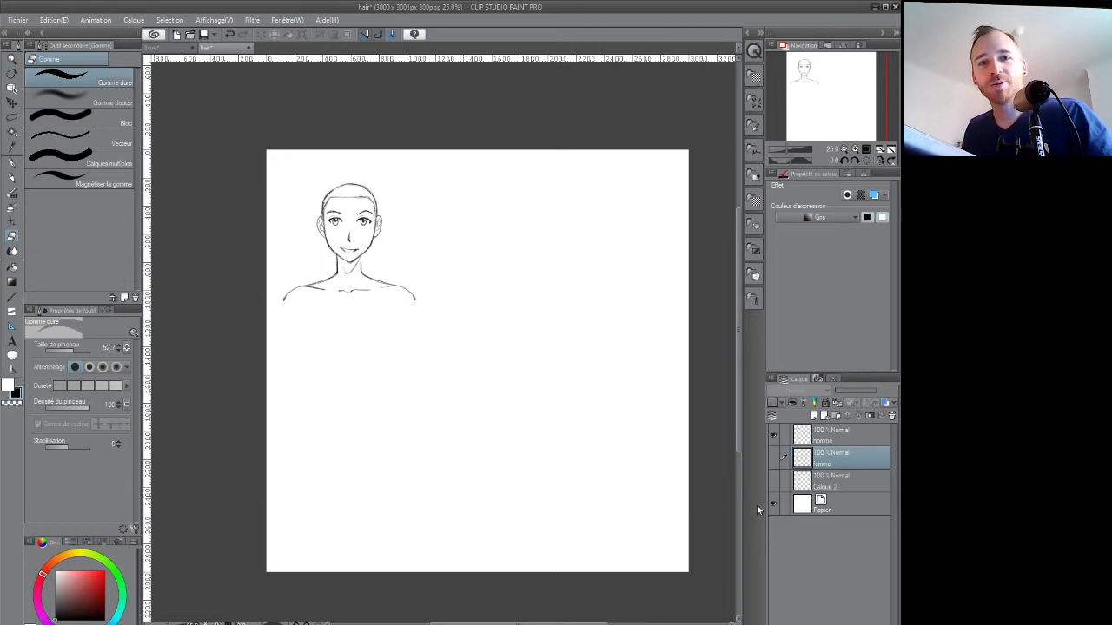
Show the femme layer with the woman's bust and make the homme layer active
{"action": "left_click", "coordinate": [774, 460]}
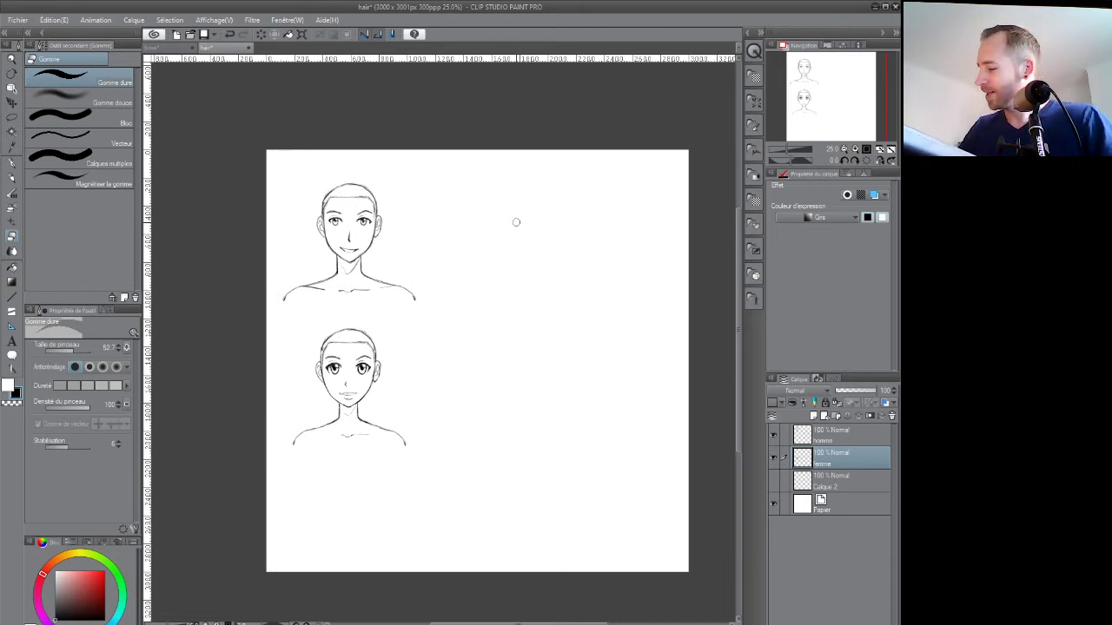
{"action": "left_click", "coordinate": [774, 458]}
{"action": "left_click", "coordinate": [774, 458]}
{"action": "left_click", "coordinate": [827, 440]}
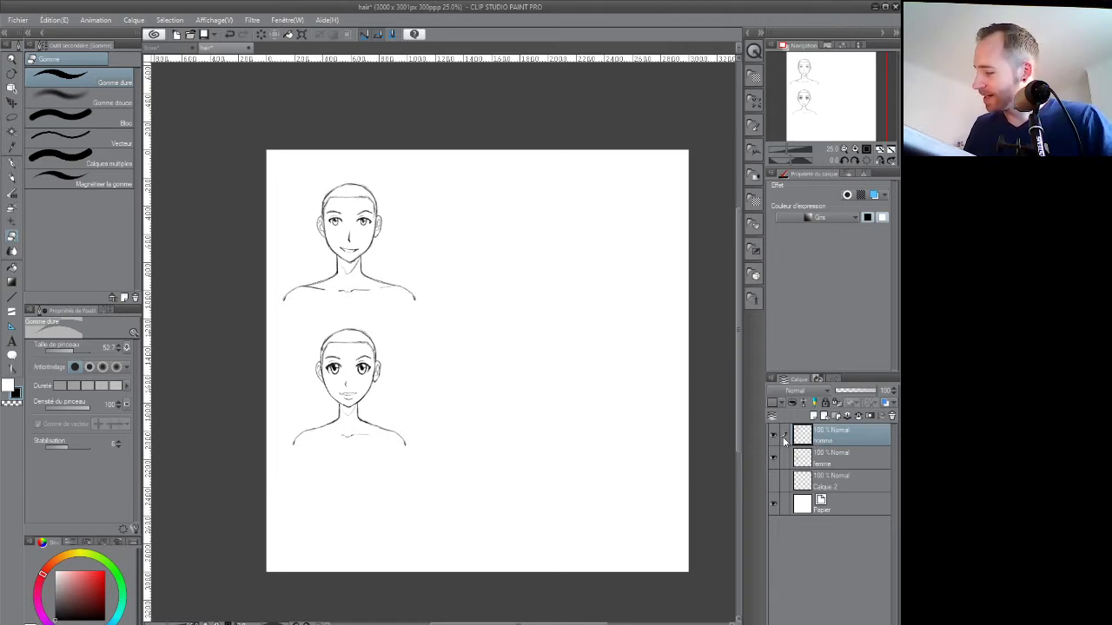
Pick the Crayon réaliste pencil and make the femme layer active, keeping it shown
{"action": "left_click", "coordinate": [13, 164]}
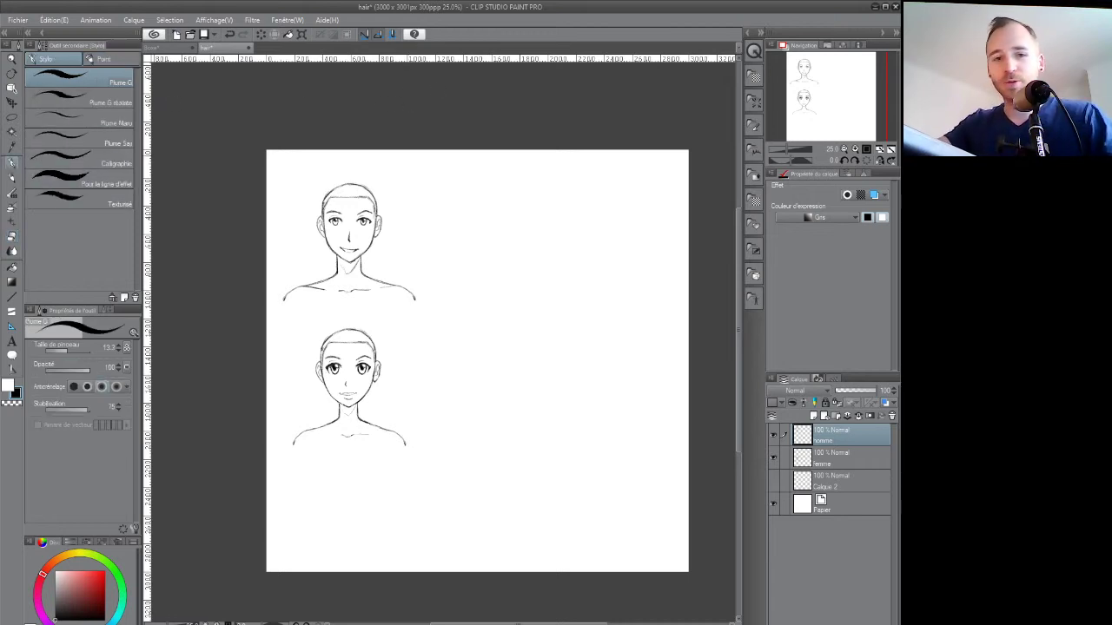
{"action": "key", "text": "p"}
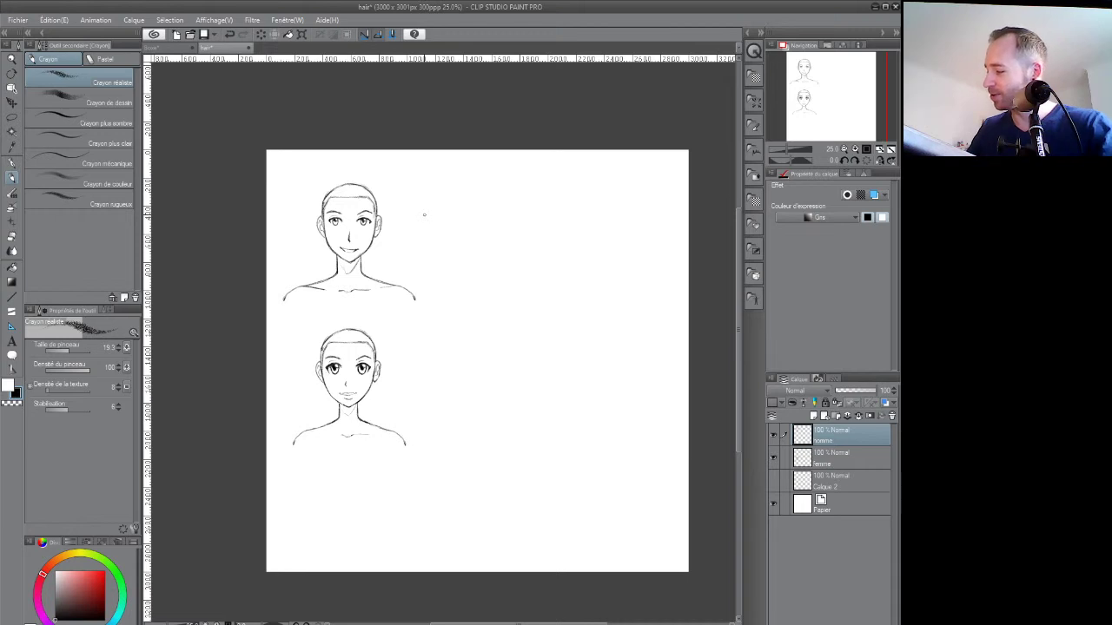
{"action": "left_click", "coordinate": [773, 458]}
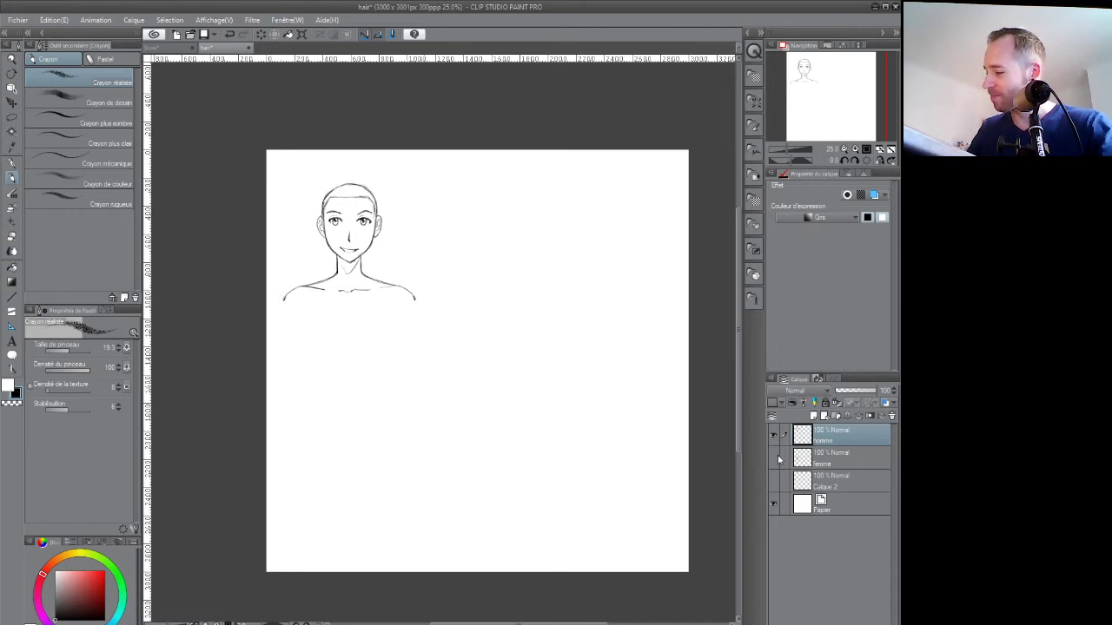
{"action": "left_click", "coordinate": [774, 458]}
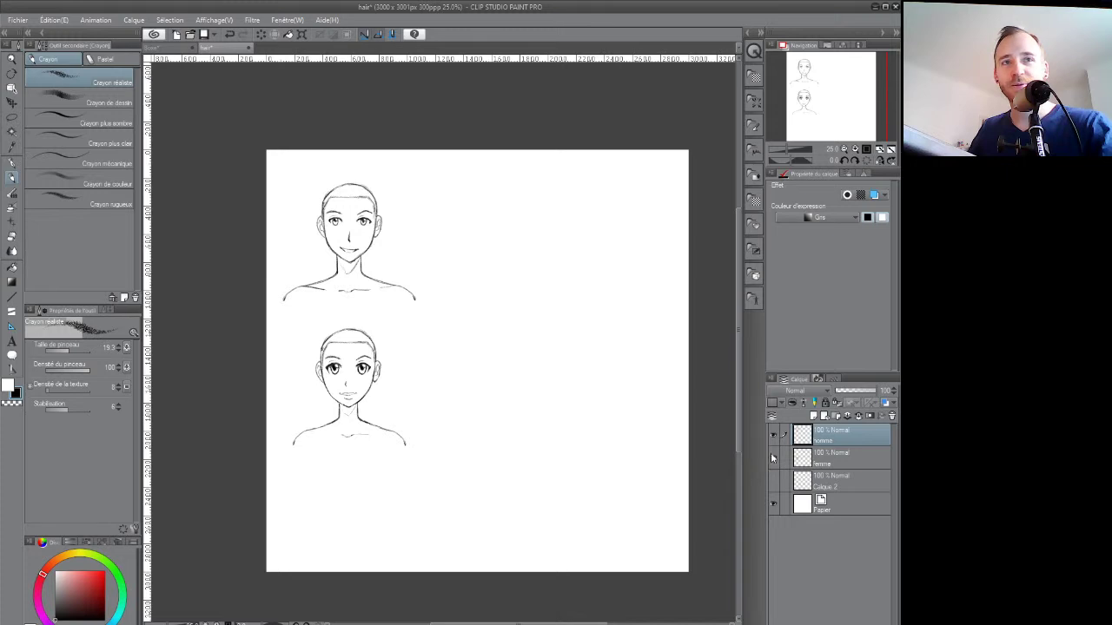
{"action": "left_click", "coordinate": [814, 463]}
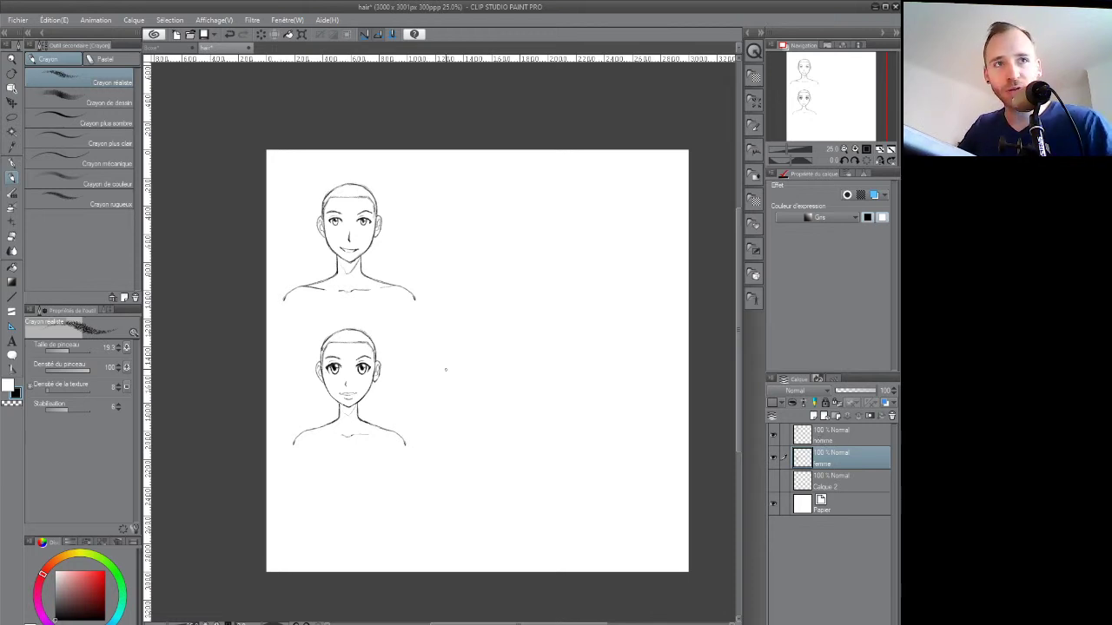
Add a new layer above the homme layer and choose the Plume G pen with a bright red colour
{"action": "scroll", "coordinate": [414, 331], "scroll_direction": "up", "scroll_amount": 5}
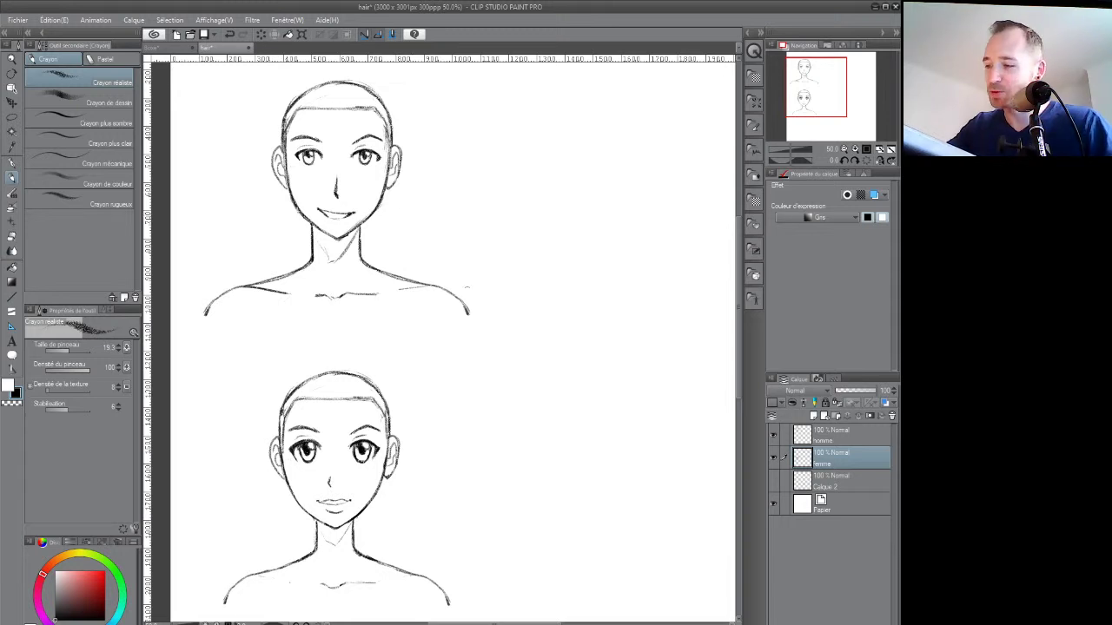
{"action": "left_click_drag", "start_coordinate": [445, 395], "coordinate": [466, 380]}
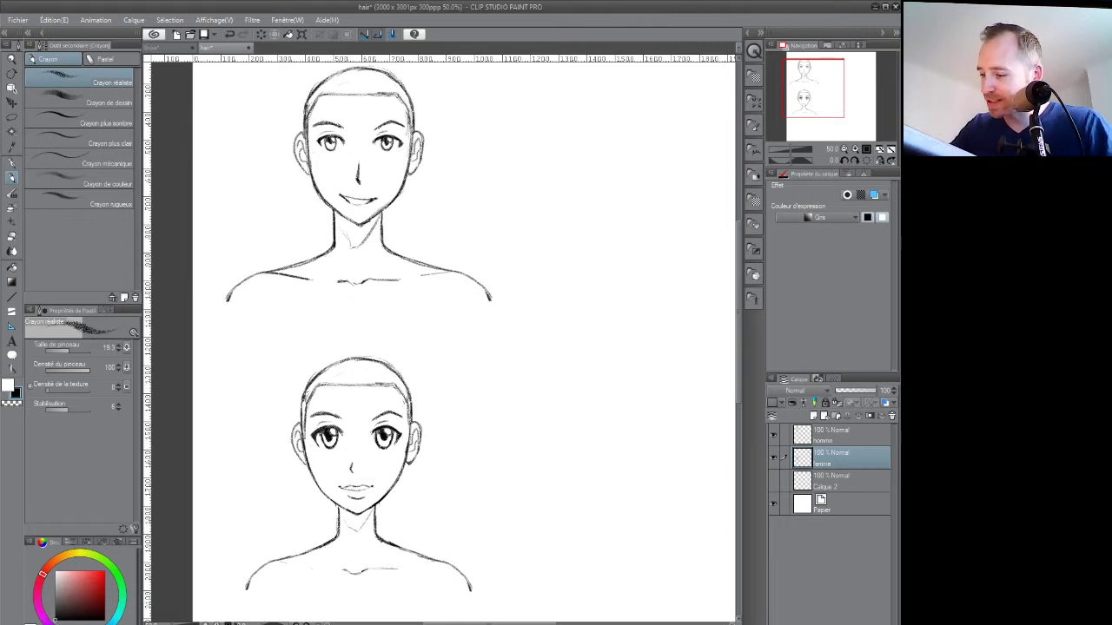
{"action": "left_click_drag", "start_coordinate": [483, 411], "coordinate": [440, 343]}
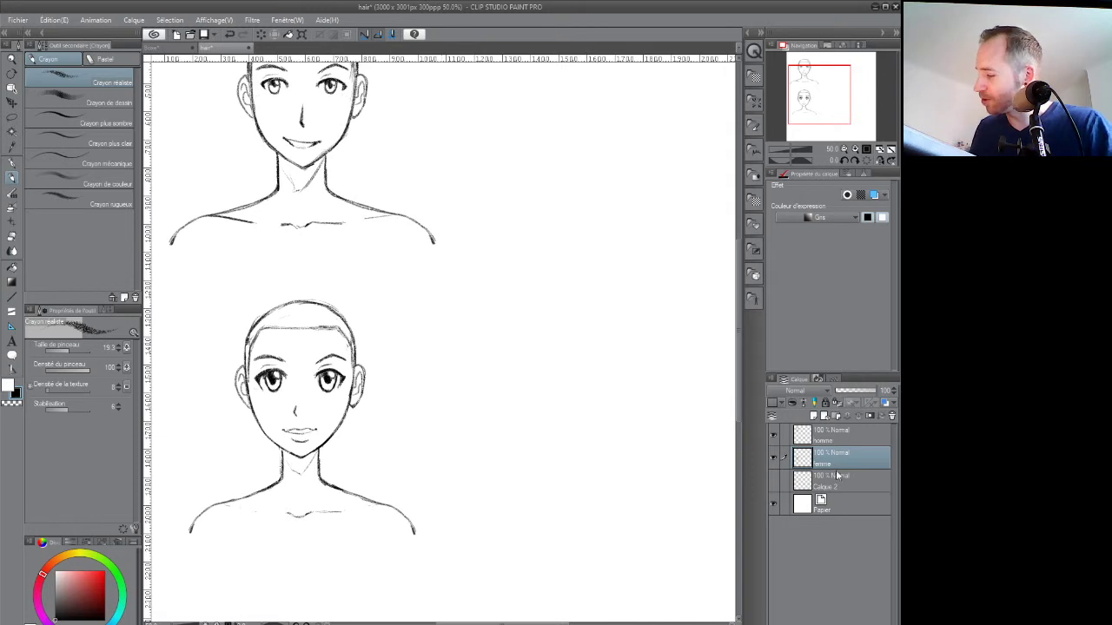
{"action": "left_click", "coordinate": [813, 416]}
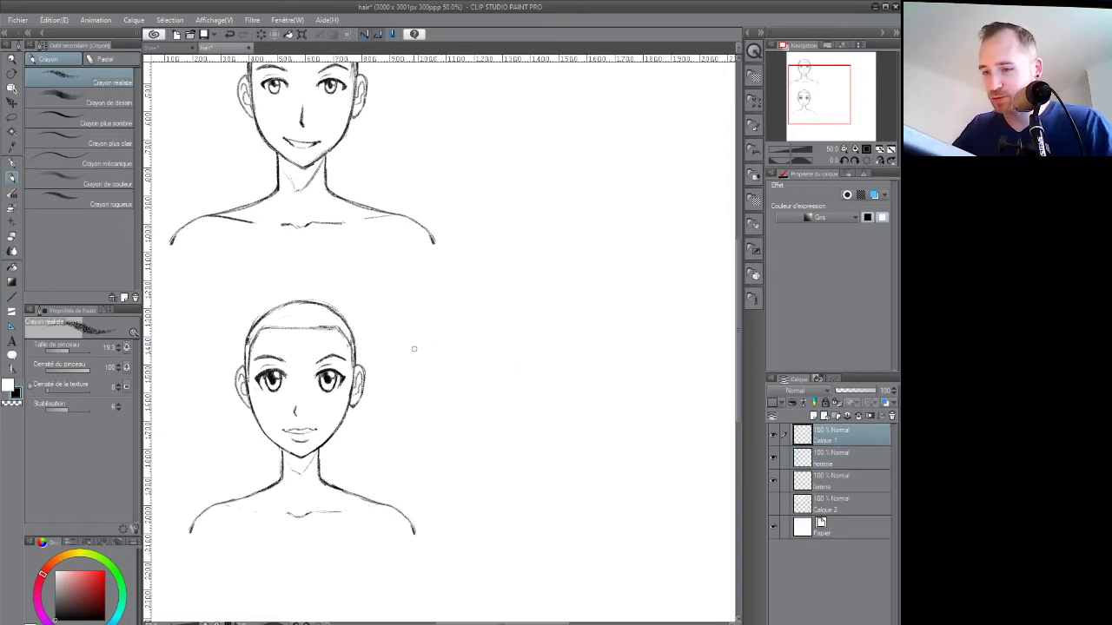
{"action": "key", "text": "p"}
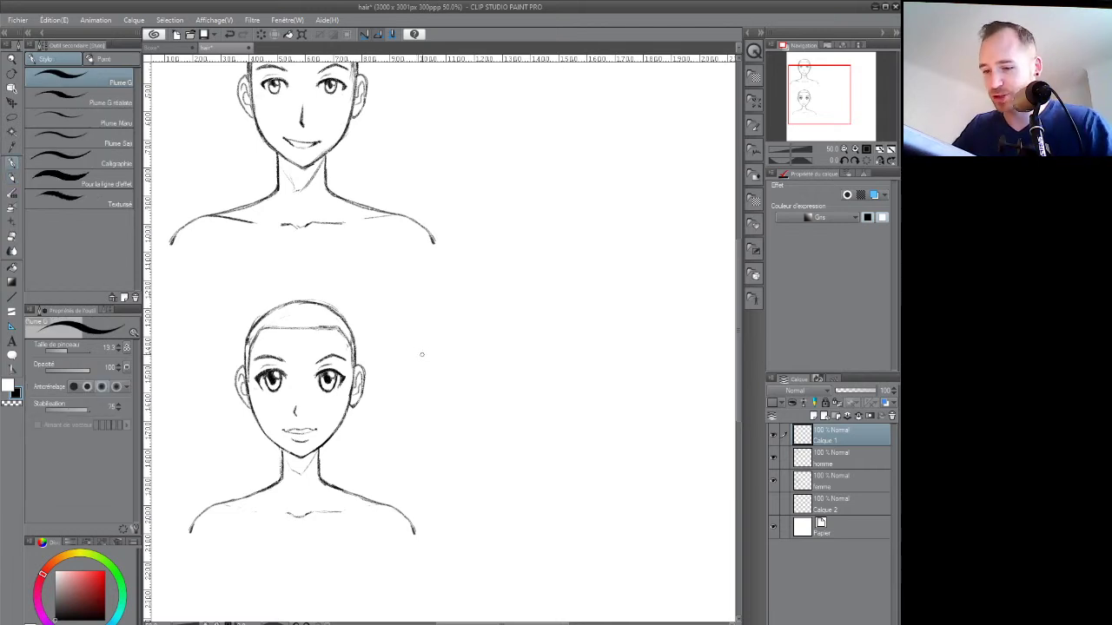
{"action": "mouse_move", "coordinate": [105, 571]}
{"action": "left_mouse_down"}
{"action": "mouse_move", "coordinate": [92, 571]}
{"action": "mouse_move", "coordinate": [101, 570]}
{"action": "left_mouse_up"}
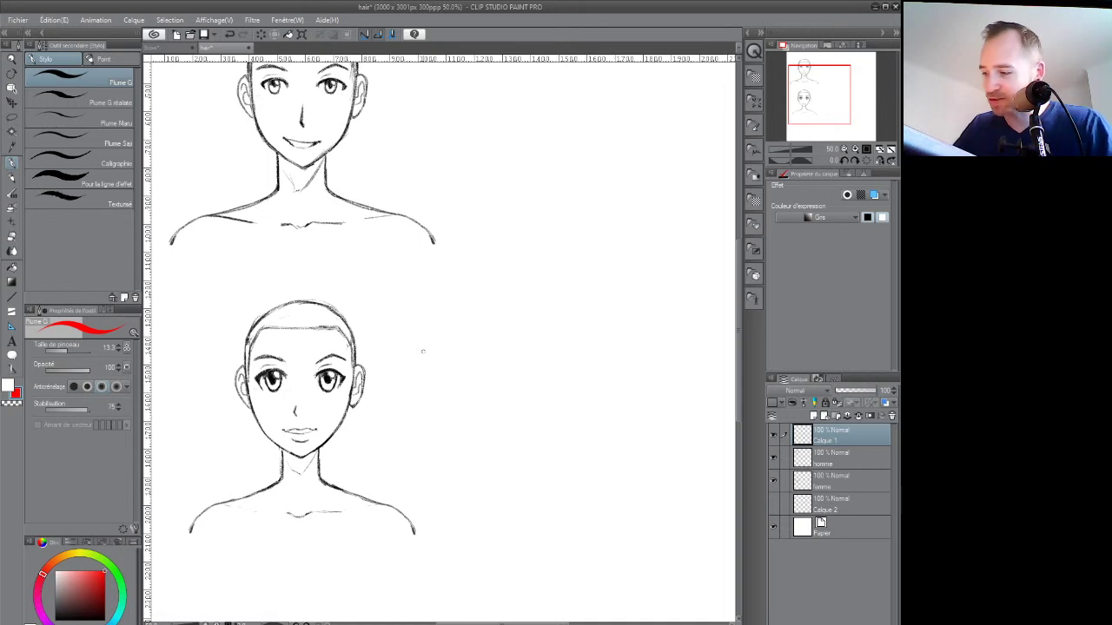
Sketch a small face beside the woman's head with hair strands fanning out of a flat hairline, and mark it with an X
{"action": "mouse_move", "coordinate": [409, 336]}
{"action": "left_mouse_down"}
{"action": "mouse_move", "coordinate": [409, 368]}
{"action": "mouse_move", "coordinate": [434, 410]}
{"action": "mouse_move", "coordinate": [469, 385]}
{"action": "mouse_move", "coordinate": [483, 331]}
{"action": "left_mouse_up"}
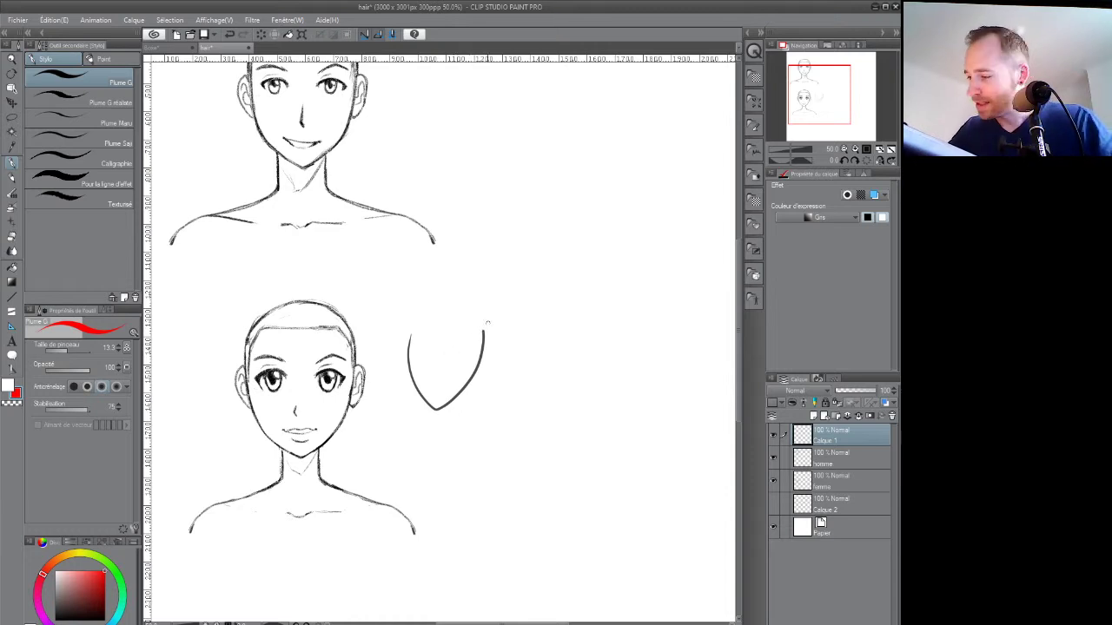
{"action": "mouse_move", "coordinate": [414, 352]}
{"action": "left_mouse_down"}
{"action": "mouse_move", "coordinate": [473, 347]}
{"action": "mouse_move", "coordinate": [435, 370]}
{"action": "mouse_move", "coordinate": [449, 378]}
{"action": "left_mouse_up"}
{"action": "mouse_move", "coordinate": [408, 331]}
{"action": "left_mouse_down"}
{"action": "mouse_move", "coordinate": [486, 328]}
{"action": "mouse_move", "coordinate": [483, 280]}
{"action": "left_mouse_up"}
{"action": "mouse_move", "coordinate": [452, 332]}
{"action": "left_mouse_down"}
{"action": "mouse_move", "coordinate": [504, 279]}
{"action": "mouse_move", "coordinate": [514, 301]}
{"action": "left_mouse_up"}
{"action": "left_click_drag", "start_coordinate": [475, 330], "coordinate": [515, 317]}
{"action": "mouse_move", "coordinate": [436, 330]}
{"action": "left_mouse_down"}
{"action": "mouse_move", "coordinate": [444, 274]}
{"action": "mouse_move", "coordinate": [413, 326]}
{"action": "mouse_move", "coordinate": [423, 282]}
{"action": "mouse_move", "coordinate": [411, 282]}
{"action": "mouse_move", "coordinate": [401, 330]}
{"action": "mouse_move", "coordinate": [391, 301]}
{"action": "left_mouse_up"}
{"action": "left_click_drag", "start_coordinate": [416, 328], "coordinate": [419, 276]}
{"action": "left_click_drag", "start_coordinate": [429, 329], "coordinate": [435, 279]}
{"action": "left_click_drag", "start_coordinate": [438, 325], "coordinate": [455, 280]}
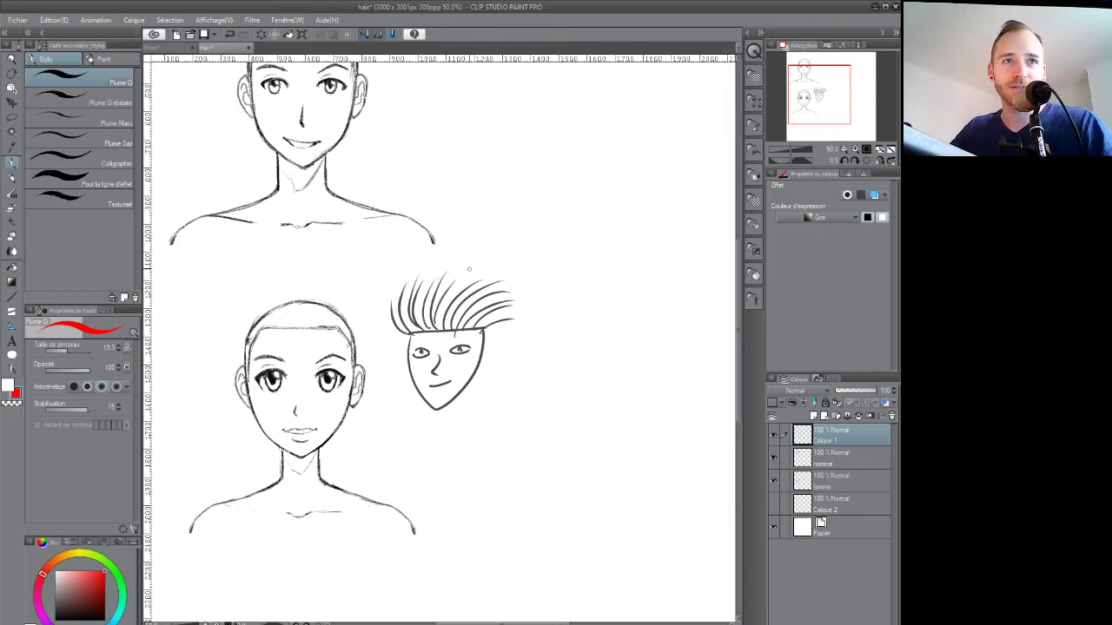
{"action": "left_click_drag", "start_coordinate": [511, 278], "coordinate": [535, 238]}
{"action": "left_click_drag", "start_coordinate": [509, 238], "coordinate": [540, 297]}
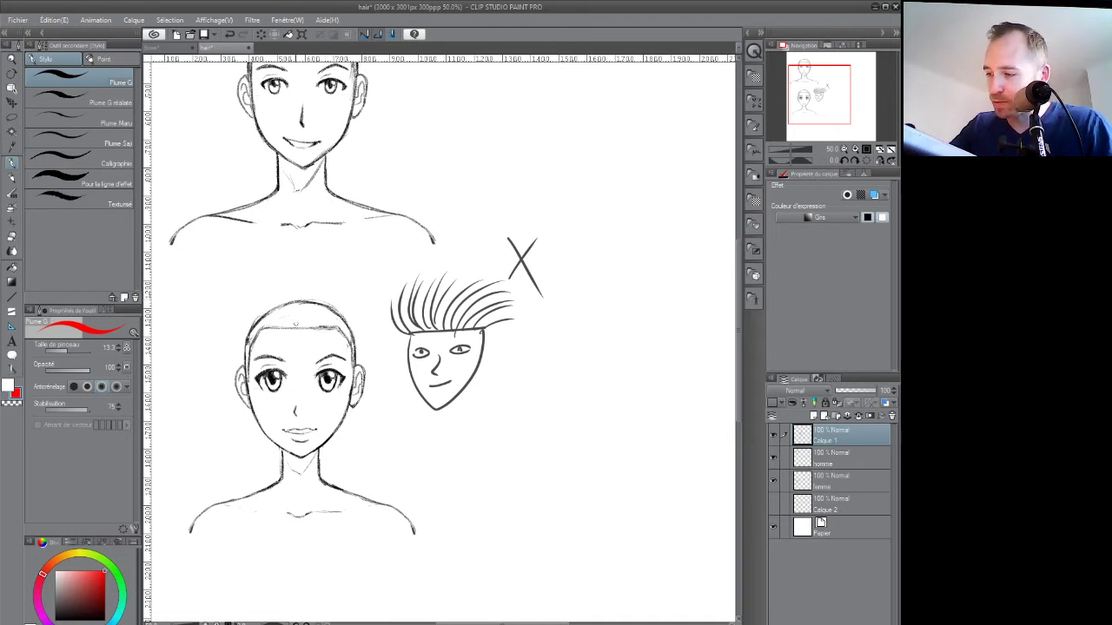
Set the canvas's basic expression colour to Couleur in the canvas properties
{"action": "left_click", "coordinate": [54, 19]}
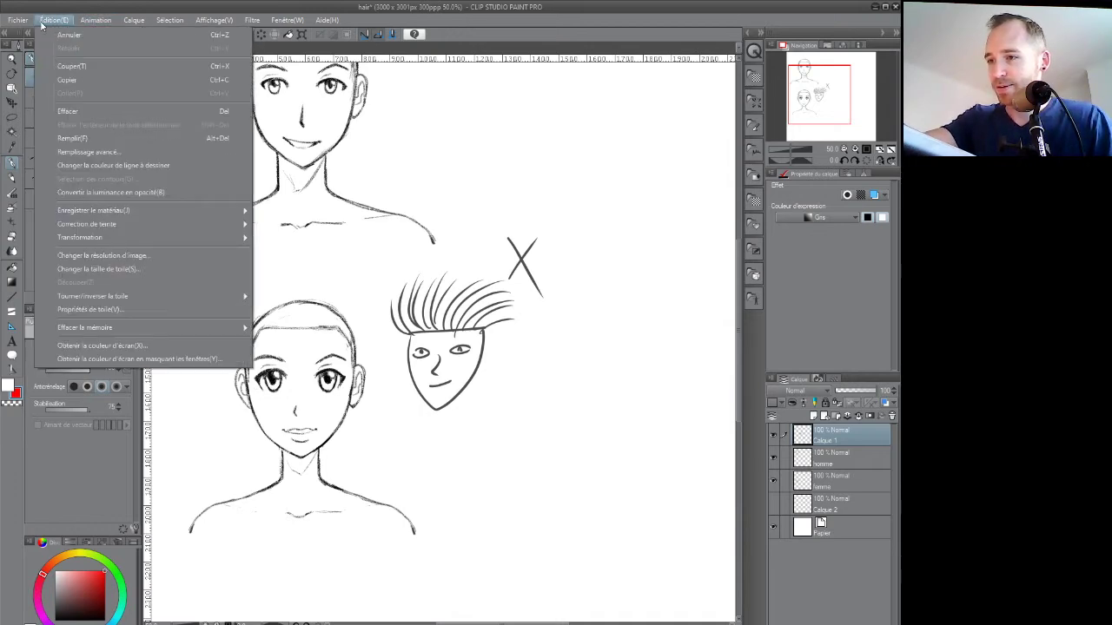
{"action": "mouse_move", "coordinate": [29, 23]}
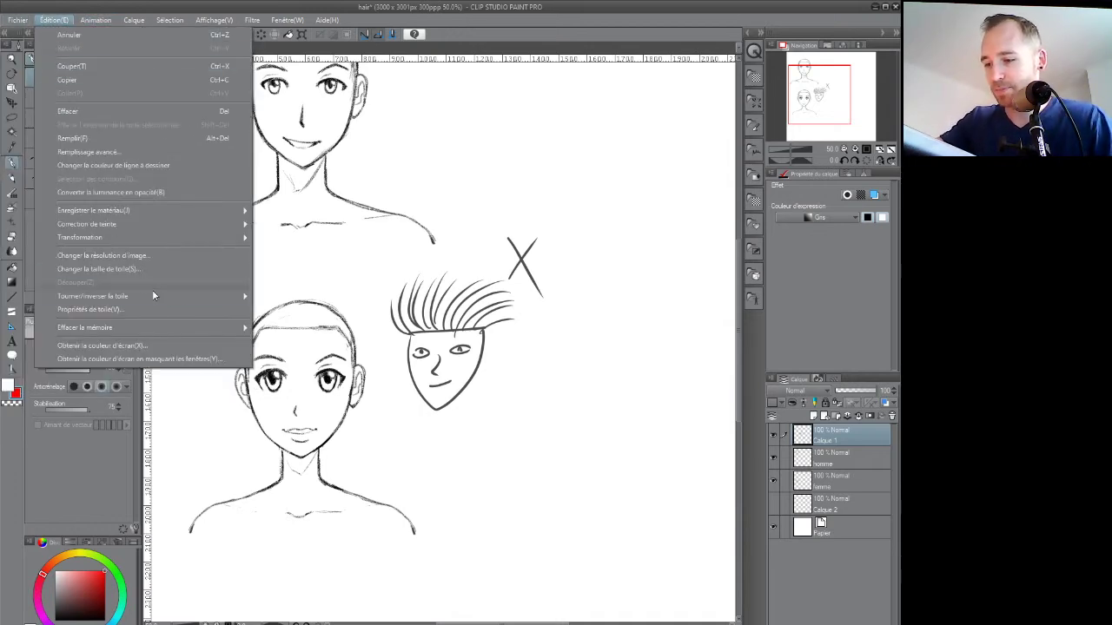
{"action": "left_click", "coordinate": [173, 310]}
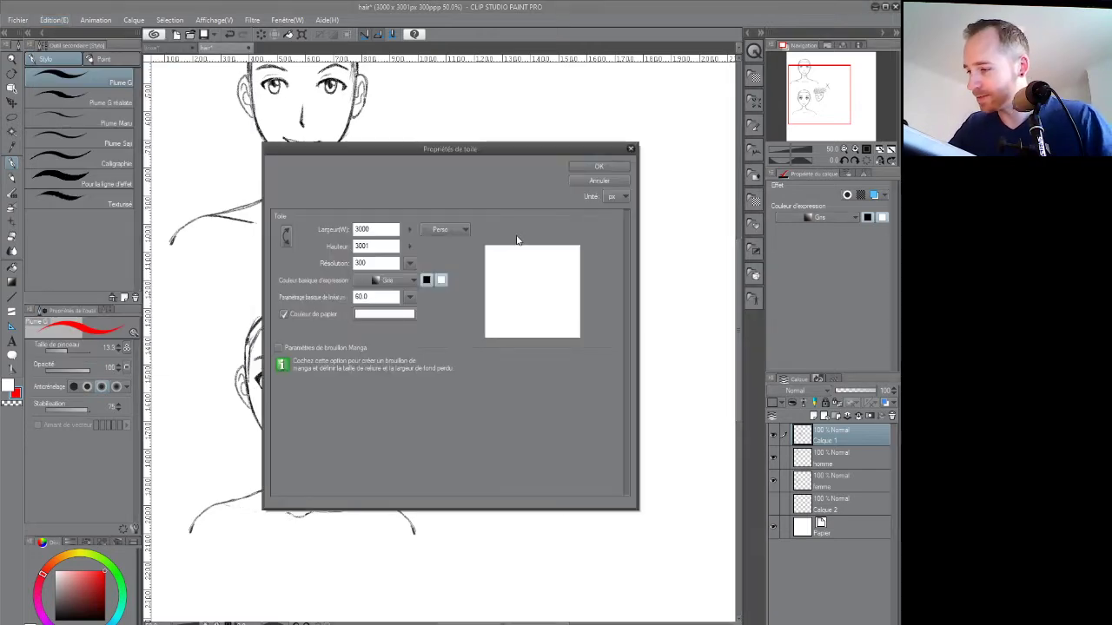
{"action": "left_click", "coordinate": [412, 281]}
{"action": "left_click", "coordinate": [410, 296]}
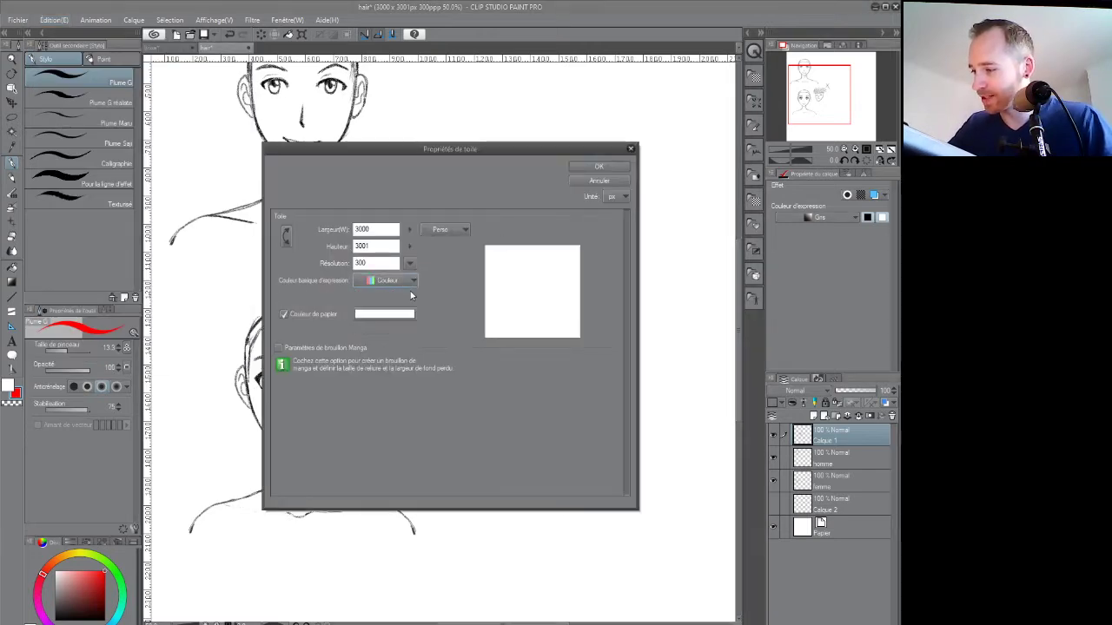
{"action": "left_click", "coordinate": [610, 169]}
Test the red pen with strokes around the small face, rechecking the canvas's expression colour setting, and undo the strokes
{"action": "left_click_drag", "start_coordinate": [374, 332], "coordinate": [389, 367]}
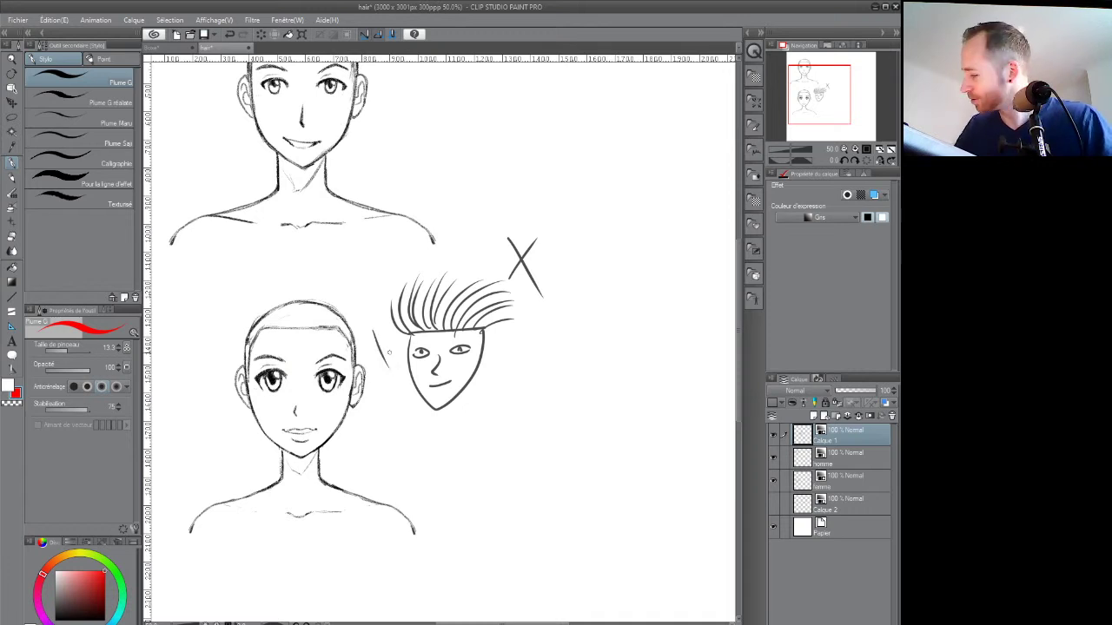
{"action": "left_click", "coordinate": [54, 19]}
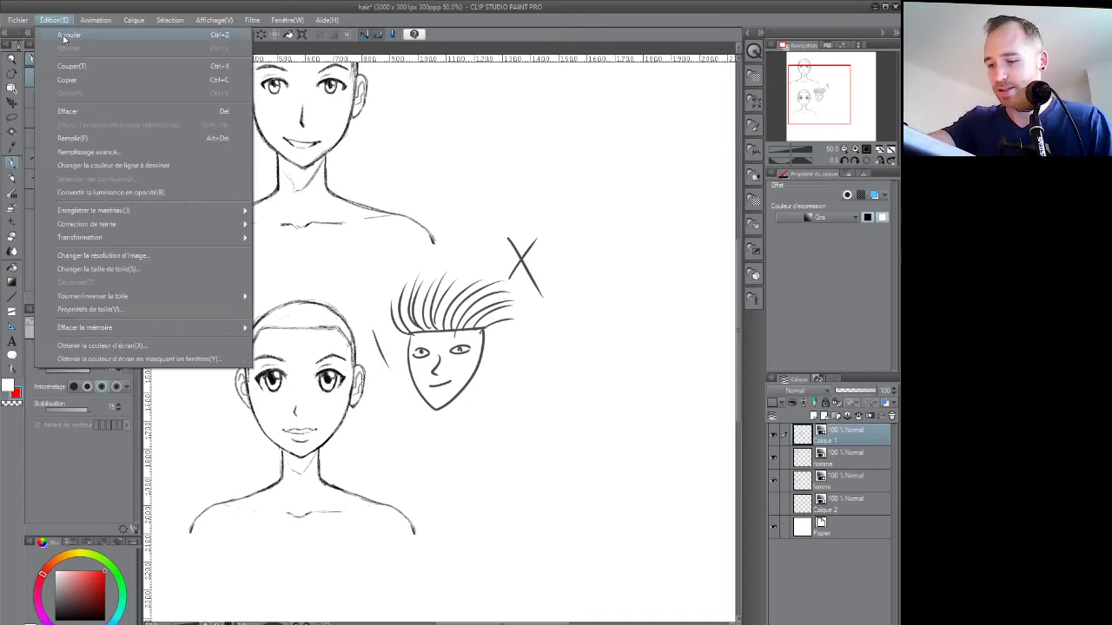
{"action": "left_click", "coordinate": [168, 310]}
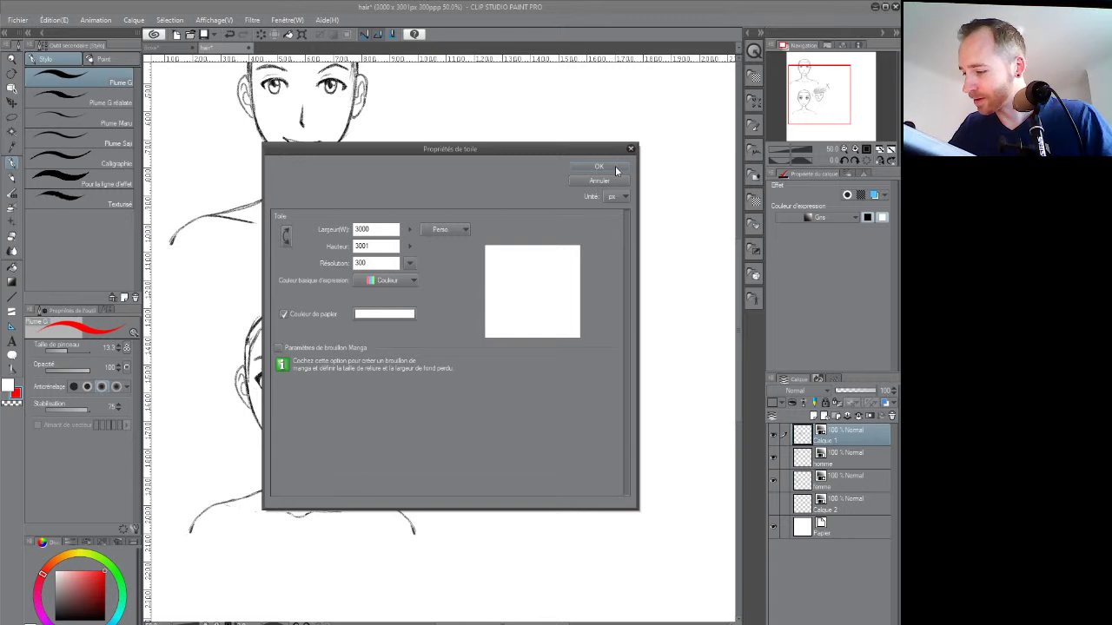
{"action": "left_click_drag", "start_coordinate": [605, 152], "coordinate": [577, 186]}
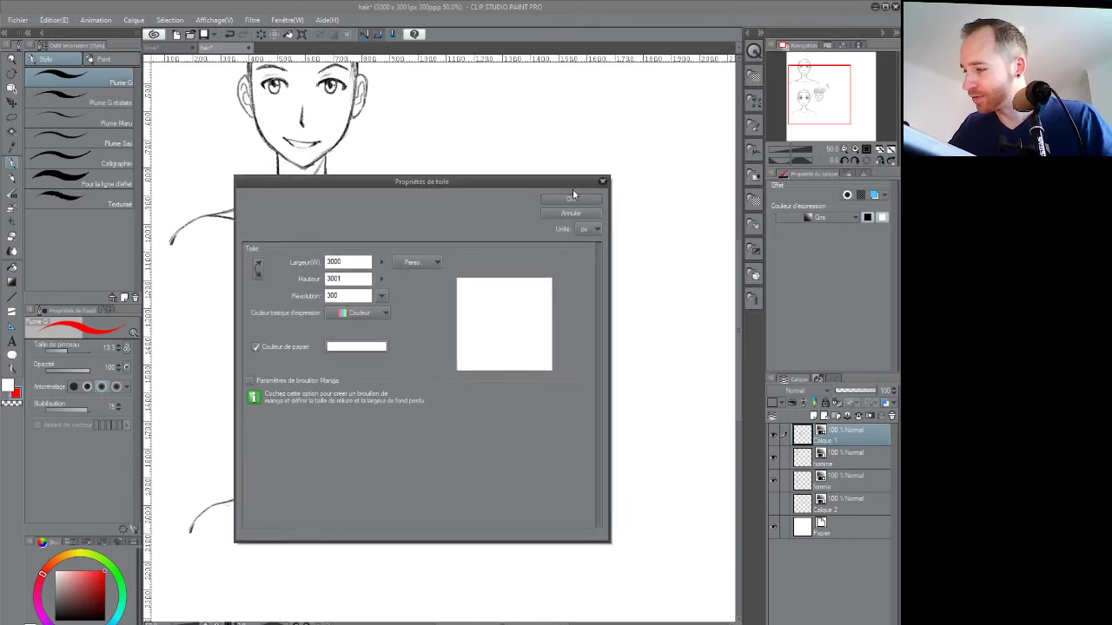
{"action": "left_click", "coordinate": [569, 203]}
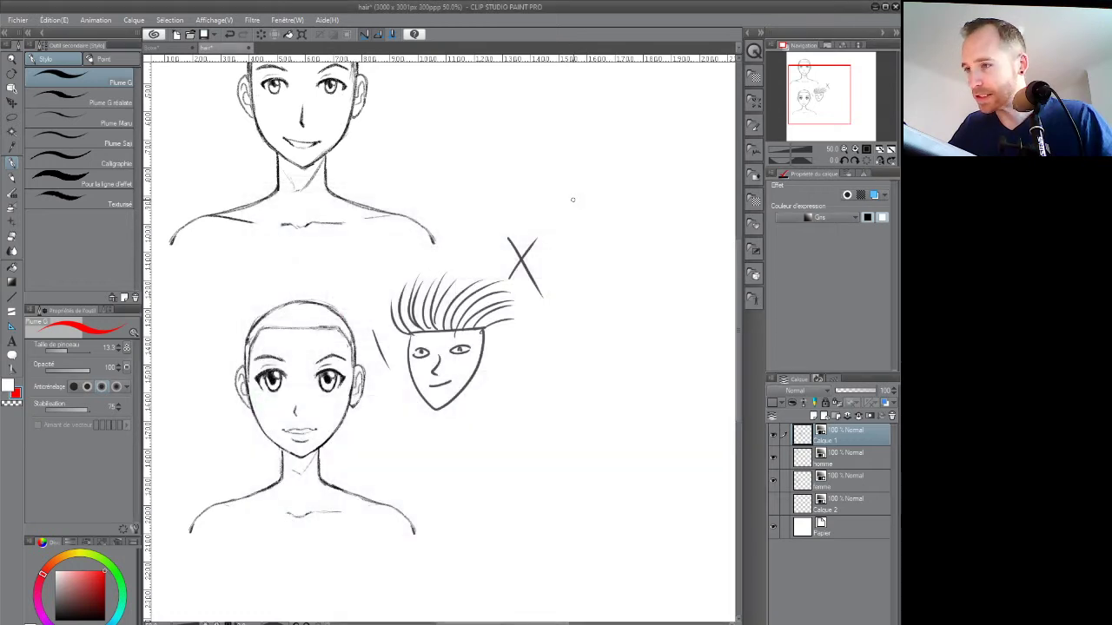
{"action": "left_click_drag", "start_coordinate": [400, 448], "coordinate": [458, 441]}
{"action": "key", "text": "ctrl+z"}
{"action": "key", "text": "ctrl+z"}
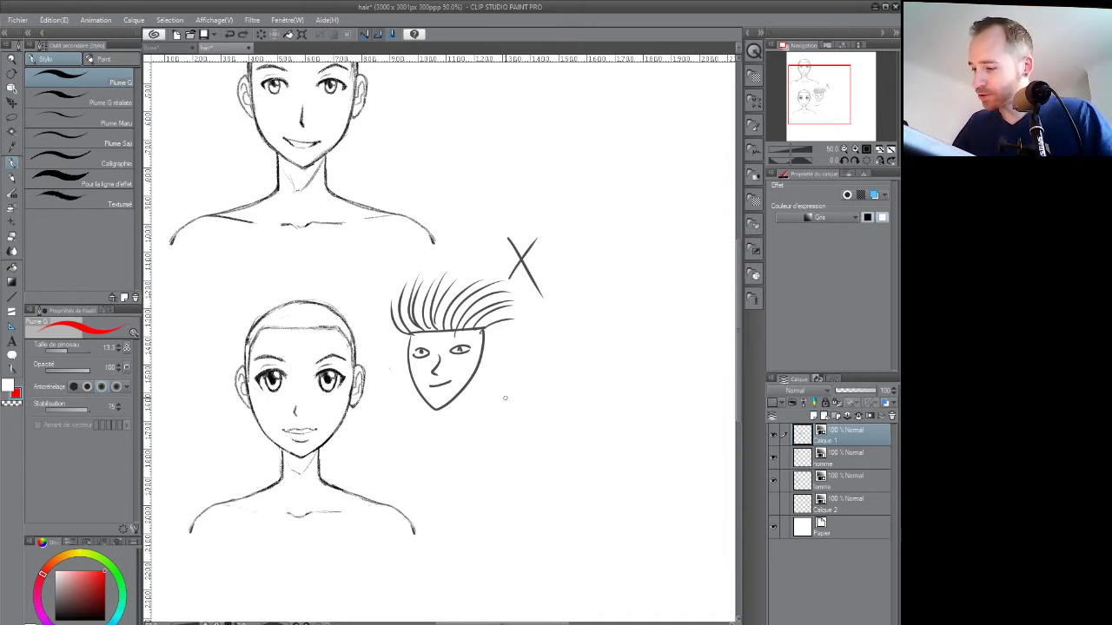
Switch the pen colour to black and trace the woman's forehead hairline with a dashed line
{"action": "left_click", "coordinate": [55, 618]}
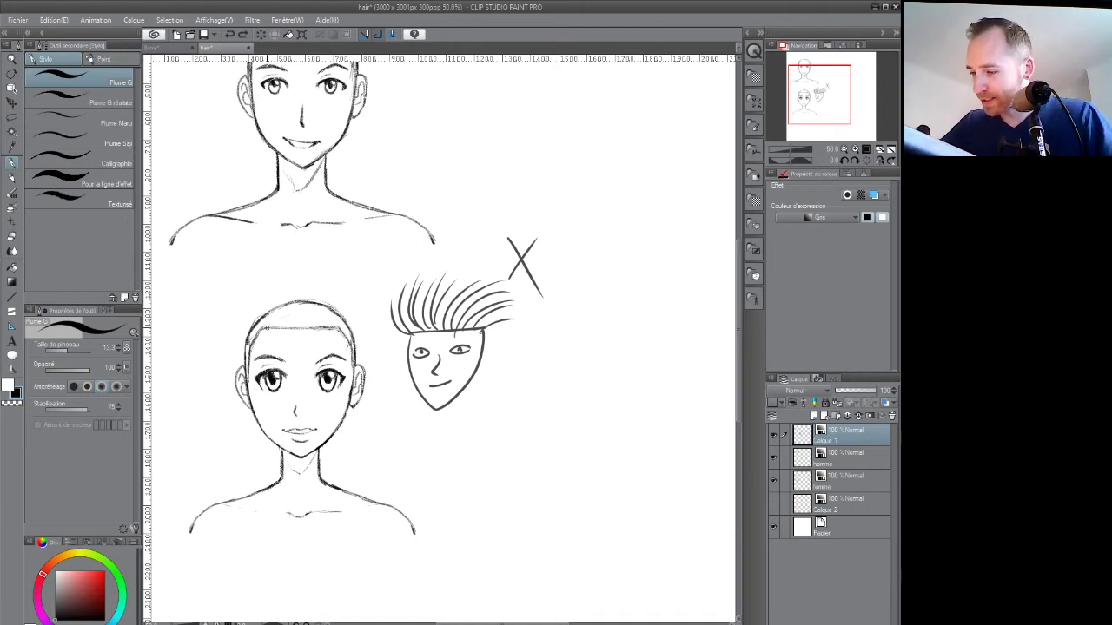
{"action": "left_click_drag", "start_coordinate": [277, 328], "coordinate": [337, 328]}
Sketch a small oval head with facial features, hairline and ears below the first small face, setting the pen's stabilisation to 27
{"action": "mouse_move", "coordinate": [440, 427]}
{"action": "left_mouse_down"}
{"action": "mouse_move", "coordinate": [414, 454]}
{"action": "mouse_move", "coordinate": [438, 502]}
{"action": "mouse_move", "coordinate": [464, 448]}
{"action": "mouse_move", "coordinate": [441, 428]}
{"action": "left_mouse_up"}
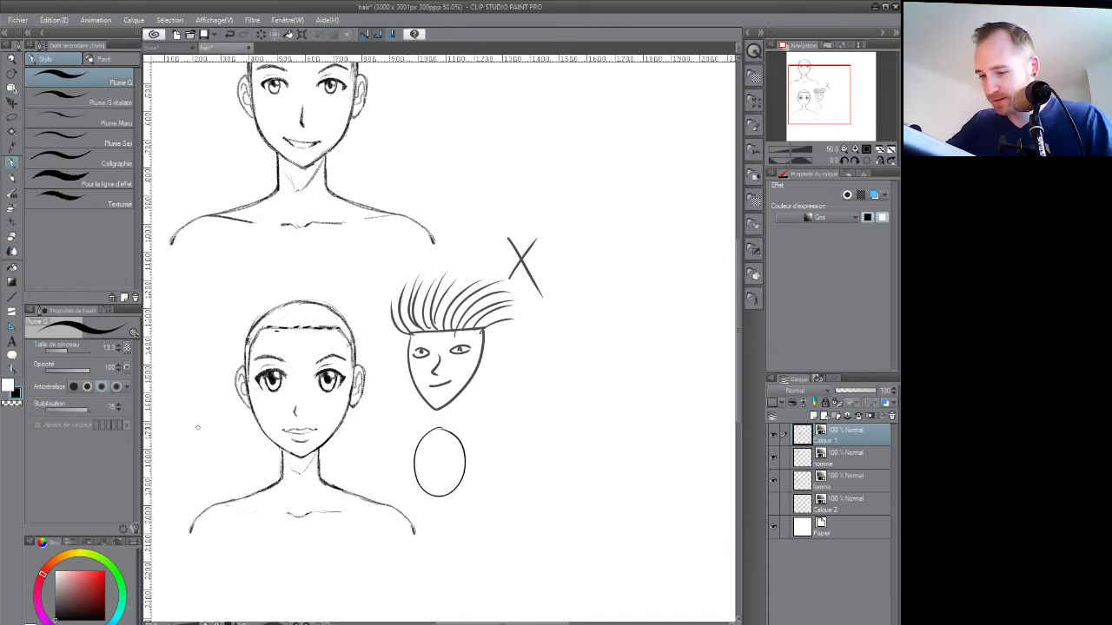
{"action": "left_click", "coordinate": [81, 412]}
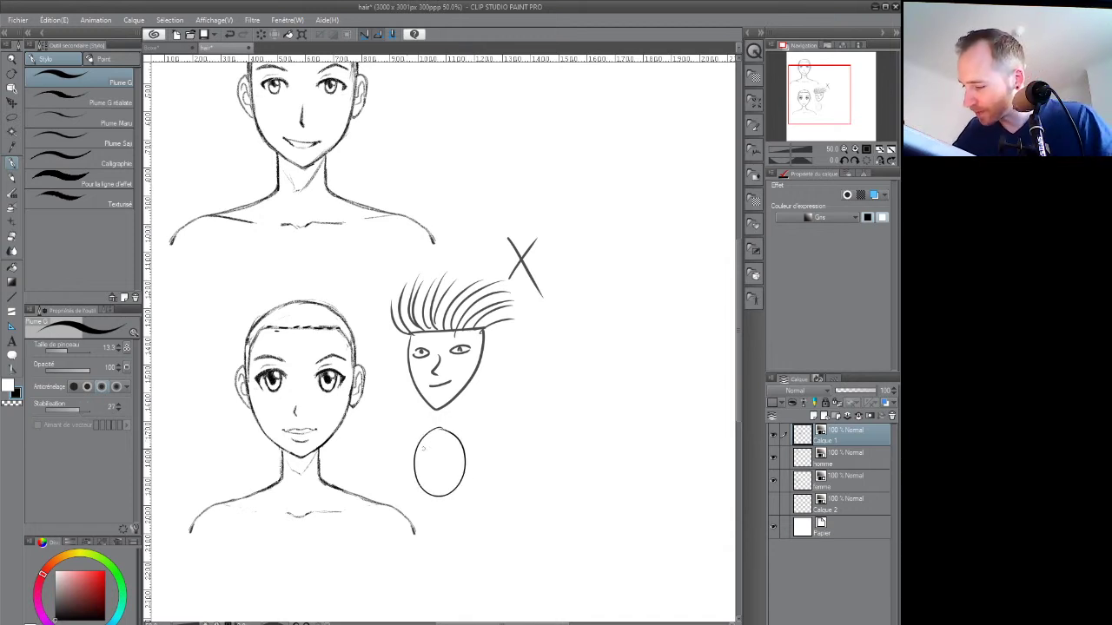
{"action": "mouse_move", "coordinate": [423, 463]}
{"action": "left_mouse_down"}
{"action": "mouse_move", "coordinate": [451, 463]}
{"action": "mouse_move", "coordinate": [435, 477]}
{"action": "mouse_move", "coordinate": [446, 486]}
{"action": "left_mouse_up"}
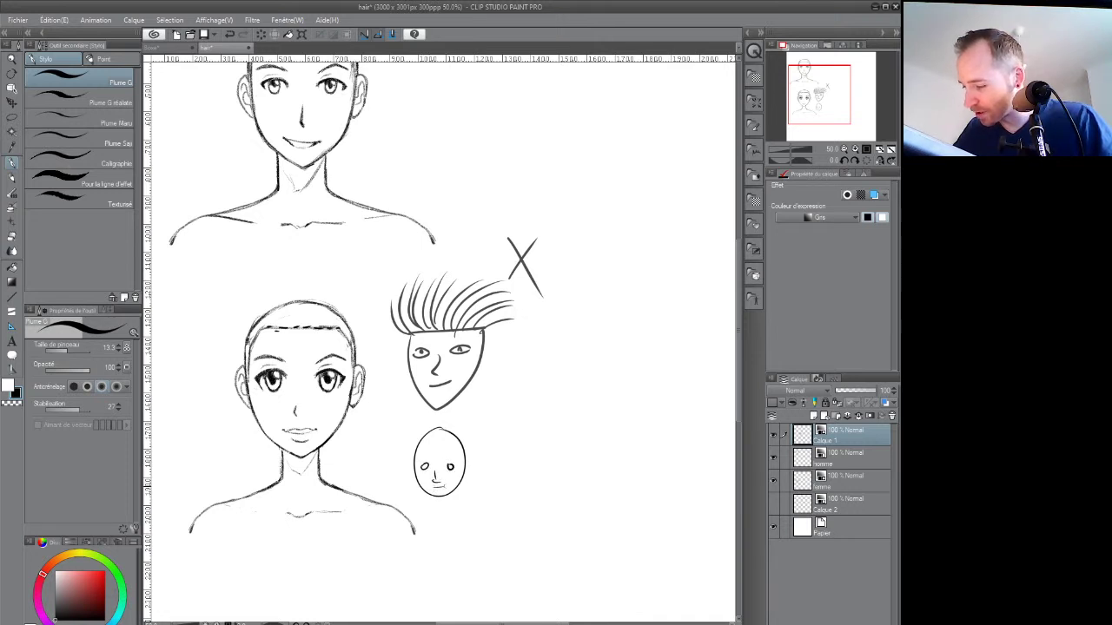
{"action": "left_click_drag", "start_coordinate": [438, 445], "coordinate": [458, 444]}
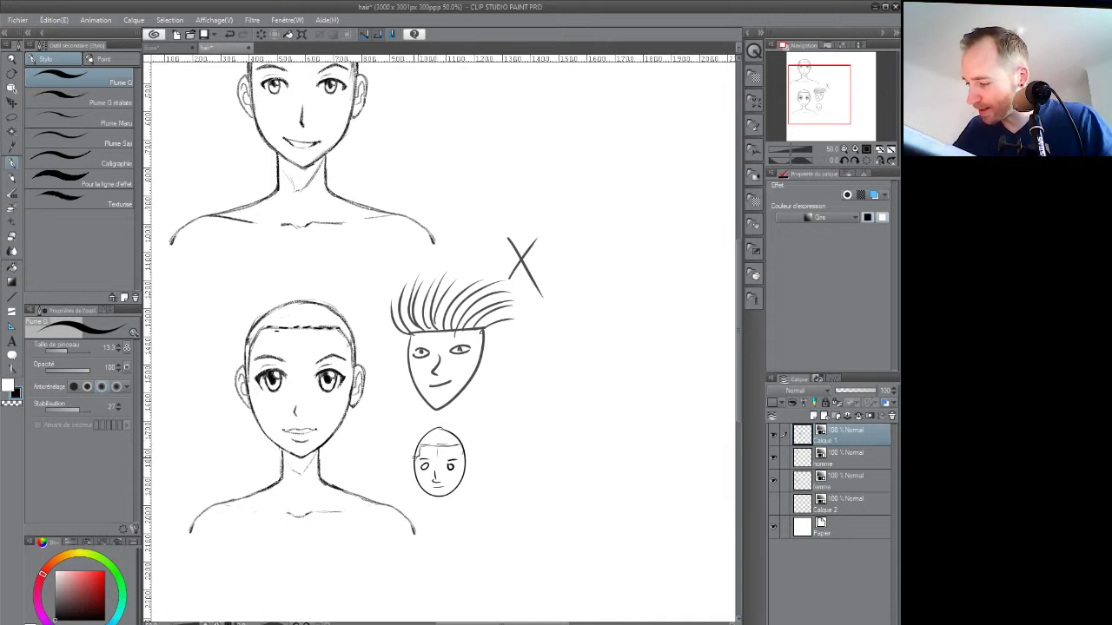
{"action": "mouse_move", "coordinate": [465, 459]}
{"action": "left_mouse_down"}
{"action": "mouse_move", "coordinate": [465, 475]}
{"action": "mouse_move", "coordinate": [410, 464]}
{"action": "mouse_move", "coordinate": [438, 428]}
{"action": "mouse_move", "coordinate": [468, 457]}
{"action": "left_mouse_up"}
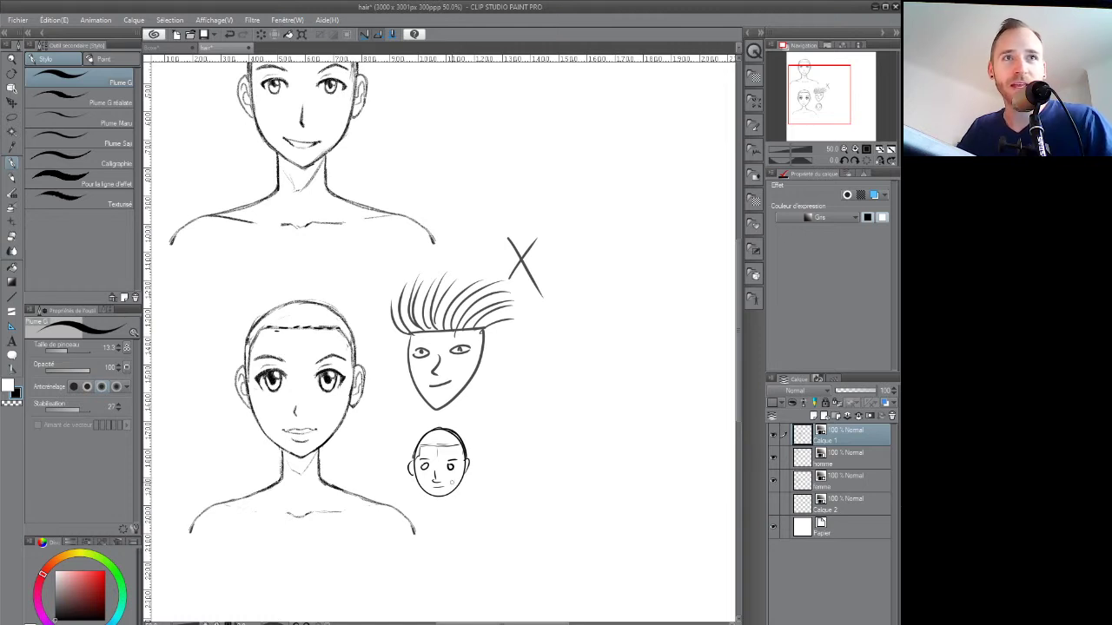
Rename the top layer, which holds the example sketches, to correction
{"action": "left_click_drag", "start_coordinate": [462, 416], "coordinate": [497, 407]}
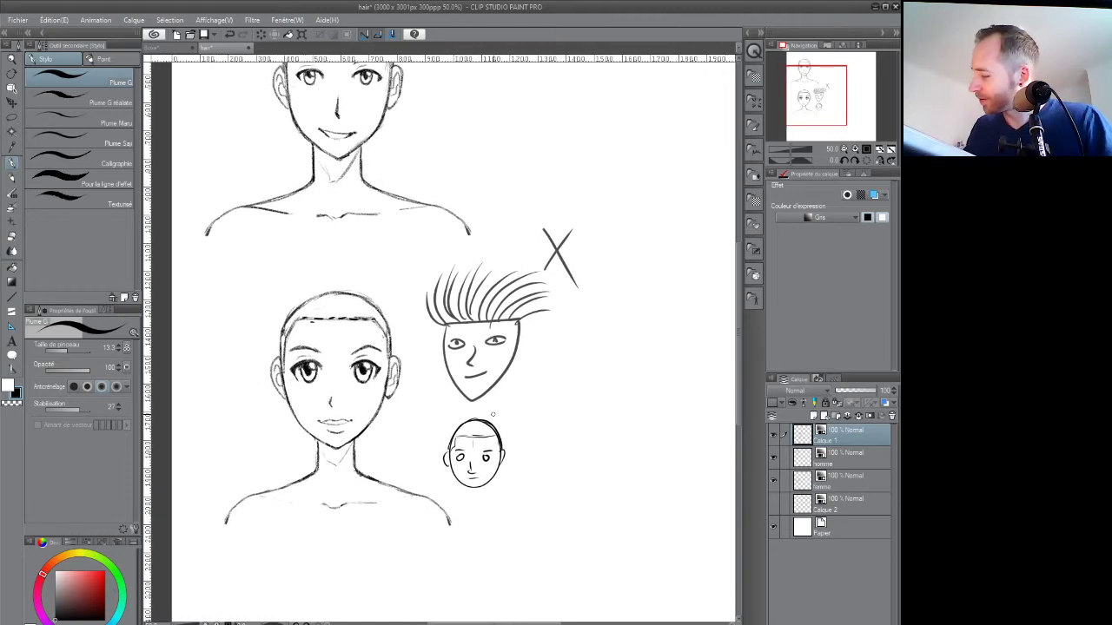
{"action": "left_click", "coordinate": [774, 439]}
{"action": "left_click", "coordinate": [774, 439]}
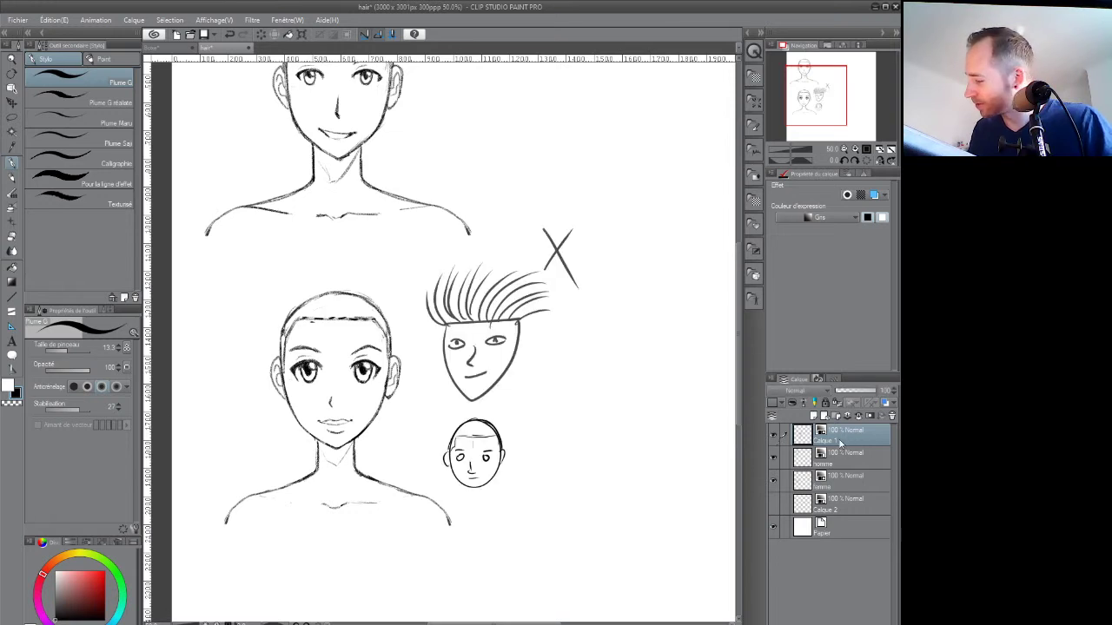
{"action": "double_click", "coordinate": [832, 441]}
{"action": "type", "text": "co"}
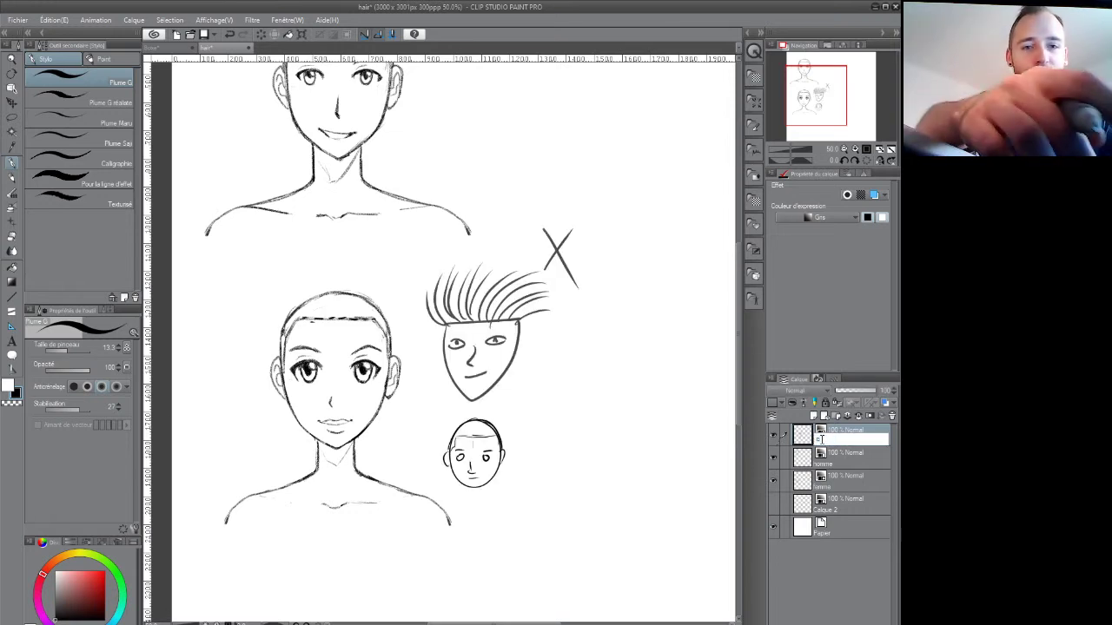
{"action": "type", "text": "rrection"}
{"action": "key", "text": "Return"}
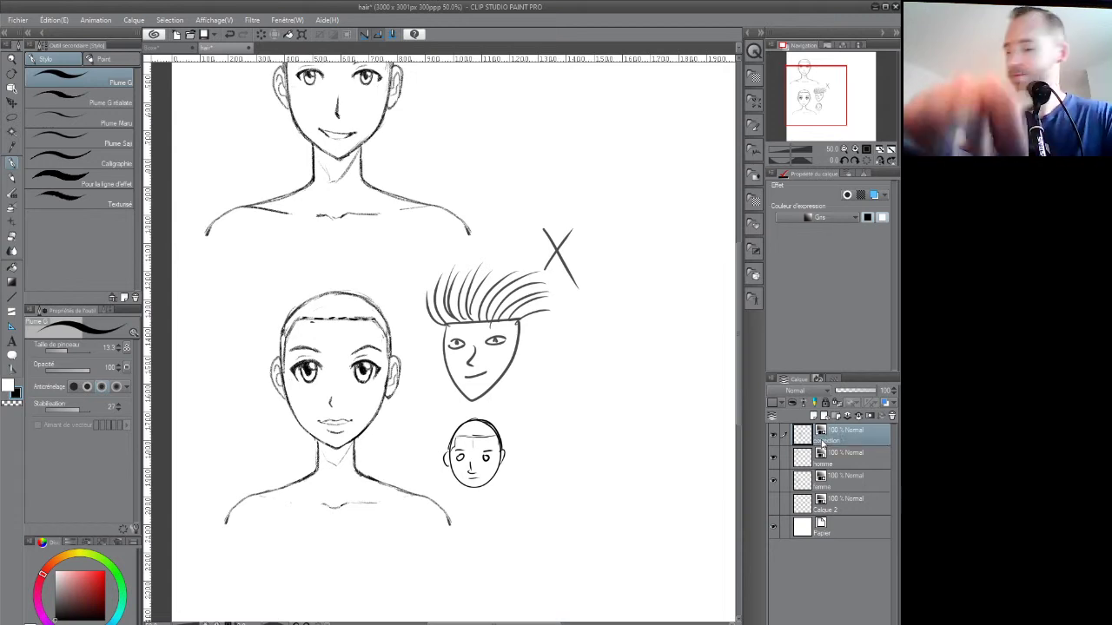
Add a new raster layer directly above the femme layer and hide the correction layer
{"action": "left_click", "coordinate": [845, 464]}
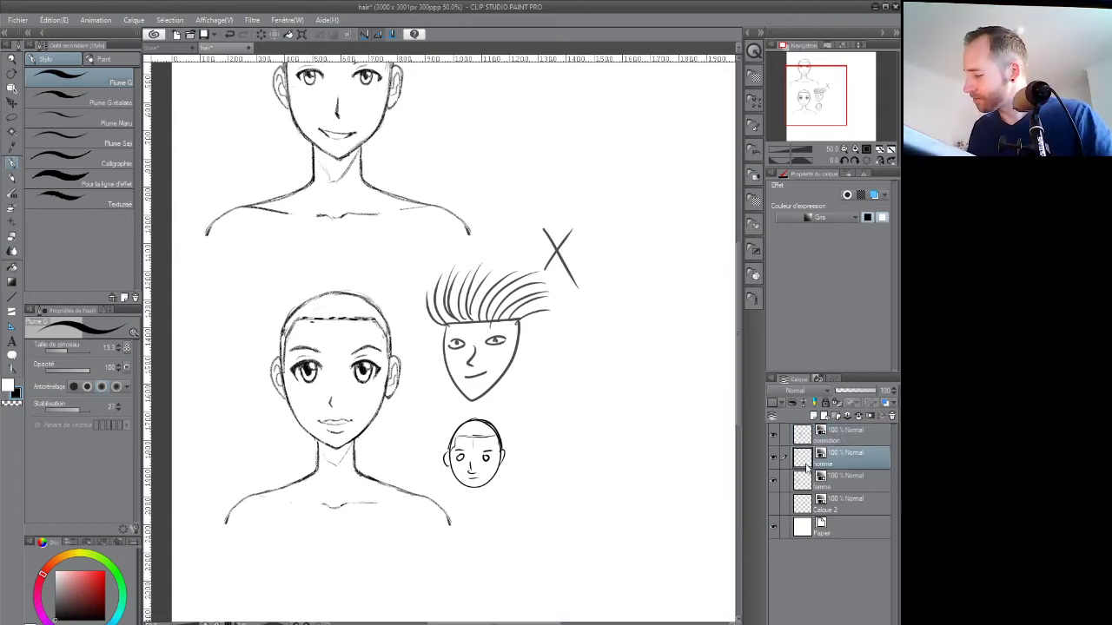
{"action": "left_click", "coordinate": [820, 487]}
{"action": "left_click_drag", "start_coordinate": [553, 496], "coordinate": [533, 474]}
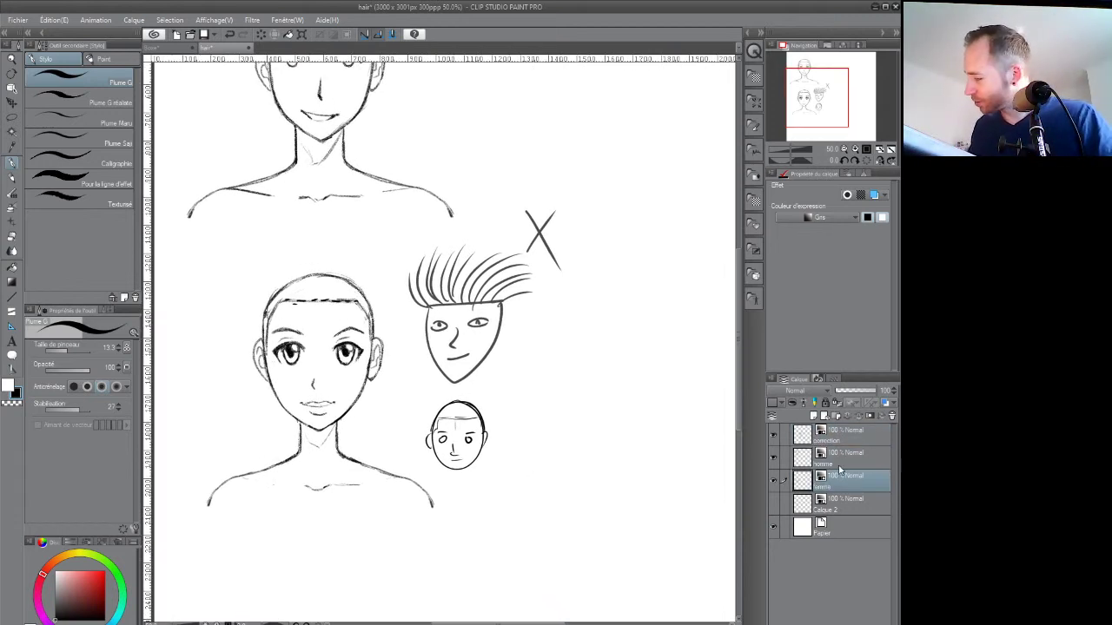
{"action": "left_click", "coordinate": [814, 418]}
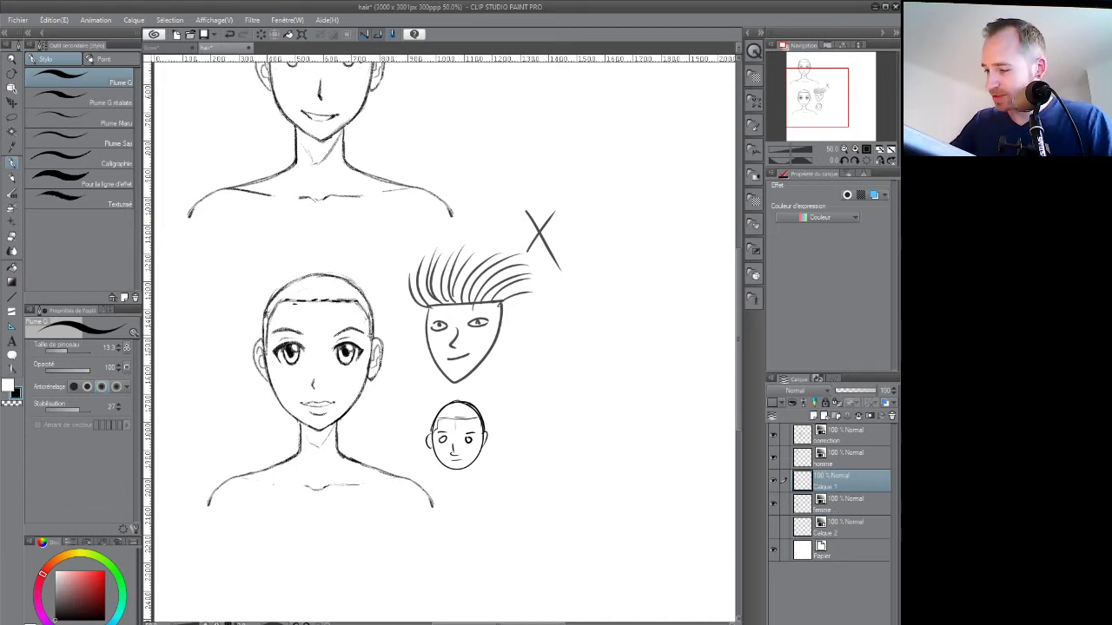
{"action": "left_click", "coordinate": [774, 436]}
{"action": "left_click", "coordinate": [772, 480]}
{"action": "left_click", "coordinate": [772, 481]}
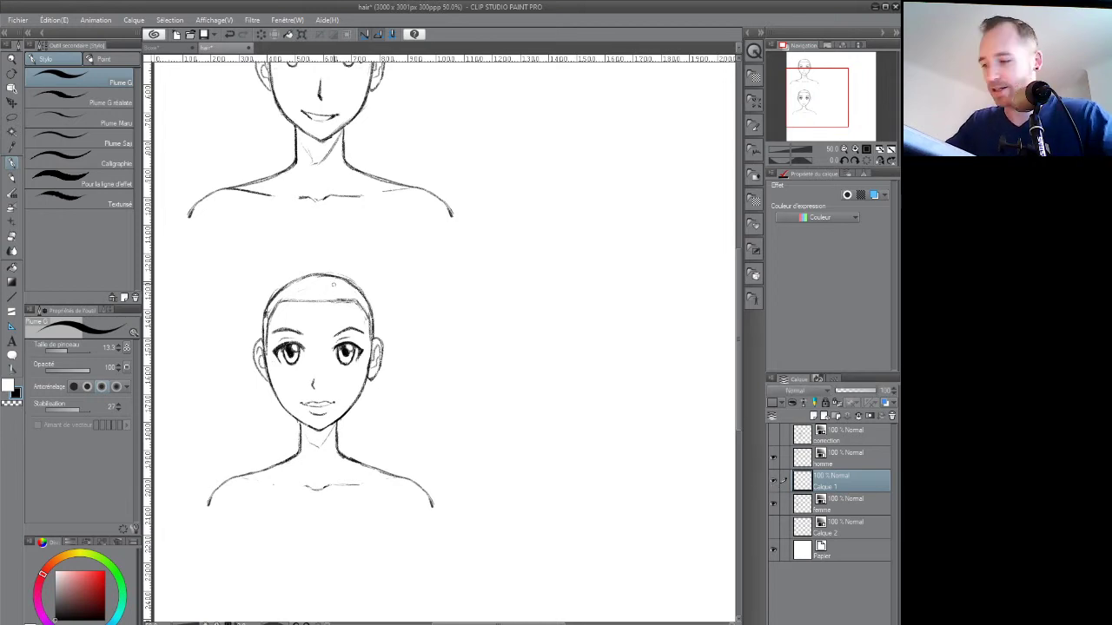
Sketch a pointed lock of hair with the Crayon réaliste pencil, falling from the woman's hairline between her eyes
{"action": "key", "text": "p"}
{"action": "left_click_drag", "start_coordinate": [339, 287], "coordinate": [342, 304]}
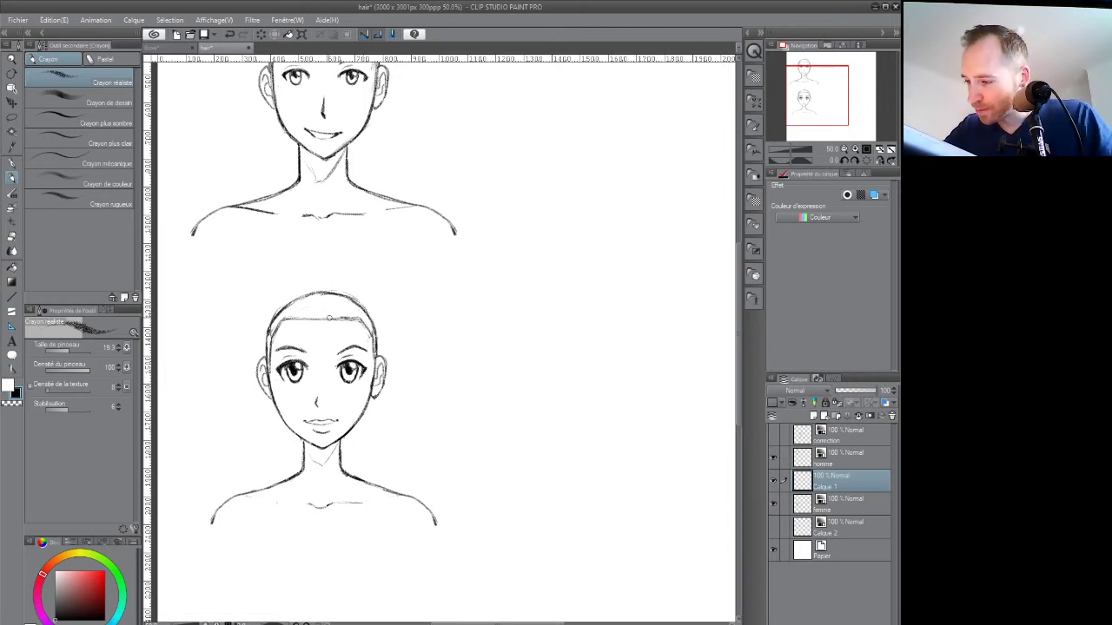
{"action": "left_click_drag", "start_coordinate": [323, 314], "coordinate": [333, 312]}
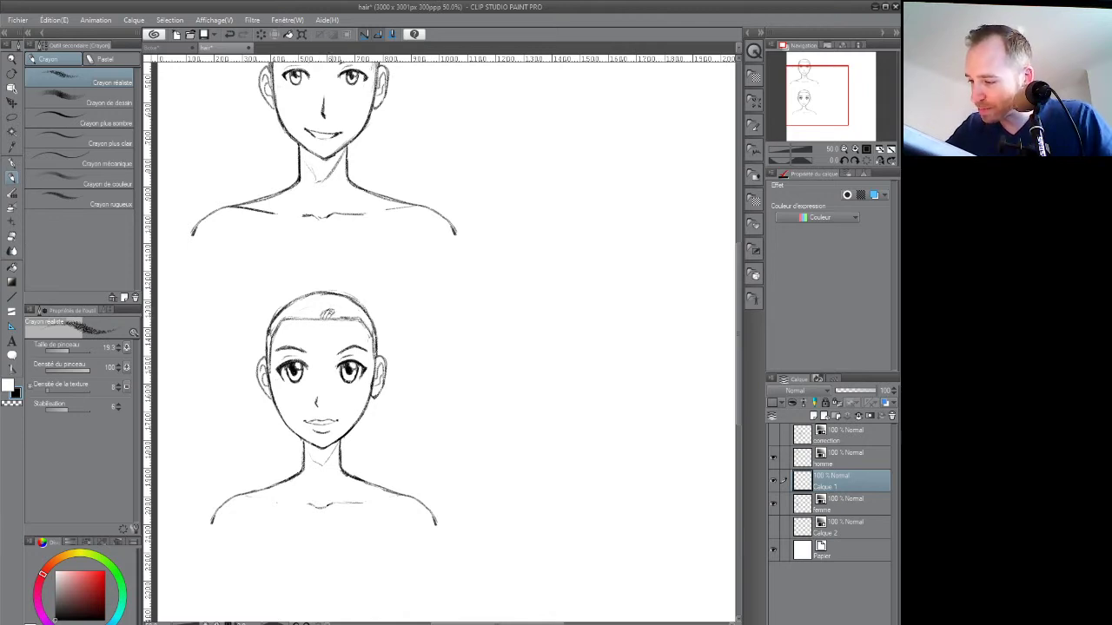
{"action": "left_click_drag", "start_coordinate": [326, 318], "coordinate": [330, 314]}
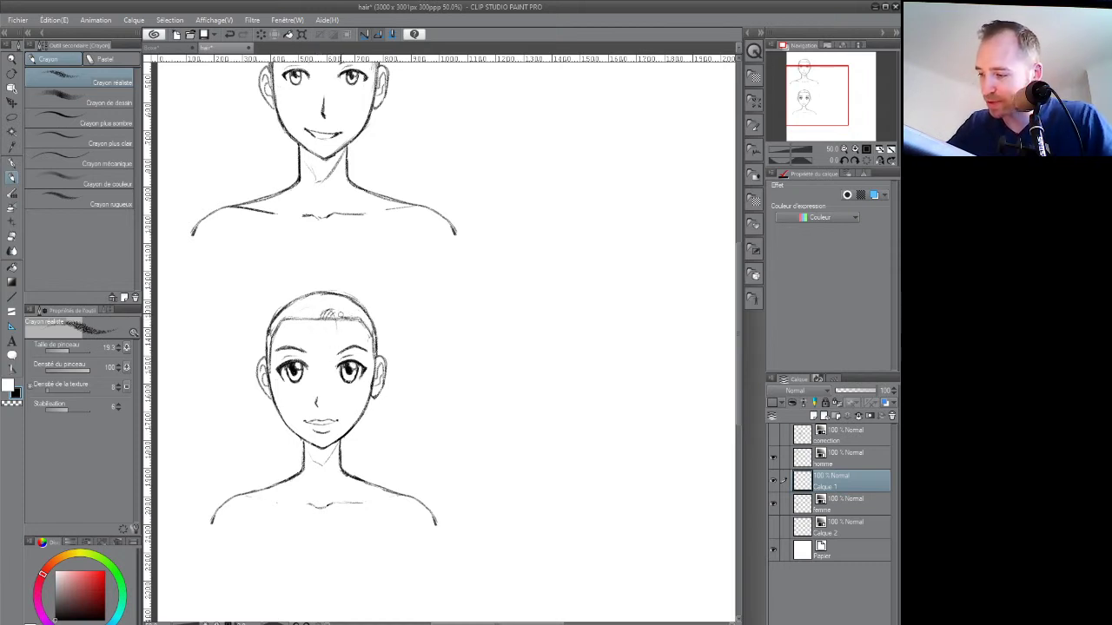
{"action": "left_click_drag", "start_coordinate": [336, 321], "coordinate": [325, 386]}
{"action": "left_click_drag", "start_coordinate": [351, 314], "coordinate": [343, 349]}
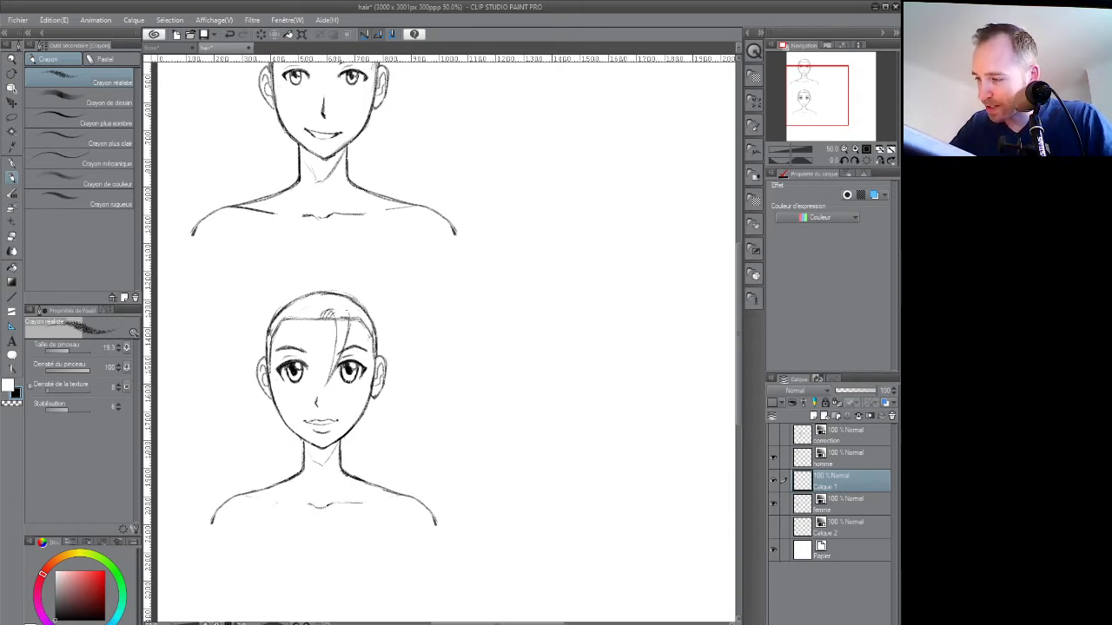
Show the correction layer and annotate the small face's wrong hair with a pen-drawn arrow and a short handwritten word
{"action": "left_click_drag", "start_coordinate": [494, 405], "coordinate": [462, 394]}
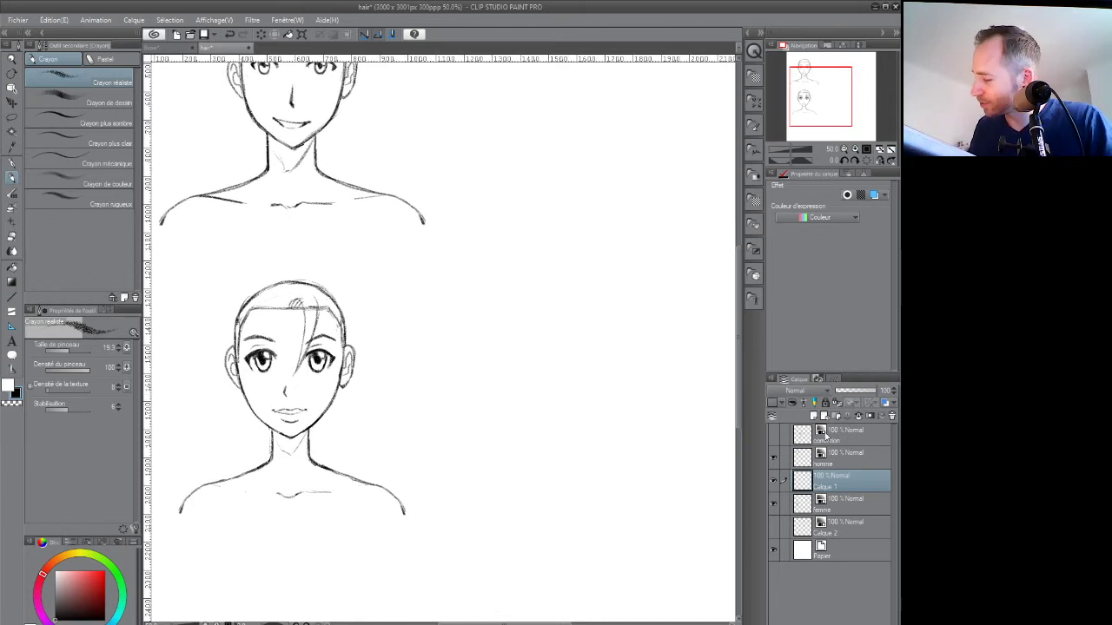
{"action": "left_click", "coordinate": [836, 442]}
{"action": "key", "text": "p"}
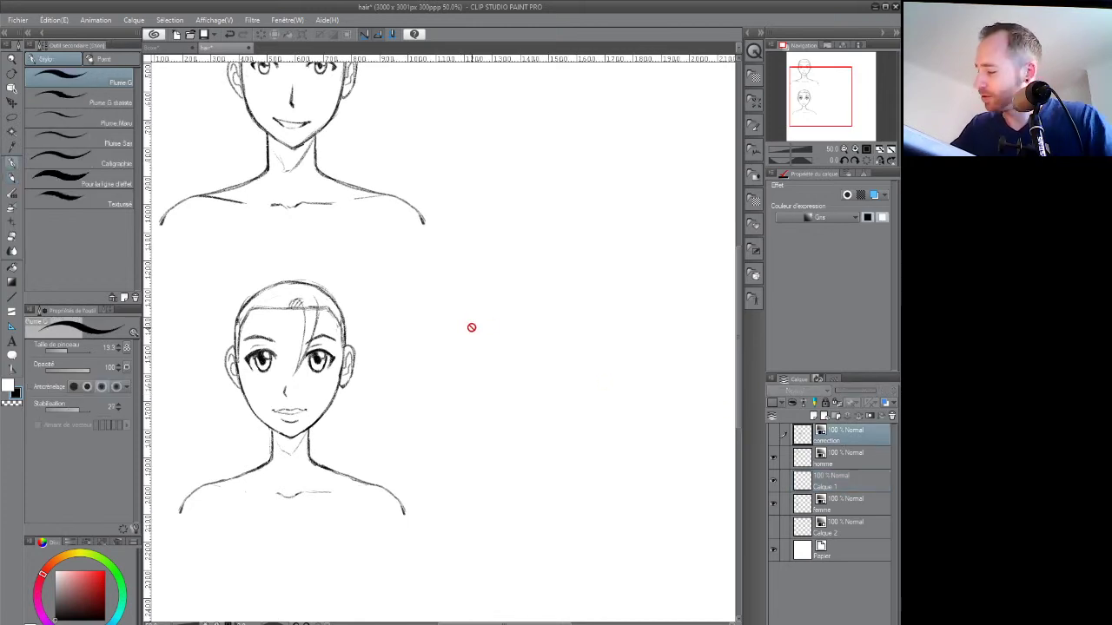
{"action": "left_click", "coordinate": [774, 436]}
{"action": "left_click_drag", "start_coordinate": [501, 368], "coordinate": [475, 365]}
{"action": "mouse_move", "coordinate": [464, 309]}
{"action": "left_mouse_down"}
{"action": "mouse_move", "coordinate": [476, 349]}
{"action": "mouse_move", "coordinate": [511, 342]}
{"action": "left_mouse_up"}
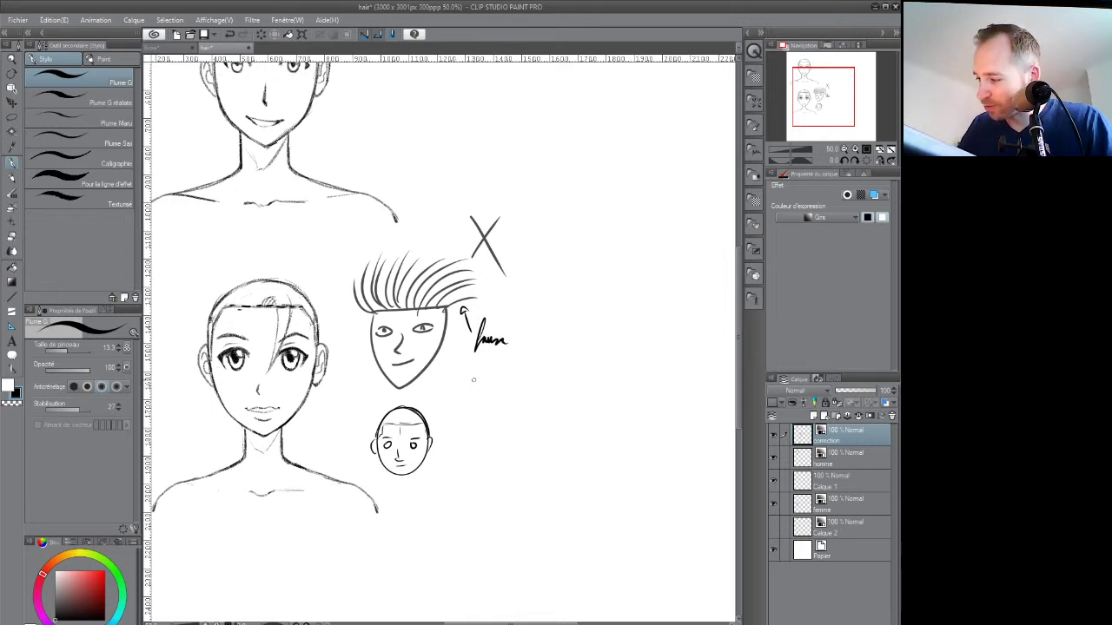
Draw example hair strands with tapered and shaded strokes beside the small oval head, and hide the correction layer
{"action": "mouse_move", "coordinate": [472, 387]}
{"action": "left_mouse_down"}
{"action": "mouse_move", "coordinate": [460, 467]}
{"action": "mouse_move", "coordinate": [489, 404]}
{"action": "mouse_move", "coordinate": [487, 436]}
{"action": "mouse_move", "coordinate": [499, 390]}
{"action": "left_mouse_up"}
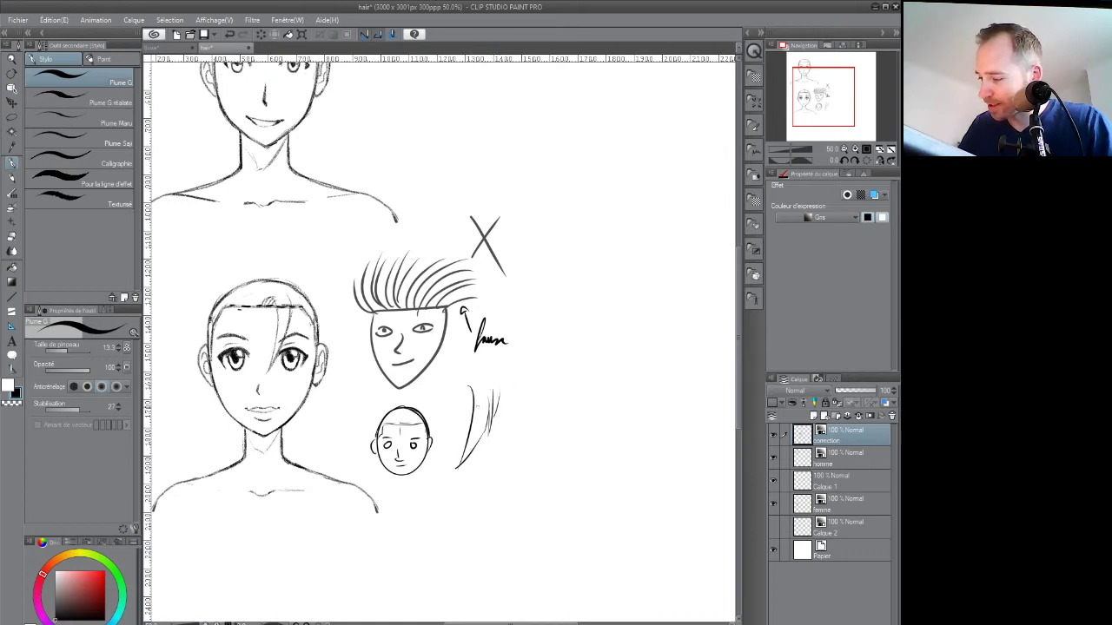
{"action": "left_click_drag", "start_coordinate": [461, 445], "coordinate": [467, 387]}
{"action": "mouse_move", "coordinate": [457, 445]}
{"action": "left_mouse_down"}
{"action": "mouse_move", "coordinate": [467, 382]}
{"action": "mouse_move", "coordinate": [457, 454]}
{"action": "left_mouse_up"}
{"action": "left_click_drag", "start_coordinate": [518, 372], "coordinate": [527, 389]}
{"action": "mouse_move", "coordinate": [534, 351]}
{"action": "left_mouse_down"}
{"action": "mouse_move", "coordinate": [546, 382]}
{"action": "mouse_move", "coordinate": [526, 401]}
{"action": "mouse_move", "coordinate": [526, 458]}
{"action": "mouse_move", "coordinate": [546, 371]}
{"action": "mouse_move", "coordinate": [513, 455]}
{"action": "mouse_move", "coordinate": [513, 363]}
{"action": "mouse_move", "coordinate": [523, 421]}
{"action": "mouse_move", "coordinate": [520, 377]}
{"action": "left_mouse_up"}
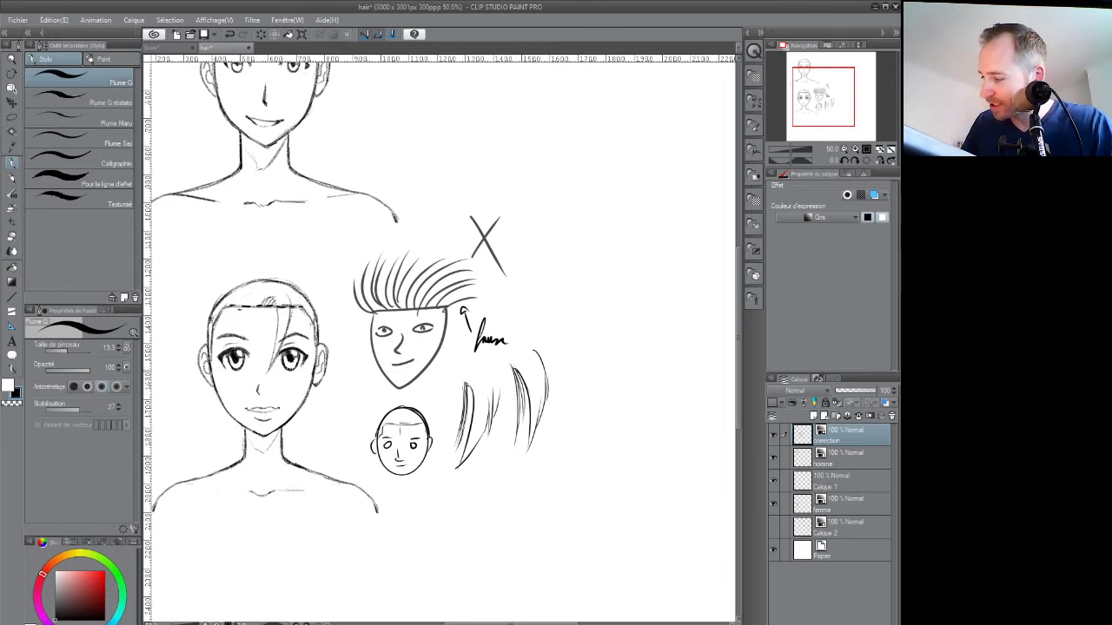
{"action": "mouse_move", "coordinate": [532, 439]}
{"action": "left_mouse_down"}
{"action": "mouse_move", "coordinate": [526, 374]}
{"action": "mouse_move", "coordinate": [540, 363]}
{"action": "mouse_move", "coordinate": [509, 438]}
{"action": "mouse_move", "coordinate": [509, 372]}
{"action": "mouse_move", "coordinate": [508, 442]}
{"action": "mouse_move", "coordinate": [504, 372]}
{"action": "left_mouse_up"}
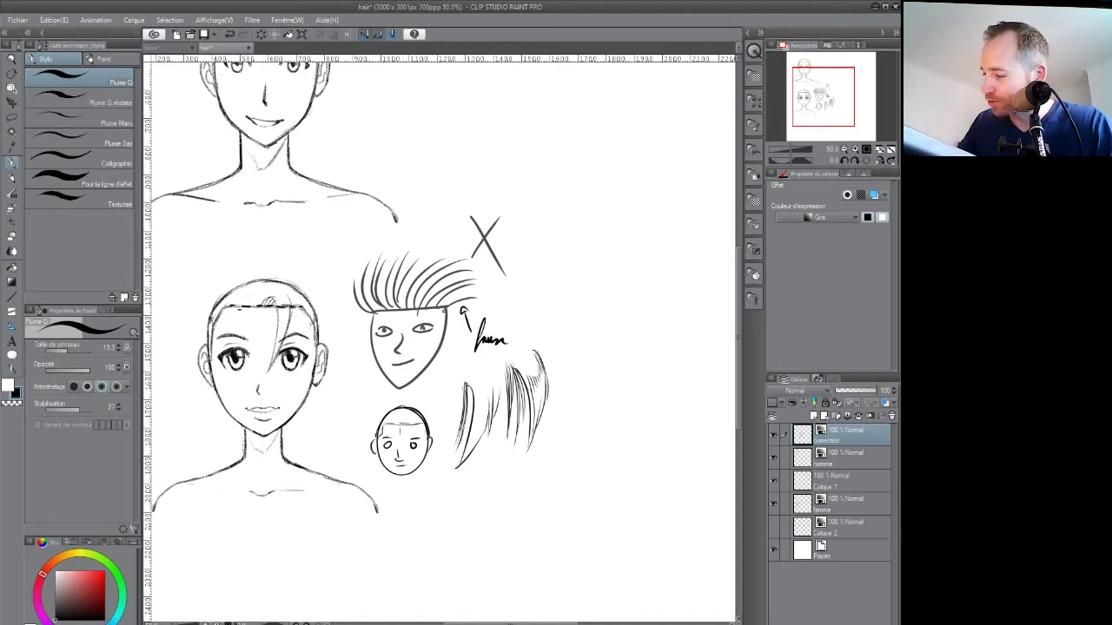
{"action": "left_click", "coordinate": [774, 437]}
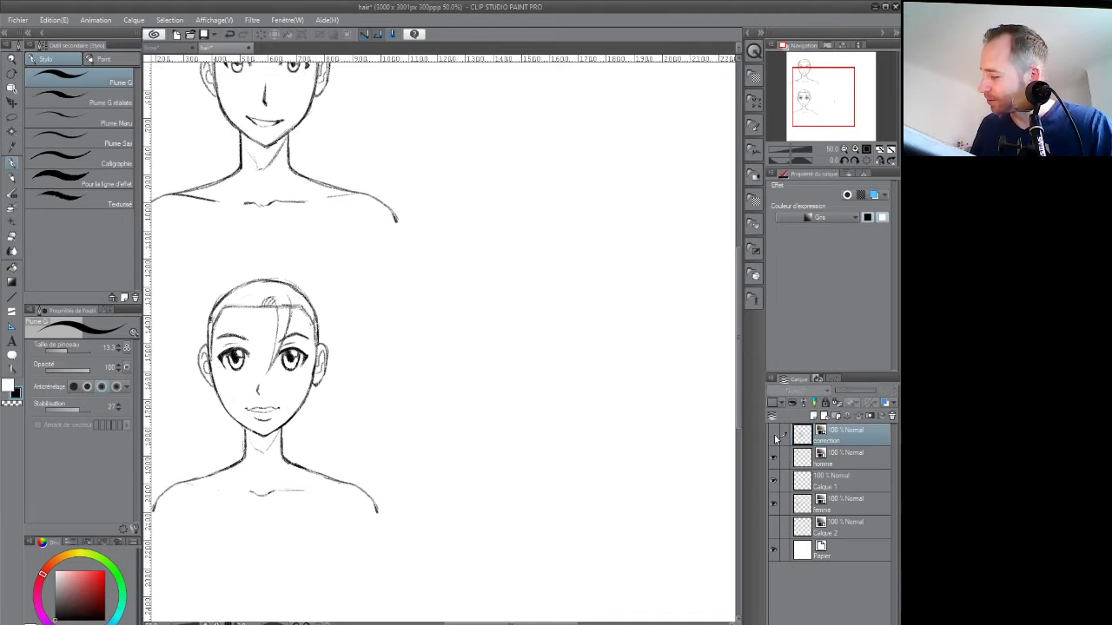
Try to sketch the fringe strands across both sides of the woman's forehead in pencil on the femme layer
{"action": "left_click", "coordinate": [822, 500]}
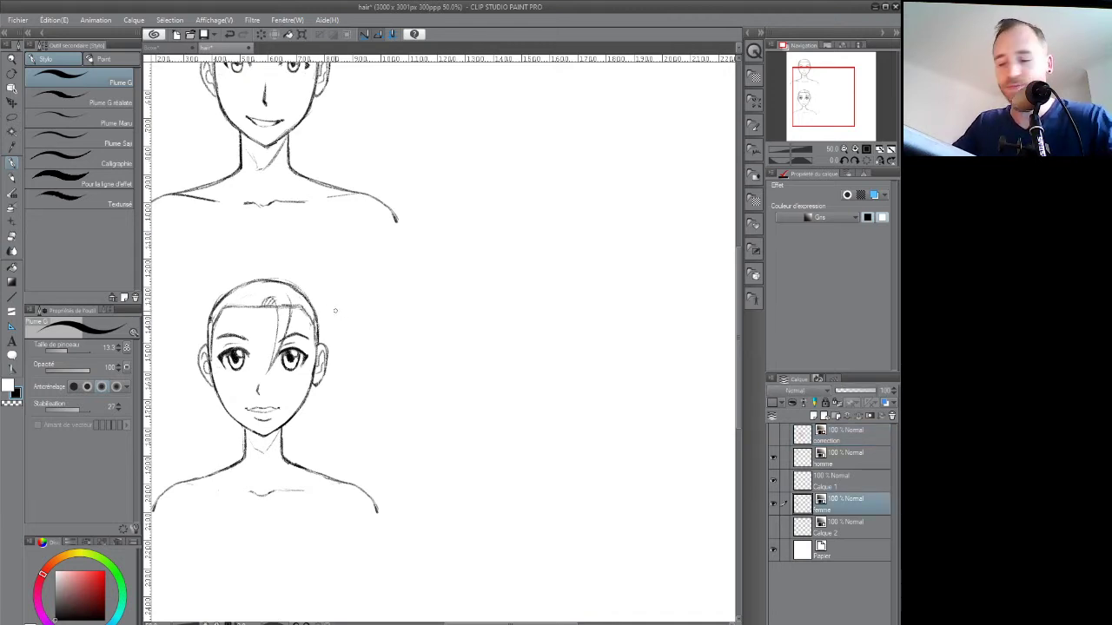
{"action": "key", "text": "p"}
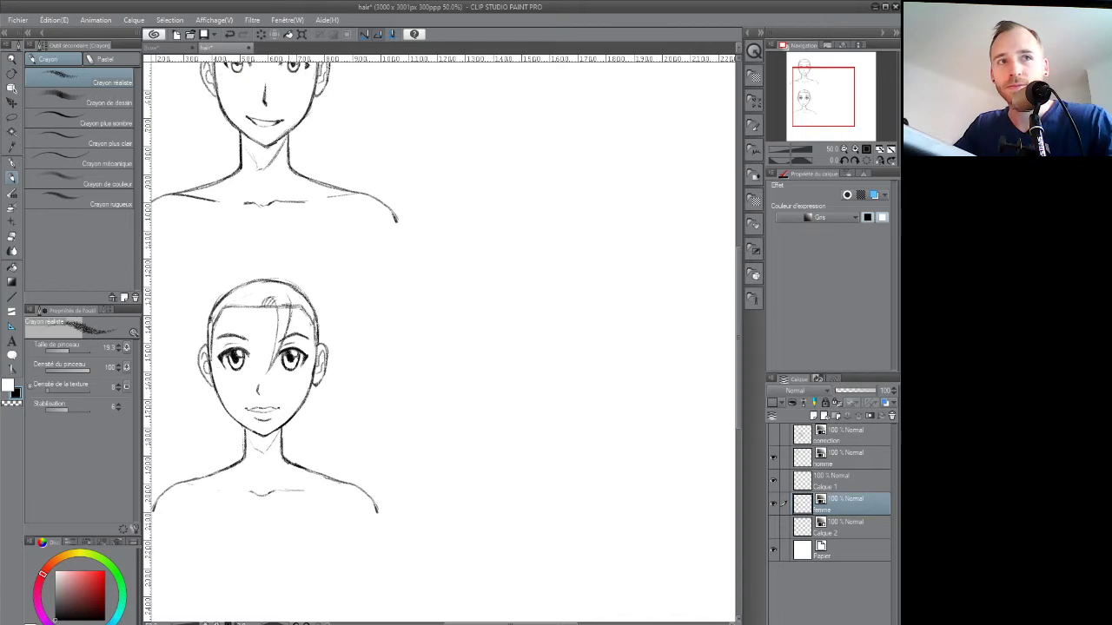
{"action": "left_click_drag", "start_coordinate": [297, 293], "coordinate": [283, 344]}
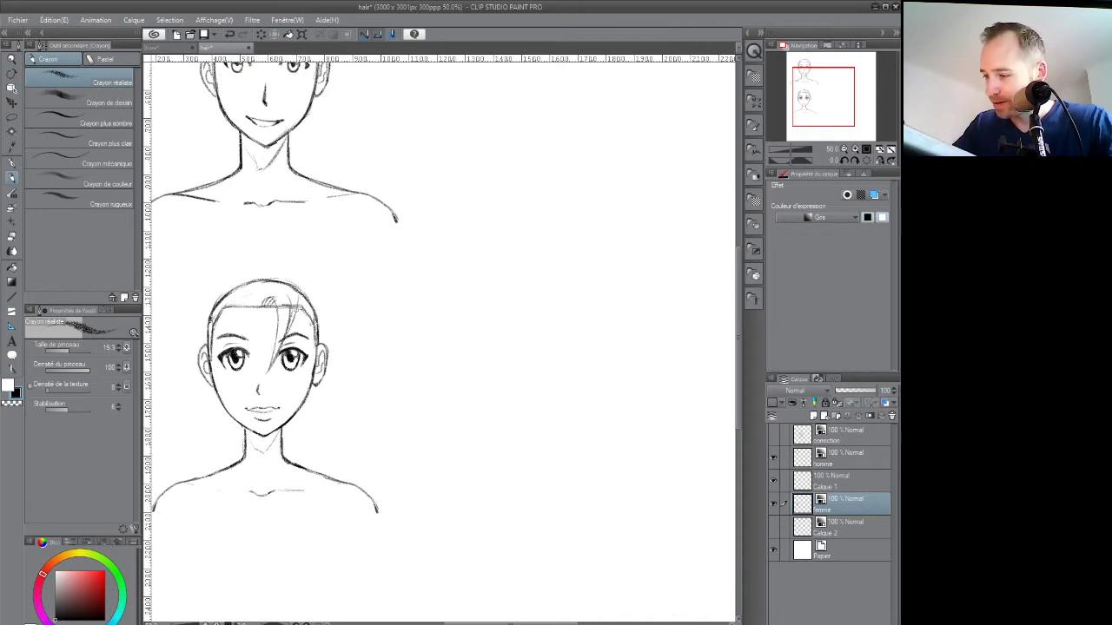
{"action": "left_click_drag", "start_coordinate": [295, 306], "coordinate": [301, 383]}
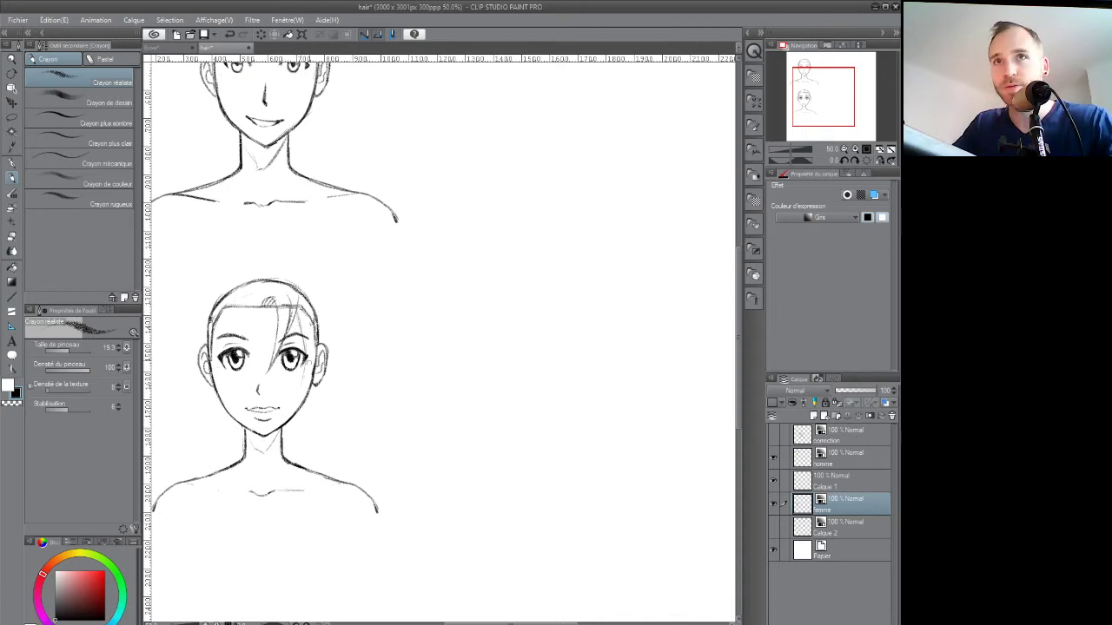
{"action": "mouse_move", "coordinate": [307, 288]}
{"action": "left_mouse_down"}
{"action": "mouse_move", "coordinate": [321, 332]}
{"action": "mouse_move", "coordinate": [305, 372]}
{"action": "mouse_move", "coordinate": [297, 310]}
{"action": "mouse_move", "coordinate": [304, 374]}
{"action": "mouse_move", "coordinate": [313, 294]}
{"action": "mouse_move", "coordinate": [299, 288]}
{"action": "left_mouse_up"}
{"action": "mouse_move", "coordinate": [294, 332]}
{"action": "left_mouse_down"}
{"action": "mouse_move", "coordinate": [287, 288]}
{"action": "mouse_move", "coordinate": [243, 302]}
{"action": "mouse_move", "coordinate": [225, 343]}
{"action": "left_mouse_up"}
{"action": "mouse_move", "coordinate": [234, 302]}
{"action": "left_mouse_down"}
{"action": "mouse_move", "coordinate": [228, 339]}
{"action": "mouse_move", "coordinate": [235, 304]}
{"action": "mouse_move", "coordinate": [251, 313]}
{"action": "mouse_move", "coordinate": [249, 358]}
{"action": "left_mouse_up"}
{"action": "left_click_drag", "start_coordinate": [255, 302], "coordinate": [243, 318]}
{"action": "mouse_move", "coordinate": [231, 300]}
{"action": "left_mouse_down"}
{"action": "mouse_move", "coordinate": [214, 350]}
{"action": "mouse_move", "coordinate": [222, 304]}
{"action": "mouse_move", "coordinate": [210, 316]}
{"action": "mouse_move", "coordinate": [214, 365]}
{"action": "mouse_move", "coordinate": [221, 317]}
{"action": "left_mouse_up"}
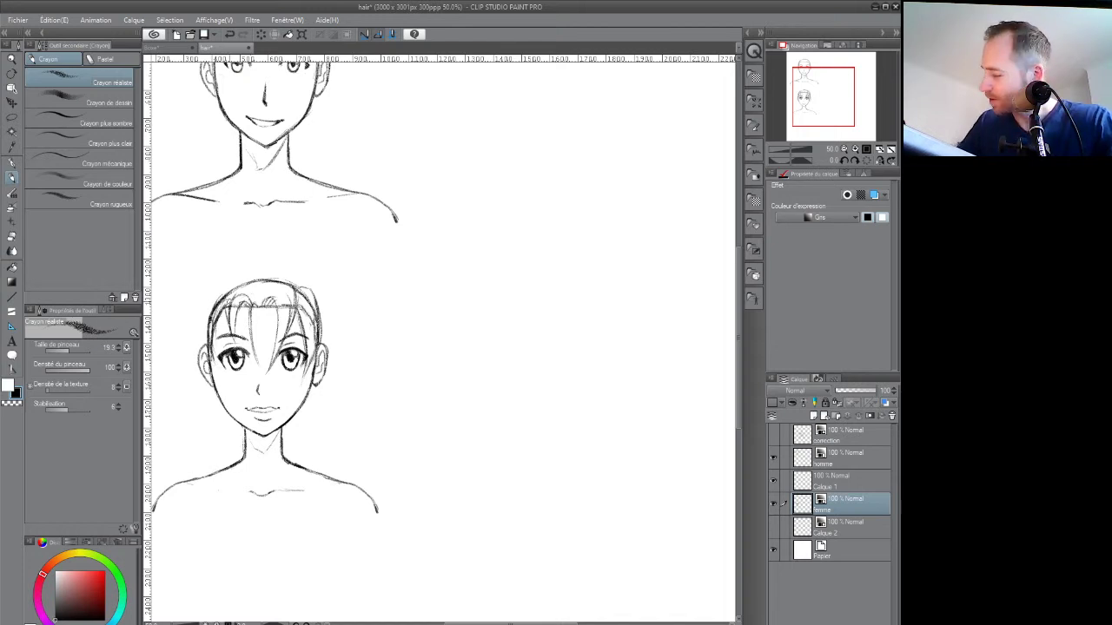
{"action": "left_click", "coordinate": [774, 503]}
{"action": "left_click", "coordinate": [773, 502]}
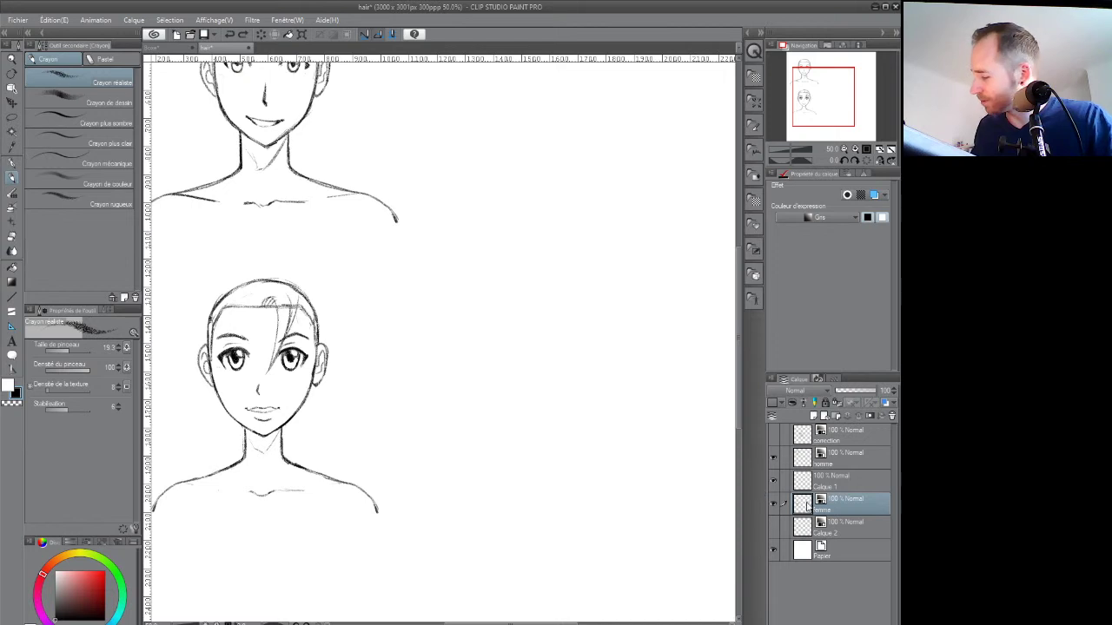
Lower the femme layer's opacity to fade the woman's sketch, and make Calque 1 the active layer
{"action": "left_click", "coordinate": [773, 482]}
{"action": "left_click", "coordinate": [773, 482]}
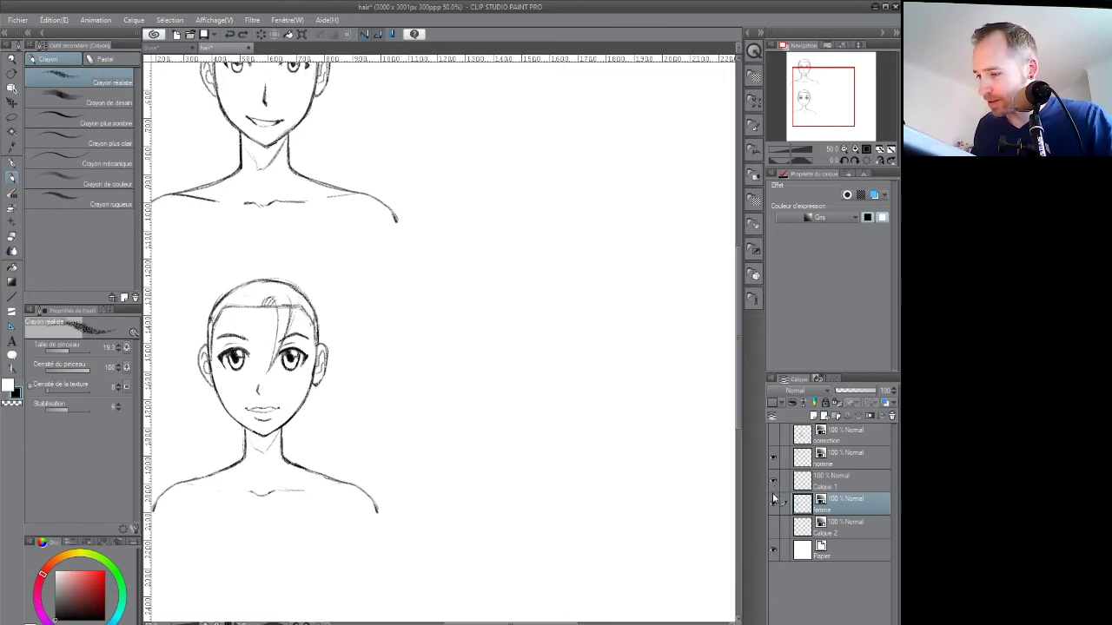
{"action": "left_click", "coordinate": [795, 483]}
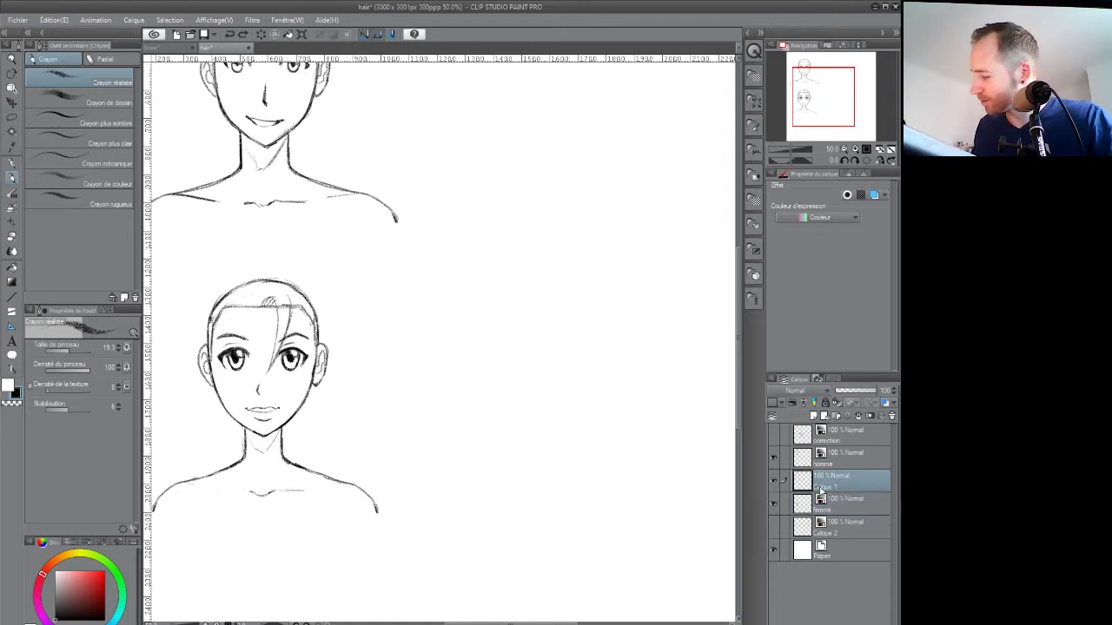
{"action": "left_click", "coordinate": [843, 504]}
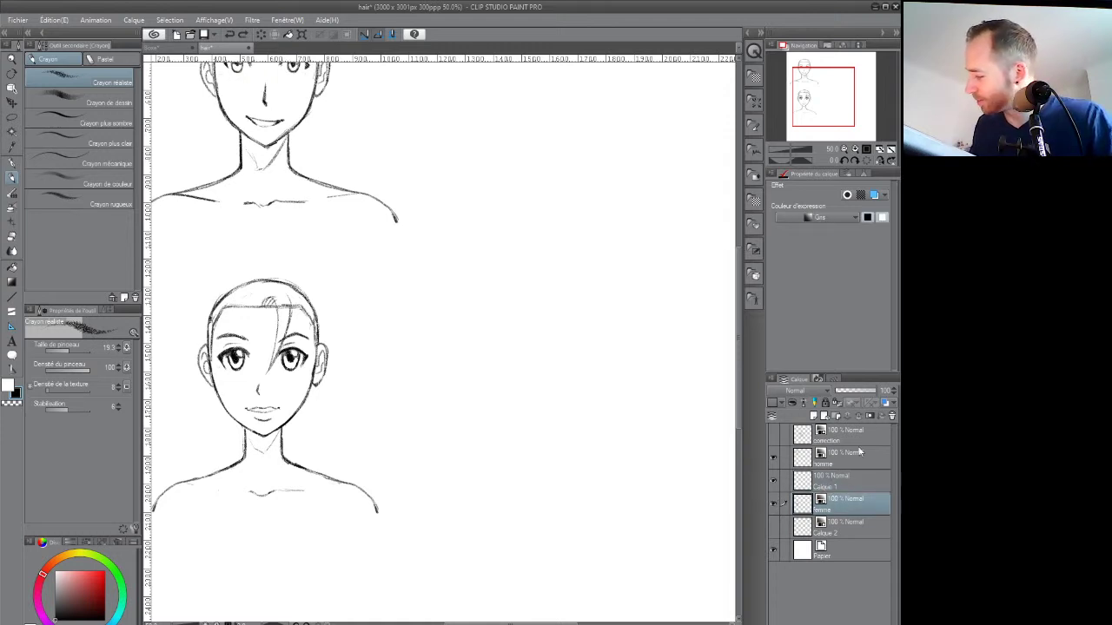
{"action": "left_click_drag", "start_coordinate": [876, 392], "coordinate": [854, 392]}
{"action": "left_click", "coordinate": [830, 482]}
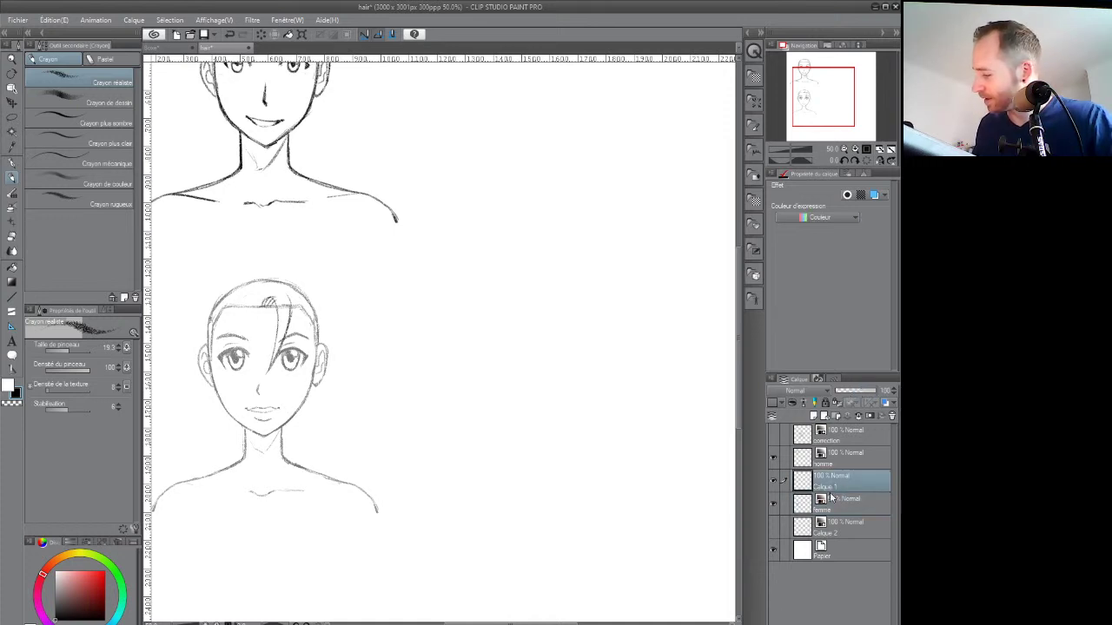
Ink the central forehead lock with the Plume G pen, and add pointed strands over the eye and temple on its outer side
{"action": "key", "text": "p"}
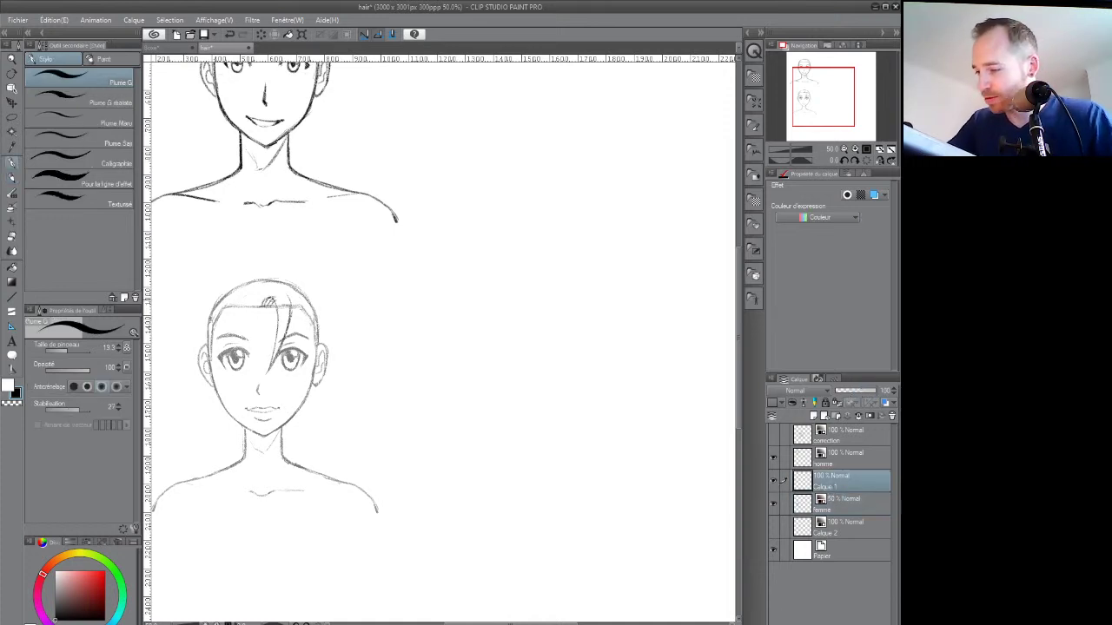
{"action": "mouse_move", "coordinate": [261, 299]}
{"action": "left_mouse_down"}
{"action": "mouse_move", "coordinate": [275, 310]}
{"action": "mouse_move", "coordinate": [268, 372]}
{"action": "mouse_move", "coordinate": [288, 293]}
{"action": "left_mouse_up"}
{"action": "left_click_drag", "start_coordinate": [279, 299], "coordinate": [291, 292]}
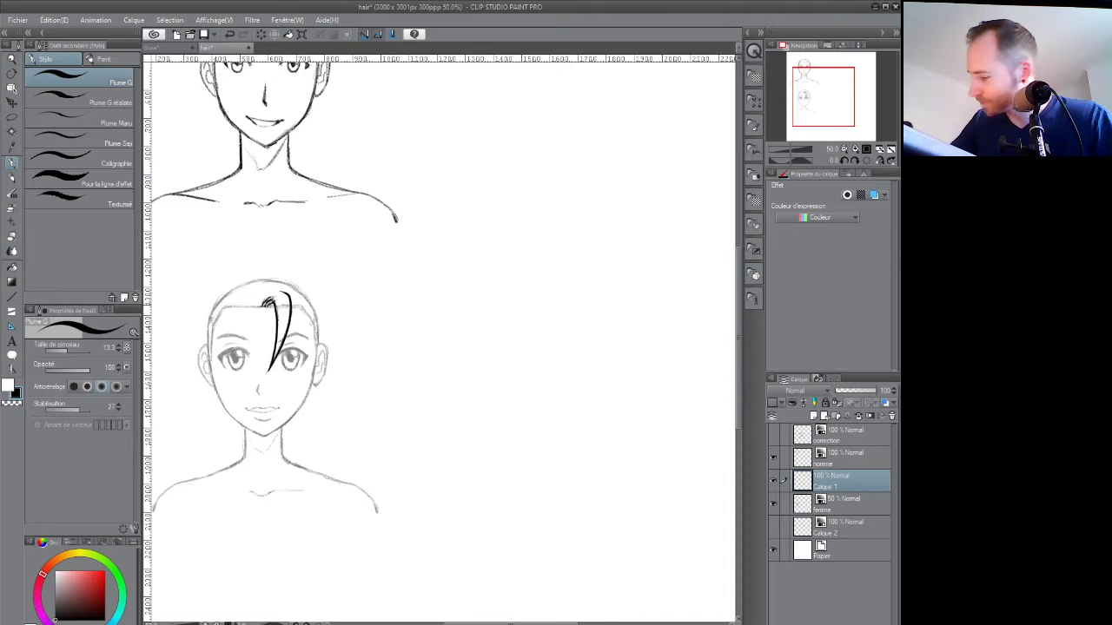
{"action": "mouse_move", "coordinate": [283, 344]}
{"action": "left_mouse_down"}
{"action": "mouse_move", "coordinate": [297, 297]}
{"action": "mouse_move", "coordinate": [306, 382]}
{"action": "left_mouse_up"}
{"action": "left_click_drag", "start_coordinate": [306, 311], "coordinate": [309, 379]}
{"action": "mouse_move", "coordinate": [308, 308]}
{"action": "left_mouse_down"}
{"action": "mouse_move", "coordinate": [309, 367]}
{"action": "mouse_move", "coordinate": [302, 296]}
{"action": "mouse_move", "coordinate": [317, 342]}
{"action": "left_mouse_up"}
Ink the matching strands on the opposite side of the woman's forehead, with longer locks hanging past the ear
{"action": "left_click_drag", "start_coordinate": [247, 301], "coordinate": [248, 371]}
{"action": "mouse_move", "coordinate": [234, 313]}
{"action": "left_mouse_down"}
{"action": "mouse_move", "coordinate": [248, 368]}
{"action": "mouse_move", "coordinate": [235, 295]}
{"action": "mouse_move", "coordinate": [253, 304]}
{"action": "mouse_move", "coordinate": [224, 334]}
{"action": "mouse_move", "coordinate": [217, 385]}
{"action": "mouse_move", "coordinate": [218, 372]}
{"action": "left_mouse_up"}
{"action": "mouse_move", "coordinate": [224, 302]}
{"action": "left_mouse_down"}
{"action": "mouse_move", "coordinate": [213, 344]}
{"action": "mouse_move", "coordinate": [235, 298]}
{"action": "mouse_move", "coordinate": [204, 388]}
{"action": "left_mouse_up"}
{"action": "mouse_move", "coordinate": [206, 324]}
{"action": "left_mouse_down"}
{"action": "mouse_move", "coordinate": [202, 364]}
{"action": "mouse_move", "coordinate": [204, 352]}
{"action": "left_mouse_up"}
{"action": "mouse_move", "coordinate": [222, 293]}
{"action": "left_mouse_down"}
{"action": "mouse_move", "coordinate": [206, 322]}
{"action": "mouse_move", "coordinate": [215, 303]}
{"action": "left_mouse_up"}
{"action": "mouse_move", "coordinate": [208, 347]}
{"action": "left_mouse_down"}
{"action": "mouse_move", "coordinate": [216, 424]}
{"action": "mouse_move", "coordinate": [213, 390]}
{"action": "left_mouse_up"}
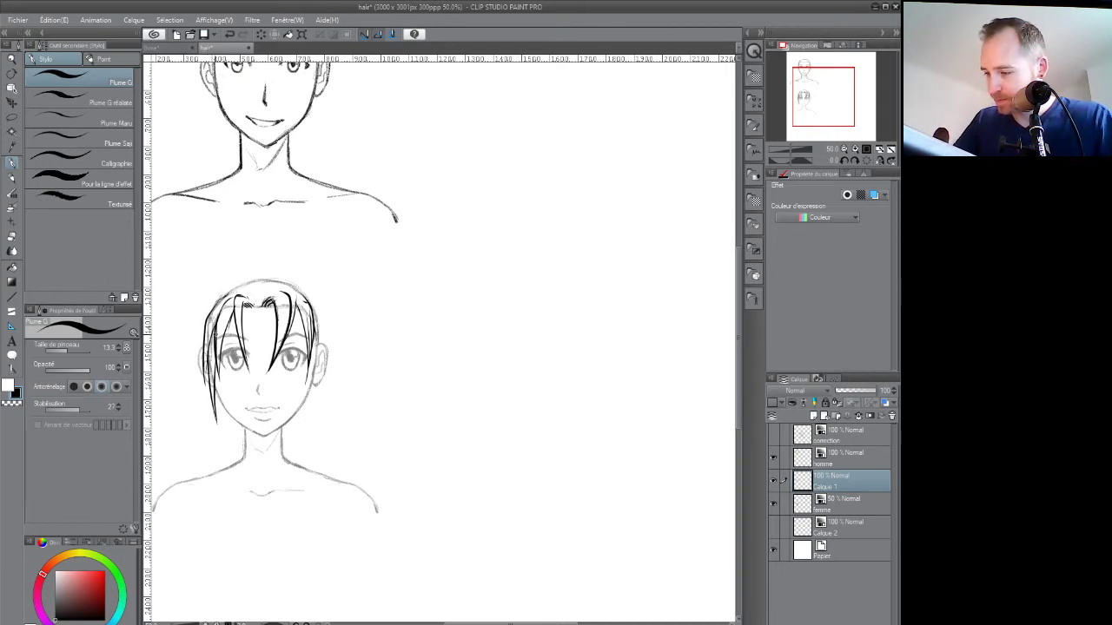
Ink pointed tufts flaring outward at the woman's temple, linked by curved strands rising toward the crown
{"action": "mouse_move", "coordinate": [310, 343]}
{"action": "left_mouse_down"}
{"action": "mouse_move", "coordinate": [314, 371]}
{"action": "mouse_move", "coordinate": [314, 359]}
{"action": "left_mouse_up"}
{"action": "mouse_move", "coordinate": [313, 358]}
{"action": "left_mouse_down"}
{"action": "mouse_move", "coordinate": [316, 401]}
{"action": "mouse_move", "coordinate": [308, 297]}
{"action": "mouse_move", "coordinate": [261, 306]}
{"action": "mouse_move", "coordinate": [273, 311]}
{"action": "mouse_move", "coordinate": [205, 364]}
{"action": "mouse_move", "coordinate": [213, 396]}
{"action": "left_mouse_up"}
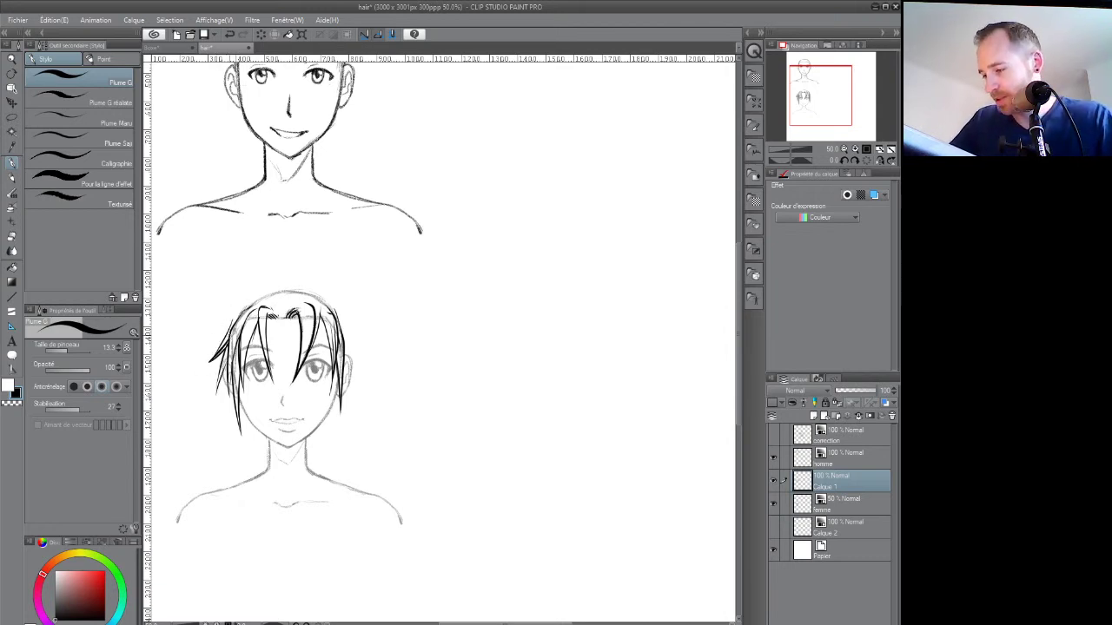
{"action": "left_click_drag", "start_coordinate": [245, 302], "coordinate": [224, 339]}
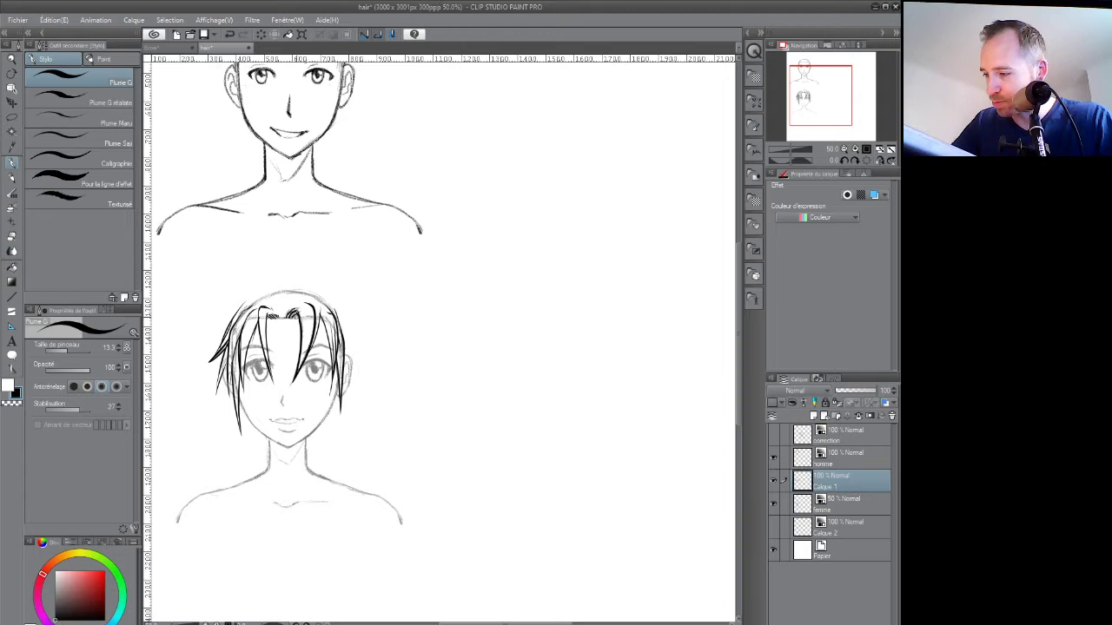
{"action": "left_click_drag", "start_coordinate": [336, 317], "coordinate": [330, 328]}
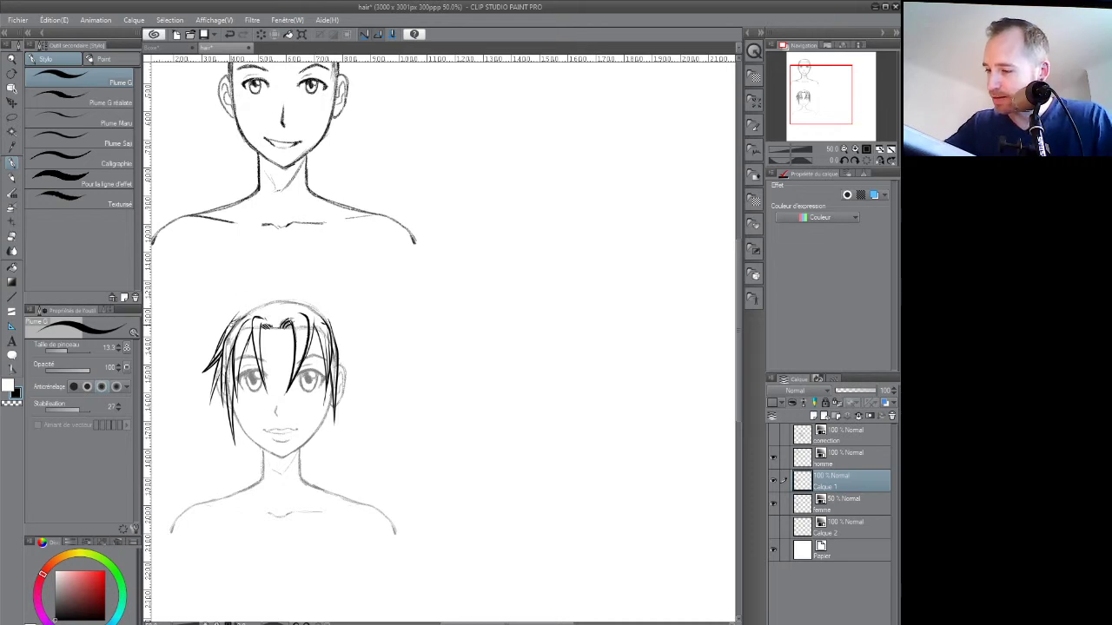
Ink the crown contour slightly above the woman's skull, and bring it down to the opposite temple
{"action": "mouse_move", "coordinate": [223, 334]}
{"action": "left_mouse_down"}
{"action": "mouse_move", "coordinate": [266, 297]}
{"action": "mouse_move", "coordinate": [328, 311]}
{"action": "left_mouse_up"}
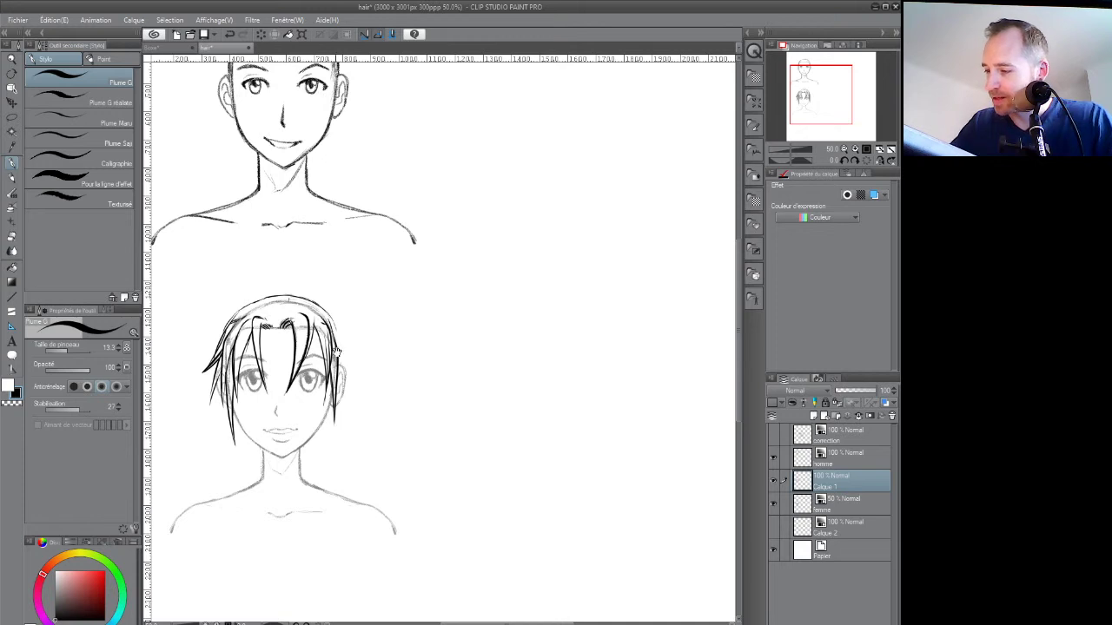
{"action": "left_click_drag", "start_coordinate": [337, 352], "coordinate": [416, 328]}
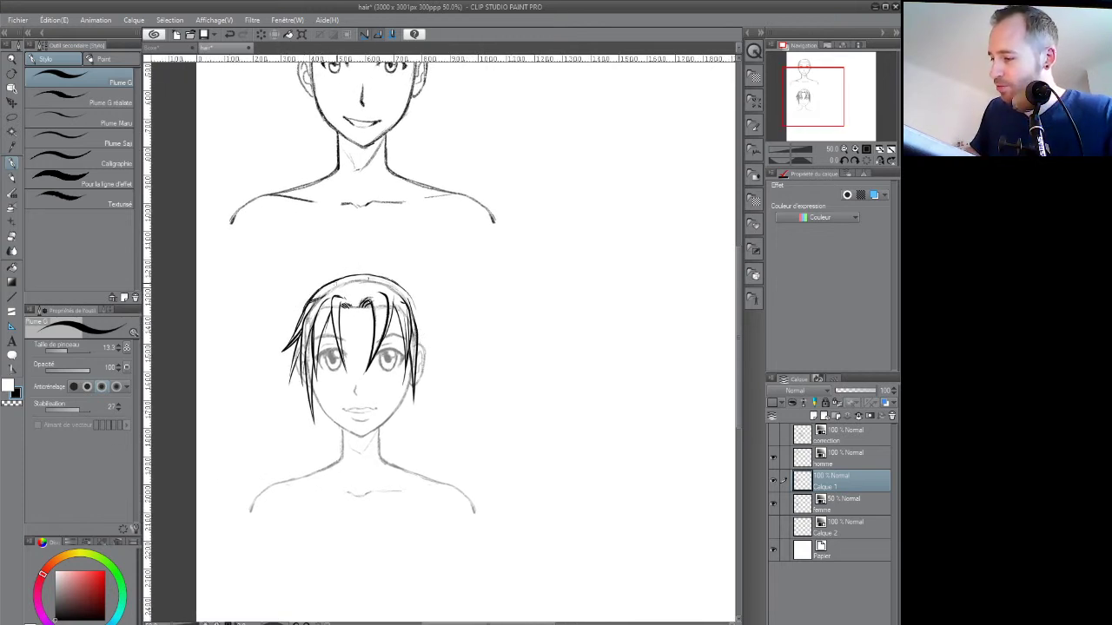
{"action": "mouse_move", "coordinate": [354, 274]}
{"action": "left_mouse_down"}
{"action": "mouse_move", "coordinate": [410, 297]}
{"action": "mouse_move", "coordinate": [421, 337]}
{"action": "left_mouse_up"}
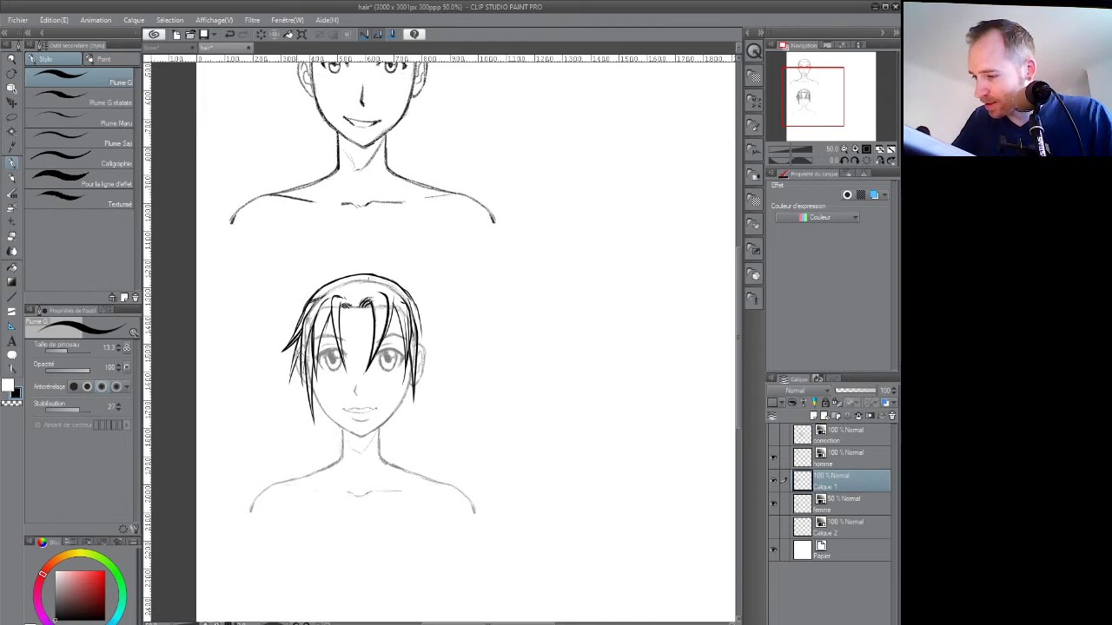
Ink long strands falling from the temple tufts toward the shoulder, and add a curved arrow beside the hair
{"action": "left_click_drag", "start_coordinate": [295, 361], "coordinate": [293, 438]}
{"action": "left_click_drag", "start_coordinate": [297, 378], "coordinate": [302, 482]}
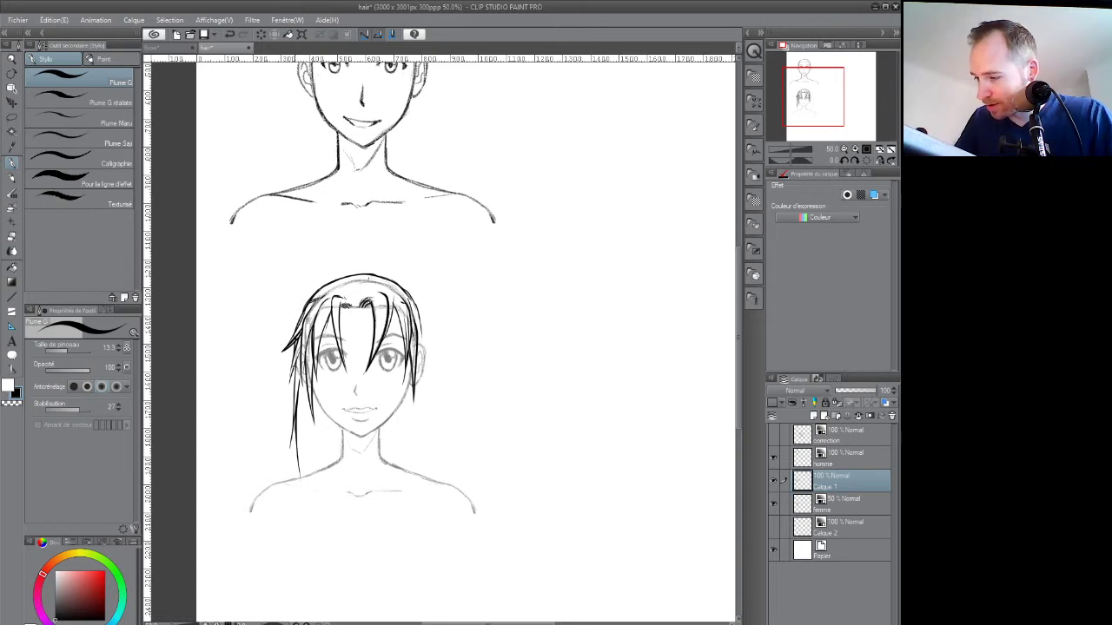
{"action": "left_click_drag", "start_coordinate": [294, 406], "coordinate": [279, 459]}
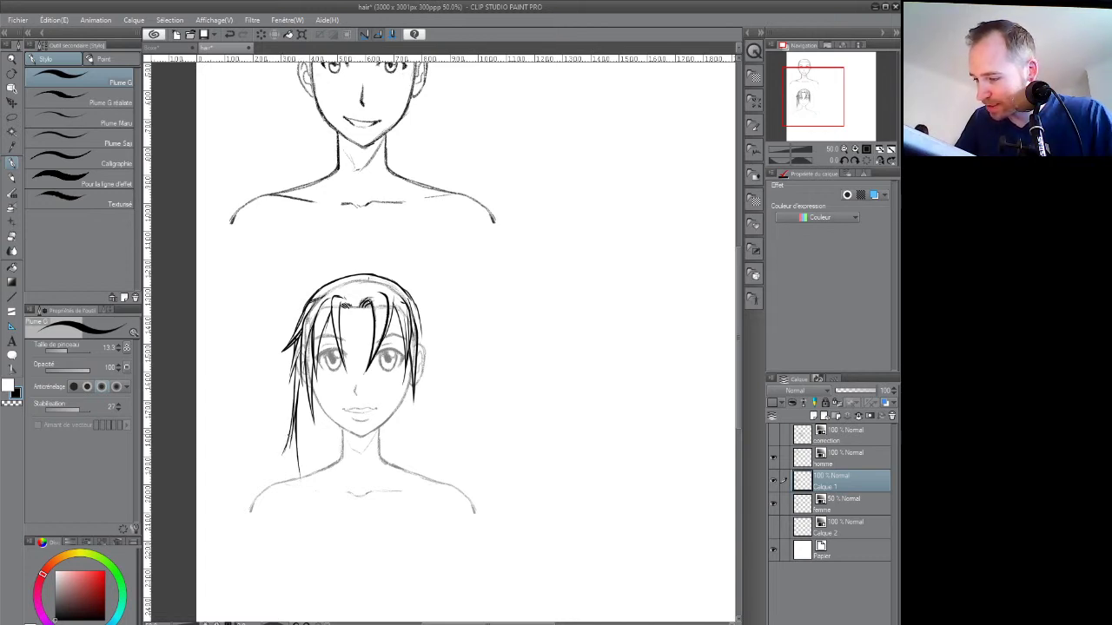
{"action": "left_click_drag", "start_coordinate": [267, 362], "coordinate": [257, 393]}
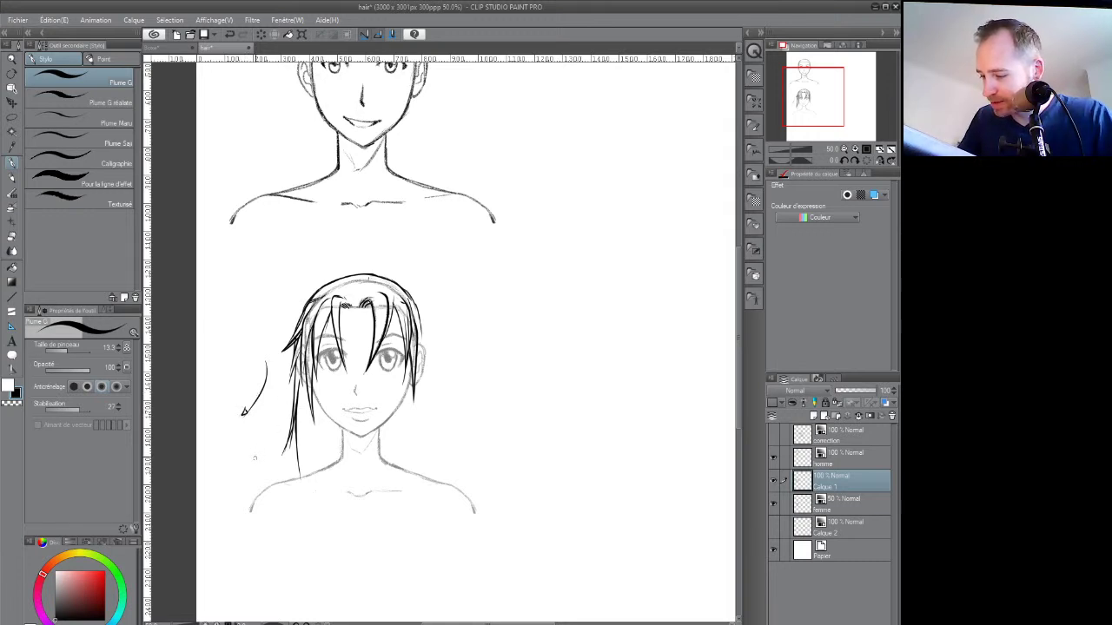
Try a short arrow-tipped strand and a long zigzag hair edge running past the shoulder, and undo them
{"action": "left_click_drag", "start_coordinate": [304, 413], "coordinate": [312, 462]}
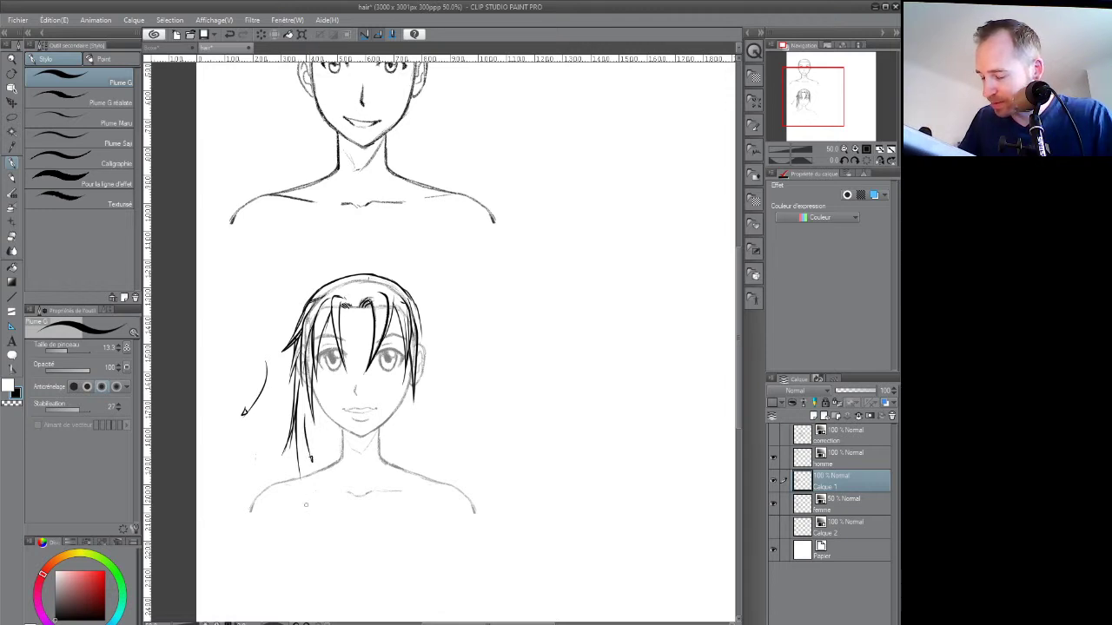
{"action": "mouse_move", "coordinate": [297, 422]}
{"action": "left_mouse_down"}
{"action": "mouse_move", "coordinate": [235, 553]}
{"action": "mouse_move", "coordinate": [250, 569]}
{"action": "left_mouse_up"}
{"action": "mouse_move", "coordinate": [270, 532]}
{"action": "left_mouse_down"}
{"action": "mouse_move", "coordinate": [229, 596]}
{"action": "mouse_move", "coordinate": [253, 575]}
{"action": "left_mouse_up"}
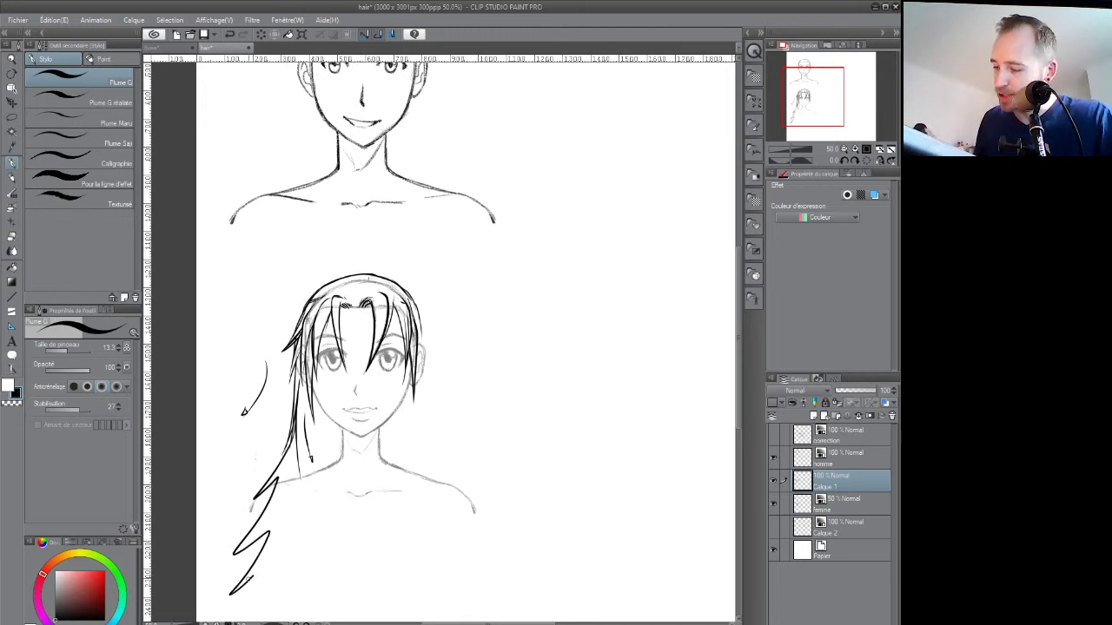
{"action": "key", "text": "ctrl+z"}
{"action": "key", "text": "ctrl+z"}
{"action": "key", "text": "ctrl+z"}
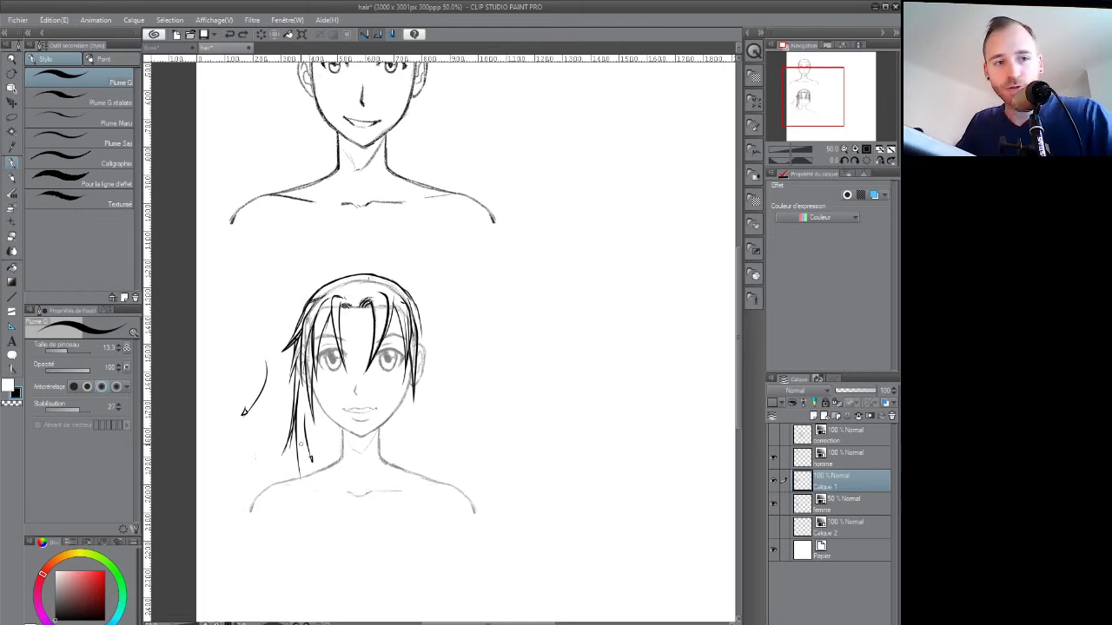
{"action": "key", "text": "ctrl+z"}
Ink the inner strands down to the shoulder, and matching tufts and long locks on the opposite side of the head
{"action": "mouse_move", "coordinate": [299, 450]}
{"action": "left_mouse_down"}
{"action": "mouse_move", "coordinate": [301, 477]}
{"action": "mouse_move", "coordinate": [301, 393]}
{"action": "mouse_move", "coordinate": [311, 477]}
{"action": "left_mouse_up"}
{"action": "left_click_drag", "start_coordinate": [309, 396], "coordinate": [307, 445]}
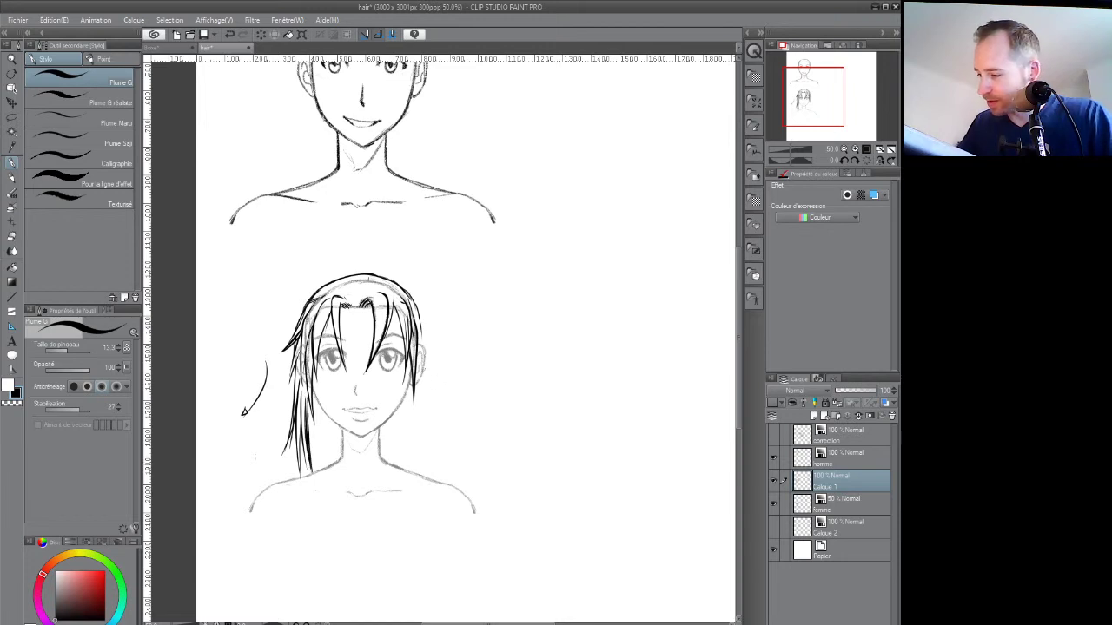
{"action": "left_click_drag", "start_coordinate": [419, 321], "coordinate": [439, 382]}
{"action": "mouse_move", "coordinate": [421, 346]}
{"action": "left_mouse_down"}
{"action": "mouse_move", "coordinate": [437, 379]}
{"action": "mouse_move", "coordinate": [424, 436]}
{"action": "left_mouse_up"}
{"action": "left_click_drag", "start_coordinate": [422, 379], "coordinate": [426, 450]}
{"action": "left_click_drag", "start_coordinate": [421, 398], "coordinate": [413, 458]}
{"action": "left_click_drag", "start_coordinate": [416, 418], "coordinate": [408, 472]}
{"action": "left_click_drag", "start_coordinate": [421, 428], "coordinate": [412, 474]}
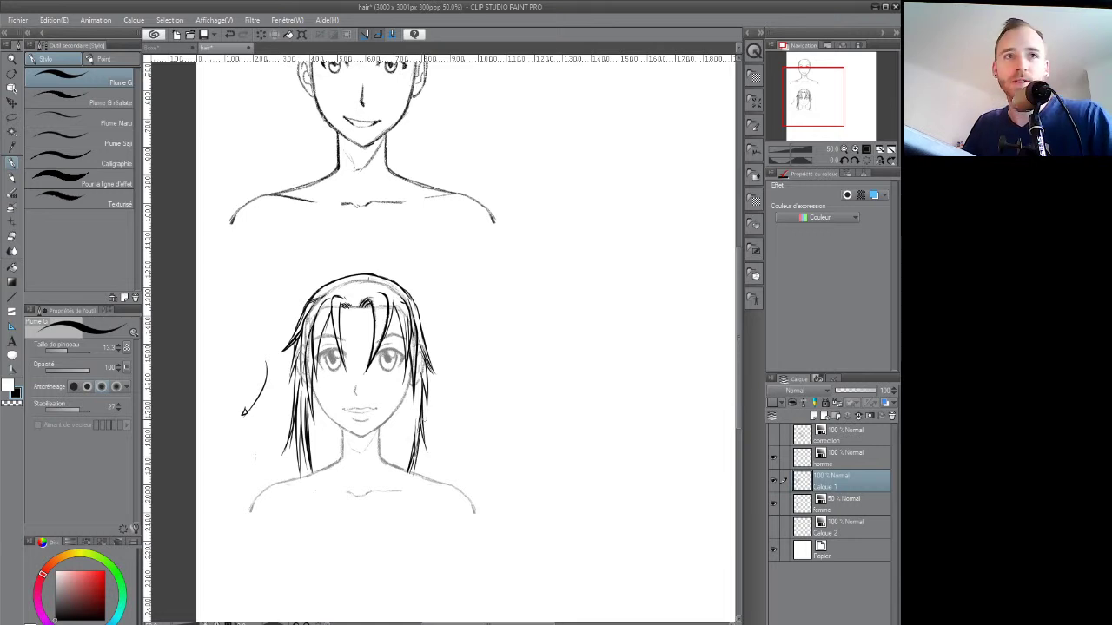
{"action": "mouse_move", "coordinate": [429, 415]}
{"action": "left_mouse_down"}
{"action": "mouse_move", "coordinate": [405, 481]}
{"action": "mouse_move", "coordinate": [406, 471]}
{"action": "left_mouse_up"}
{"action": "left_click_drag", "start_coordinate": [414, 415], "coordinate": [409, 464]}
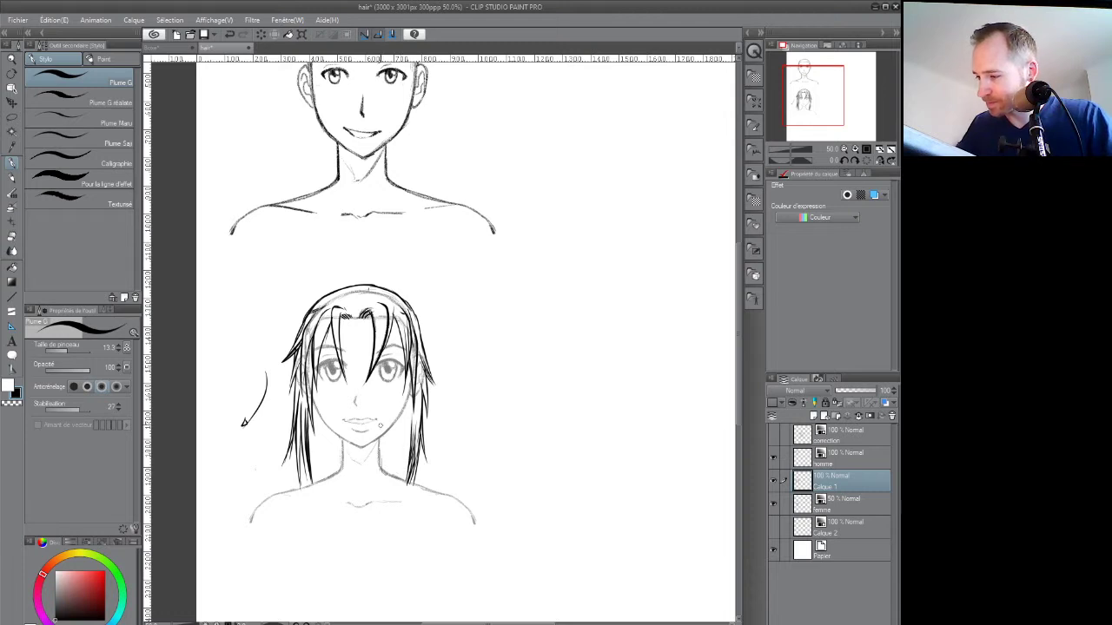
Fill the hair behind both sides of the woman's neck with dense vertical hatching, extending it up along the jaw
{"action": "left_click_drag", "start_coordinate": [415, 404], "coordinate": [394, 401]}
{"action": "left_click_drag", "start_coordinate": [292, 469], "coordinate": [287, 483]}
{"action": "left_click_drag", "start_coordinate": [292, 403], "coordinate": [285, 471]}
{"action": "mouse_move", "coordinate": [295, 424]}
{"action": "left_mouse_down"}
{"action": "mouse_move", "coordinate": [292, 481]}
{"action": "mouse_move", "coordinate": [292, 404]}
{"action": "left_mouse_up"}
{"action": "mouse_move", "coordinate": [301, 479]}
{"action": "left_mouse_down"}
{"action": "mouse_move", "coordinate": [294, 409]}
{"action": "mouse_move", "coordinate": [307, 475]}
{"action": "left_mouse_up"}
{"action": "mouse_move", "coordinate": [299, 419]}
{"action": "left_mouse_down"}
{"action": "mouse_move", "coordinate": [309, 470]}
{"action": "mouse_move", "coordinate": [318, 466]}
{"action": "left_mouse_up"}
{"action": "mouse_move", "coordinate": [316, 443]}
{"action": "left_mouse_down"}
{"action": "mouse_move", "coordinate": [319, 467]}
{"action": "mouse_move", "coordinate": [361, 459]}
{"action": "left_mouse_up"}
{"action": "left_click_drag", "start_coordinate": [361, 440], "coordinate": [366, 470]}
{"action": "left_click_drag", "start_coordinate": [366, 426], "coordinate": [370, 475]}
{"action": "left_click_drag", "start_coordinate": [370, 450], "coordinate": [371, 471]}
{"action": "left_click_drag", "start_coordinate": [369, 420], "coordinate": [373, 452]}
{"action": "left_click_drag", "start_coordinate": [371, 417], "coordinate": [376, 474]}
{"action": "left_click_drag", "start_coordinate": [374, 417], "coordinate": [383, 476]}
{"action": "left_click_drag", "start_coordinate": [377, 436], "coordinate": [380, 479]}
{"action": "left_click_drag", "start_coordinate": [379, 445], "coordinate": [384, 478]}
{"action": "left_click_drag", "start_coordinate": [382, 449], "coordinate": [387, 479]}
{"action": "left_click_drag", "start_coordinate": [385, 417], "coordinate": [389, 462]}
{"action": "left_click_drag", "start_coordinate": [387, 413], "coordinate": [389, 455]}
{"action": "left_click_drag", "start_coordinate": [384, 420], "coordinate": [388, 448]}
{"action": "left_click_drag", "start_coordinate": [384, 410], "coordinate": [386, 436]}
{"action": "left_click_drag", "start_coordinate": [379, 409], "coordinate": [382, 425]}
{"action": "left_click_drag", "start_coordinate": [383, 404], "coordinate": [388, 420]}
{"action": "left_click_drag", "start_coordinate": [387, 391], "coordinate": [391, 419]}
{"action": "mouse_move", "coordinate": [390, 394]}
{"action": "left_mouse_down"}
{"action": "mouse_move", "coordinate": [393, 424]}
{"action": "mouse_move", "coordinate": [387, 408]}
{"action": "left_mouse_up"}
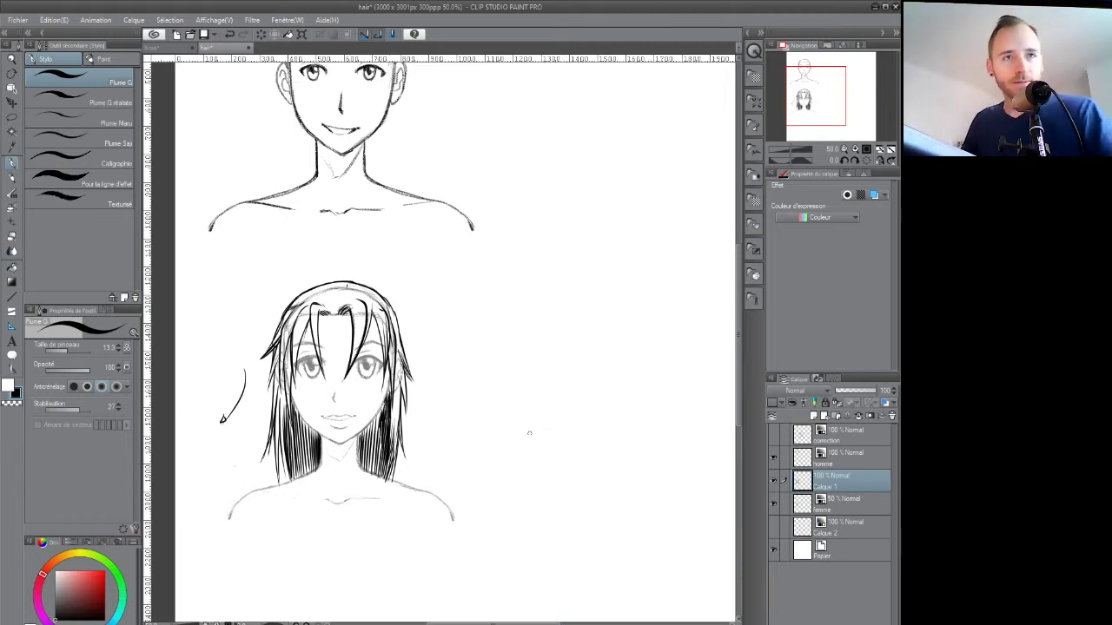
Restore the femme layer's opacity to 100%
{"action": "left_click", "coordinate": [840, 504]}
{"action": "left_click_drag", "start_coordinate": [860, 391], "coordinate": [879, 391]}
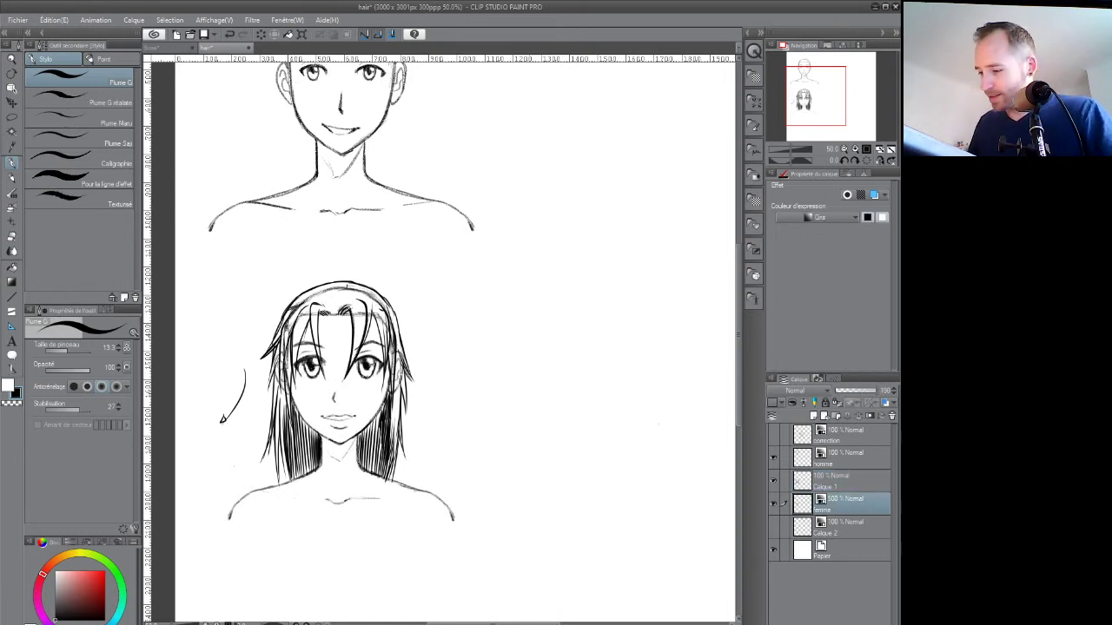
{"action": "scroll", "coordinate": [469, 454], "scroll_direction": "down", "scroll_amount": 1}
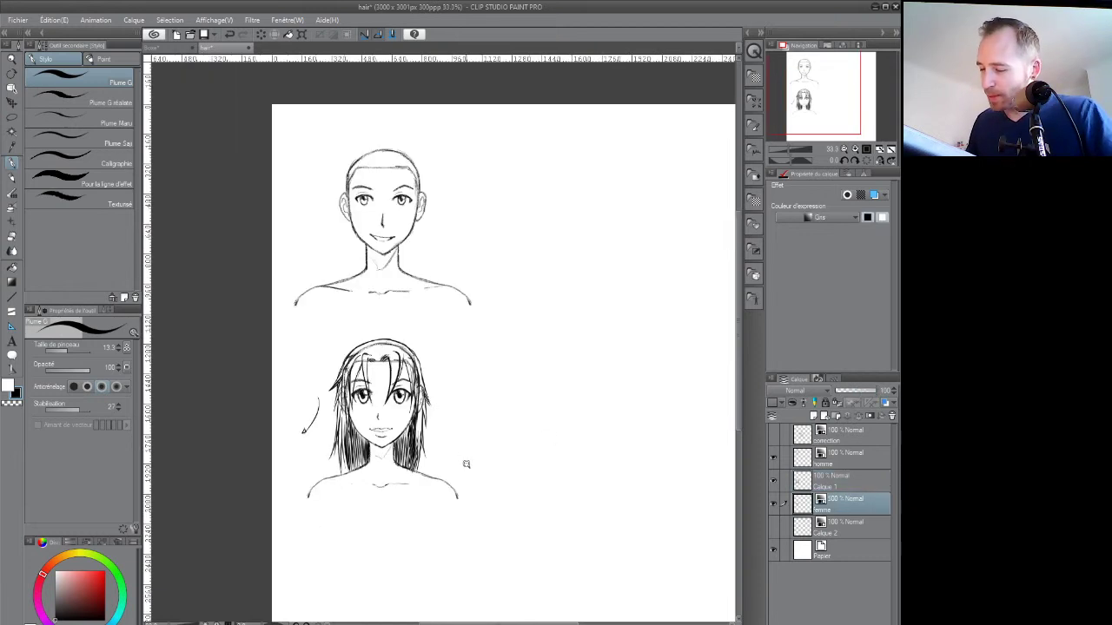
{"action": "scroll", "coordinate": [426, 430], "scroll_direction": "up", "scroll_amount": 1}
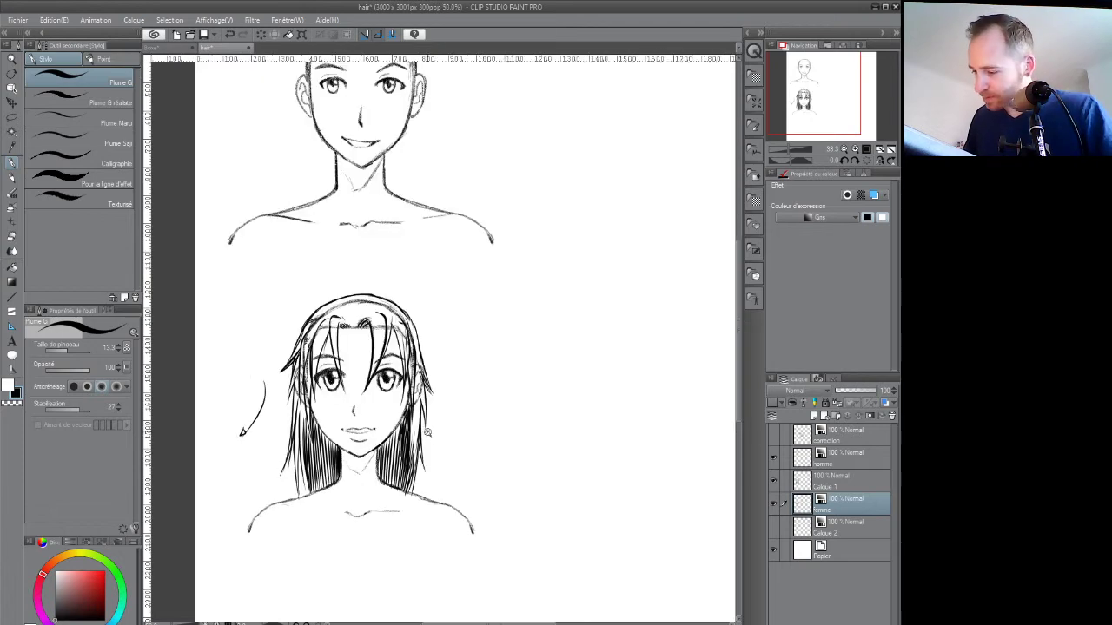
{"action": "left_click_drag", "start_coordinate": [444, 428], "coordinate": [426, 437]}
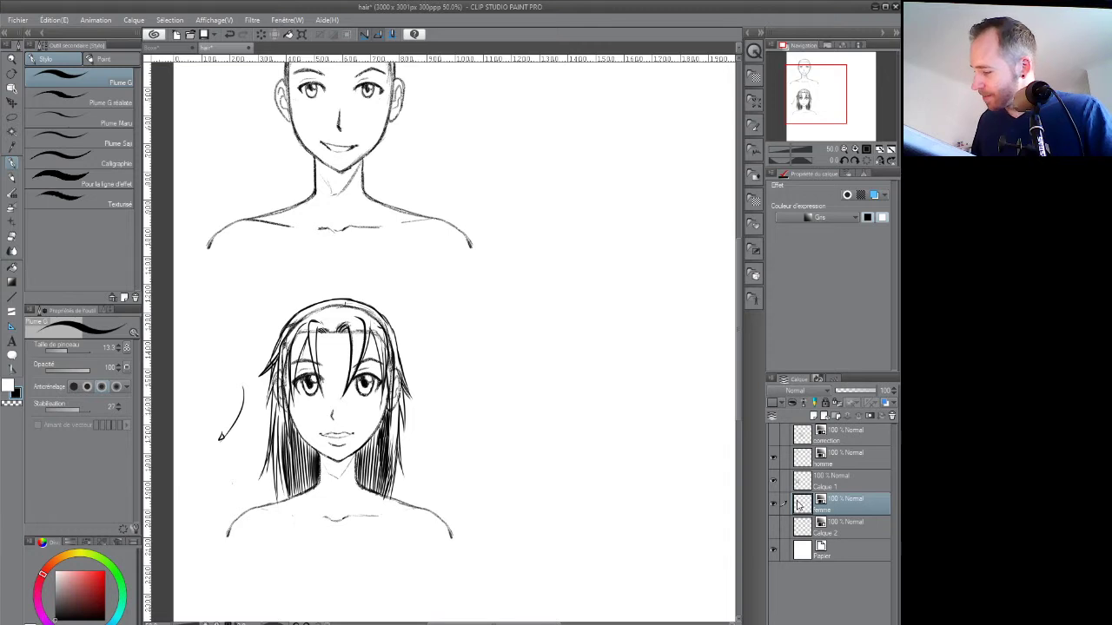
Toggle the visibility of the femme and Calque 1 layers to compare the inked hair and the bald head separately
{"action": "left_click", "coordinate": [773, 505]}
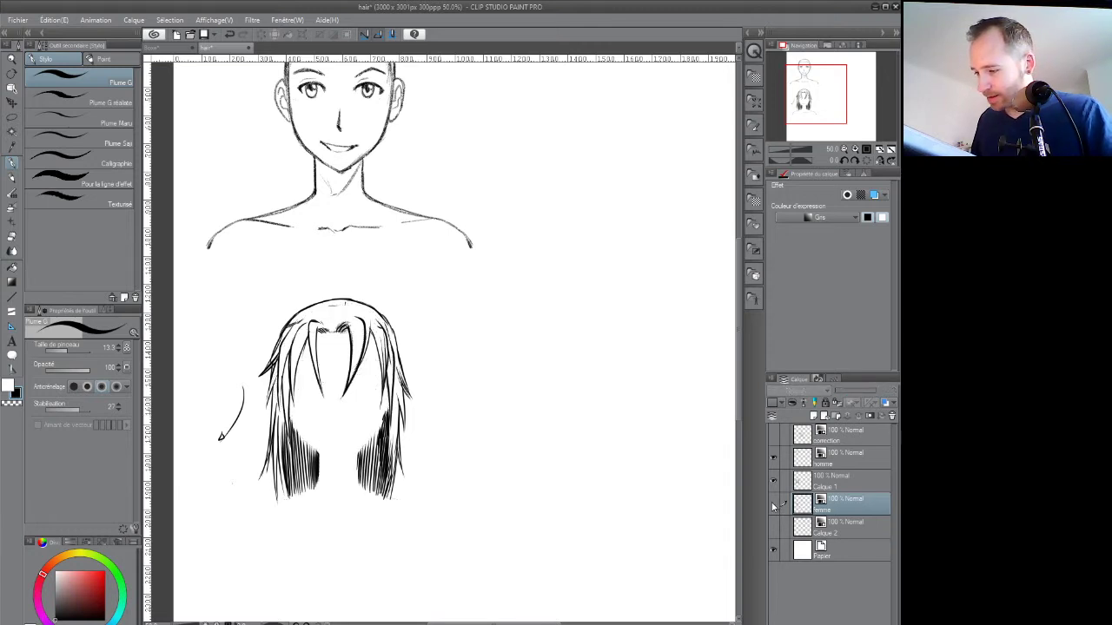
{"action": "left_click", "coordinate": [773, 505]}
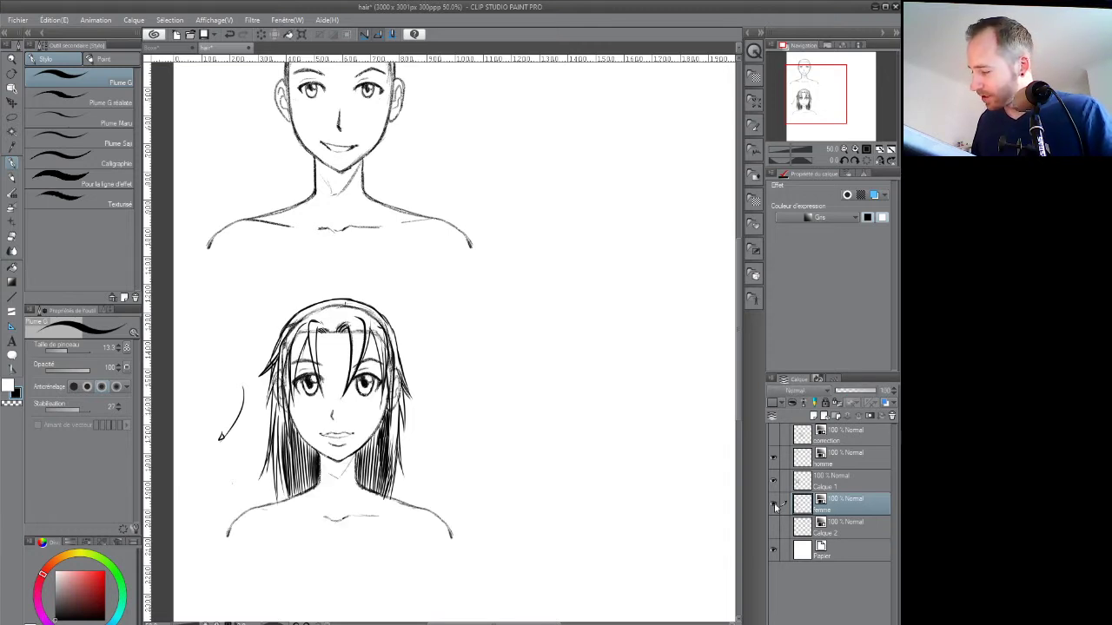
{"action": "left_click", "coordinate": [774, 480]}
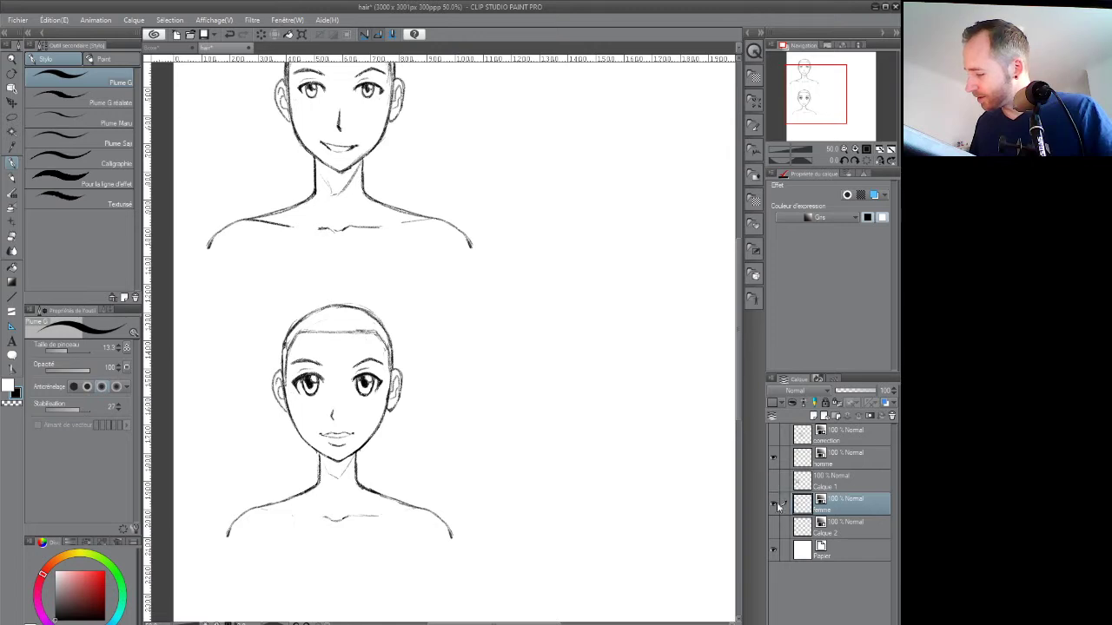
{"action": "left_click", "coordinate": [774, 482]}
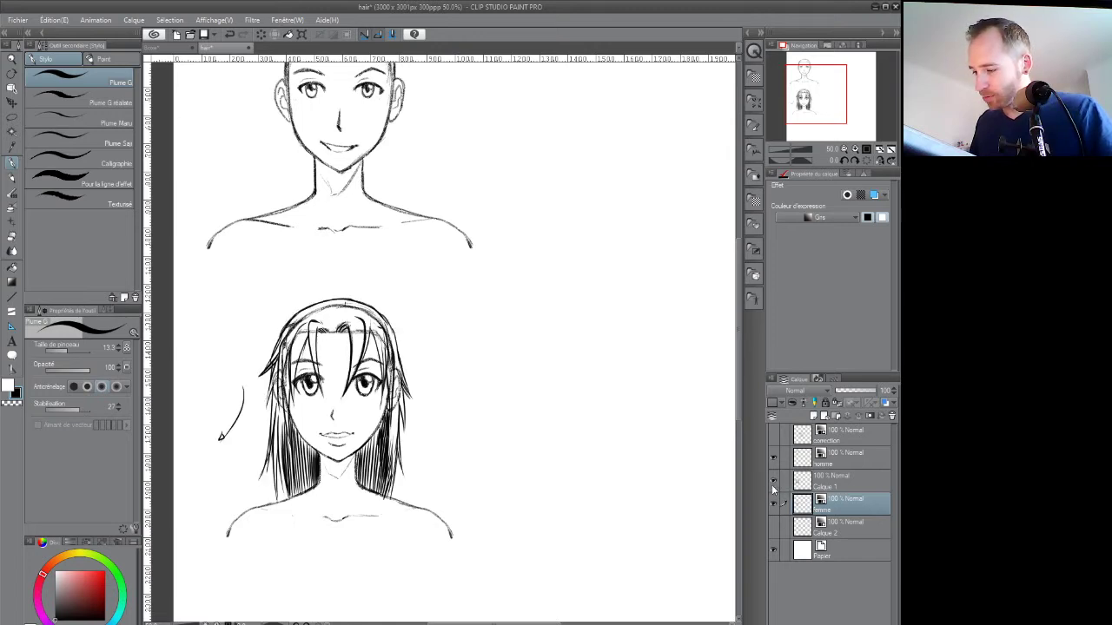
{"action": "left_click_drag", "start_coordinate": [586, 511], "coordinate": [538, 481]}
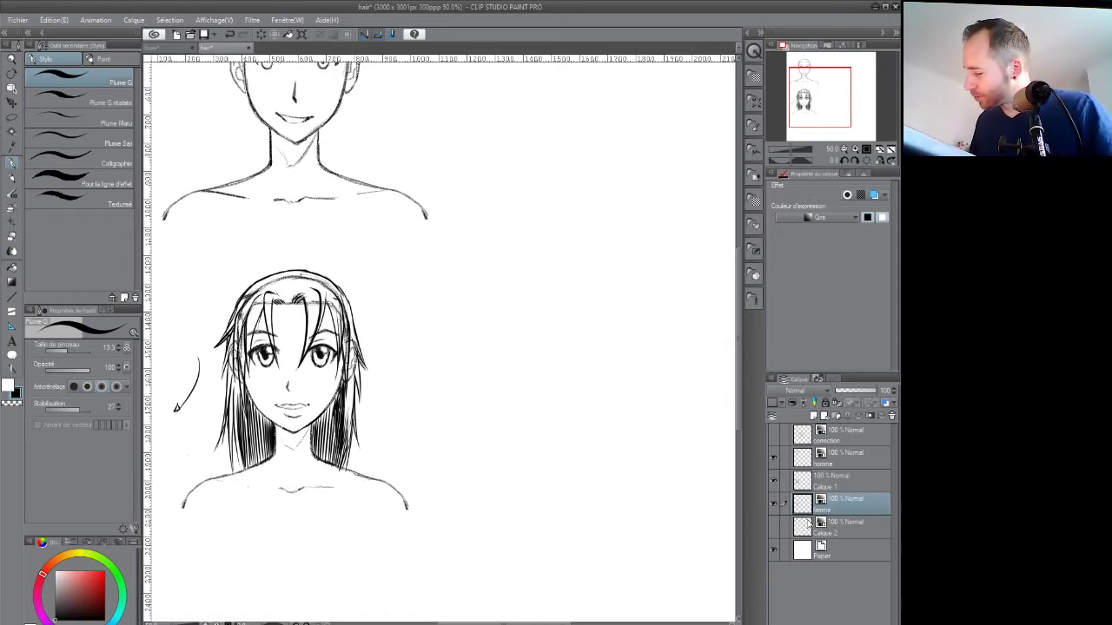
{"action": "left_click", "coordinate": [774, 504]}
{"action": "left_click", "coordinate": [774, 504]}
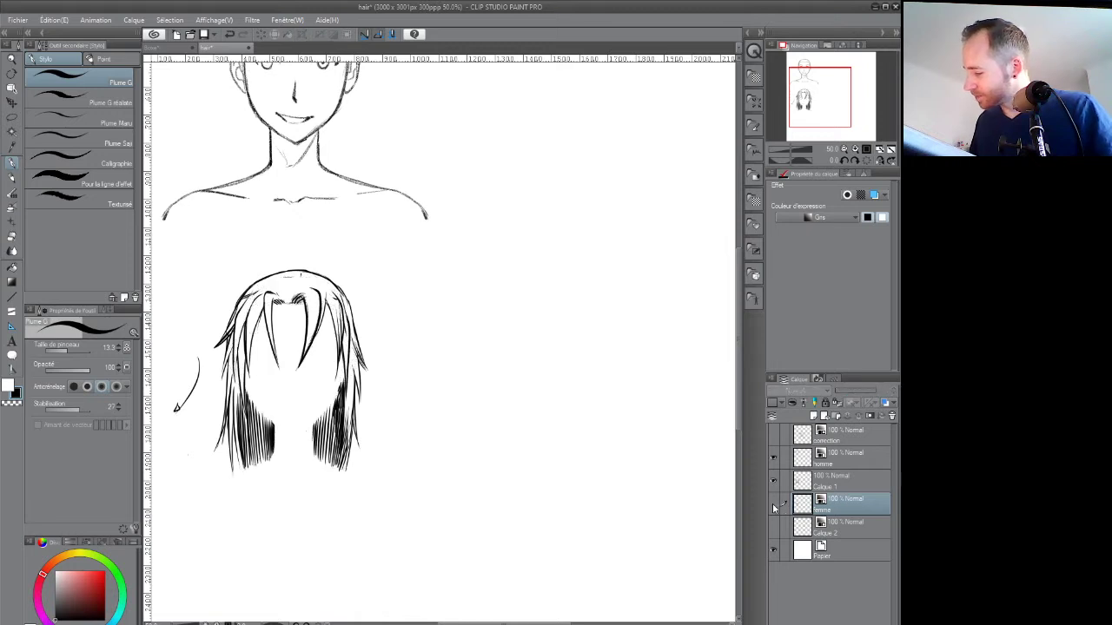
Duplicate the femme layer and move the copy horizontally into the empty space beside the finished woman
{"action": "right_click", "coordinate": [838, 507]}
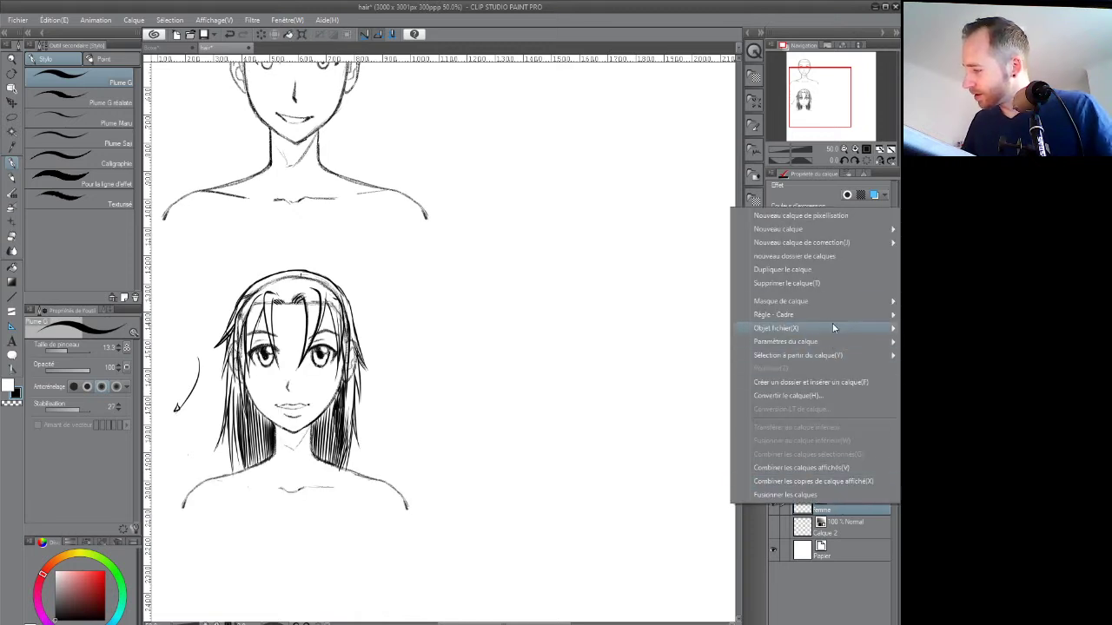
{"action": "left_click", "coordinate": [832, 270]}
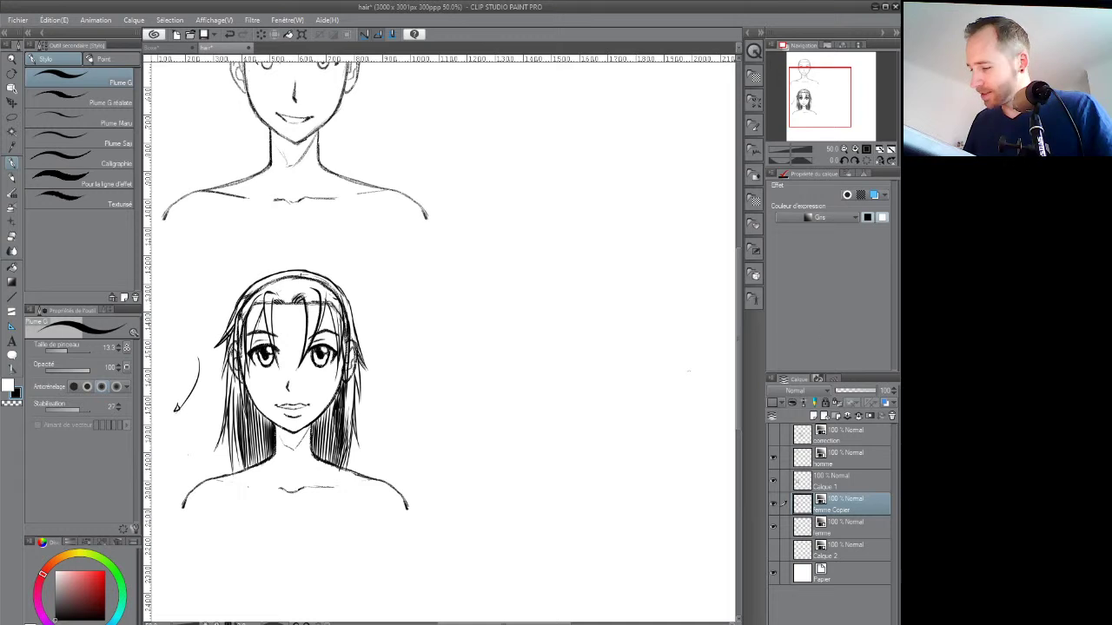
{"action": "key", "text": "k"}
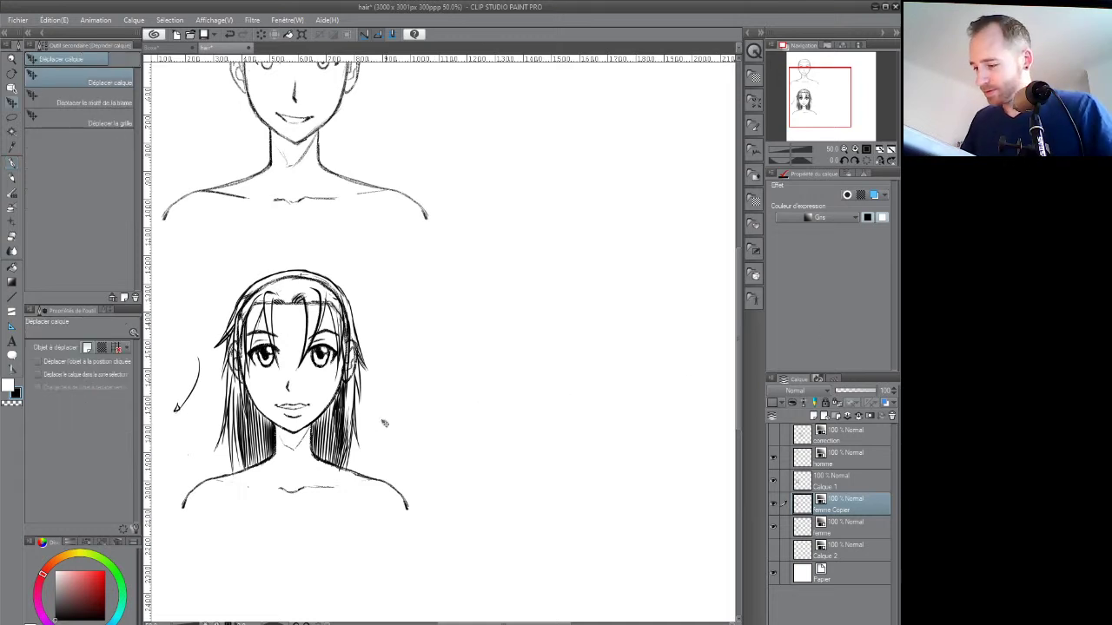
{"action": "left_click_drag", "start_coordinate": [339, 415], "coordinate": [561, 426]}
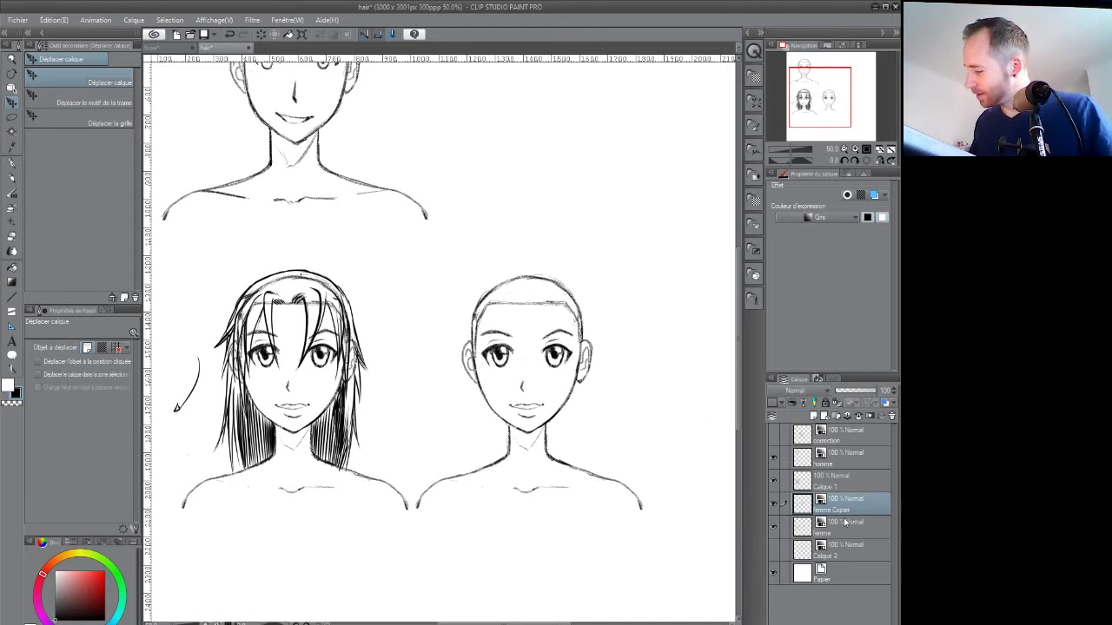
Place Calque 1 directly below the femme Copier layer, and add a new raster layer above the copy
{"action": "left_click_drag", "start_coordinate": [835, 482], "coordinate": [838, 514]}
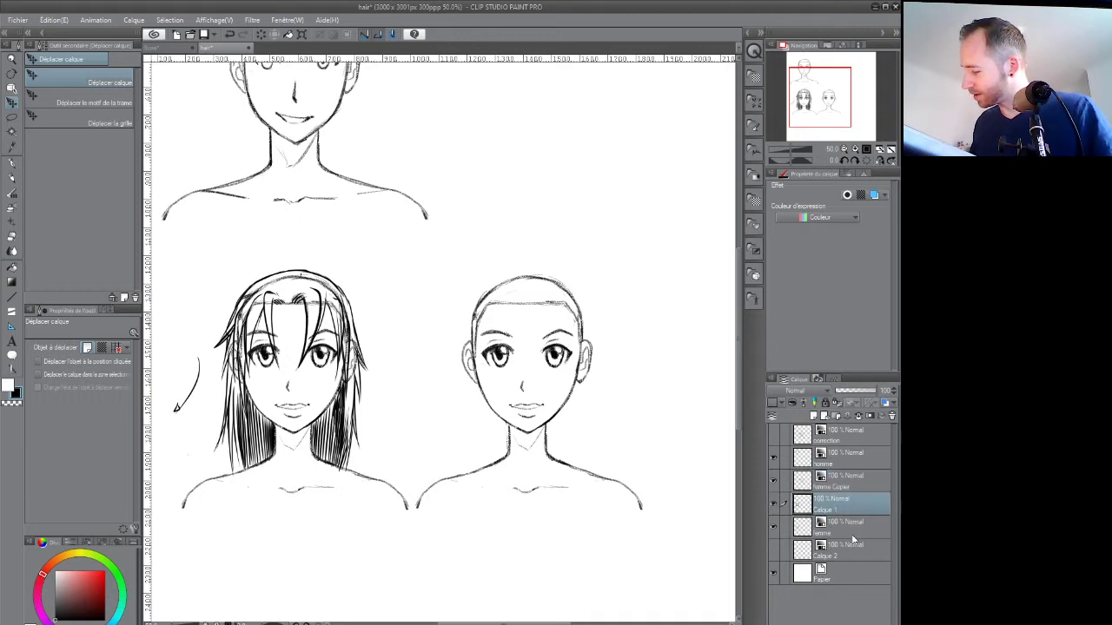
{"action": "left_click", "coordinate": [833, 488]}
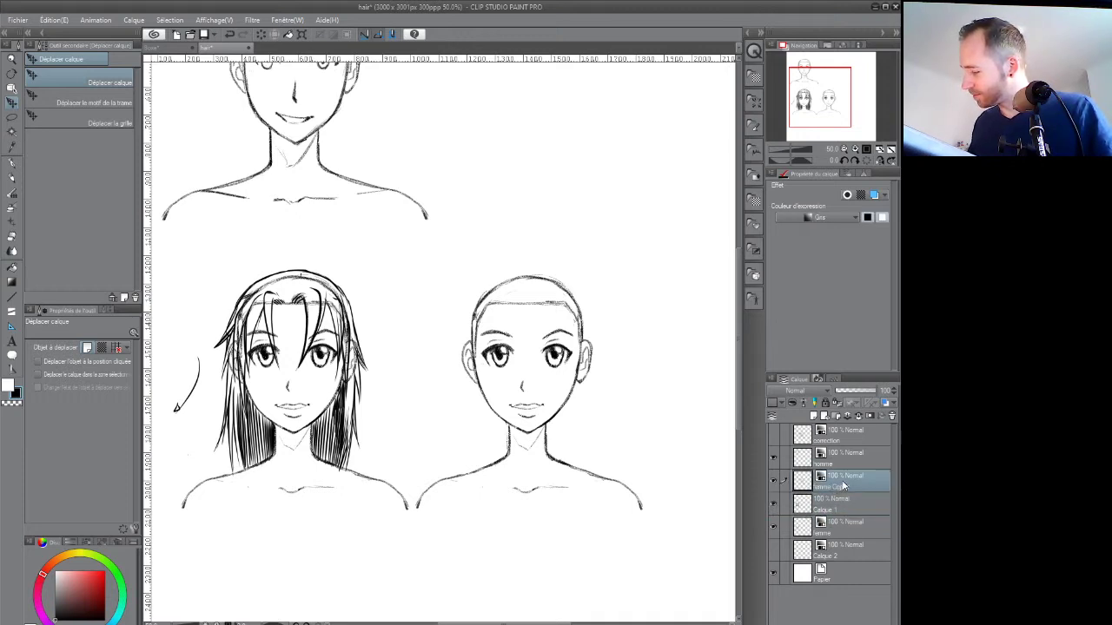
{"action": "left_click", "coordinate": [814, 416]}
{"action": "left_click", "coordinate": [580, 413], "text": "ctrl"}
{"action": "left_click_drag", "start_coordinate": [583, 414], "coordinate": [543, 436]}
Lower the femme Copier layer's opacity to 53%, and make Calque 3 active with the Plume G pen ready
{"action": "left_click", "coordinate": [841, 511]}
{"action": "left_click_drag", "start_coordinate": [877, 391], "coordinate": [856, 395]}
{"action": "left_click_drag", "start_coordinate": [561, 466], "coordinate": [497, 468]}
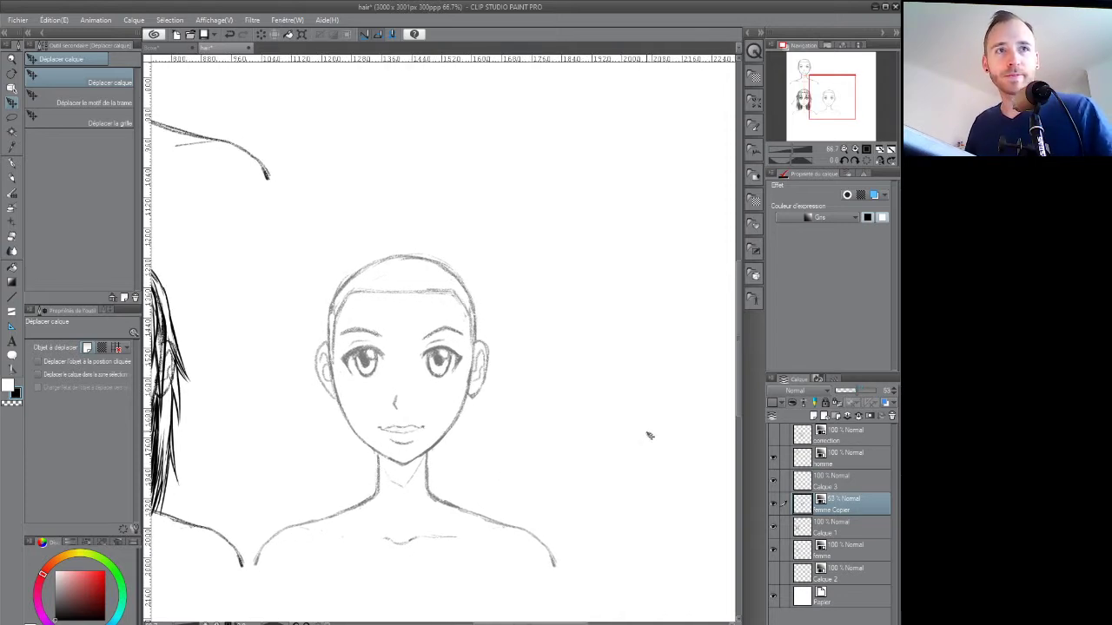
{"action": "left_click", "coordinate": [835, 481]}
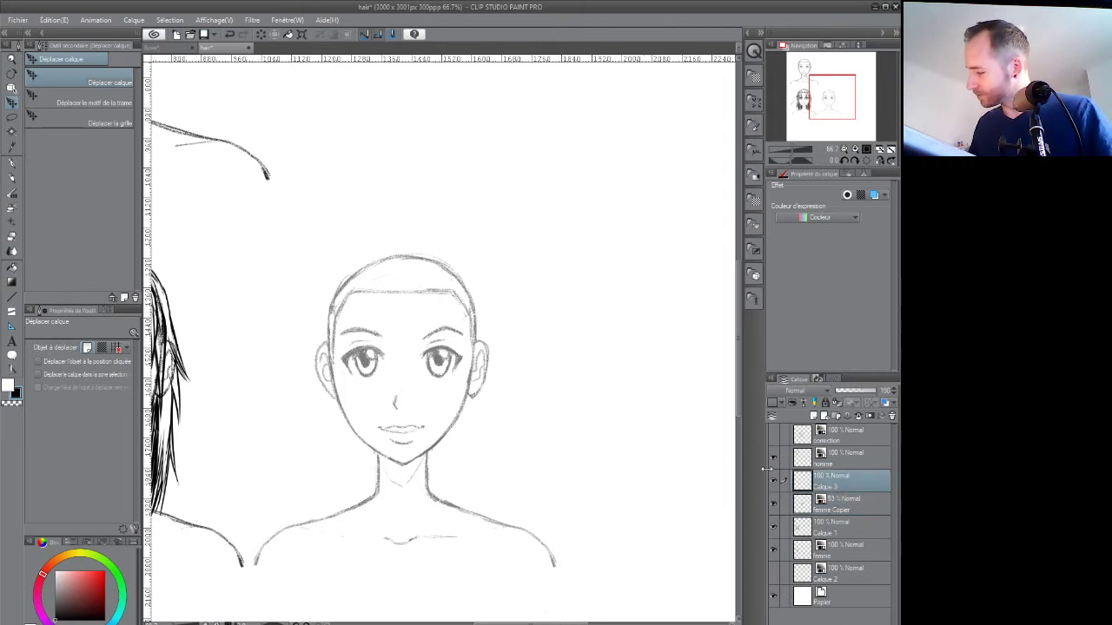
{"action": "key", "text": "p"}
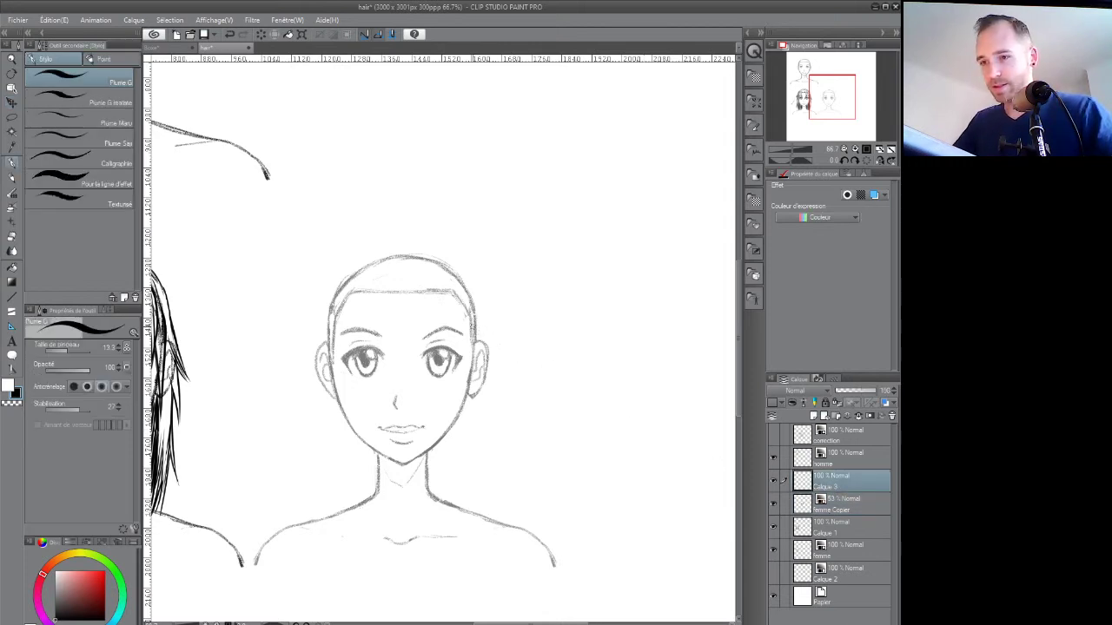
Narrow the palette docks on both sides of the canvas to enlarge the drawing area around the second woman's head
{"action": "scroll", "coordinate": [468, 364], "scroll_direction": "down", "scroll_amount": 1}
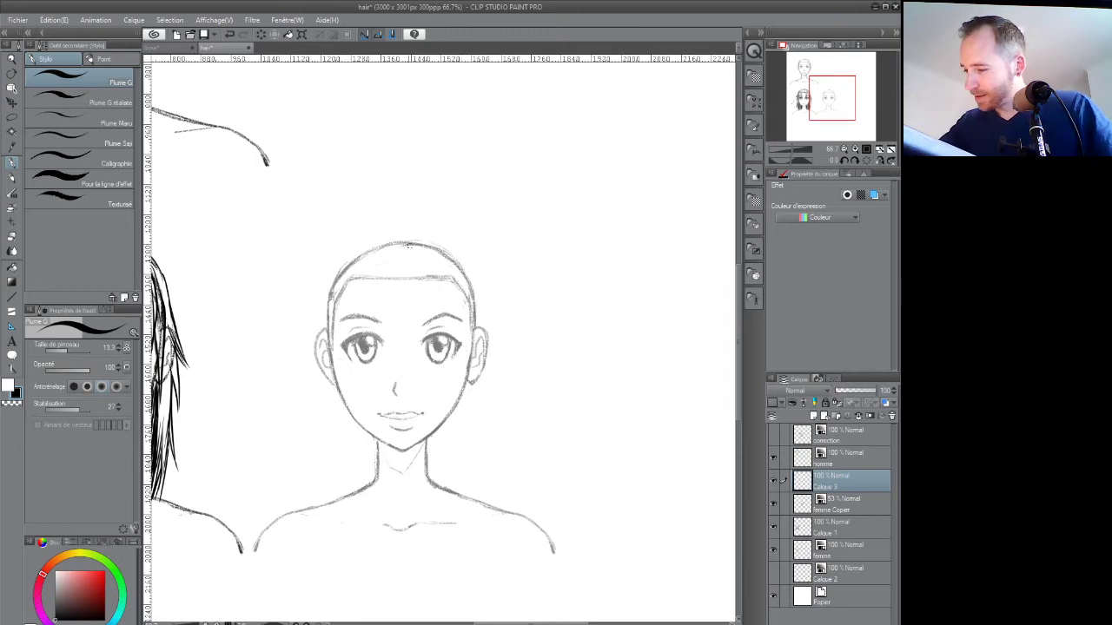
{"action": "left_click_drag", "start_coordinate": [396, 267], "coordinate": [405, 284]}
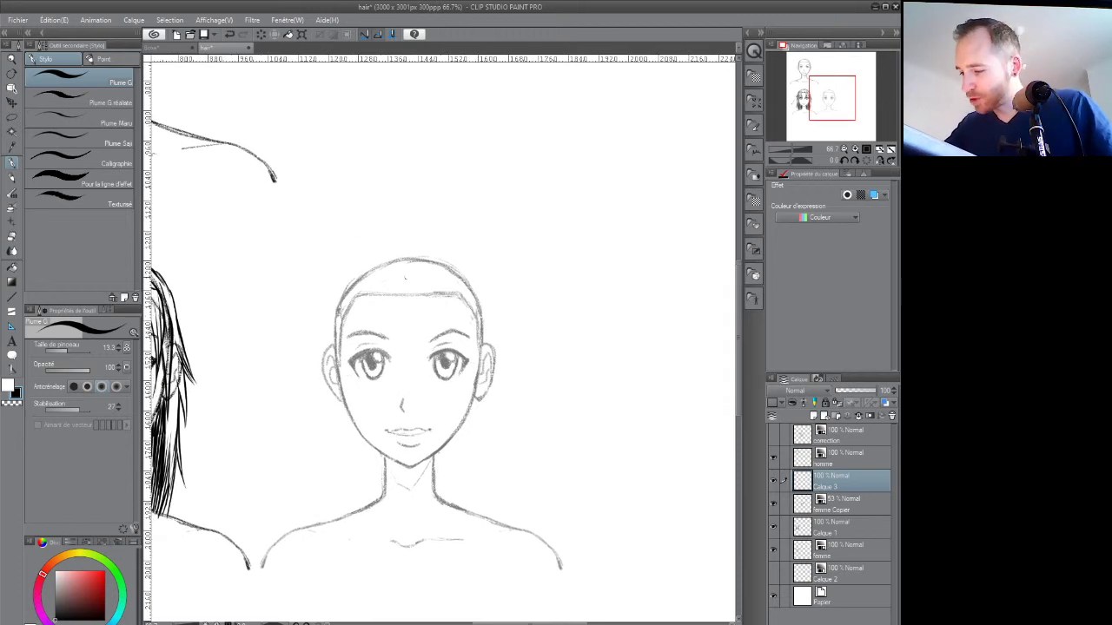
{"action": "left_click_drag", "start_coordinate": [429, 332], "coordinate": [457, 326]}
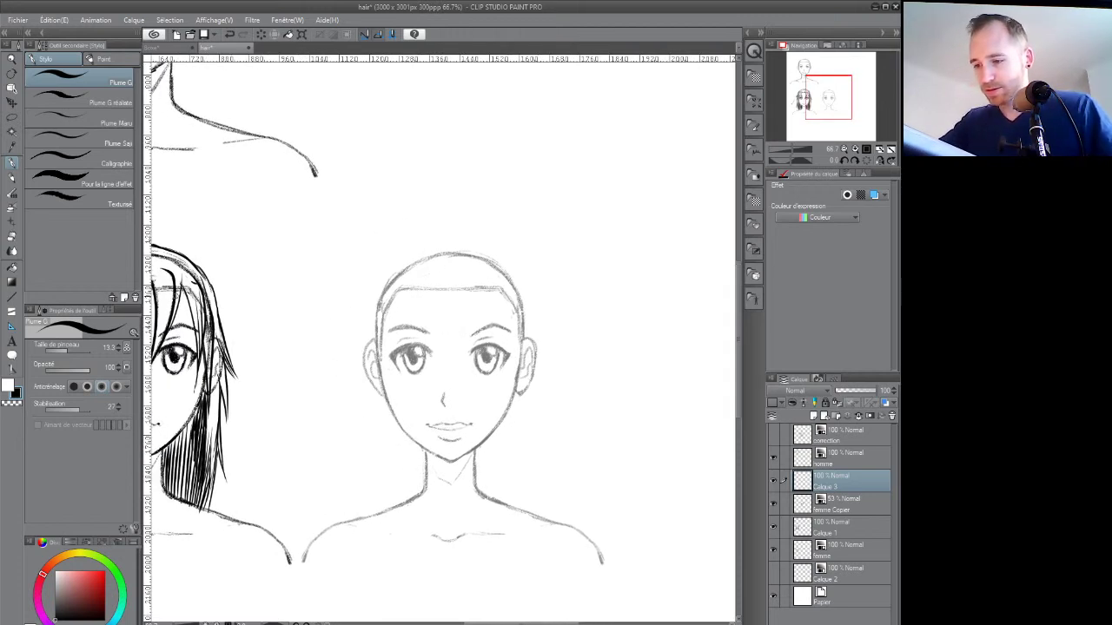
{"action": "left_click_drag", "start_coordinate": [139, 283], "coordinate": [126, 285]}
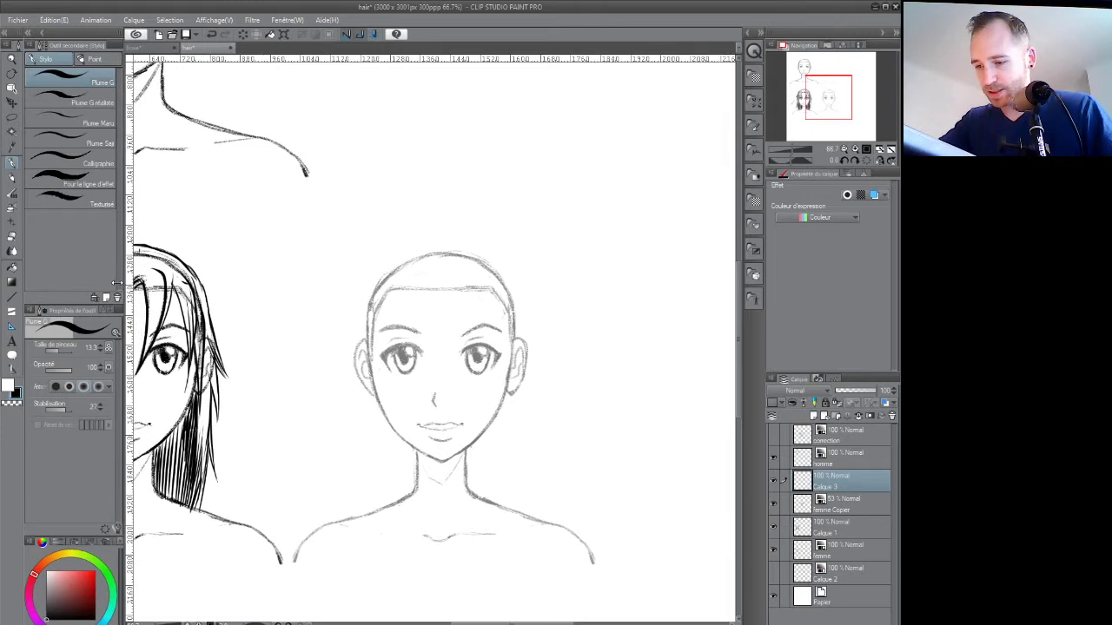
{"action": "left_click_drag", "start_coordinate": [366, 387], "coordinate": [396, 390]}
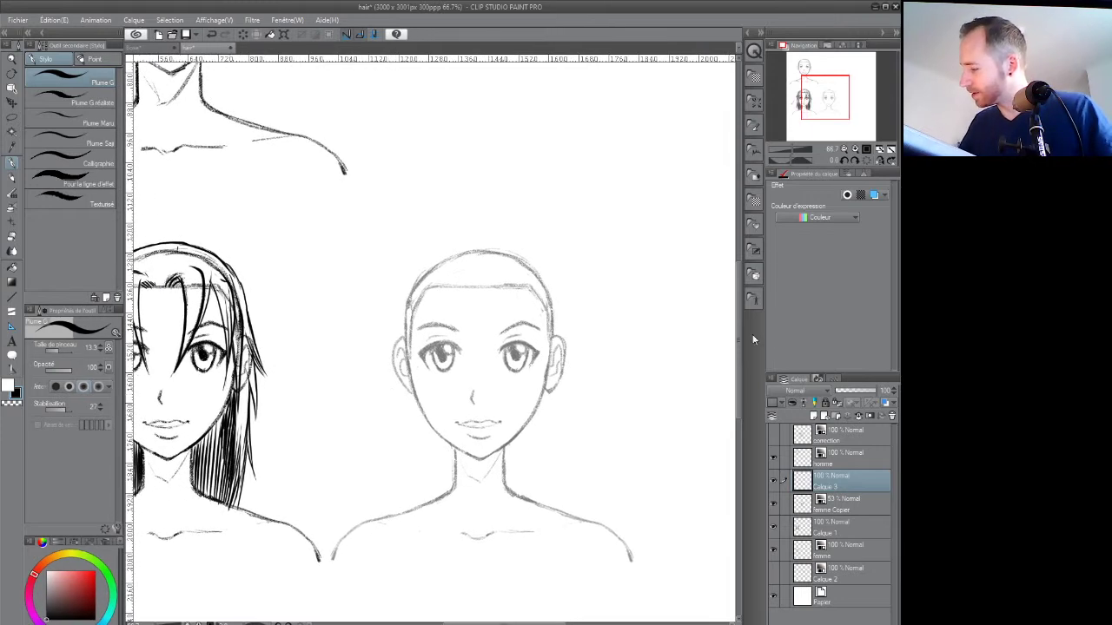
{"action": "left_click_drag", "start_coordinate": [743, 339], "coordinate": [800, 333]}
{"action": "left_click_drag", "start_coordinate": [556, 456], "coordinate": [490, 454]}
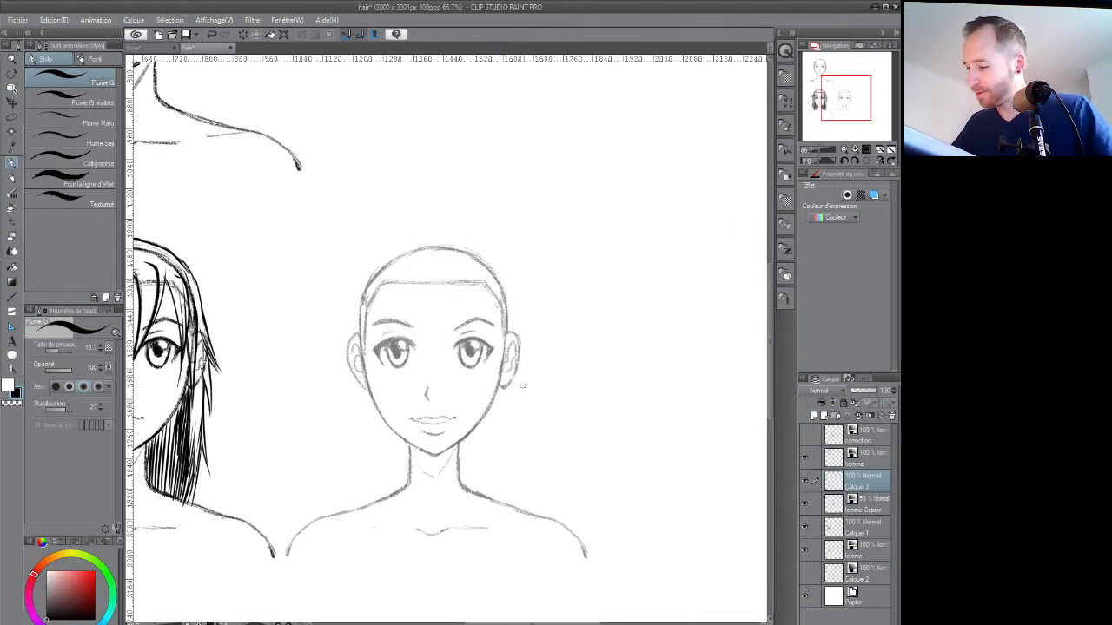
Ink the parting curve and a side-swept fringe with pointed tips over one eye of the second woman on Calque 3
{"action": "mouse_move", "coordinate": [438, 274]}
{"action": "left_mouse_down"}
{"action": "mouse_move", "coordinate": [499, 275]}
{"action": "mouse_move", "coordinate": [484, 251]}
{"action": "mouse_move", "coordinate": [466, 282]}
{"action": "mouse_move", "coordinate": [486, 330]}
{"action": "left_mouse_up"}
{"action": "mouse_move", "coordinate": [476, 292]}
{"action": "left_mouse_down"}
{"action": "mouse_move", "coordinate": [492, 334]}
{"action": "mouse_move", "coordinate": [513, 318]}
{"action": "mouse_move", "coordinate": [552, 370]}
{"action": "left_mouse_up"}
{"action": "left_click_drag", "start_coordinate": [540, 303], "coordinate": [556, 363]}
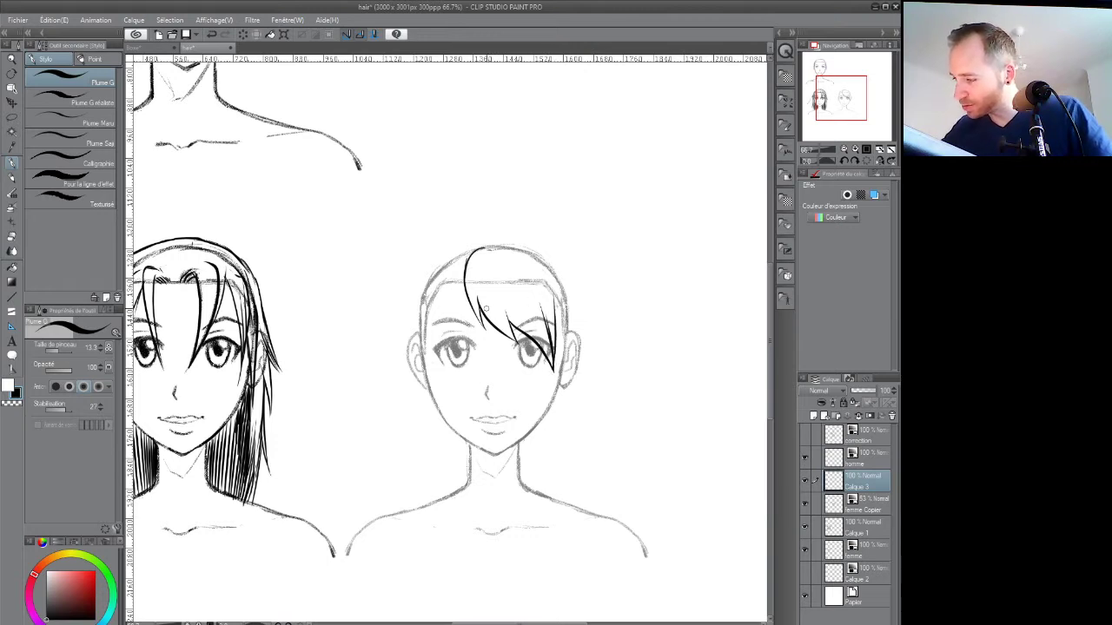
{"action": "left_click_drag", "start_coordinate": [482, 306], "coordinate": [541, 414]}
{"action": "key", "text": "ctrl+z"}
{"action": "key", "text": "ctrl+z"}
{"action": "key", "text": "ctrl+z"}
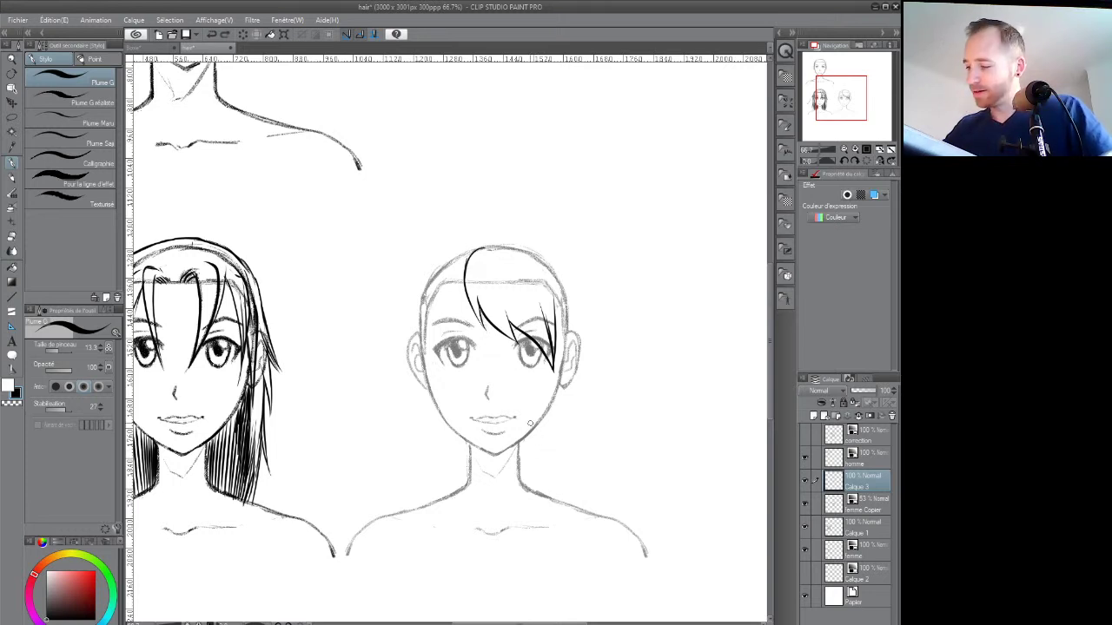
Ink curved locks on the short side of the parting, running from the crown over the hairline to the temple
{"action": "left_click_drag", "start_coordinate": [556, 358], "coordinate": [564, 307]}
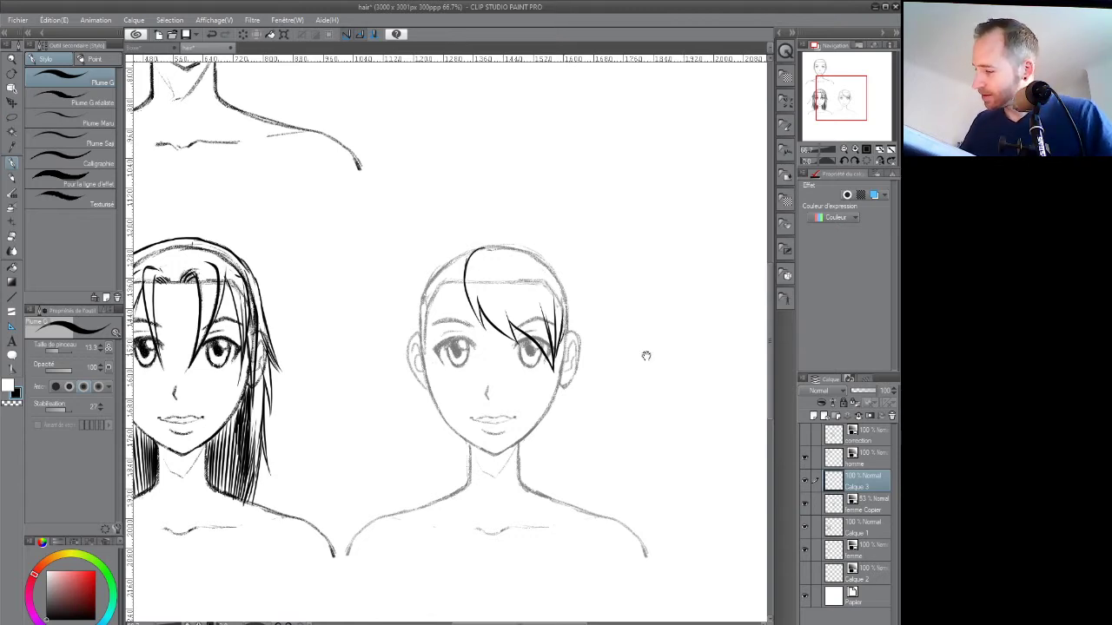
{"action": "left_click_drag", "start_coordinate": [646, 355], "coordinate": [579, 372]}
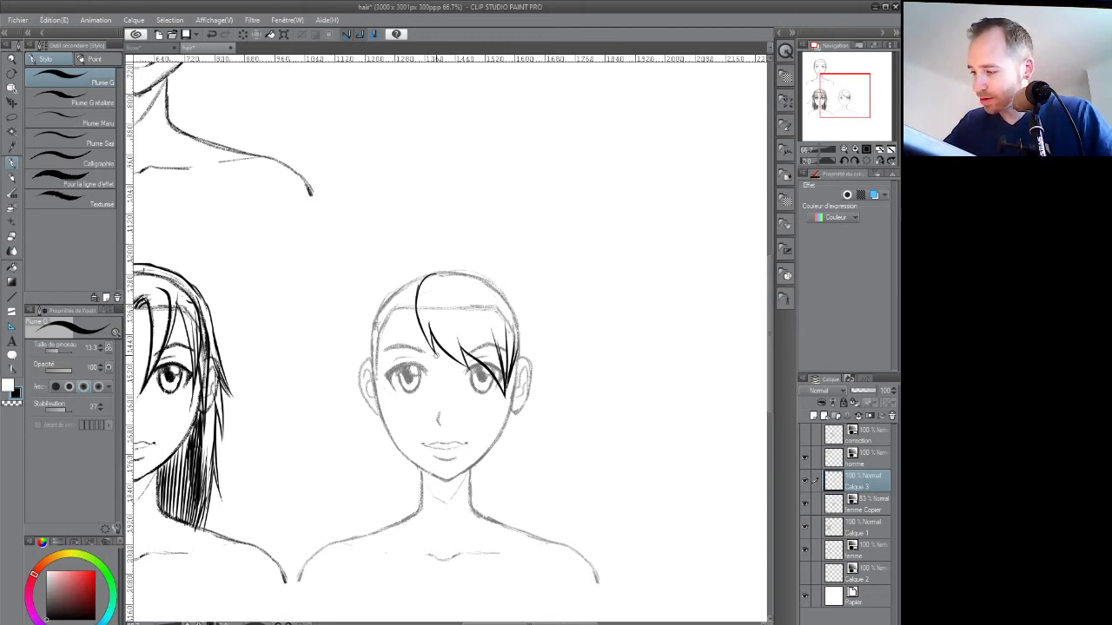
{"action": "left_click_drag", "start_coordinate": [465, 370], "coordinate": [484, 353]}
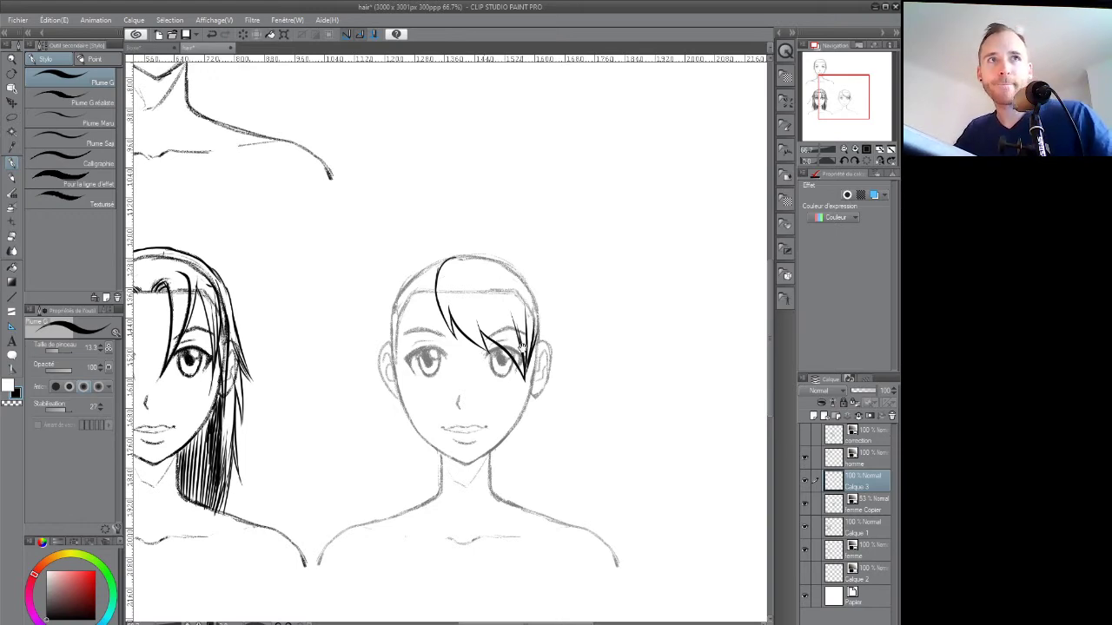
{"action": "left_click_drag", "start_coordinate": [499, 277], "coordinate": [514, 267]}
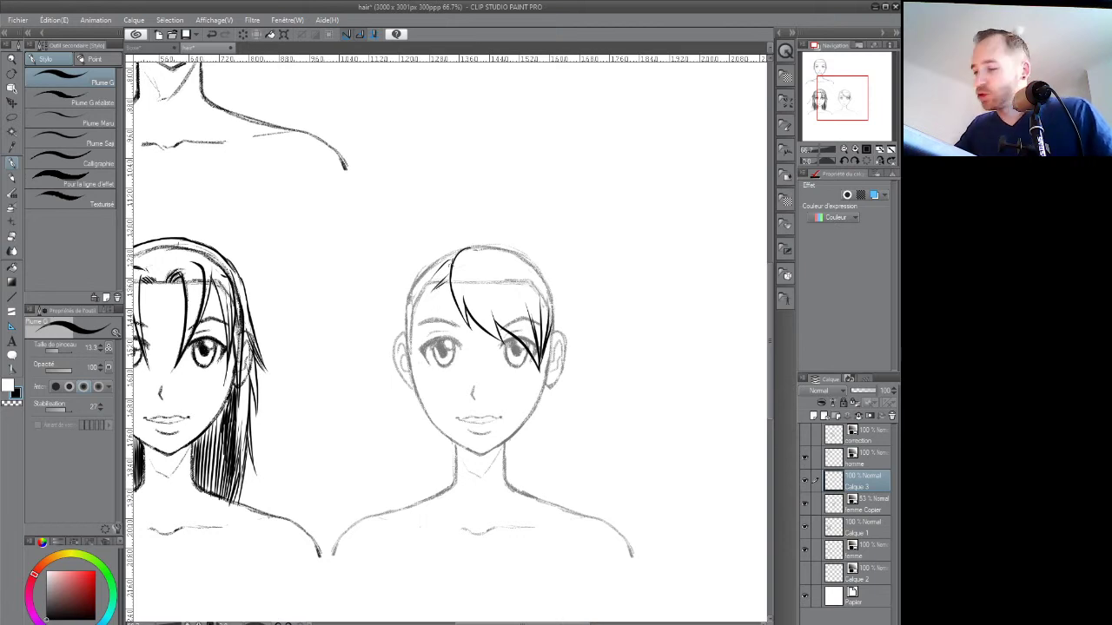
{"action": "mouse_move", "coordinate": [446, 260]}
{"action": "left_mouse_down"}
{"action": "mouse_move", "coordinate": [415, 341]}
{"action": "mouse_move", "coordinate": [436, 288]}
{"action": "left_mouse_up"}
{"action": "mouse_move", "coordinate": [417, 330]}
{"action": "left_mouse_down"}
{"action": "mouse_move", "coordinate": [452, 281]}
{"action": "mouse_move", "coordinate": [425, 267]}
{"action": "mouse_move", "coordinate": [405, 306]}
{"action": "left_mouse_up"}
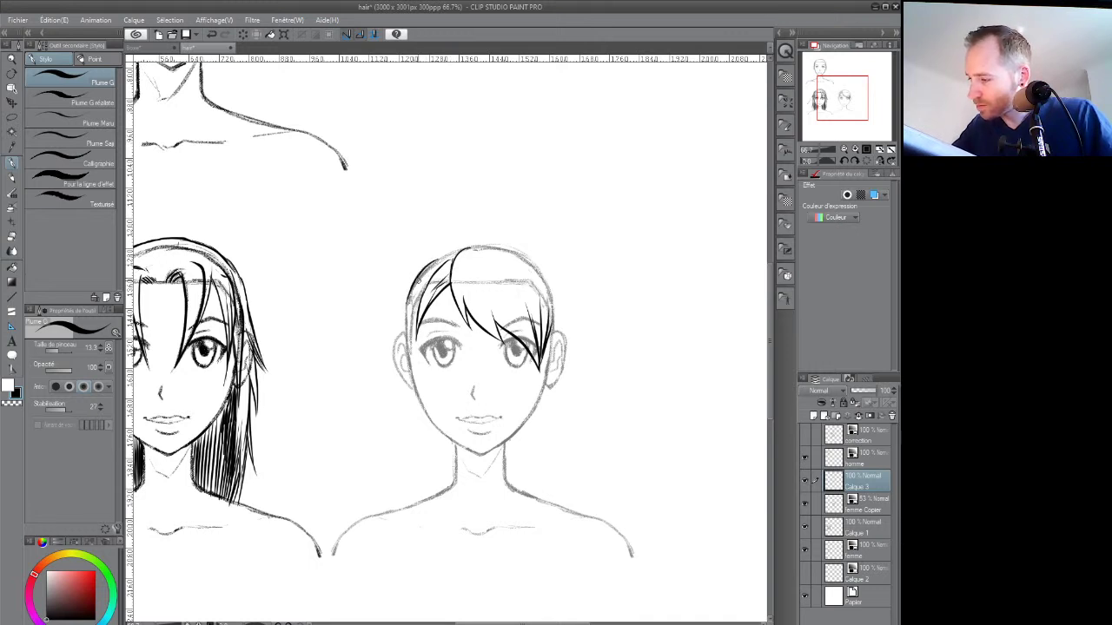
{"action": "left_click_drag", "start_coordinate": [428, 262], "coordinate": [404, 315]}
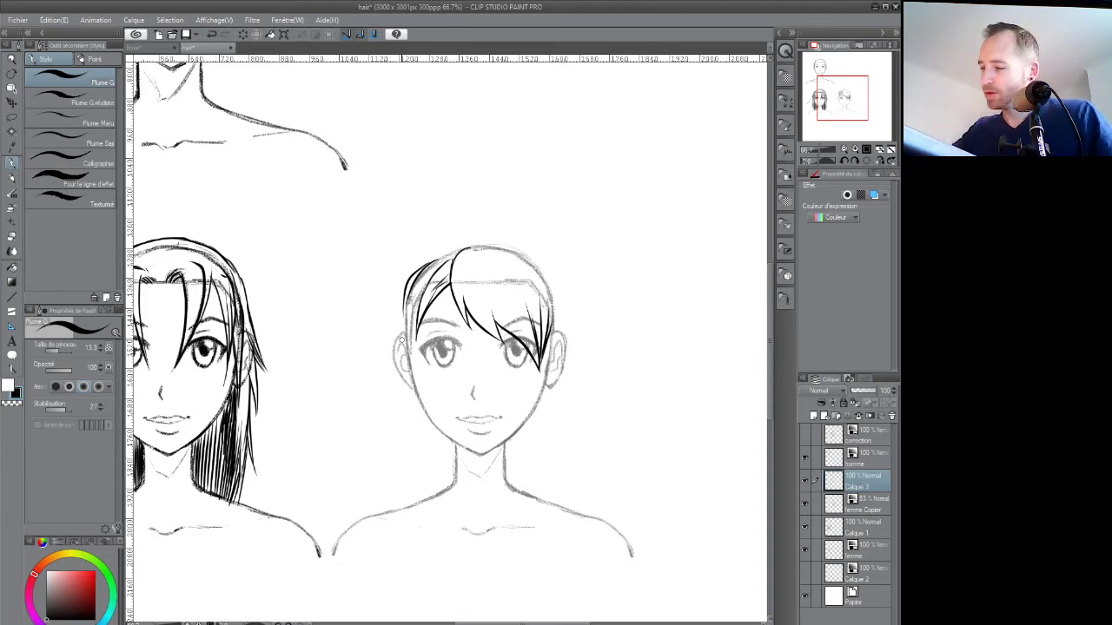
Ink overlapping pointed strands hanging from that temple across the ear to the cheek
{"action": "left_click_drag", "start_coordinate": [406, 300], "coordinate": [420, 368]}
{"action": "left_click_drag", "start_coordinate": [405, 325], "coordinate": [421, 372]}
{"action": "left_click_drag", "start_coordinate": [404, 299], "coordinate": [397, 348]}
{"action": "left_click_drag", "start_coordinate": [400, 344], "coordinate": [423, 392]}
{"action": "left_click_drag", "start_coordinate": [408, 340], "coordinate": [415, 376]}
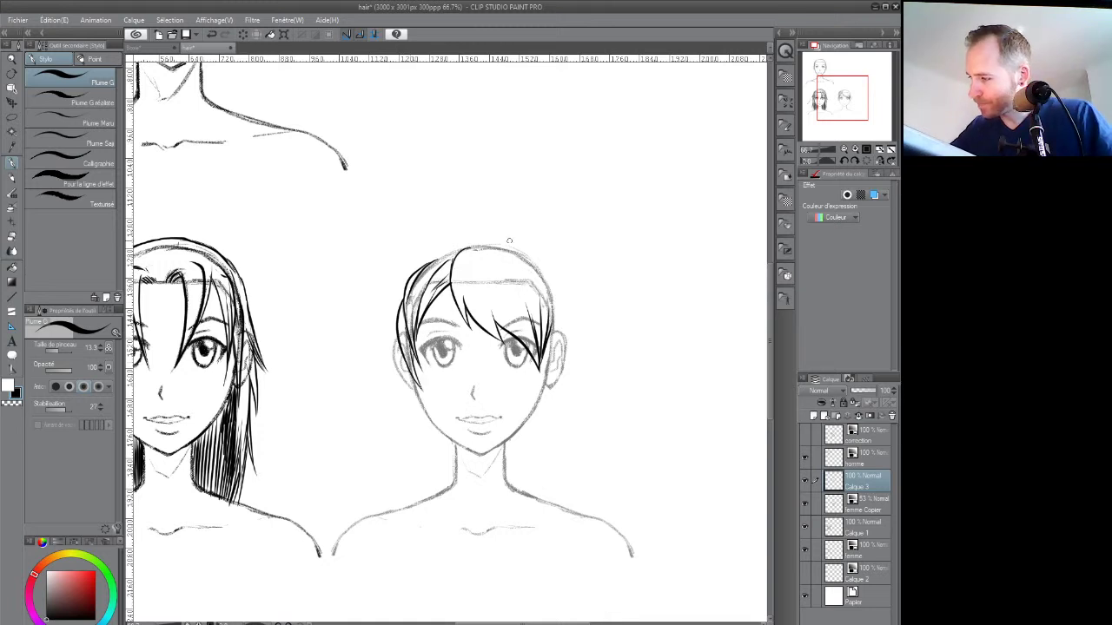
Ink the crown contour from the parting down to the fringe tip and add thin interior strands inside the swept fringe
{"action": "left_click_drag", "start_coordinate": [556, 283], "coordinate": [516, 287]}
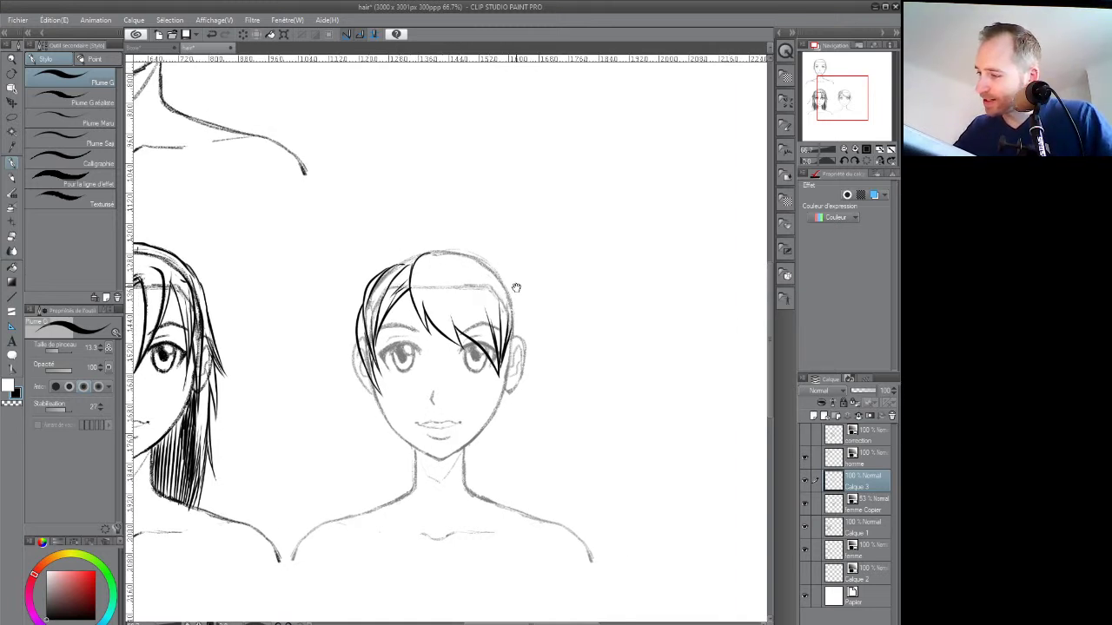
{"action": "mouse_move", "coordinate": [428, 254]}
{"action": "left_mouse_down"}
{"action": "mouse_move", "coordinate": [478, 260]}
{"action": "mouse_move", "coordinate": [495, 275]}
{"action": "mouse_move", "coordinate": [511, 336]}
{"action": "left_mouse_up"}
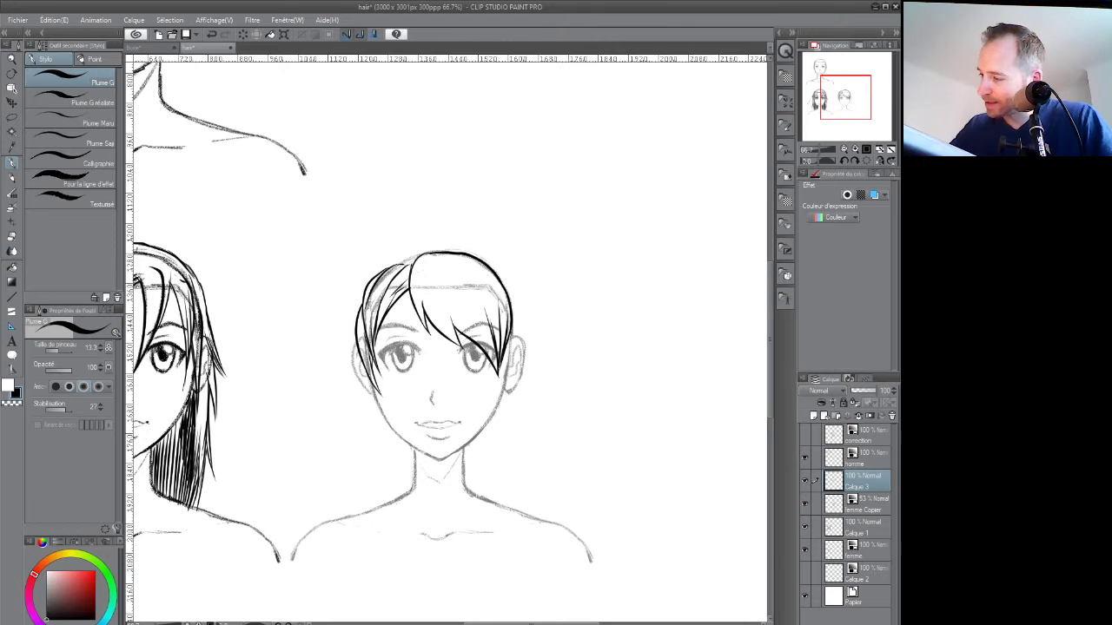
{"action": "mouse_move", "coordinate": [498, 372]}
{"action": "left_mouse_down"}
{"action": "mouse_move", "coordinate": [460, 294]}
{"action": "mouse_move", "coordinate": [473, 302]}
{"action": "mouse_move", "coordinate": [441, 272]}
{"action": "left_mouse_up"}
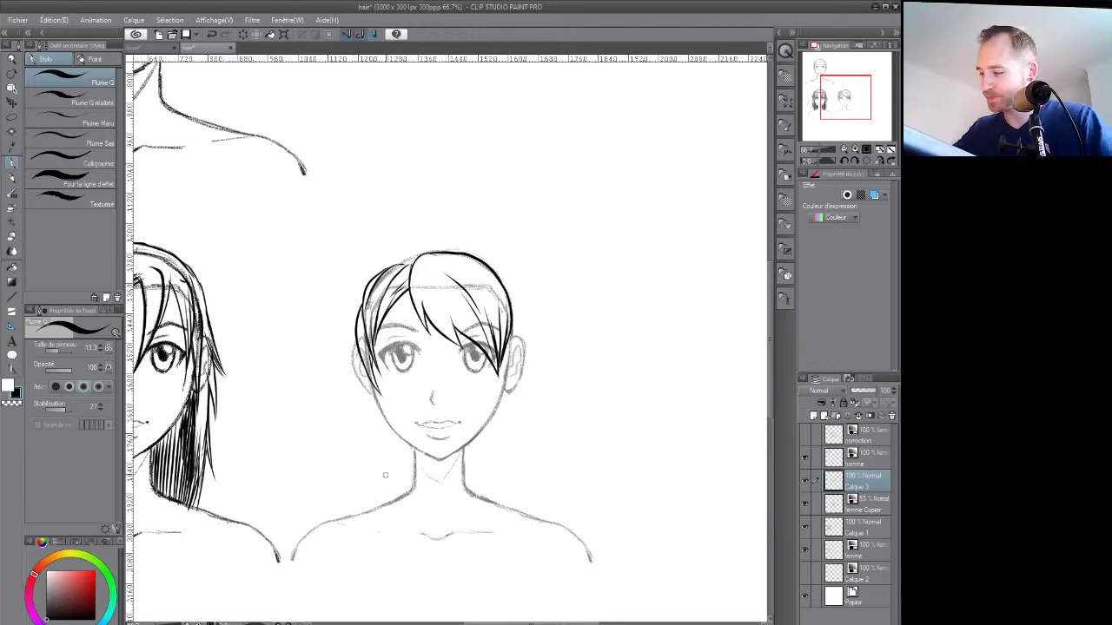
{"action": "left_click_drag", "start_coordinate": [518, 304], "coordinate": [468, 300]}
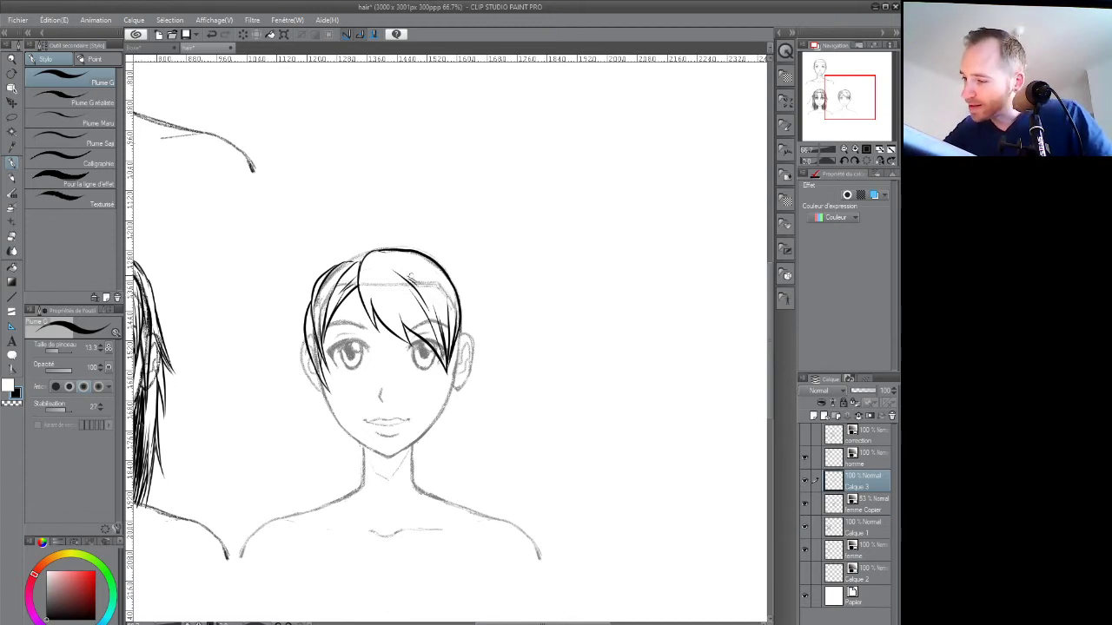
{"action": "left_click_drag", "start_coordinate": [375, 309], "coordinate": [367, 272]}
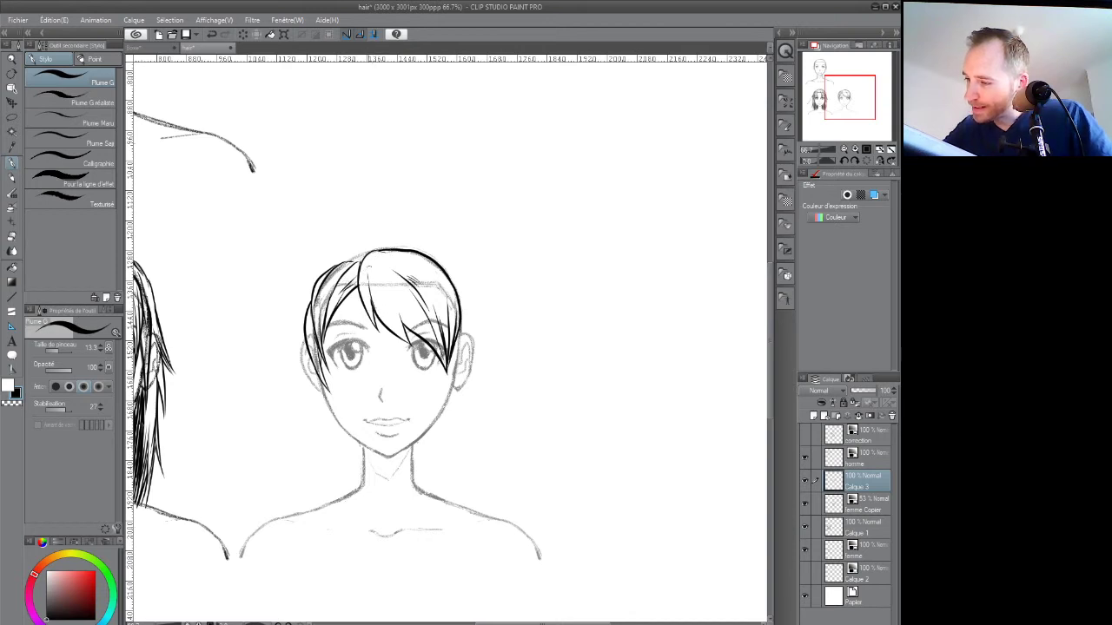
{"action": "left_click_drag", "start_coordinate": [406, 341], "coordinate": [382, 293]}
{"action": "left_click_drag", "start_coordinate": [398, 335], "coordinate": [370, 259]}
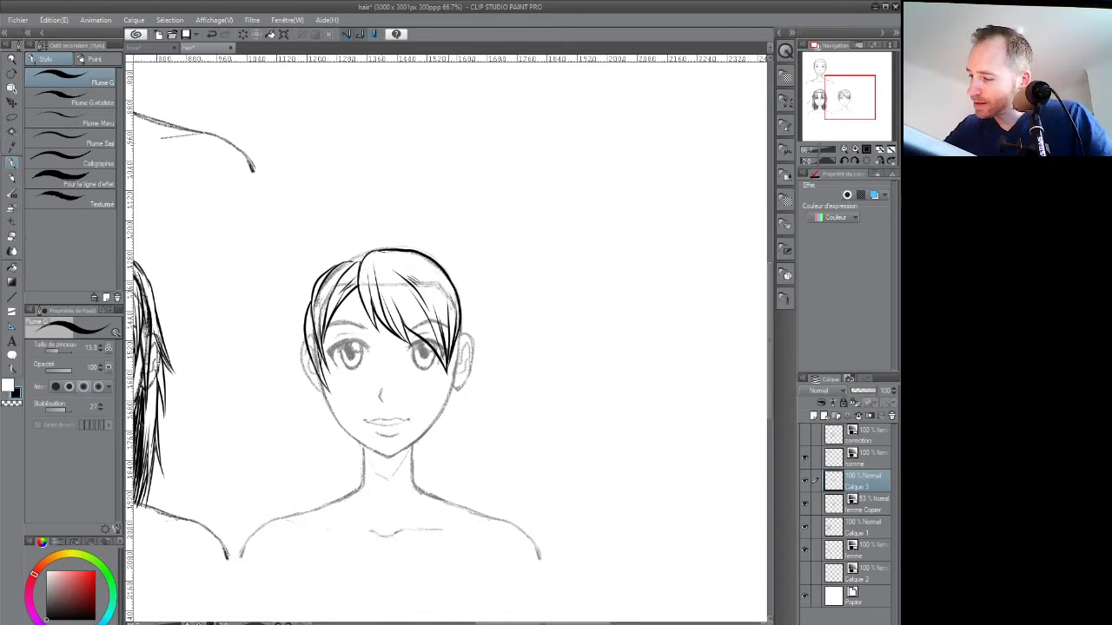
{"action": "left_click_drag", "start_coordinate": [392, 339], "coordinate": [418, 337]}
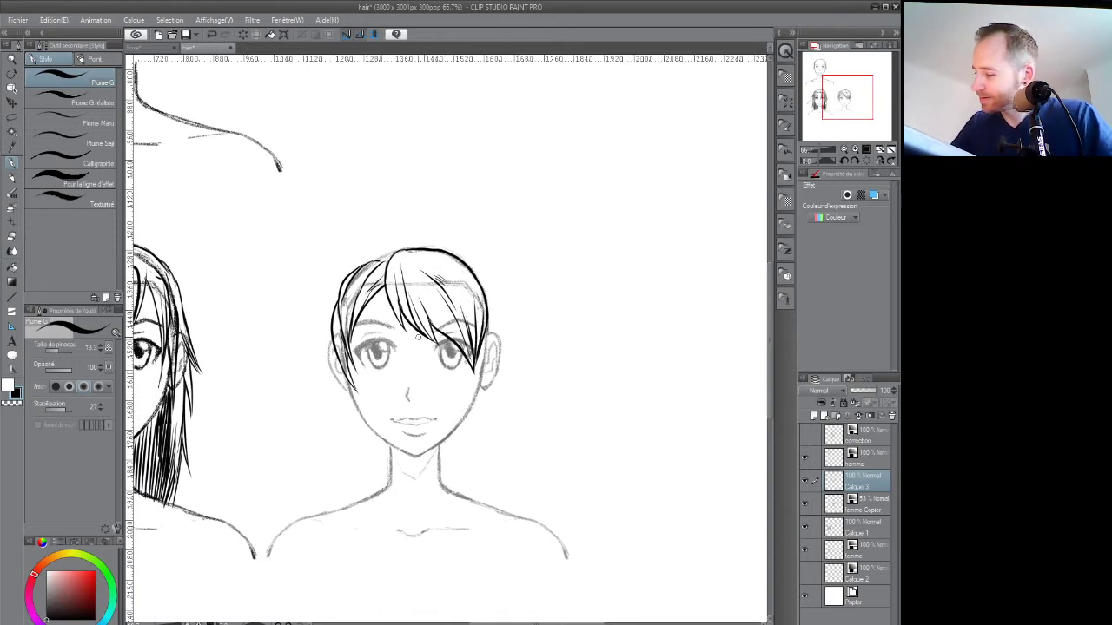
Toggle the visibility of the femme Copier and femme layers to compare both inked hairstyles with and without their heads
{"action": "left_click", "coordinate": [804, 504]}
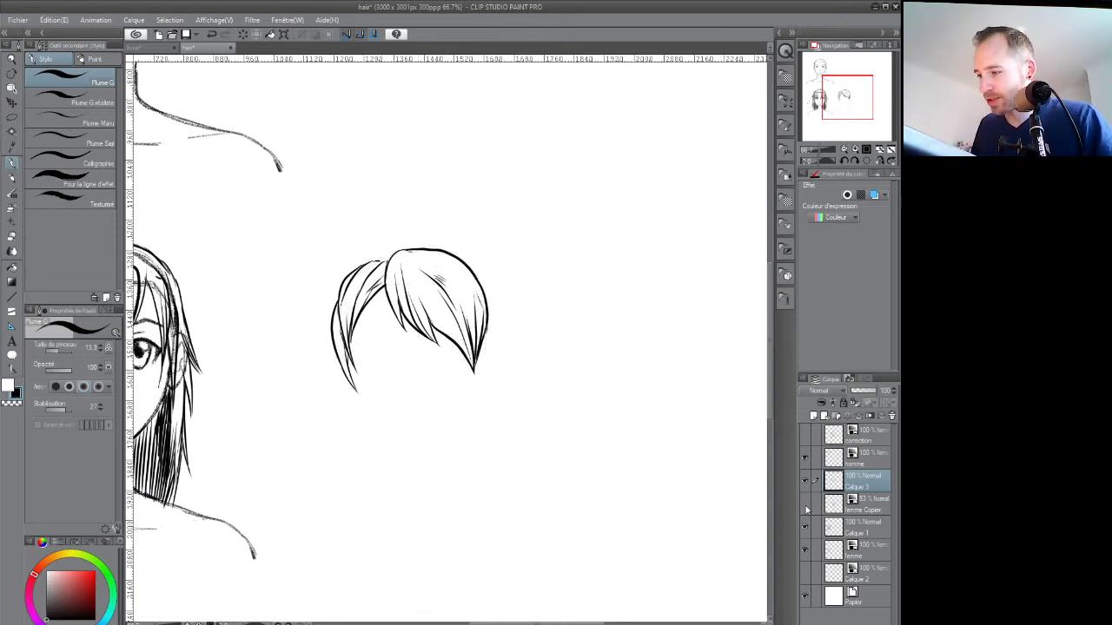
{"action": "left_click", "coordinate": [804, 505]}
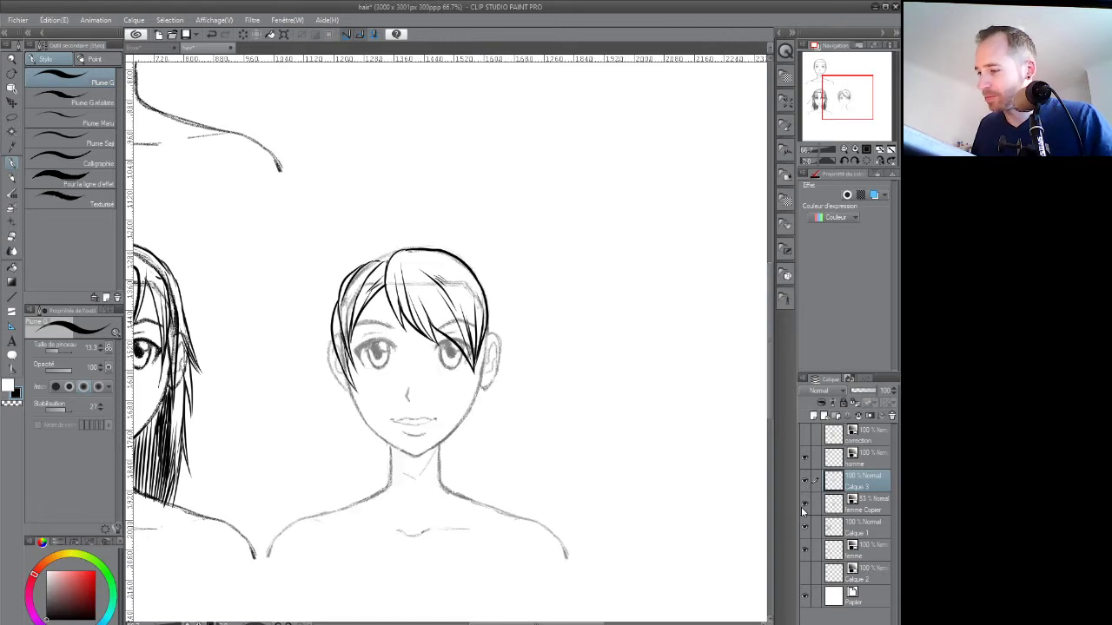
{"action": "scroll", "coordinate": [507, 436], "scroll_direction": "down", "scroll_amount": 1}
{"action": "left_click_drag", "start_coordinate": [509, 454], "coordinate": [541, 451]}
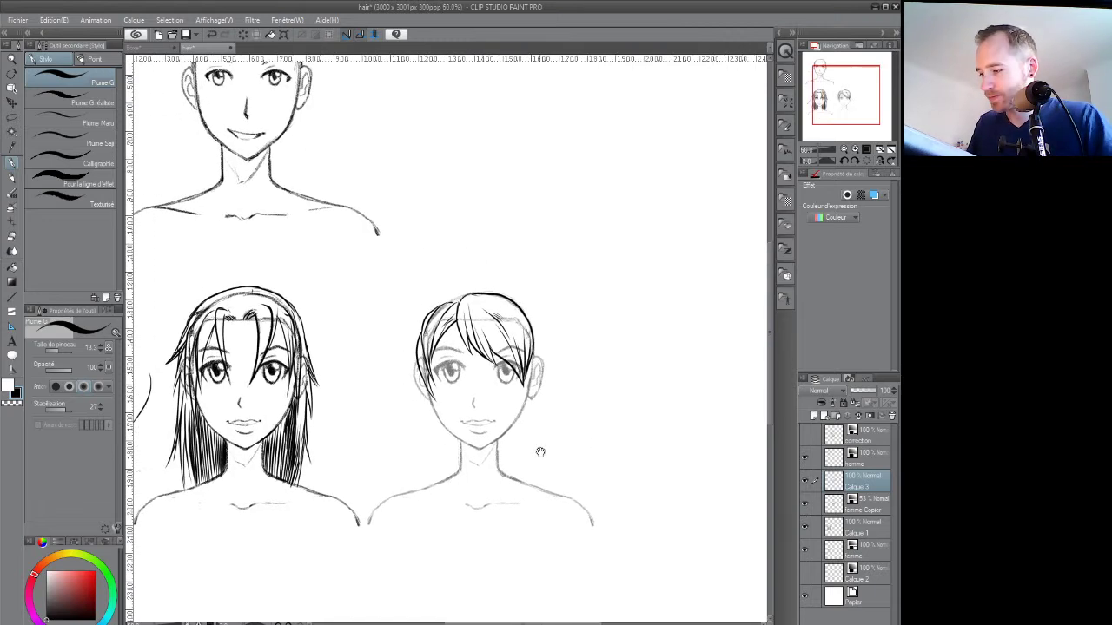
{"action": "left_click", "coordinate": [805, 550]}
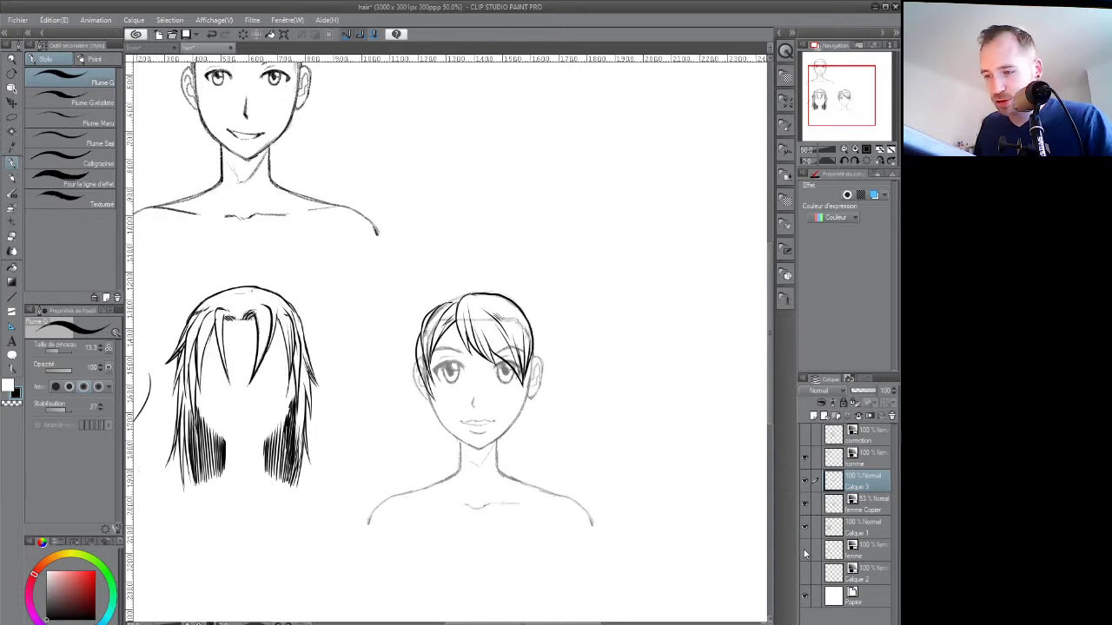
{"action": "left_click", "coordinate": [804, 550]}
{"action": "left_click", "coordinate": [805, 550]}
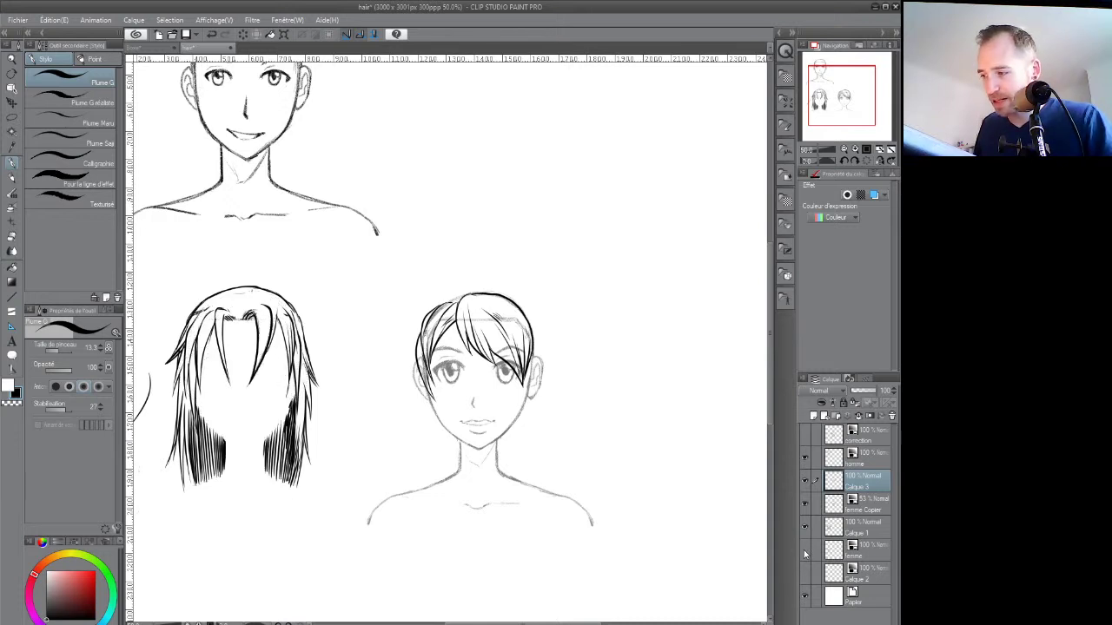
{"action": "left_click", "coordinate": [804, 552]}
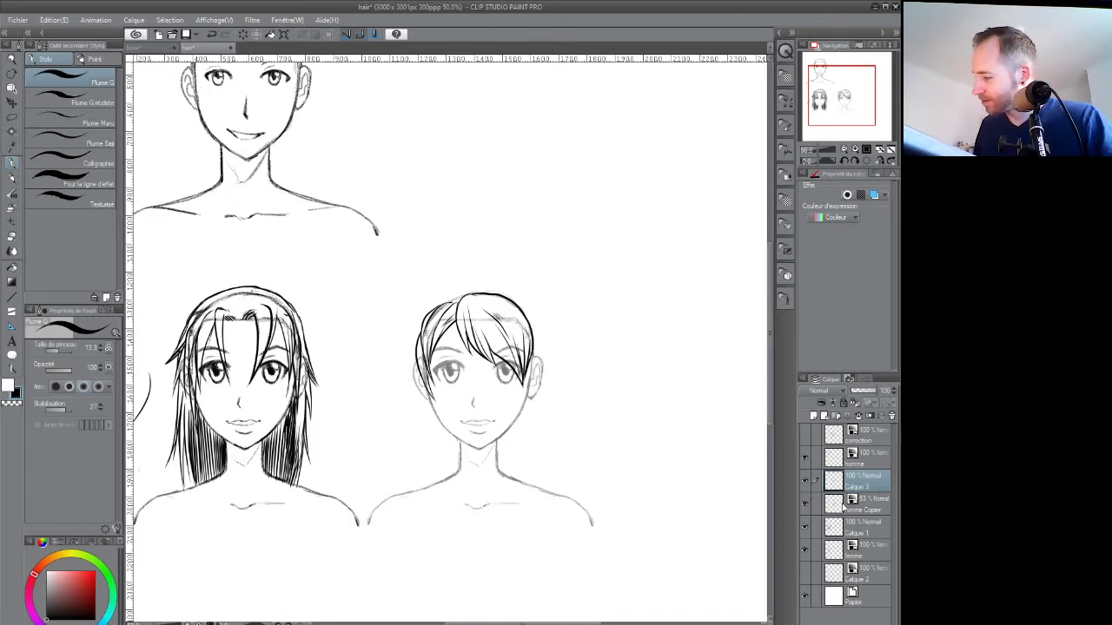
Ink a short curved stroke rising above the second woman's parting to start a raised back-hair contour
{"action": "scroll", "coordinate": [501, 377], "scroll_direction": "up", "scroll_amount": 1}
{"action": "left_click_drag", "start_coordinate": [497, 379], "coordinate": [450, 305]}
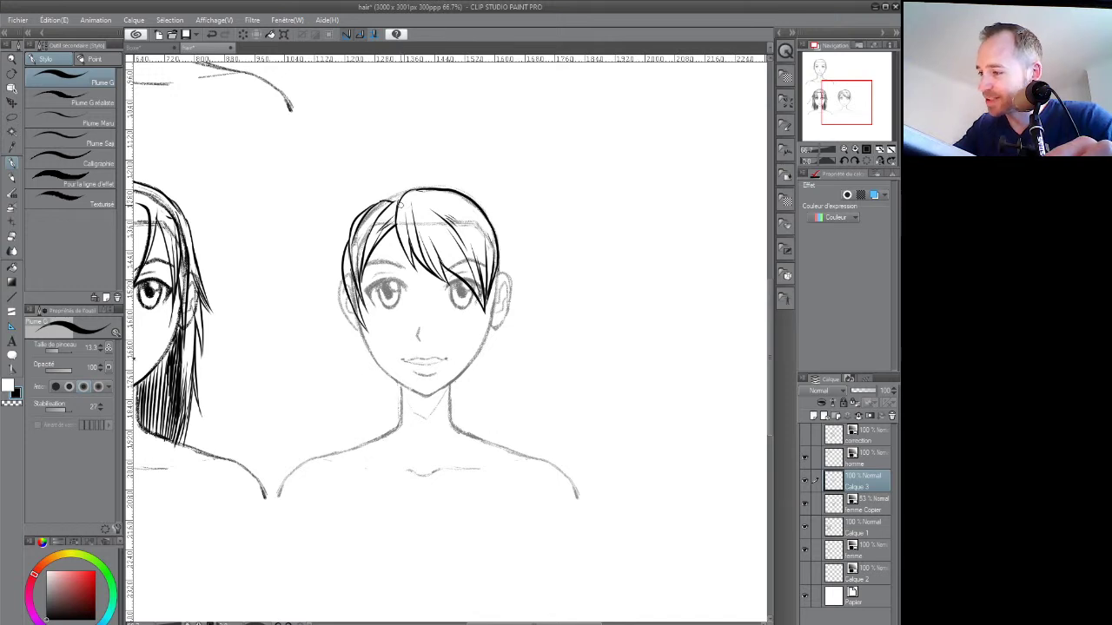
{"action": "left_click_drag", "start_coordinate": [445, 208], "coordinate": [451, 220]}
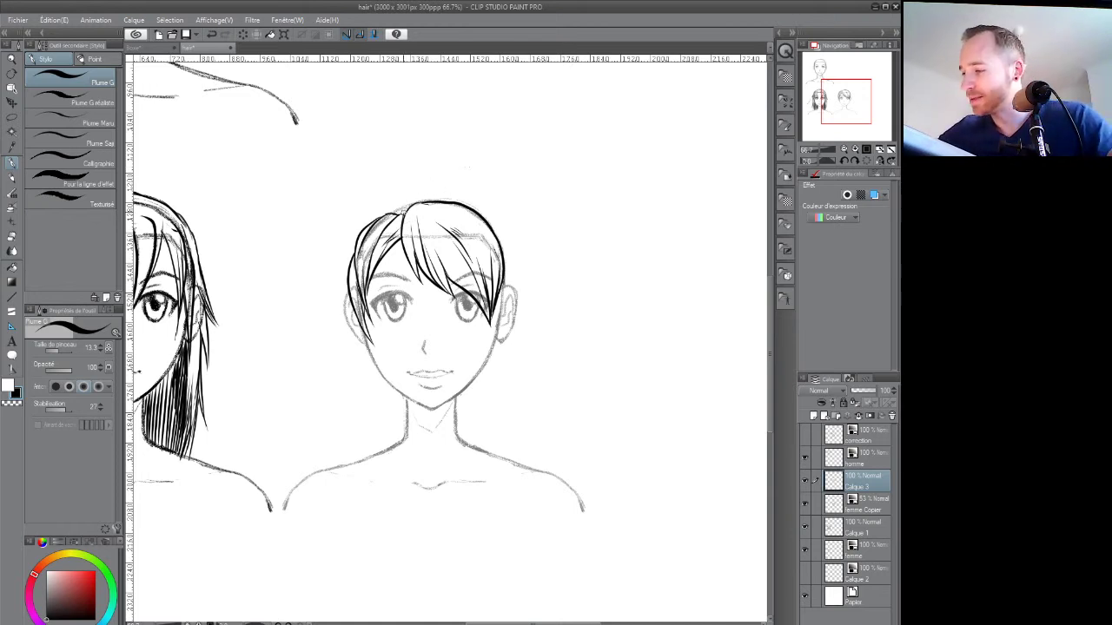
{"action": "left_click_drag", "start_coordinate": [412, 202], "coordinate": [431, 194]}
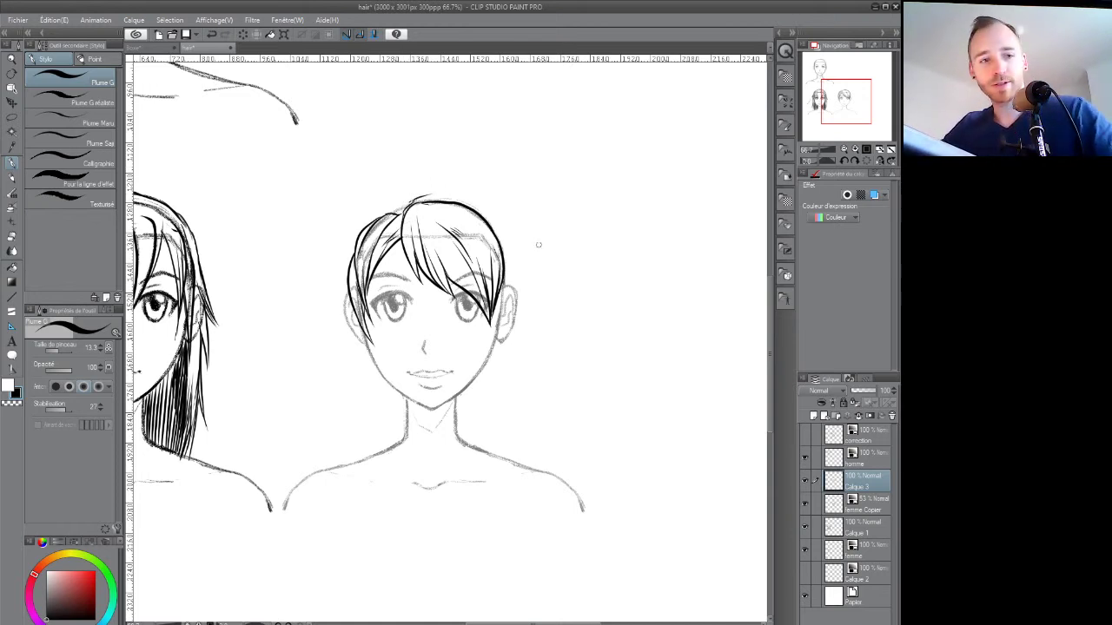
Rotate the canvas to ink the outer back-hair contour from the crown to a pointed flick above the ear, then straighten the view
{"action": "key", "text": "shift+space"}
{"action": "left_click_drag", "start_coordinate": [546, 235], "coordinate": [561, 338]}
{"action": "mouse_move", "coordinate": [520, 215]}
{"action": "left_mouse_down"}
{"action": "mouse_move", "coordinate": [562, 246]}
{"action": "mouse_move", "coordinate": [570, 297]}
{"action": "left_mouse_up"}
{"action": "left_click_drag", "start_coordinate": [568, 284], "coordinate": [555, 336]}
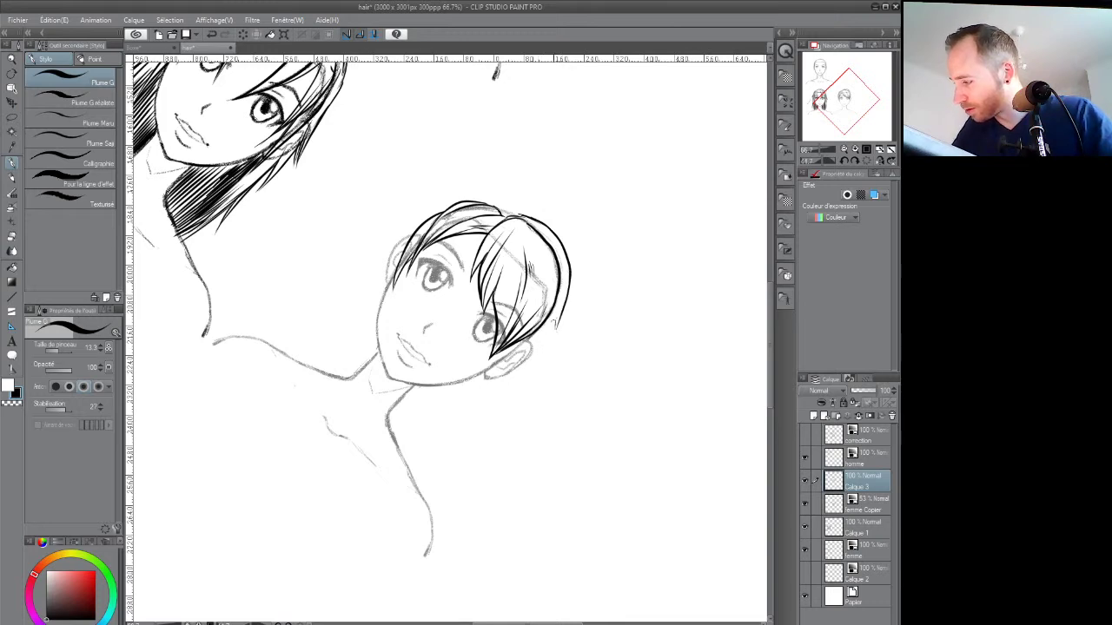
{"action": "key", "text": "r"}
{"action": "mouse_move", "coordinate": [558, 385]}
{"action": "left_mouse_down"}
{"action": "mouse_move", "coordinate": [575, 310]}
{"action": "mouse_move", "coordinate": [565, 288]}
{"action": "left_mouse_up"}
{"action": "key", "text": "p"}
{"action": "left_click_drag", "start_coordinate": [509, 249], "coordinate": [521, 273]}
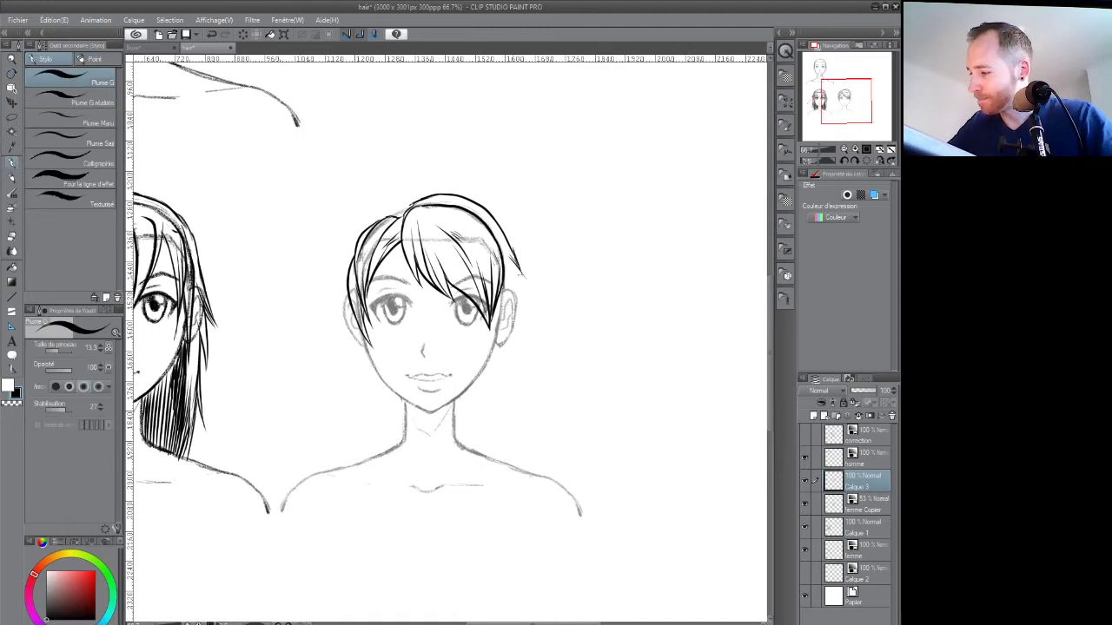
Ink the outer hair contour on the short-fringe side, curving from the parting down around the ear, rotating the canvas as needed
{"action": "key", "text": "r"}
{"action": "left_click_drag", "start_coordinate": [492, 335], "coordinate": [499, 268]}
{"action": "key", "text": "p"}
{"action": "mouse_move", "coordinate": [328, 264]}
{"action": "left_mouse_down"}
{"action": "mouse_move", "coordinate": [306, 330]}
{"action": "mouse_move", "coordinate": [306, 316]}
{"action": "mouse_move", "coordinate": [332, 393]}
{"action": "mouse_move", "coordinate": [370, 422]}
{"action": "left_mouse_up"}
{"action": "key", "text": "r"}
{"action": "left_click_drag", "start_coordinate": [564, 365], "coordinate": [546, 415]}
{"action": "key", "text": "p"}
{"action": "left_click_drag", "start_coordinate": [408, 372], "coordinate": [384, 325]}
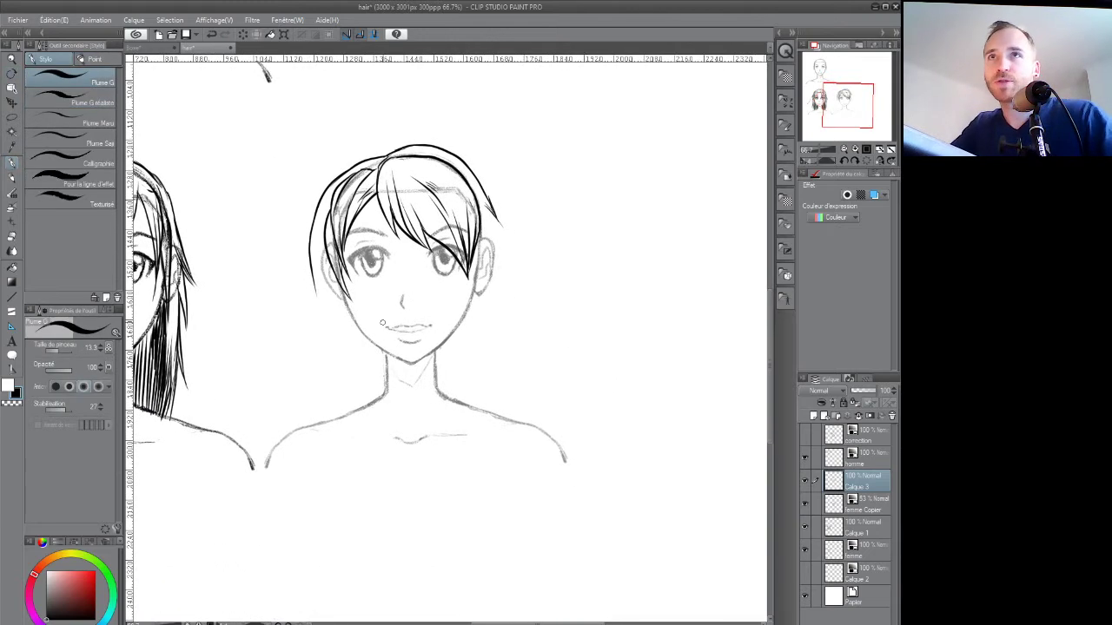
Ink a long wavy lock on the long-fringe side, falling from beside the cheek over the shoulder to a pointed tip on the chest
{"action": "left_click_drag", "start_coordinate": [324, 243], "coordinate": [352, 355]}
{"action": "left_click_drag", "start_coordinate": [337, 282], "coordinate": [366, 465]}
{"action": "left_click_drag", "start_coordinate": [375, 391], "coordinate": [368, 442]}
{"action": "mouse_move", "coordinate": [361, 351]}
{"action": "left_mouse_down"}
{"action": "mouse_move", "coordinate": [375, 393]}
{"action": "mouse_move", "coordinate": [370, 342]}
{"action": "mouse_move", "coordinate": [371, 356]}
{"action": "left_mouse_up"}
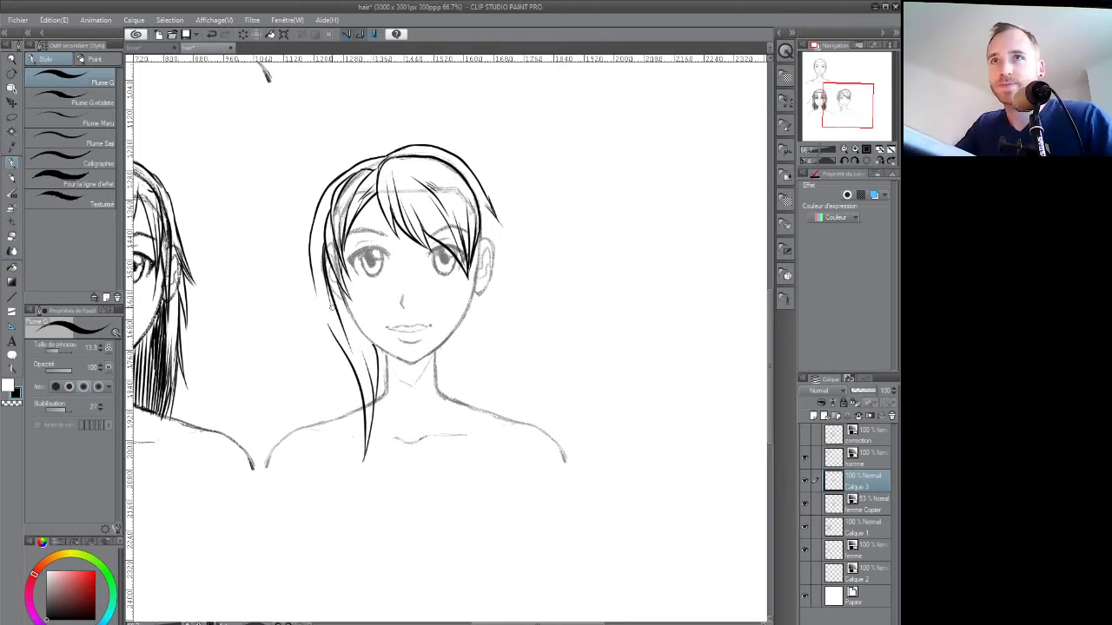
{"action": "mouse_move", "coordinate": [363, 398]}
{"action": "left_mouse_down"}
{"action": "mouse_move", "coordinate": [339, 540]}
{"action": "mouse_move", "coordinate": [349, 471]}
{"action": "left_mouse_up"}
{"action": "mouse_move", "coordinate": [339, 544]}
{"action": "left_mouse_down"}
{"action": "mouse_move", "coordinate": [330, 516]}
{"action": "mouse_move", "coordinate": [333, 525]}
{"action": "mouse_move", "coordinate": [364, 456]}
{"action": "mouse_move", "coordinate": [382, 349]}
{"action": "left_mouse_up"}
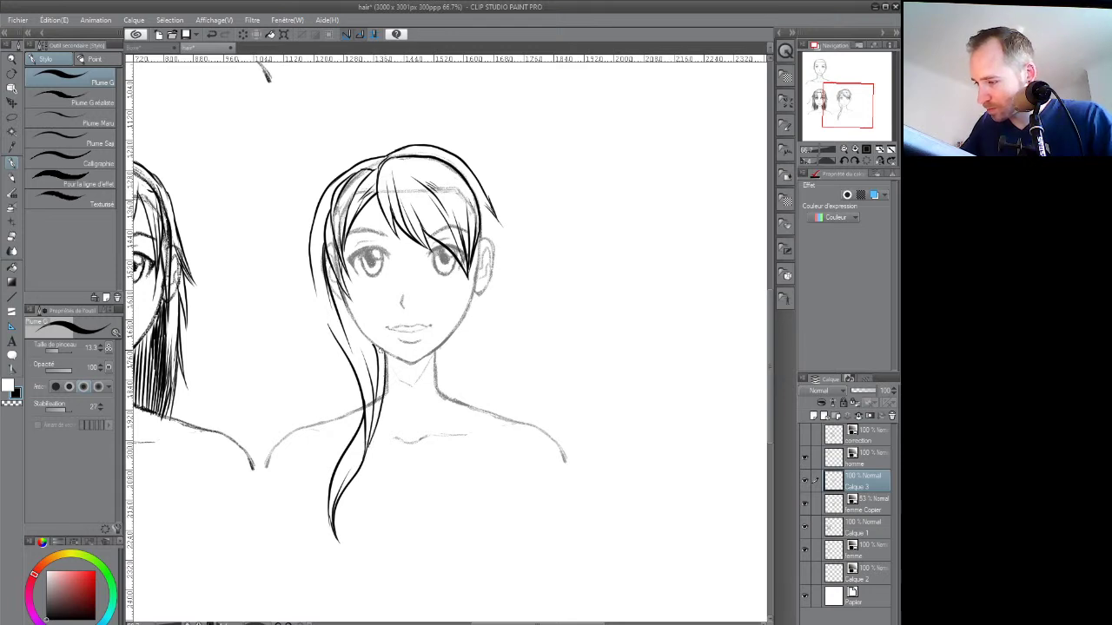
Extend the back-hair contours on both sides of the second woman's head down to the shoulders
{"action": "mouse_move", "coordinate": [316, 295]}
{"action": "left_mouse_down"}
{"action": "mouse_move", "coordinate": [337, 340]}
{"action": "mouse_move", "coordinate": [318, 290]}
{"action": "mouse_move", "coordinate": [328, 372]}
{"action": "mouse_move", "coordinate": [311, 429]}
{"action": "mouse_move", "coordinate": [314, 400]}
{"action": "mouse_move", "coordinate": [297, 430]}
{"action": "mouse_move", "coordinate": [330, 323]}
{"action": "left_mouse_up"}
{"action": "left_click_drag", "start_coordinate": [536, 366], "coordinate": [509, 381]}
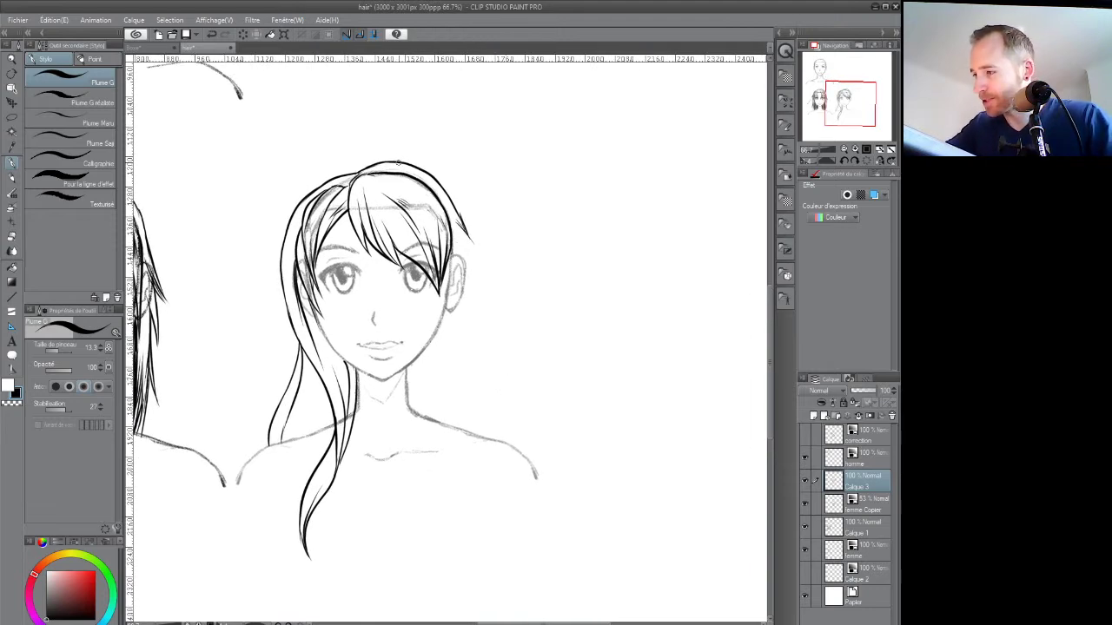
{"action": "mouse_move", "coordinate": [416, 165]}
{"action": "left_mouse_down"}
{"action": "mouse_move", "coordinate": [452, 193]}
{"action": "mouse_move", "coordinate": [472, 240]}
{"action": "mouse_move", "coordinate": [463, 395]}
{"action": "left_mouse_up"}
{"action": "mouse_move", "coordinate": [467, 325]}
{"action": "left_mouse_down"}
{"action": "mouse_move", "coordinate": [463, 370]}
{"action": "mouse_move", "coordinate": [492, 439]}
{"action": "left_mouse_up"}
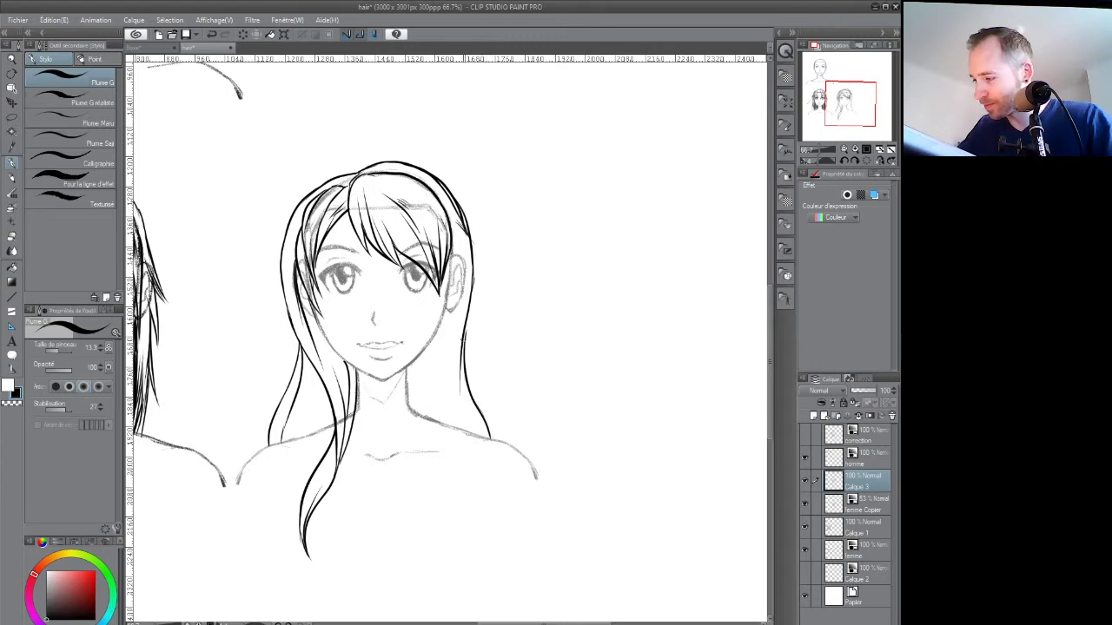
Ink inner strands on the short-fringe side, running from the fringe over the ear down to the shoulder
{"action": "scroll", "coordinate": [476, 382], "scroll_direction": "down", "scroll_amount": 2}
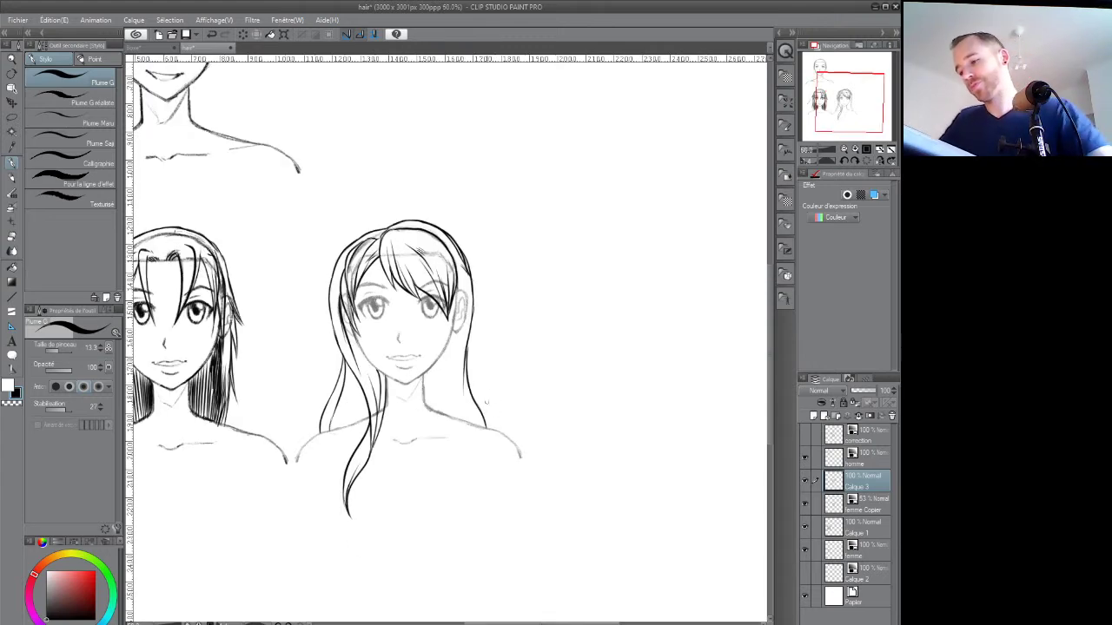
{"action": "left_click_drag", "start_coordinate": [494, 406], "coordinate": [469, 408]}
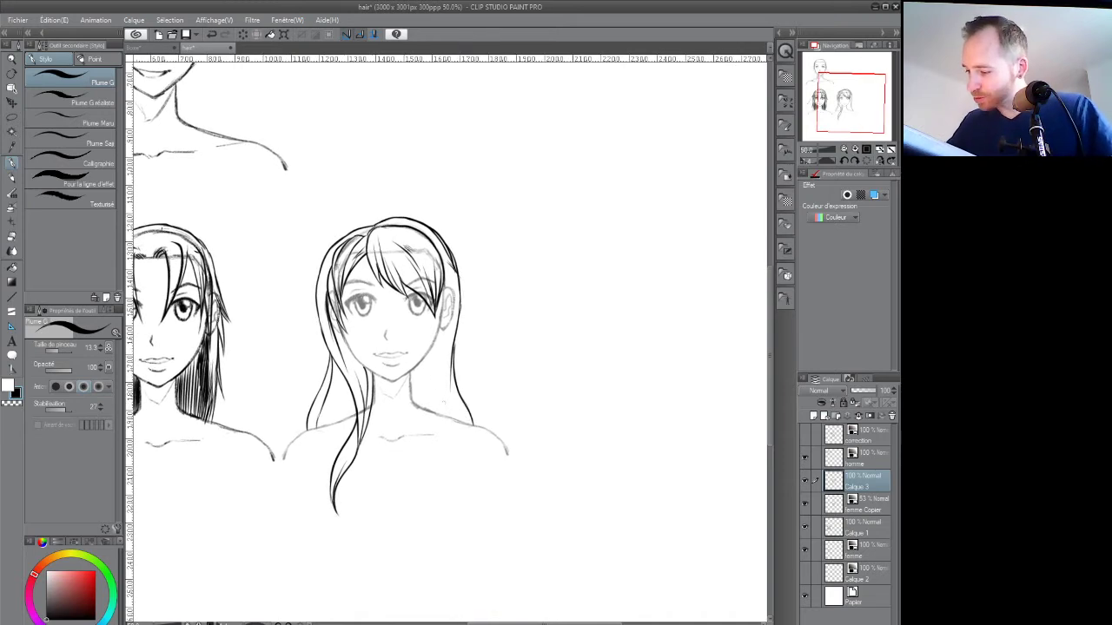
{"action": "mouse_move", "coordinate": [447, 280]}
{"action": "left_mouse_down"}
{"action": "mouse_move", "coordinate": [442, 392]}
{"action": "mouse_move", "coordinate": [452, 269]}
{"action": "mouse_move", "coordinate": [440, 245]}
{"action": "left_mouse_up"}
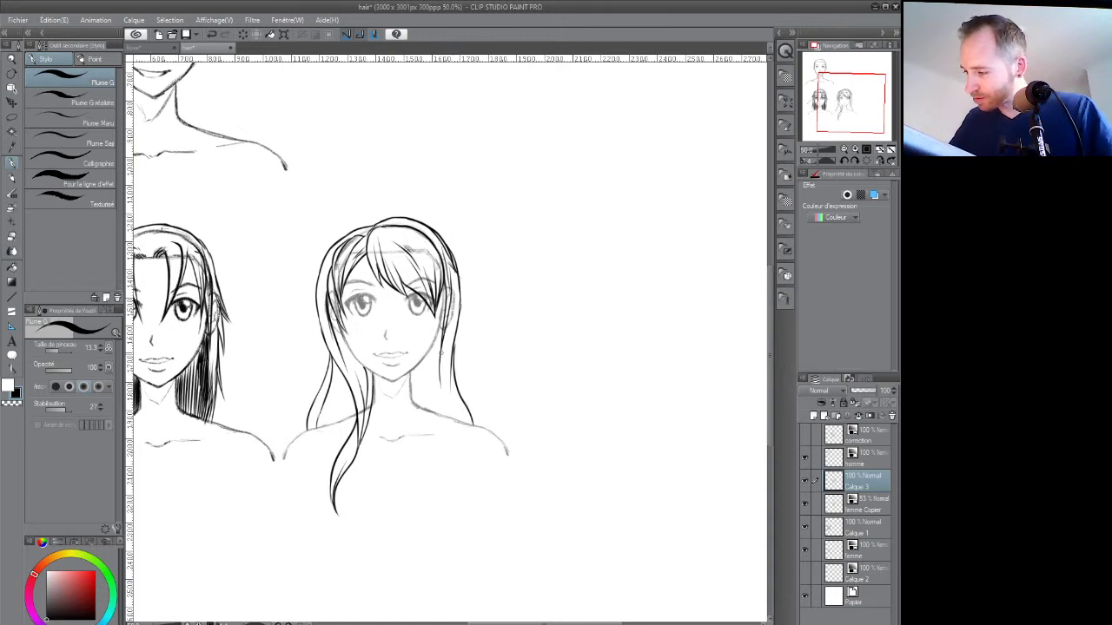
{"action": "mouse_move", "coordinate": [437, 354]}
{"action": "left_mouse_down"}
{"action": "mouse_move", "coordinate": [443, 421]}
{"action": "mouse_move", "coordinate": [436, 377]}
{"action": "left_mouse_up"}
{"action": "mouse_move", "coordinate": [457, 327]}
{"action": "left_mouse_down"}
{"action": "mouse_move", "coordinate": [448, 353]}
{"action": "mouse_move", "coordinate": [456, 423]}
{"action": "left_mouse_up"}
{"action": "mouse_move", "coordinate": [450, 384]}
{"action": "left_mouse_down"}
{"action": "mouse_move", "coordinate": [454, 414]}
{"action": "mouse_move", "coordinate": [488, 402]}
{"action": "left_mouse_up"}
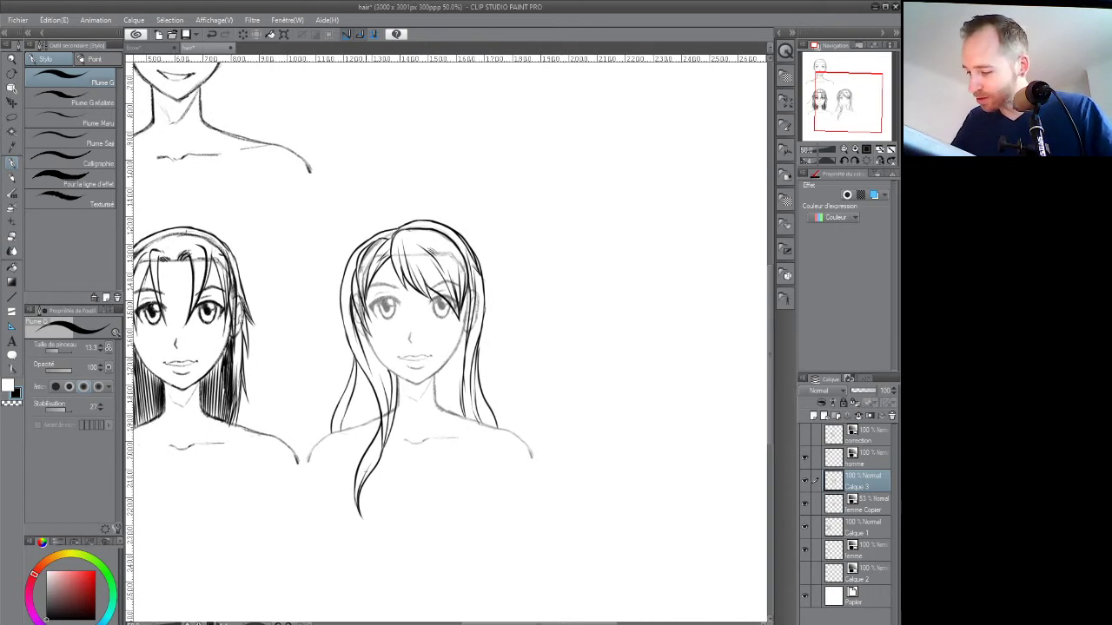
{"action": "left_click_drag", "start_coordinate": [354, 492], "coordinate": [359, 511]}
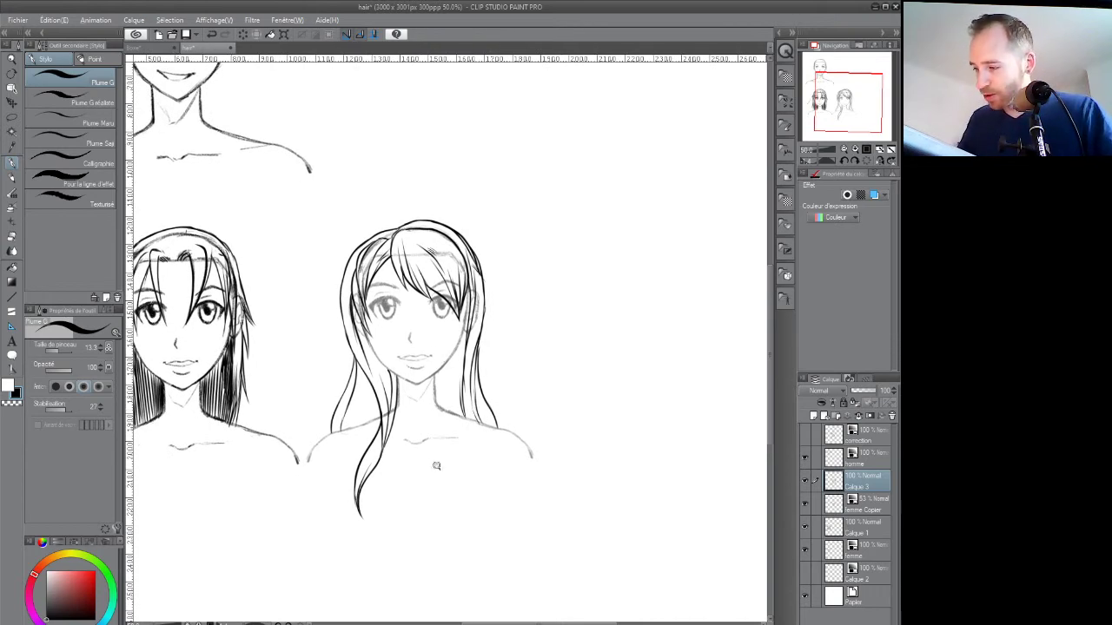
Flip the canvas horizontally and toggle the visibility of the Calque 3 hair layer to check the hairstyle's balance
{"action": "scroll", "coordinate": [437, 466], "scroll_direction": "down", "scroll_amount": 1}
{"action": "left_click_drag", "start_coordinate": [494, 498], "coordinate": [469, 486]}
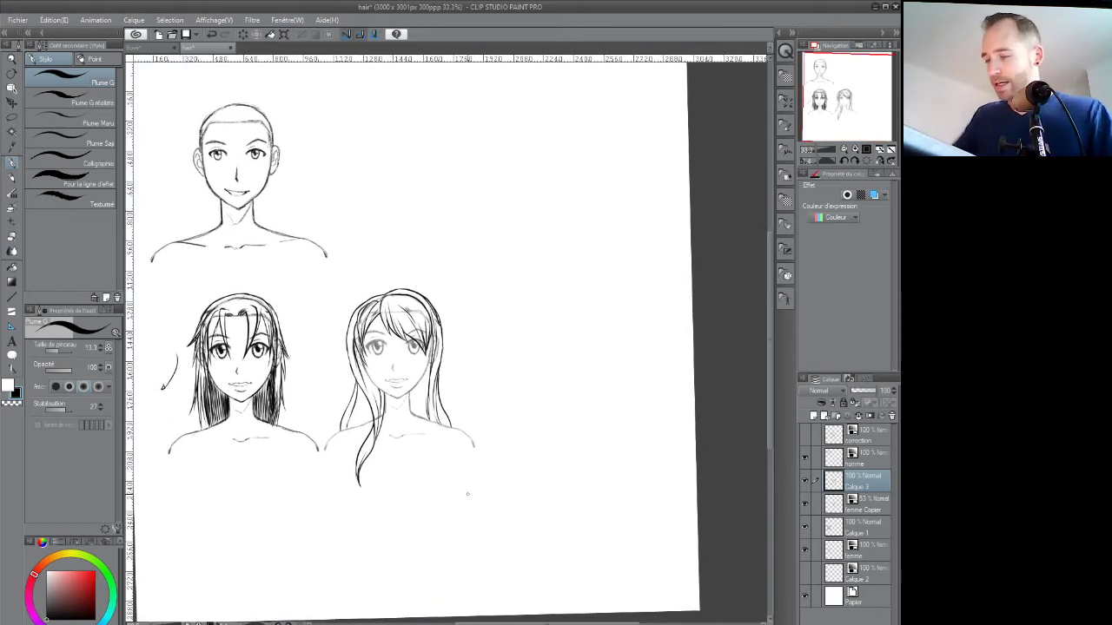
{"action": "left_click", "coordinate": [54, 20]}
{"action": "mouse_move", "coordinate": [213, 293]}
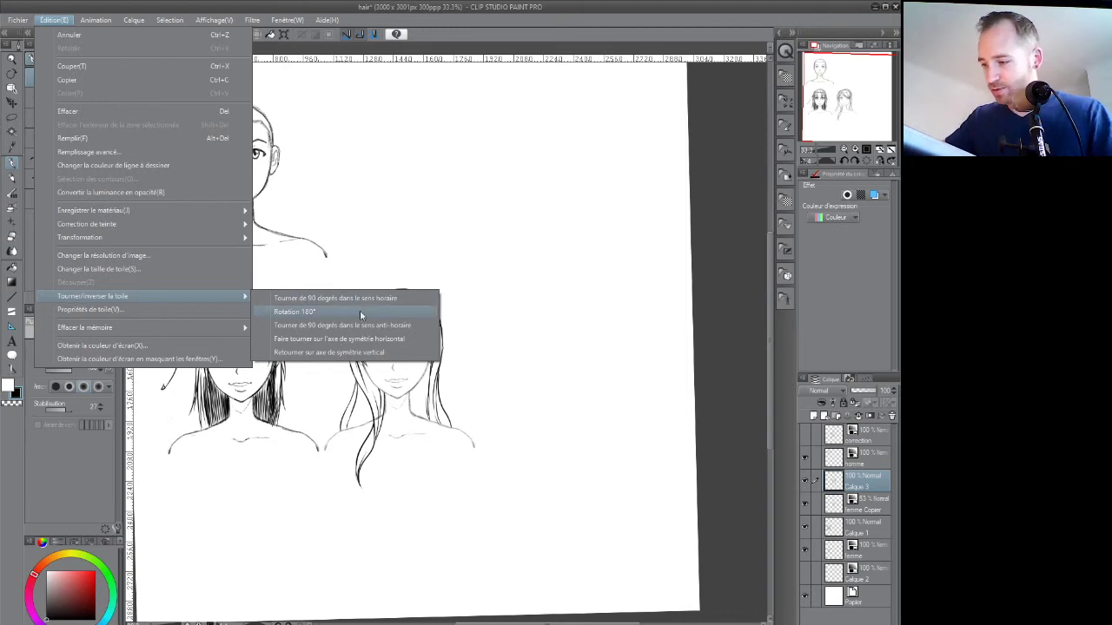
{"action": "left_click", "coordinate": [420, 337]}
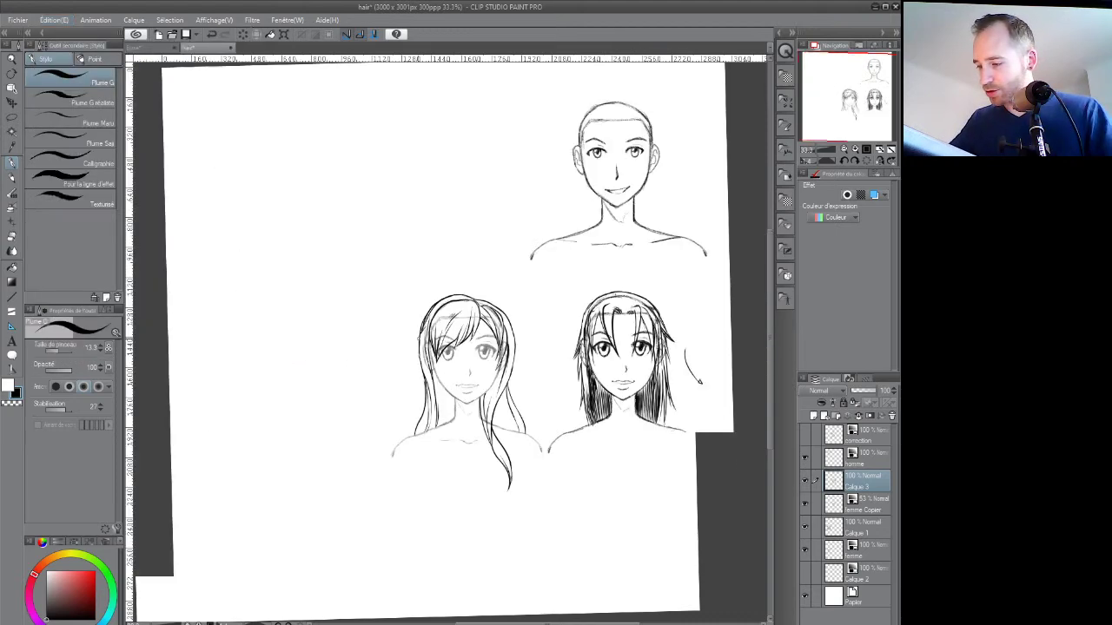
{"action": "left_click_drag", "start_coordinate": [640, 425], "coordinate": [473, 448]}
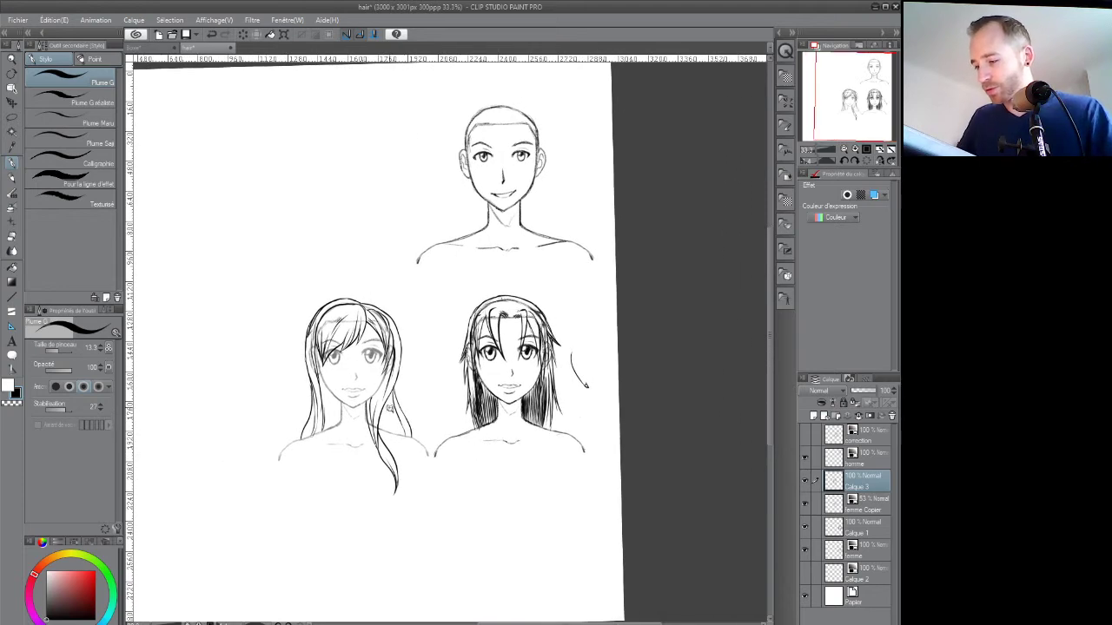
{"action": "scroll", "coordinate": [391, 409], "scroll_direction": "up", "scroll_amount": 1}
{"action": "left_click_drag", "start_coordinate": [404, 367], "coordinate": [395, 386]}
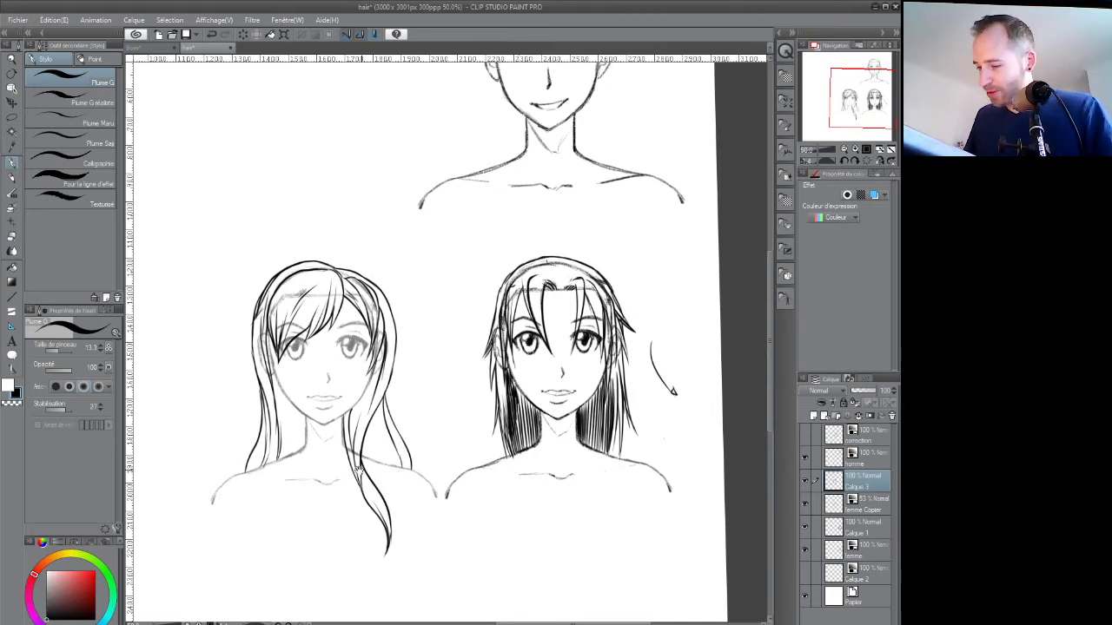
{"action": "left_click_drag", "start_coordinate": [360, 470], "coordinate": [382, 470]}
{"action": "left_click_drag", "start_coordinate": [599, 459], "coordinate": [584, 477]}
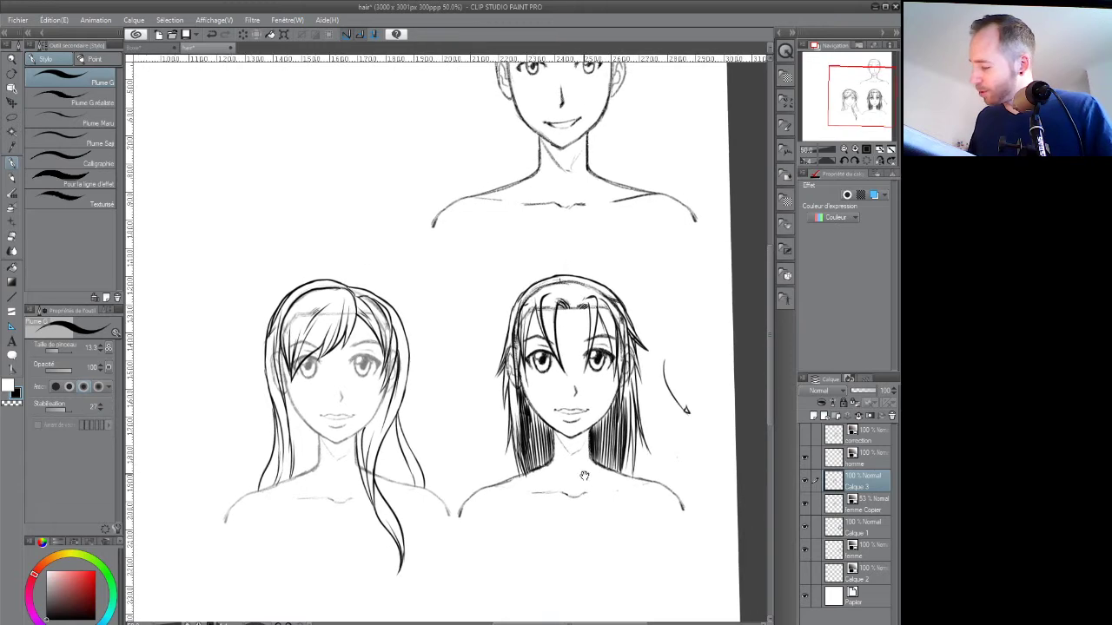
{"action": "left_click", "coordinate": [805, 480]}
{"action": "left_click", "coordinate": [805, 479]}
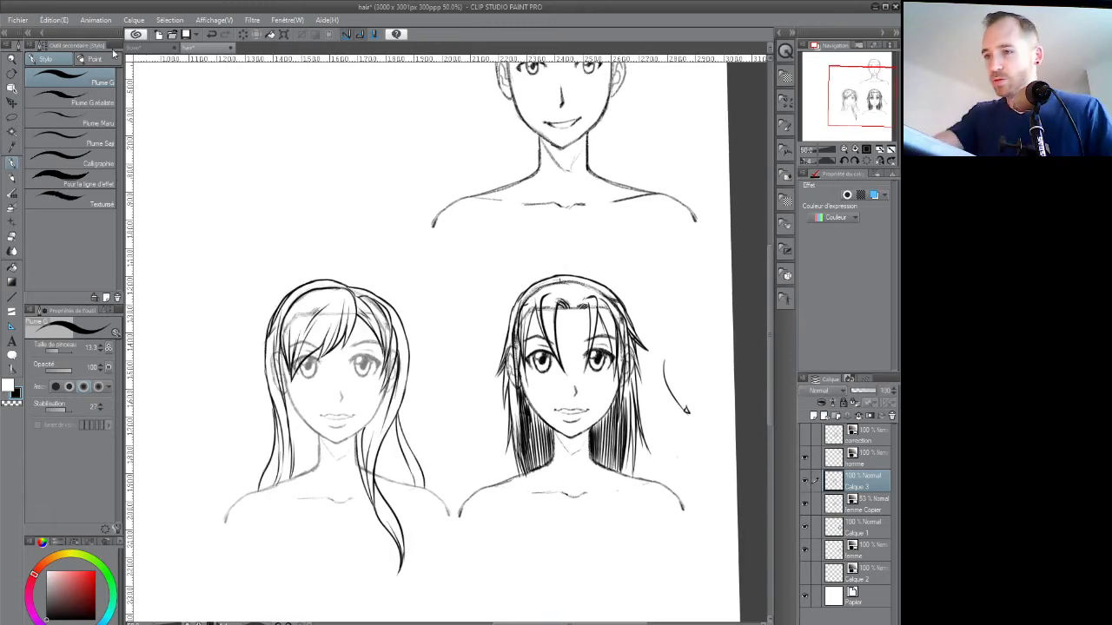
Flip the canvas horizontally again to restore its orientation, with the second woman in view
{"action": "left_click", "coordinate": [54, 19]}
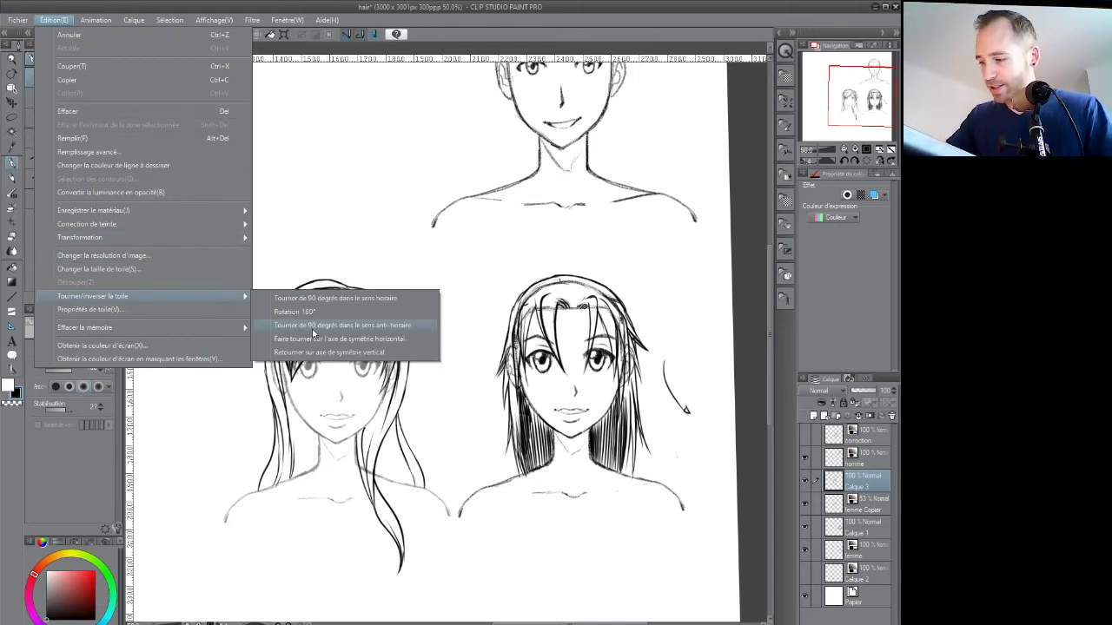
{"action": "left_click", "coordinate": [339, 338]}
{"action": "left_click_drag", "start_coordinate": [413, 417], "coordinate": [346, 404]}
Erase and re-ink the outer contour from crown to ear on the short-fringe side, and add fine strands beside the neck
{"action": "key", "text": "e"}
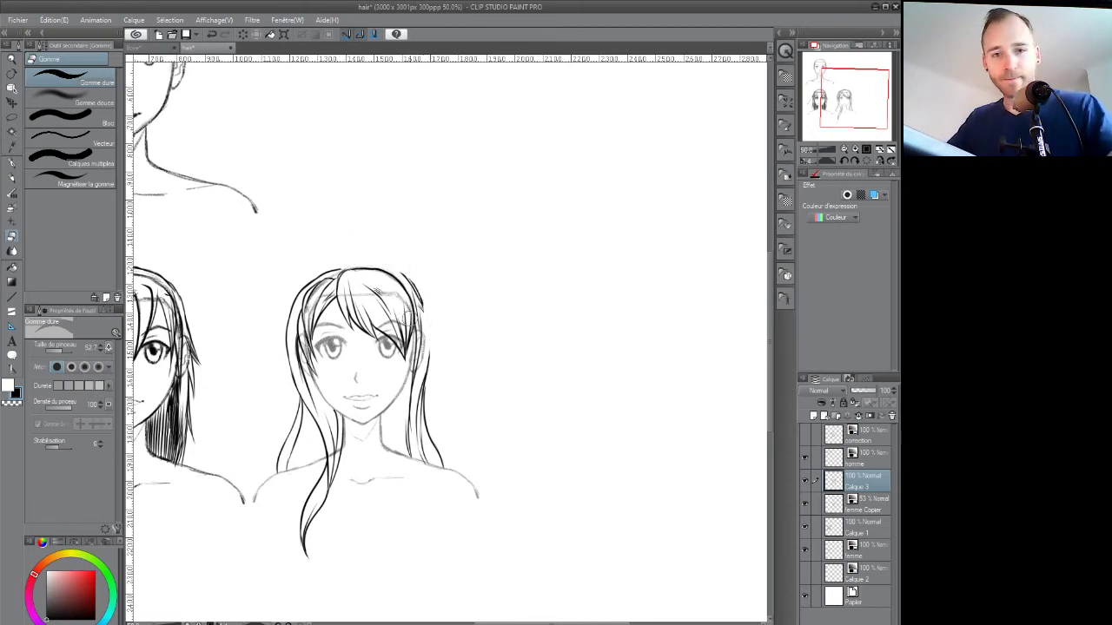
{"action": "key", "text": "p"}
{"action": "mouse_move", "coordinate": [342, 269]}
{"action": "left_mouse_down"}
{"action": "mouse_move", "coordinate": [382, 264]}
{"action": "mouse_move", "coordinate": [403, 278]}
{"action": "mouse_move", "coordinate": [423, 322]}
{"action": "left_mouse_up"}
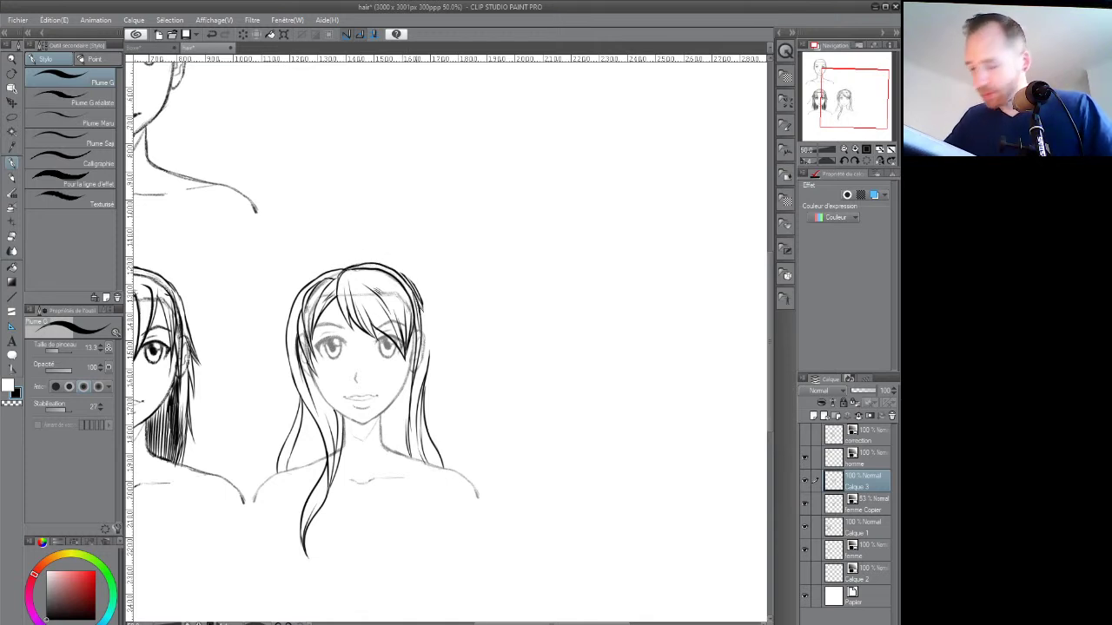
{"action": "key", "text": "e"}
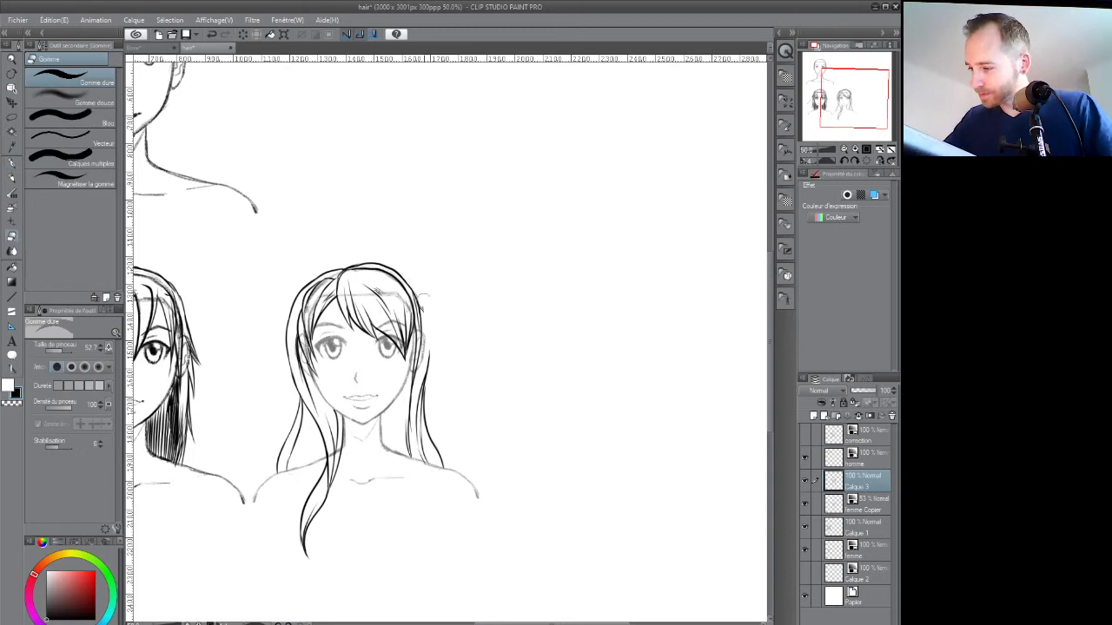
{"action": "key", "text": "p"}
{"action": "left_click_drag", "start_coordinate": [416, 298], "coordinate": [426, 364]}
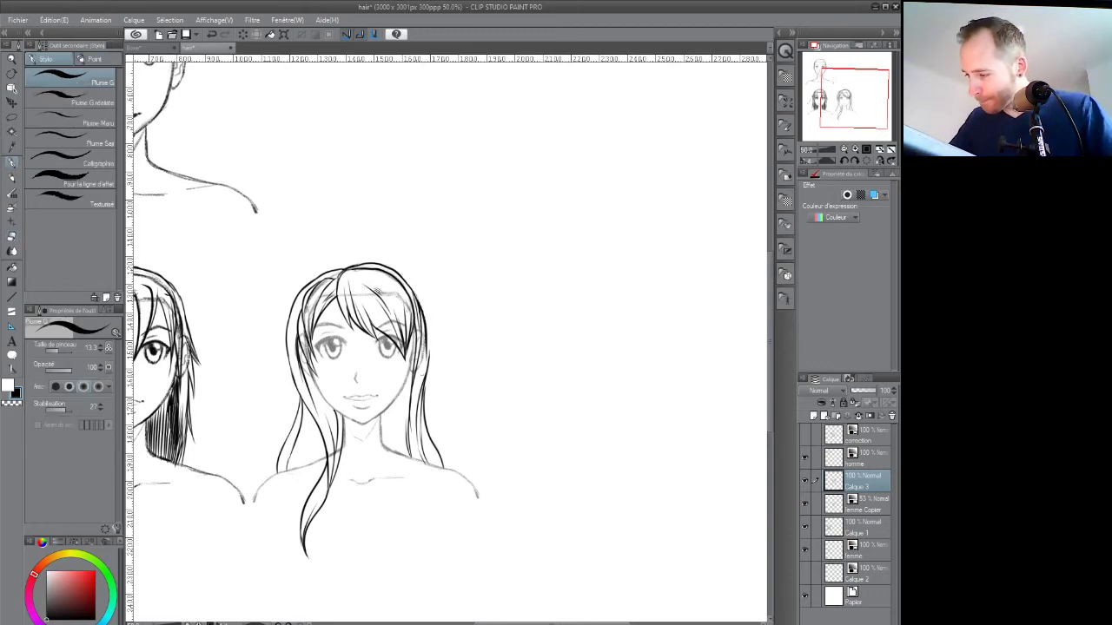
{"action": "left_click_drag", "start_coordinate": [401, 452], "coordinate": [403, 407]}
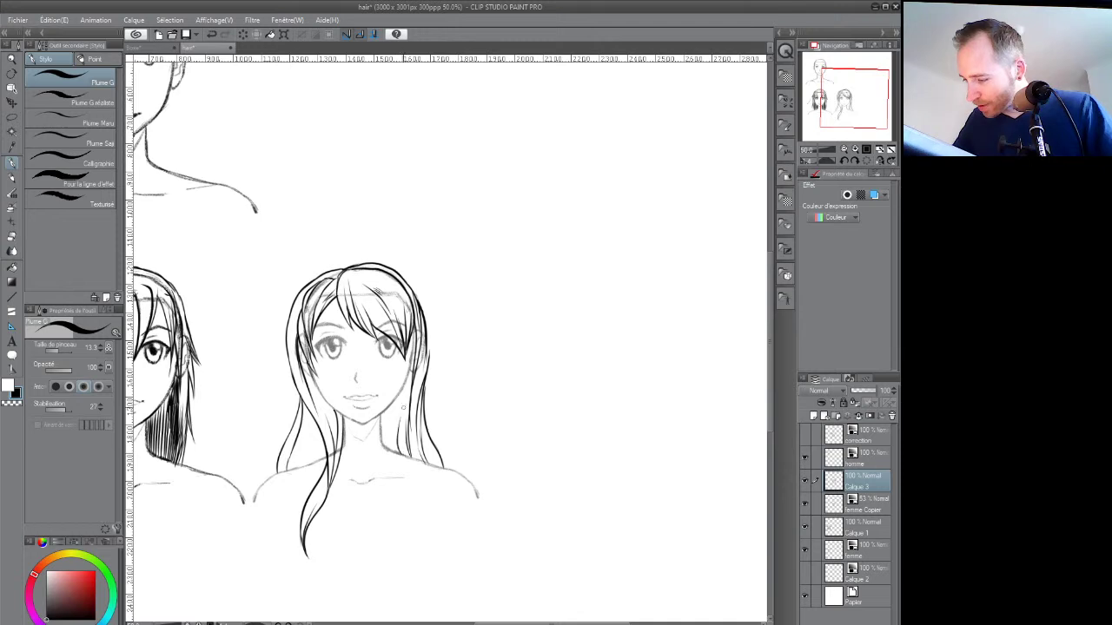
{"action": "mouse_move", "coordinate": [397, 455]}
{"action": "left_mouse_down"}
{"action": "mouse_move", "coordinate": [396, 405]}
{"action": "mouse_move", "coordinate": [412, 377]}
{"action": "left_mouse_up"}
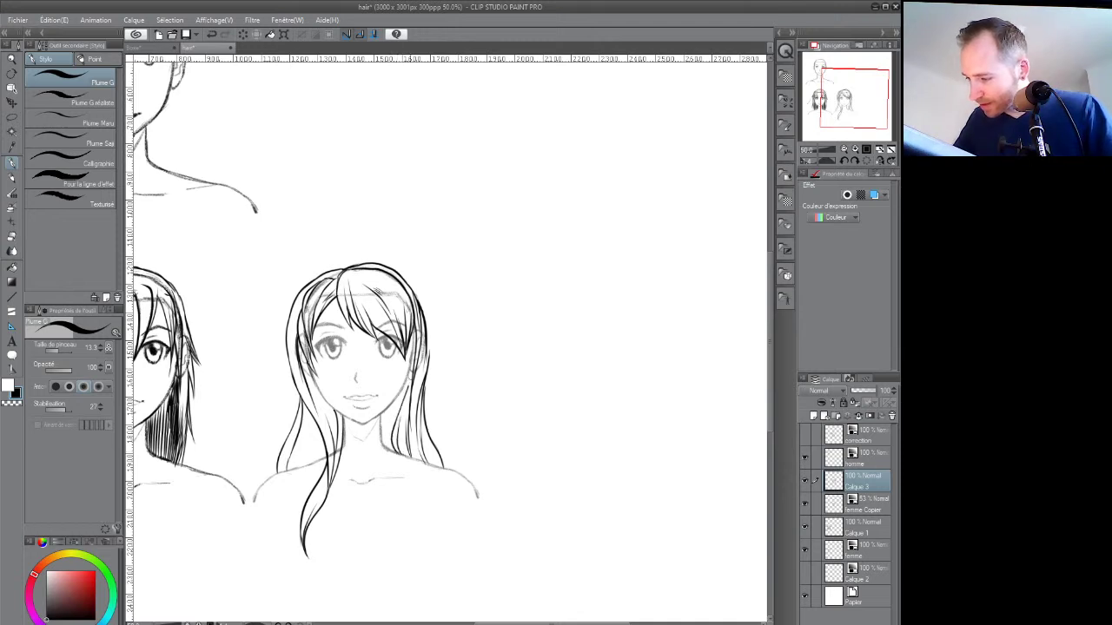
Draw an example wavy lock in the empty area beside the second woman, with curved lines tapering to a point
{"action": "mouse_move", "coordinate": [543, 285]}
{"action": "left_mouse_down"}
{"action": "mouse_move", "coordinate": [518, 356]}
{"action": "mouse_move", "coordinate": [512, 436]}
{"action": "mouse_move", "coordinate": [519, 342]}
{"action": "left_mouse_up"}
{"action": "mouse_move", "coordinate": [519, 435]}
{"action": "left_mouse_down"}
{"action": "mouse_move", "coordinate": [494, 388]}
{"action": "mouse_move", "coordinate": [539, 296]}
{"action": "left_mouse_up"}
{"action": "left_click_drag", "start_coordinate": [516, 363], "coordinate": [563, 271]}
Draw an example of a sharply bent lock above the wavy one, hatching the area above its bend
{"action": "left_click_drag", "start_coordinate": [447, 213], "coordinate": [481, 270]}
{"action": "mouse_move", "coordinate": [466, 195]}
{"action": "left_mouse_down"}
{"action": "mouse_move", "coordinate": [501, 271]}
{"action": "mouse_move", "coordinate": [467, 353]}
{"action": "mouse_move", "coordinate": [501, 303]}
{"action": "mouse_move", "coordinate": [495, 266]}
{"action": "mouse_move", "coordinate": [495, 287]}
{"action": "left_mouse_up"}
{"action": "left_click_drag", "start_coordinate": [487, 247], "coordinate": [489, 282]}
{"action": "mouse_move", "coordinate": [485, 244]}
{"action": "left_mouse_down"}
{"action": "mouse_move", "coordinate": [485, 273]}
{"action": "mouse_move", "coordinate": [482, 264]}
{"action": "left_mouse_up"}
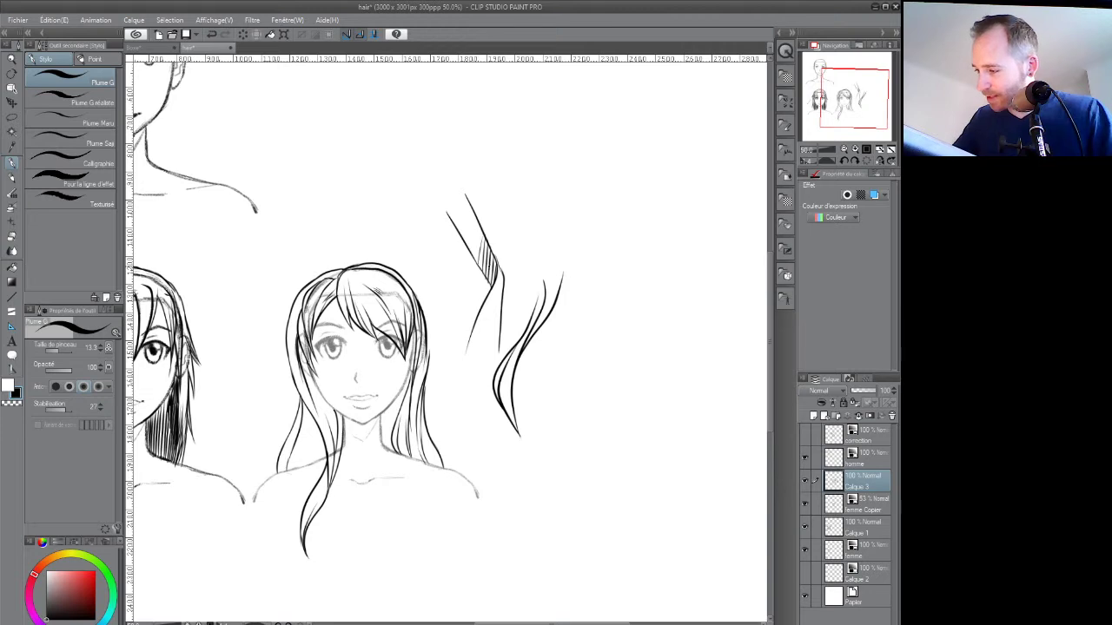
Undo the strokes of the bent-lock example, keeping the wavy lock example
{"action": "key", "text": "ctrl+z"}
{"action": "key", "text": "ctrl+z"}
{"action": "key", "text": "ctrl+z"}
{"action": "key", "text": "ctrl+z"}
{"action": "key", "text": "ctrl+z"}
{"action": "key", "text": "ctrl+z"}
{"action": "key", "text": "ctrl+z"}
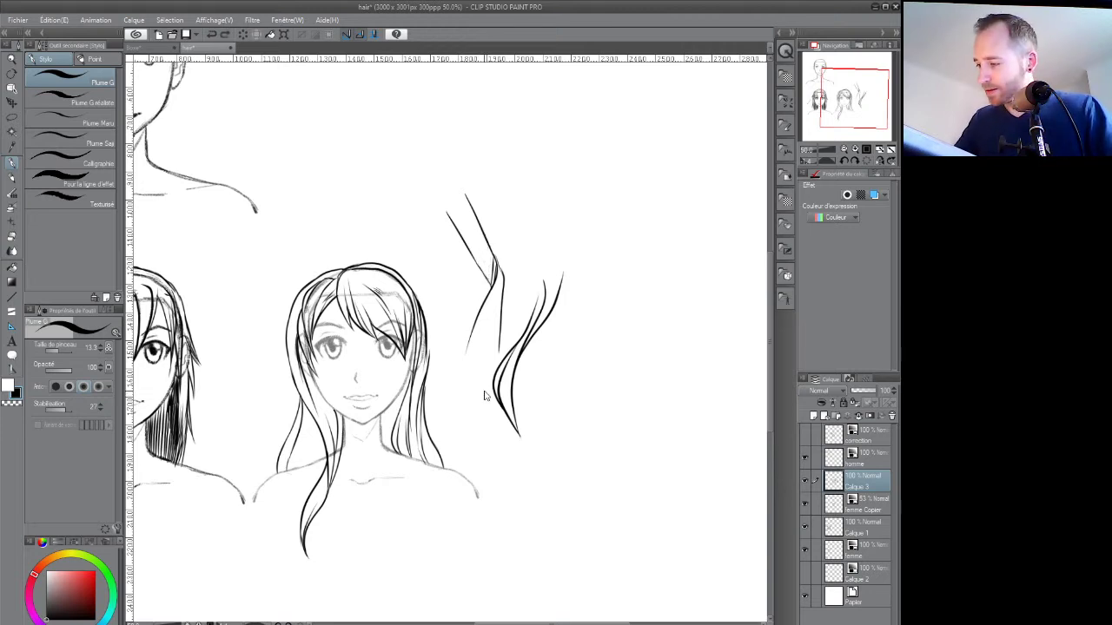
{"action": "key", "text": "ctrl+z"}
{"action": "key", "text": "ctrl+z"}
{"action": "key", "text": "ctrl+z"}
{"action": "key", "text": "ctrl+z"}
{"action": "key", "text": "ctrl+z"}
{"action": "key", "text": "ctrl+z"}
Sketch an example lock from mirrored curves pinched in the middle beside the head, and undo it
{"action": "left_click_drag", "start_coordinate": [531, 399], "coordinate": [482, 385]}
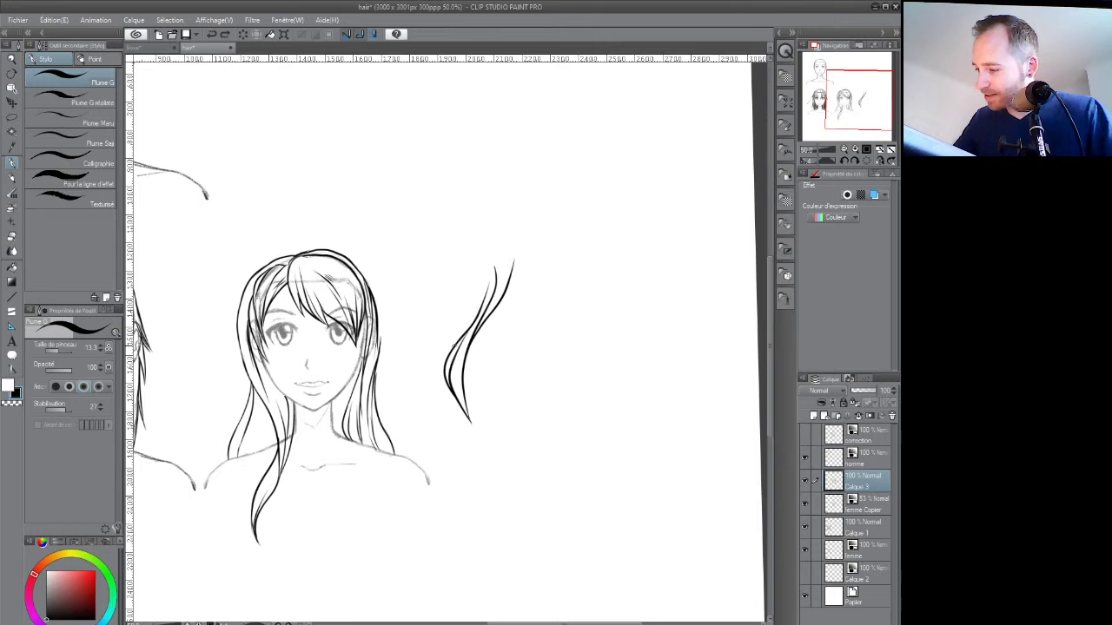
{"action": "mouse_move", "coordinate": [399, 232]}
{"action": "left_mouse_down"}
{"action": "mouse_move", "coordinate": [404, 306]}
{"action": "mouse_move", "coordinate": [431, 246]}
{"action": "left_mouse_up"}
{"action": "mouse_move", "coordinate": [407, 306]}
{"action": "left_mouse_down"}
{"action": "mouse_move", "coordinate": [400, 330]}
{"action": "mouse_move", "coordinate": [415, 353]}
{"action": "mouse_move", "coordinate": [419, 304]}
{"action": "left_mouse_up"}
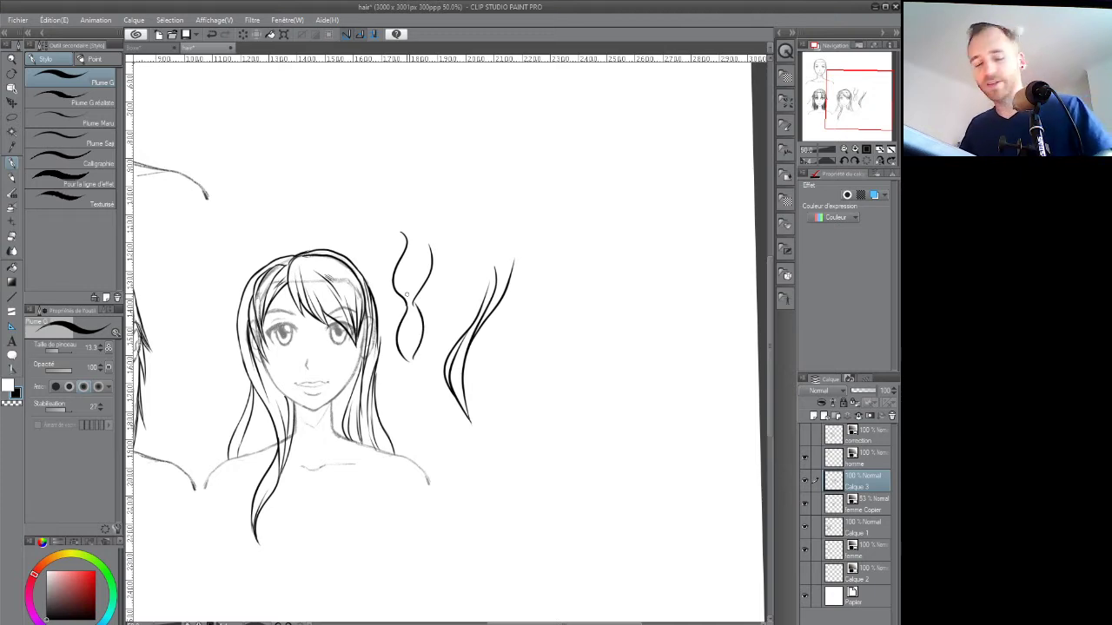
{"action": "key", "text": "ctrl+z"}
{"action": "key", "text": "ctrl+z"}
{"action": "key", "text": "ctrl+z"}
{"action": "key", "text": "ctrl+z"}
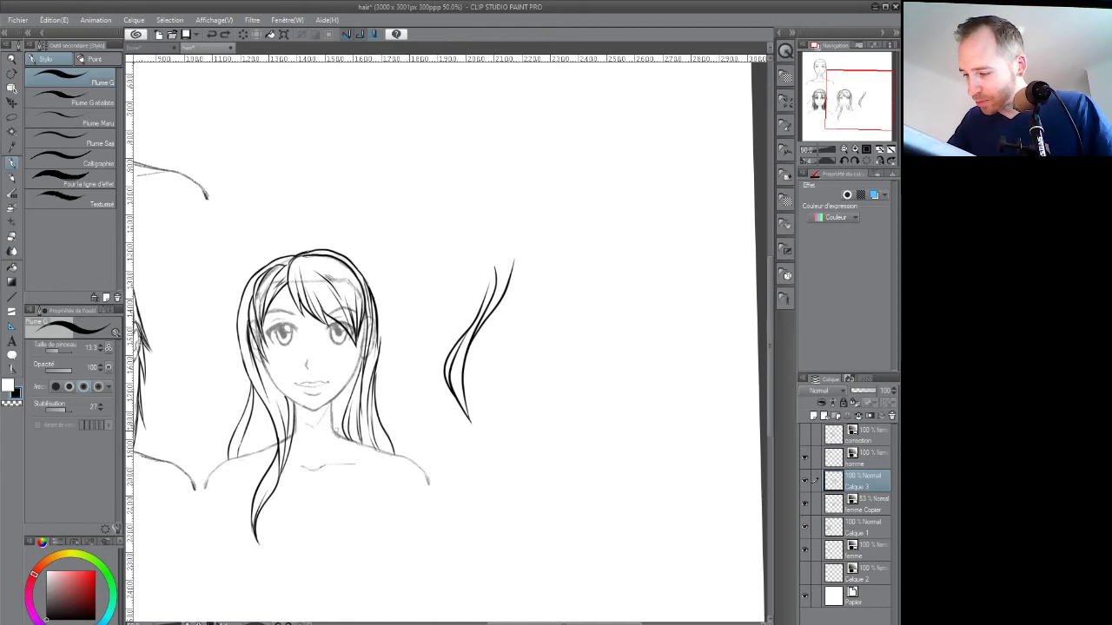
Ink additional fine strands in the long hair beside the second woman's neck
{"action": "mouse_move", "coordinate": [337, 431]}
{"action": "left_mouse_down"}
{"action": "mouse_move", "coordinate": [337, 398]}
{"action": "mouse_move", "coordinate": [340, 436]}
{"action": "left_mouse_up"}
{"action": "mouse_move", "coordinate": [341, 393]}
{"action": "left_mouse_down"}
{"action": "mouse_move", "coordinate": [339, 417]}
{"action": "mouse_move", "coordinate": [356, 373]}
{"action": "mouse_move", "coordinate": [385, 370]}
{"action": "left_mouse_up"}
{"action": "key", "text": "space"}
{"action": "mouse_move", "coordinate": [304, 422]}
{"action": "left_mouse_down"}
{"action": "mouse_move", "coordinate": [298, 431]}
{"action": "mouse_move", "coordinate": [291, 411]}
{"action": "left_mouse_up"}
{"action": "mouse_move", "coordinate": [294, 373]}
{"action": "left_mouse_down"}
{"action": "mouse_move", "coordinate": [293, 413]}
{"action": "mouse_move", "coordinate": [282, 398]}
{"action": "left_mouse_up"}
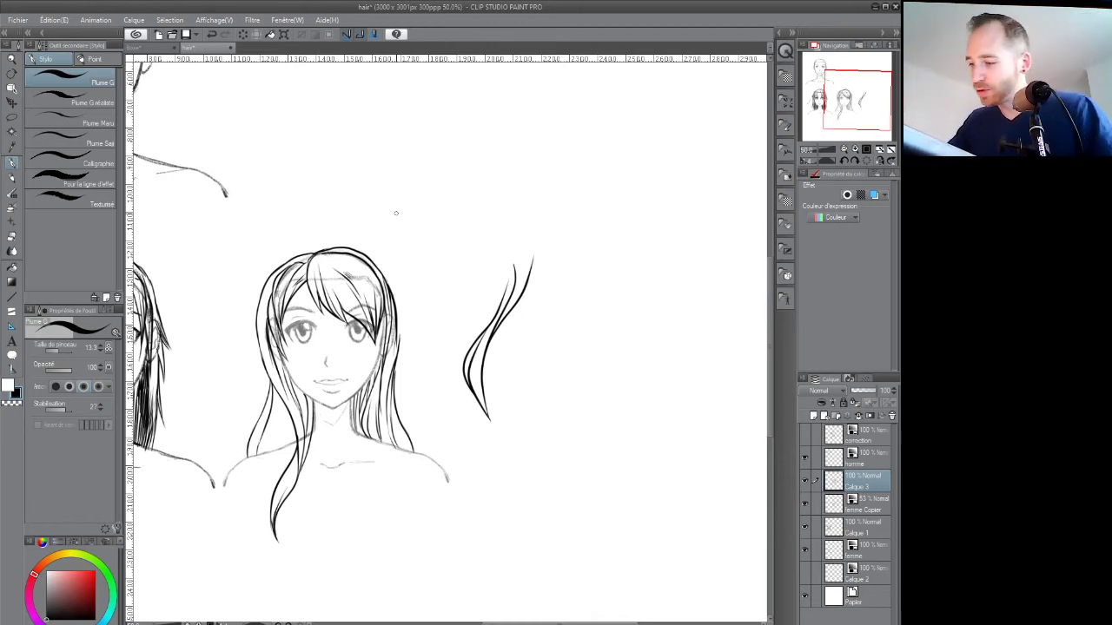
Ink more strands in the back hair behind the long front lock and along the outer edge near the opposite ear
{"action": "left_click_drag", "start_coordinate": [265, 453], "coordinate": [281, 390]}
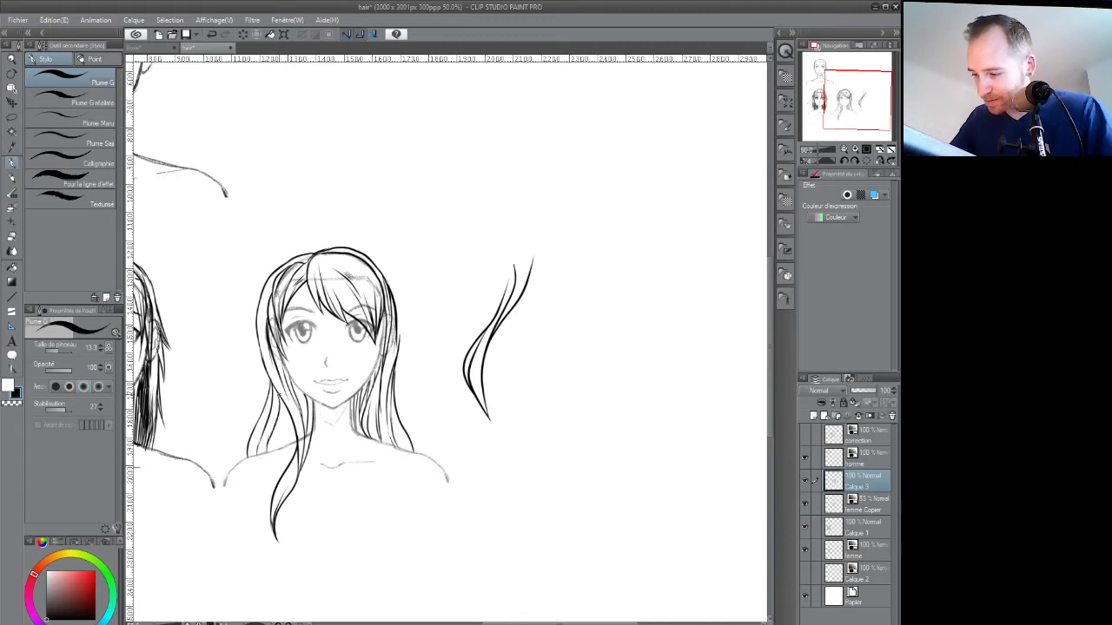
{"action": "left_click_drag", "start_coordinate": [286, 438], "coordinate": [290, 418]}
{"action": "left_click_drag", "start_coordinate": [460, 439], "coordinate": [461, 407]}
{"action": "left_click_drag", "start_coordinate": [397, 332], "coordinate": [397, 279]}
{"action": "left_click_drag", "start_coordinate": [397, 289], "coordinate": [396, 276]}
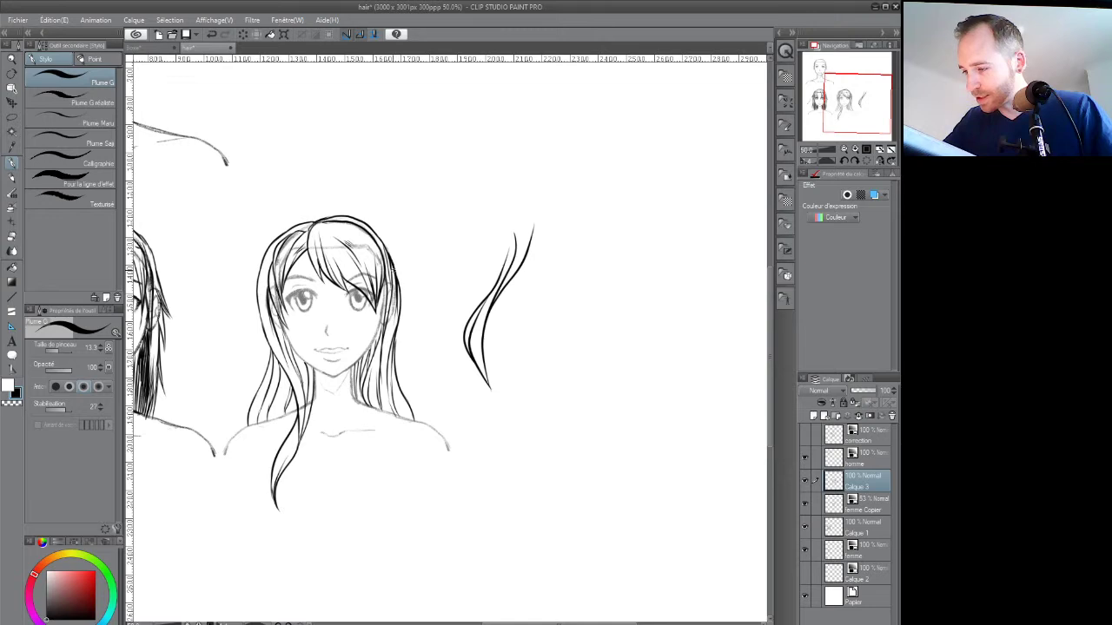
{"action": "mouse_move", "coordinate": [418, 357]}
{"action": "left_mouse_down"}
{"action": "mouse_move", "coordinate": [407, 318]}
{"action": "mouse_move", "coordinate": [401, 361]}
{"action": "left_mouse_up"}
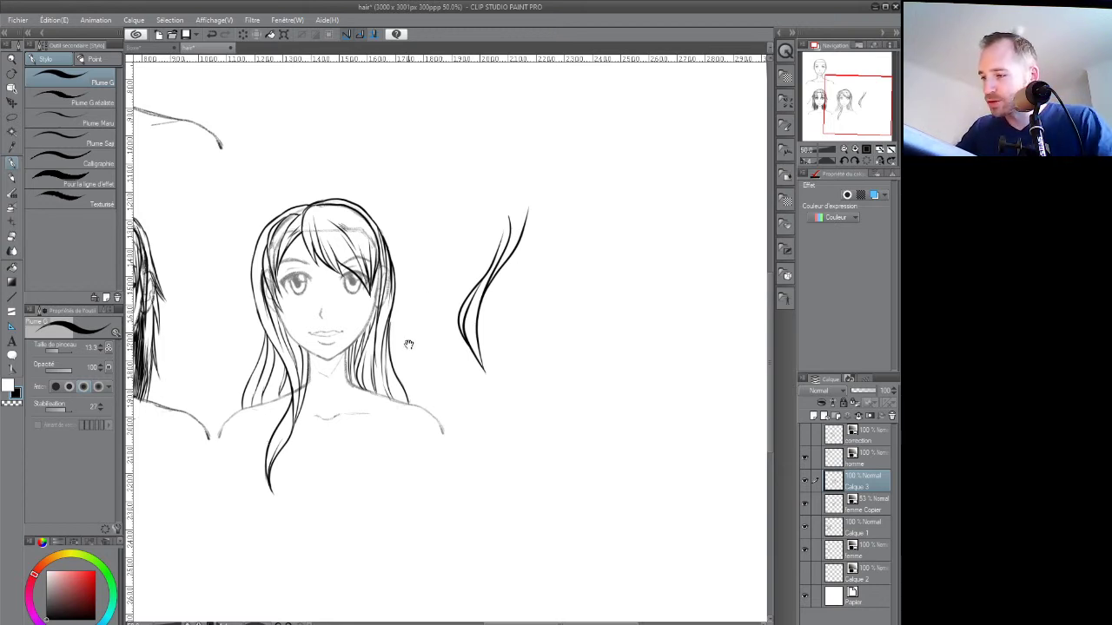
Raise the femme Copier layer's opacity to 100% to review the drawing as a whole, and lower it again
{"action": "left_click_drag", "start_coordinate": [409, 344], "coordinate": [415, 368]}
{"action": "left_click", "coordinate": [863, 510]}
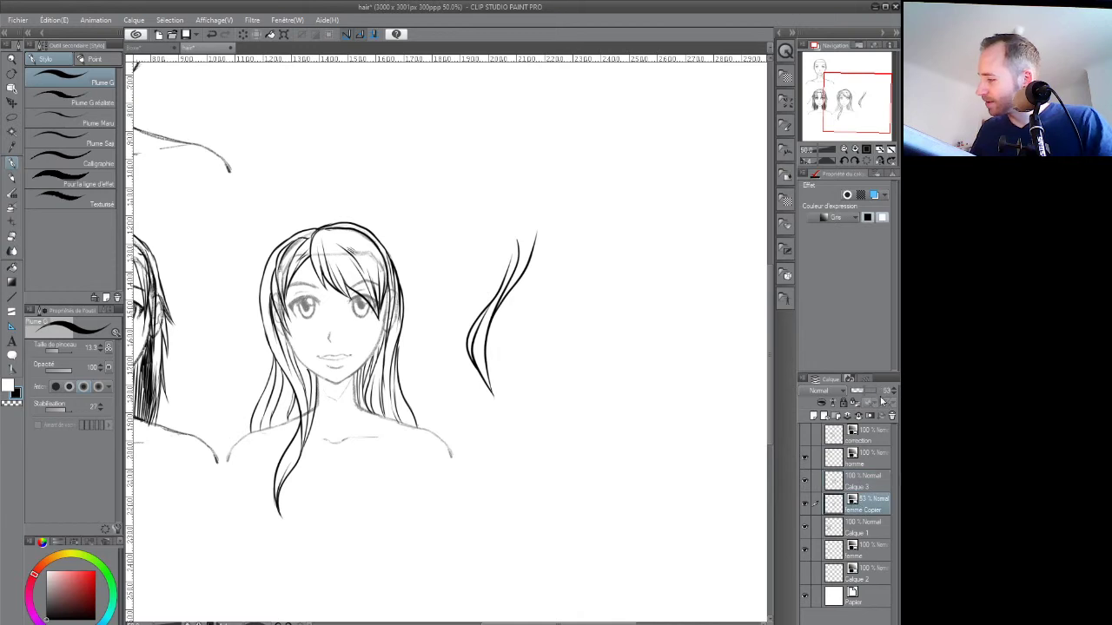
{"action": "left_click", "coordinate": [873, 390]}
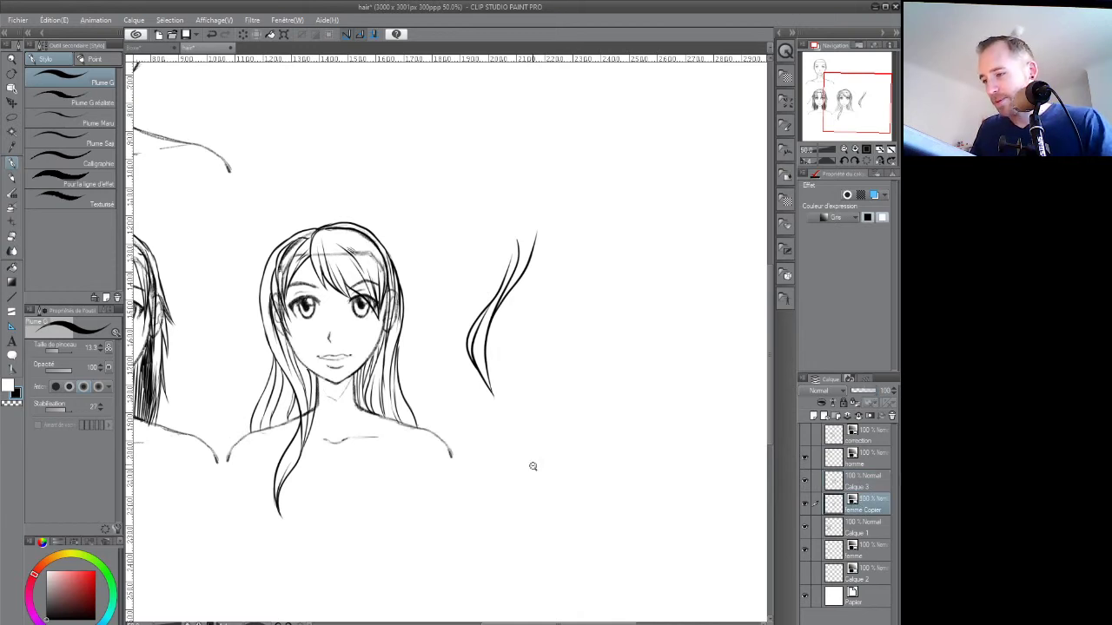
{"action": "scroll", "coordinate": [532, 466], "scroll_direction": "down", "scroll_amount": 1}
{"action": "left_click_drag", "start_coordinate": [883, 392], "coordinate": [871, 393]}
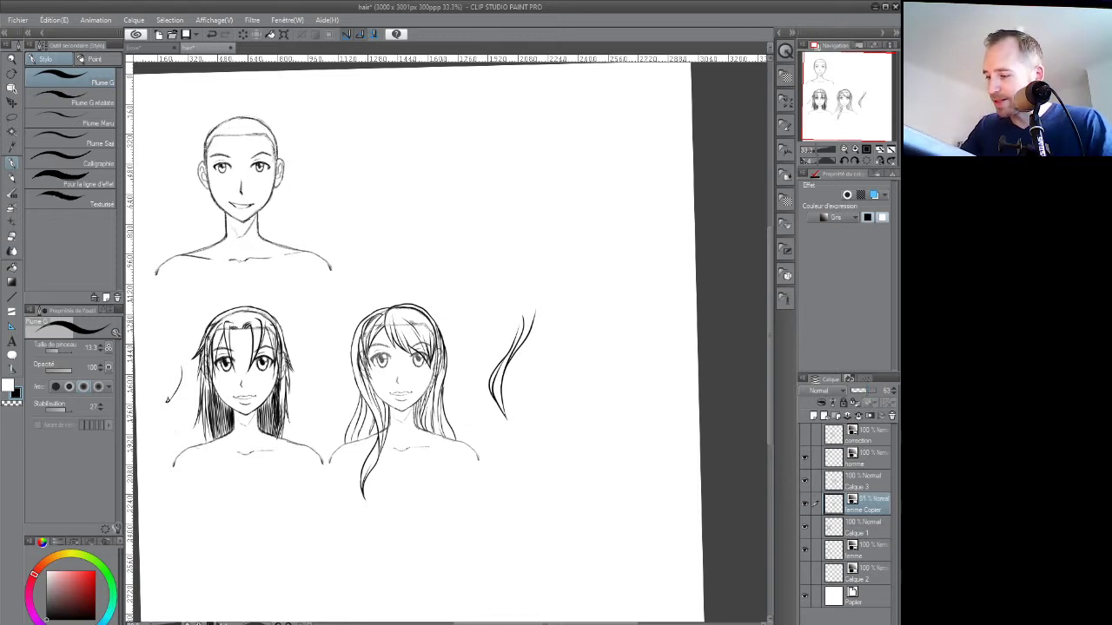
Lower the opacity of the first woman's sketch layer, femme, to 70%
{"action": "left_click", "coordinate": [864, 546]}
{"action": "left_click_drag", "start_coordinate": [882, 393], "coordinate": [869, 395]}
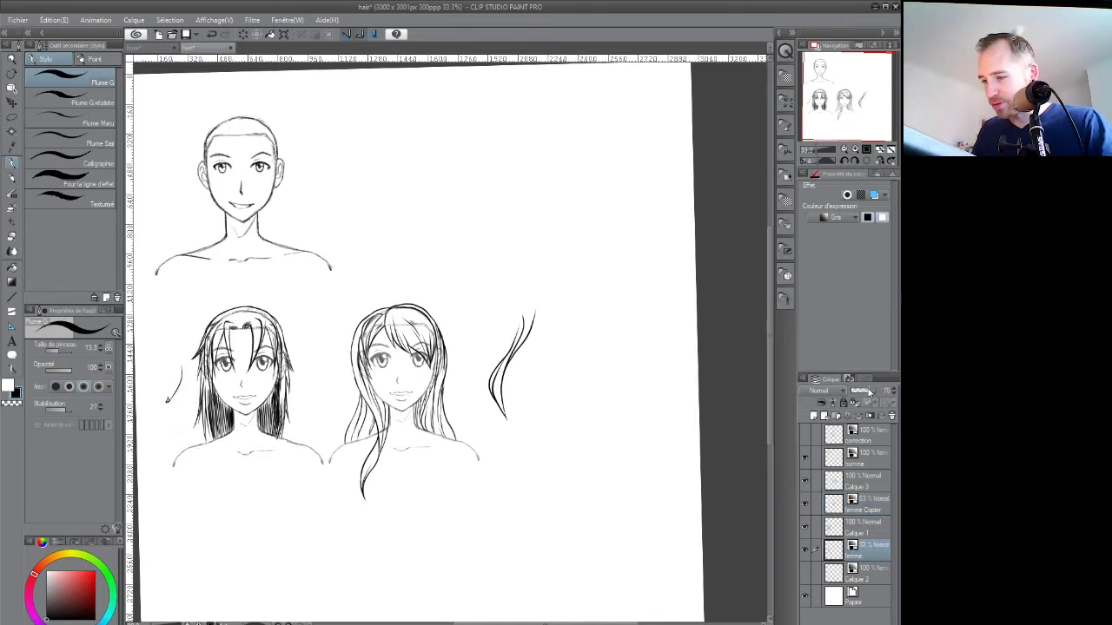
Check which drawing Calque 3 holds, erase the example lock beside the second woman on it, and straighten the canvas rotation
{"action": "left_click", "coordinate": [862, 483]}
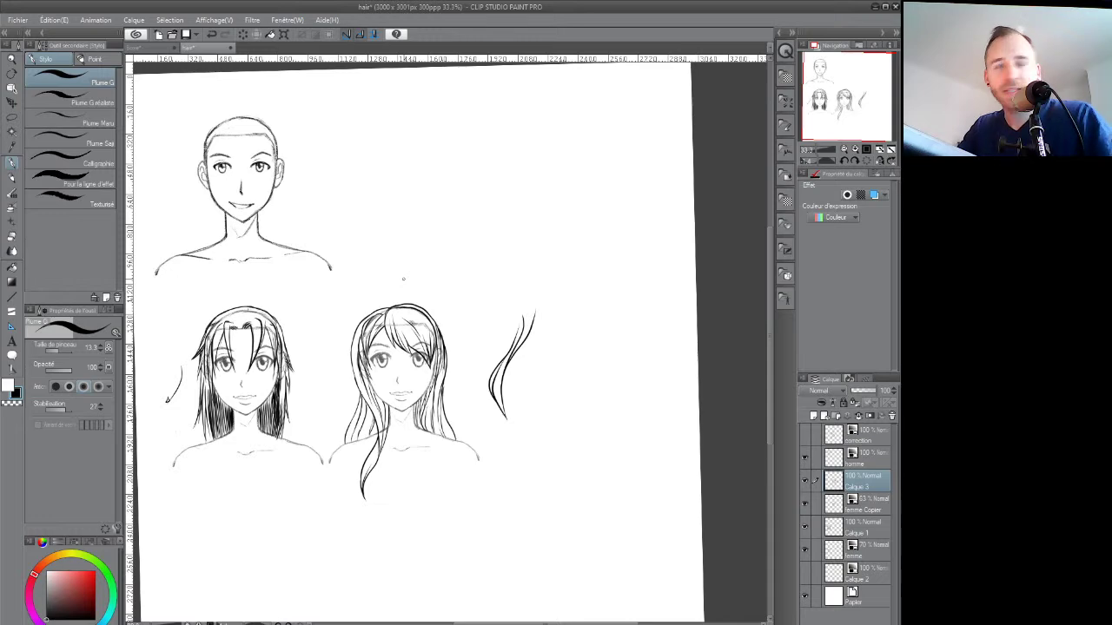
{"action": "scroll", "coordinate": [445, 389], "scroll_direction": "up", "scroll_amount": 2}
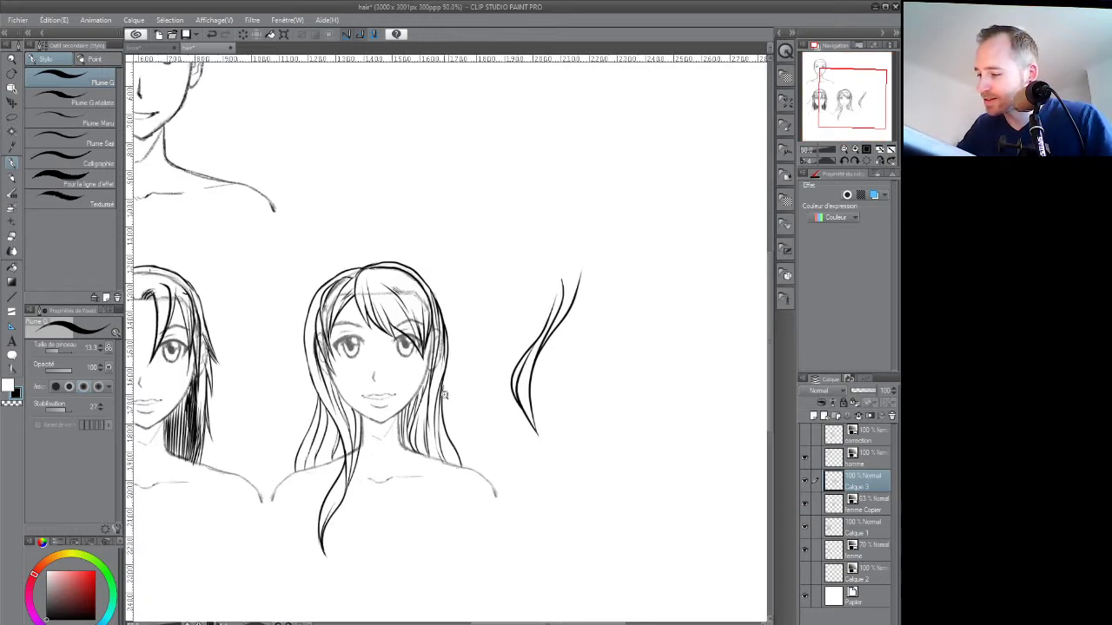
{"action": "left_click", "coordinate": [804, 481]}
{"action": "left_click", "coordinate": [804, 481]}
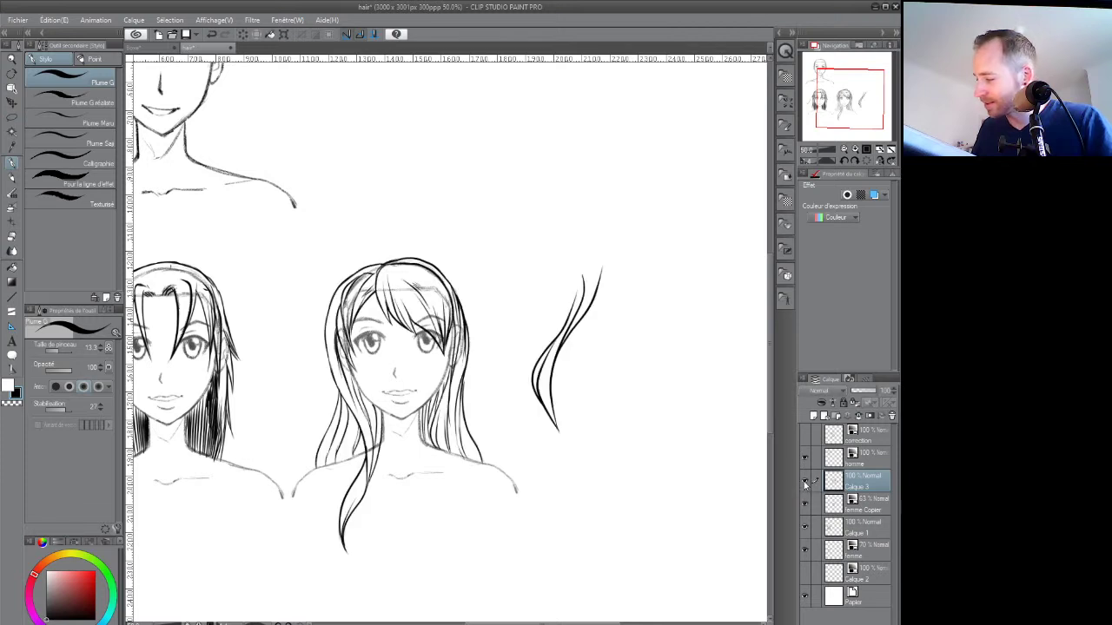
{"action": "left_click", "coordinate": [804, 483]}
{"action": "left_click", "coordinate": [804, 483]}
{"action": "left_click_drag", "start_coordinate": [695, 506], "coordinate": [676, 509]}
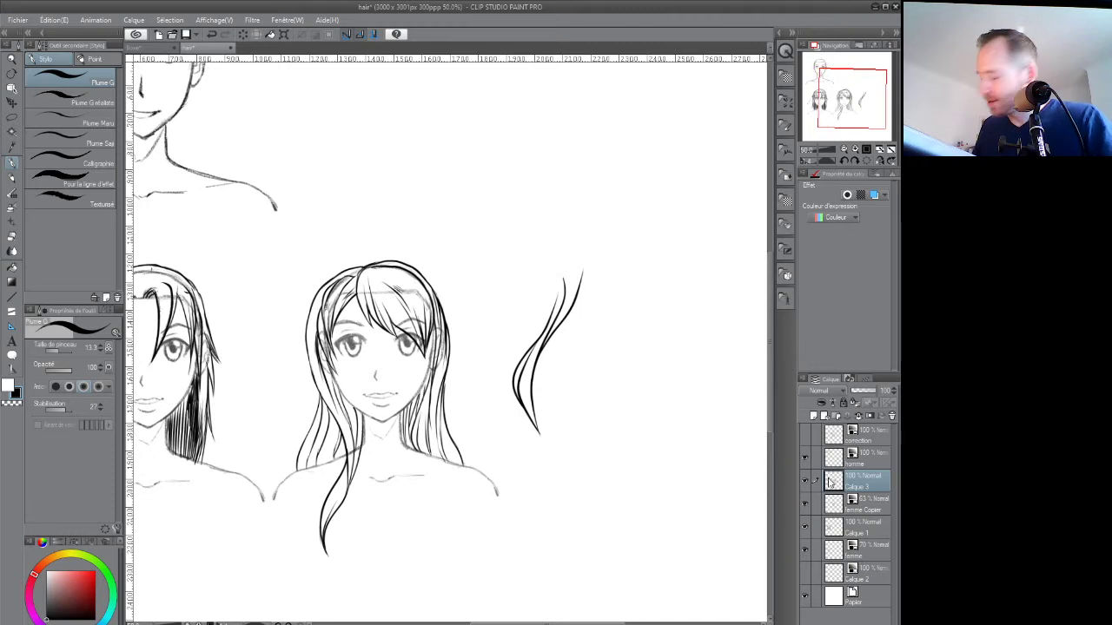
{"action": "key", "text": "e"}
{"action": "mouse_move", "coordinate": [568, 340]}
{"action": "left_mouse_down"}
{"action": "mouse_move", "coordinate": [512, 388]}
{"action": "mouse_move", "coordinate": [532, 425]}
{"action": "mouse_move", "coordinate": [514, 364]}
{"action": "mouse_move", "coordinate": [531, 399]}
{"action": "mouse_move", "coordinate": [577, 285]}
{"action": "left_mouse_up"}
{"action": "scroll", "coordinate": [514, 414], "scroll_direction": "down", "scroll_amount": 1}
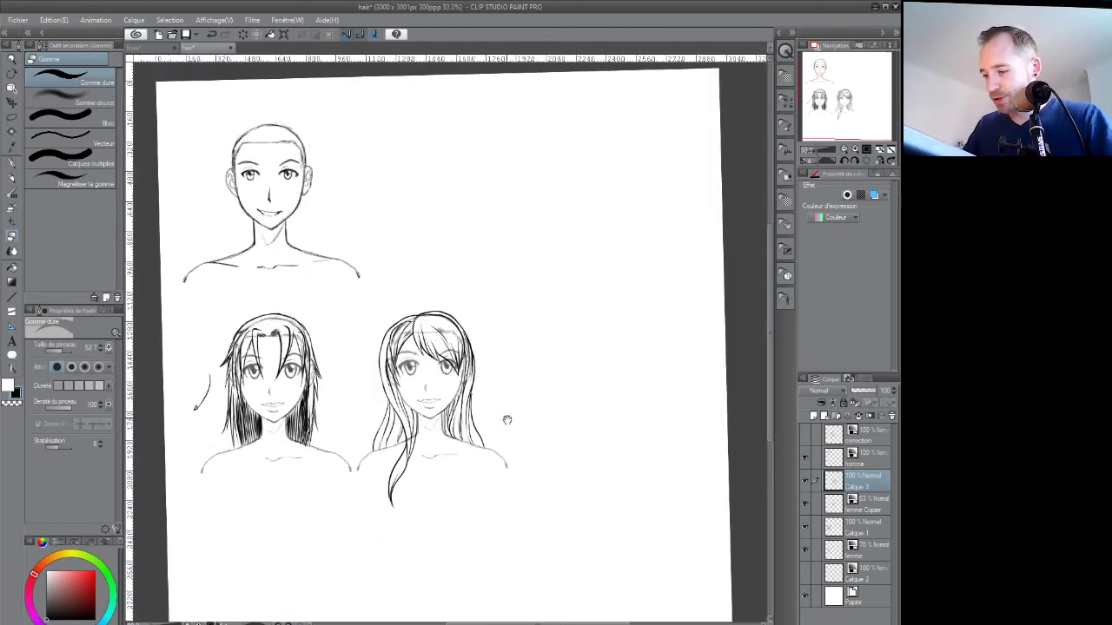
{"action": "key", "text": "r"}
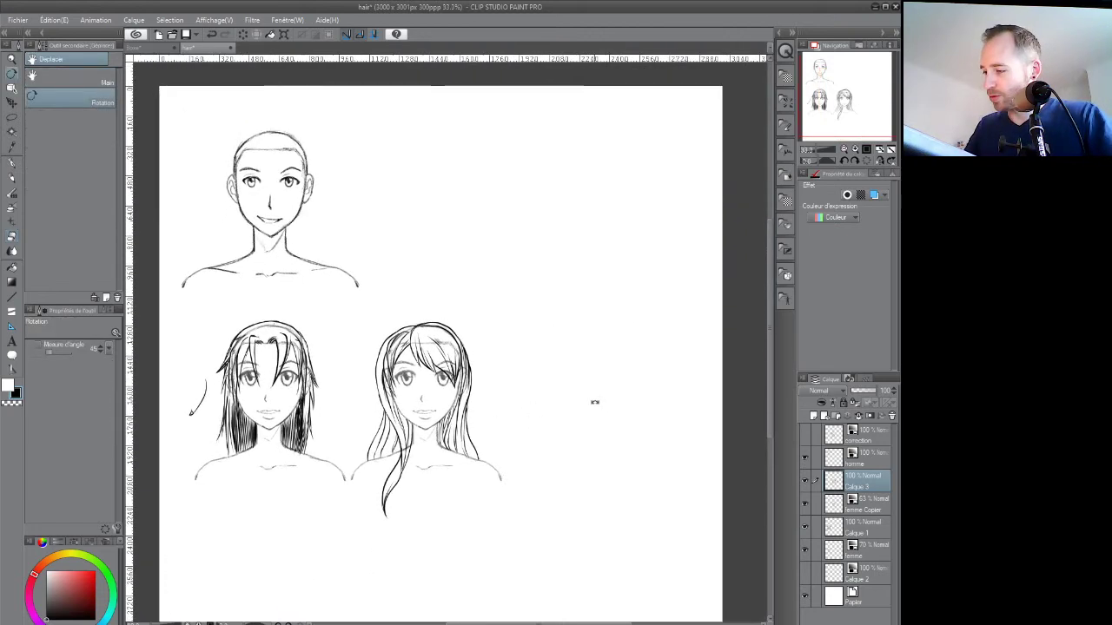
{"action": "key", "text": "e"}
{"action": "left_click_drag", "start_coordinate": [429, 396], "coordinate": [465, 445]}
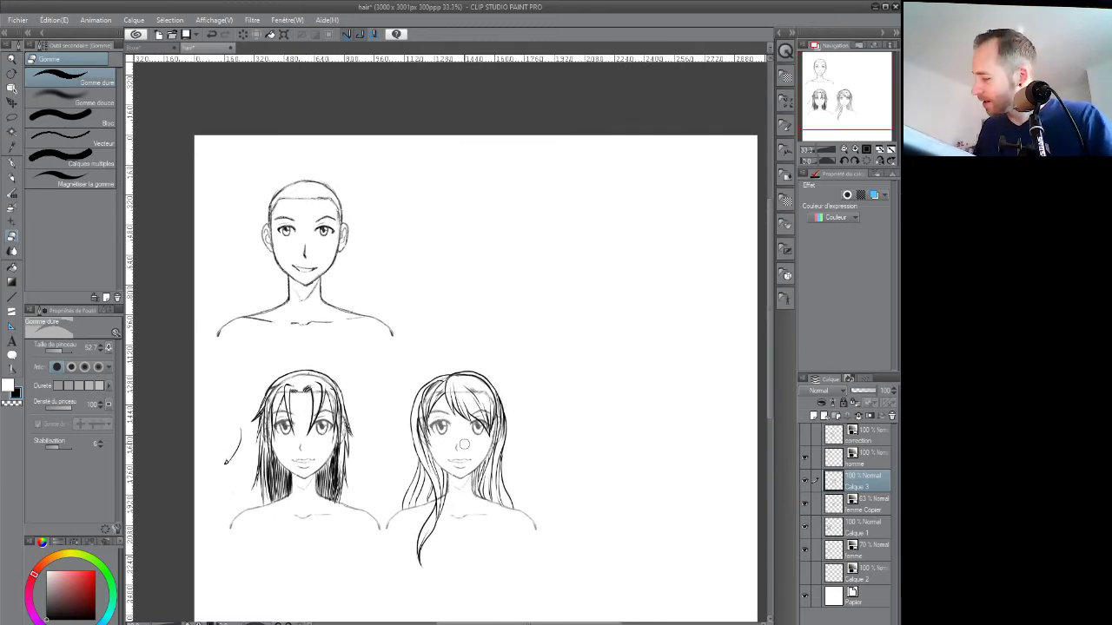
Show the correction layer and move its sketches to the empty upper-right corner of the page
{"action": "left_click", "coordinate": [860, 460]}
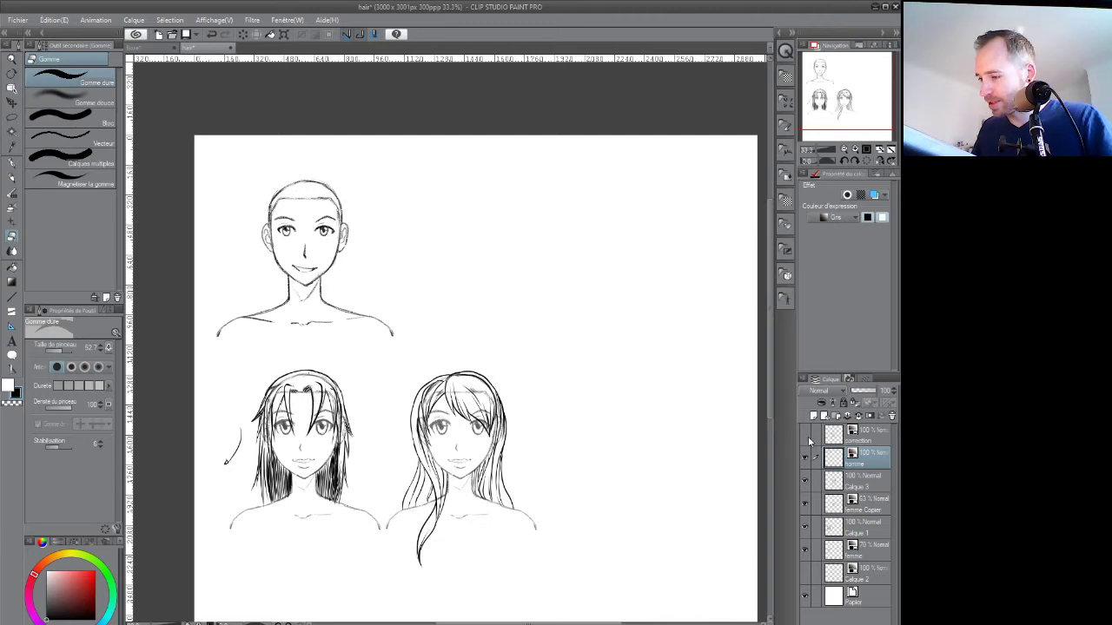
{"action": "left_click", "coordinate": [855, 437]}
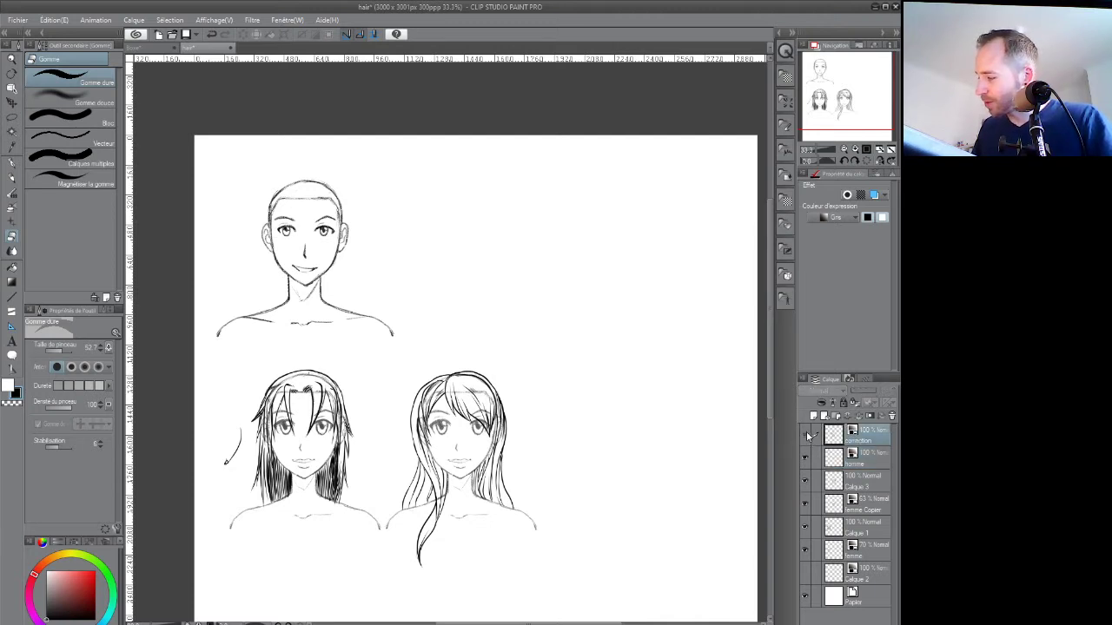
{"action": "left_click", "coordinate": [807, 435]}
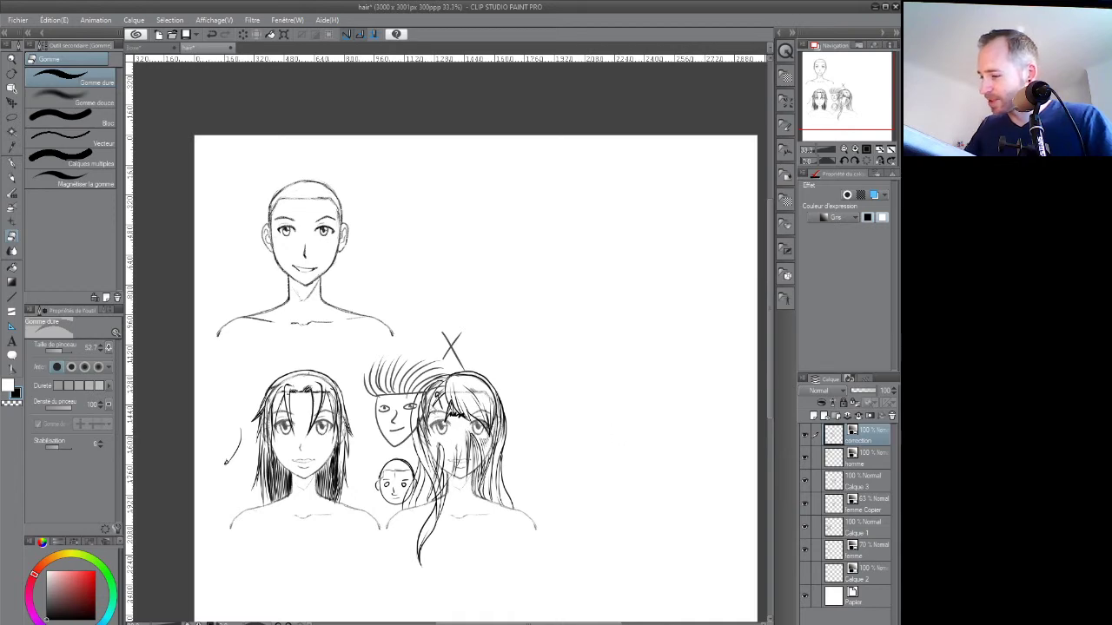
{"action": "mouse_move", "coordinate": [410, 397]}
{"action": "left_mouse_down"}
{"action": "mouse_move", "coordinate": [537, 278]}
{"action": "mouse_move", "coordinate": [650, 243]}
{"action": "mouse_move", "coordinate": [671, 223]}
{"action": "left_mouse_up"}
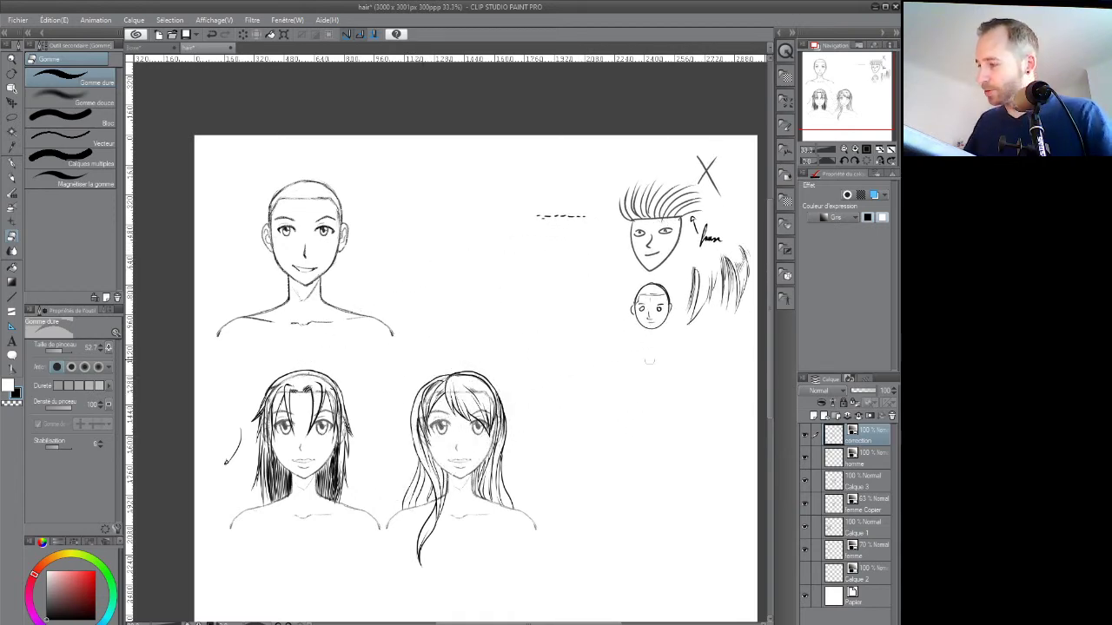
Erase the stray dashed line beside the example faces on the correction layer
{"action": "scroll", "coordinate": [633, 342], "scroll_direction": "up", "scroll_amount": 1}
{"action": "left_click_drag", "start_coordinate": [644, 381], "coordinate": [548, 444]}
{"action": "left_click_drag", "start_coordinate": [398, 212], "coordinate": [461, 213]}
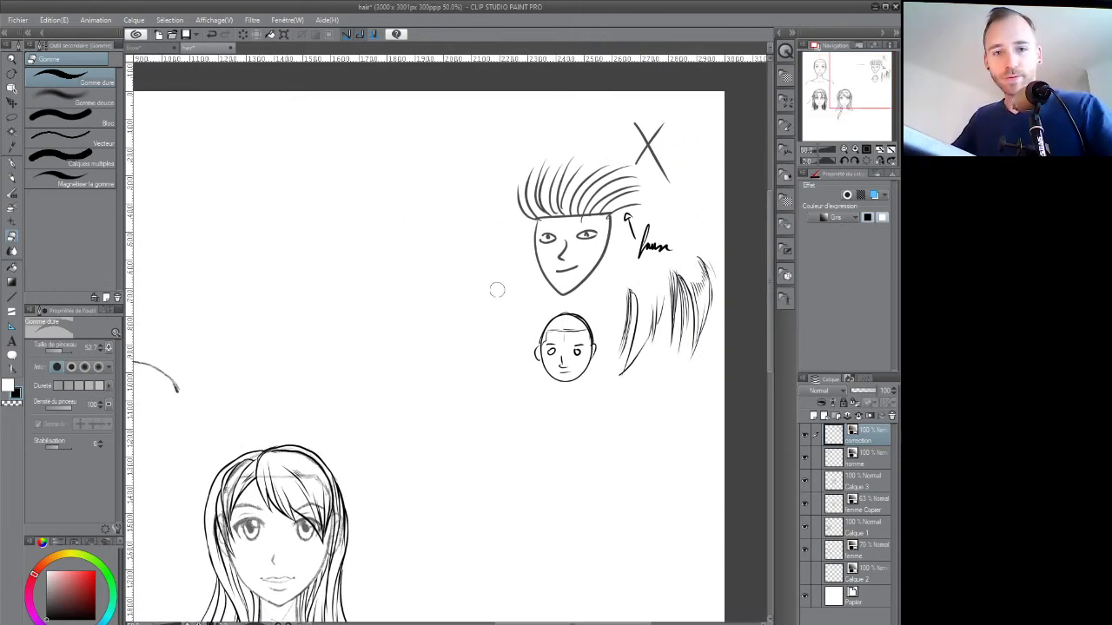
Ink a simple example face with a pointed chin, dot eyes, brows, nose, mouth and ears beside the swept-up-hair face
{"action": "key", "text": "p"}
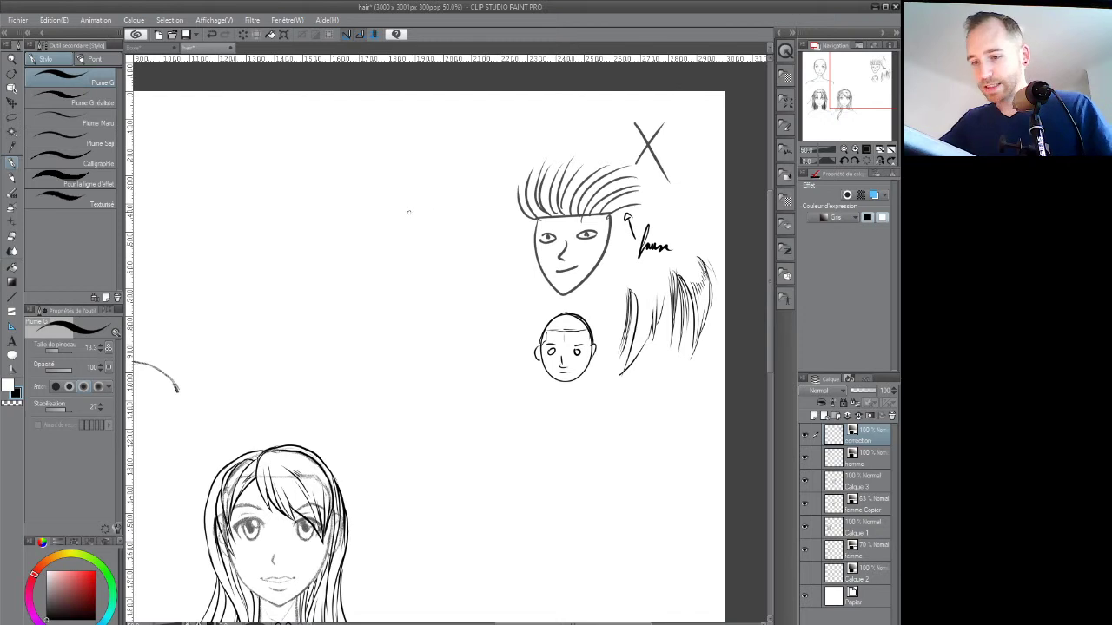
{"action": "mouse_move", "coordinate": [384, 219]}
{"action": "left_mouse_down"}
{"action": "mouse_move", "coordinate": [396, 276]}
{"action": "mouse_move", "coordinate": [424, 292]}
{"action": "mouse_move", "coordinate": [446, 266]}
{"action": "mouse_move", "coordinate": [454, 217]}
{"action": "left_mouse_up"}
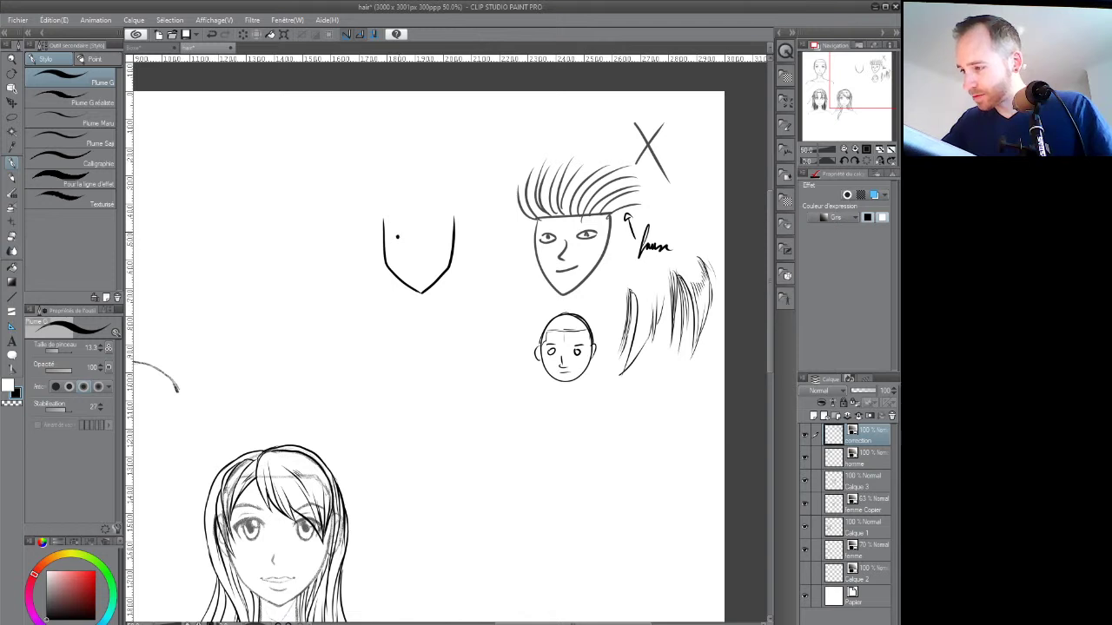
{"action": "left_click", "coordinate": [437, 235]}
{"action": "mouse_move", "coordinate": [419, 240]}
{"action": "left_mouse_down"}
{"action": "mouse_move", "coordinate": [428, 273]}
{"action": "mouse_move", "coordinate": [380, 225]}
{"action": "left_mouse_up"}
{"action": "mouse_move", "coordinate": [455, 252]}
{"action": "left_mouse_down"}
{"action": "mouse_move", "coordinate": [458, 226]}
{"action": "mouse_move", "coordinate": [406, 224]}
{"action": "mouse_move", "coordinate": [442, 224]}
{"action": "mouse_move", "coordinate": [450, 247]}
{"action": "left_mouse_up"}
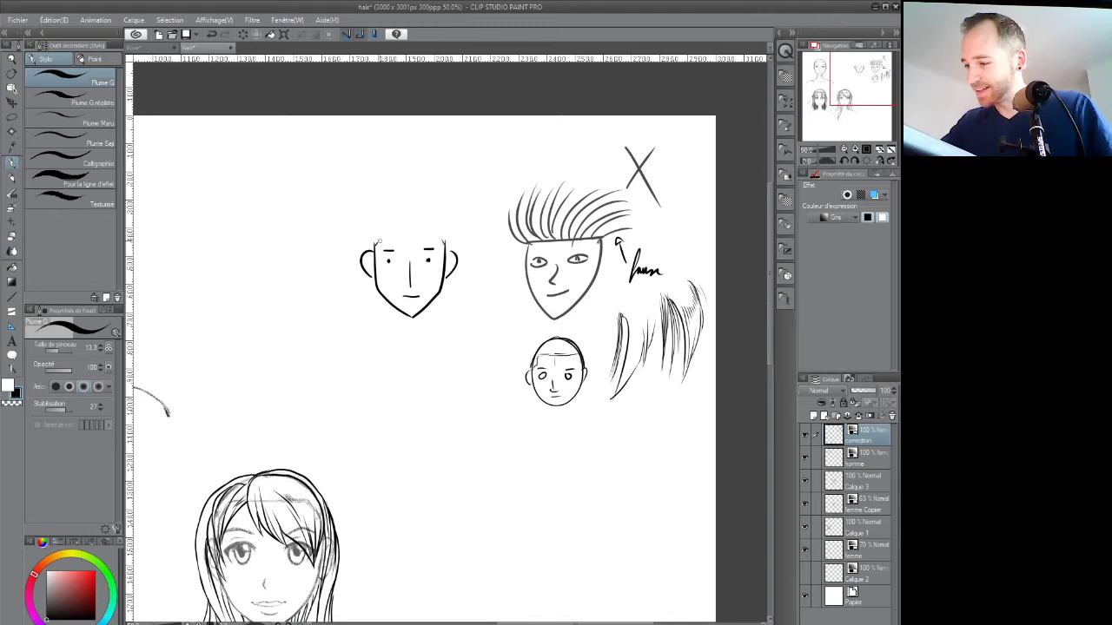
Extend the example face's temples, add a straight hairline with a row of triangular spikes, and erase the line beneath them
{"action": "left_click_drag", "start_coordinate": [373, 253], "coordinate": [374, 232]}
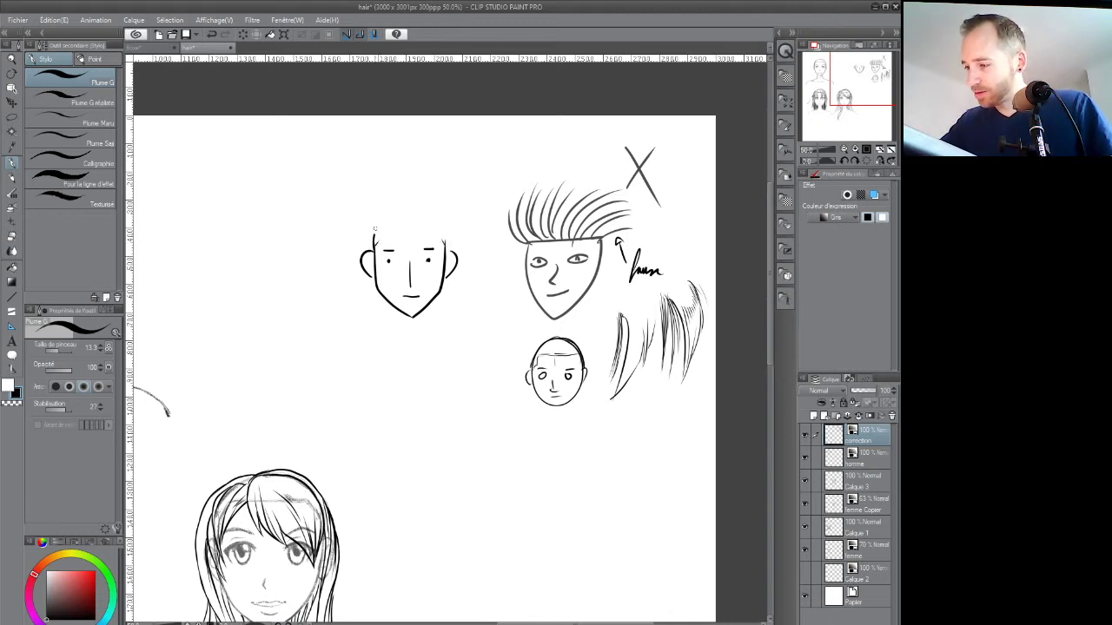
{"action": "left_click_drag", "start_coordinate": [446, 252], "coordinate": [445, 232]}
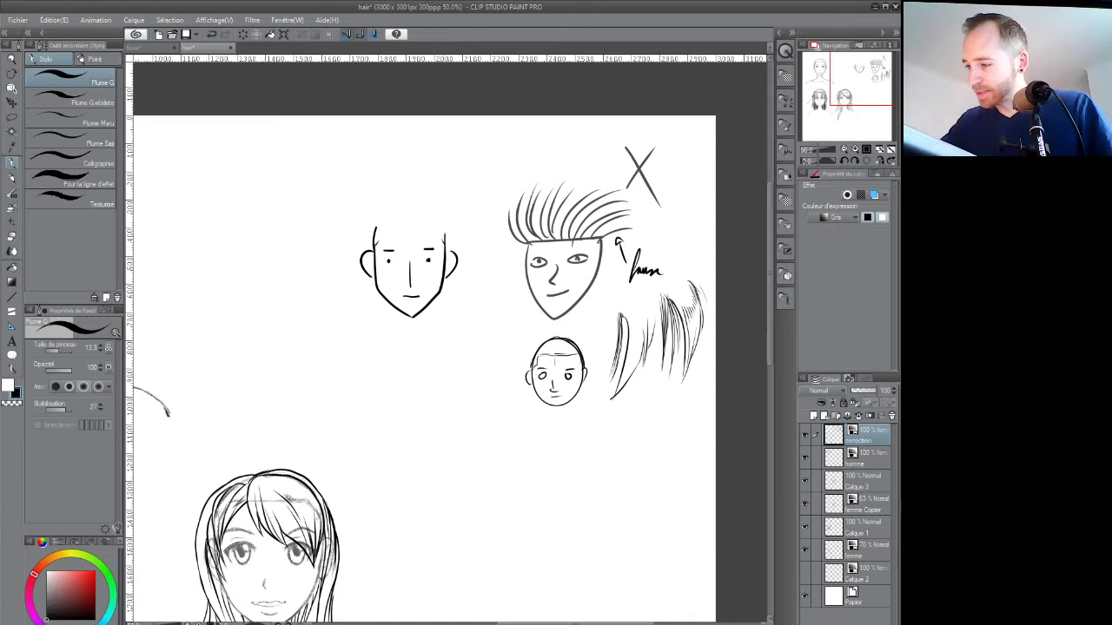
{"action": "left_click_drag", "start_coordinate": [374, 237], "coordinate": [444, 233]}
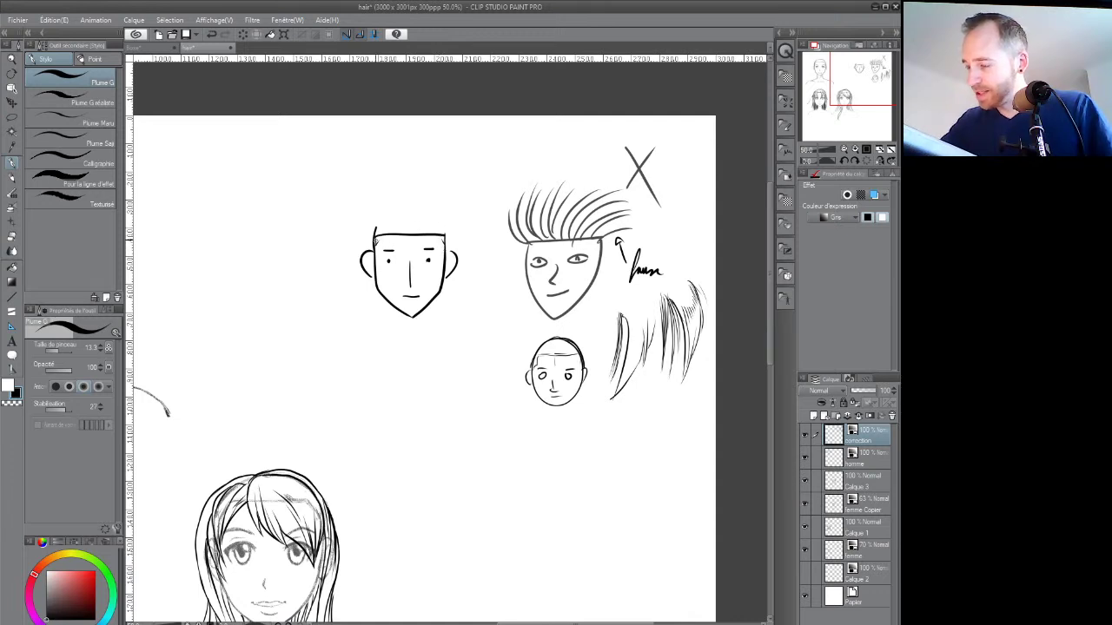
{"action": "mouse_move", "coordinate": [374, 236]}
{"action": "left_mouse_down"}
{"action": "mouse_move", "coordinate": [388, 215]}
{"action": "mouse_move", "coordinate": [396, 243]}
{"action": "mouse_move", "coordinate": [413, 221]}
{"action": "mouse_move", "coordinate": [421, 241]}
{"action": "mouse_move", "coordinate": [434, 205]}
{"action": "mouse_move", "coordinate": [439, 233]}
{"action": "mouse_move", "coordinate": [449, 205]}
{"action": "mouse_move", "coordinate": [447, 236]}
{"action": "left_mouse_up"}
{"action": "key", "text": "e"}
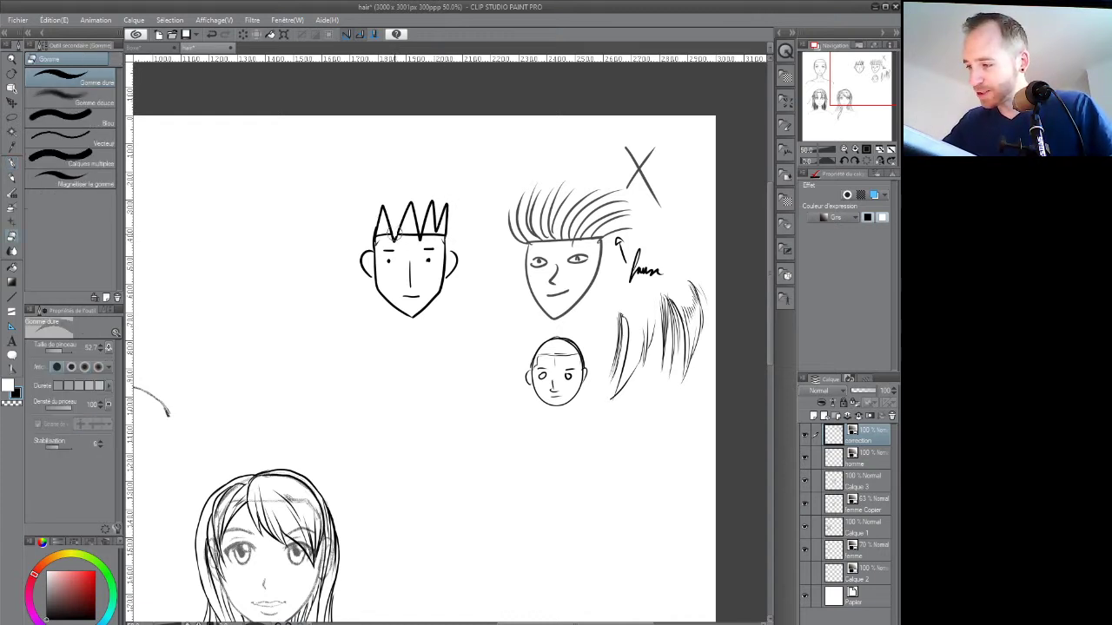
{"action": "left_click_drag", "start_coordinate": [401, 235], "coordinate": [410, 235]}
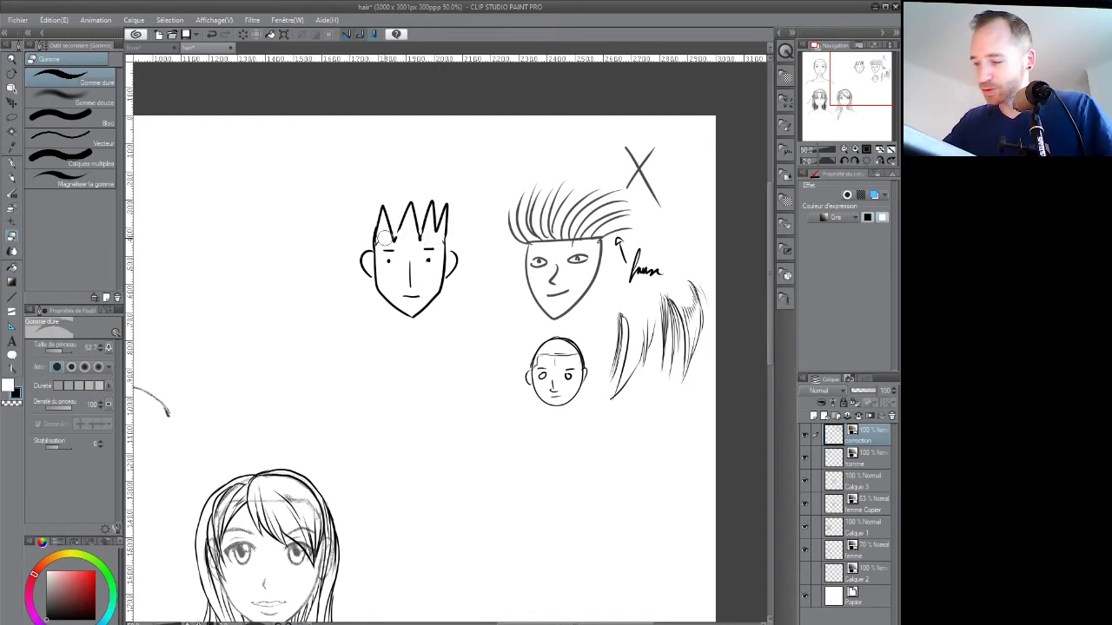
Add a neck to the spiky-haired example face and draw its straight hairline and skull curve through the spikes
{"action": "key", "text": "p"}
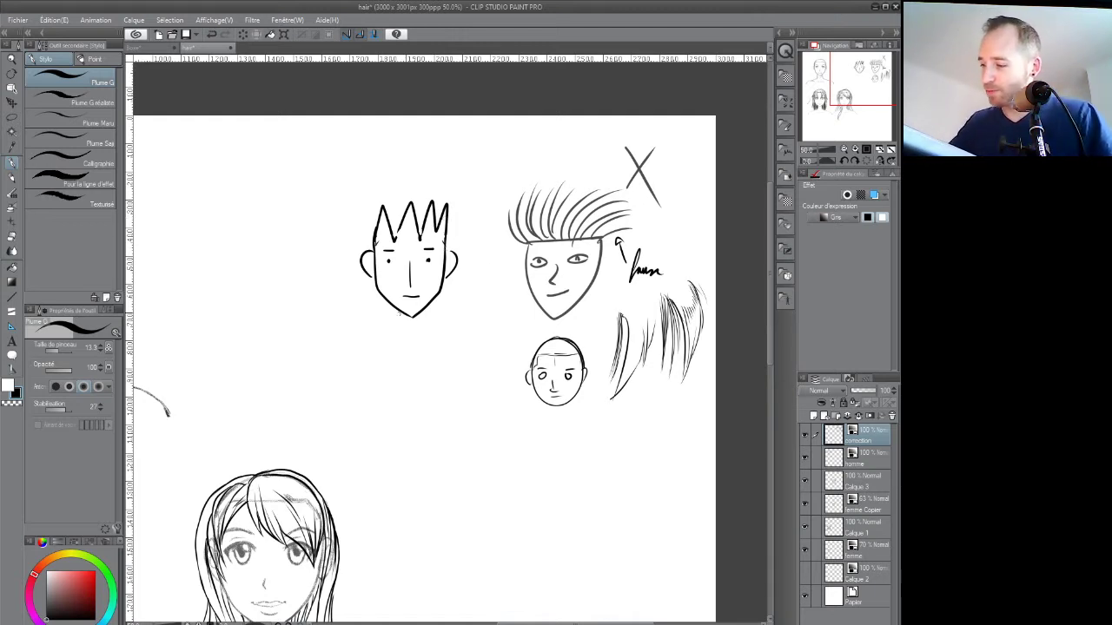
{"action": "mouse_move", "coordinate": [397, 309]}
{"action": "left_mouse_down"}
{"action": "mouse_move", "coordinate": [397, 330]}
{"action": "mouse_move", "coordinate": [422, 324]}
{"action": "left_mouse_up"}
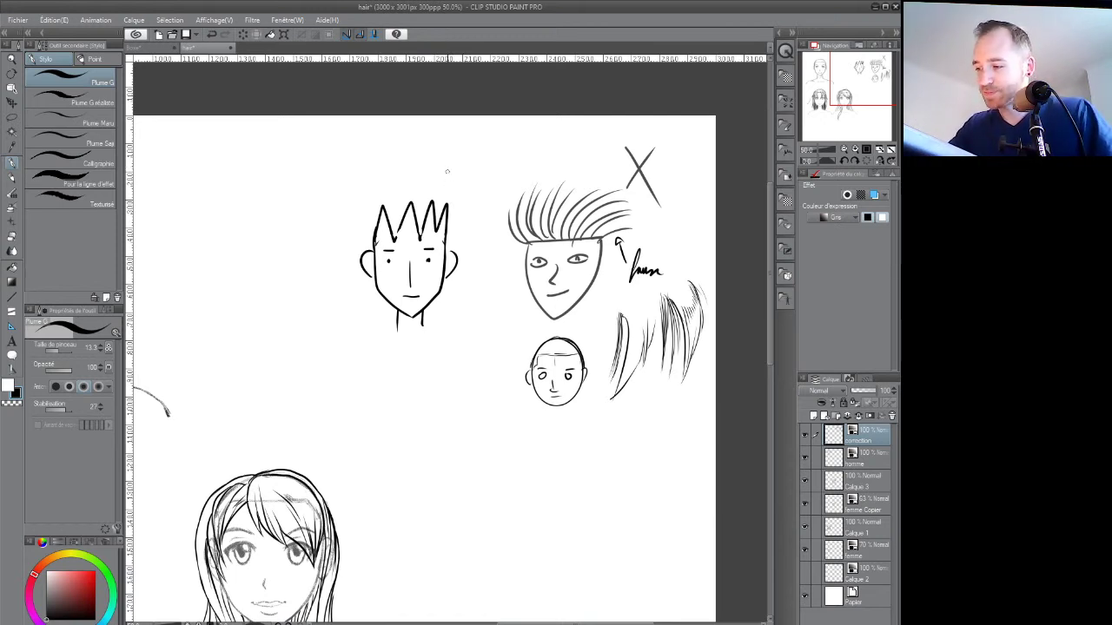
{"action": "left_click_drag", "start_coordinate": [374, 288], "coordinate": [399, 309]}
{"action": "left_click_drag", "start_coordinate": [400, 252], "coordinate": [464, 250]}
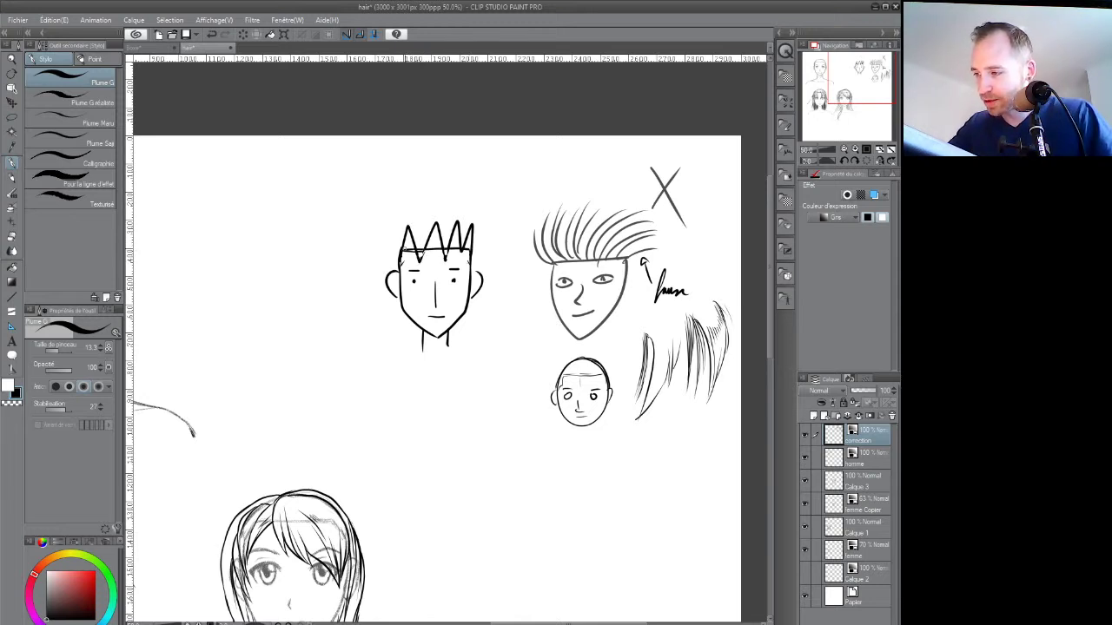
{"action": "mouse_move", "coordinate": [402, 250]}
{"action": "left_mouse_down"}
{"action": "mouse_move", "coordinate": [431, 231]}
{"action": "mouse_move", "coordinate": [457, 233]}
{"action": "mouse_move", "coordinate": [471, 252]}
{"action": "left_mouse_up"}
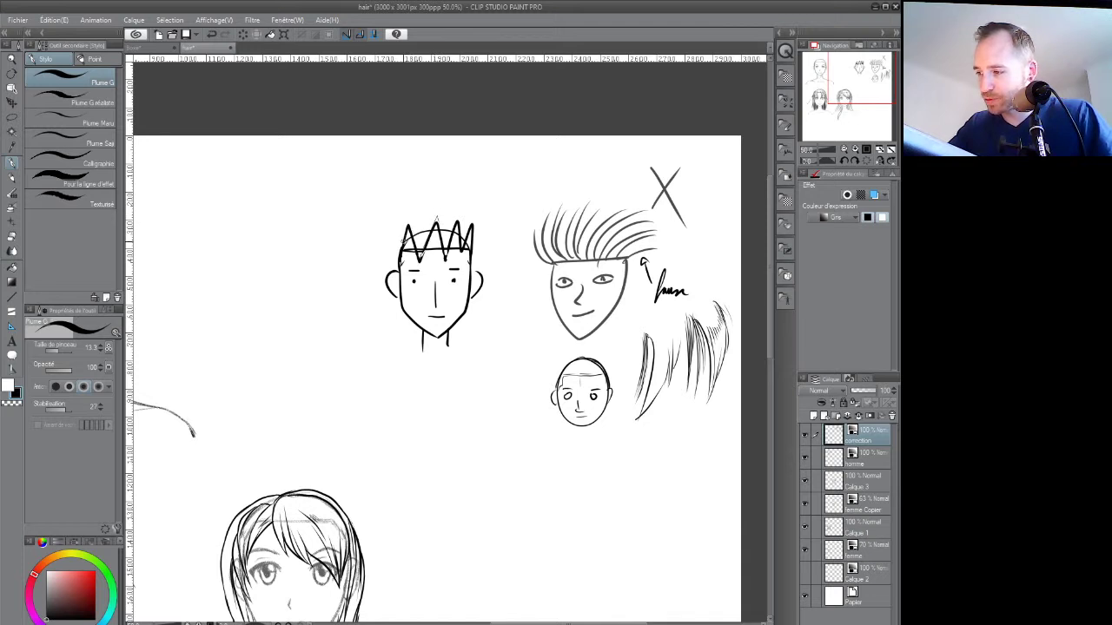
Reduce the pen's stabilisation and fill the example face's hair spikes with solid black
{"action": "mouse_move", "coordinate": [437, 219]}
{"action": "left_mouse_down"}
{"action": "mouse_move", "coordinate": [404, 248]}
{"action": "mouse_move", "coordinate": [408, 233]}
{"action": "mouse_move", "coordinate": [405, 250]}
{"action": "mouse_move", "coordinate": [445, 256]}
{"action": "mouse_move", "coordinate": [433, 224]}
{"action": "mouse_move", "coordinate": [442, 243]}
{"action": "mouse_move", "coordinate": [458, 221]}
{"action": "mouse_move", "coordinate": [471, 235]}
{"action": "left_mouse_up"}
{"action": "left_click", "coordinate": [59, 410]}
{"action": "left_click_drag", "start_coordinate": [470, 233], "coordinate": [474, 225]}
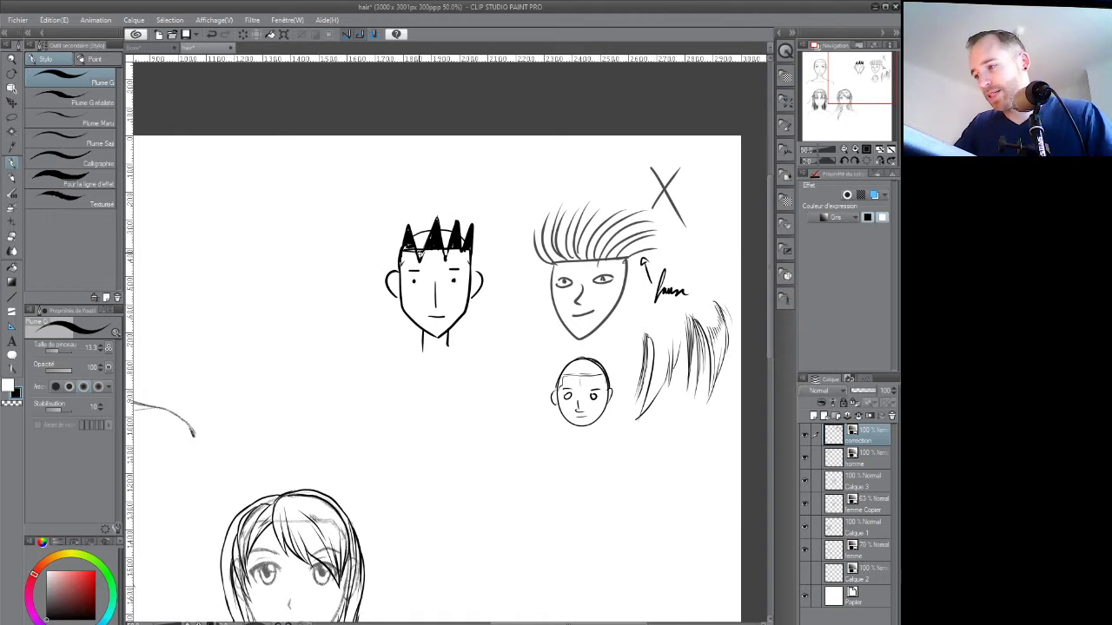
Draw arrows pointing to the spiky head's hairline and the gap between spikes, and mark the example wrong with an X
{"action": "left_click_drag", "start_coordinate": [380, 255], "coordinate": [411, 258]}
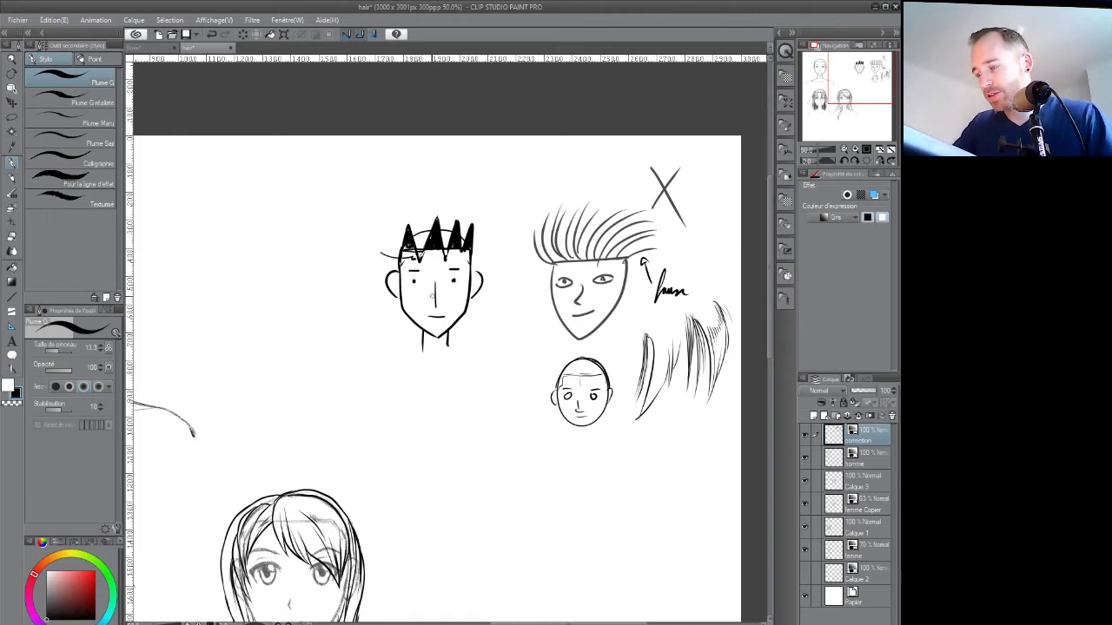
{"action": "left_click_drag", "start_coordinate": [417, 200], "coordinate": [422, 228]}
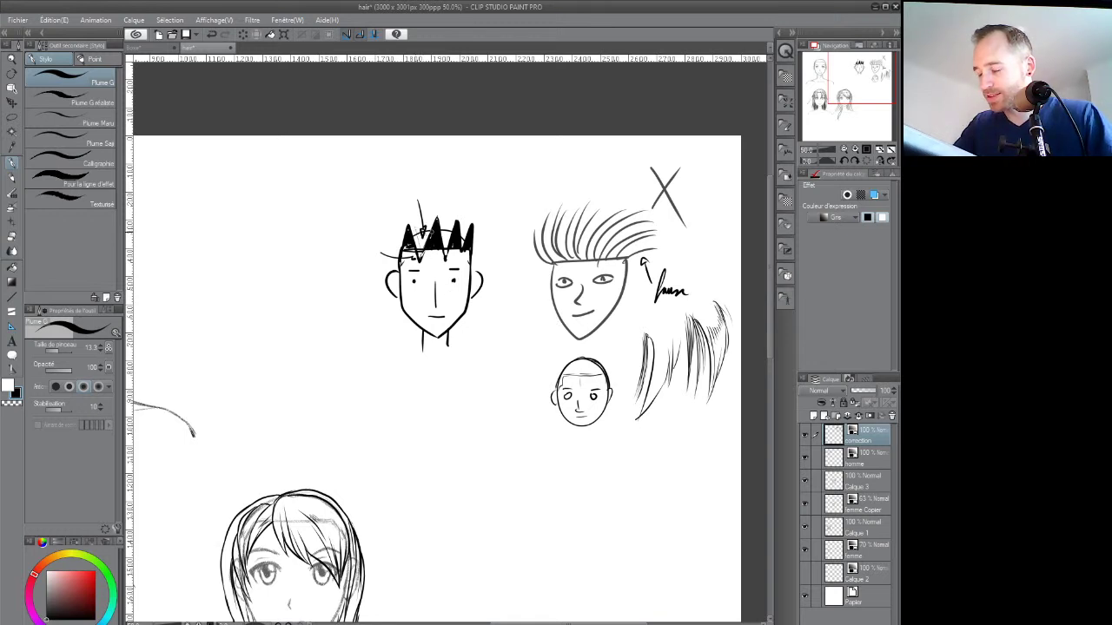
{"action": "mouse_move", "coordinate": [508, 215]}
{"action": "left_mouse_down"}
{"action": "mouse_move", "coordinate": [491, 240]}
{"action": "mouse_move", "coordinate": [509, 243]}
{"action": "left_mouse_up"}
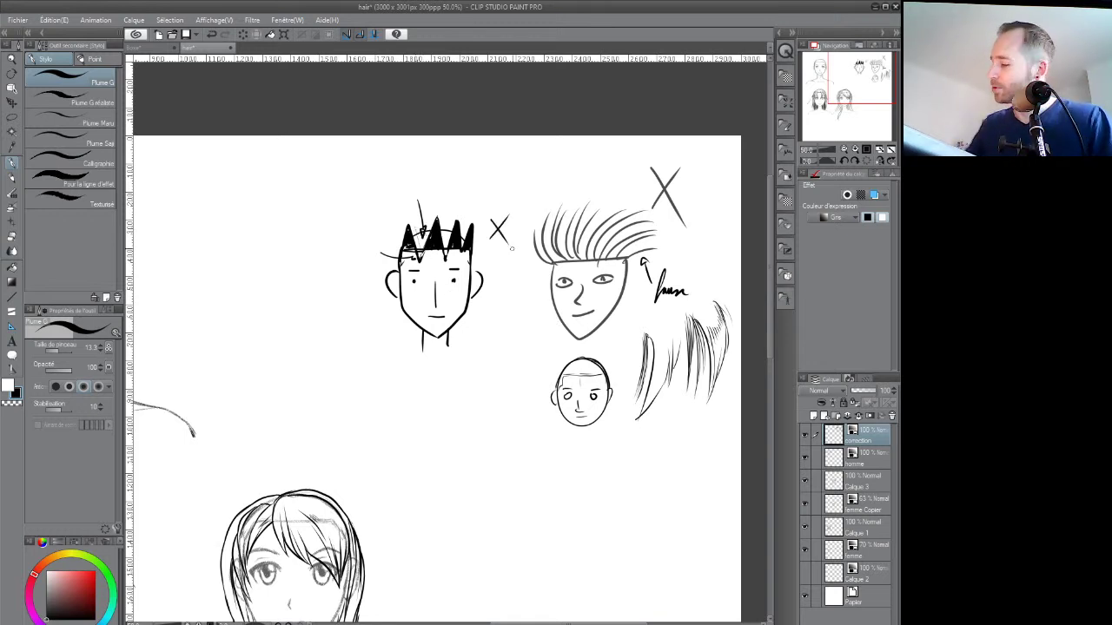
Hide the correction layer with the example faces
{"action": "left_click_drag", "start_coordinate": [514, 408], "coordinate": [526, 372]}
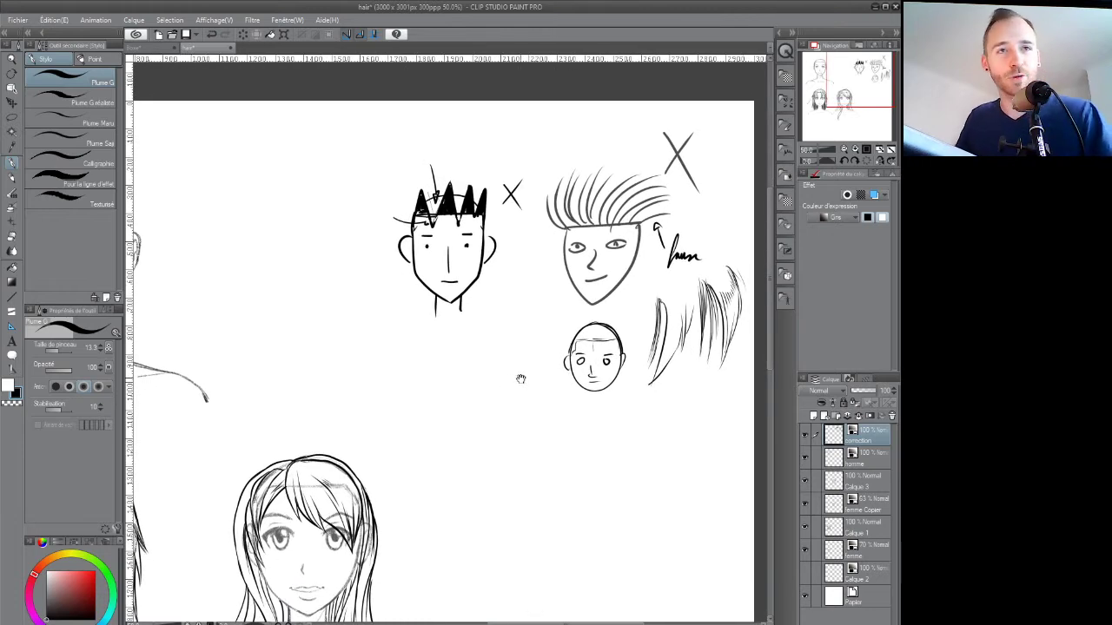
{"action": "left_click_drag", "start_coordinate": [422, 405], "coordinate": [496, 408]}
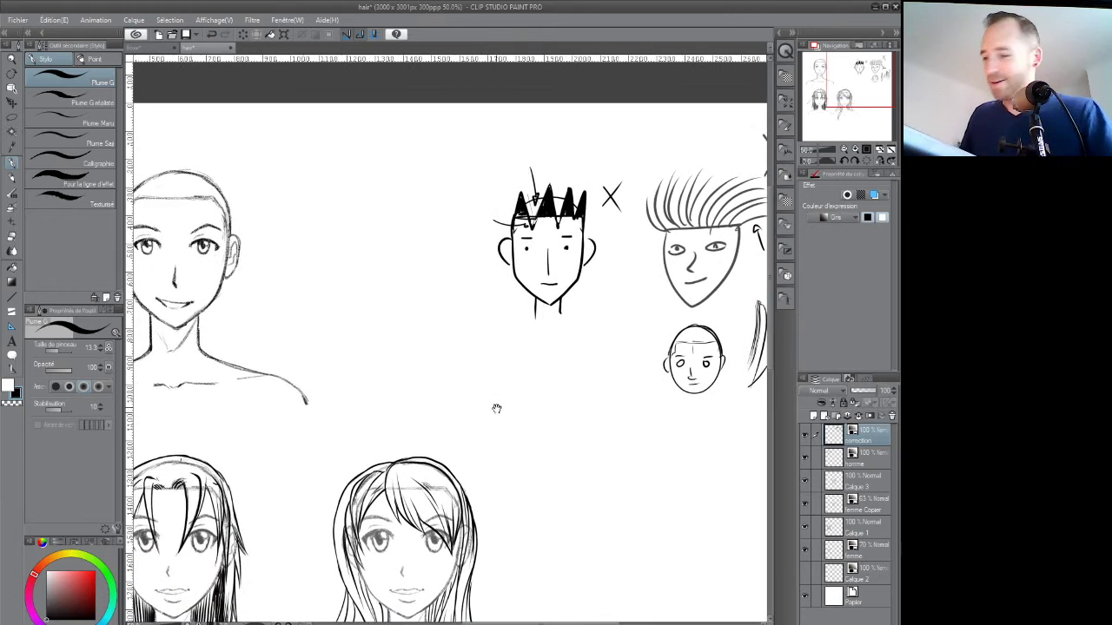
{"action": "left_click", "coordinate": [805, 436]}
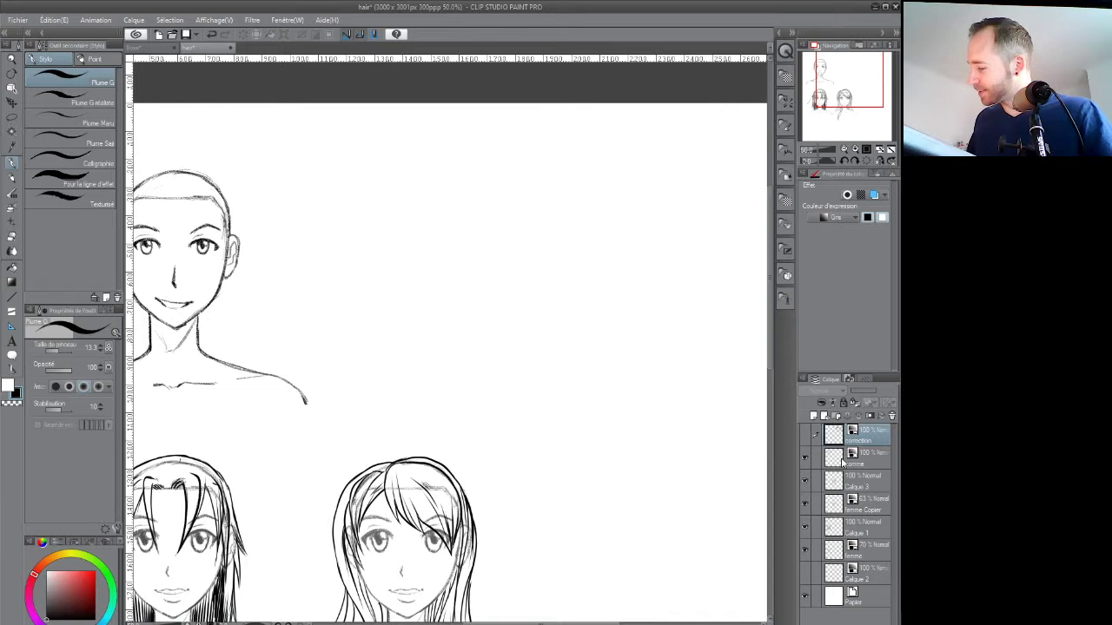
Lower the opacity of the male head's sketch layer and add a new raster layer above it for his hair
{"action": "left_click", "coordinate": [807, 459]}
{"action": "left_click", "coordinate": [805, 458]}
{"action": "left_click", "coordinate": [804, 458]}
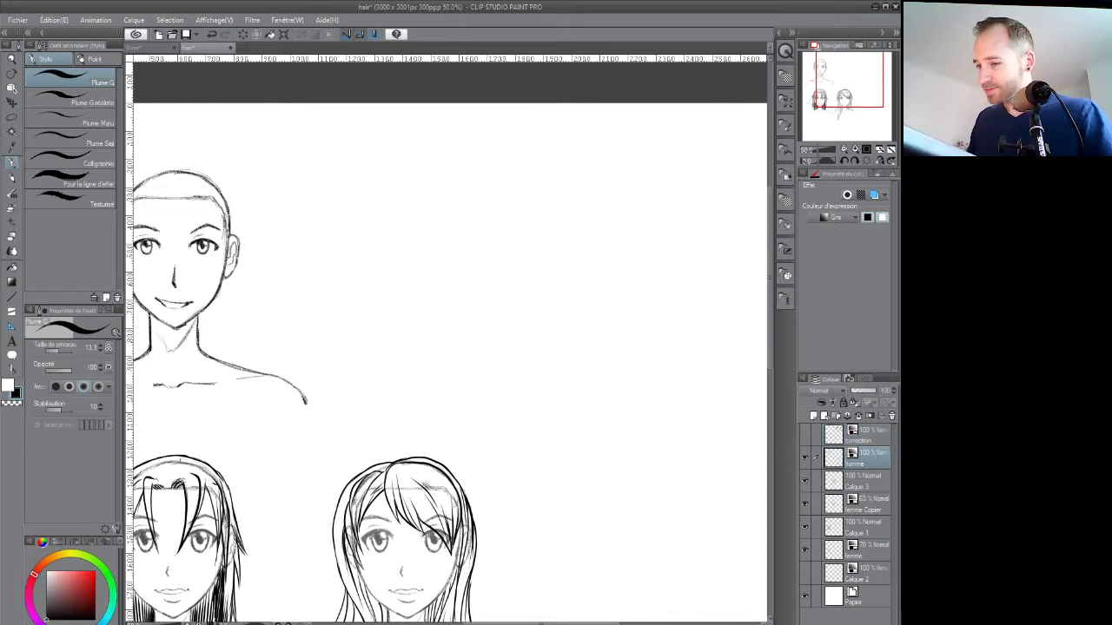
{"action": "left_click_drag", "start_coordinate": [400, 428], "coordinate": [514, 436]}
{"action": "left_click_drag", "start_coordinate": [880, 398], "coordinate": [867, 395]}
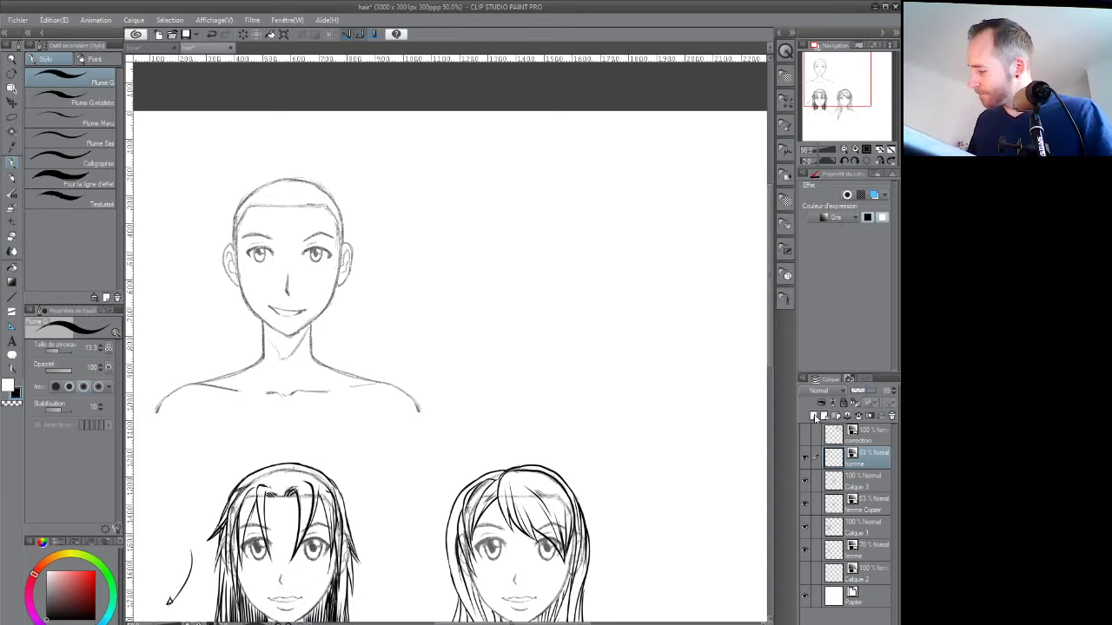
{"action": "left_click", "coordinate": [814, 416]}
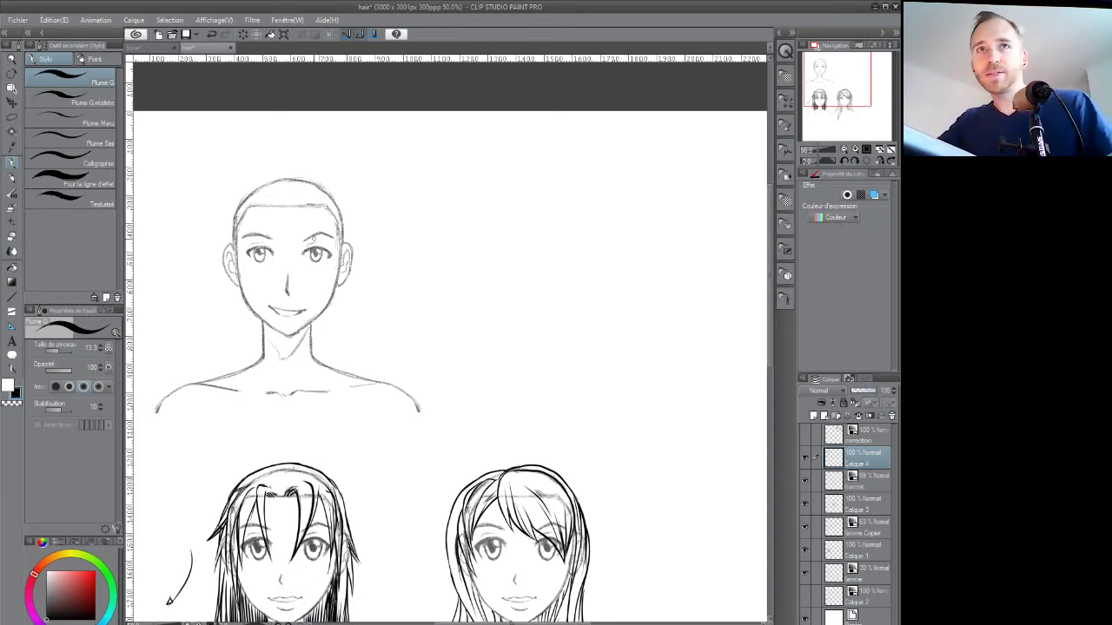
Draw pointed bangs falling from the hairline over both sides of the male head's forehead
{"action": "scroll", "coordinate": [314, 236], "scroll_direction": "up", "scroll_amount": 1}
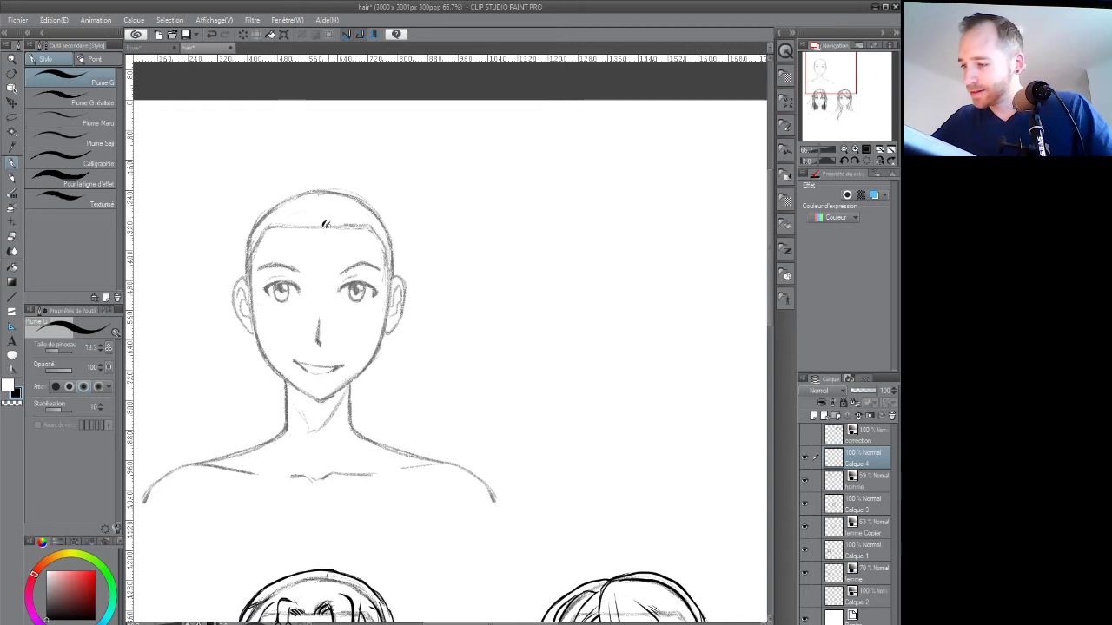
{"action": "mouse_move", "coordinate": [328, 224]}
{"action": "left_mouse_down"}
{"action": "mouse_move", "coordinate": [352, 269]}
{"action": "mouse_move", "coordinate": [348, 214]}
{"action": "left_mouse_up"}
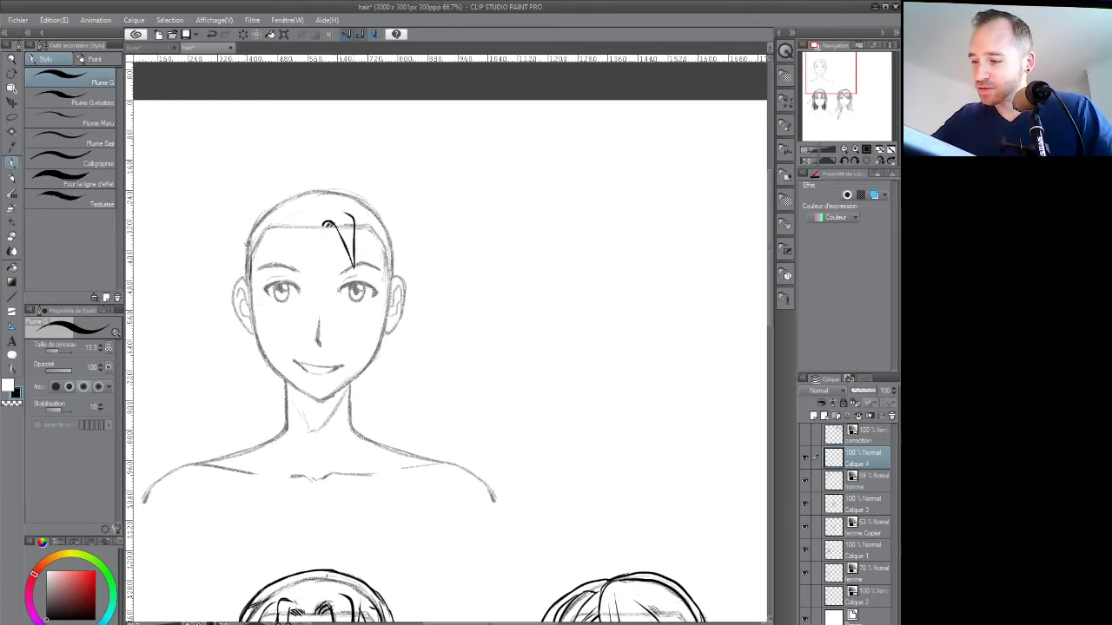
{"action": "mouse_move", "coordinate": [348, 213]}
{"action": "left_mouse_down"}
{"action": "mouse_move", "coordinate": [328, 216]}
{"action": "mouse_move", "coordinate": [382, 267]}
{"action": "mouse_move", "coordinate": [368, 210]}
{"action": "mouse_move", "coordinate": [413, 267]}
{"action": "mouse_move", "coordinate": [398, 222]}
{"action": "mouse_move", "coordinate": [356, 203]}
{"action": "left_mouse_up"}
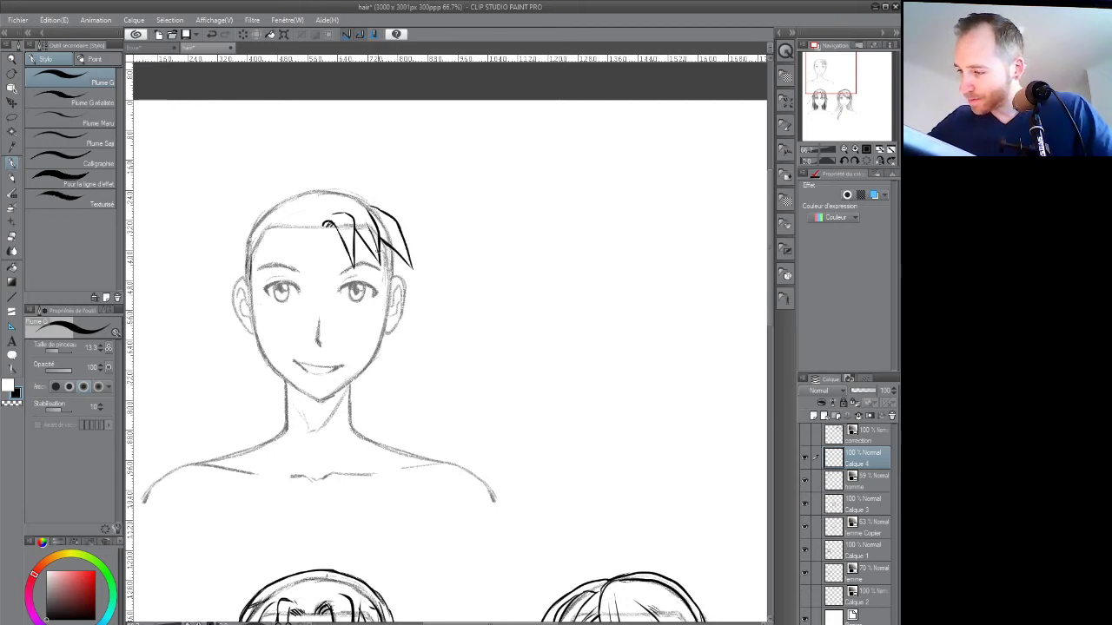
{"action": "left_click_drag", "start_coordinate": [319, 279], "coordinate": [368, 323]}
{"action": "mouse_move", "coordinate": [335, 262]}
{"action": "left_mouse_down"}
{"action": "mouse_move", "coordinate": [313, 306]}
{"action": "mouse_move", "coordinate": [316, 263]}
{"action": "mouse_move", "coordinate": [339, 258]}
{"action": "left_mouse_up"}
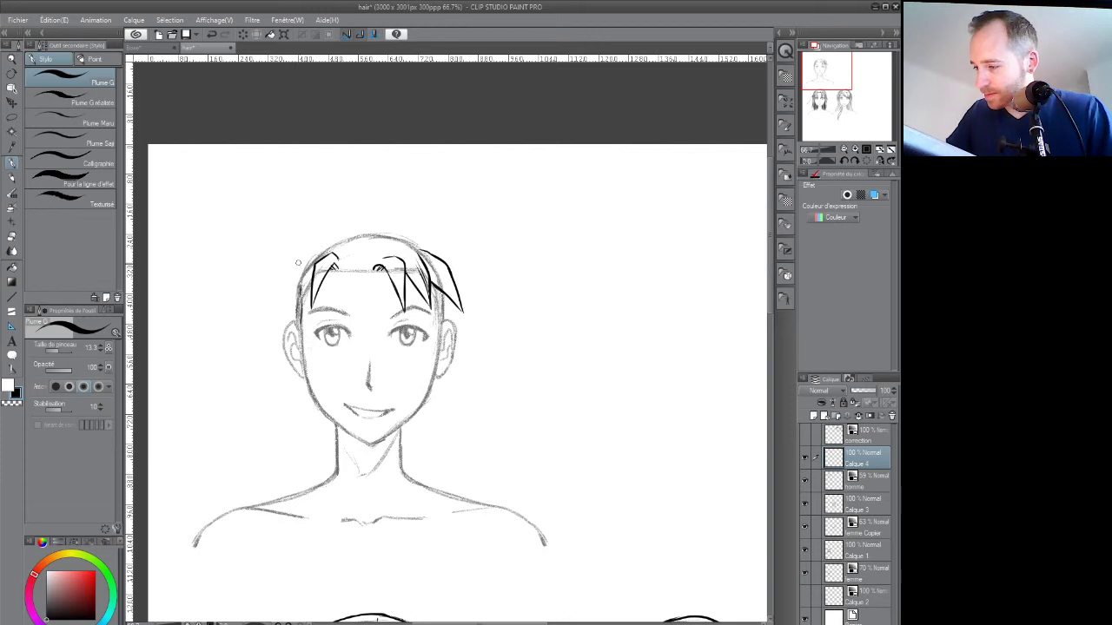
Draw large pointed hair spikes fanning out from both sides and the top of the male head
{"action": "mouse_move", "coordinate": [298, 279]}
{"action": "left_mouse_down"}
{"action": "mouse_move", "coordinate": [265, 264]}
{"action": "mouse_move", "coordinate": [310, 254]}
{"action": "mouse_move", "coordinate": [275, 250]}
{"action": "mouse_move", "coordinate": [248, 209]}
{"action": "mouse_move", "coordinate": [311, 217]}
{"action": "mouse_move", "coordinate": [339, 231]}
{"action": "left_mouse_up"}
{"action": "left_click_drag", "start_coordinate": [257, 223], "coordinate": [249, 212]}
{"action": "mouse_move", "coordinate": [318, 224]}
{"action": "left_mouse_down"}
{"action": "mouse_move", "coordinate": [294, 162]}
{"action": "mouse_move", "coordinate": [376, 210]}
{"action": "left_mouse_up"}
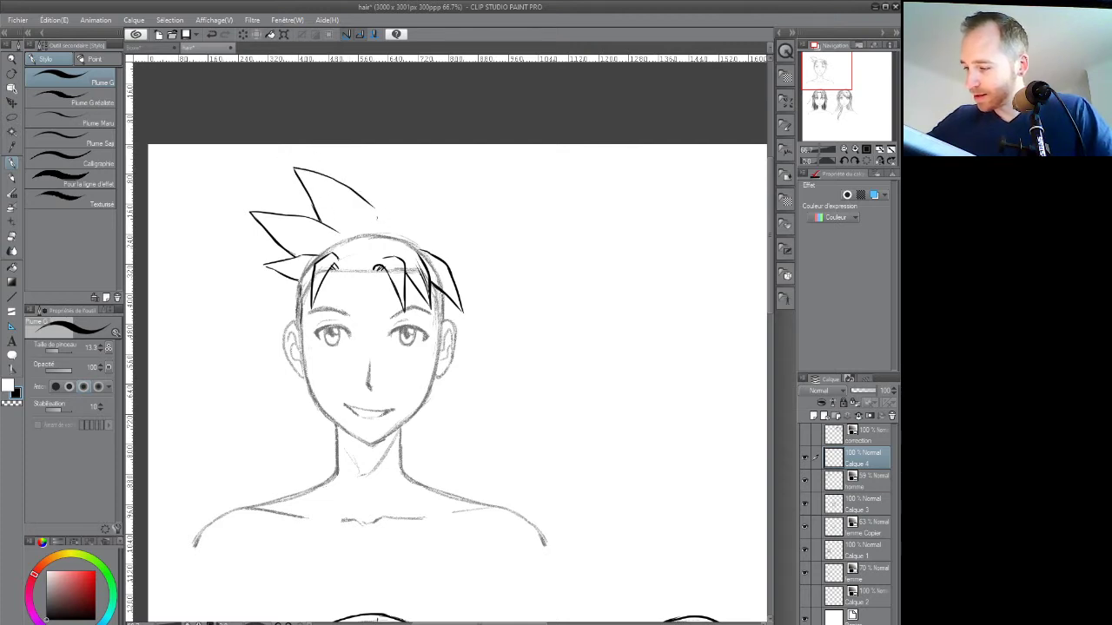
{"action": "left_click_drag", "start_coordinate": [445, 239], "coordinate": [437, 278]}
{"action": "mouse_move", "coordinate": [373, 256]}
{"action": "left_mouse_down"}
{"action": "mouse_move", "coordinate": [377, 265]}
{"action": "mouse_move", "coordinate": [460, 211]}
{"action": "mouse_move", "coordinate": [430, 277]}
{"action": "mouse_move", "coordinate": [488, 253]}
{"action": "mouse_move", "coordinate": [450, 314]}
{"action": "mouse_move", "coordinate": [483, 292]}
{"action": "mouse_move", "coordinate": [462, 293]}
{"action": "left_mouse_up"}
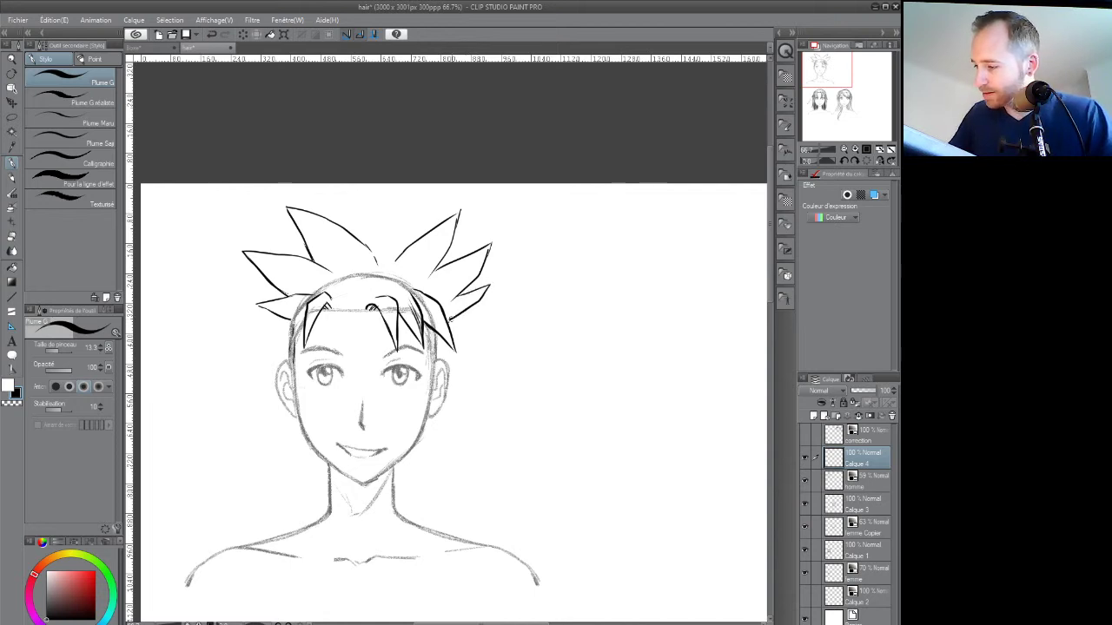
{"action": "scroll", "coordinate": [351, 230], "scroll_direction": "up", "scroll_amount": 1}
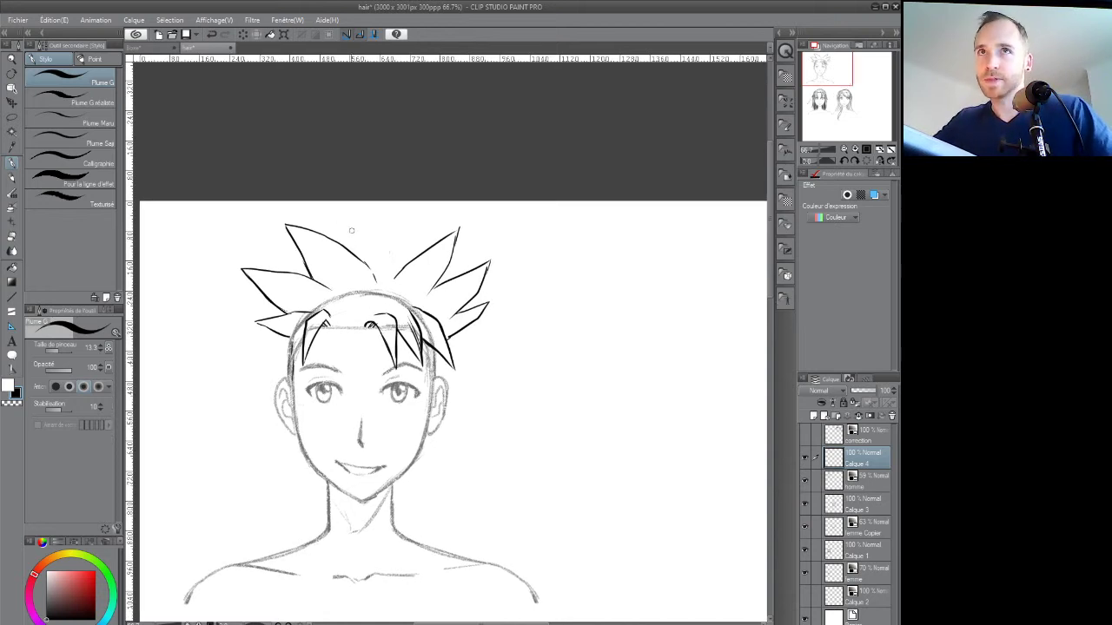
{"action": "mouse_move", "coordinate": [347, 233]}
{"action": "left_mouse_down"}
{"action": "mouse_move", "coordinate": [353, 255]}
{"action": "mouse_move", "coordinate": [340, 217]}
{"action": "mouse_move", "coordinate": [400, 256]}
{"action": "mouse_move", "coordinate": [392, 298]}
{"action": "left_mouse_up"}
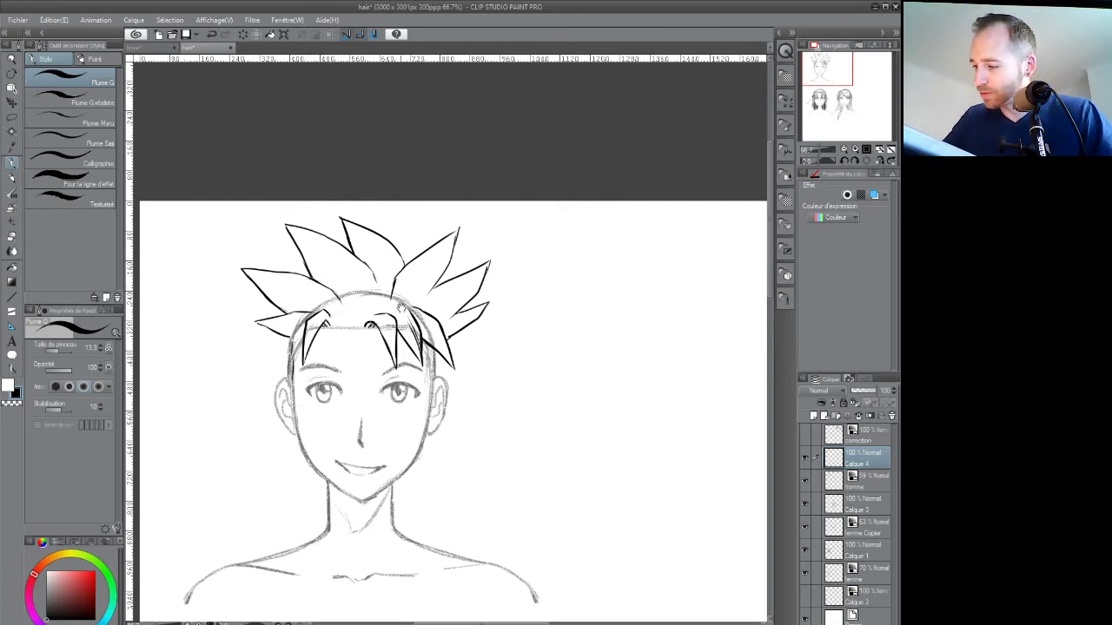
Hatch the short hair above the ear on one temple and refine the hair roots around the bangs on both sides
{"action": "scroll", "coordinate": [341, 300], "scroll_direction": "down", "scroll_amount": 2}
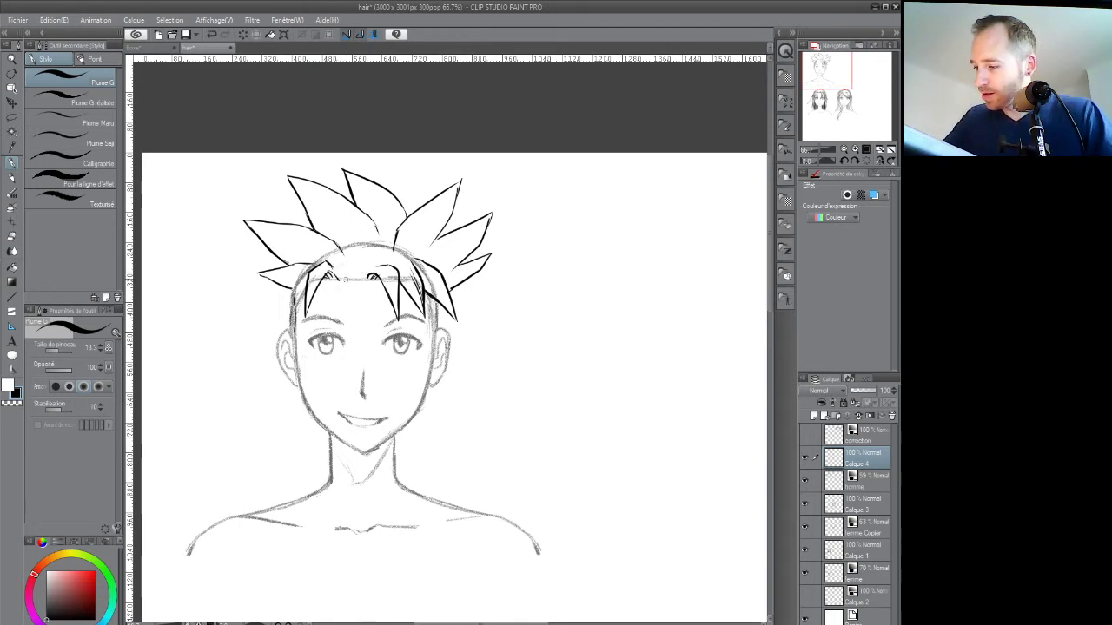
{"action": "left_click_drag", "start_coordinate": [290, 320], "coordinate": [296, 287]}
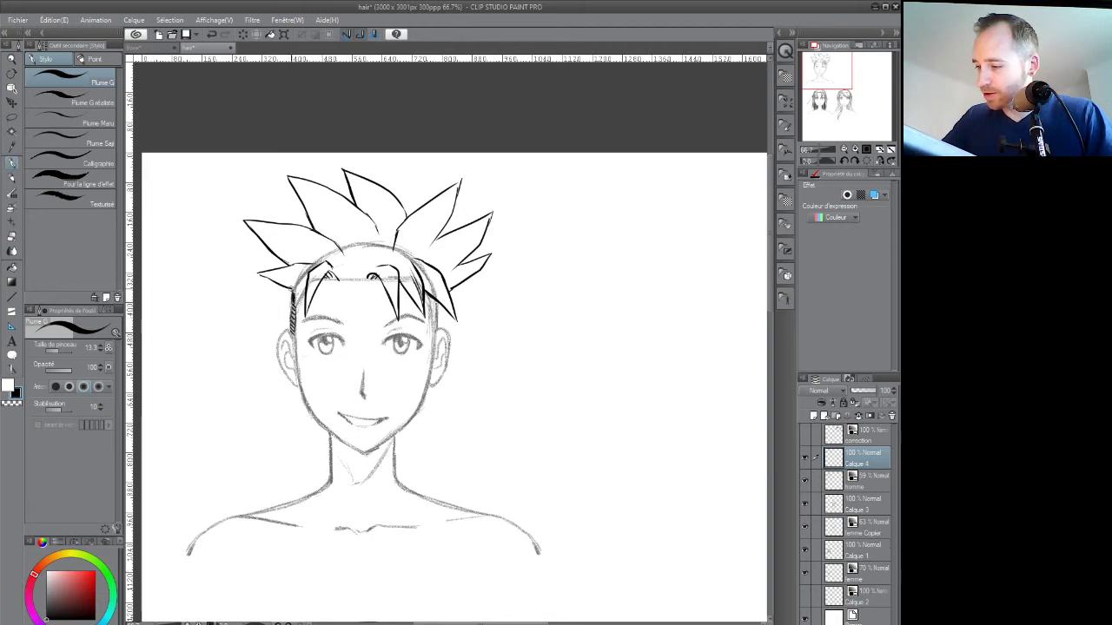
{"action": "left_click_drag", "start_coordinate": [290, 327], "coordinate": [309, 266]}
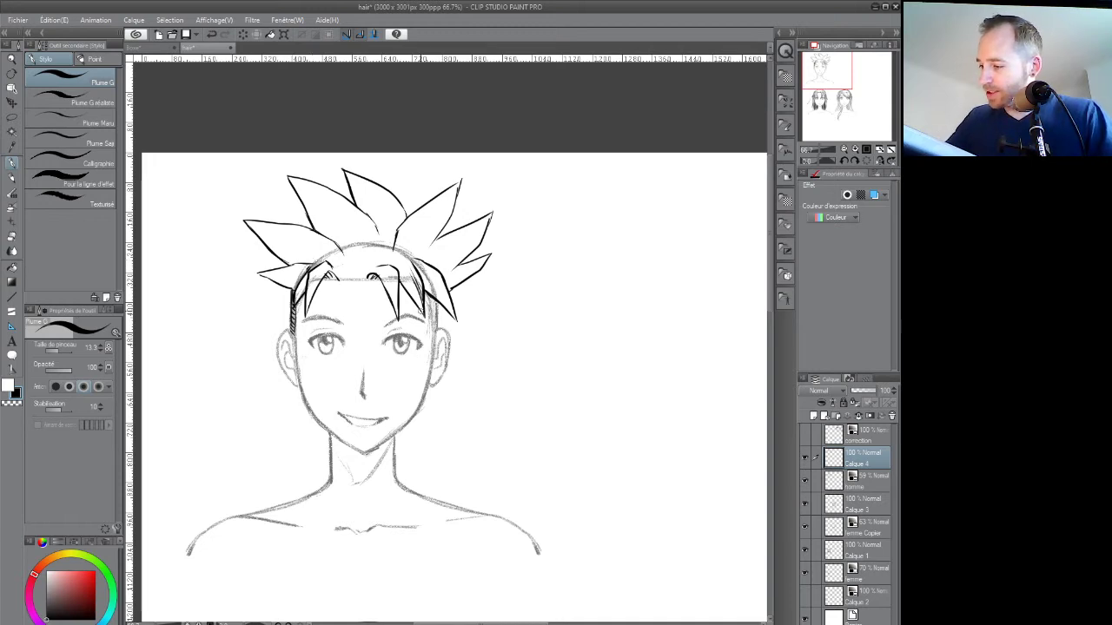
{"action": "mouse_move", "coordinate": [415, 265]}
{"action": "left_mouse_down"}
{"action": "mouse_move", "coordinate": [396, 258]}
{"action": "mouse_move", "coordinate": [422, 262]}
{"action": "left_mouse_up"}
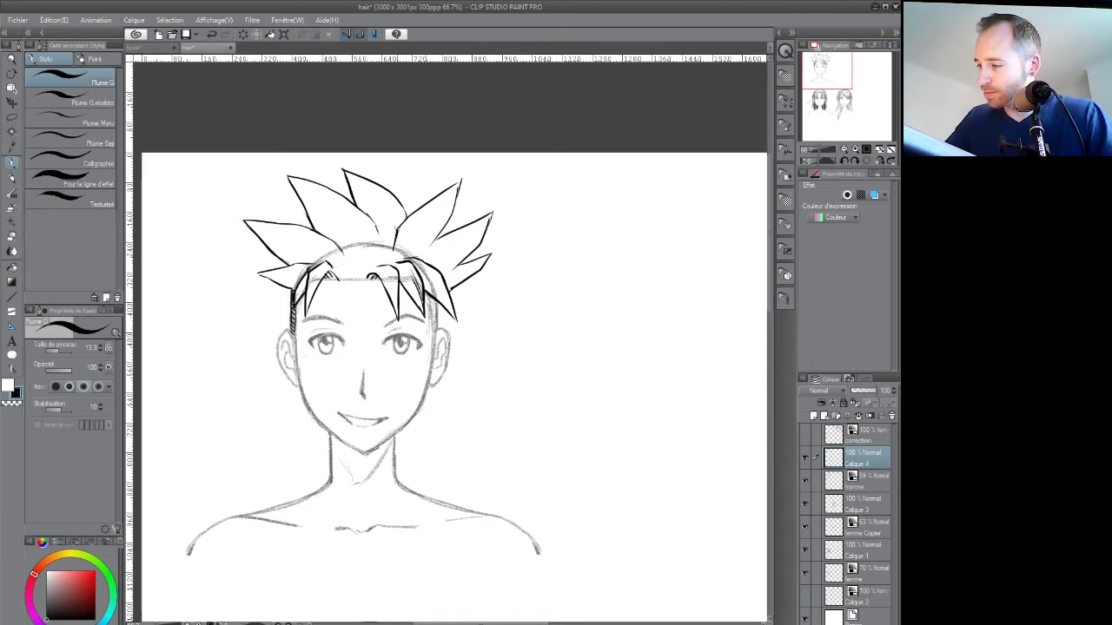
{"action": "left_click_drag", "start_coordinate": [426, 250], "coordinate": [433, 243]}
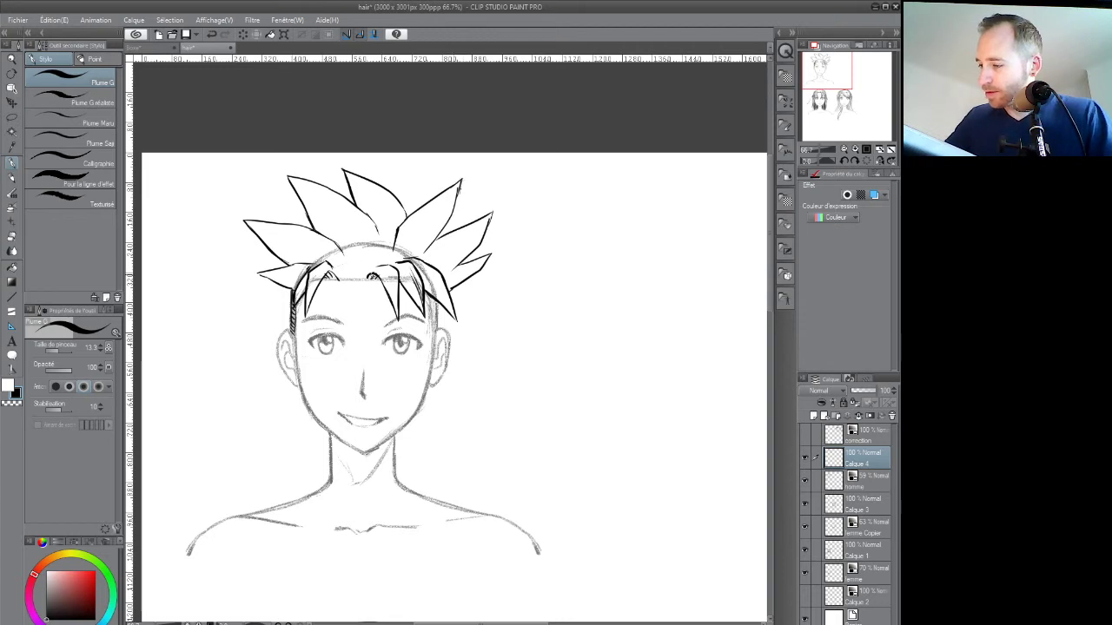
Add thin strand lines running from the male's hairline up into the spikes to give the hair volume
{"action": "scroll", "coordinate": [418, 328], "scroll_direction": "down", "scroll_amount": 1}
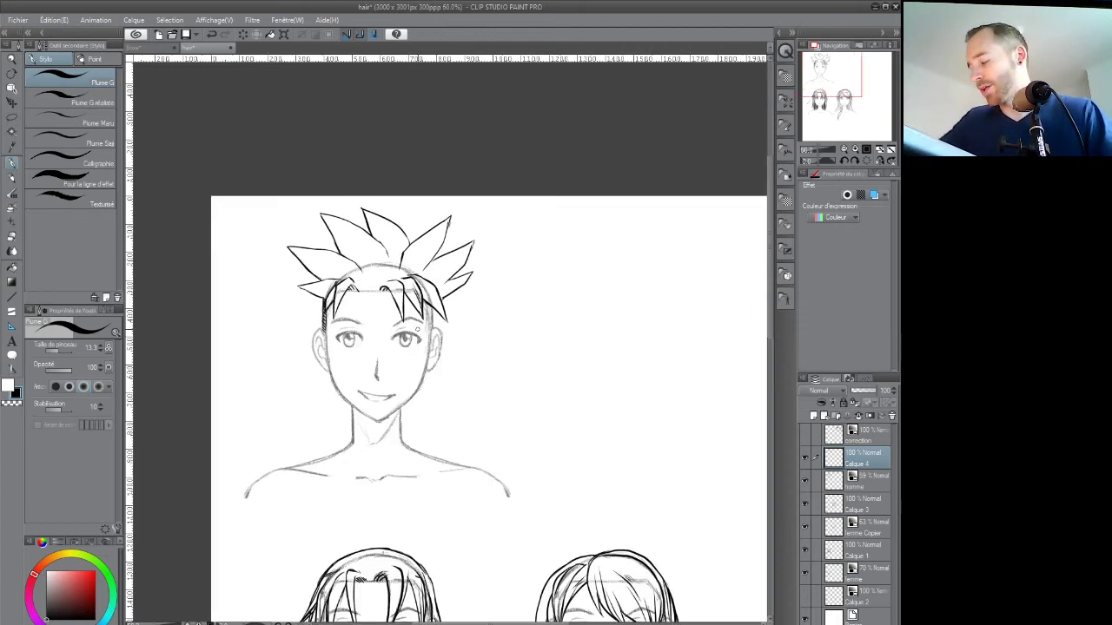
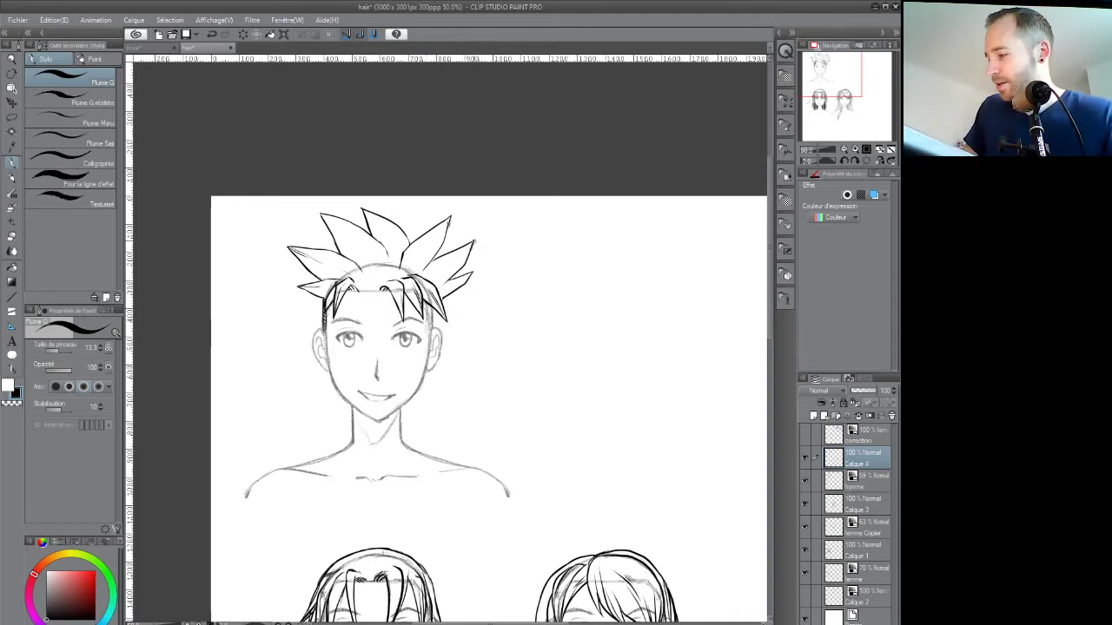
{"action": "left_click_drag", "start_coordinate": [431, 238], "coordinate": [449, 217]}
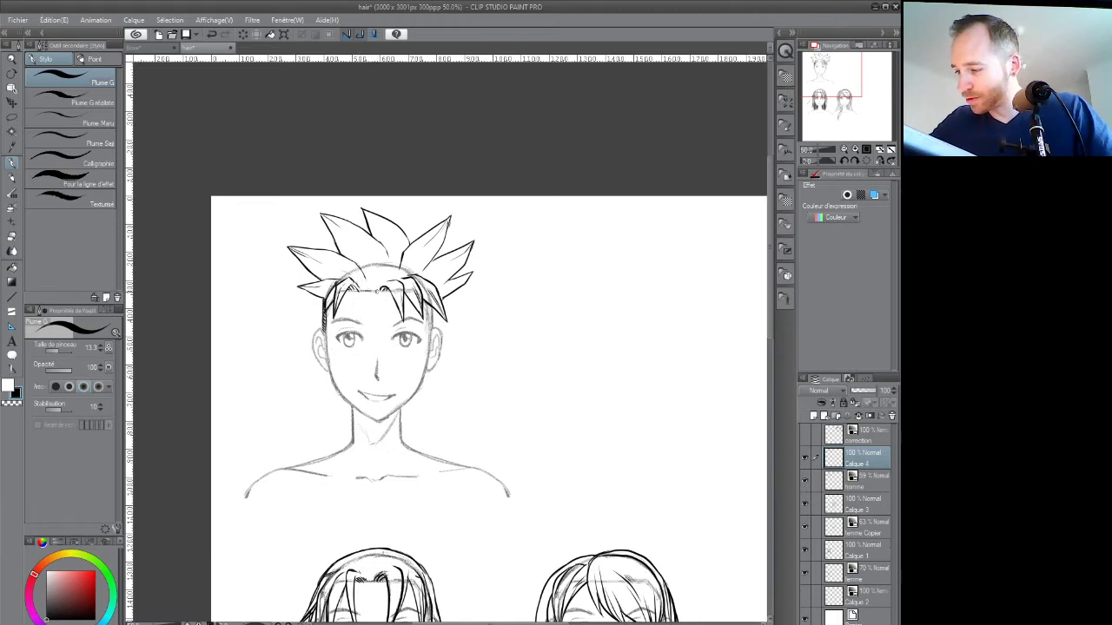
{"action": "left_click_drag", "start_coordinate": [371, 254], "coordinate": [374, 288]}
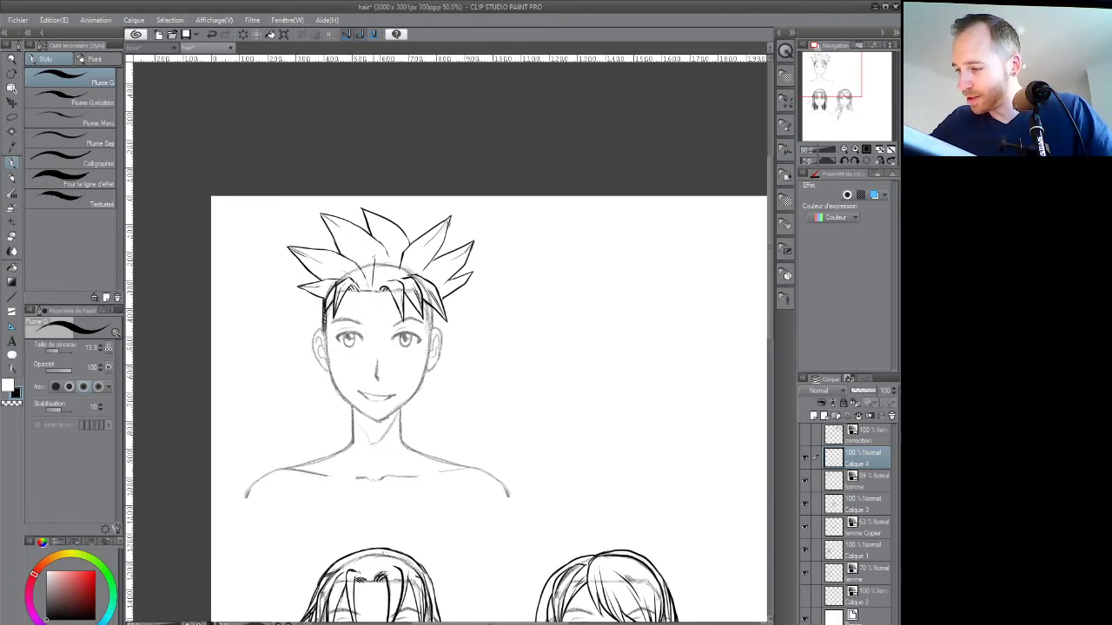
{"action": "mouse_move", "coordinate": [364, 237]}
{"action": "left_mouse_down"}
{"action": "mouse_move", "coordinate": [354, 274]}
{"action": "mouse_move", "coordinate": [389, 258]}
{"action": "mouse_move", "coordinate": [378, 242]}
{"action": "left_mouse_up"}
{"action": "mouse_move", "coordinate": [383, 280]}
{"action": "left_mouse_down"}
{"action": "mouse_move", "coordinate": [396, 259]}
{"action": "mouse_move", "coordinate": [388, 238]}
{"action": "left_mouse_up"}
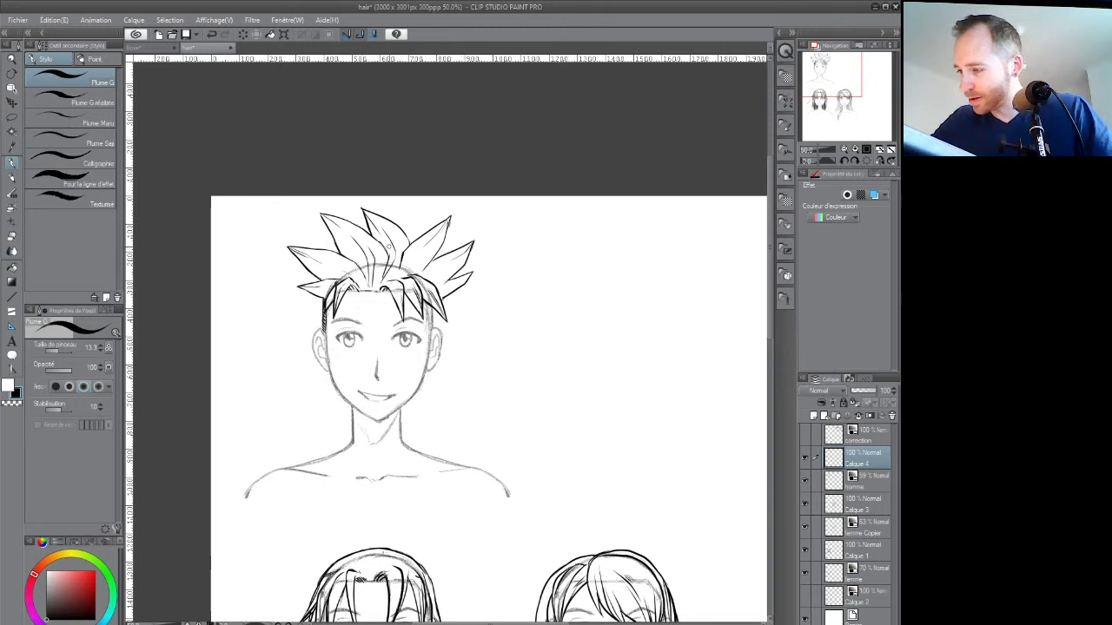
{"action": "mouse_move", "coordinate": [395, 275]}
{"action": "left_mouse_down"}
{"action": "mouse_move", "coordinate": [402, 251]}
{"action": "mouse_move", "coordinate": [461, 282]}
{"action": "left_mouse_up"}
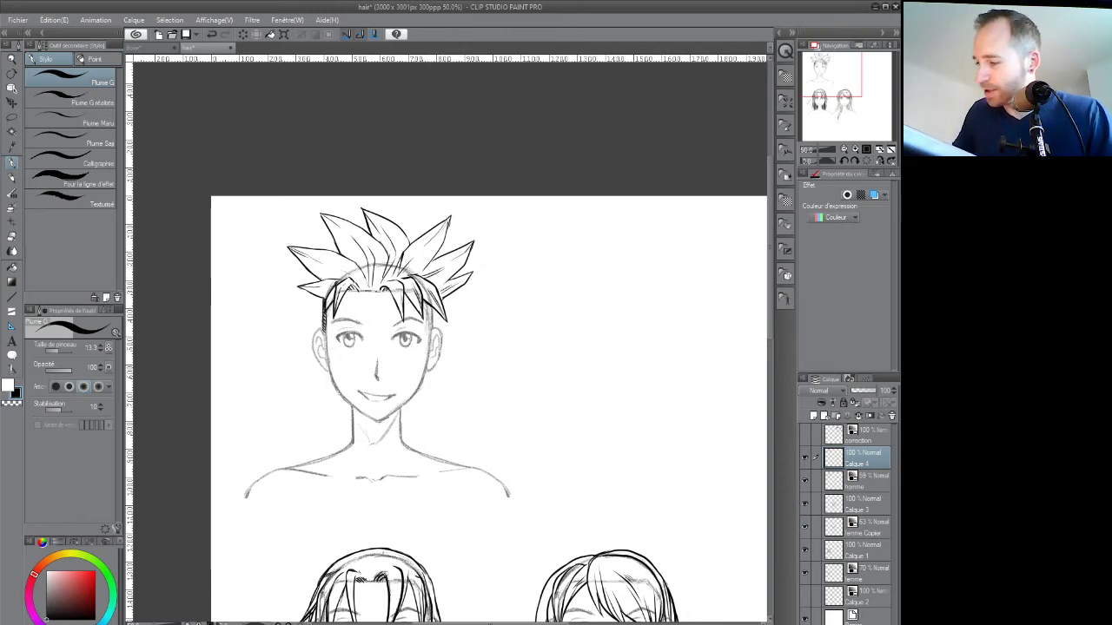
{"action": "left_click_drag", "start_coordinate": [428, 335], "coordinate": [451, 328]}
Erase the overshooting line at the upper spike's tip and hatch the short hair on the other temple
{"action": "scroll", "coordinate": [436, 283], "scroll_direction": "up", "scroll_amount": 1}
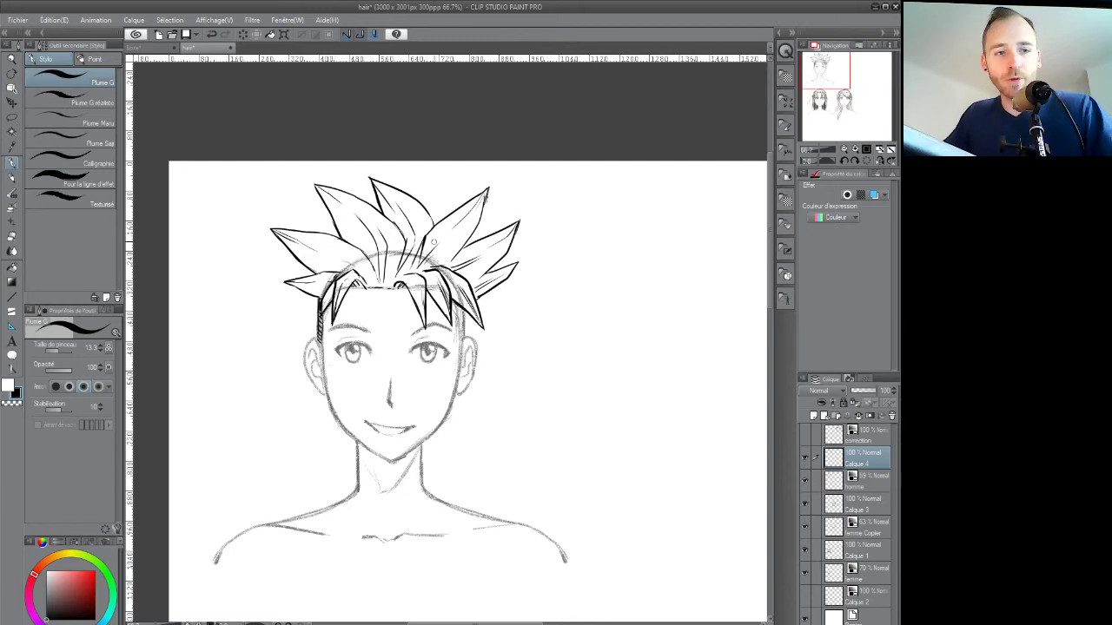
{"action": "key", "text": "e"}
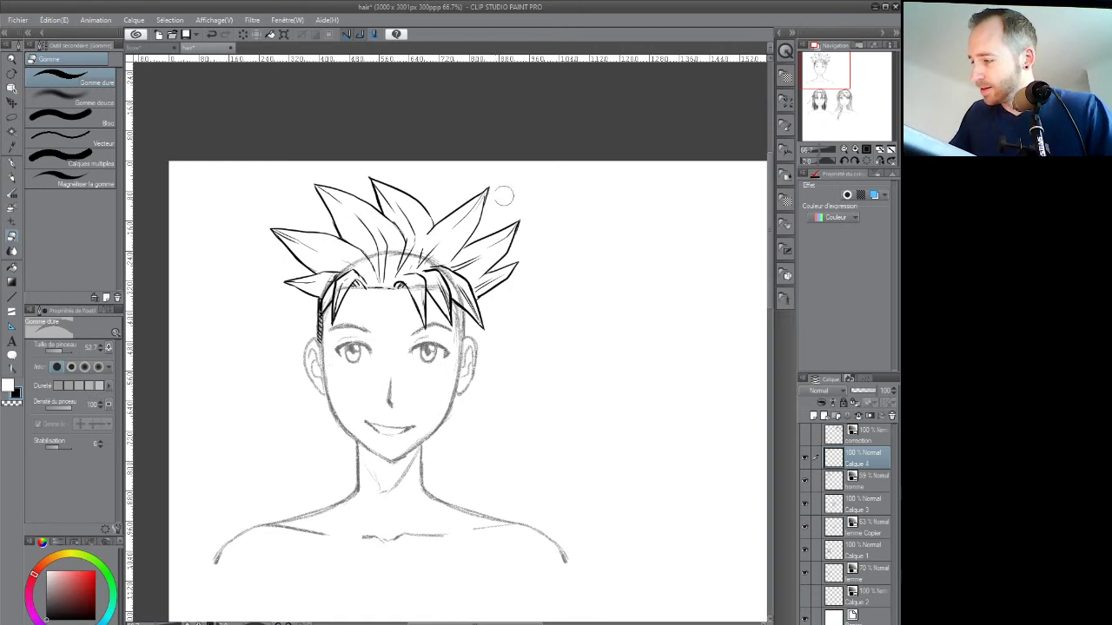
{"action": "key", "text": "p"}
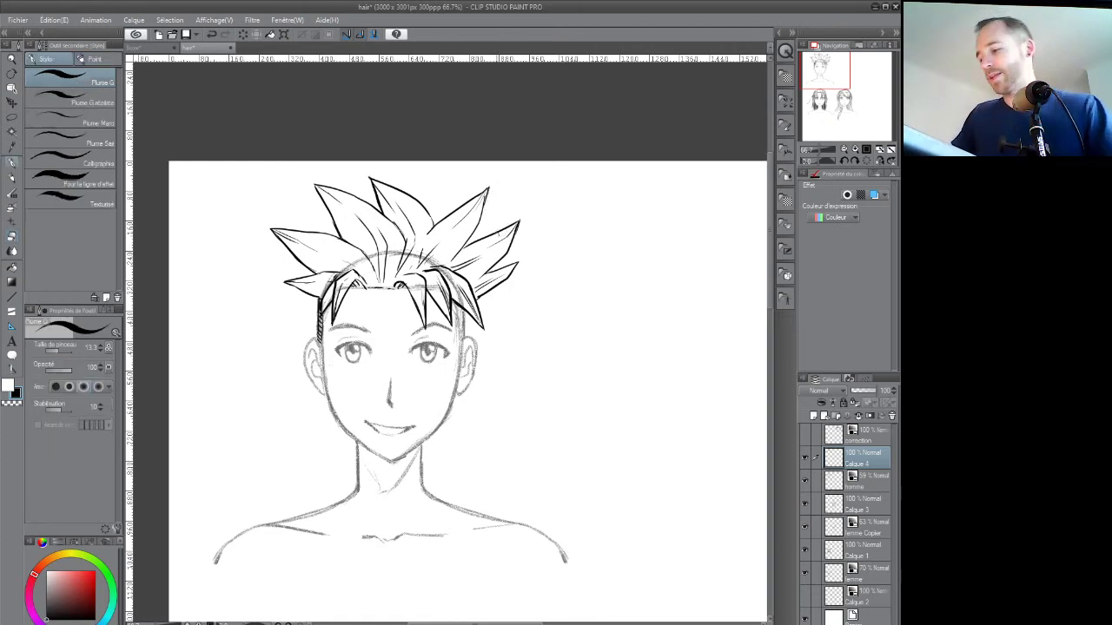
{"action": "scroll", "coordinate": [462, 316], "scroll_direction": "down", "scroll_amount": 1}
{"action": "left_click_drag", "start_coordinate": [461, 299], "coordinate": [459, 327]}
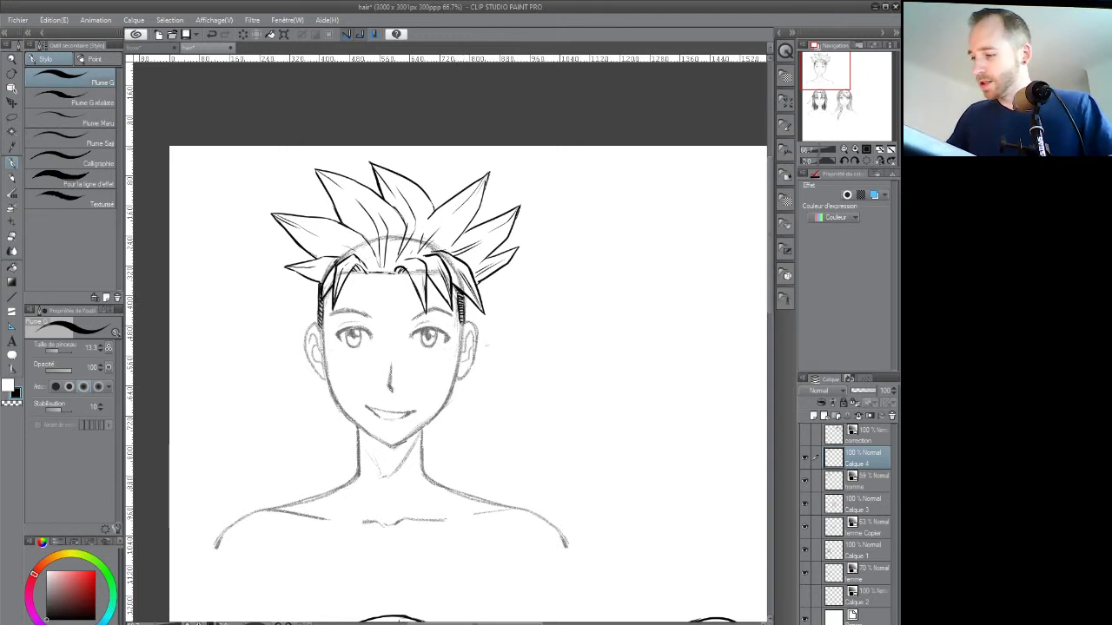
Examine the male's hairstyle beside the two female heads, toggling the visibility of his sketch and hair layers
{"action": "mouse_move", "coordinate": [495, 364]}
{"action": "left_mouse_down"}
{"action": "mouse_move", "coordinate": [461, 368]}
{"action": "mouse_move", "coordinate": [447, 391]}
{"action": "mouse_move", "coordinate": [420, 373]}
{"action": "mouse_move", "coordinate": [432, 396]}
{"action": "left_mouse_up"}
{"action": "left_click", "coordinate": [449, 376], "text": "alt"}
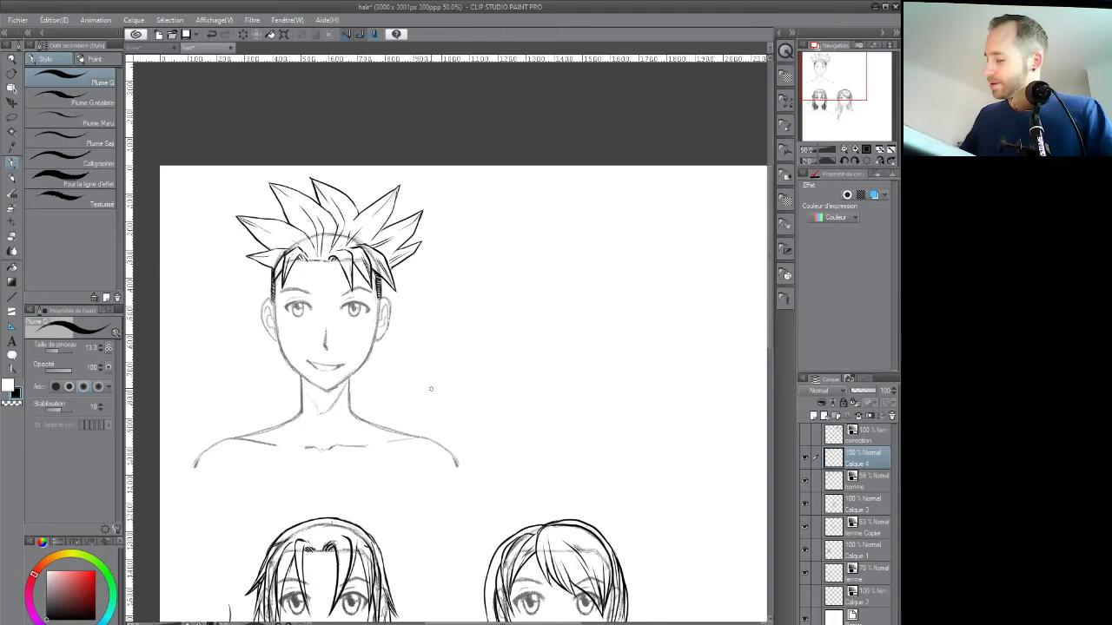
{"action": "left_click", "coordinate": [805, 478]}
{"action": "left_click", "coordinate": [805, 478]}
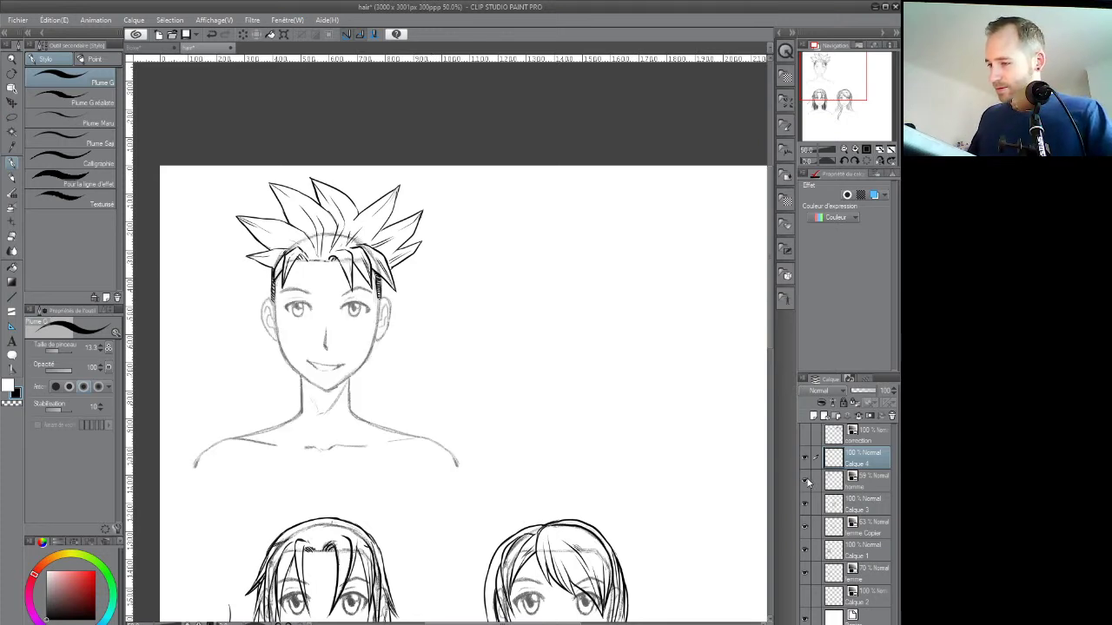
{"action": "left_click_drag", "start_coordinate": [497, 462], "coordinate": [460, 418]}
{"action": "left_click", "coordinate": [473, 438], "text": "alt"}
{"action": "left_click", "coordinate": [474, 438], "text": "alt"}
{"action": "left_click_drag", "start_coordinate": [535, 479], "coordinate": [490, 449]}
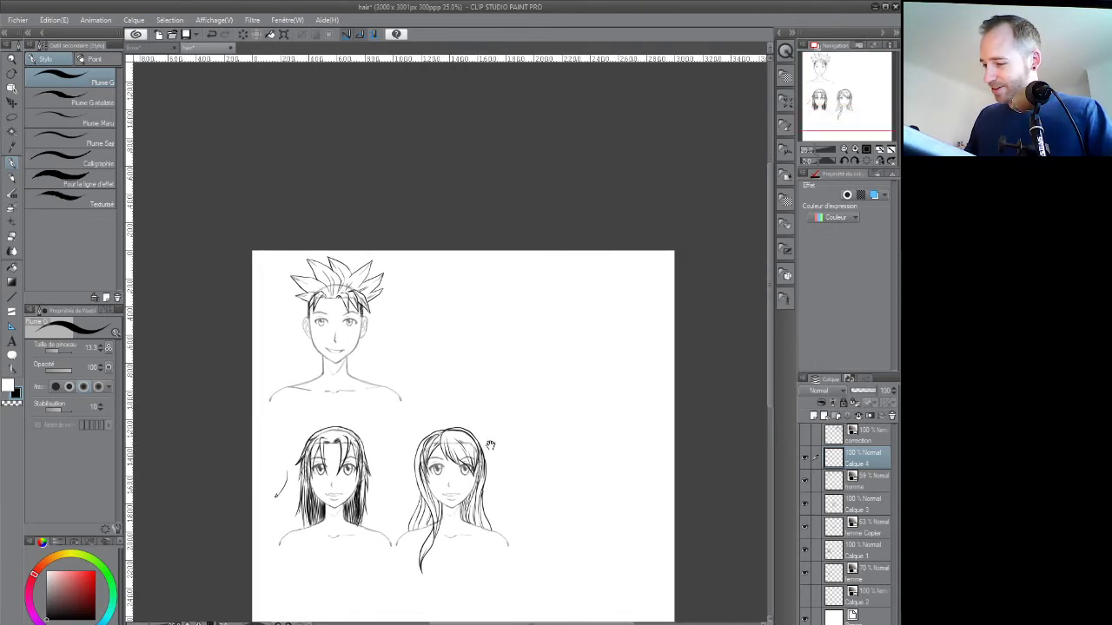
{"action": "scroll", "coordinate": [422, 365], "scroll_direction": "up", "scroll_amount": 1}
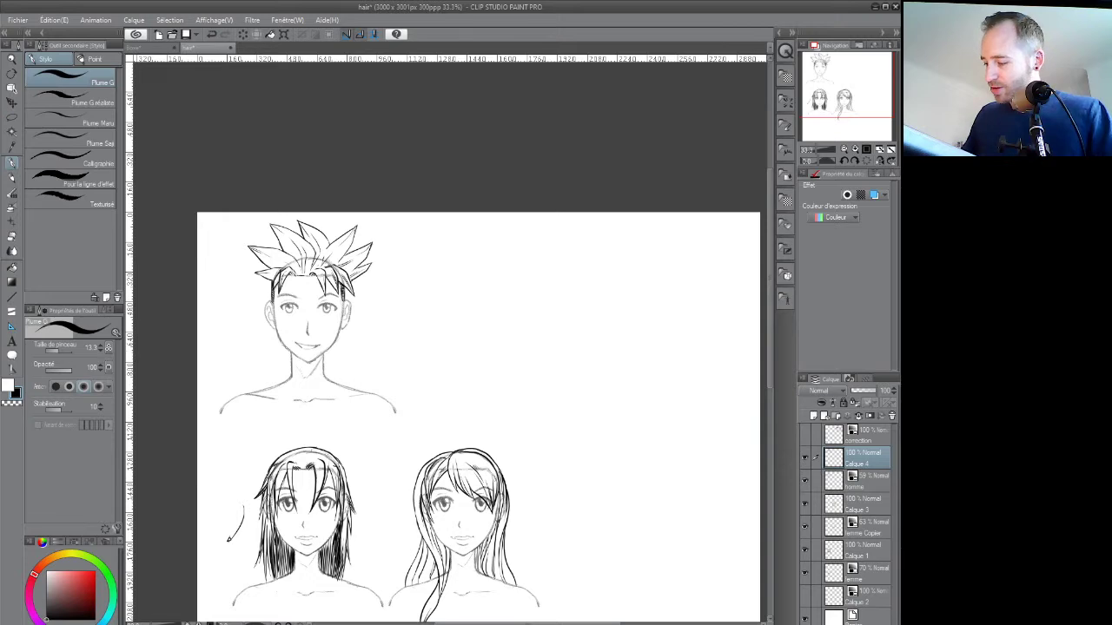
{"action": "left_click_drag", "start_coordinate": [551, 536], "coordinate": [501, 419]}
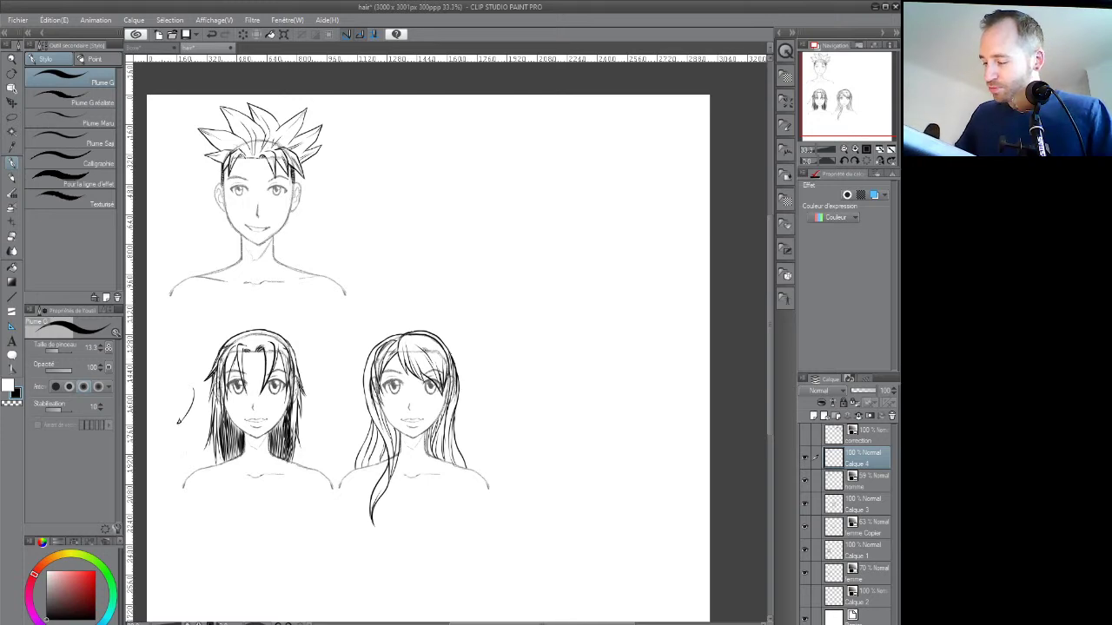
{"action": "left_click_drag", "start_coordinate": [308, 228], "coordinate": [322, 287]}
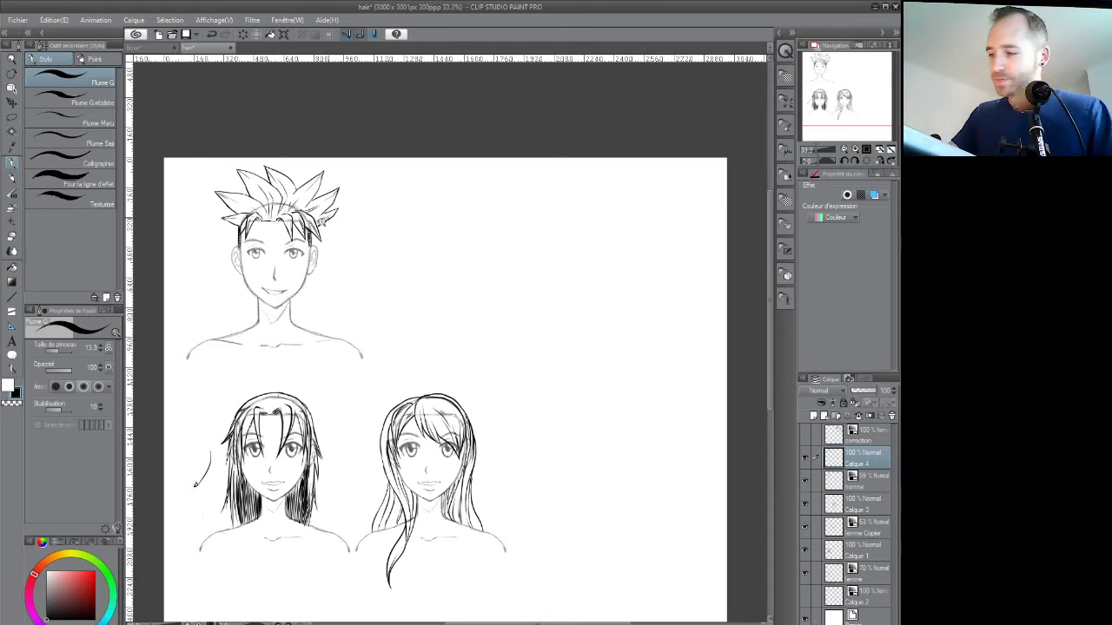
{"action": "scroll", "coordinate": [322, 233], "scroll_direction": "up", "scroll_amount": 1}
{"action": "left_click_drag", "start_coordinate": [313, 266], "coordinate": [404, 334]}
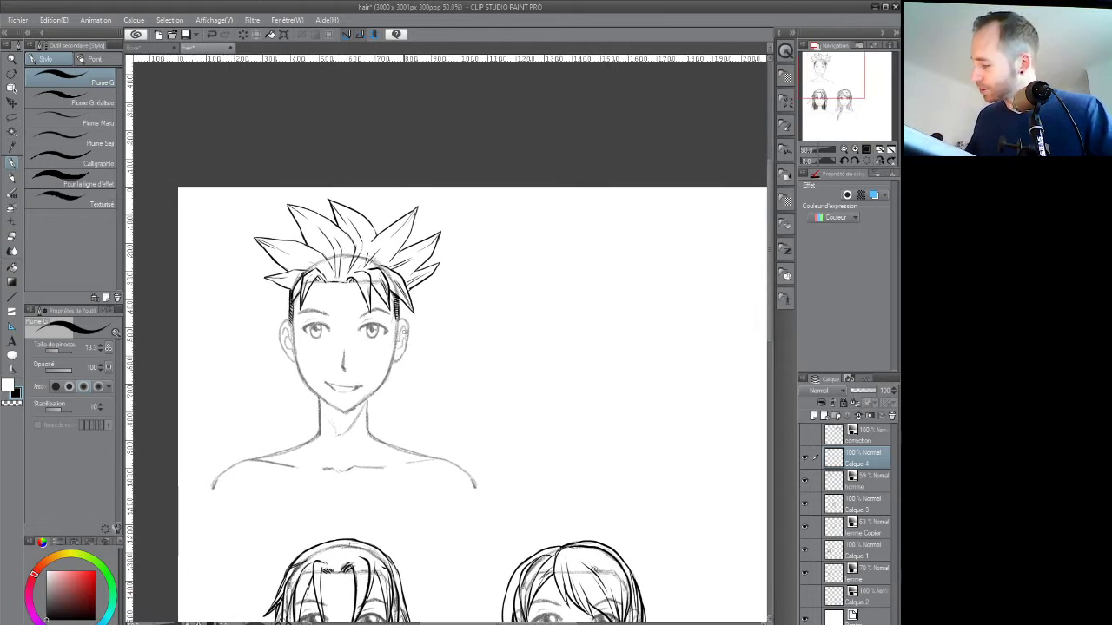
{"action": "left_click", "coordinate": [805, 458]}
{"action": "left_click", "coordinate": [805, 459]}
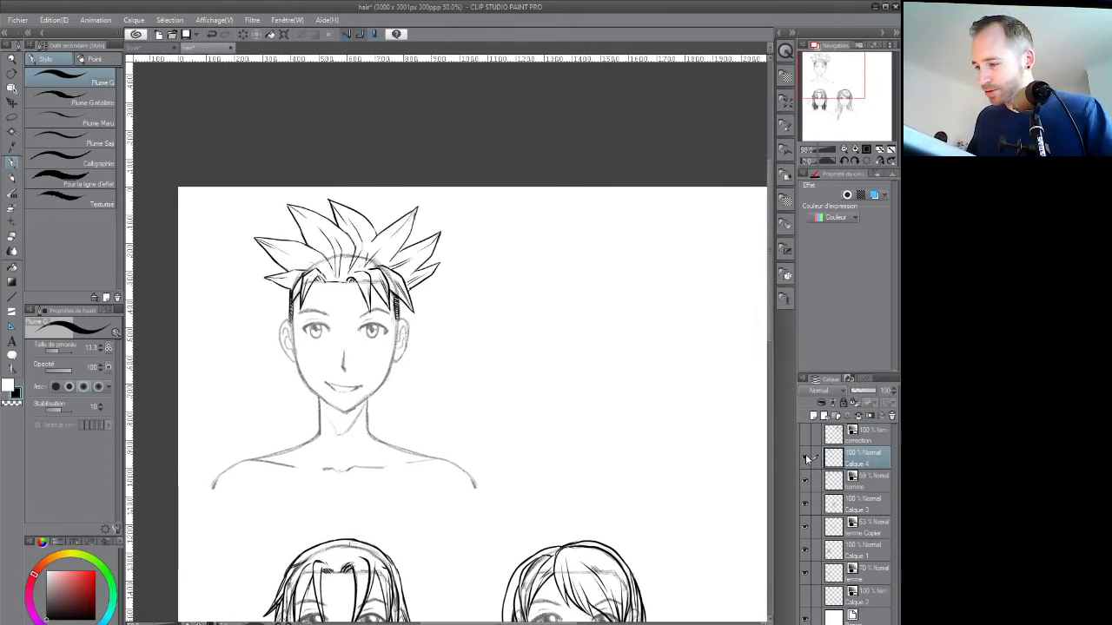
Duplicate the male head's sketch layer "homme" for a second hairstyle example
{"action": "left_click_drag", "start_coordinate": [656, 445], "coordinate": [559, 398]}
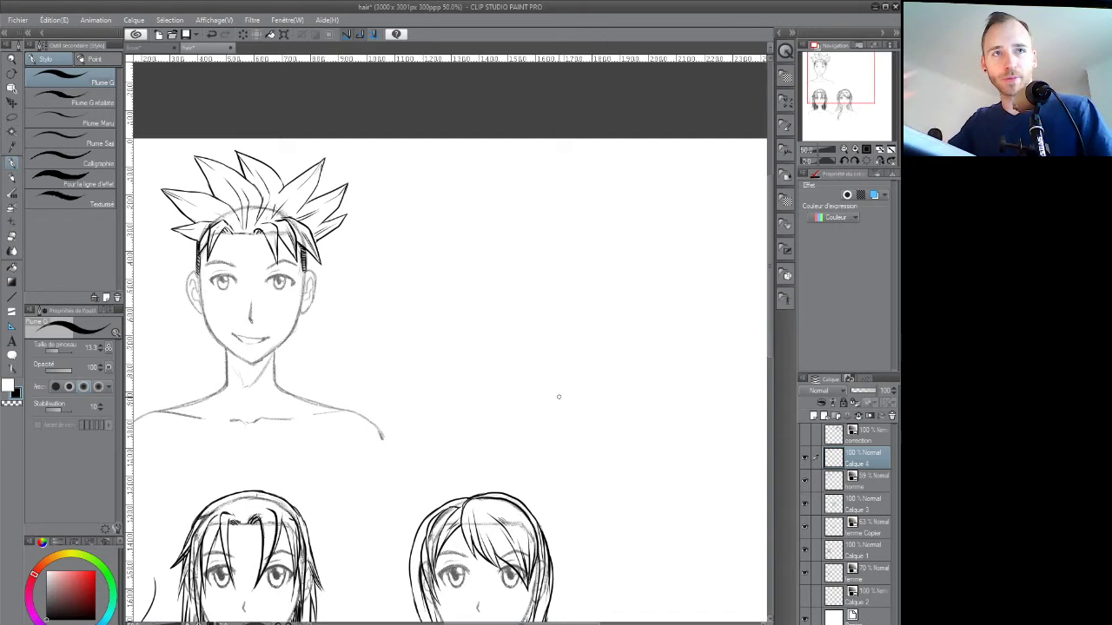
{"action": "left_click_drag", "start_coordinate": [507, 392], "coordinate": [481, 379]}
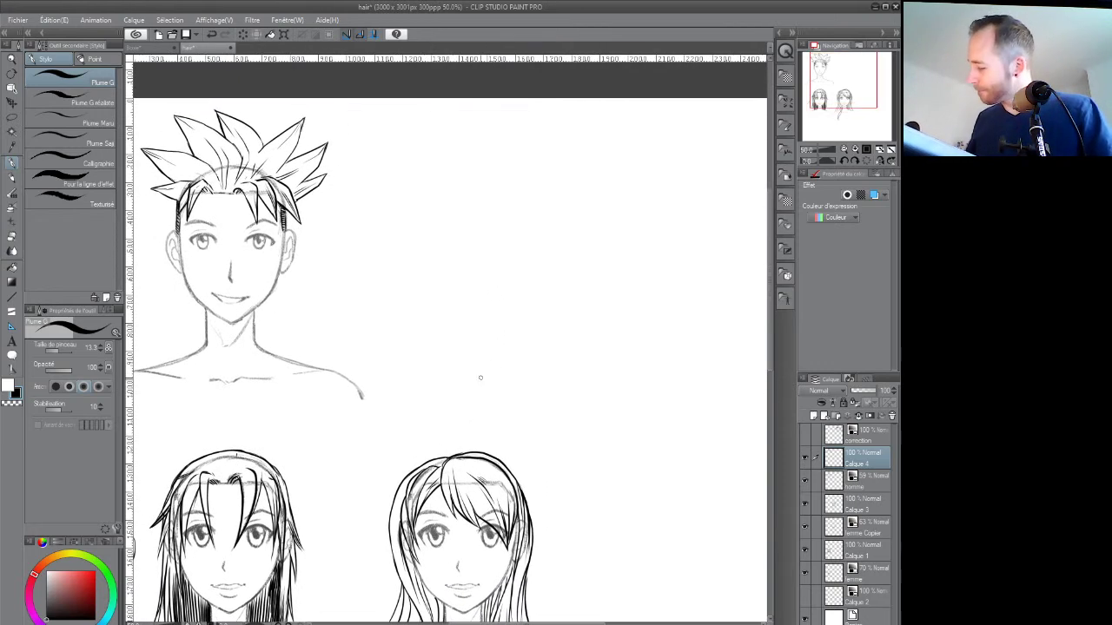
{"action": "left_click", "coordinate": [857, 489]}
{"action": "right_click", "coordinate": [860, 491]}
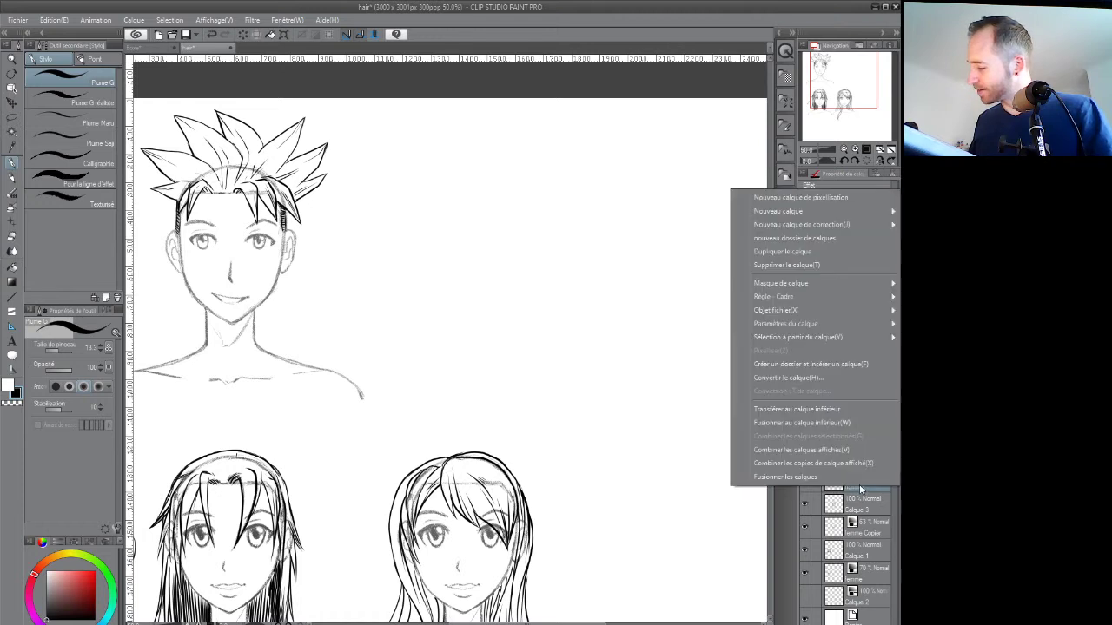
{"action": "left_click", "coordinate": [831, 252]}
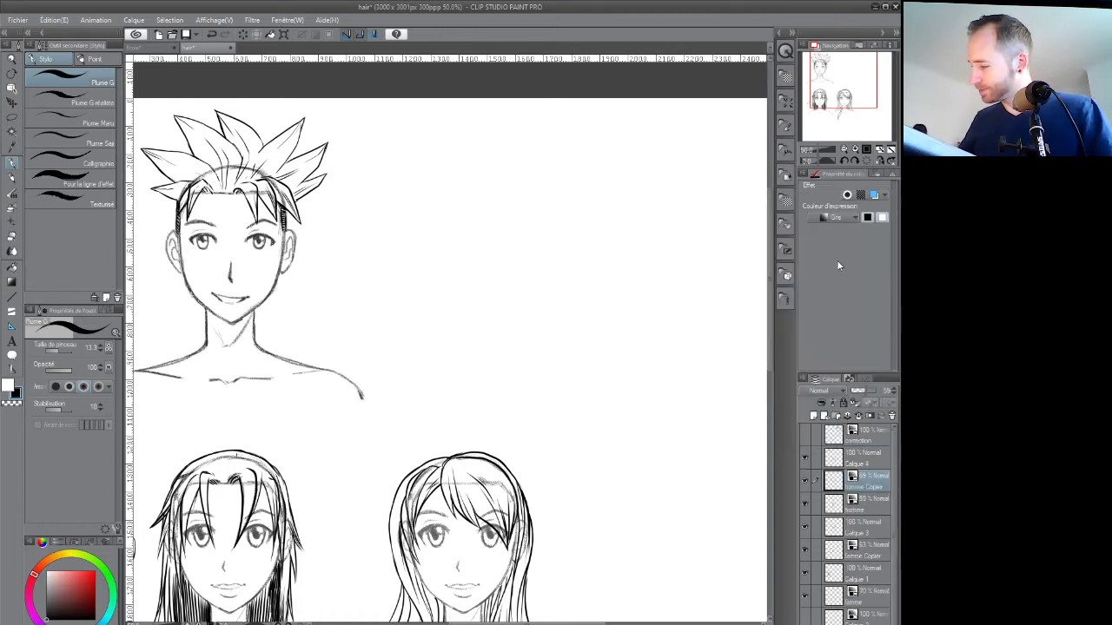
Move the copied male sketch layer above "Calque 4" and add a new raster layer on top of it
{"action": "left_click_drag", "start_coordinate": [864, 485], "coordinate": [874, 459]}
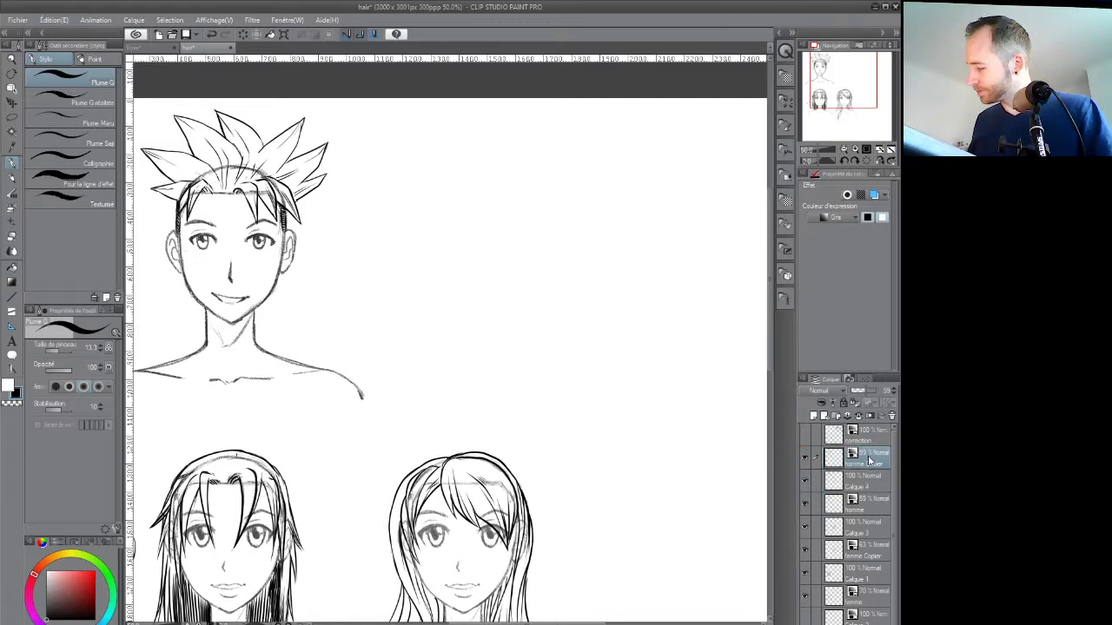
{"action": "left_click", "coordinate": [814, 417]}
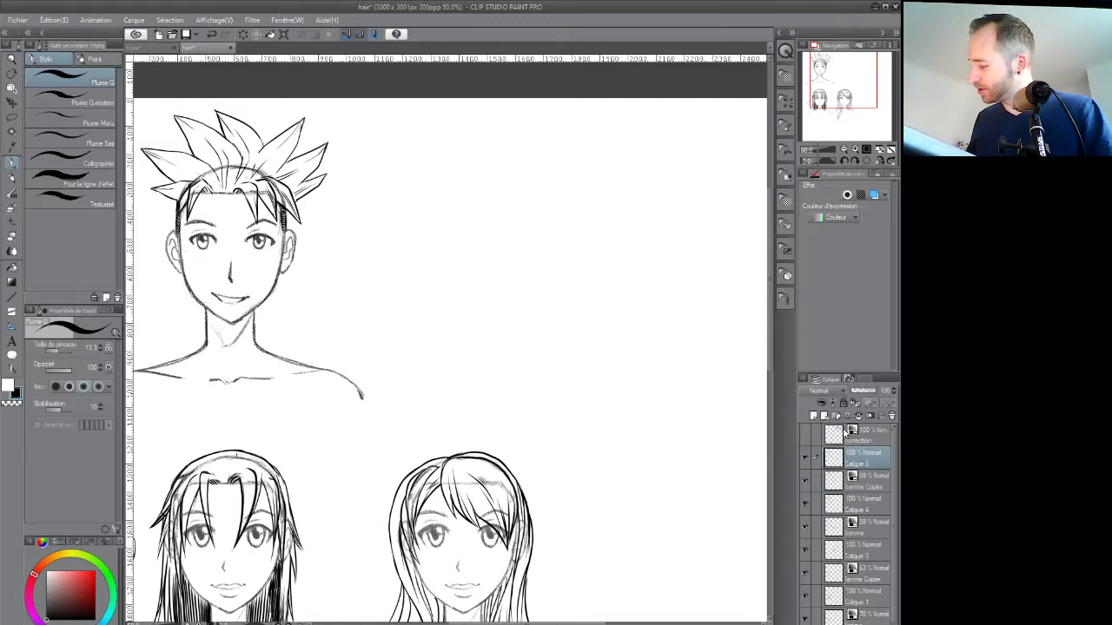
Move the copied male head on layer "homme Copier" into the empty area beside the spiky-haired head
{"action": "left_click_drag", "start_coordinate": [491, 268], "coordinate": [477, 283]}
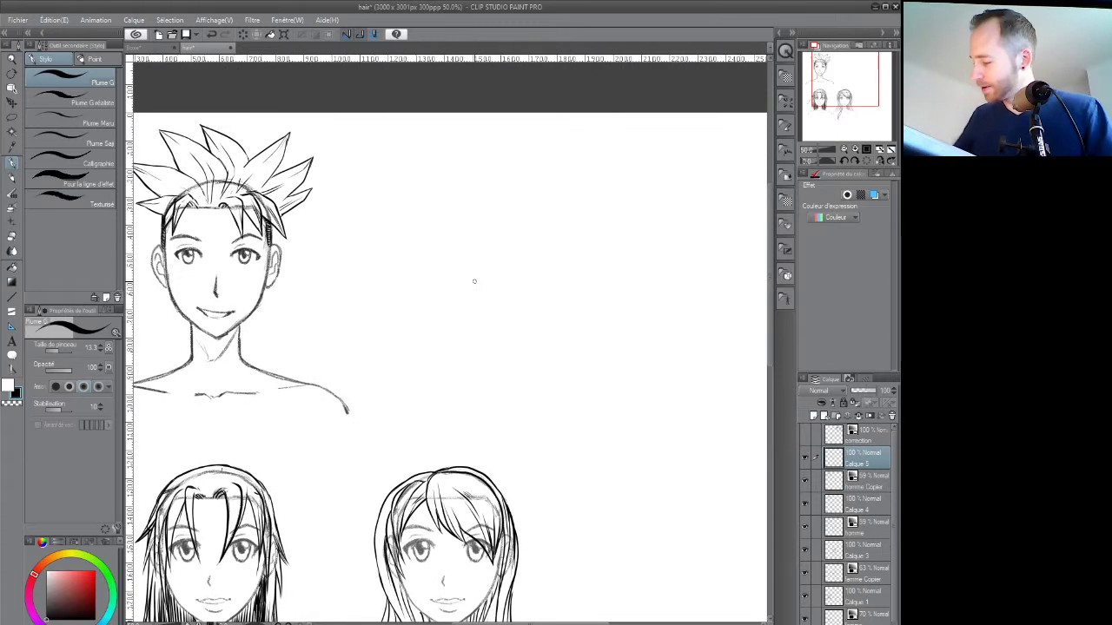
{"action": "left_click", "coordinate": [847, 479]}
{"action": "left_click_drag", "start_coordinate": [259, 316], "coordinate": [517, 311]}
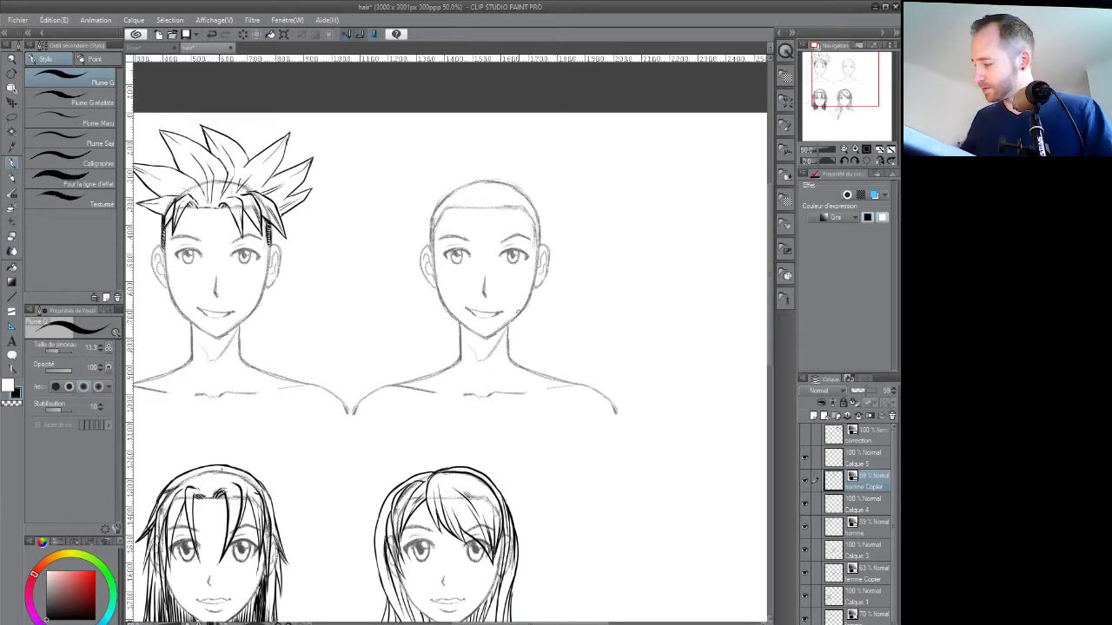
On layer "Calque 5", draw curved, pointed fringe strands falling from the hairline over the bald male's forehead
{"action": "left_click", "coordinate": [855, 461]}
{"action": "left_click_drag", "start_coordinate": [633, 355], "coordinate": [535, 390]}
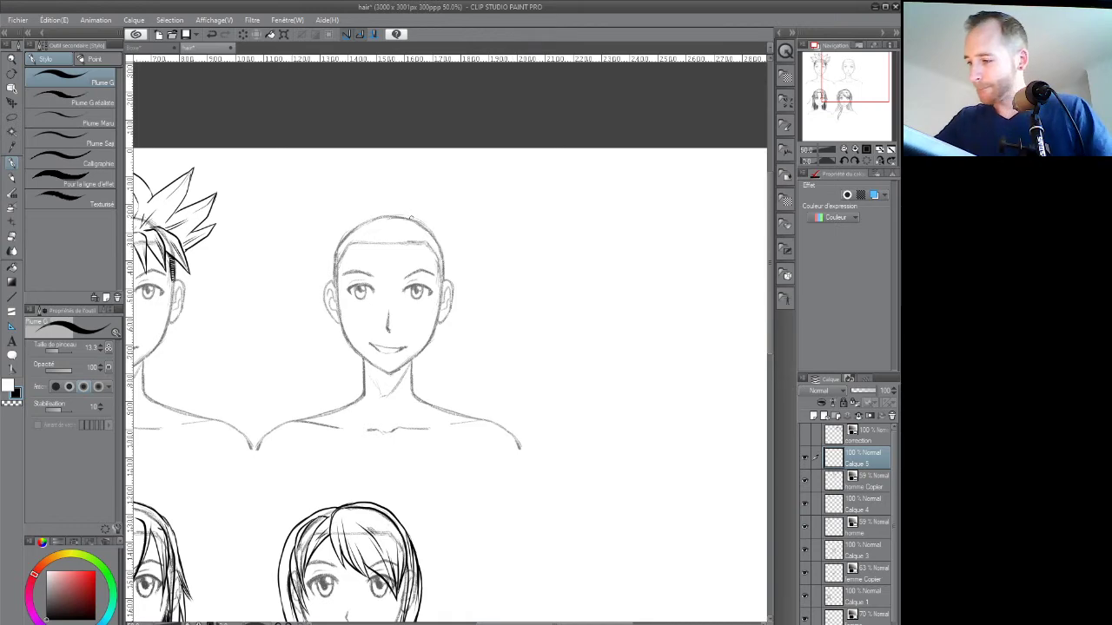
{"action": "scroll", "coordinate": [408, 239], "scroll_direction": "up", "scroll_amount": 2}
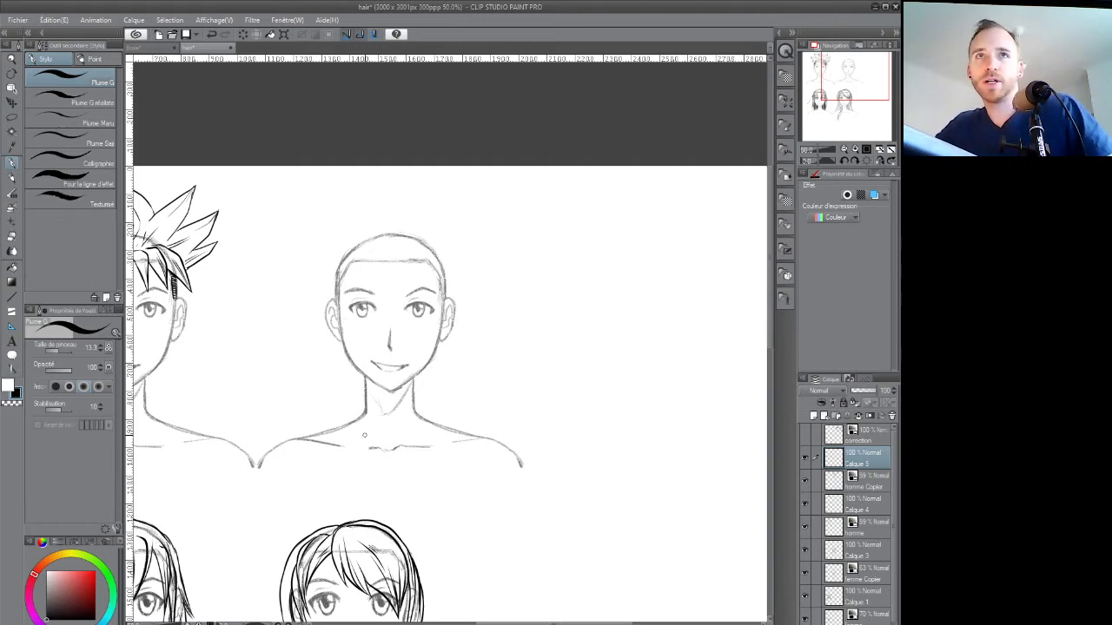
{"action": "mouse_move", "coordinate": [384, 242]}
{"action": "left_mouse_down"}
{"action": "mouse_move", "coordinate": [401, 294]}
{"action": "mouse_move", "coordinate": [382, 280]}
{"action": "mouse_move", "coordinate": [376, 246]}
{"action": "mouse_move", "coordinate": [391, 307]}
{"action": "mouse_move", "coordinate": [373, 310]}
{"action": "left_mouse_up"}
{"action": "left_click_drag", "start_coordinate": [378, 279], "coordinate": [359, 308]}
{"action": "left_click_drag", "start_coordinate": [364, 249], "coordinate": [358, 290]}
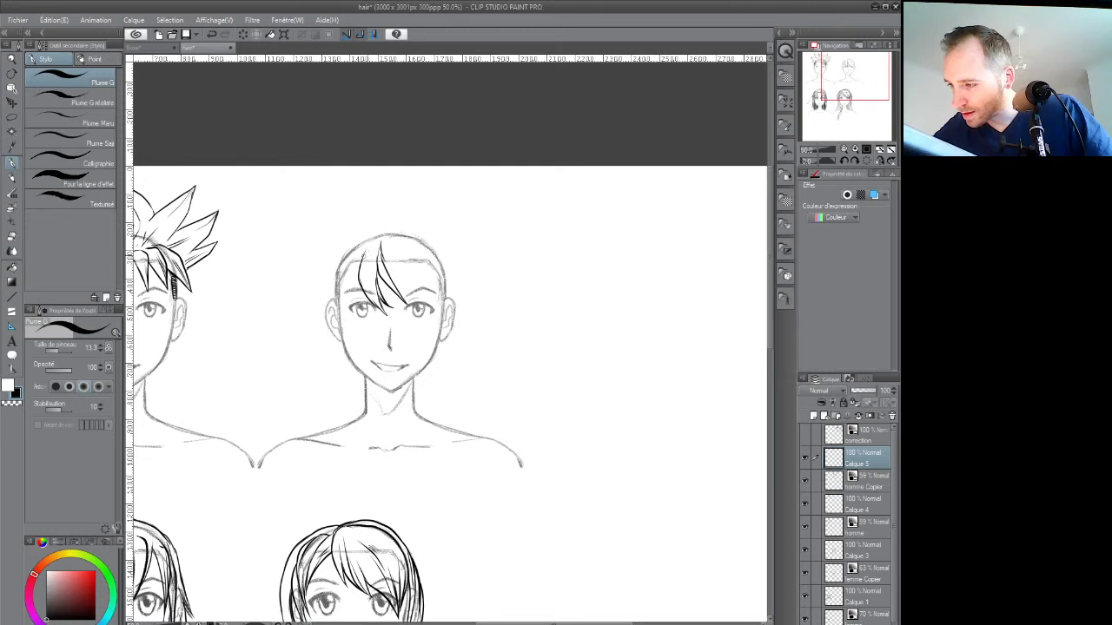
{"action": "left_click_drag", "start_coordinate": [376, 242], "coordinate": [360, 300]}
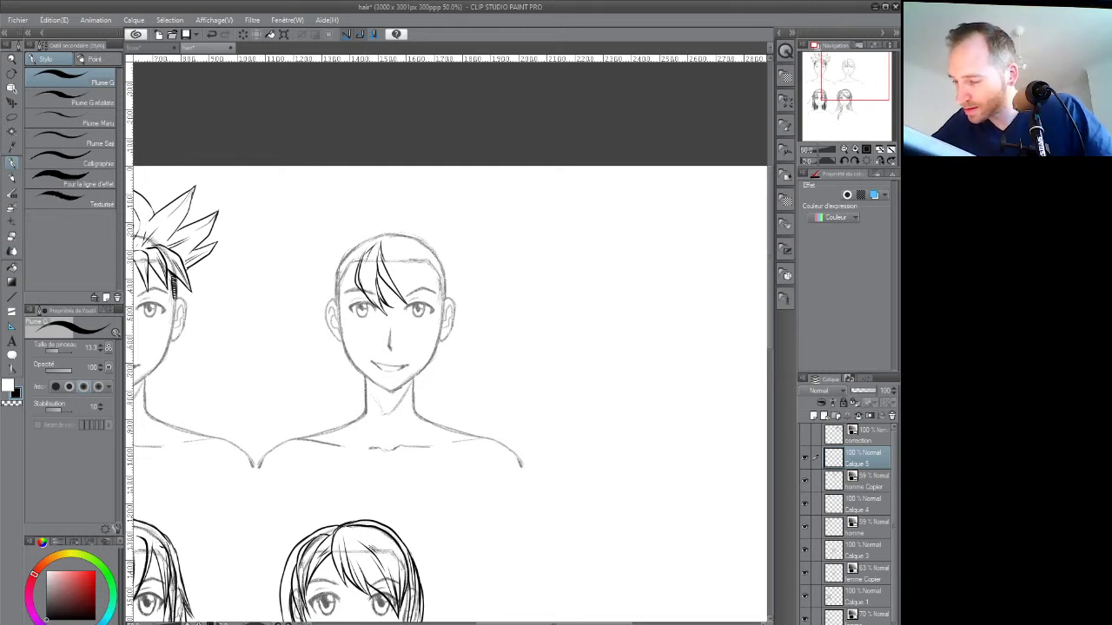
Draw pointed side strands running down the temple next to the fringe, with an outer lock bulging past the skull
{"action": "mouse_move", "coordinate": [354, 249]}
{"action": "left_mouse_down"}
{"action": "mouse_move", "coordinate": [337, 306]}
{"action": "mouse_move", "coordinate": [351, 325]}
{"action": "left_mouse_up"}
{"action": "mouse_move", "coordinate": [347, 271]}
{"action": "left_mouse_down"}
{"action": "mouse_move", "coordinate": [339, 311]}
{"action": "mouse_move", "coordinate": [379, 298]}
{"action": "mouse_move", "coordinate": [354, 304]}
{"action": "left_mouse_up"}
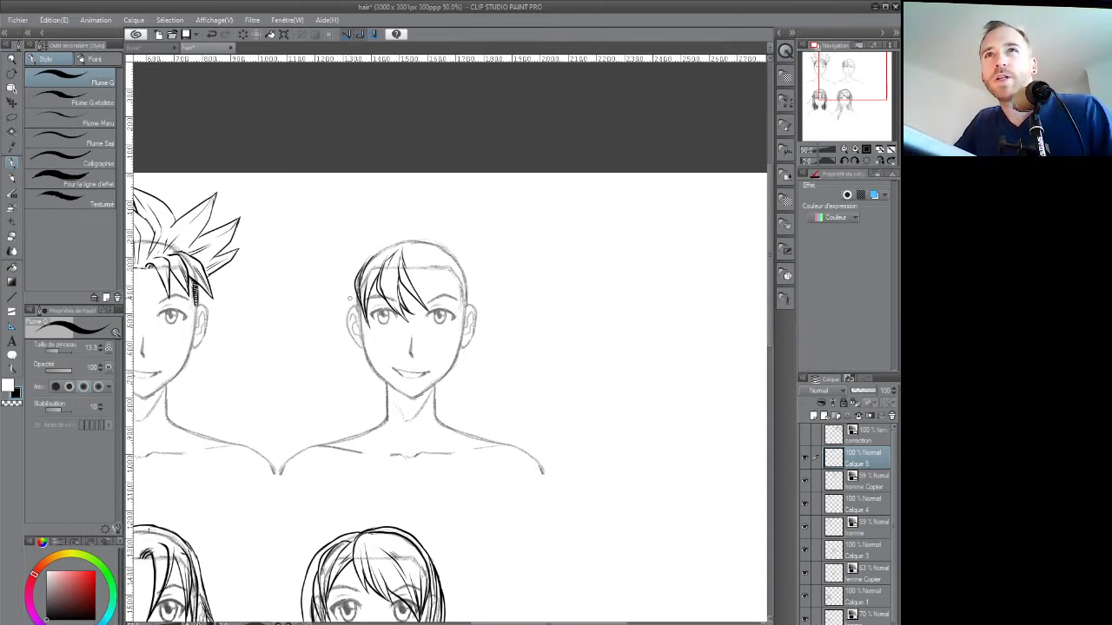
{"action": "mouse_move", "coordinate": [357, 283]}
{"action": "left_mouse_down"}
{"action": "mouse_move", "coordinate": [350, 299]}
{"action": "mouse_move", "coordinate": [364, 265]}
{"action": "left_mouse_up"}
{"action": "mouse_move", "coordinate": [476, 288]}
{"action": "left_mouse_down"}
{"action": "mouse_move", "coordinate": [442, 301]}
{"action": "mouse_move", "coordinate": [379, 272]}
{"action": "left_mouse_up"}
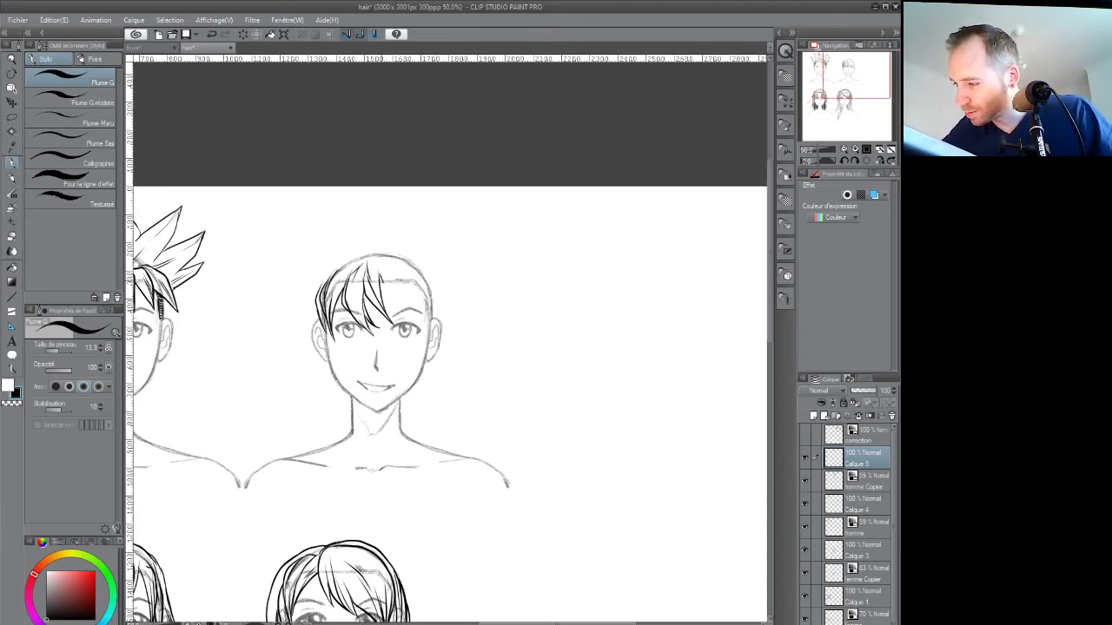
Draw the fringe strands on the other half of the forehead and short tufts sticking out at both sides of the head
{"action": "mouse_move", "coordinate": [390, 277]}
{"action": "left_mouse_down"}
{"action": "mouse_move", "coordinate": [407, 323]}
{"action": "mouse_move", "coordinate": [400, 276]}
{"action": "mouse_move", "coordinate": [422, 344]}
{"action": "mouse_move", "coordinate": [424, 305]}
{"action": "left_mouse_up"}
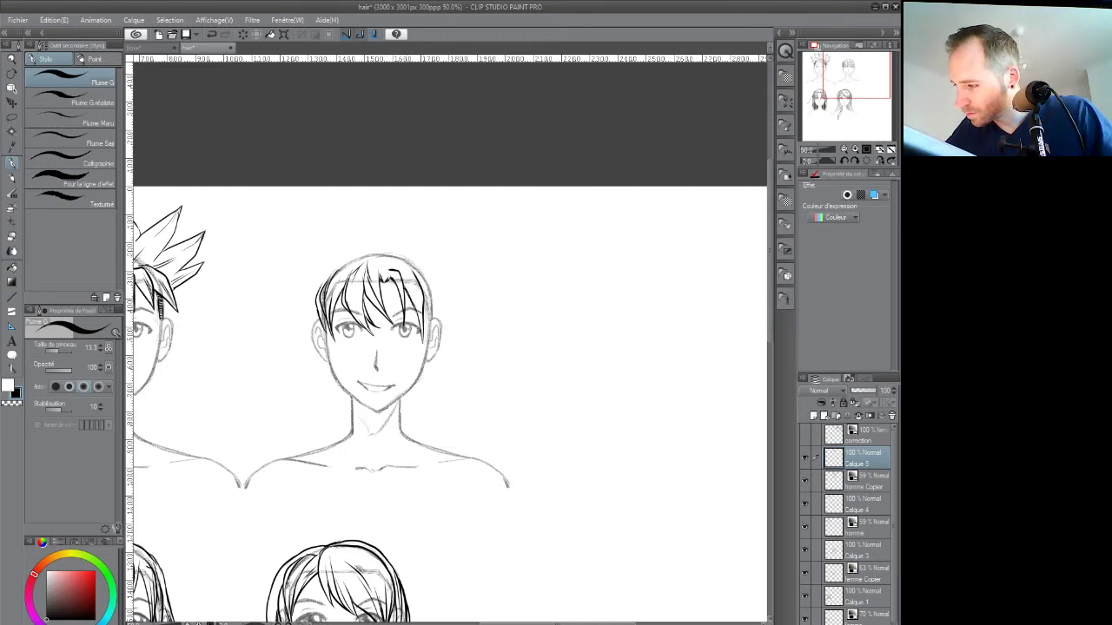
{"action": "mouse_move", "coordinate": [426, 327]}
{"action": "left_mouse_down"}
{"action": "mouse_move", "coordinate": [427, 286]}
{"action": "mouse_move", "coordinate": [433, 302]}
{"action": "mouse_move", "coordinate": [438, 284]}
{"action": "left_mouse_up"}
{"action": "left_click_drag", "start_coordinate": [440, 287], "coordinate": [428, 267]}
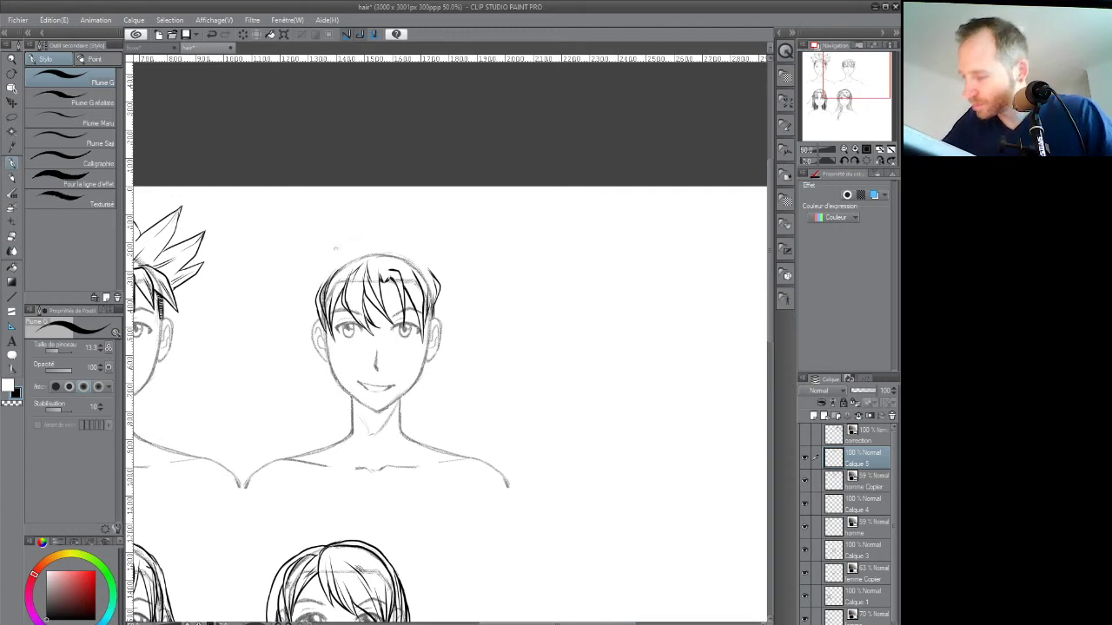
{"action": "left_click_drag", "start_coordinate": [317, 282], "coordinate": [328, 266]}
{"action": "left_click_drag", "start_coordinate": [306, 304], "coordinate": [328, 276]}
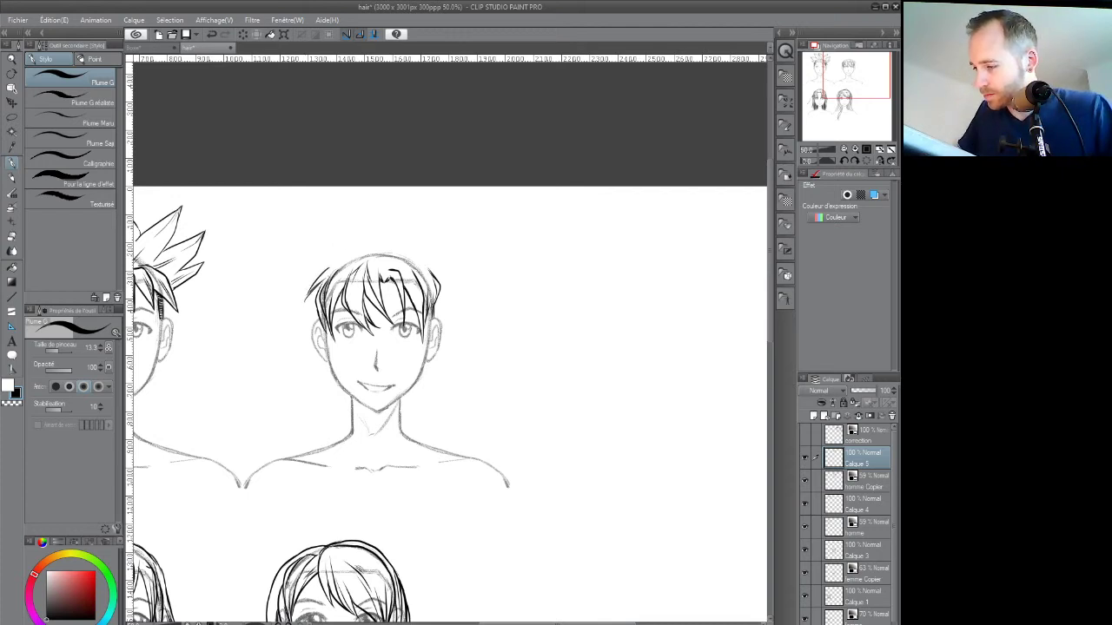
Draw short pointed tufts along the top of the skull to connect the hair on both sides
{"action": "key", "text": "r"}
{"action": "mouse_move", "coordinate": [425, 370]}
{"action": "left_mouse_down"}
{"action": "mouse_move", "coordinate": [437, 373]}
{"action": "mouse_move", "coordinate": [447, 339]}
{"action": "mouse_move", "coordinate": [392, 355]}
{"action": "mouse_move", "coordinate": [455, 452]}
{"action": "mouse_move", "coordinate": [440, 524]}
{"action": "mouse_move", "coordinate": [560, 475]}
{"action": "left_mouse_up"}
{"action": "key", "text": "p"}
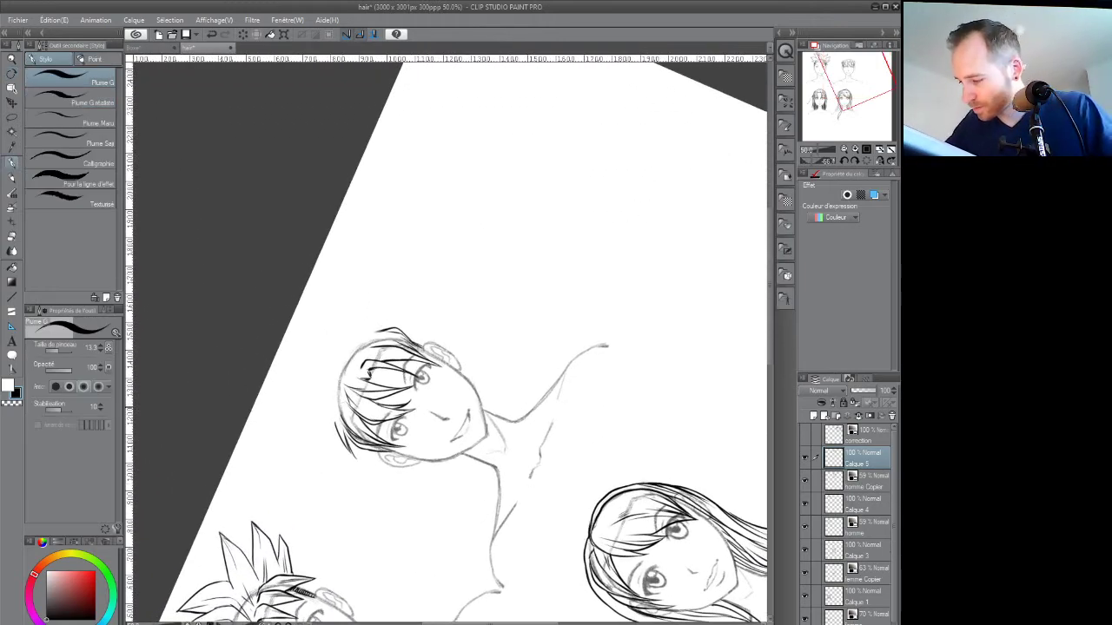
{"action": "left_click_drag", "start_coordinate": [337, 411], "coordinate": [335, 424]}
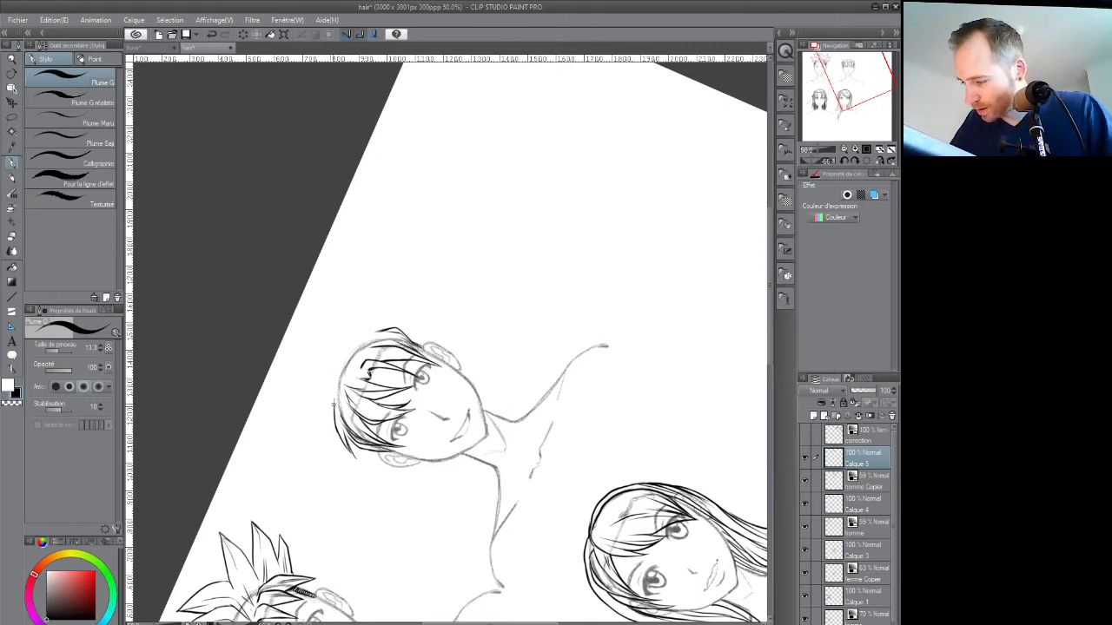
{"action": "left_click_drag", "start_coordinate": [336, 388], "coordinate": [325, 424]}
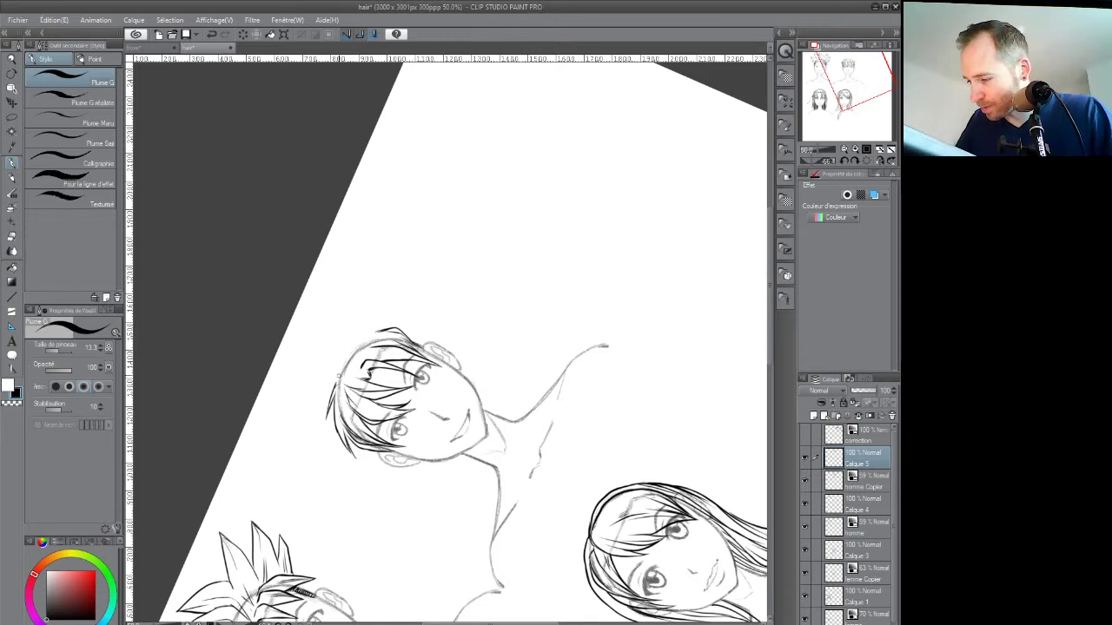
{"action": "mouse_move", "coordinate": [354, 340]}
{"action": "left_mouse_down"}
{"action": "mouse_move", "coordinate": [344, 363]}
{"action": "mouse_move", "coordinate": [370, 328]}
{"action": "left_mouse_up"}
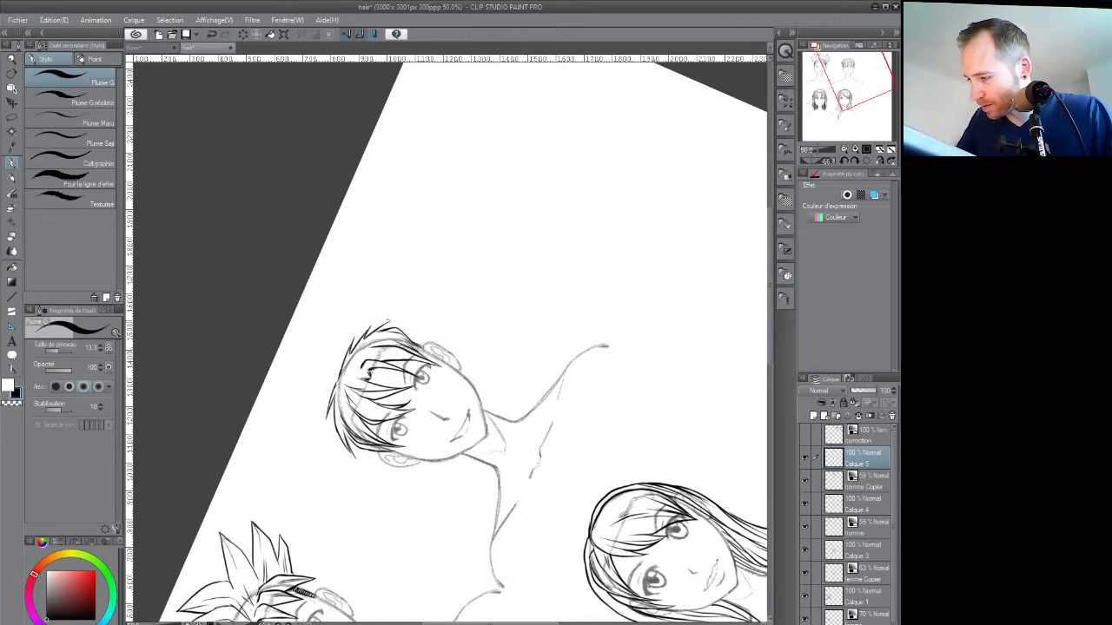
Erase the overshooting tuft beside the crown, redraw it closer to the head, and hatch the short hair at that temple
{"action": "left_click_drag", "start_coordinate": [557, 363], "coordinate": [468, 524]}
{"action": "left_click_drag", "start_coordinate": [557, 398], "coordinate": [517, 452]}
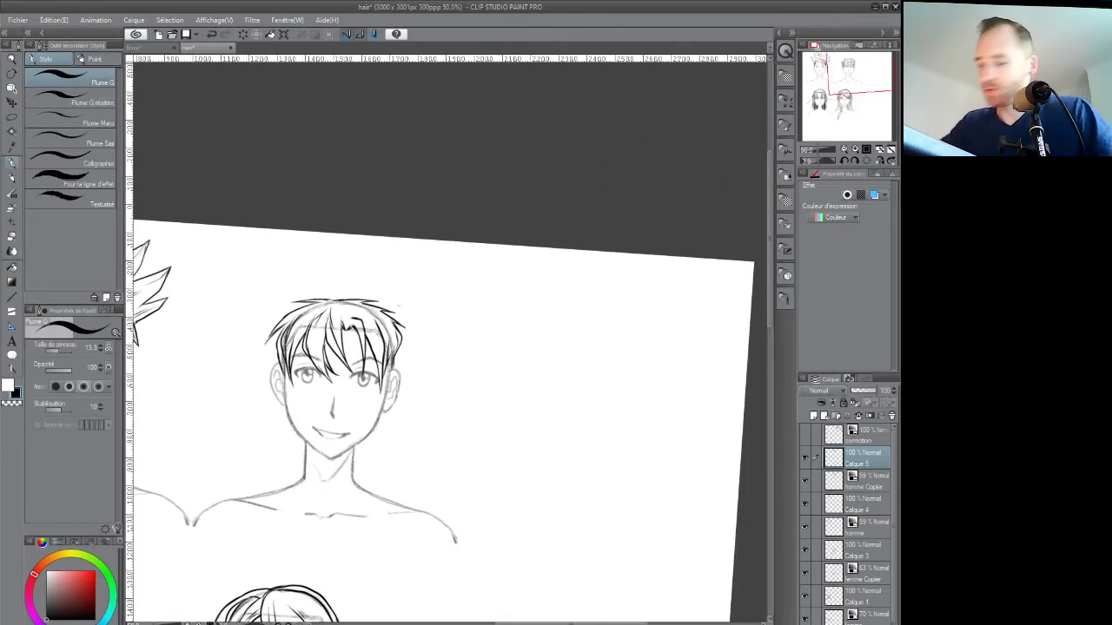
{"action": "key", "text": "e"}
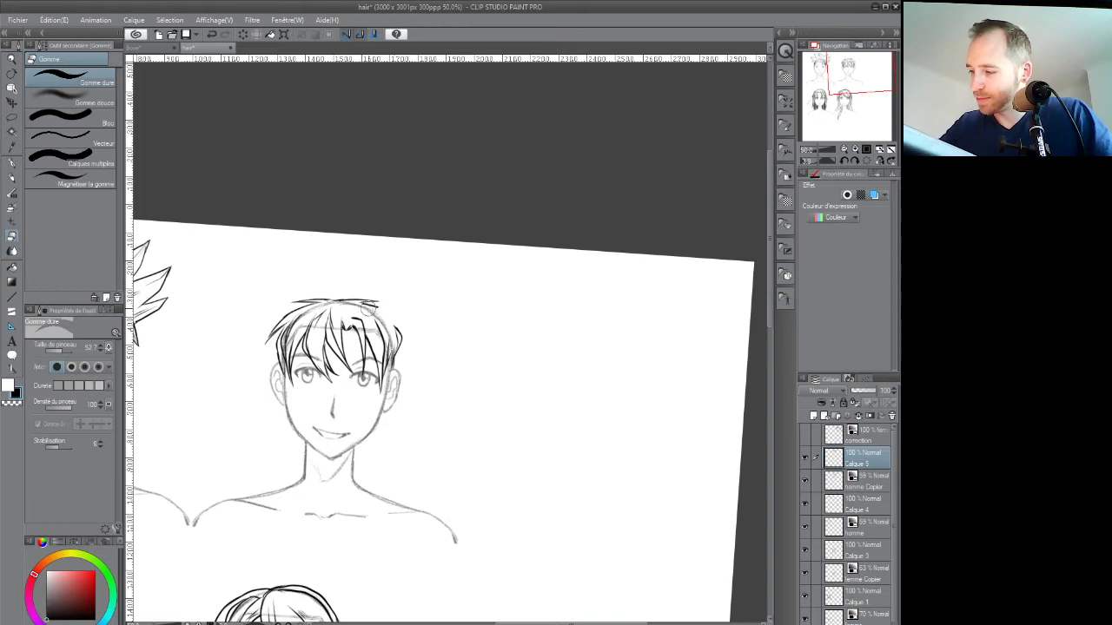
{"action": "key", "text": "p"}
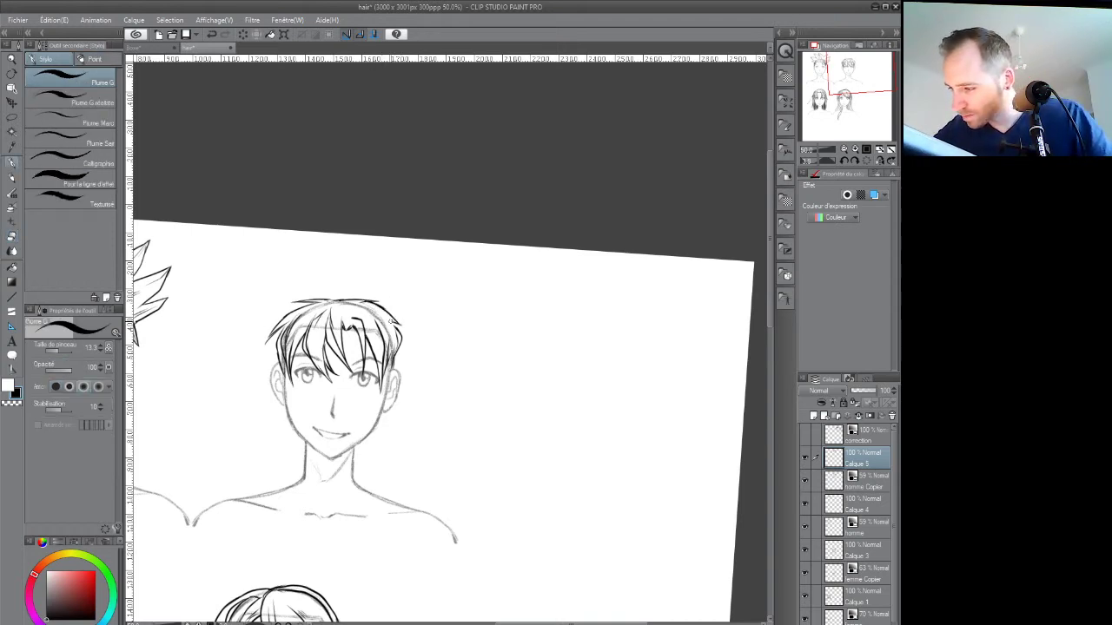
{"action": "left_click_drag", "start_coordinate": [412, 331], "coordinate": [393, 318]}
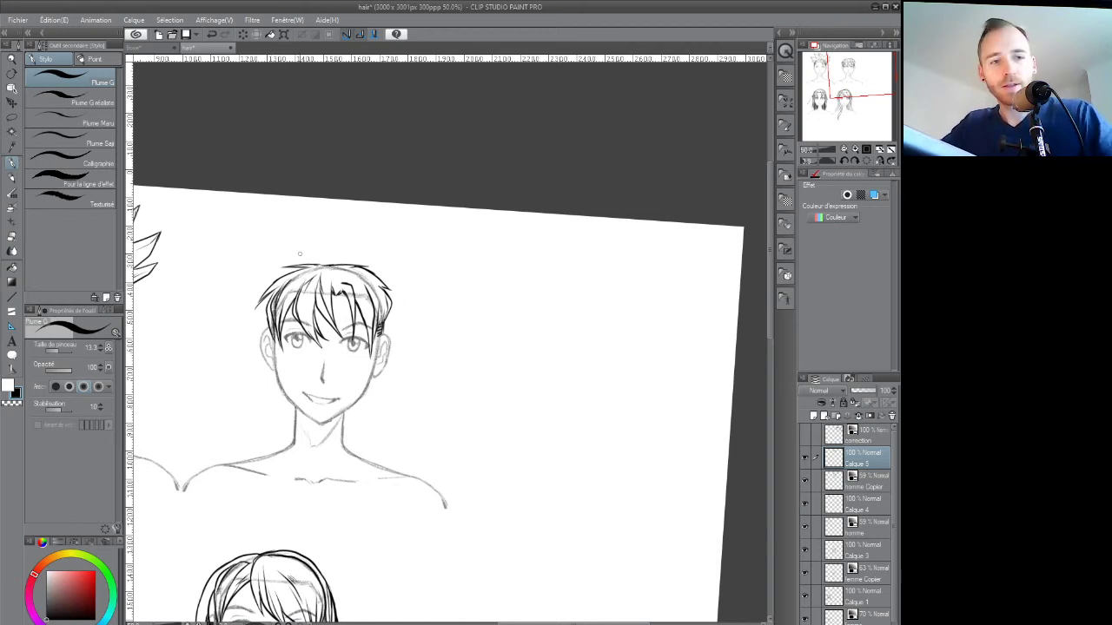
Erase the flat outline parts on top of the hair and redraw them as small overlapping tufts
{"action": "key", "text": "e"}
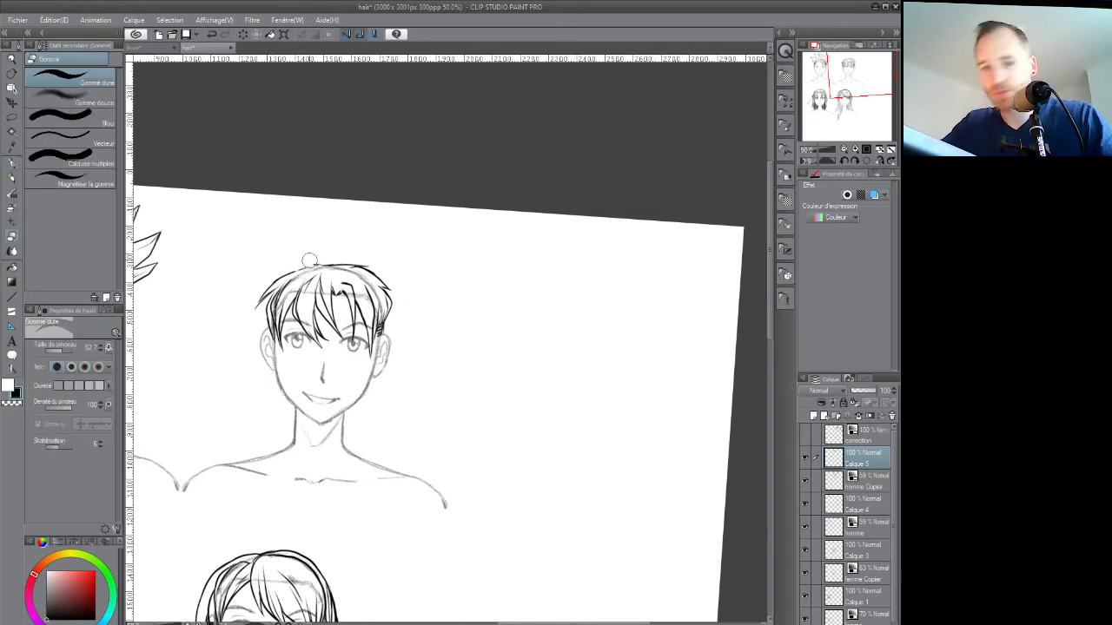
{"action": "key", "text": "p"}
{"action": "left_click_drag", "start_coordinate": [271, 272], "coordinate": [306, 262]}
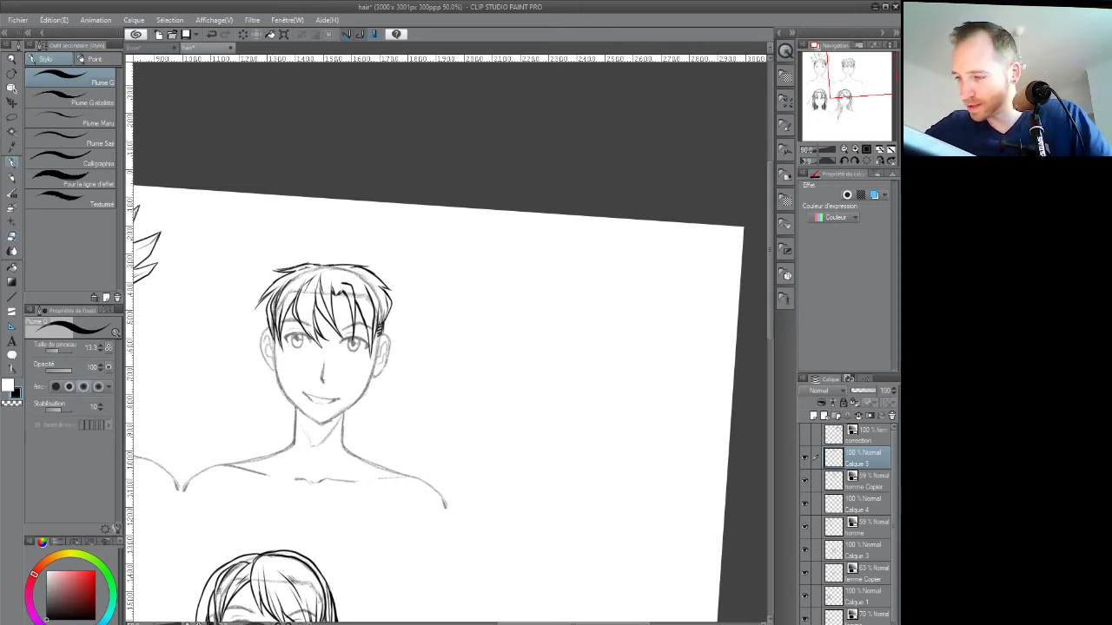
{"action": "key", "text": "e"}
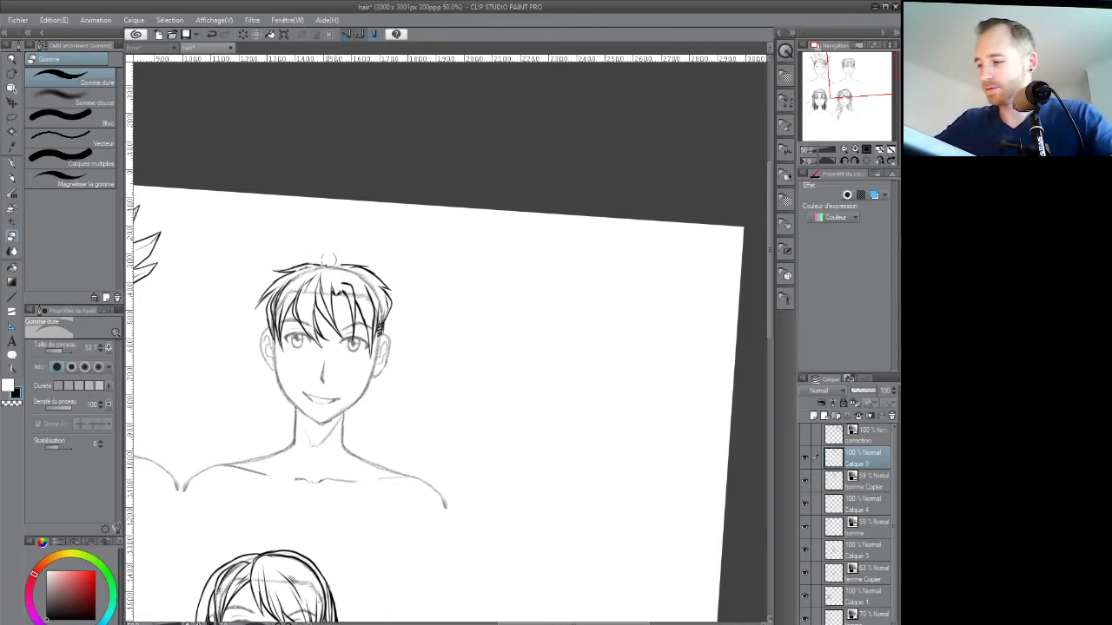
{"action": "key", "text": "p"}
{"action": "left_click_drag", "start_coordinate": [322, 265], "coordinate": [365, 267]}
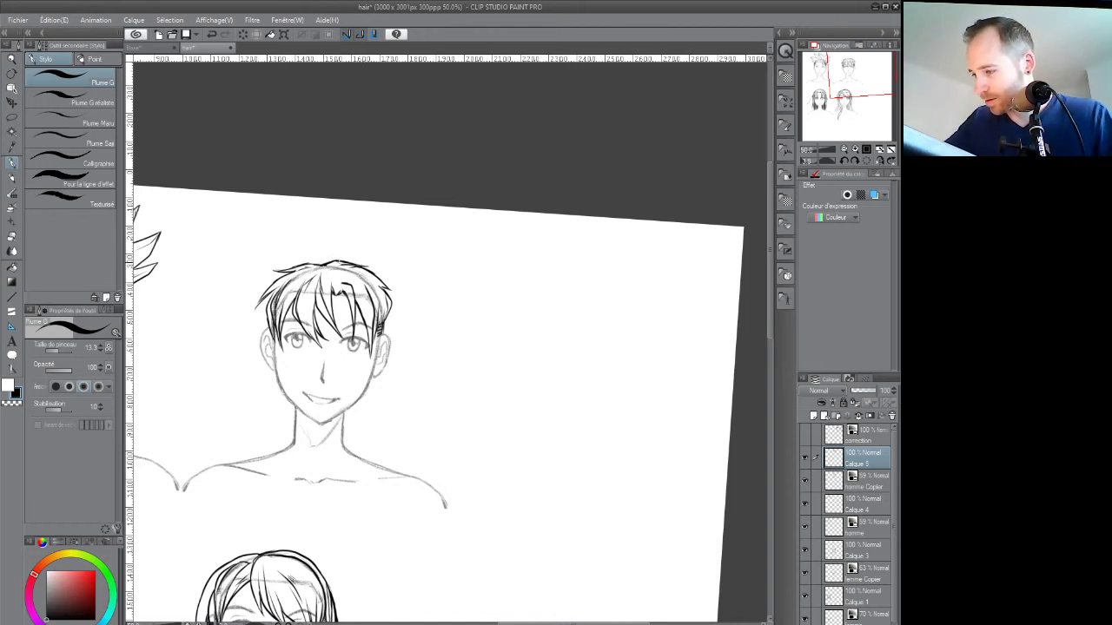
Touch up the short hairstyle's upper outline with the eraser and the G-pen
{"action": "left_click_drag", "start_coordinate": [423, 350], "coordinate": [463, 298]}
{"action": "key", "text": "r"}
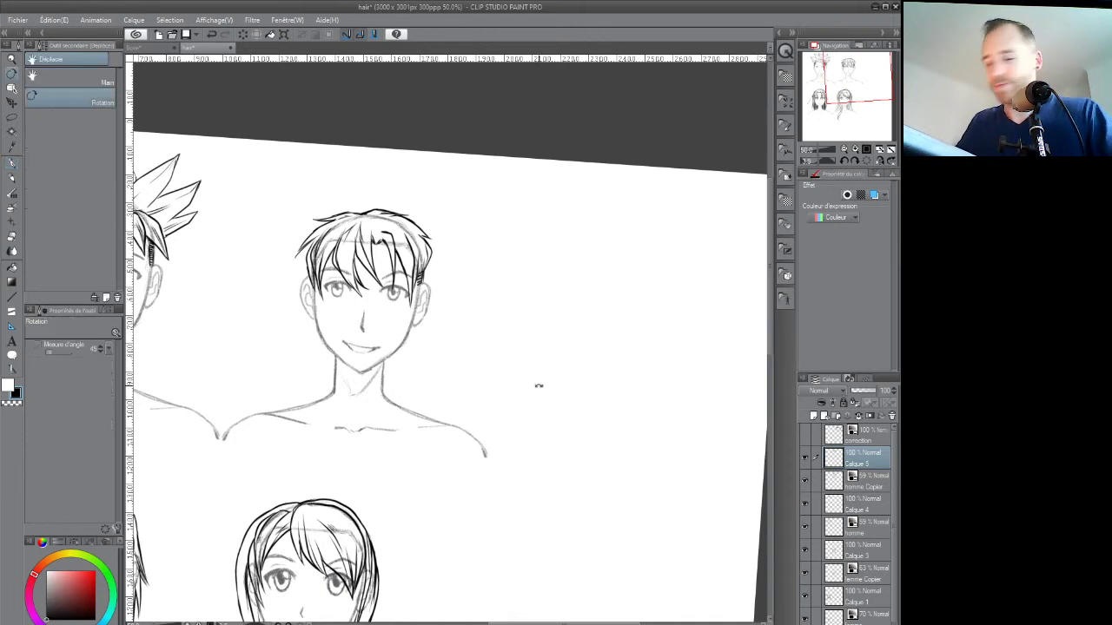
{"action": "double_click", "coordinate": [552, 347]}
{"action": "key", "text": "e"}
{"action": "mouse_move", "coordinate": [369, 217]}
{"action": "left_mouse_down"}
{"action": "mouse_move", "coordinate": [431, 271]}
{"action": "mouse_move", "coordinate": [467, 273]}
{"action": "left_mouse_up"}
{"action": "key", "text": "p"}
{"action": "mouse_move", "coordinate": [367, 274]}
{"action": "left_mouse_down"}
{"action": "mouse_move", "coordinate": [397, 242]}
{"action": "mouse_move", "coordinate": [421, 259]}
{"action": "left_mouse_up"}
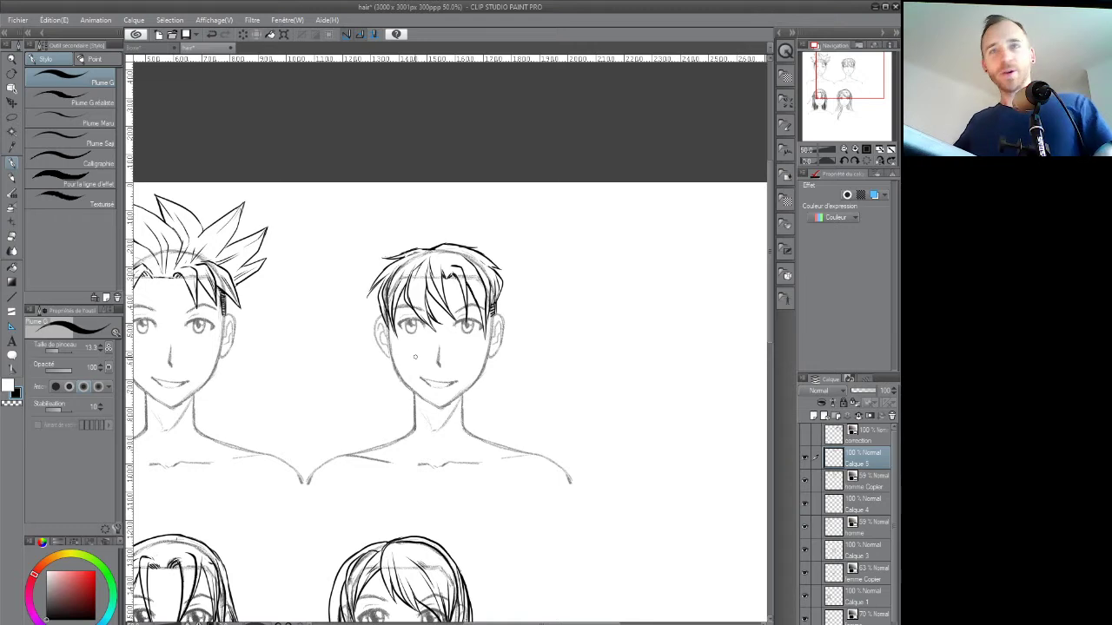
Duplicate the sketch layer "homme Copier" and move the copy above the hair layer "Calque 5"
{"action": "left_click_drag", "start_coordinate": [466, 419], "coordinate": [583, 391]}
{"action": "left_click_drag", "start_coordinate": [617, 445], "coordinate": [427, 427]}
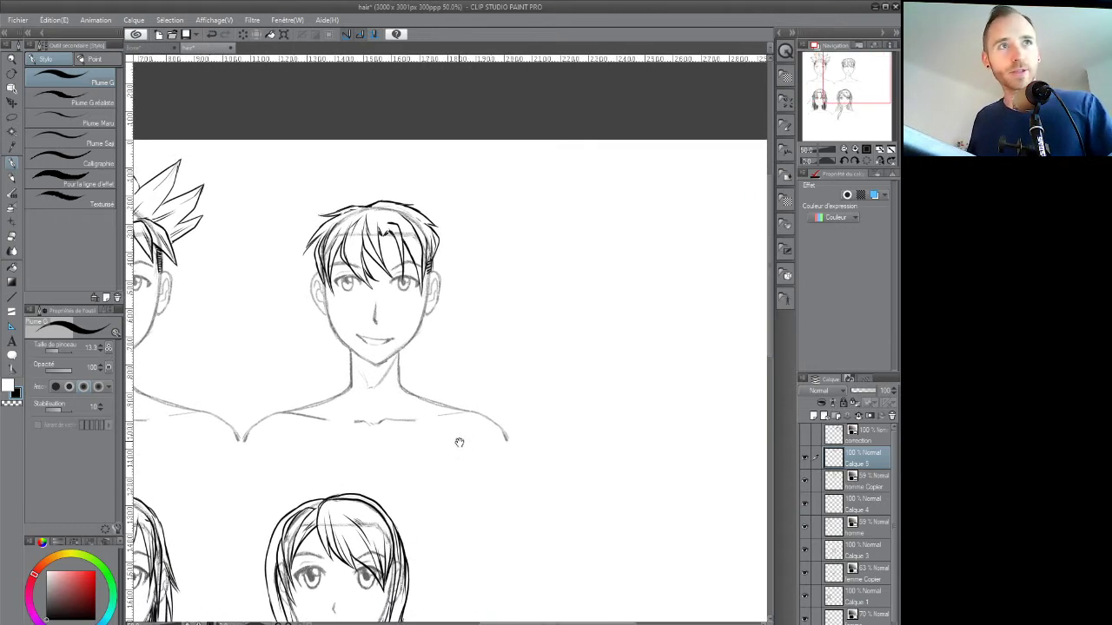
{"action": "scroll", "coordinate": [454, 445], "scroll_direction": "down", "scroll_amount": 1}
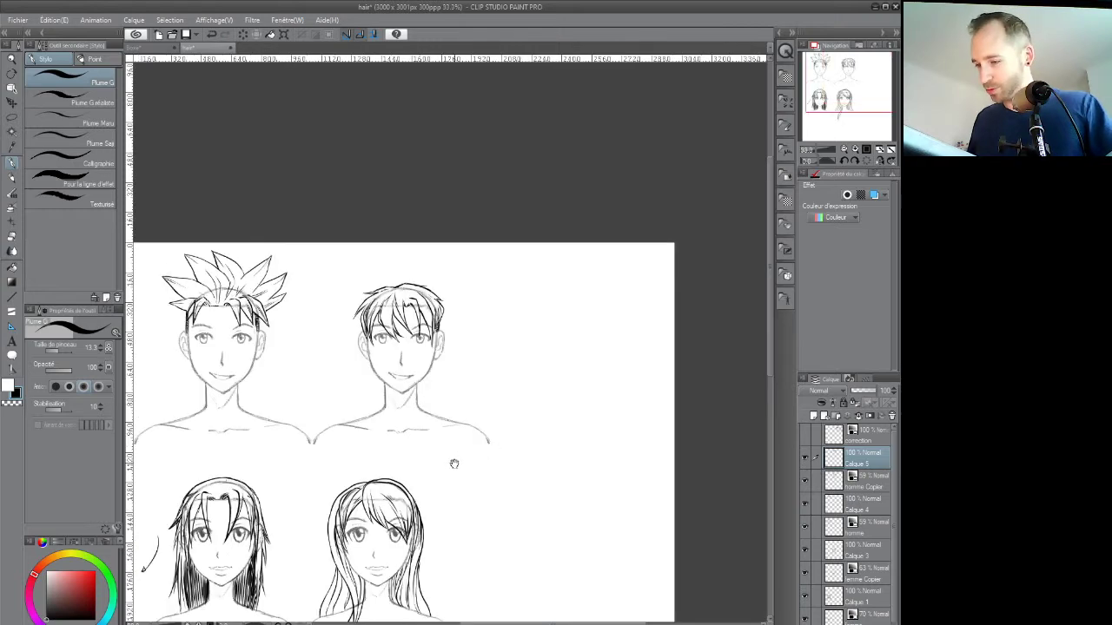
{"action": "left_click_drag", "start_coordinate": [455, 461], "coordinate": [474, 462]}
{"action": "left_click_drag", "start_coordinate": [591, 494], "coordinate": [494, 464]}
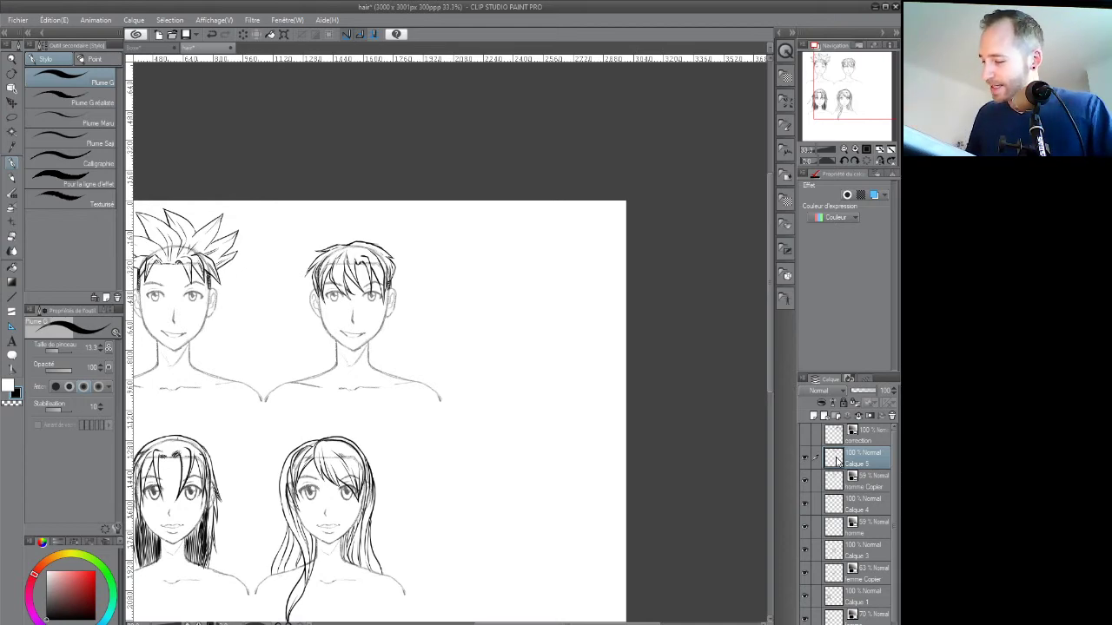
{"action": "mouse_move", "coordinate": [452, 397]}
{"action": "left_mouse_down"}
{"action": "mouse_move", "coordinate": [437, 405]}
{"action": "mouse_move", "coordinate": [466, 452]}
{"action": "left_mouse_up"}
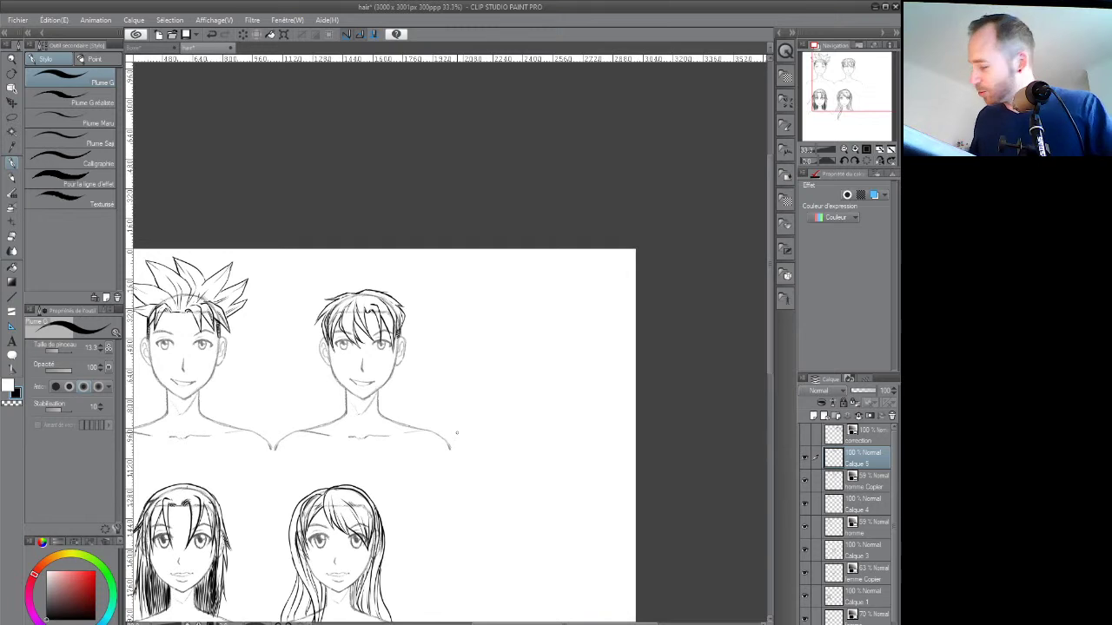
{"action": "left_click", "coordinate": [865, 481]}
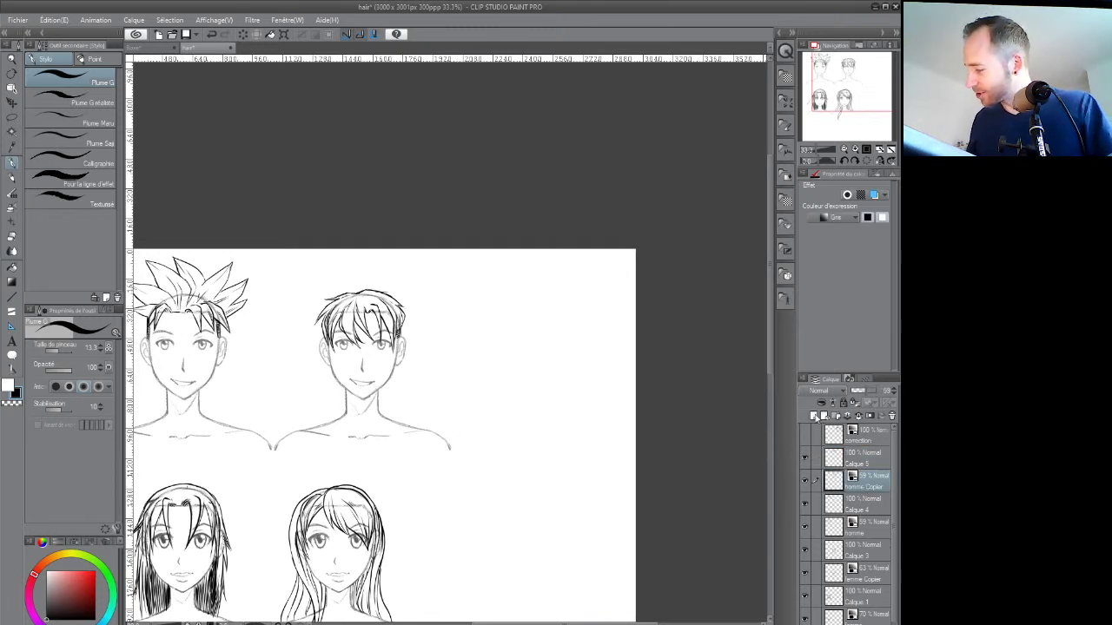
{"action": "right_click", "coordinate": [872, 485]}
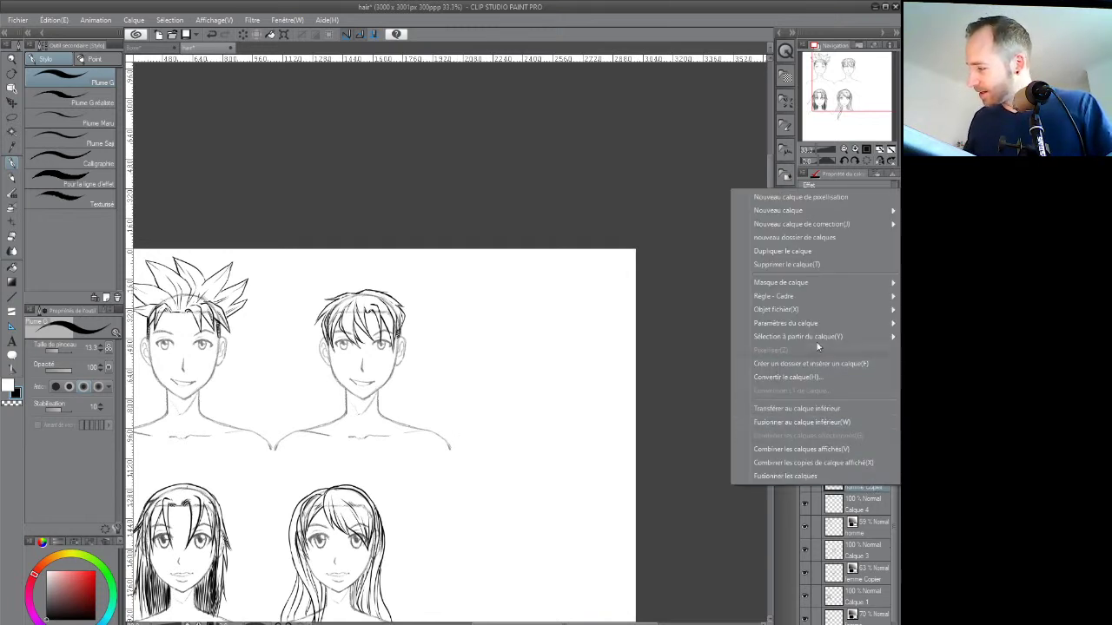
{"action": "left_click", "coordinate": [814, 254]}
{"action": "left_click_drag", "start_coordinate": [860, 480], "coordinate": [863, 457]}
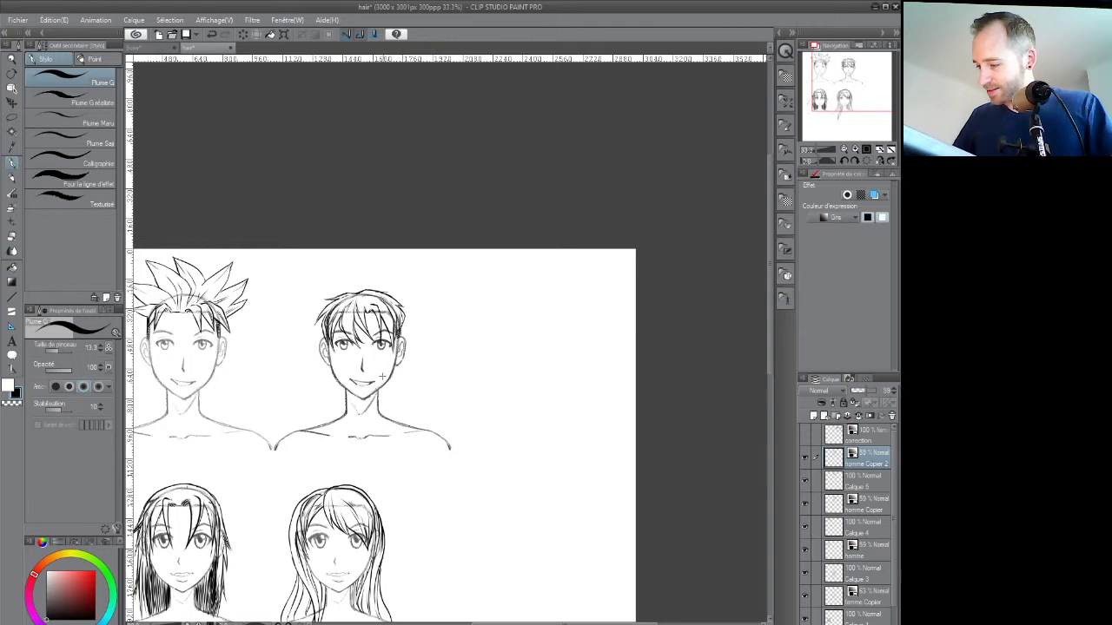
Place the newly copied male head beside the short-haired one and add a new raster layer above its sketch
{"action": "key", "text": "k"}
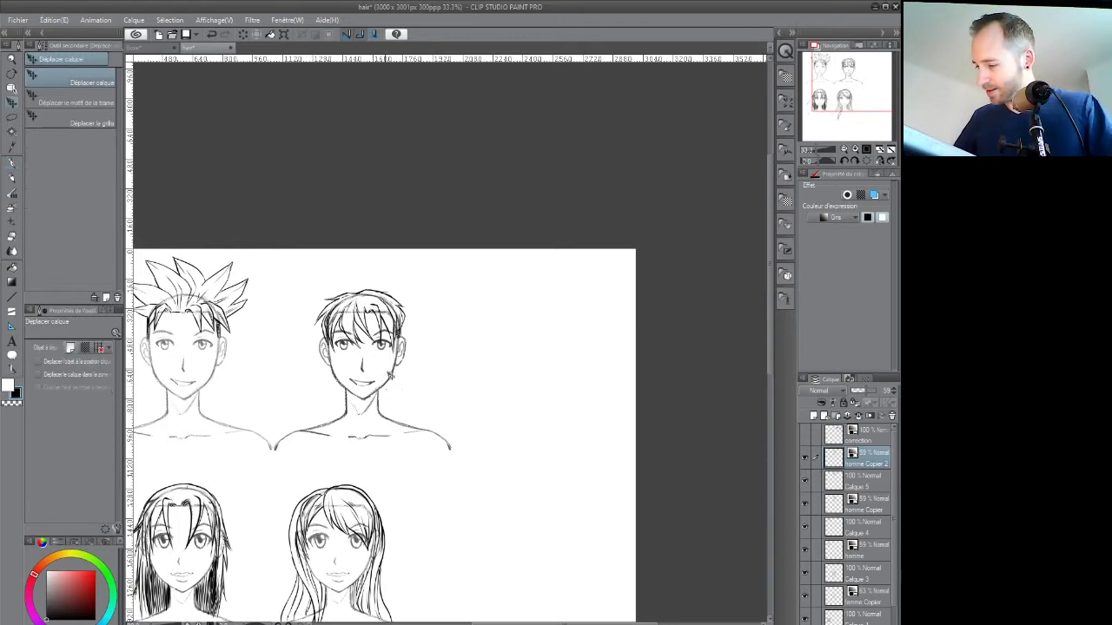
{"action": "left_click_drag", "start_coordinate": [394, 379], "coordinate": [484, 417]}
{"action": "scroll", "coordinate": [576, 384], "scroll_direction": "up", "scroll_amount": 1}
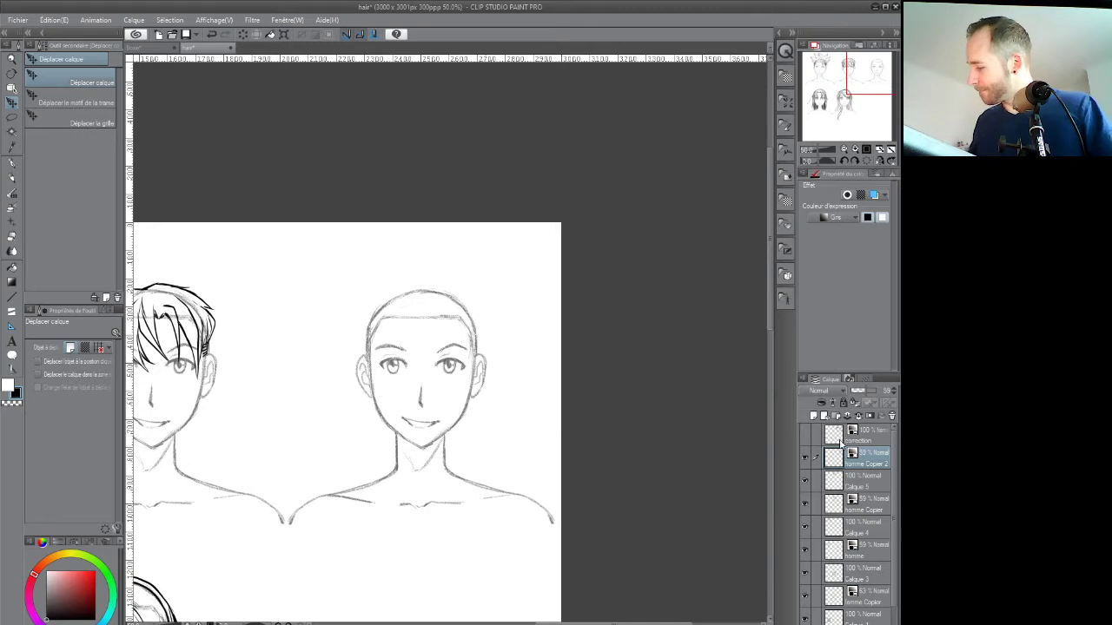
{"action": "left_click", "coordinate": [815, 418]}
Hatch the short hair above the ear at the third male head's temple with the G-pen
{"action": "key", "text": "p"}
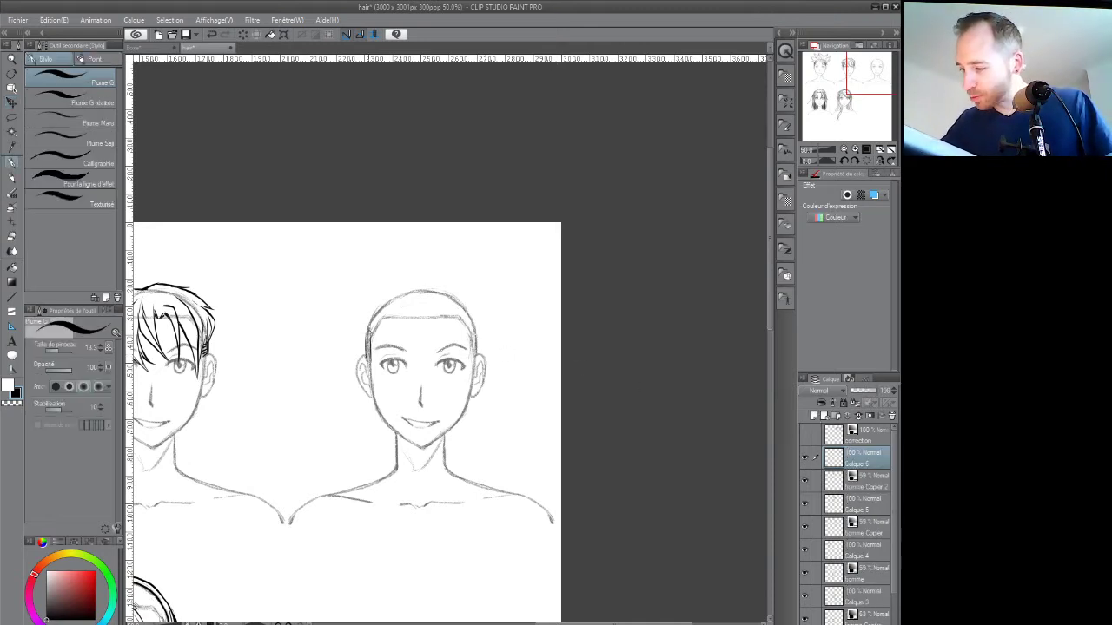
{"action": "left_click_drag", "start_coordinate": [367, 347], "coordinate": [369, 356]}
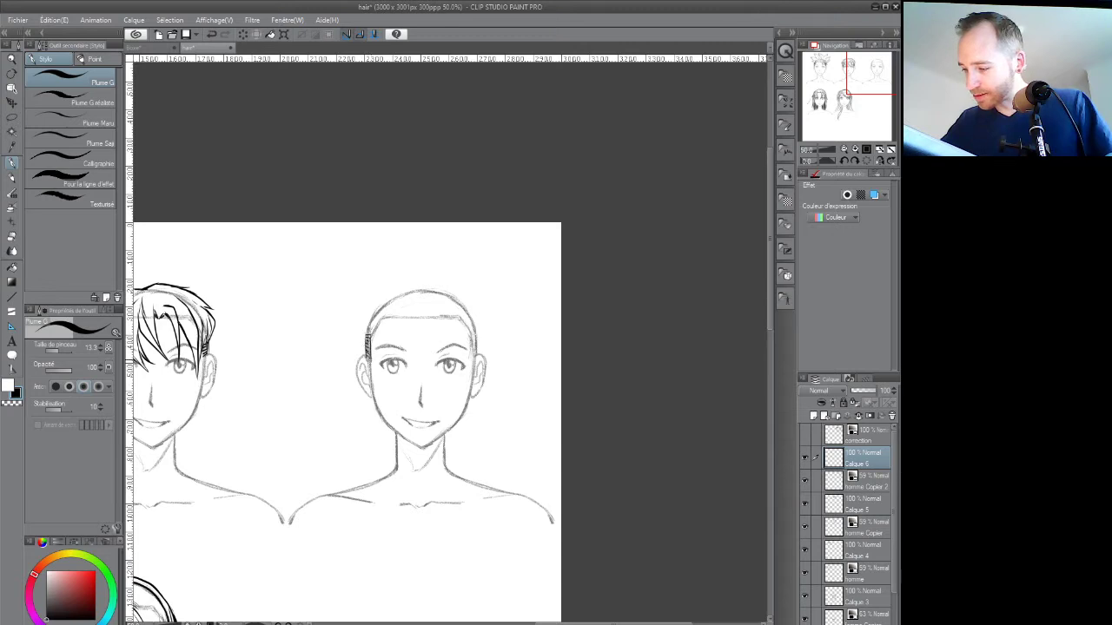
Ink the short hatching at the temple and a wavy, curly hair outline around the third man's bald head
{"action": "mouse_move", "coordinate": [474, 339]}
{"action": "left_mouse_down"}
{"action": "mouse_move", "coordinate": [472, 356]}
{"action": "mouse_move", "coordinate": [468, 339]}
{"action": "left_mouse_up"}
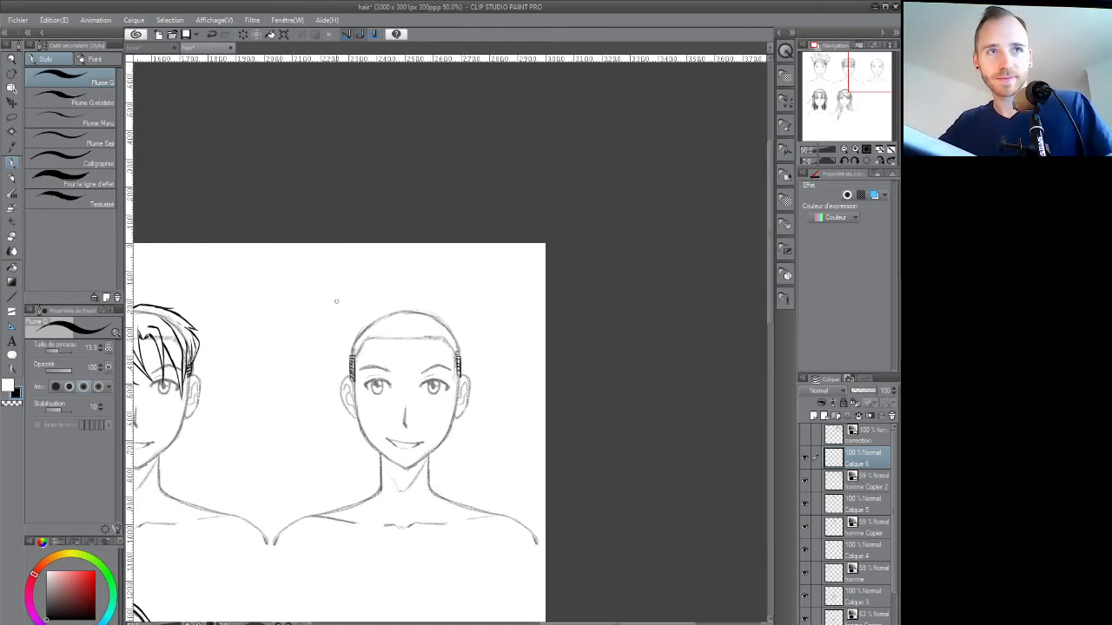
{"action": "left_click_drag", "start_coordinate": [350, 354], "coordinate": [340, 334]}
{"action": "left_click_drag", "start_coordinate": [459, 353], "coordinate": [470, 331]}
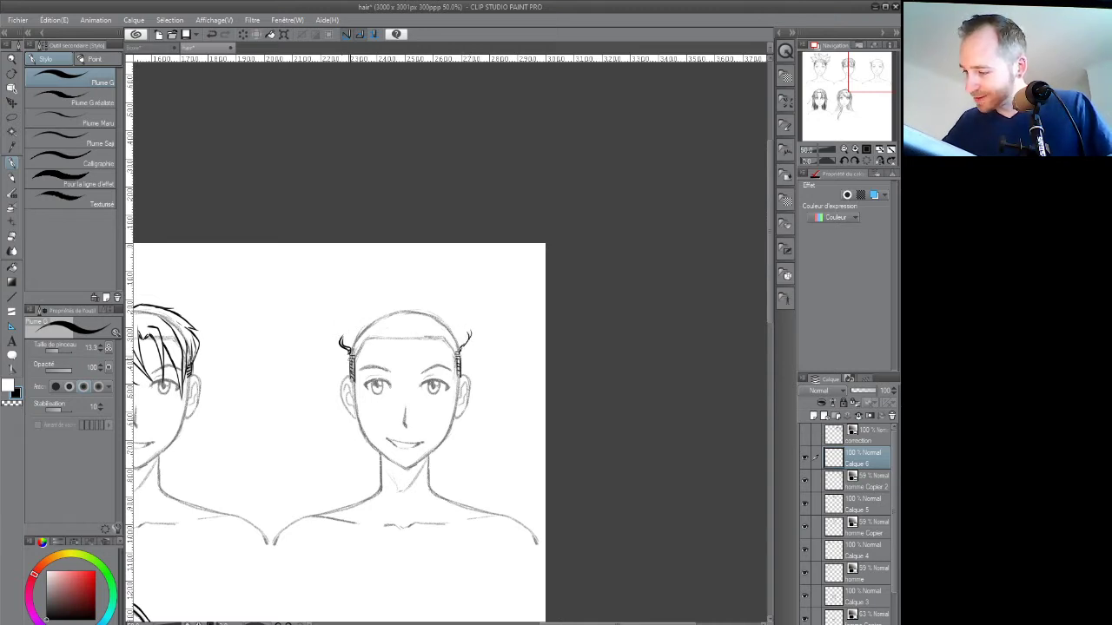
{"action": "mouse_move", "coordinate": [342, 340]}
{"action": "left_mouse_down"}
{"action": "mouse_move", "coordinate": [337, 321]}
{"action": "mouse_move", "coordinate": [355, 322]}
{"action": "mouse_move", "coordinate": [394, 285]}
{"action": "mouse_move", "coordinate": [423, 298]}
{"action": "left_mouse_up"}
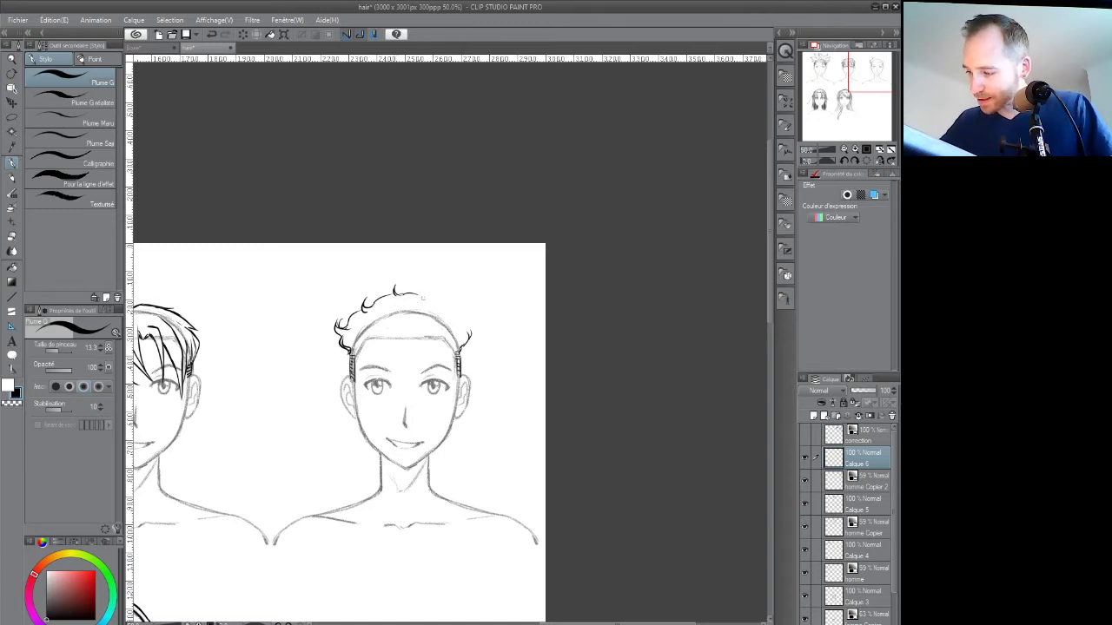
{"action": "mouse_move", "coordinate": [469, 337]}
{"action": "left_mouse_down"}
{"action": "mouse_move", "coordinate": [465, 318]}
{"action": "mouse_move", "coordinate": [429, 300]}
{"action": "mouse_move", "coordinate": [447, 303]}
{"action": "mouse_move", "coordinate": [463, 326]}
{"action": "left_mouse_up"}
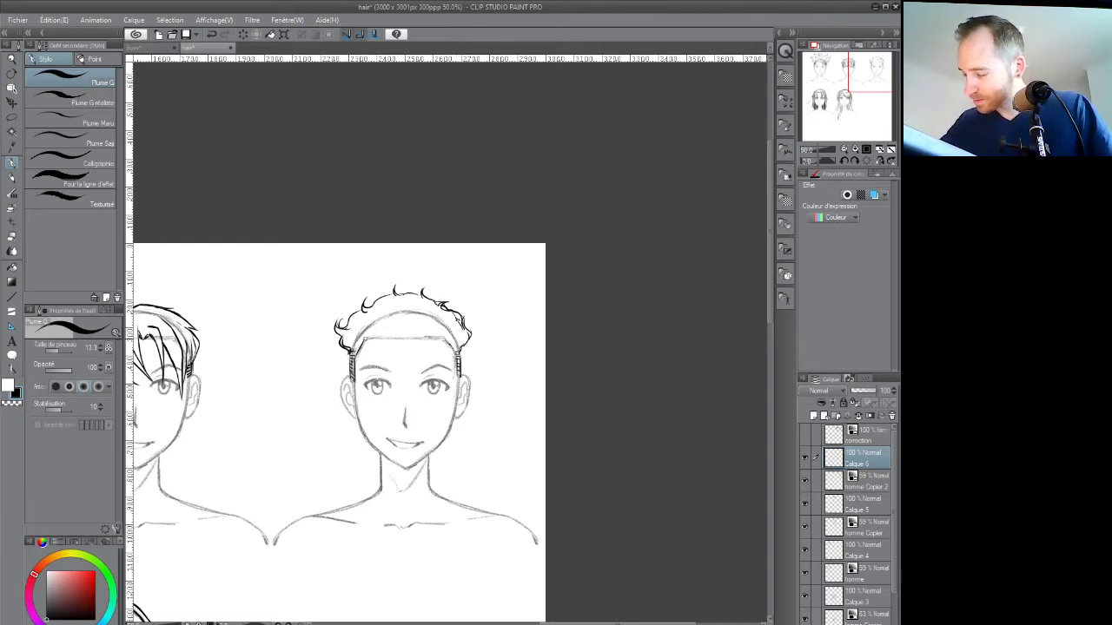
{"action": "left_click_drag", "start_coordinate": [494, 368], "coordinate": [460, 356]}
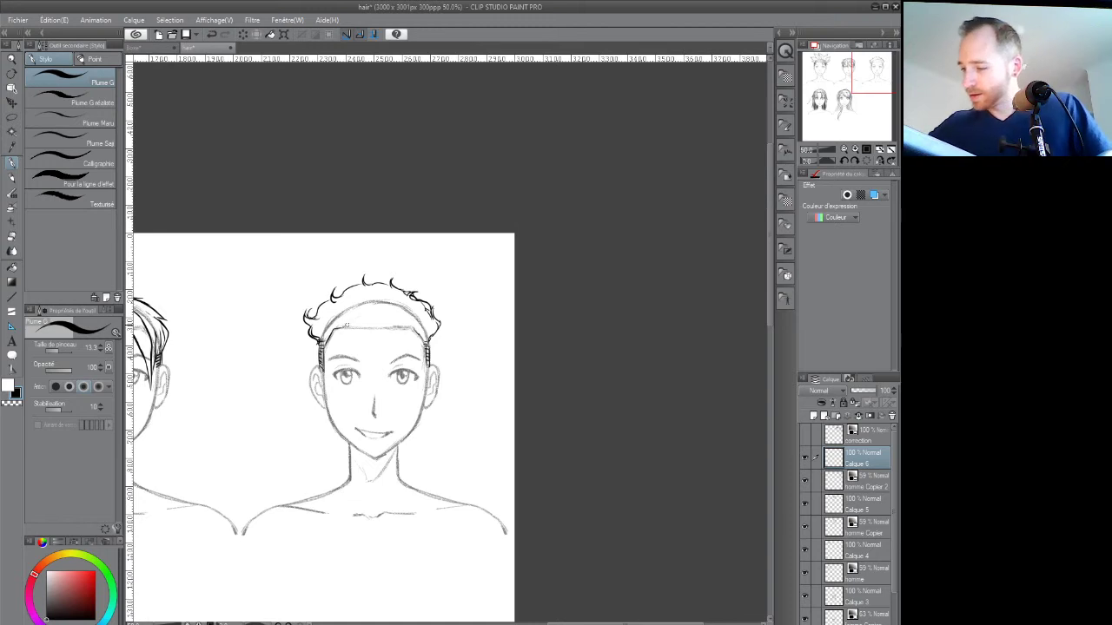
Fill the third man's hair with curly strands rising from the hairline and sketch a small broccoli shape beside his head
{"action": "left_click_drag", "start_coordinate": [366, 328], "coordinate": [422, 339]}
{"action": "mouse_move", "coordinate": [330, 320]}
{"action": "left_mouse_down"}
{"action": "mouse_move", "coordinate": [324, 333]}
{"action": "mouse_move", "coordinate": [319, 306]}
{"action": "mouse_move", "coordinate": [323, 347]}
{"action": "mouse_move", "coordinate": [316, 317]}
{"action": "mouse_move", "coordinate": [319, 333]}
{"action": "mouse_move", "coordinate": [373, 314]}
{"action": "mouse_move", "coordinate": [342, 300]}
{"action": "mouse_move", "coordinate": [334, 311]}
{"action": "left_mouse_up"}
{"action": "left_click_drag", "start_coordinate": [340, 317], "coordinate": [331, 306]}
{"action": "mouse_move", "coordinate": [391, 327]}
{"action": "left_mouse_down"}
{"action": "mouse_move", "coordinate": [369, 301]}
{"action": "mouse_move", "coordinate": [377, 324]}
{"action": "mouse_move", "coordinate": [367, 285]}
{"action": "left_mouse_up"}
{"action": "mouse_move", "coordinate": [383, 314]}
{"action": "left_mouse_down"}
{"action": "mouse_move", "coordinate": [376, 305]}
{"action": "mouse_move", "coordinate": [414, 305]}
{"action": "mouse_move", "coordinate": [469, 337]}
{"action": "mouse_move", "coordinate": [478, 315]}
{"action": "mouse_move", "coordinate": [452, 315]}
{"action": "mouse_move", "coordinate": [477, 303]}
{"action": "mouse_move", "coordinate": [479, 314]}
{"action": "mouse_move", "coordinate": [447, 344]}
{"action": "left_mouse_up"}
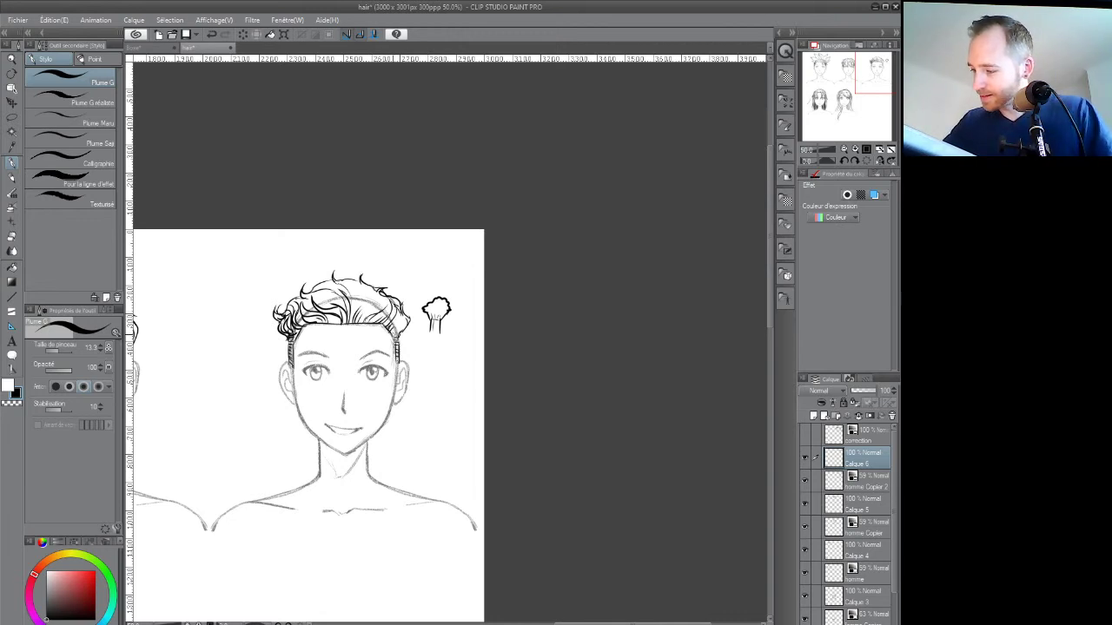
{"action": "left_click_drag", "start_coordinate": [422, 375], "coordinate": [431, 338]}
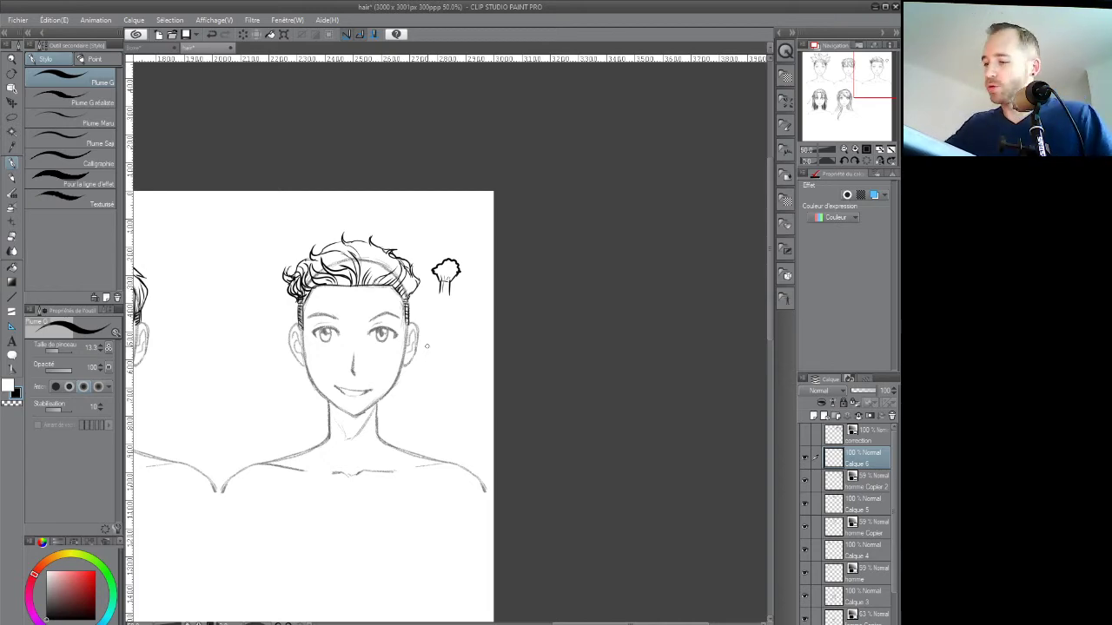
Hatch a short stubble beard with vertical strokes along the third man's cheeks, jaw and chin
{"action": "left_click_drag", "start_coordinate": [401, 336], "coordinate": [504, 330]}
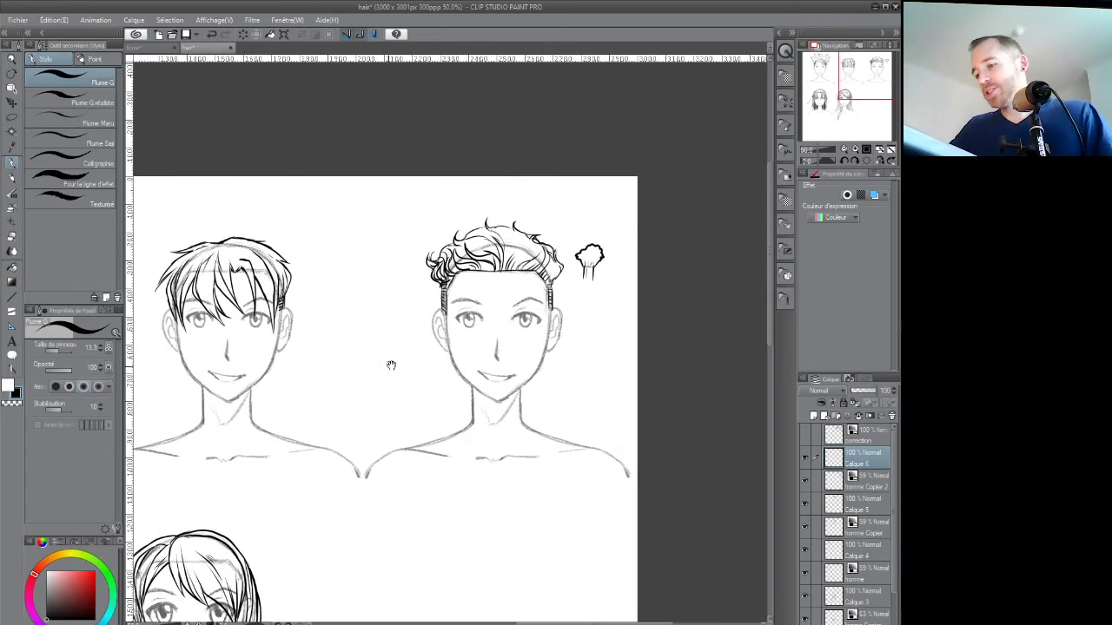
{"action": "left_click_drag", "start_coordinate": [391, 366], "coordinate": [492, 325]}
{"action": "scroll", "coordinate": [535, 373], "scroll_direction": "down", "scroll_amount": 2}
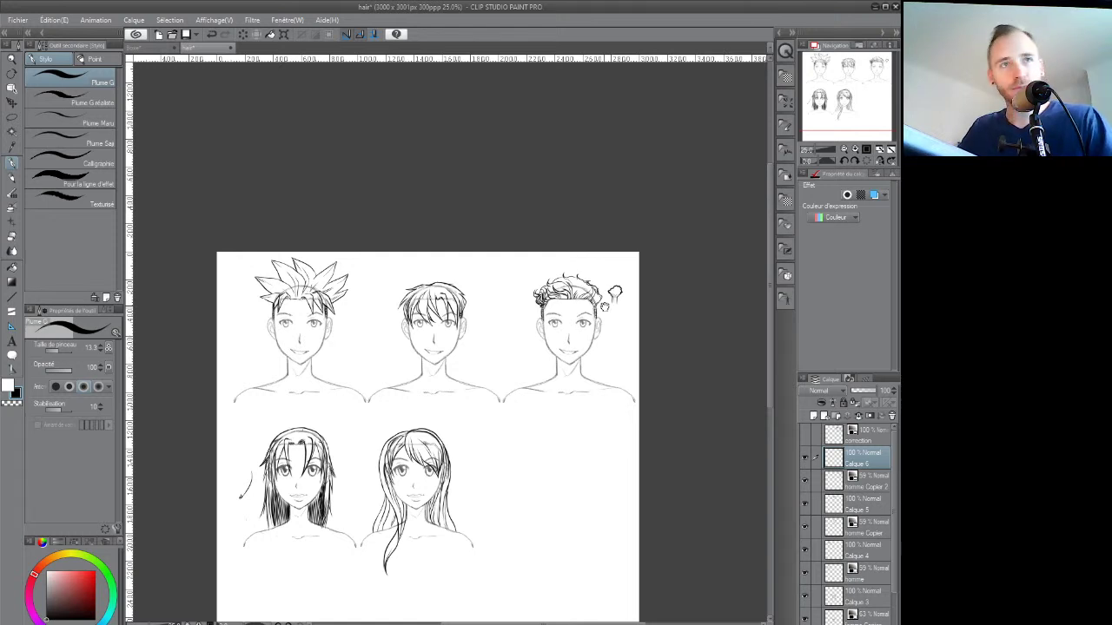
{"action": "scroll", "coordinate": [595, 357], "scroll_direction": "up", "scroll_amount": 2}
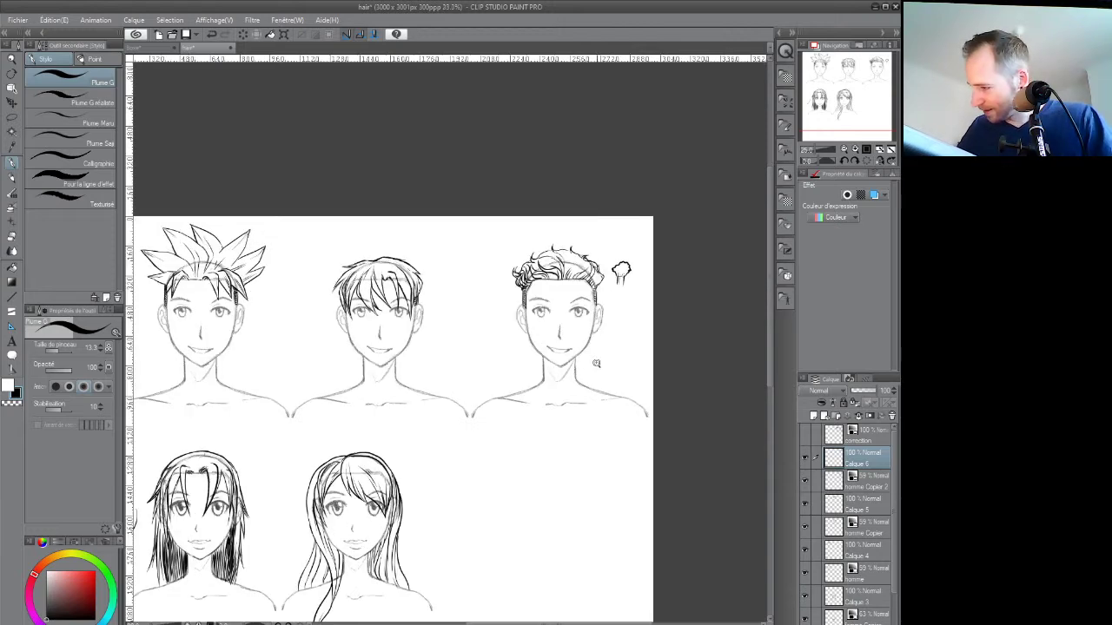
{"action": "left_click_drag", "start_coordinate": [592, 366], "coordinate": [470, 412]}
{"action": "scroll", "coordinate": [492, 396], "scroll_direction": "up", "scroll_amount": 1}
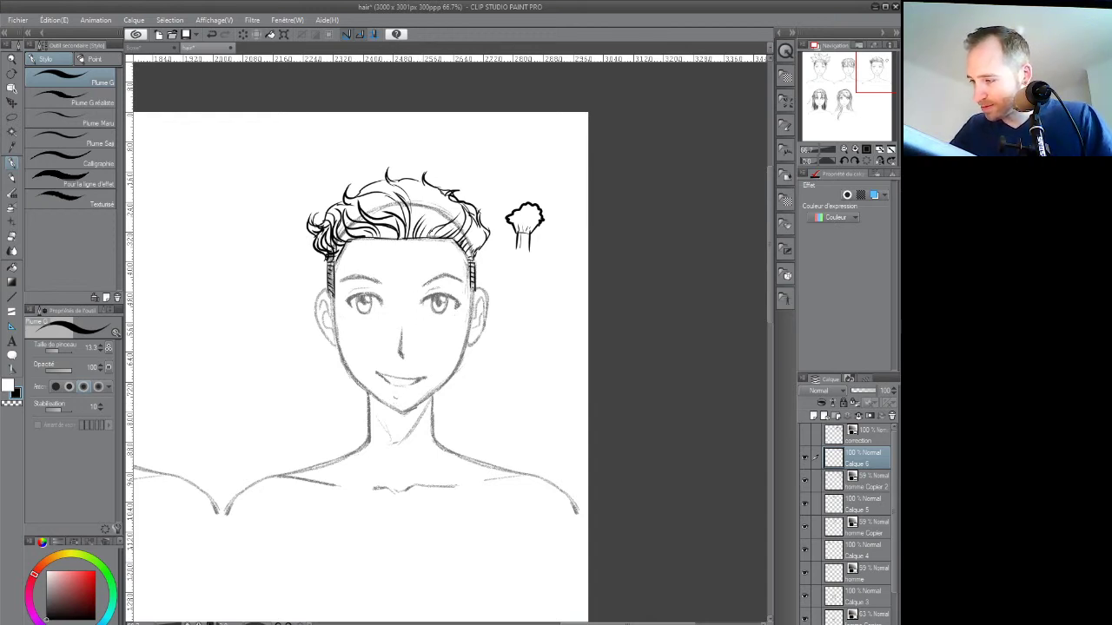
{"action": "left_click_drag", "start_coordinate": [340, 330], "coordinate": [365, 397]}
{"action": "mouse_move", "coordinate": [367, 358]}
{"action": "left_mouse_down"}
{"action": "mouse_move", "coordinate": [371, 389]}
{"action": "mouse_move", "coordinate": [414, 415]}
{"action": "left_mouse_up"}
{"action": "mouse_move", "coordinate": [415, 386]}
{"action": "left_mouse_down"}
{"action": "mouse_move", "coordinate": [419, 410]}
{"action": "mouse_move", "coordinate": [438, 388]}
{"action": "left_mouse_up"}
{"action": "mouse_move", "coordinate": [438, 358]}
{"action": "left_mouse_down"}
{"action": "mouse_move", "coordinate": [442, 387]}
{"action": "mouse_move", "coordinate": [453, 380]}
{"action": "left_mouse_up"}
{"action": "mouse_move", "coordinate": [454, 351]}
{"action": "left_mouse_down"}
{"action": "mouse_move", "coordinate": [456, 379]}
{"action": "mouse_move", "coordinate": [443, 359]}
{"action": "mouse_move", "coordinate": [427, 367]}
{"action": "left_mouse_up"}
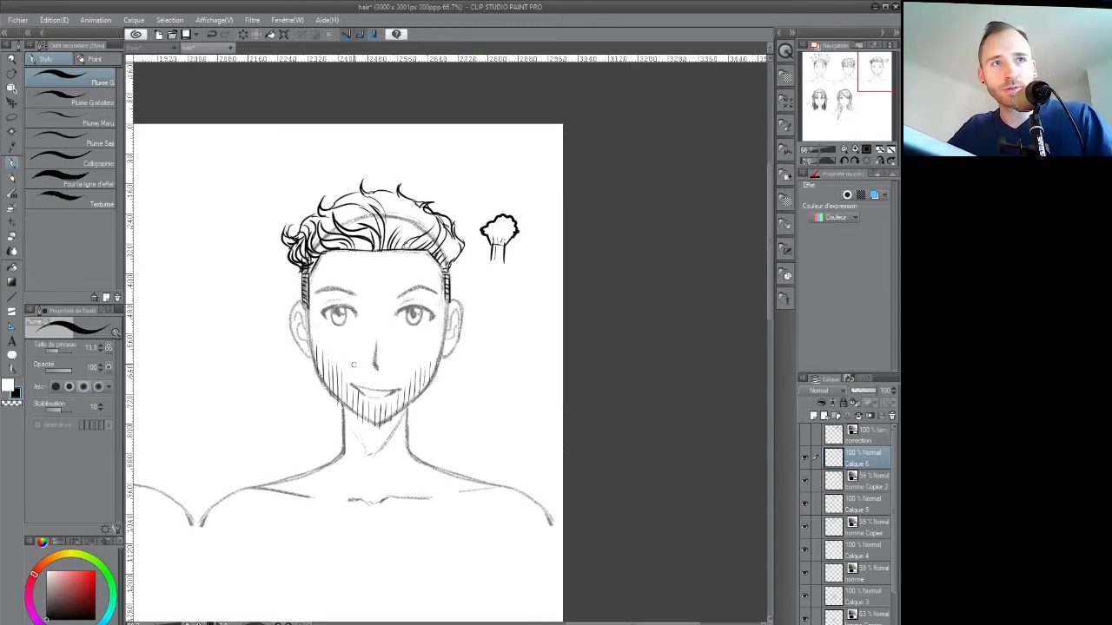
Try a moustache above the third man's mouth and undo its strokes
{"action": "mouse_move", "coordinate": [346, 380]}
{"action": "left_mouse_down"}
{"action": "mouse_move", "coordinate": [411, 384]}
{"action": "mouse_move", "coordinate": [384, 373]}
{"action": "left_mouse_up"}
{"action": "scroll", "coordinate": [401, 379], "scroll_direction": "down", "scroll_amount": 2}
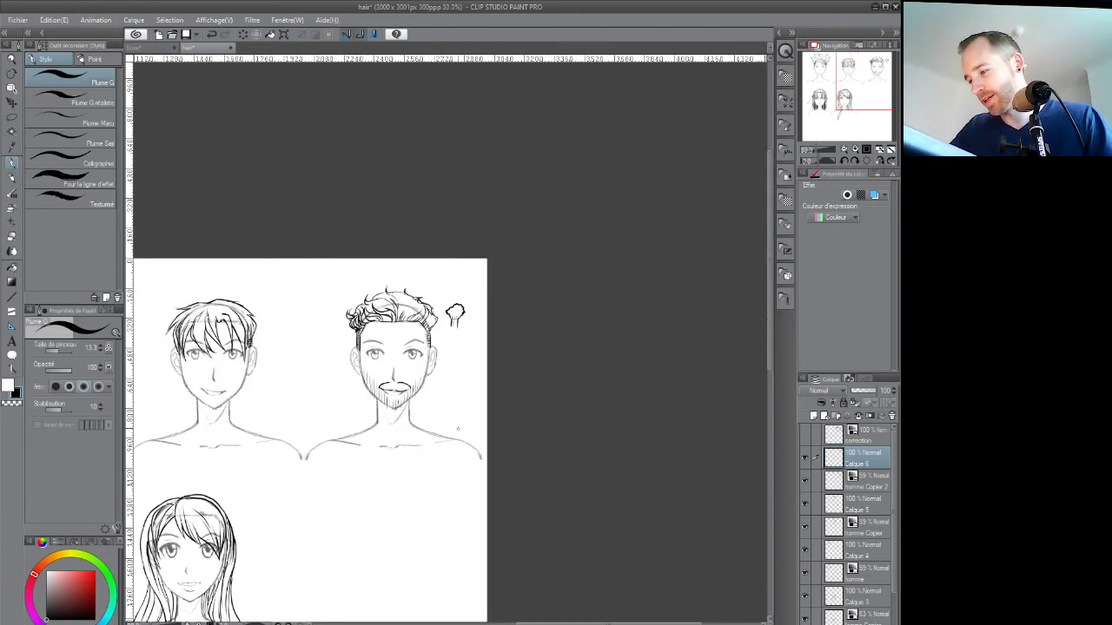
{"action": "key", "text": "ctrl+z"}
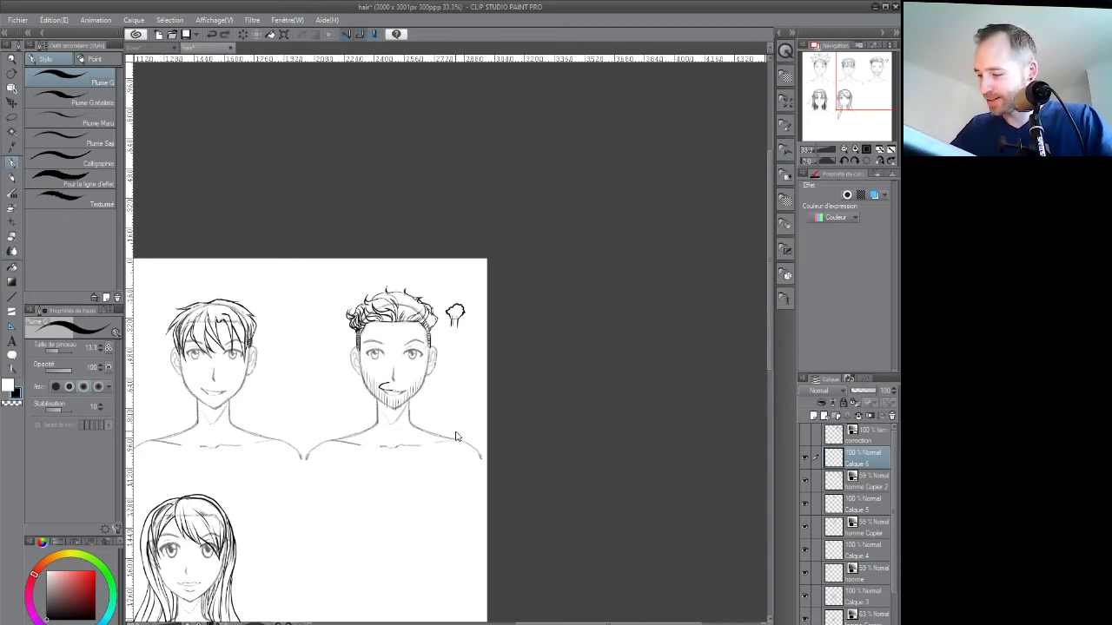
{"action": "key", "text": "ctrl+z"}
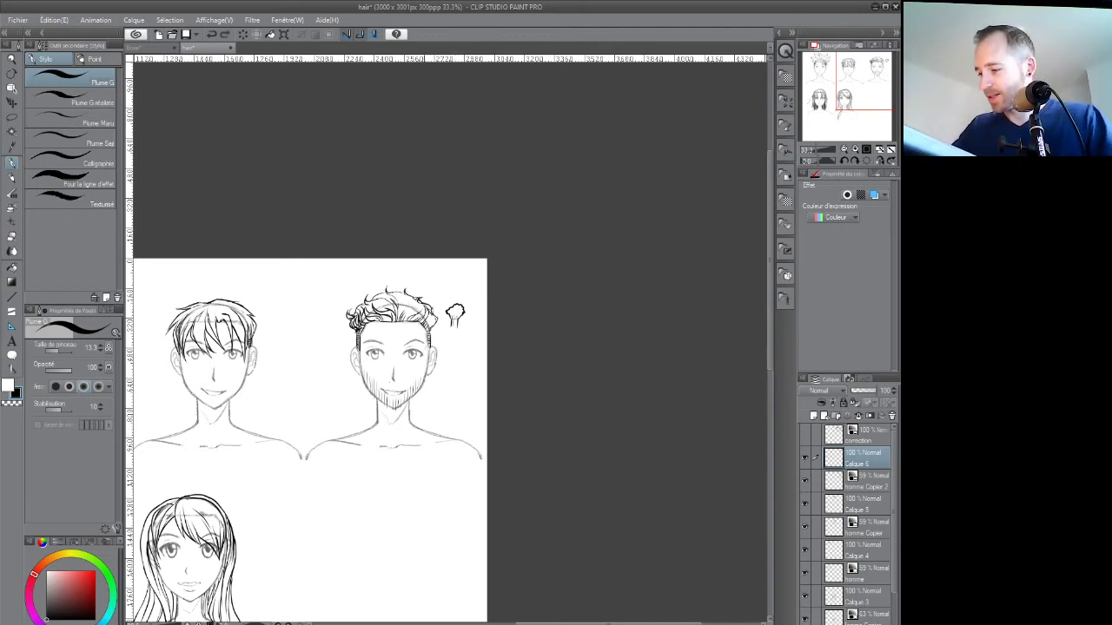
{"action": "left_click_drag", "start_coordinate": [421, 396], "coordinate": [515, 350]}
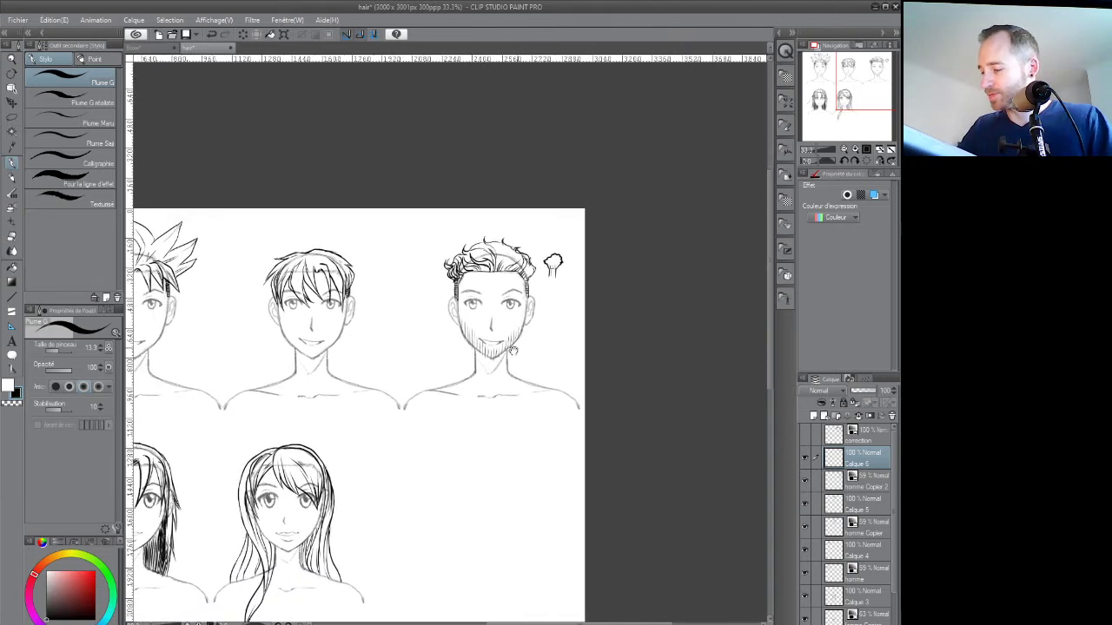
{"action": "left_click_drag", "start_coordinate": [381, 453], "coordinate": [499, 318]}
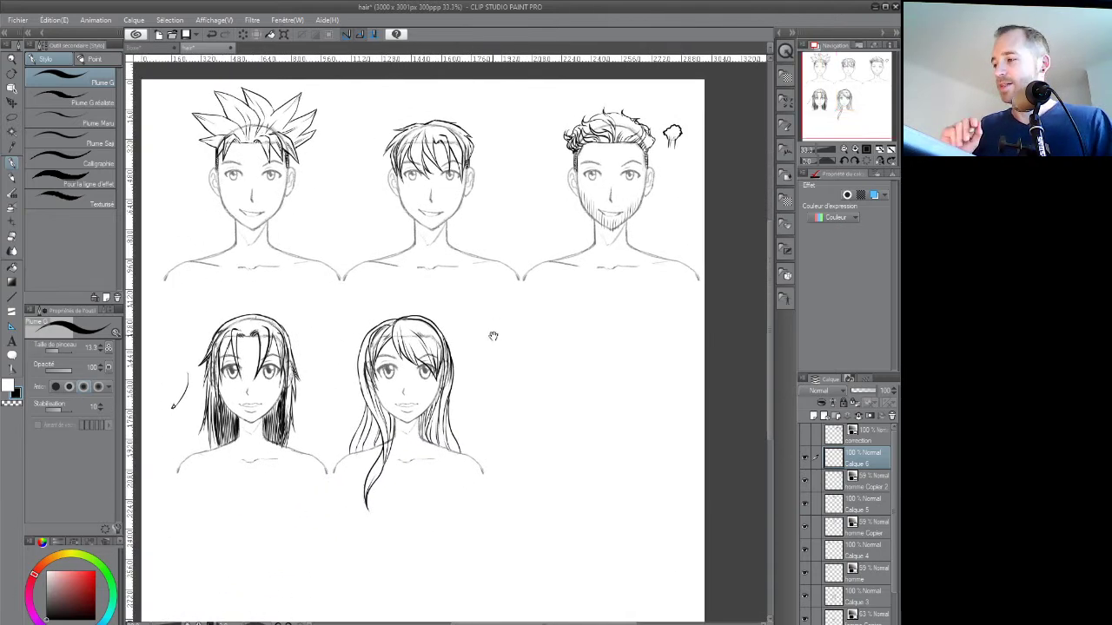
{"action": "mouse_move", "coordinate": [546, 445]}
{"action": "left_mouse_down"}
{"action": "mouse_move", "coordinate": [536, 457]}
{"action": "mouse_move", "coordinate": [546, 467]}
{"action": "left_mouse_up"}
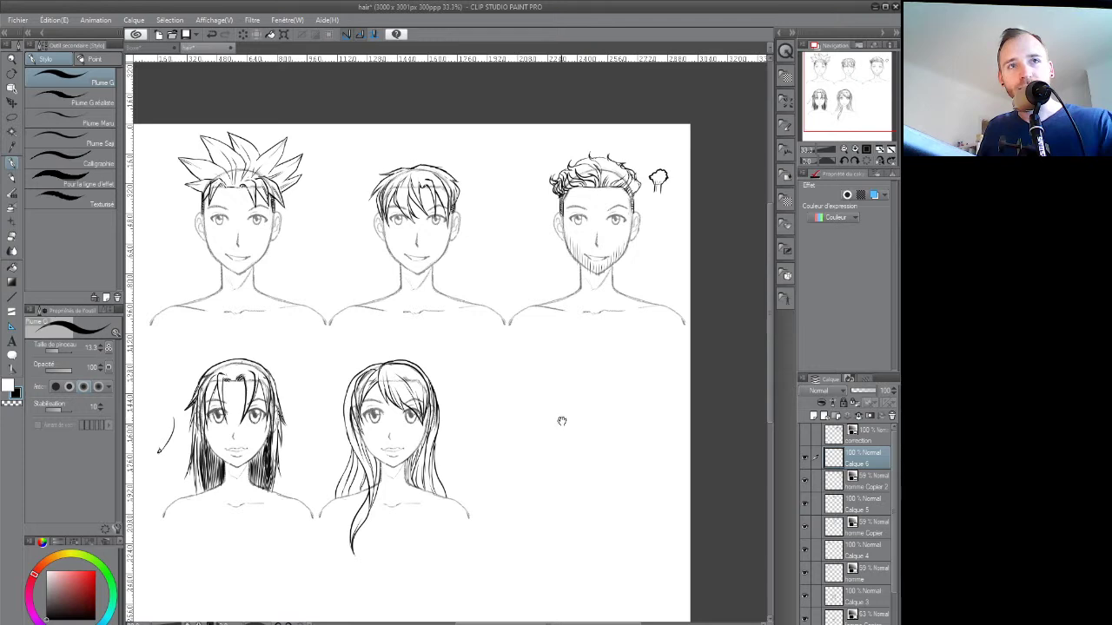
{"action": "left_click_drag", "start_coordinate": [566, 427], "coordinate": [543, 449]}
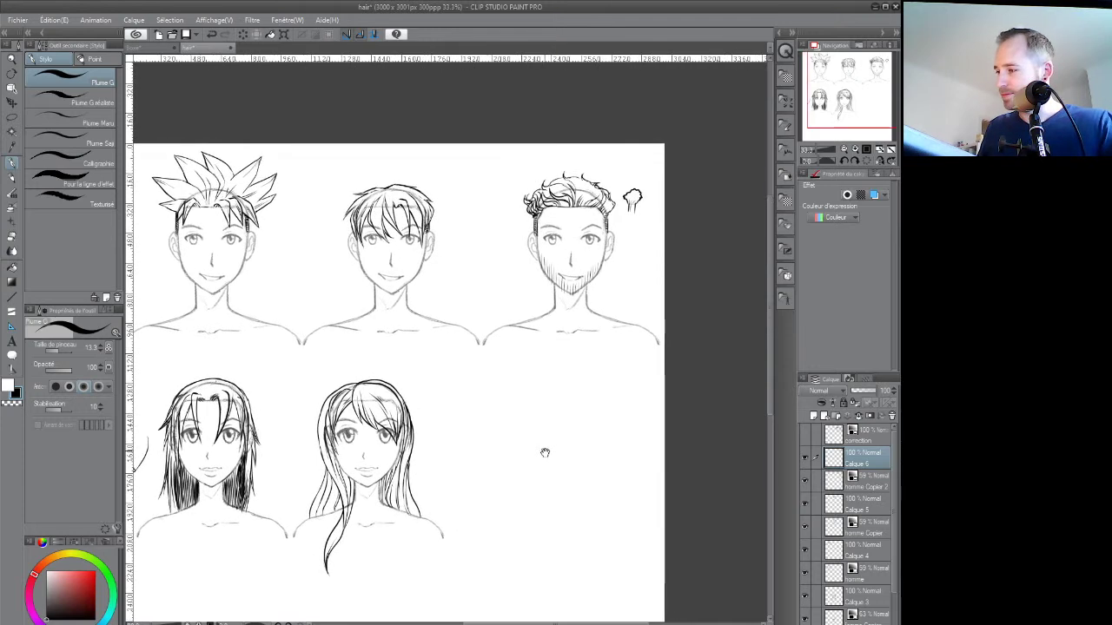
{"action": "scroll", "coordinate": [533, 464], "scroll_direction": "up", "scroll_amount": 1}
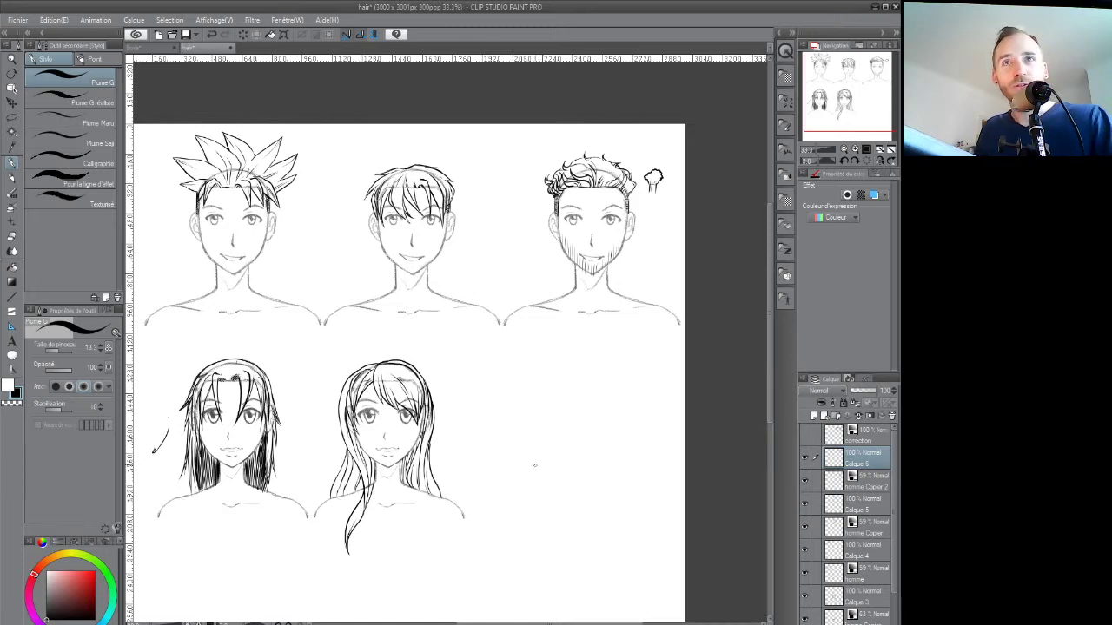
{"action": "left_click_drag", "start_coordinate": [441, 504], "coordinate": [498, 467]}
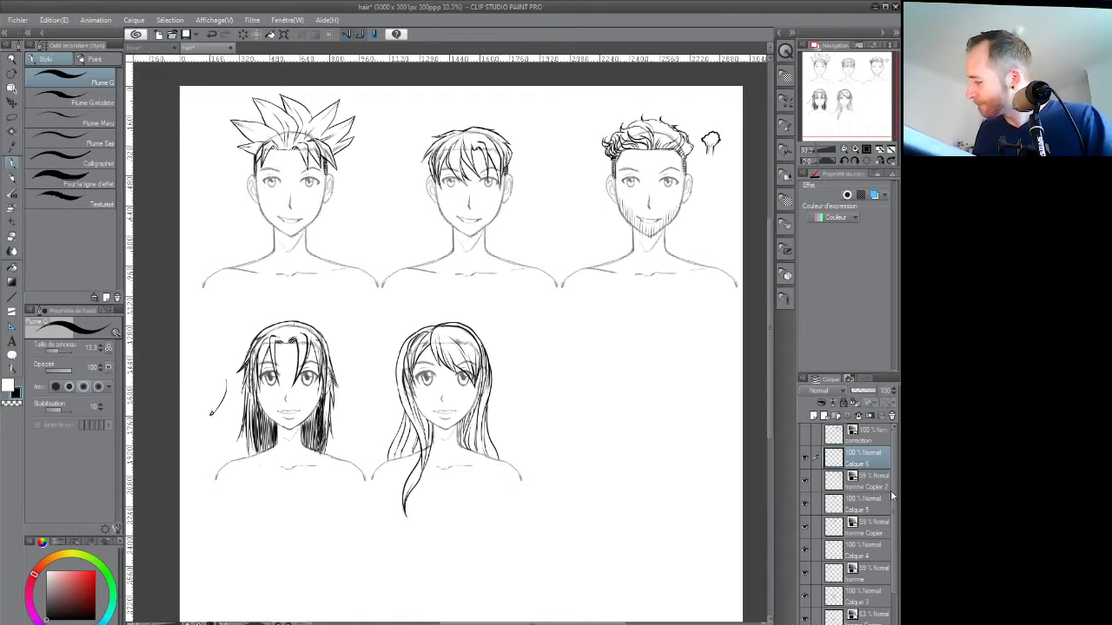
Toggle the visibility of Calque 1 and Calque 3 to identify which layer holds the second woman's hair
{"action": "scroll", "coordinate": [890, 490], "scroll_direction": "down", "scroll_amount": 3}
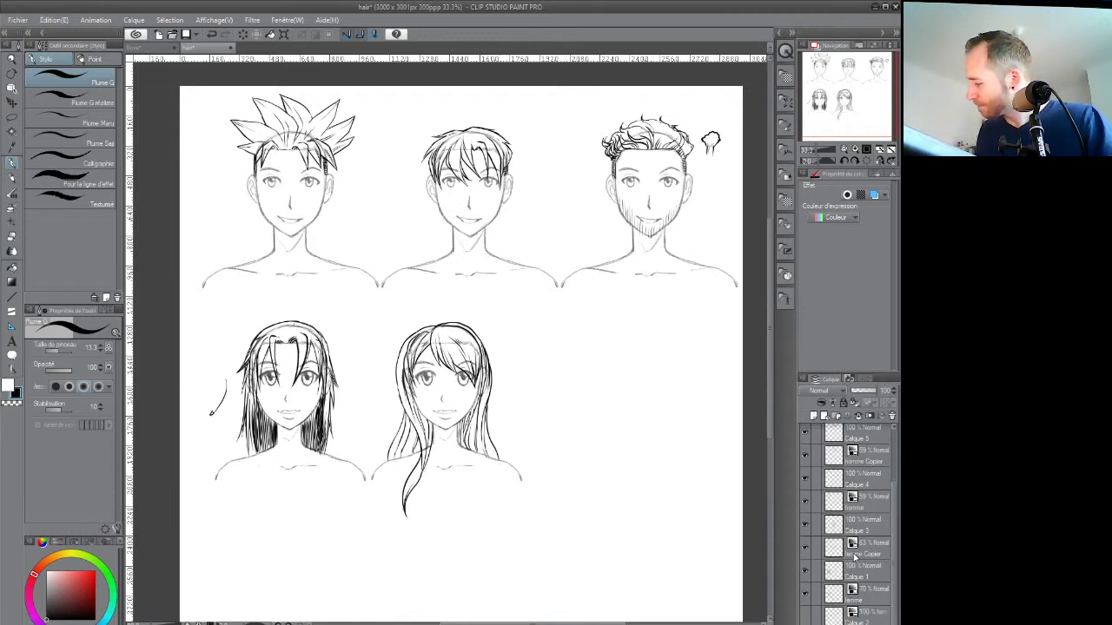
{"action": "left_click", "coordinate": [856, 549]}
{"action": "left_click", "coordinate": [807, 568]}
{"action": "left_click", "coordinate": [807, 568]}
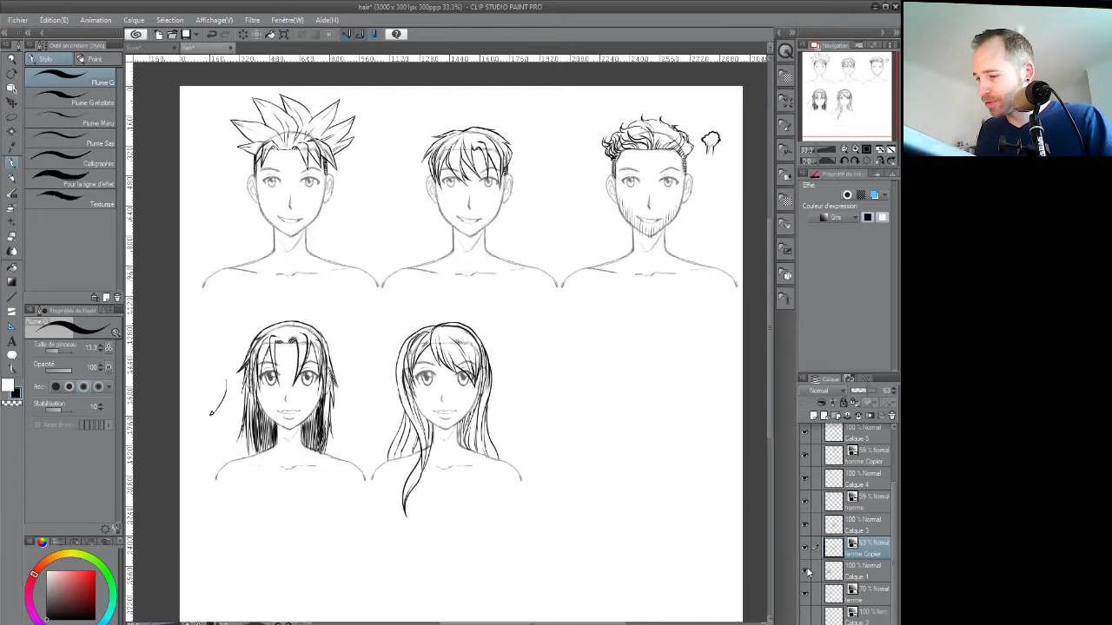
{"action": "left_click", "coordinate": [856, 525]}
{"action": "left_click", "coordinate": [805, 524]}
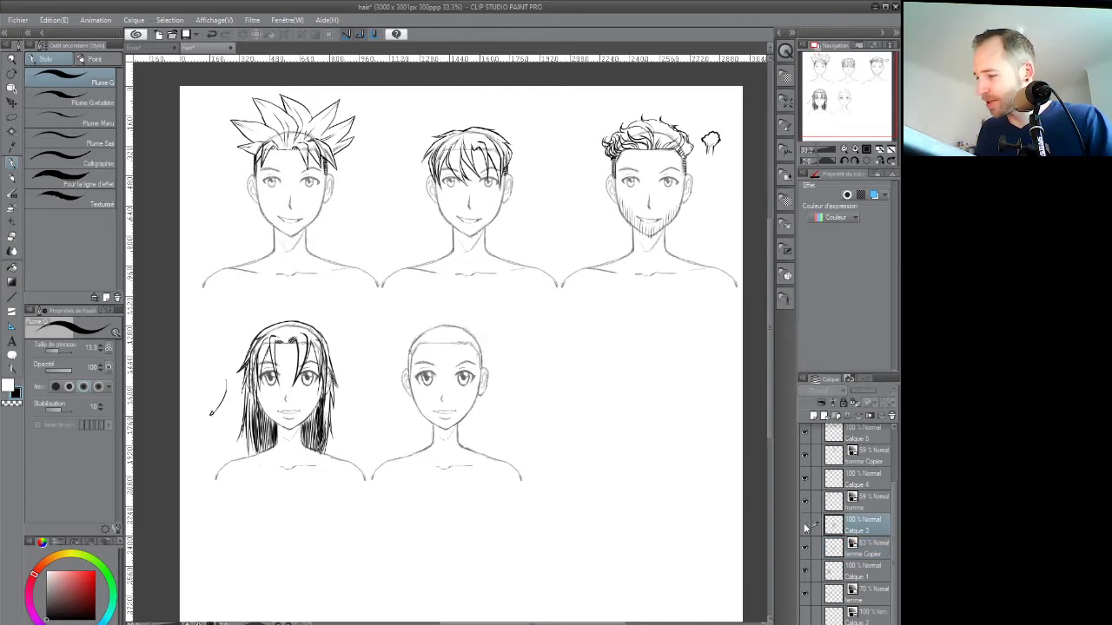
{"action": "left_click", "coordinate": [804, 524]}
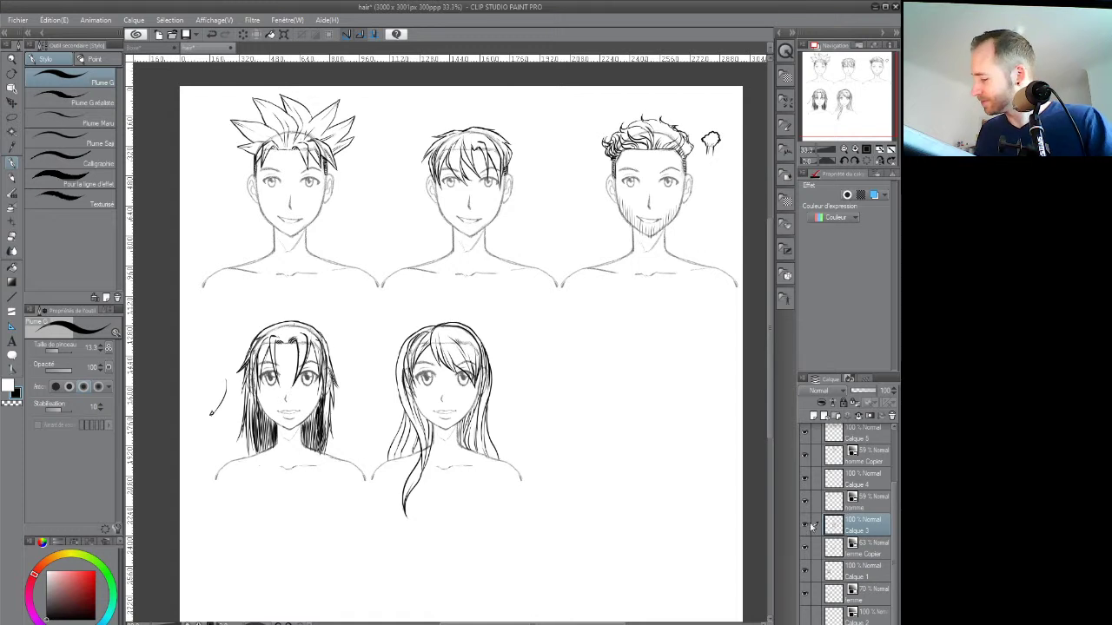
{"action": "left_click", "coordinate": [806, 525]}
{"action": "left_click", "coordinate": [807, 526]}
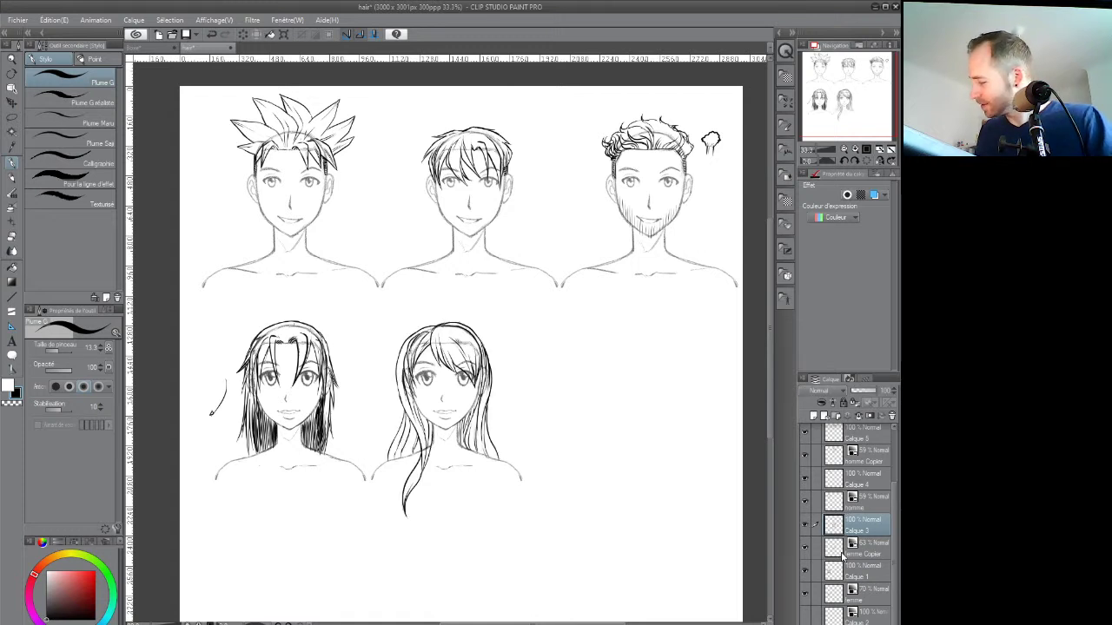
Duplicate the "femme Copier" layer and place the copy above Calque 3 in the layer order
{"action": "left_click", "coordinate": [840, 552]}
{"action": "right_click", "coordinate": [839, 551]}
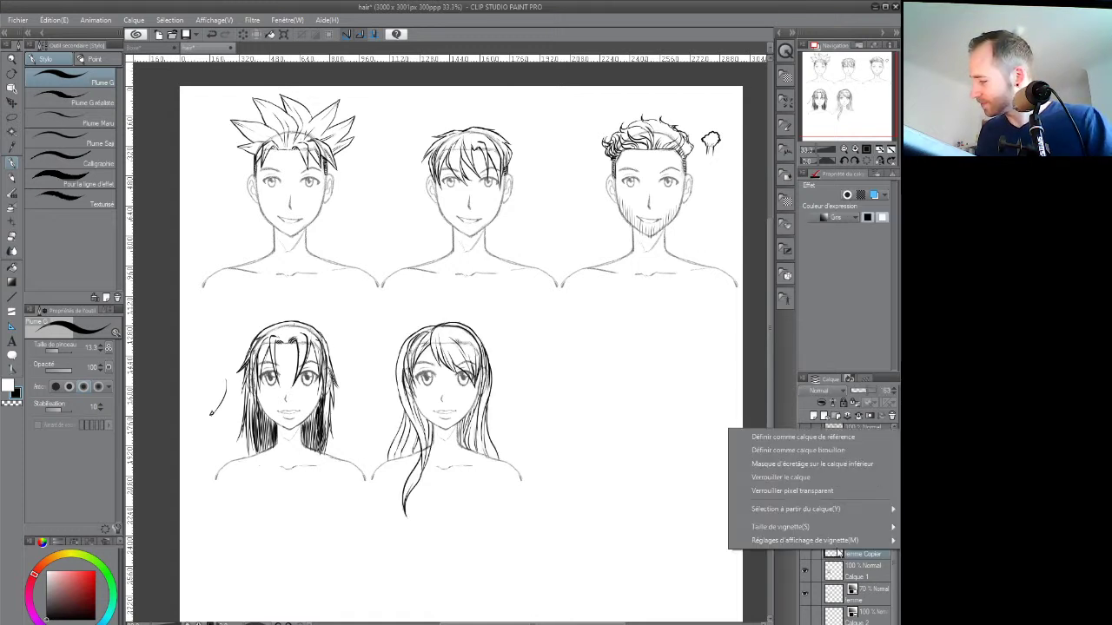
{"action": "mouse_move", "coordinate": [847, 515]}
{"action": "left_click", "coordinate": [860, 554]}
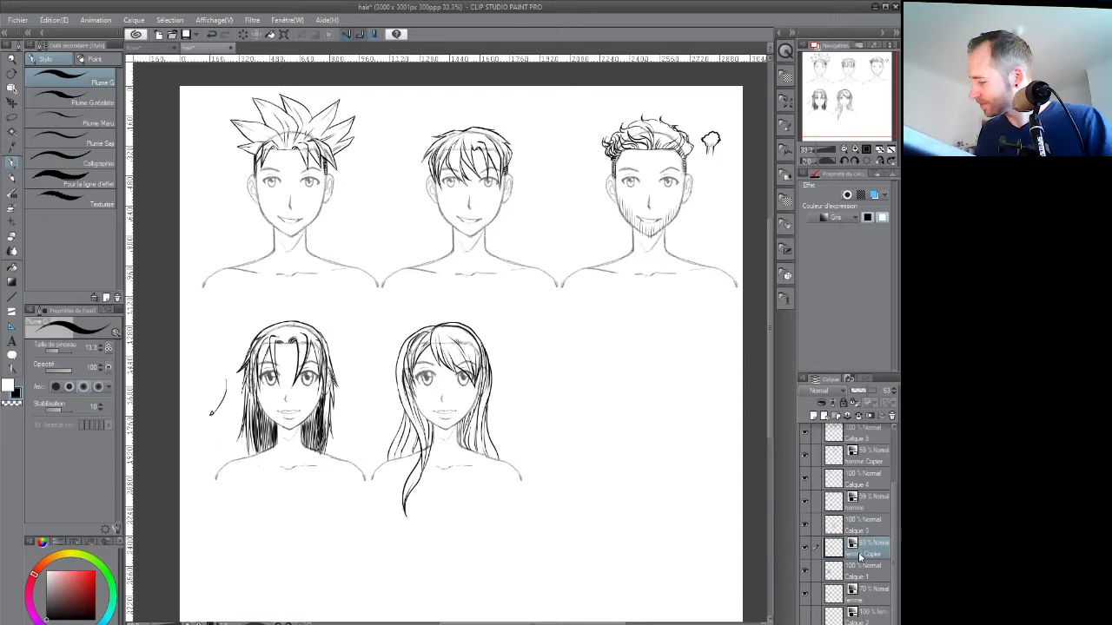
{"action": "right_click", "coordinate": [865, 554]}
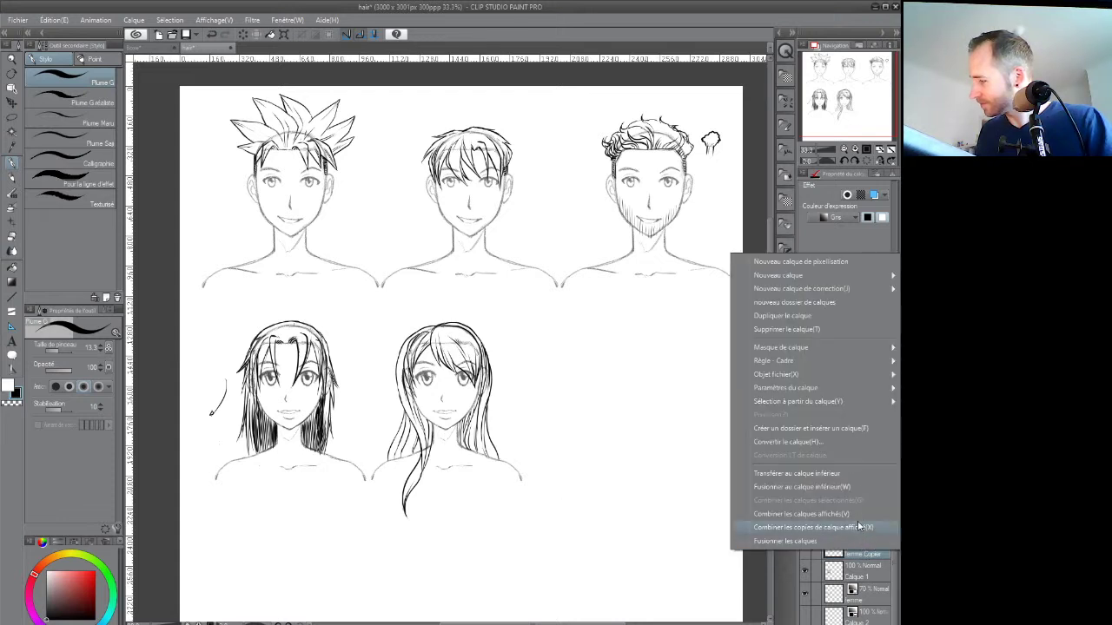
{"action": "left_click", "coordinate": [815, 316]}
{"action": "left_click_drag", "start_coordinate": [856, 549], "coordinate": [856, 518]}
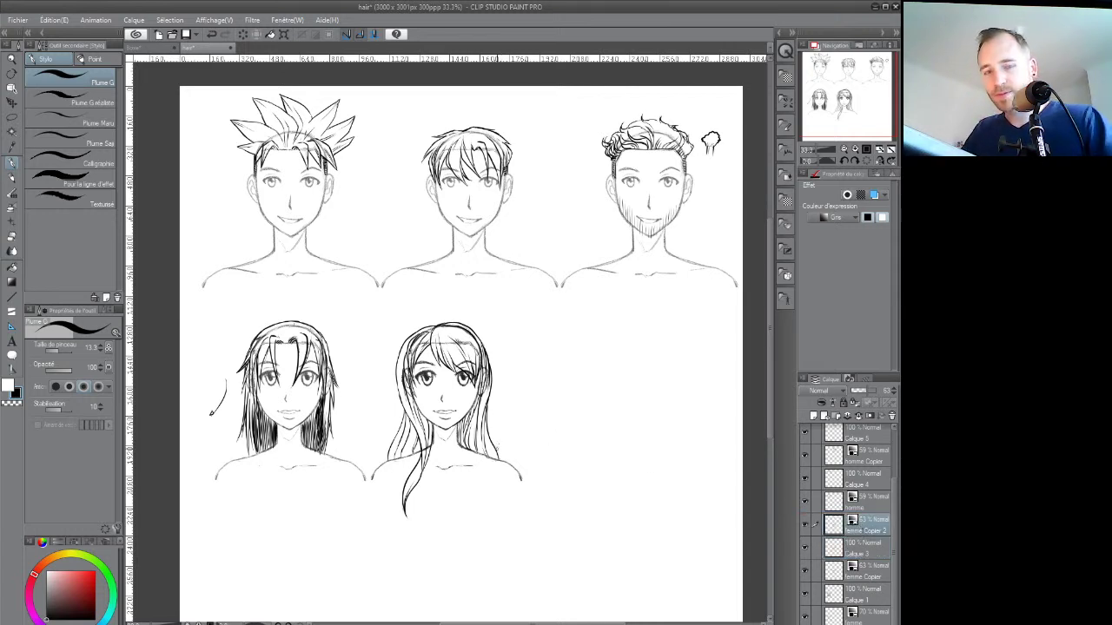
Move the duplicated bald female bust into the empty space beside the long-haired woman and check its layer by toggling visibility
{"action": "key", "text": "k"}
{"action": "mouse_move", "coordinate": [496, 459]}
{"action": "left_mouse_down"}
{"action": "mouse_move", "coordinate": [656, 474]}
{"action": "mouse_move", "coordinate": [524, 460]}
{"action": "left_mouse_up"}
{"action": "left_click", "coordinate": [621, 431], "text": "ctrl"}
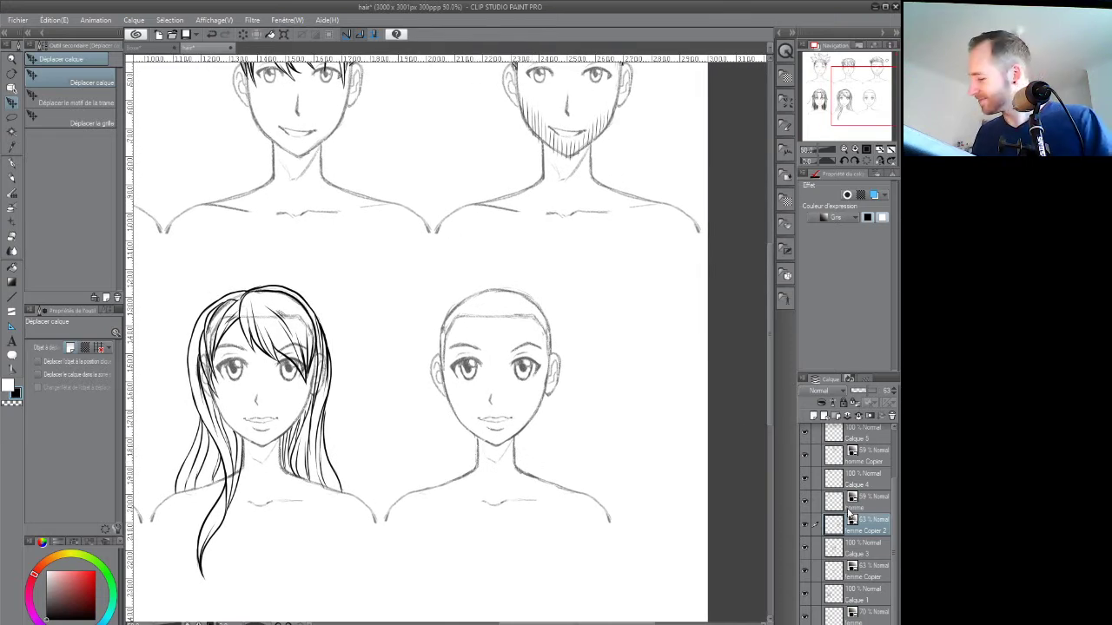
{"action": "left_click", "coordinate": [804, 525]}
{"action": "left_click", "coordinate": [804, 524]}
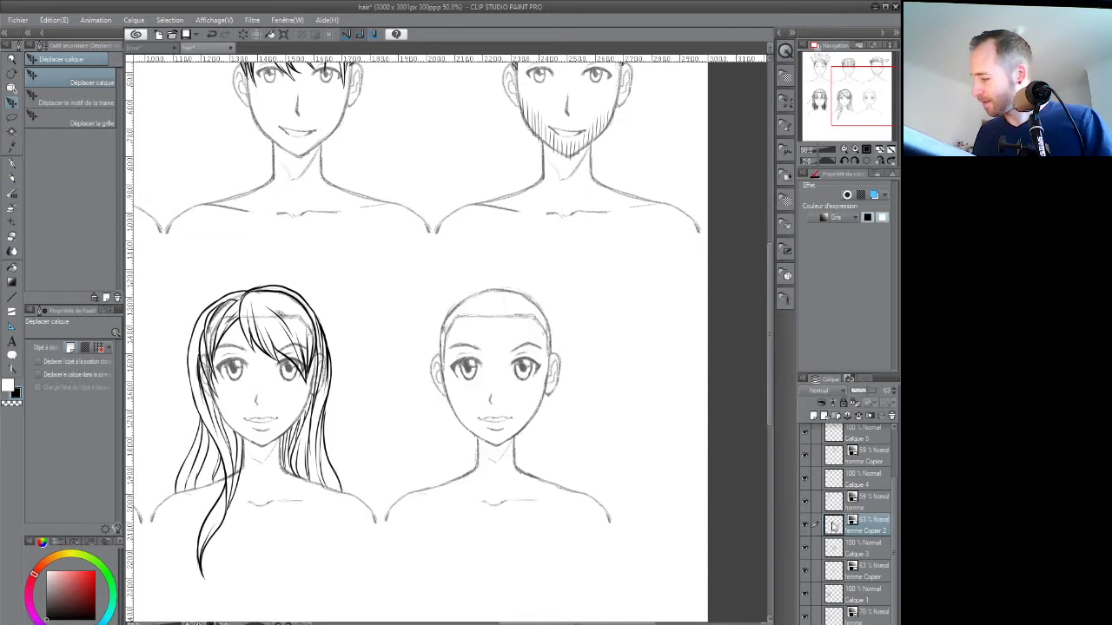
Add a new raster layer above the duplicated bust and ink a short centre parting line on her head with the Plume G pen
{"action": "left_click", "coordinate": [814, 416]}
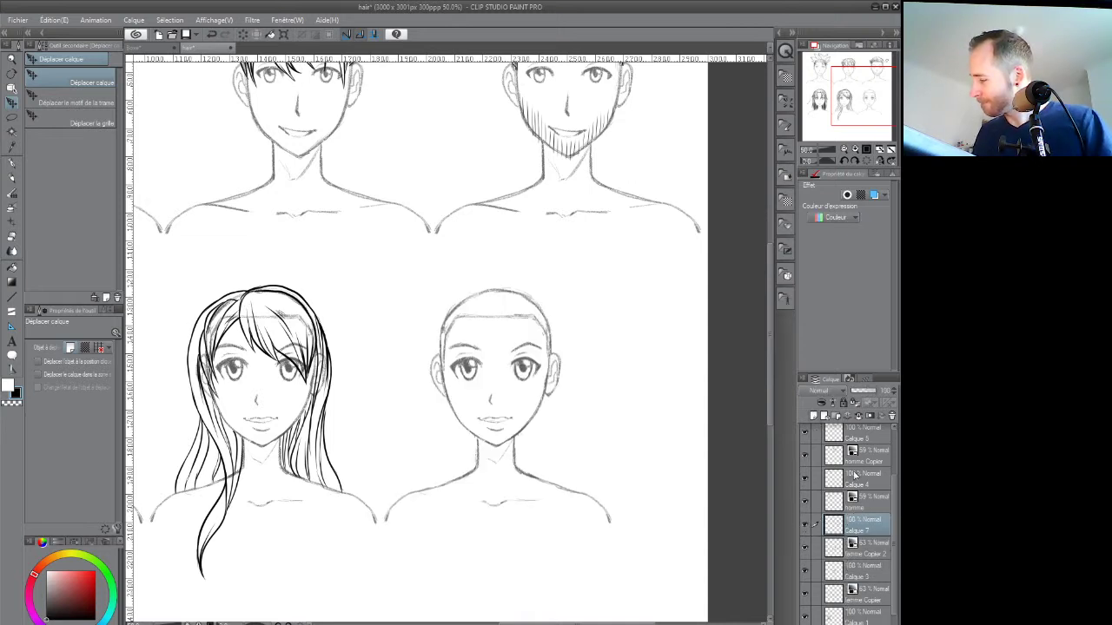
{"action": "key", "text": "p"}
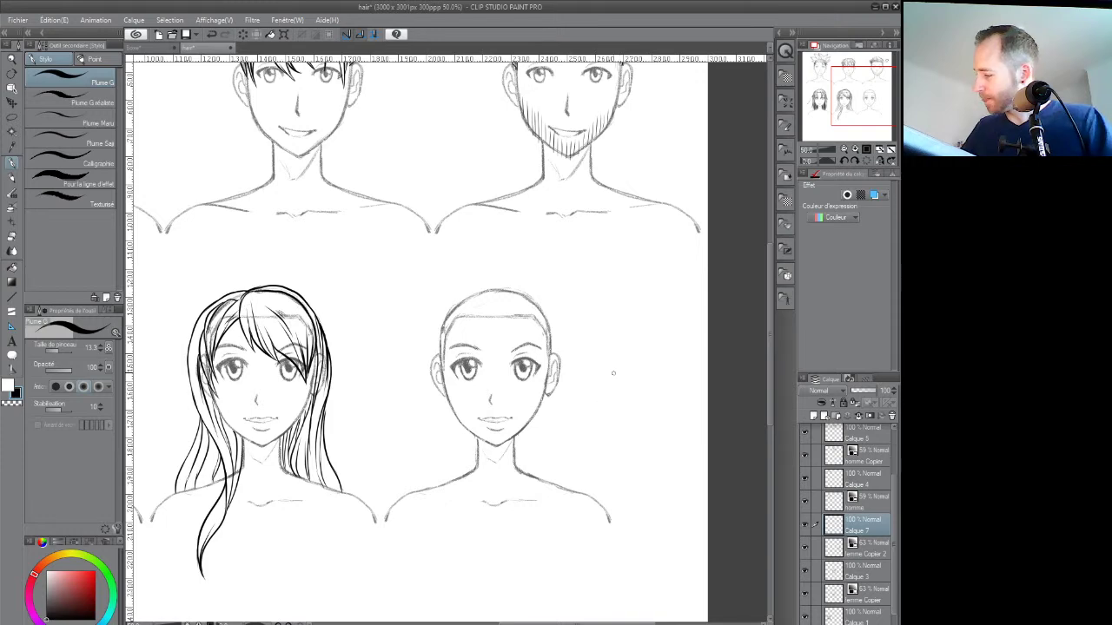
{"action": "left_click_drag", "start_coordinate": [581, 453], "coordinate": [546, 462]}
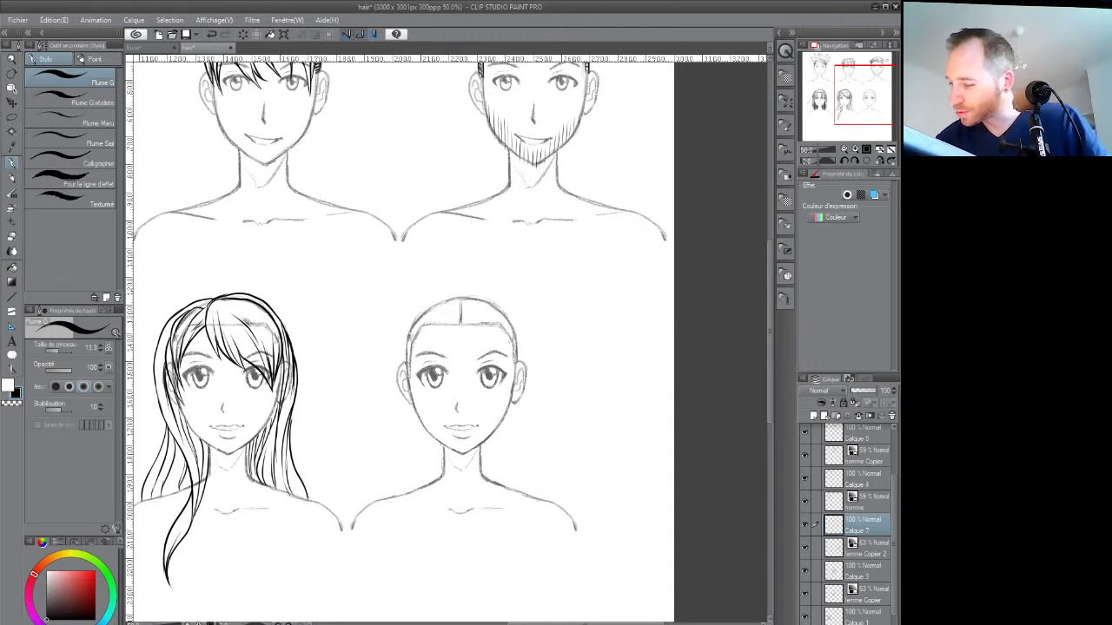
Ink the pulled-back hair contour, short hairline strands and a hair tie on each side of the third woman's head
{"action": "left_click_drag", "start_coordinate": [411, 356], "coordinate": [407, 340]}
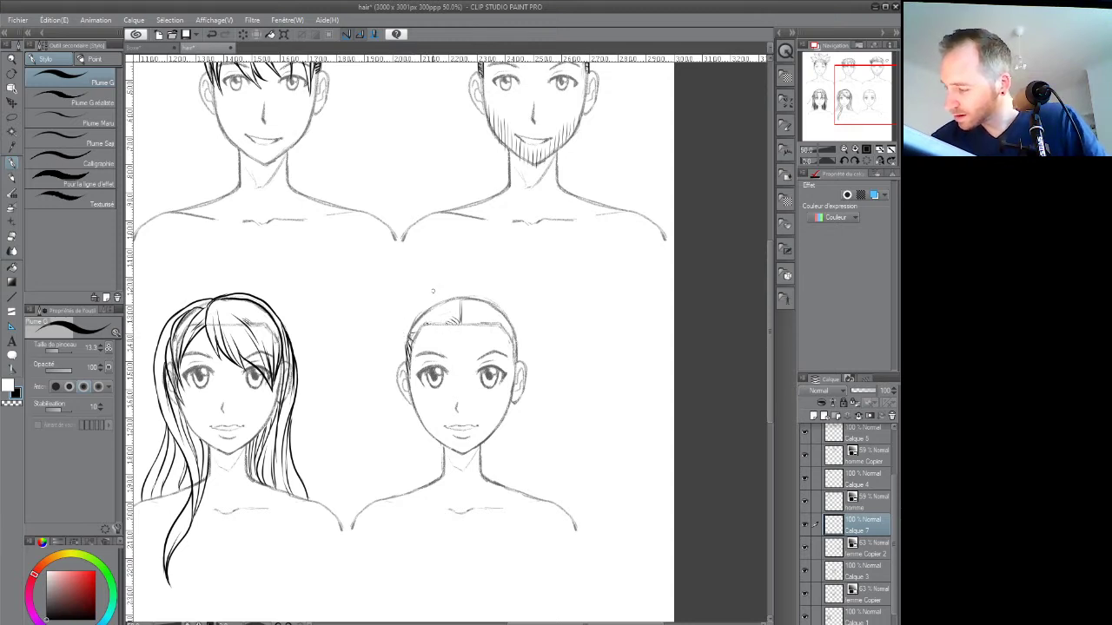
{"action": "left_click_drag", "start_coordinate": [414, 323], "coordinate": [449, 298]}
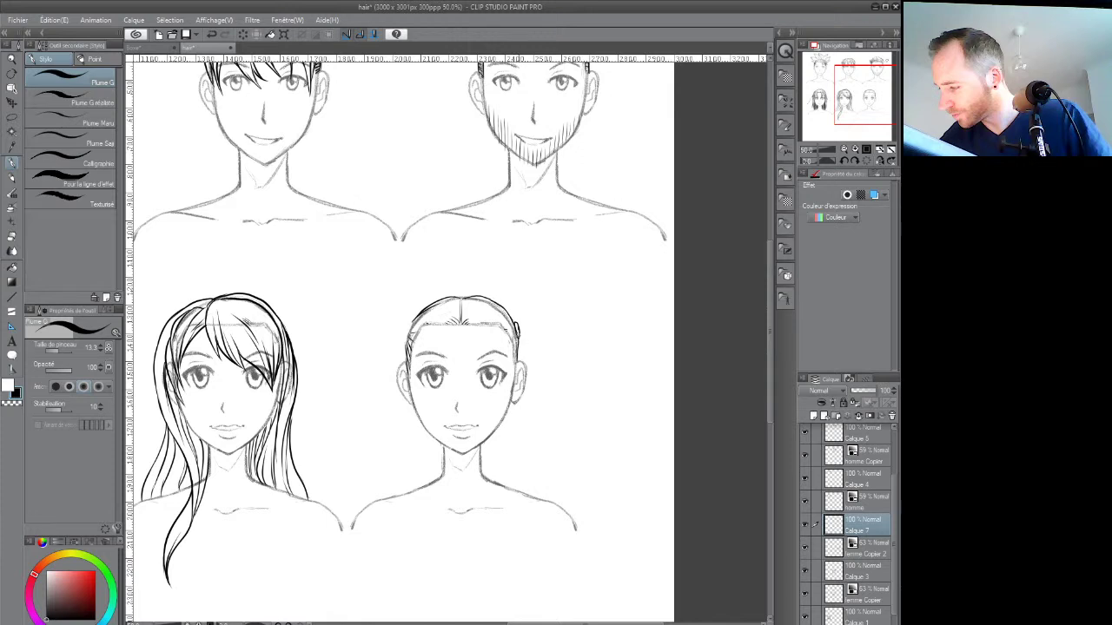
{"action": "left_click_drag", "start_coordinate": [404, 342], "coordinate": [415, 322]}
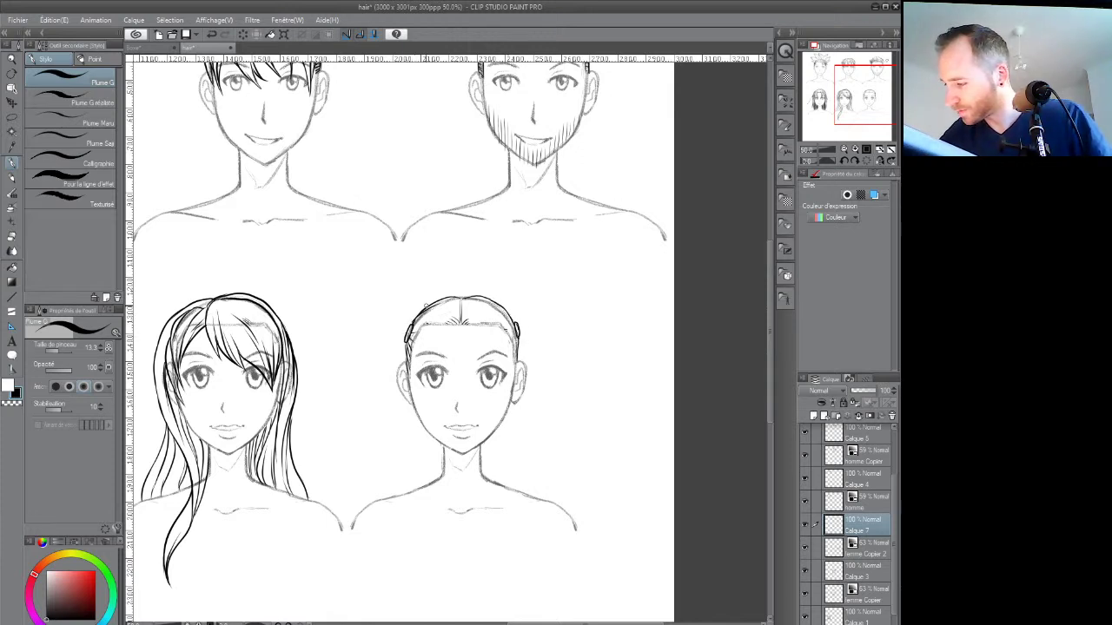
{"action": "left_click_drag", "start_coordinate": [537, 336], "coordinate": [486, 328]}
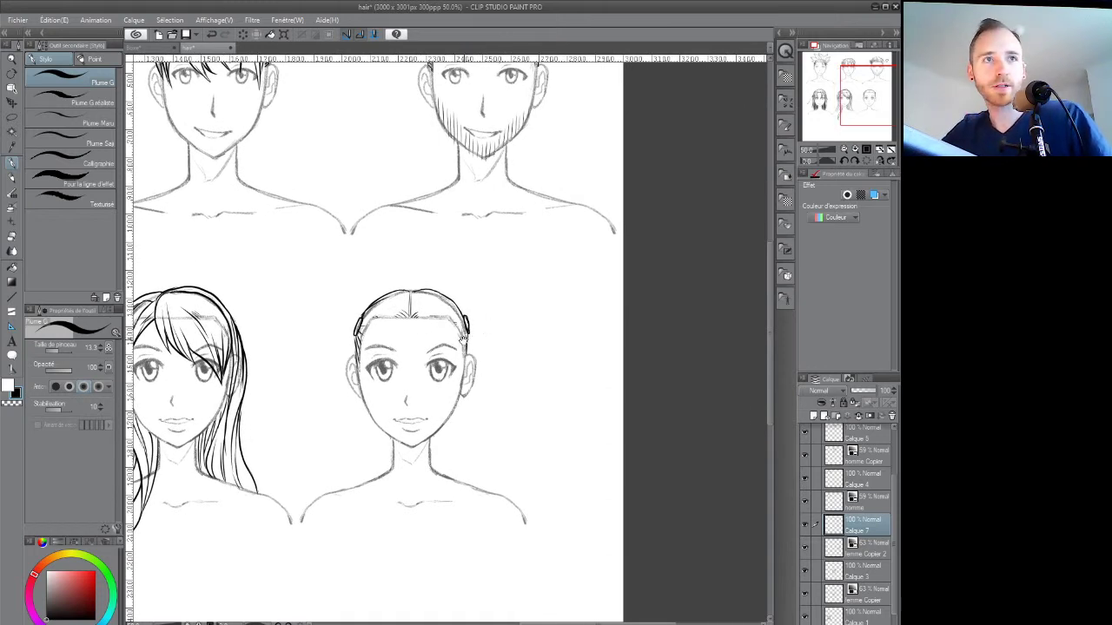
{"action": "left_click_drag", "start_coordinate": [462, 340], "coordinate": [467, 342]}
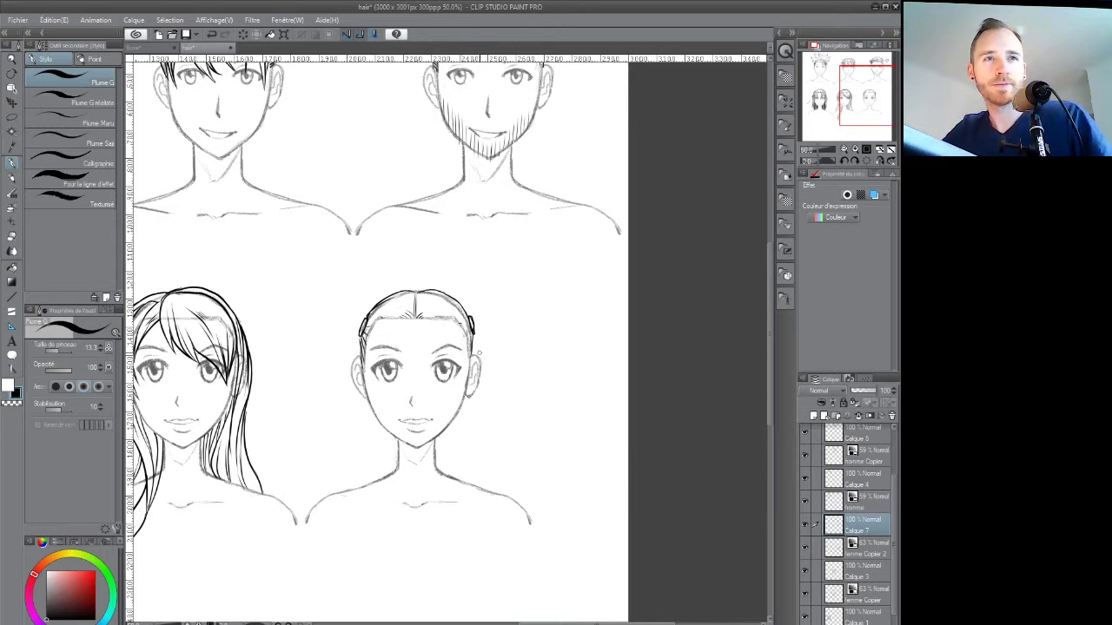
{"action": "left_click_drag", "start_coordinate": [494, 356], "coordinate": [465, 318]}
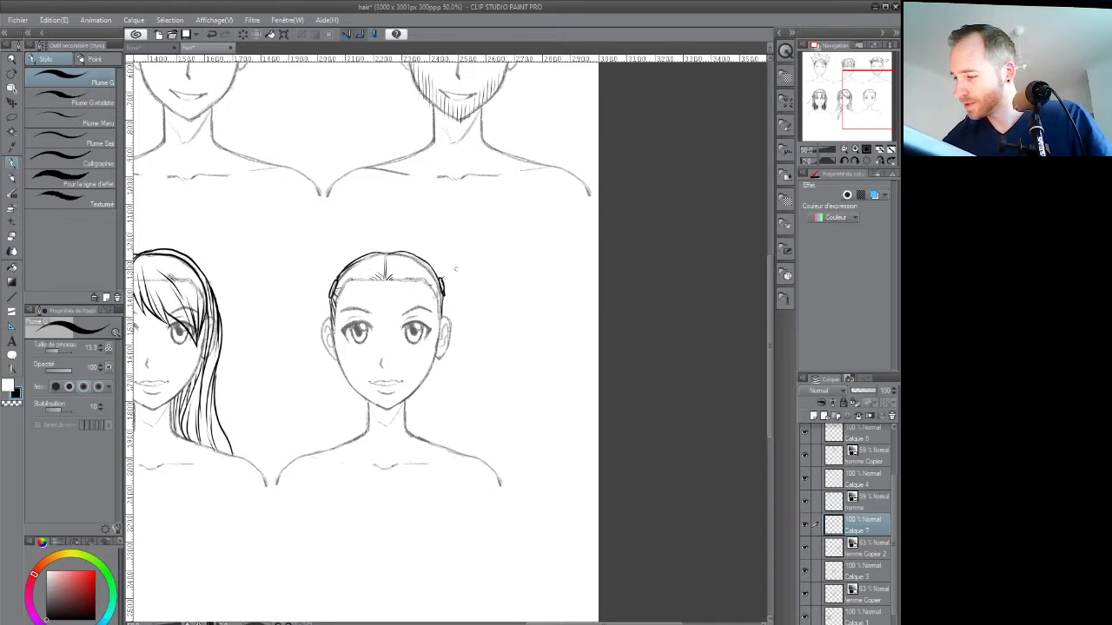
Ink a long wavy pigtail with a pointed tip and inner strands, falling from the right-hand hair tie
{"action": "mouse_move", "coordinate": [443, 285]}
{"action": "left_mouse_down"}
{"action": "mouse_move", "coordinate": [463, 274]}
{"action": "mouse_move", "coordinate": [476, 296]}
{"action": "mouse_move", "coordinate": [460, 323]}
{"action": "mouse_move", "coordinate": [497, 410]}
{"action": "mouse_move", "coordinate": [444, 287]}
{"action": "mouse_move", "coordinate": [469, 309]}
{"action": "mouse_move", "coordinate": [480, 358]}
{"action": "left_mouse_up"}
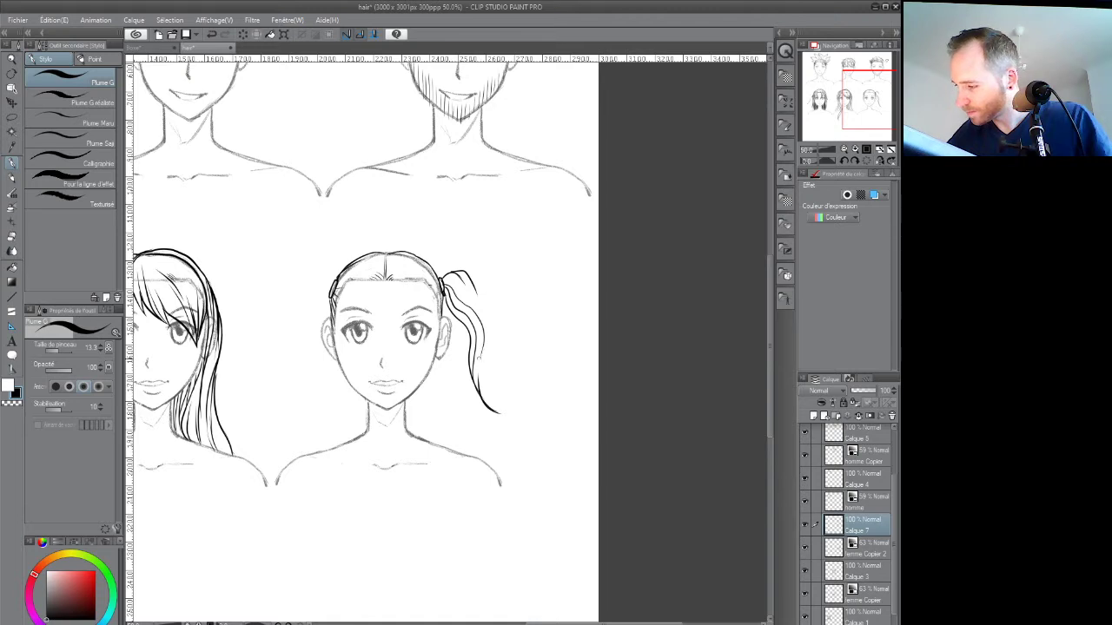
{"action": "mouse_move", "coordinate": [469, 276]}
{"action": "left_mouse_down"}
{"action": "mouse_move", "coordinate": [486, 384]}
{"action": "mouse_move", "coordinate": [504, 441]}
{"action": "mouse_move", "coordinate": [501, 414]}
{"action": "mouse_move", "coordinate": [508, 452]}
{"action": "left_mouse_up"}
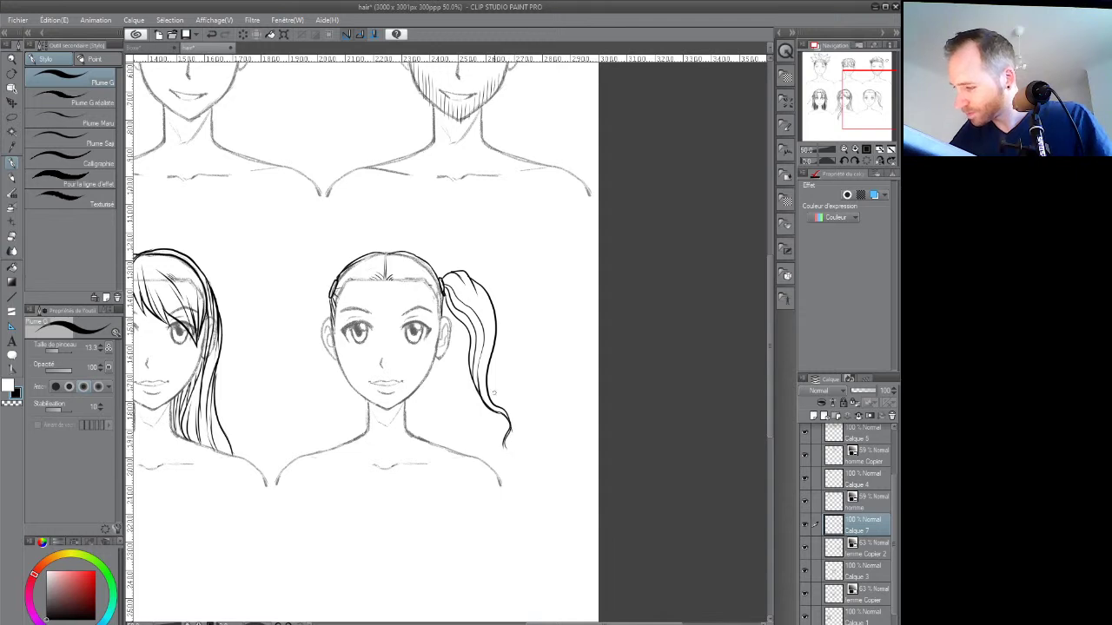
{"action": "left_click_drag", "start_coordinate": [453, 371], "coordinate": [483, 377]}
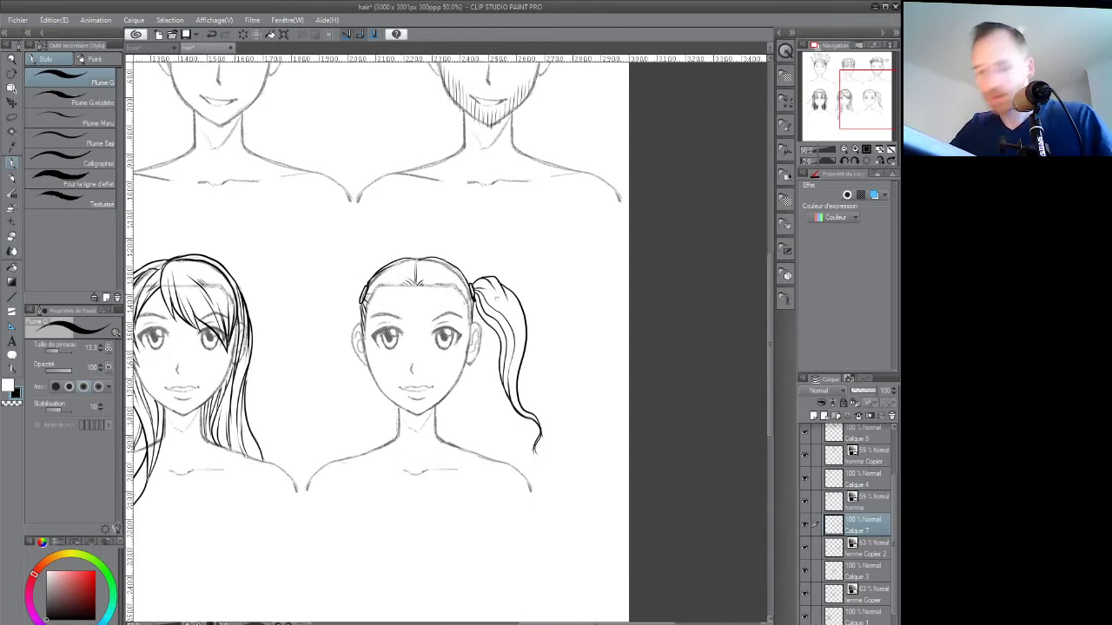
Erase the inner strand line of the right-hand pigtail with Gomme dure and redraw finer strands with the Plume G pen
{"action": "key", "text": "e"}
{"action": "left_click_drag", "start_coordinate": [509, 339], "coordinate": [509, 370]}
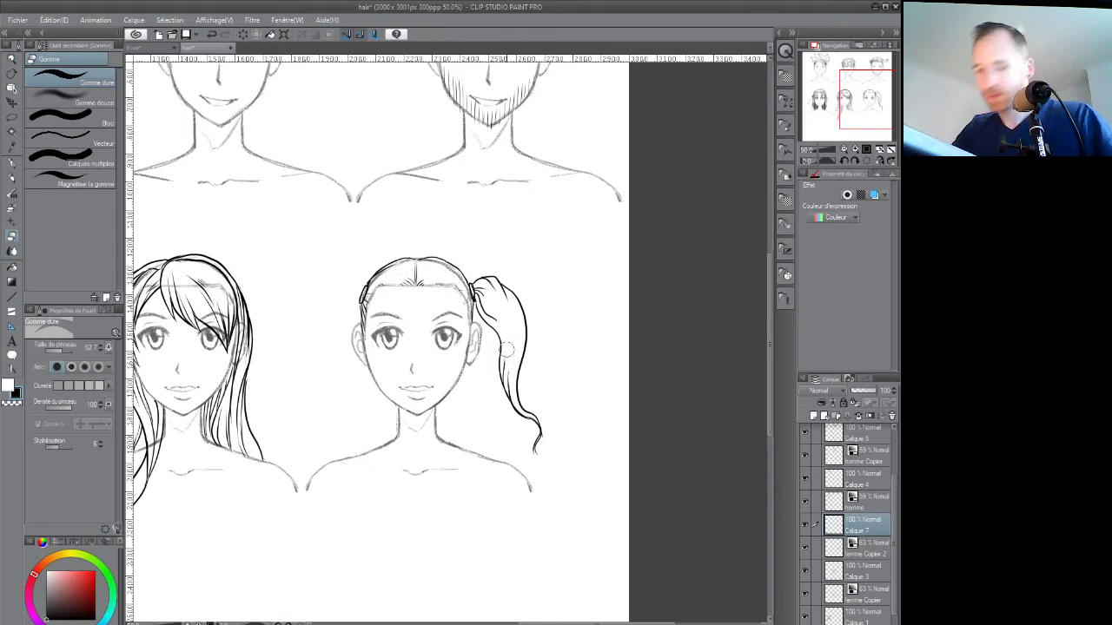
{"action": "key", "text": "p"}
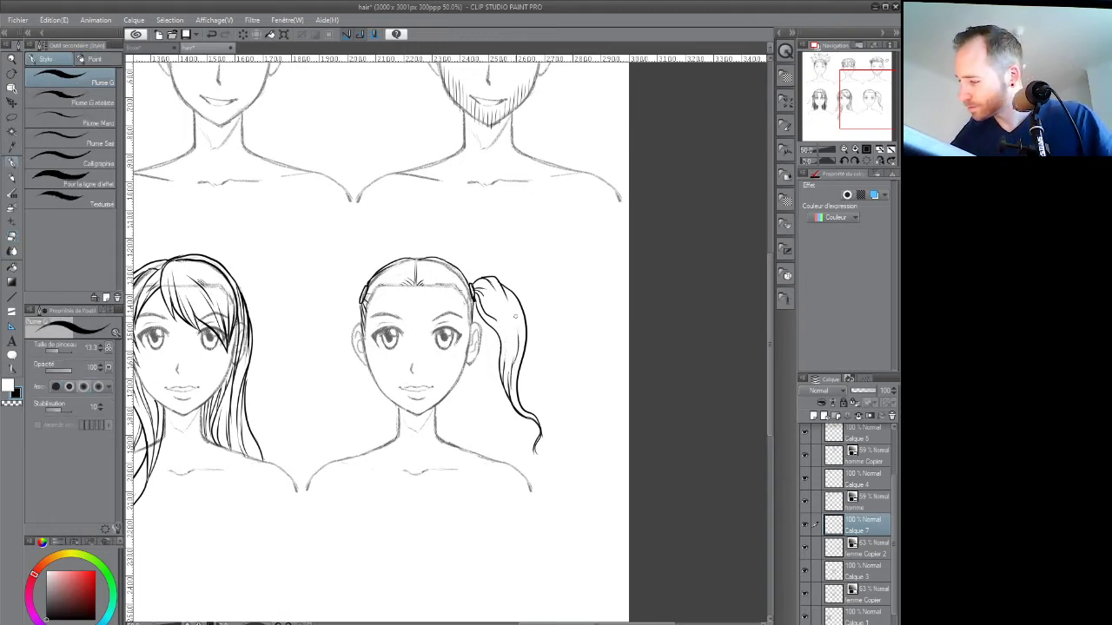
{"action": "left_click_drag", "start_coordinate": [522, 362], "coordinate": [521, 317]}
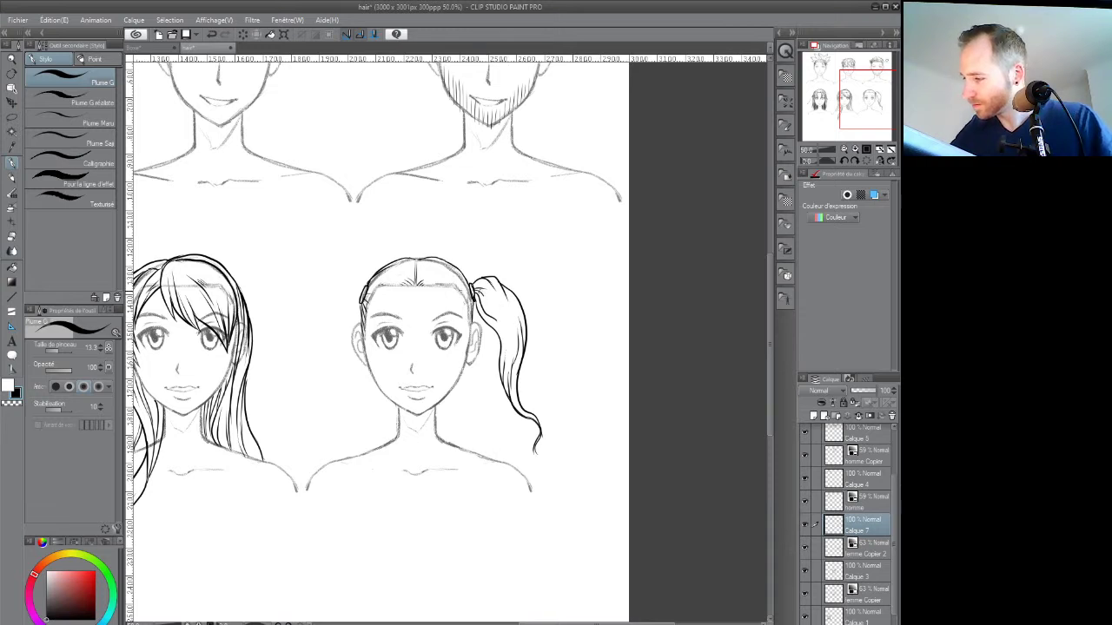
Ink the outline of a second long wavy pigtail from the left-hand hair tie and touch up its rounded top
{"action": "mouse_move", "coordinate": [365, 289]}
{"action": "left_mouse_down"}
{"action": "mouse_move", "coordinate": [344, 276]}
{"action": "mouse_move", "coordinate": [338, 284]}
{"action": "left_mouse_up"}
{"action": "mouse_move", "coordinate": [331, 283]}
{"action": "left_mouse_down"}
{"action": "mouse_move", "coordinate": [293, 429]}
{"action": "mouse_move", "coordinate": [341, 501]}
{"action": "mouse_move", "coordinate": [311, 400]}
{"action": "mouse_move", "coordinate": [360, 303]}
{"action": "left_mouse_up"}
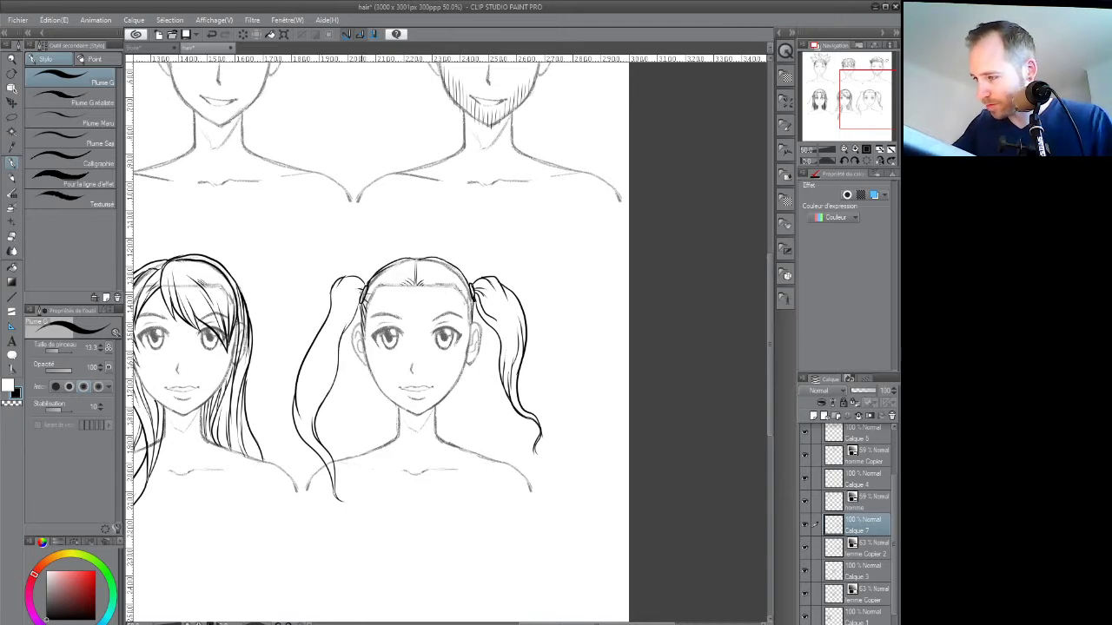
{"action": "left_click_drag", "start_coordinate": [501, 370], "coordinate": [531, 365]}
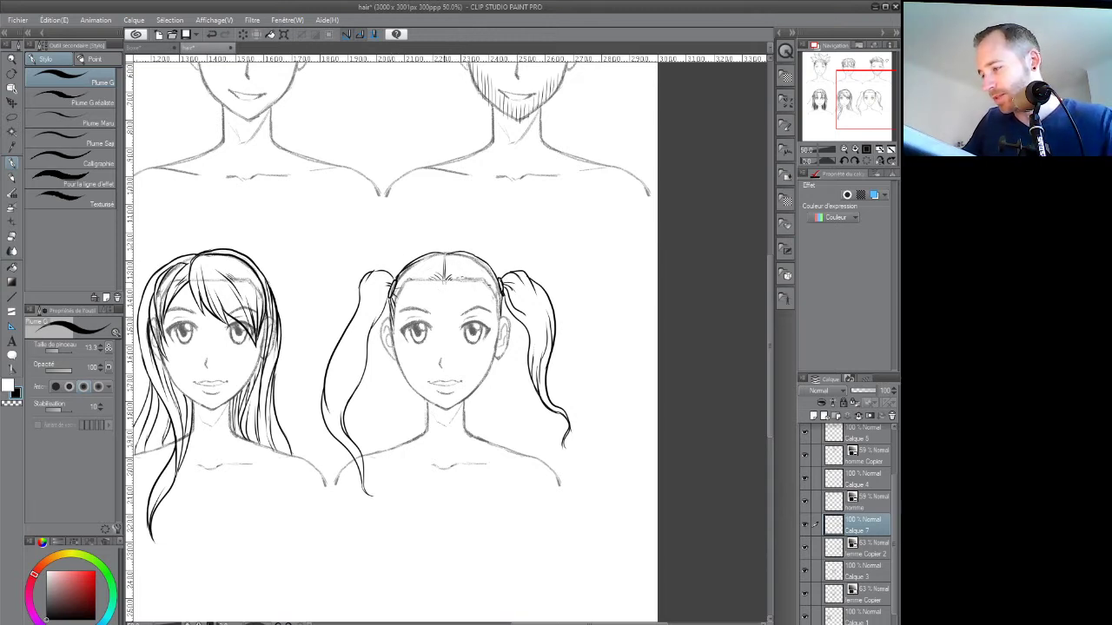
{"action": "left_click_drag", "start_coordinate": [357, 306], "coordinate": [372, 272]}
{"action": "left_click_drag", "start_coordinate": [463, 385], "coordinate": [439, 361]}
{"action": "key", "text": "e"}
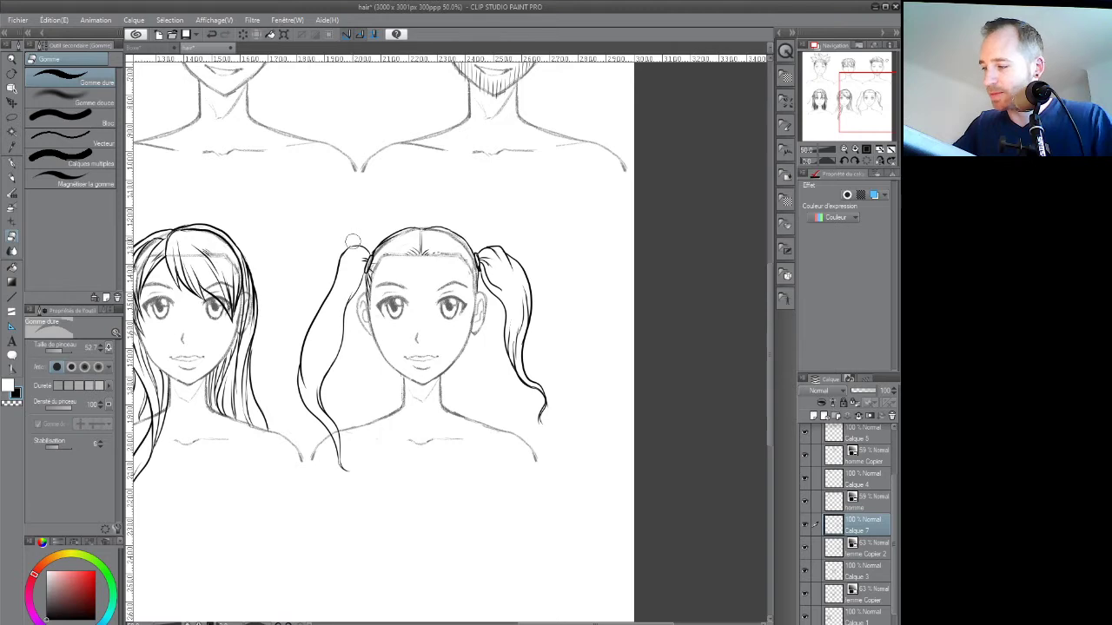
{"action": "key", "text": "p"}
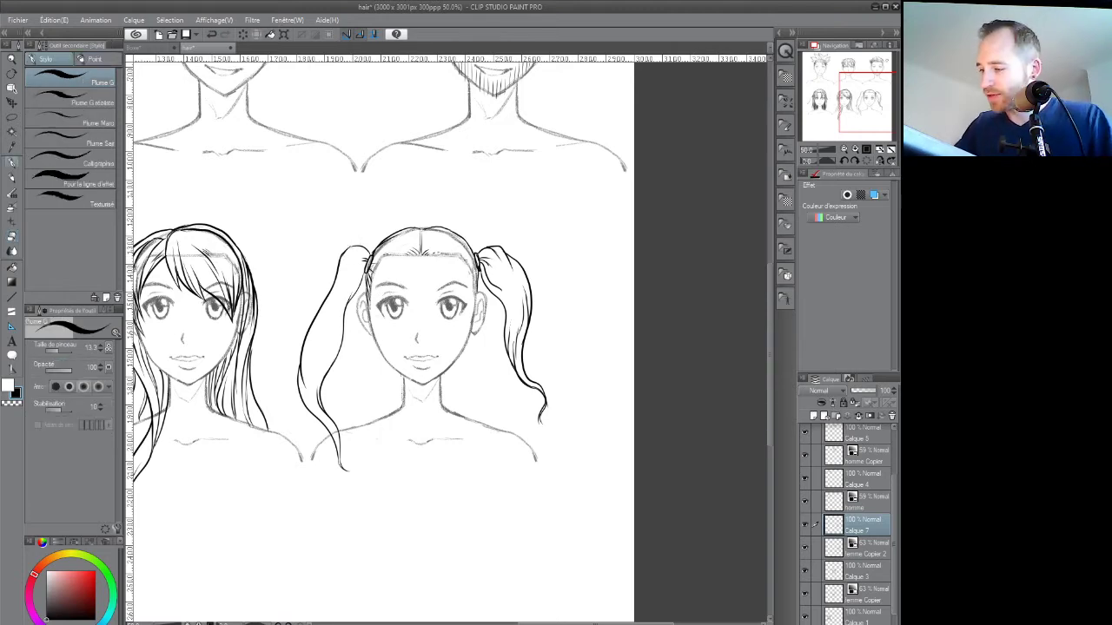
Fill the left-hand pigtail with flowing strand lines and clean up its upper edge with the hard eraser
{"action": "left_click", "coordinate": [471, 396], "text": "alt"}
{"action": "left_click_drag", "start_coordinate": [527, 429], "coordinate": [491, 407]}
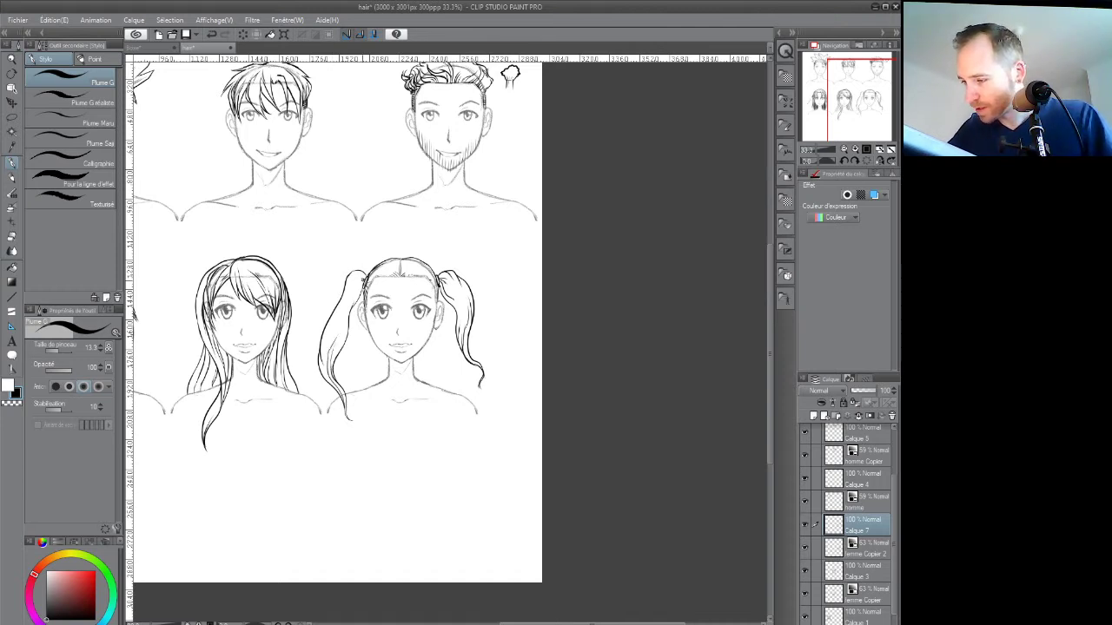
{"action": "mouse_move", "coordinate": [349, 300]}
{"action": "left_mouse_down"}
{"action": "mouse_move", "coordinate": [320, 356]}
{"action": "mouse_move", "coordinate": [322, 343]}
{"action": "left_mouse_up"}
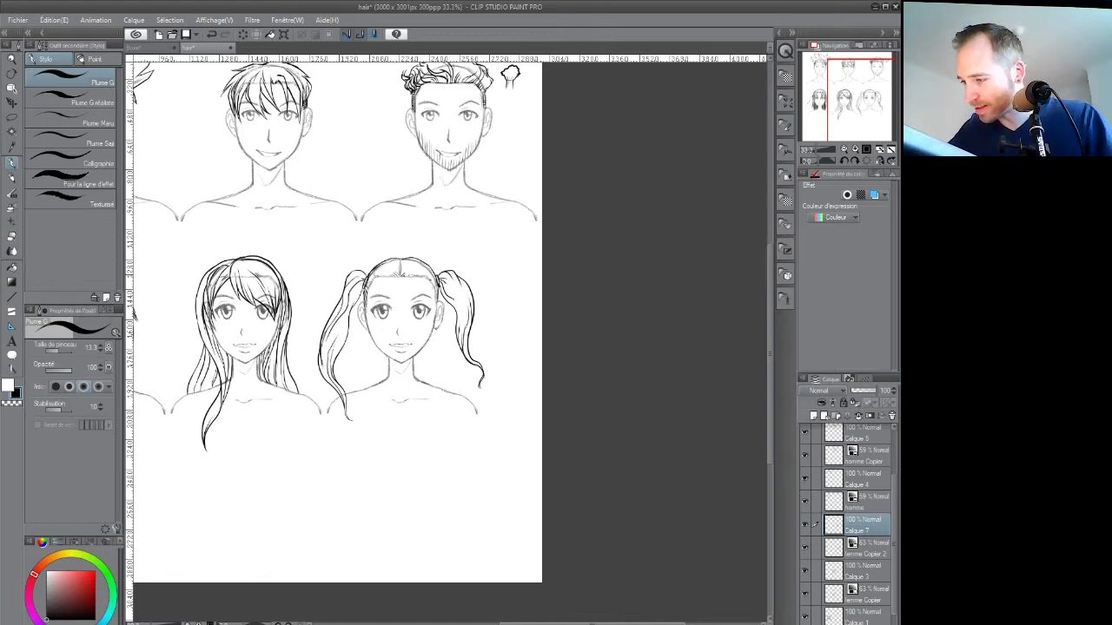
{"action": "left_click_drag", "start_coordinate": [431, 436], "coordinate": [414, 414]}
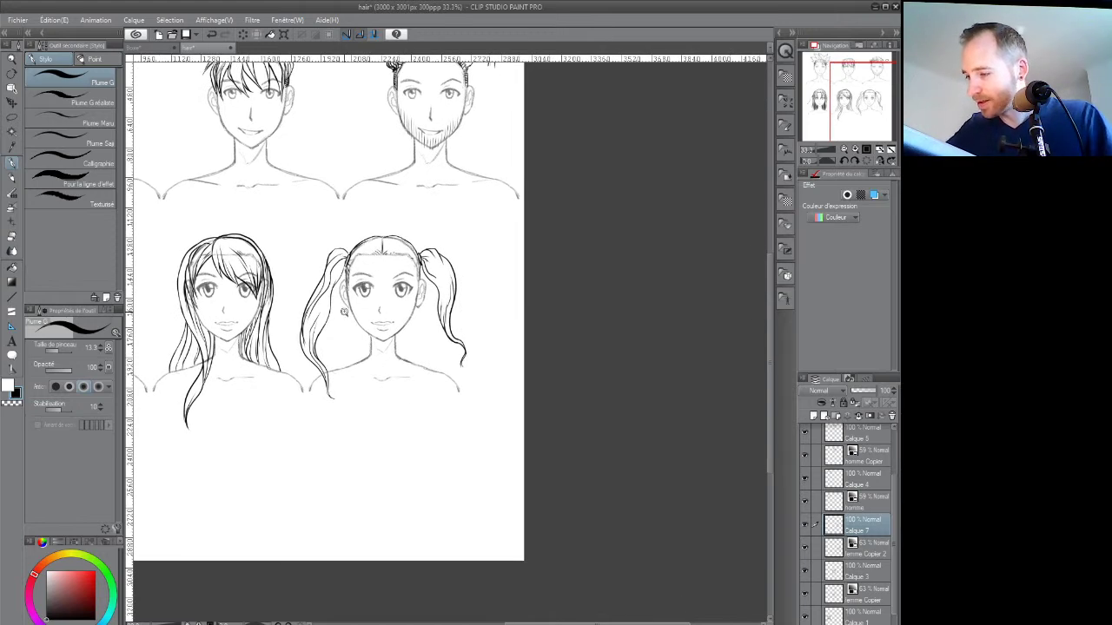
{"action": "scroll", "coordinate": [345, 312], "scroll_direction": "up", "scroll_amount": 1}
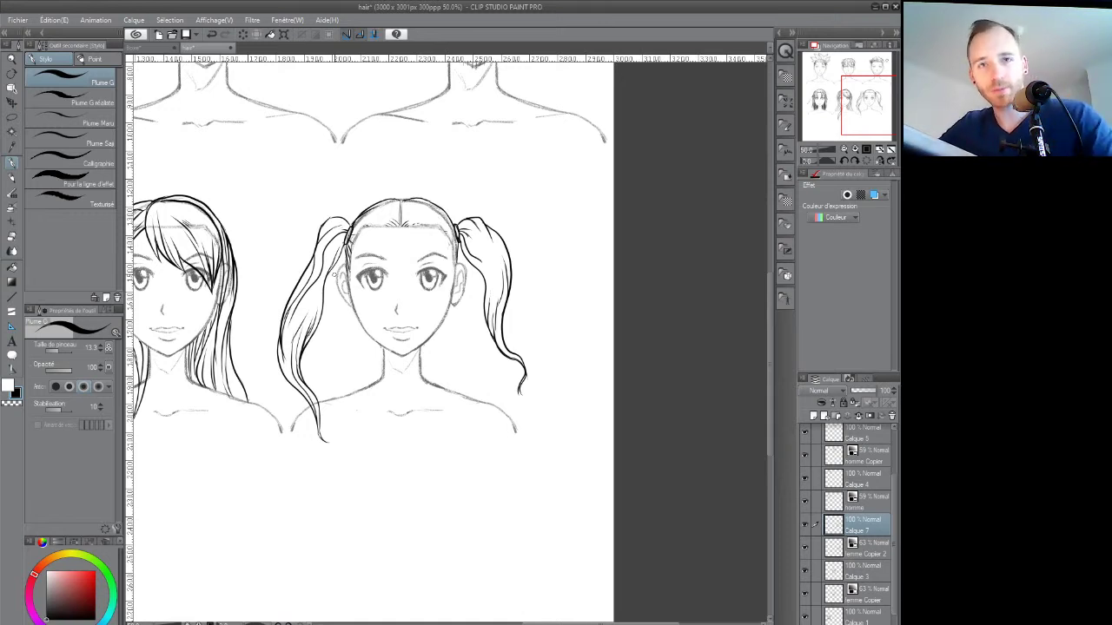
{"action": "key", "text": "e"}
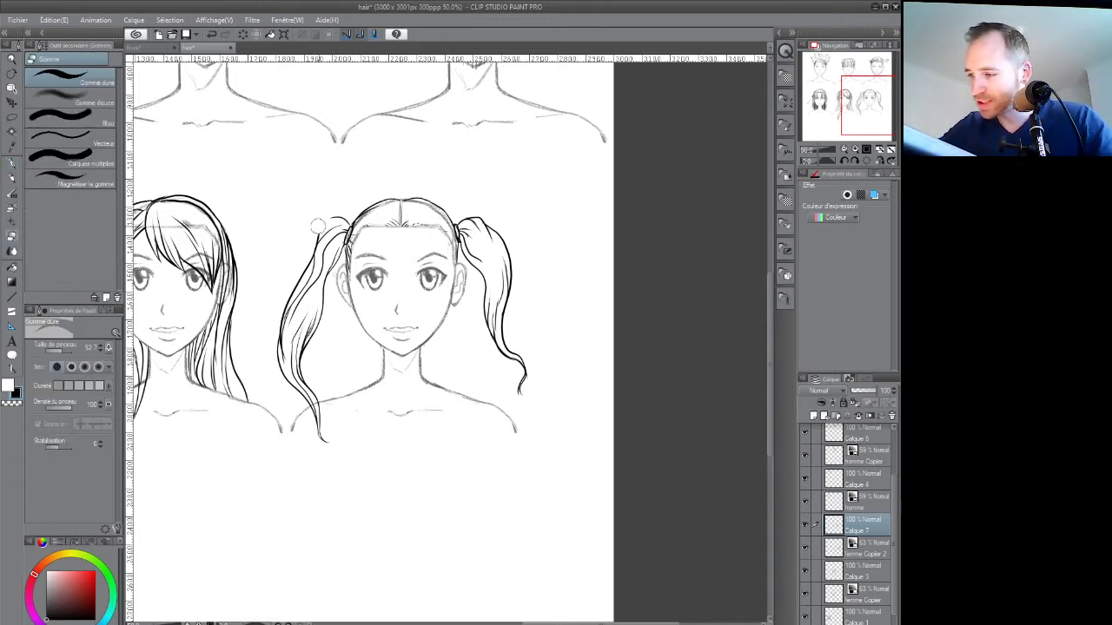
{"action": "key", "text": "p"}
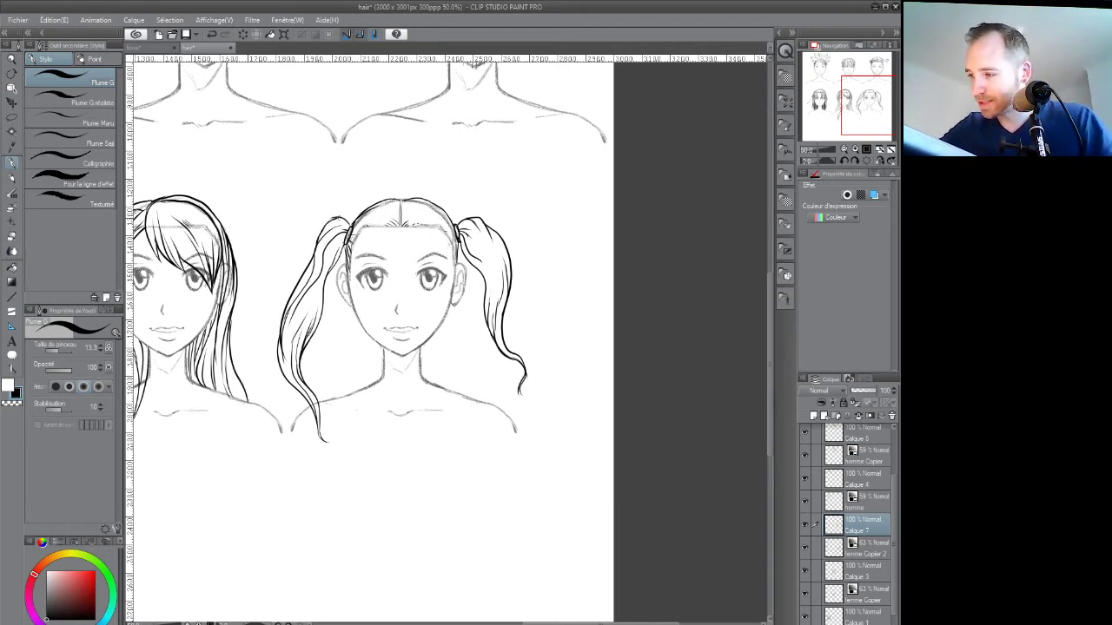
Thicken the curled tip of the right-hand pigtail with extra pen lines and erase the excess along its inner edge
{"action": "left_click_drag", "start_coordinate": [513, 276], "coordinate": [482, 276]}
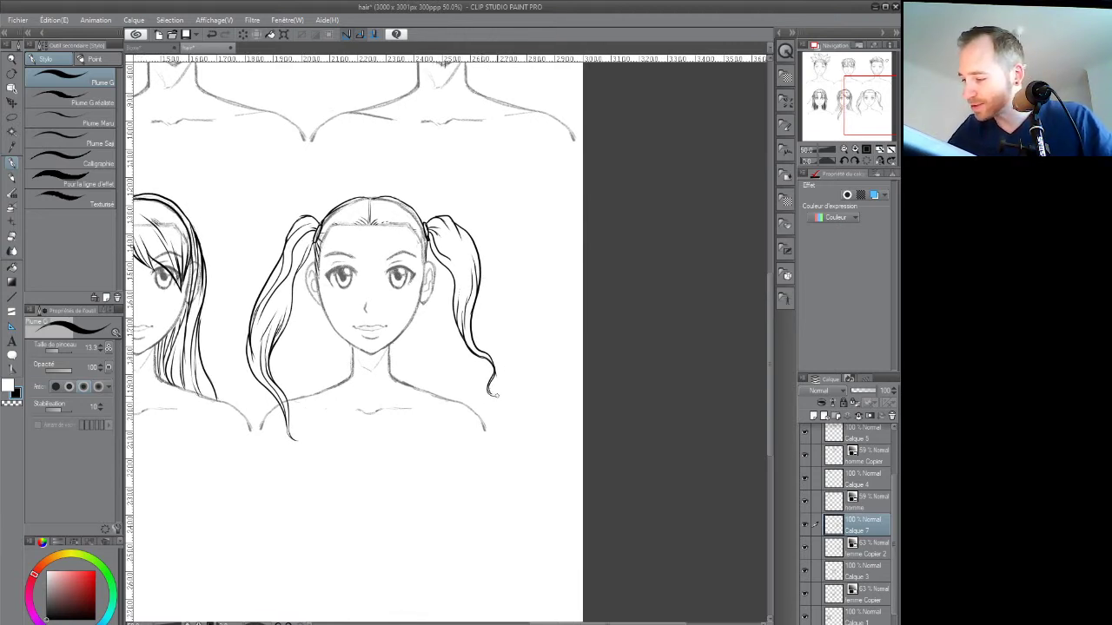
{"action": "left_click_drag", "start_coordinate": [491, 392], "coordinate": [486, 353]}
{"action": "key", "text": "e"}
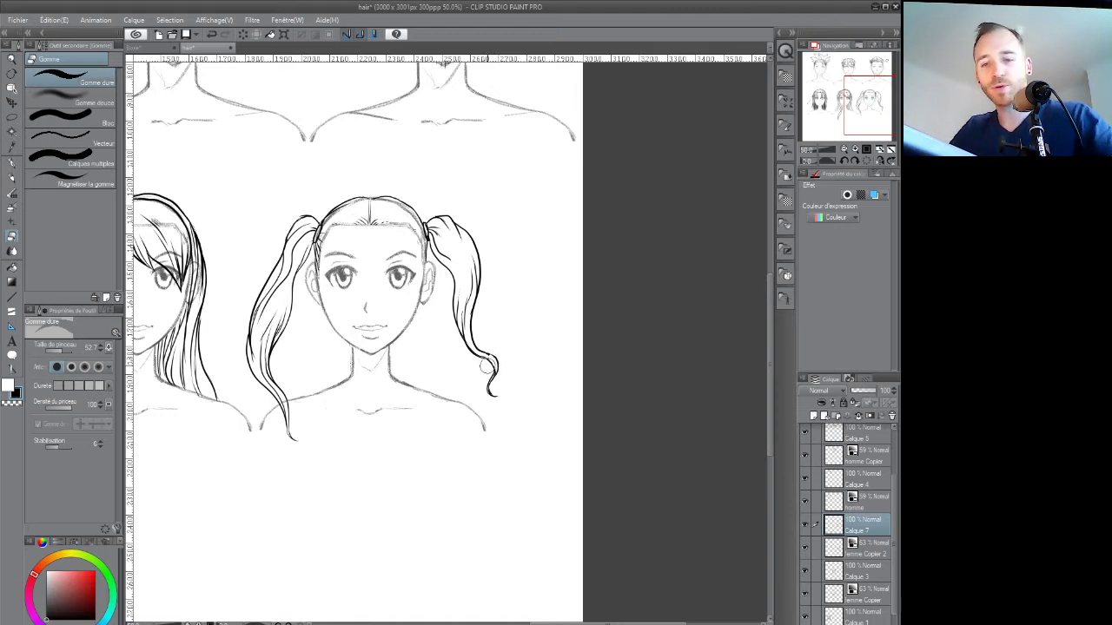
{"action": "key", "text": "p"}
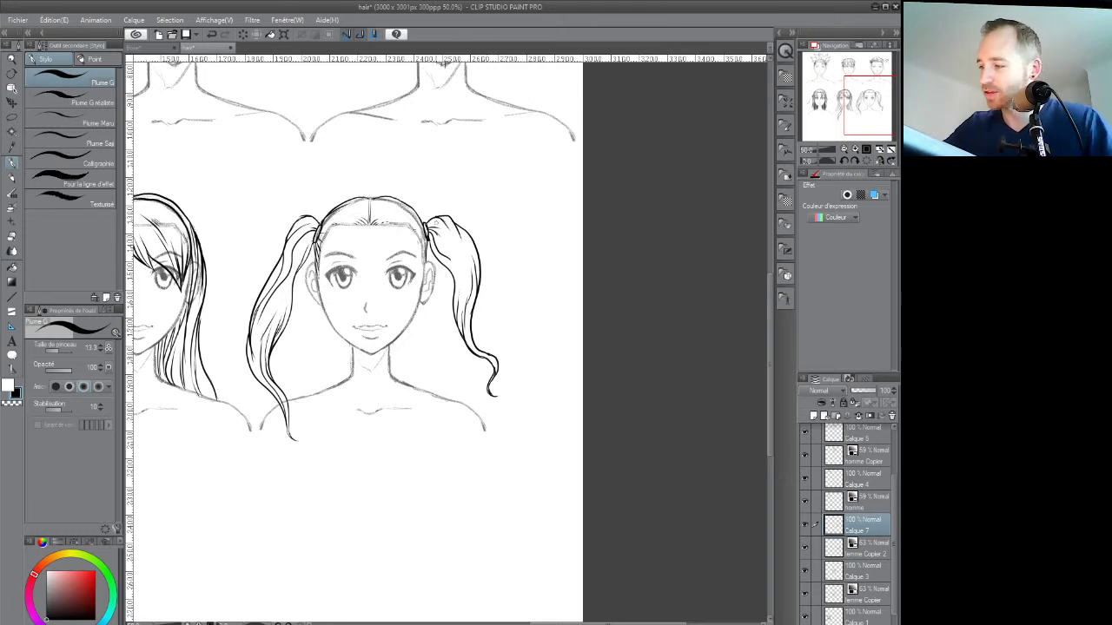
{"action": "left_click_drag", "start_coordinate": [423, 280], "coordinate": [430, 285]}
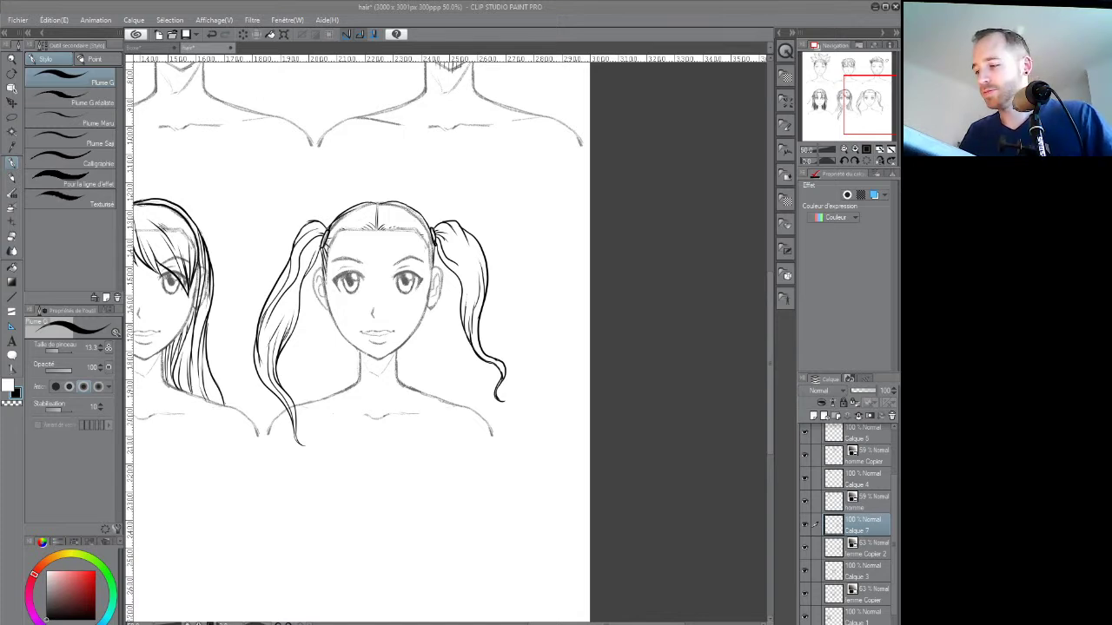
Extend the canvas on its right side to 4184 px wide, keeping the height at 3001 px
{"action": "left_click_drag", "start_coordinate": [504, 492], "coordinate": [533, 419]}
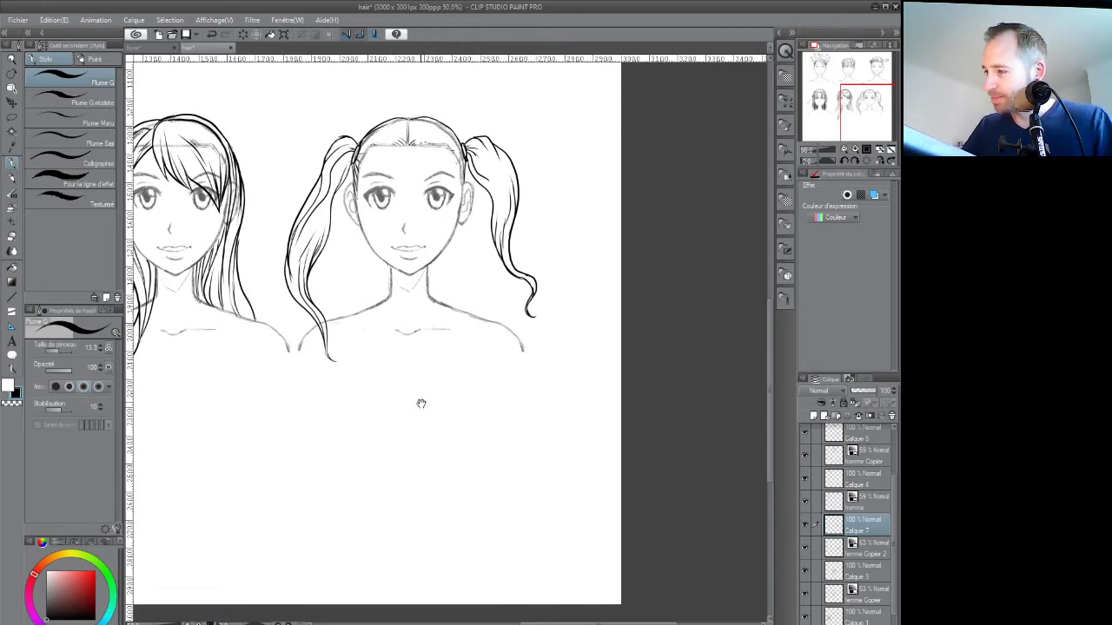
{"action": "left_click_drag", "start_coordinate": [419, 402], "coordinate": [417, 496]}
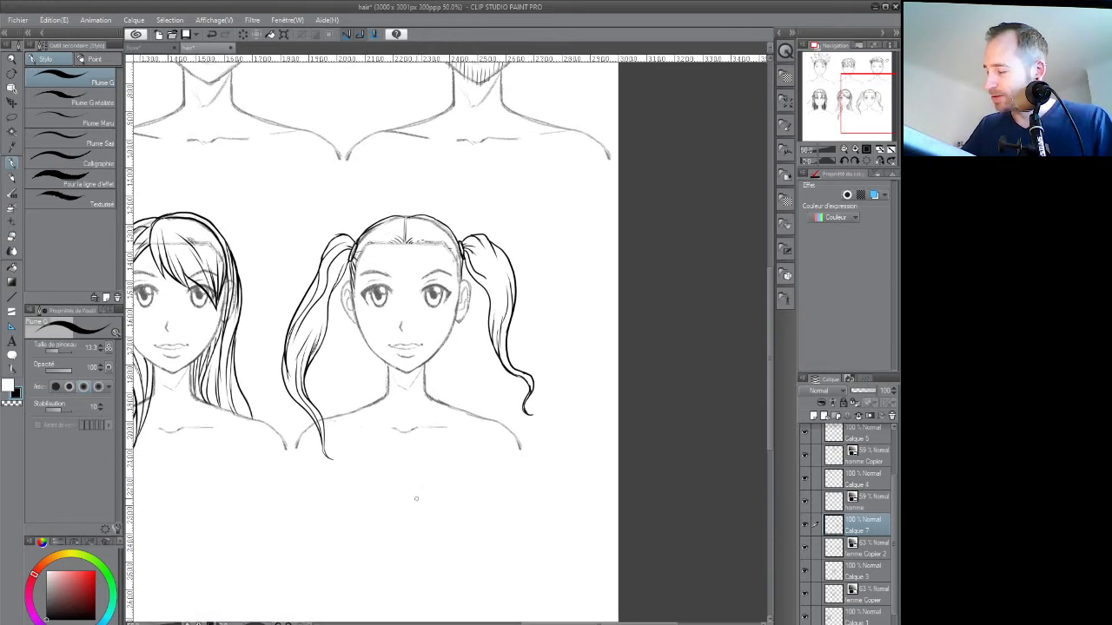
{"action": "mouse_move", "coordinate": [491, 490]}
{"action": "left_mouse_down"}
{"action": "mouse_move", "coordinate": [519, 400]}
{"action": "mouse_move", "coordinate": [491, 468]}
{"action": "left_mouse_up"}
{"action": "scroll", "coordinate": [525, 413], "scroll_direction": "down", "scroll_amount": 1}
{"action": "scroll", "coordinate": [490, 468], "scroll_direction": "down", "scroll_amount": 1}
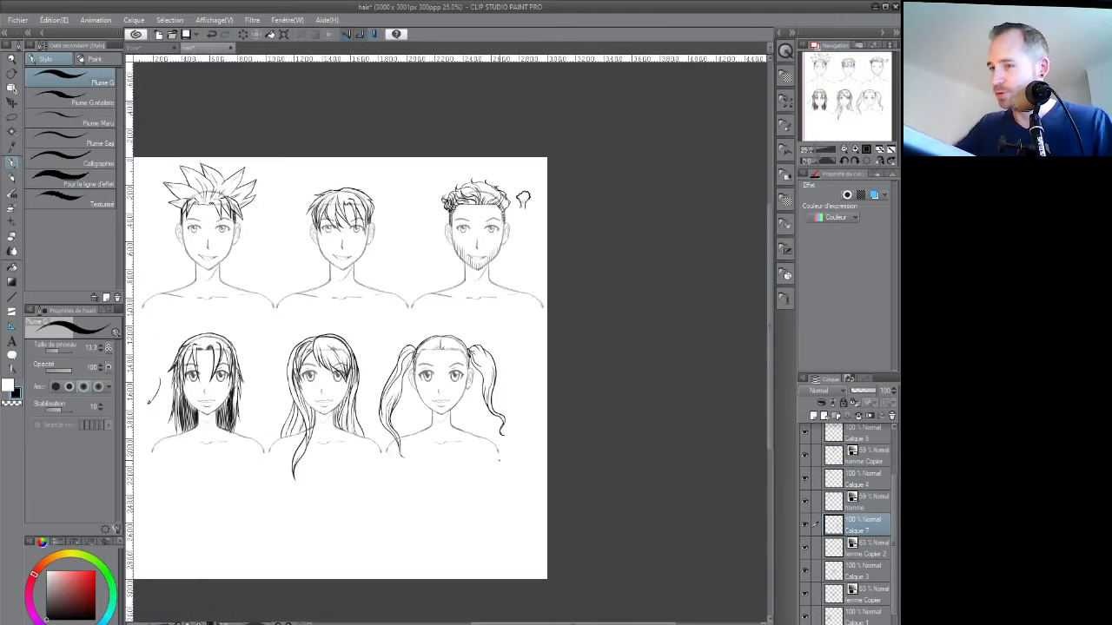
{"action": "left_click", "coordinate": [53, 20]}
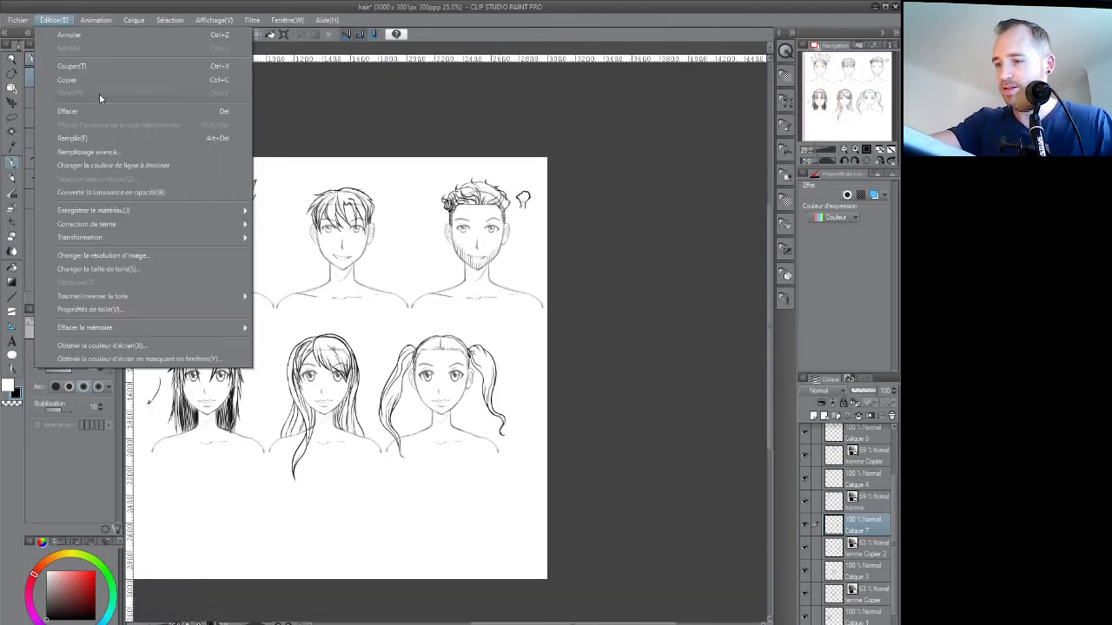
{"action": "left_click", "coordinate": [231, 266]}
{"action": "left_click_drag", "start_coordinate": [549, 369], "coordinate": [709, 368]}
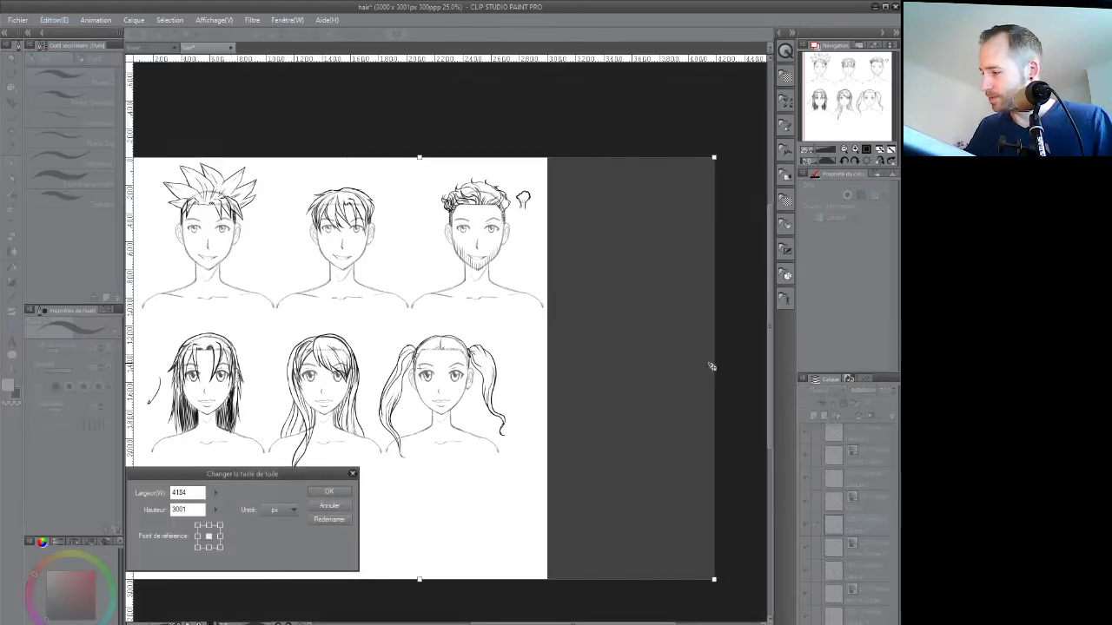
{"action": "left_click", "coordinate": [329, 492]}
Duplicate the bald female bust layer located just below Calque 7
{"action": "scroll", "coordinate": [636, 414], "scroll_direction": "up", "scroll_amount": 1}
{"action": "left_click_drag", "start_coordinate": [638, 415], "coordinate": [509, 492]}
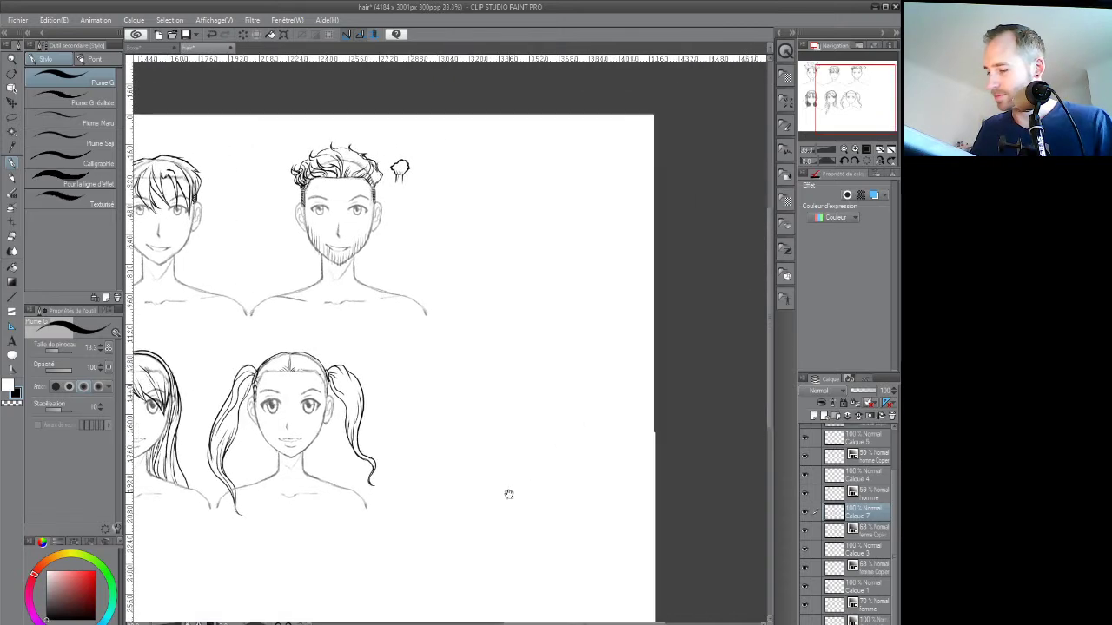
{"action": "scroll", "coordinate": [377, 477], "scroll_direction": "up", "scroll_amount": 1}
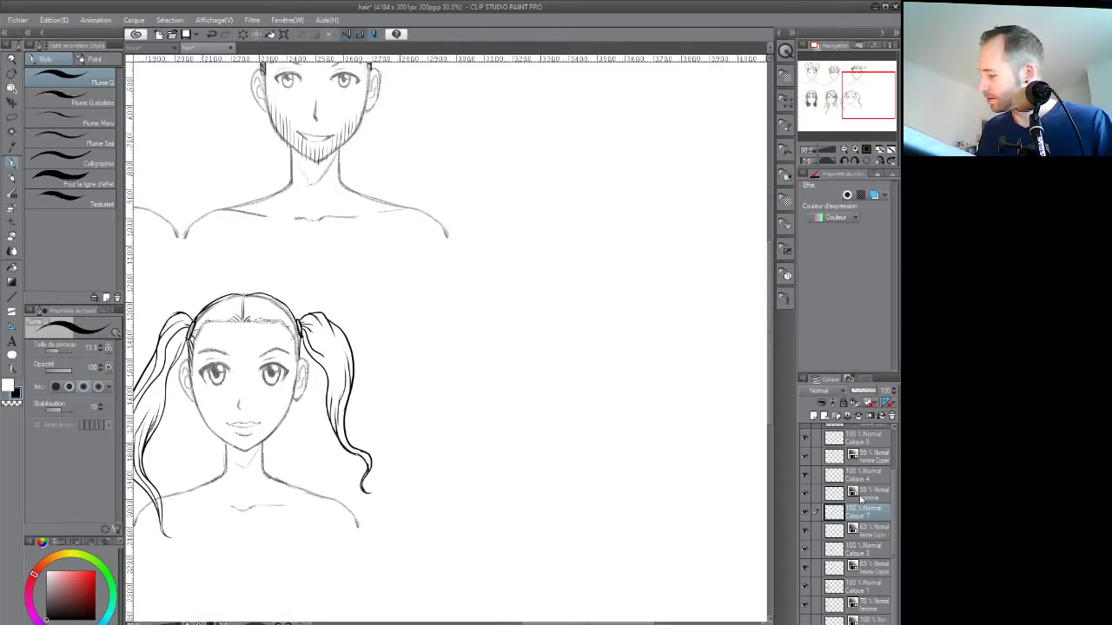
{"action": "left_click", "coordinate": [872, 535]}
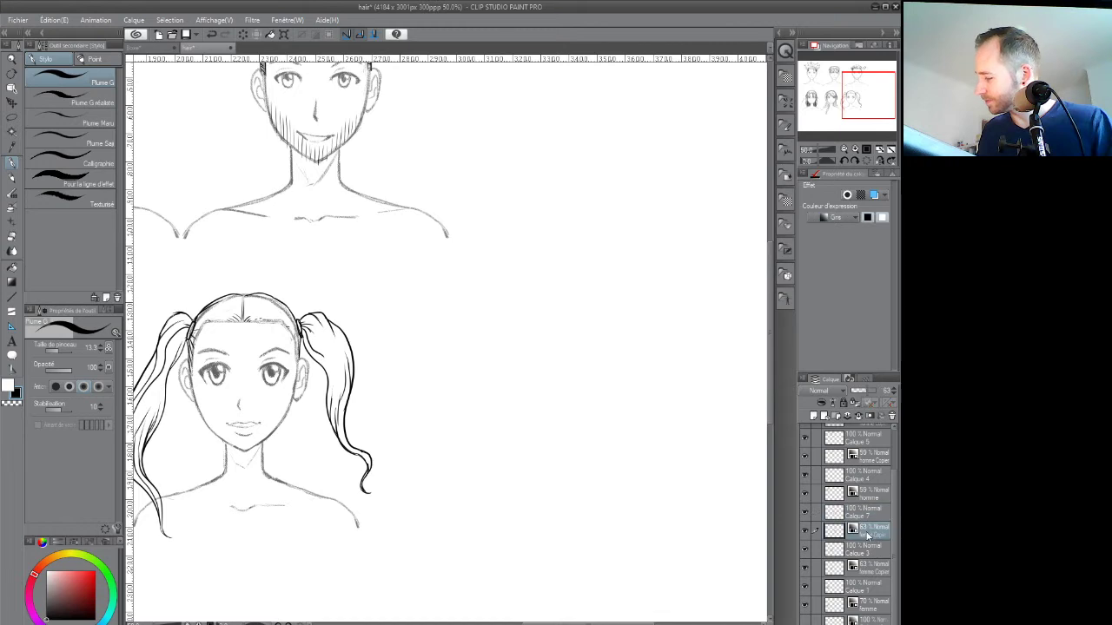
{"action": "right_click", "coordinate": [871, 535]}
{"action": "left_click", "coordinate": [813, 297]}
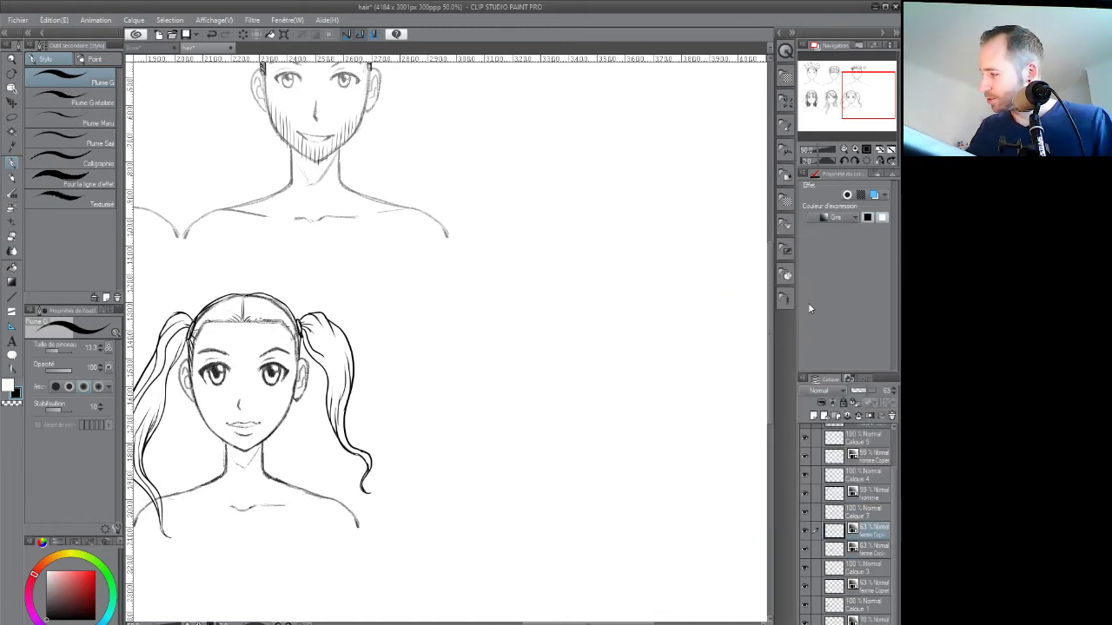
Move the duplicated bald female bust into the empty space to the right of the pigtailed woman, aligned with her row
{"action": "key", "text": "k"}
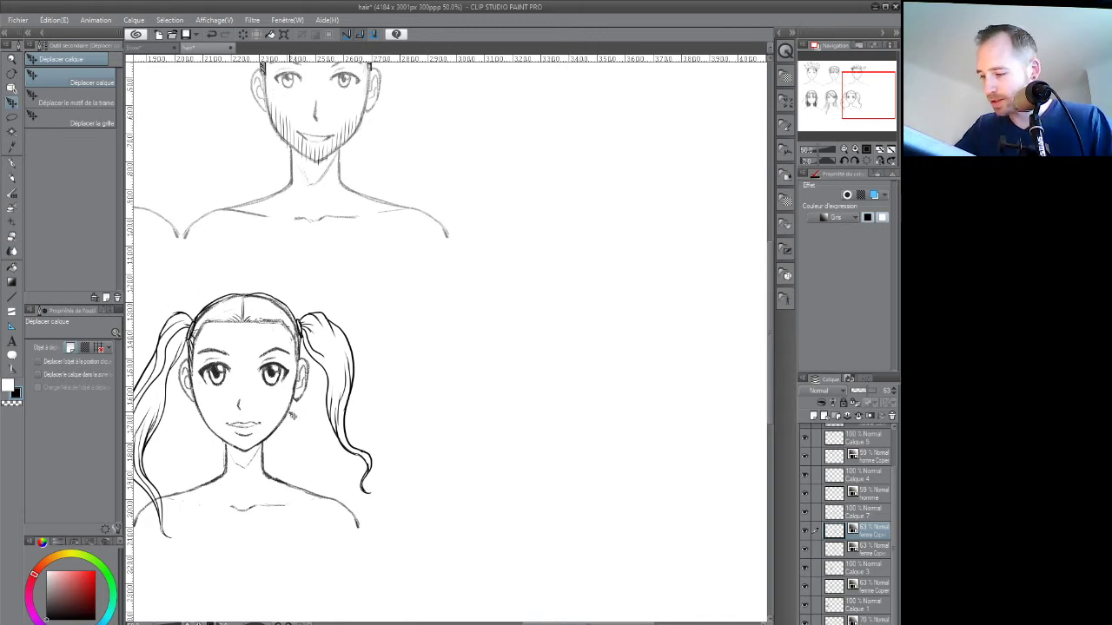
{"action": "left_click_drag", "start_coordinate": [288, 417], "coordinate": [522, 454]}
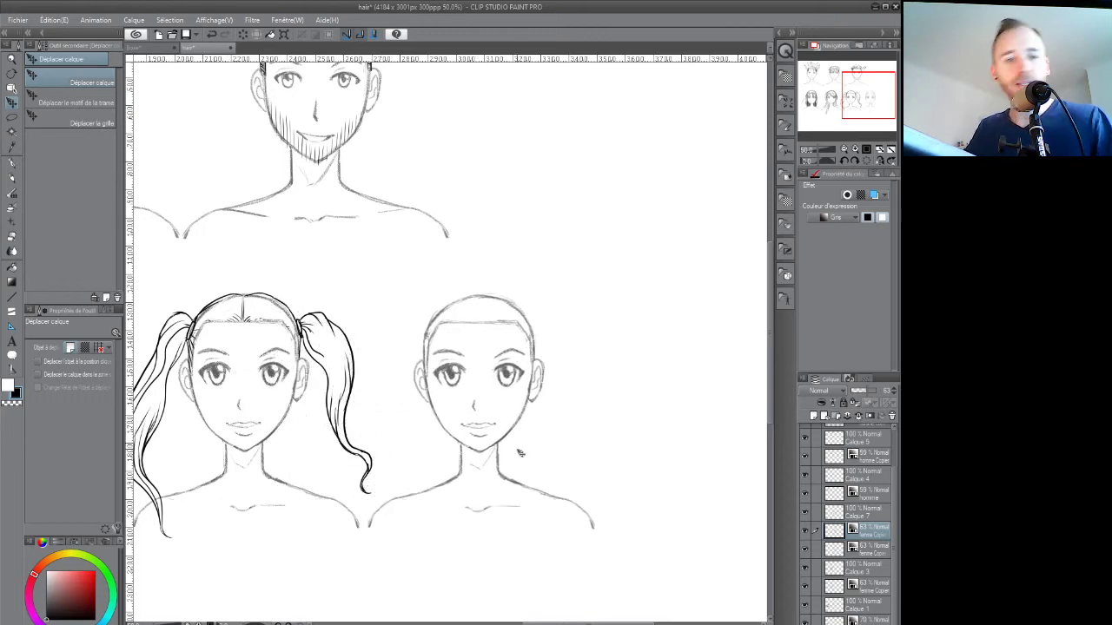
{"action": "key", "text": "p"}
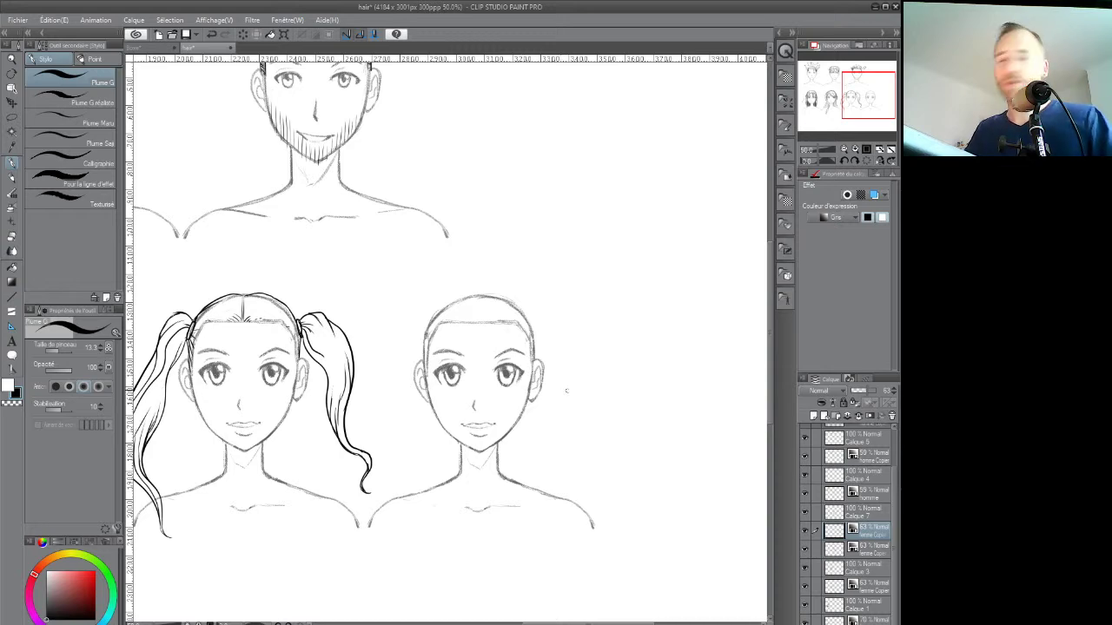
{"action": "left_click_drag", "start_coordinate": [574, 453], "coordinate": [501, 424]}
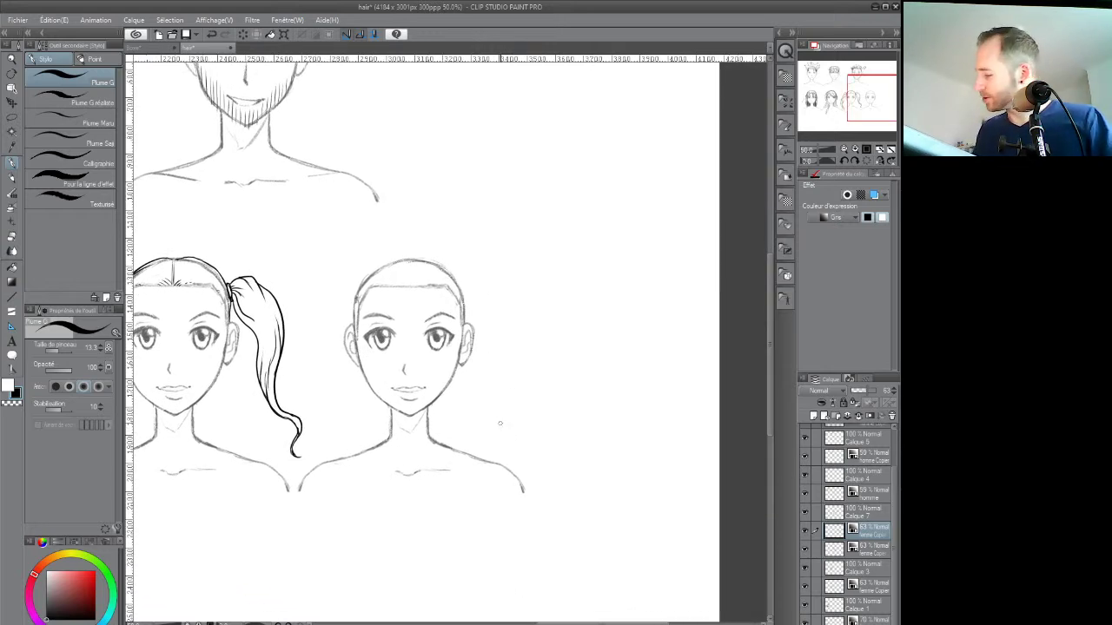
Reorder the duplicated bust layer so it sits above Calque 7, and add a new raster layer directly above it
{"action": "left_click_drag", "start_coordinate": [892, 496], "coordinate": [894, 501]}
{"action": "scroll", "coordinate": [895, 504], "scroll_direction": "down", "scroll_amount": 1}
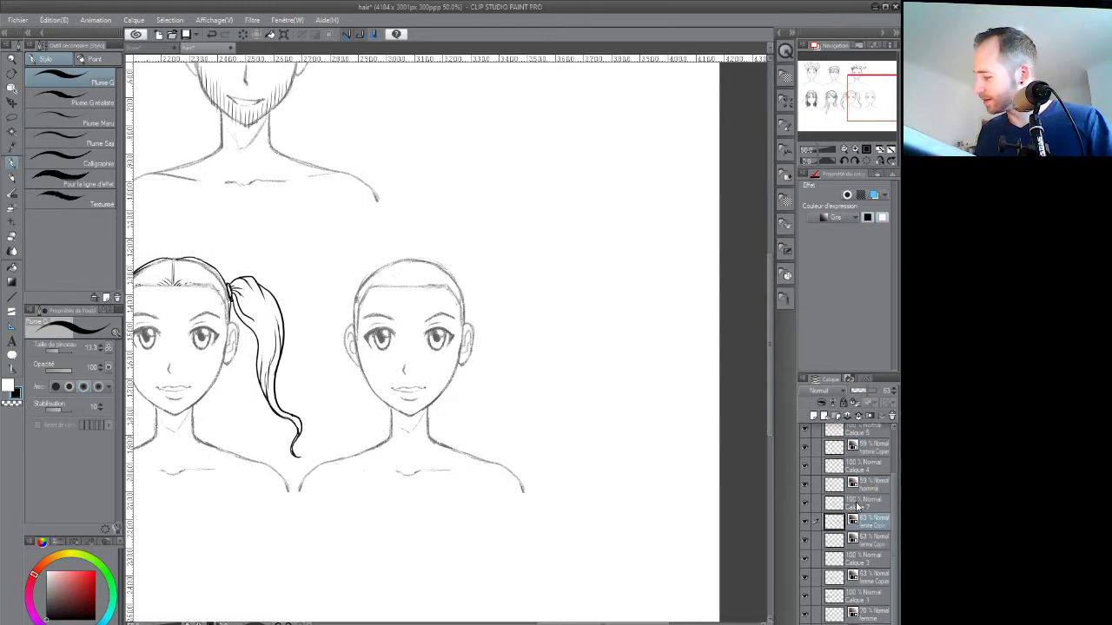
{"action": "left_click", "coordinate": [857, 504]}
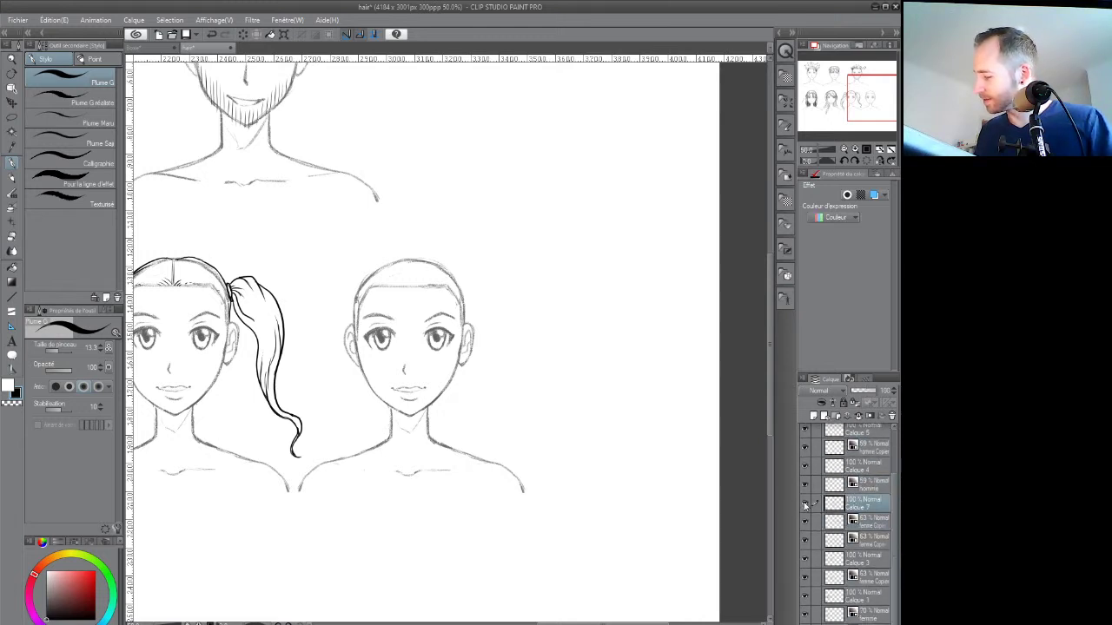
{"action": "left_click", "coordinate": [869, 522]}
{"action": "left_click_drag", "start_coordinate": [876, 524], "coordinate": [875, 504]}
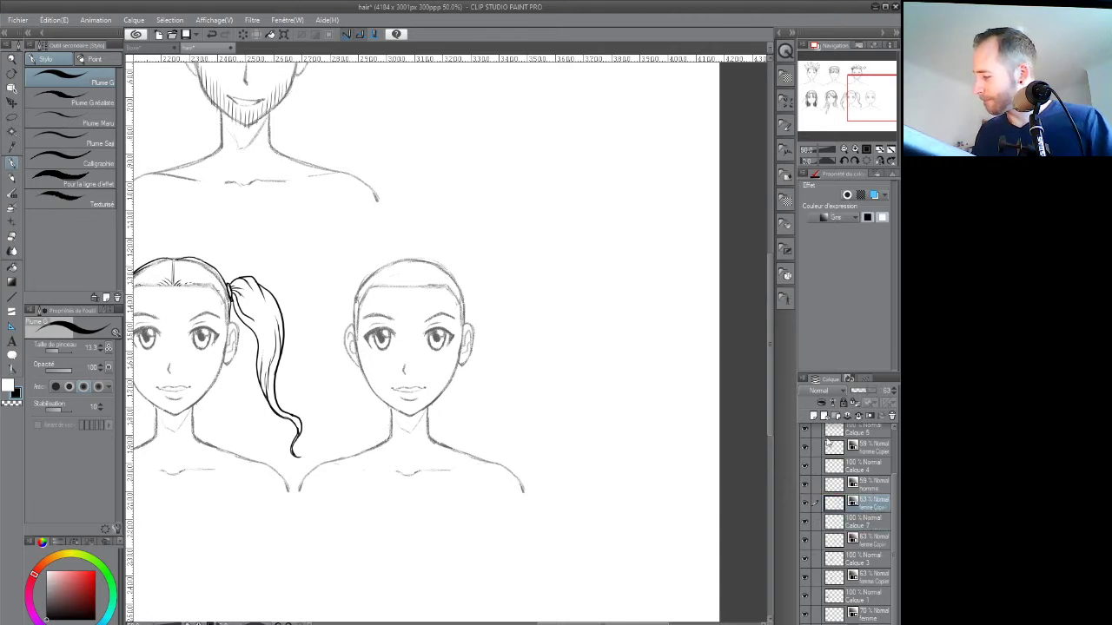
{"action": "left_click", "coordinate": [819, 418]}
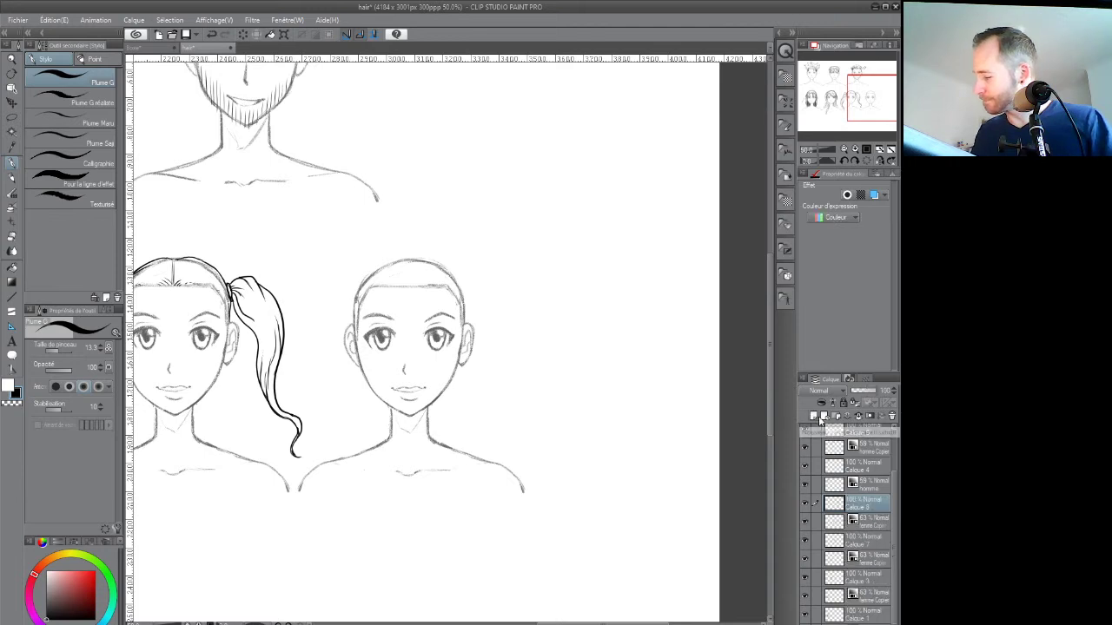
Ink short swept-back strands with the G-pen at the middle of the fourth woman's hairline and along both temples
{"action": "key", "text": "p"}
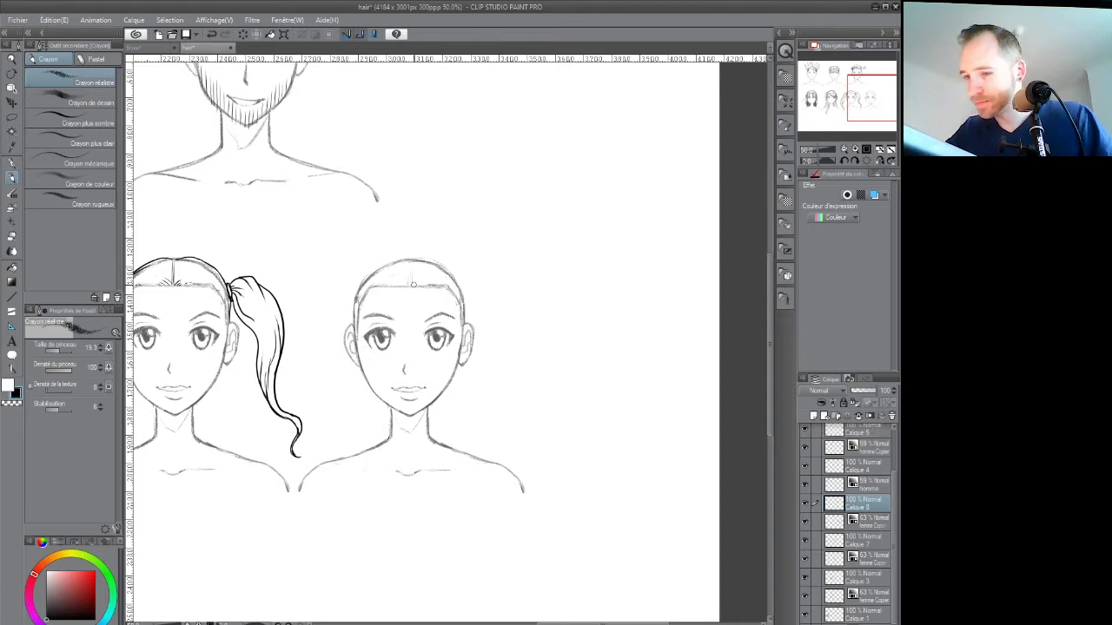
{"action": "key", "text": "p"}
{"action": "mouse_move", "coordinate": [412, 285]}
{"action": "left_mouse_down"}
{"action": "mouse_move", "coordinate": [417, 274]}
{"action": "mouse_move", "coordinate": [399, 266]}
{"action": "mouse_move", "coordinate": [390, 291]}
{"action": "left_mouse_up"}
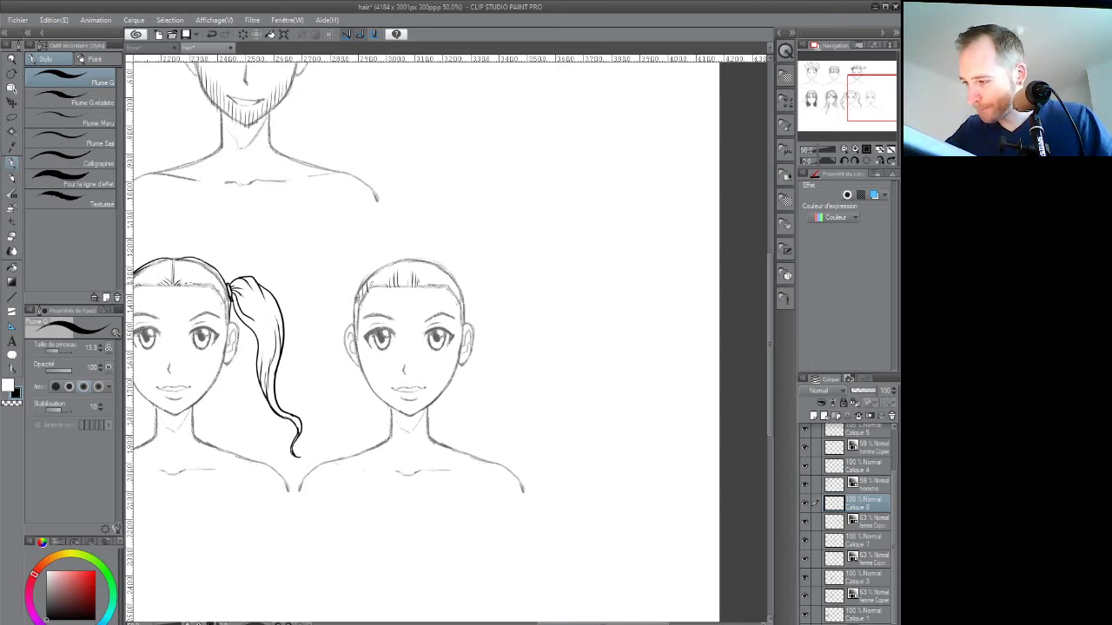
{"action": "left_click_drag", "start_coordinate": [355, 327], "coordinate": [360, 300]}
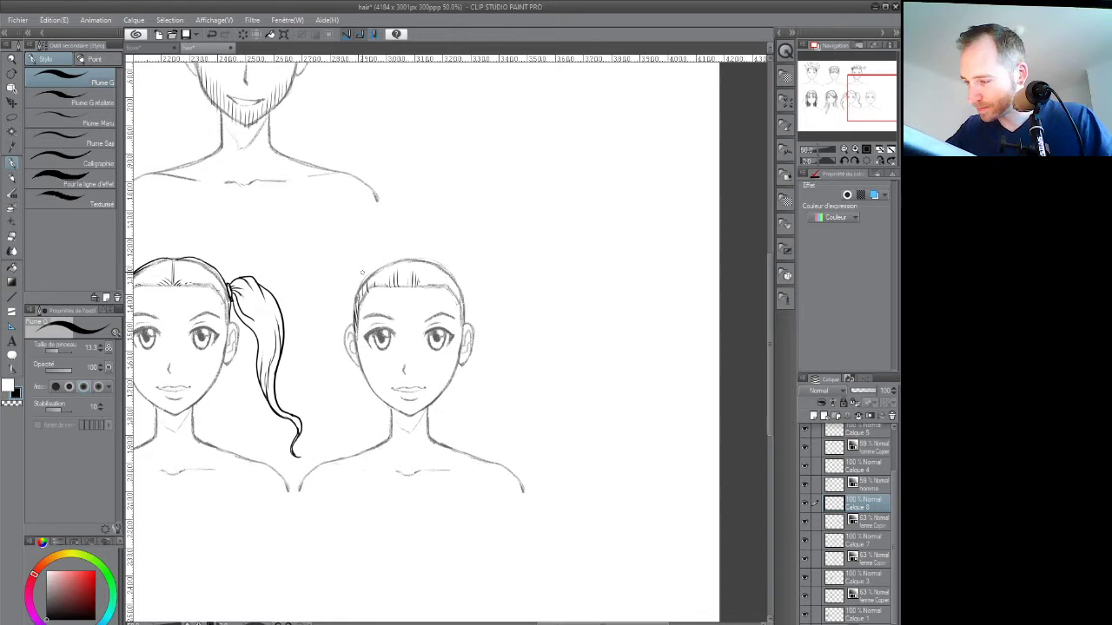
{"action": "left_click_drag", "start_coordinate": [457, 288], "coordinate": [453, 296]}
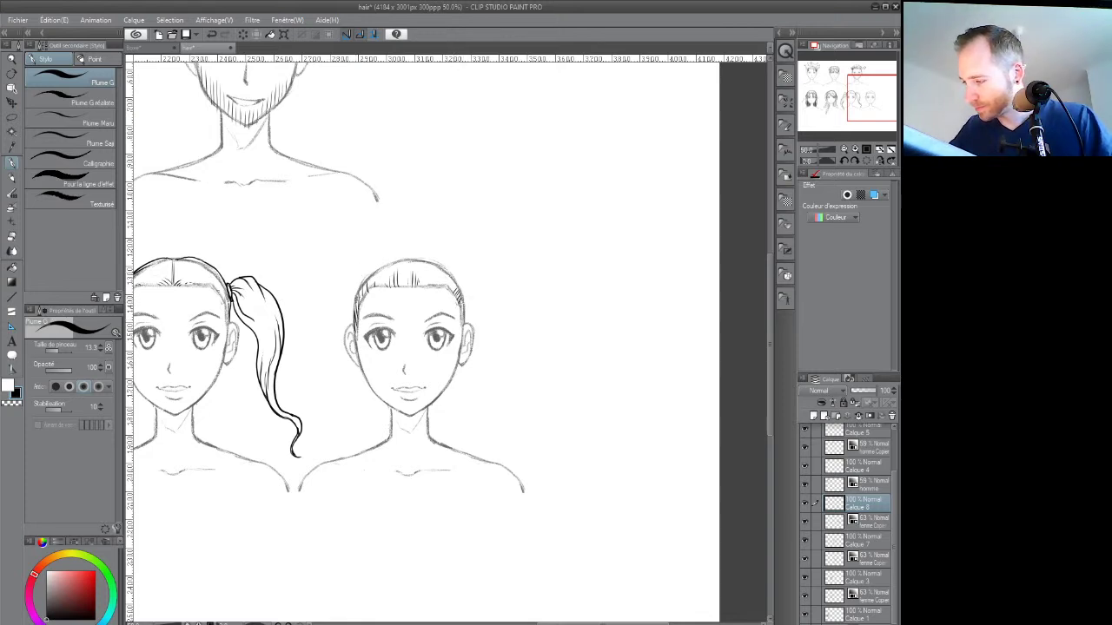
Trace the fourth woman's skull outline in ink from temple to temple over the crown, and thicken it with extra strokes
{"action": "mouse_move", "coordinate": [355, 328]}
{"action": "left_mouse_down"}
{"action": "mouse_move", "coordinate": [358, 285]}
{"action": "mouse_move", "coordinate": [384, 261]}
{"action": "left_mouse_up"}
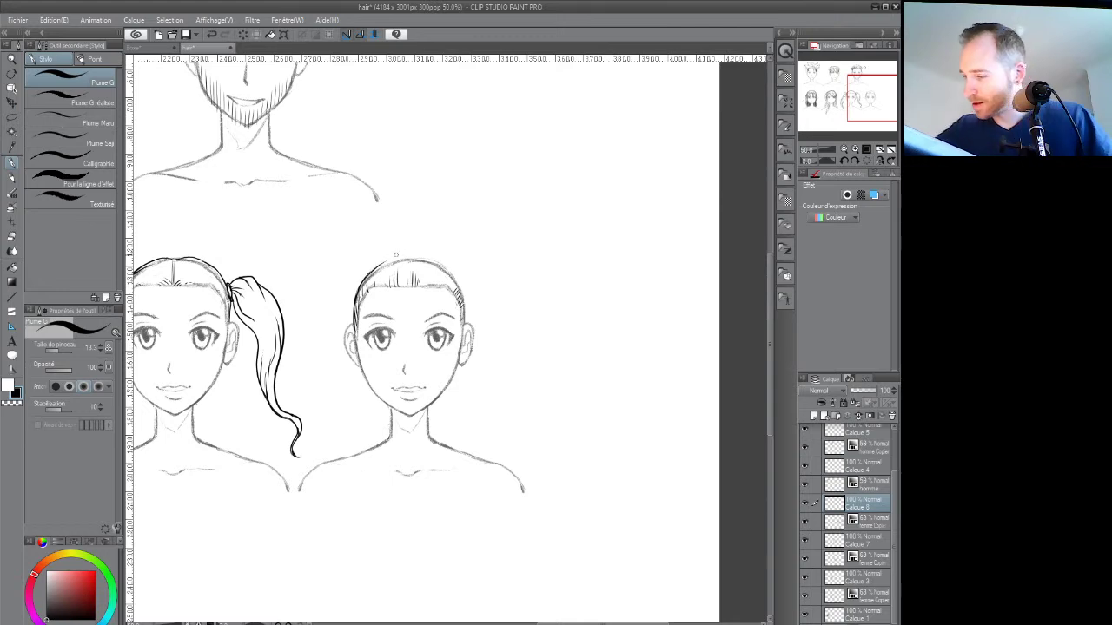
{"action": "key", "text": "shift+space"}
{"action": "left_click_drag", "start_coordinate": [538, 287], "coordinate": [551, 405]}
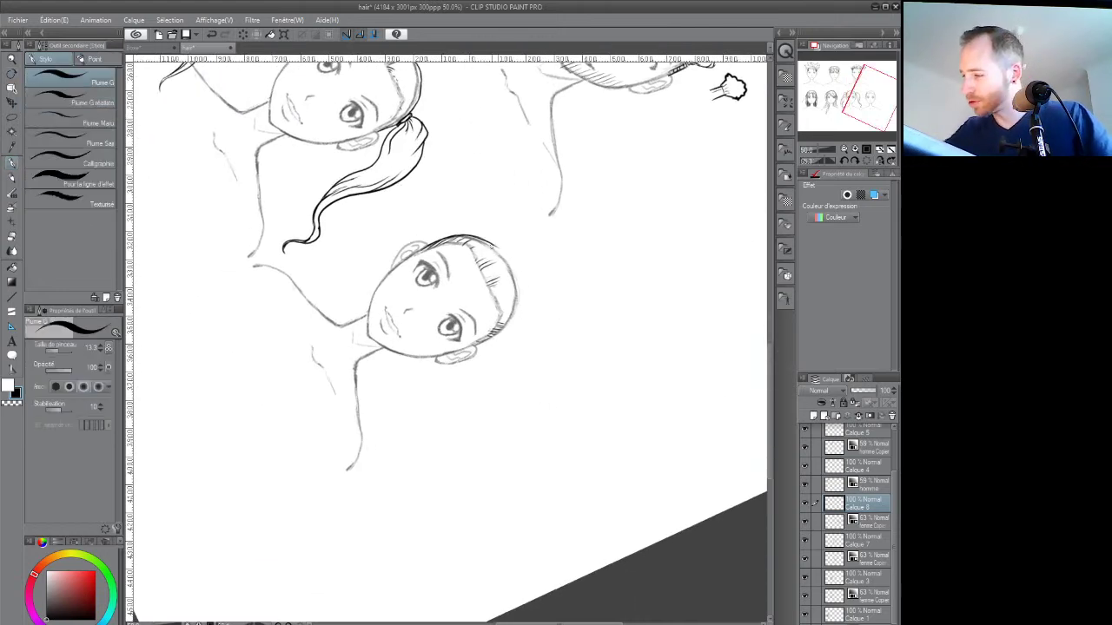
{"action": "left_click_drag", "start_coordinate": [492, 243], "coordinate": [499, 249]}
{"action": "left_click_drag", "start_coordinate": [509, 260], "coordinate": [516, 275]}
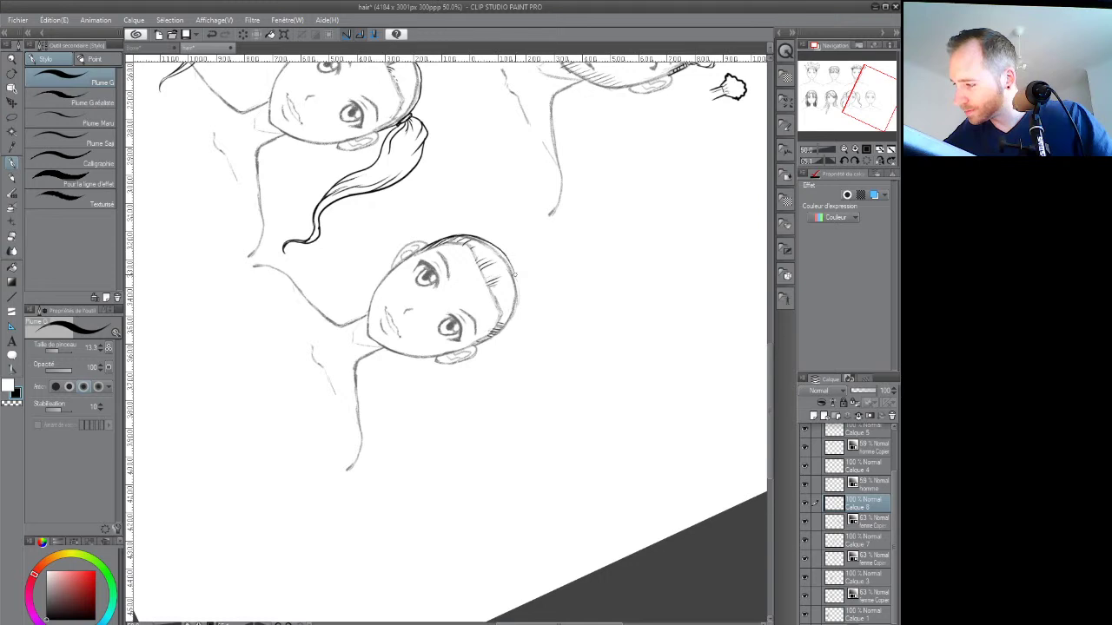
{"action": "mouse_move", "coordinate": [510, 321]}
{"action": "left_mouse_down"}
{"action": "mouse_move", "coordinate": [491, 339]}
{"action": "mouse_move", "coordinate": [516, 295]}
{"action": "mouse_move", "coordinate": [515, 306]}
{"action": "left_mouse_up"}
{"action": "mouse_move", "coordinate": [520, 265]}
{"action": "left_mouse_down"}
{"action": "mouse_move", "coordinate": [513, 290]}
{"action": "mouse_move", "coordinate": [510, 262]}
{"action": "left_mouse_up"}
{"action": "key", "text": "shift+space"}
{"action": "left_click_drag", "start_coordinate": [556, 377], "coordinate": [546, 298]}
{"action": "left_click_drag", "start_coordinate": [480, 370], "coordinate": [511, 363]}
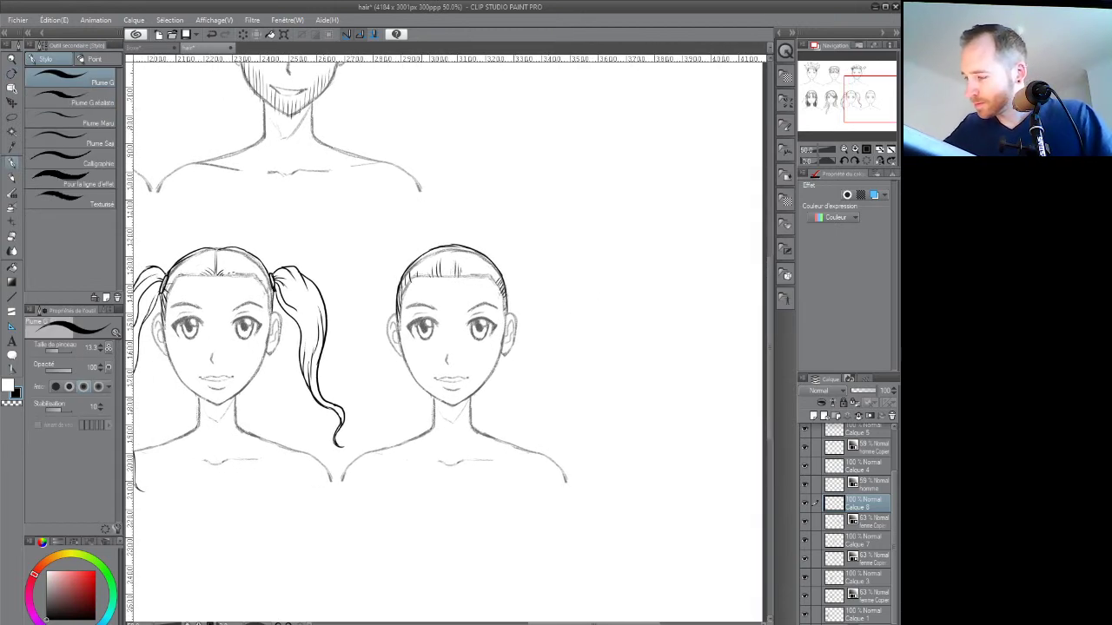
{"action": "left_click_drag", "start_coordinate": [403, 285], "coordinate": [397, 298]}
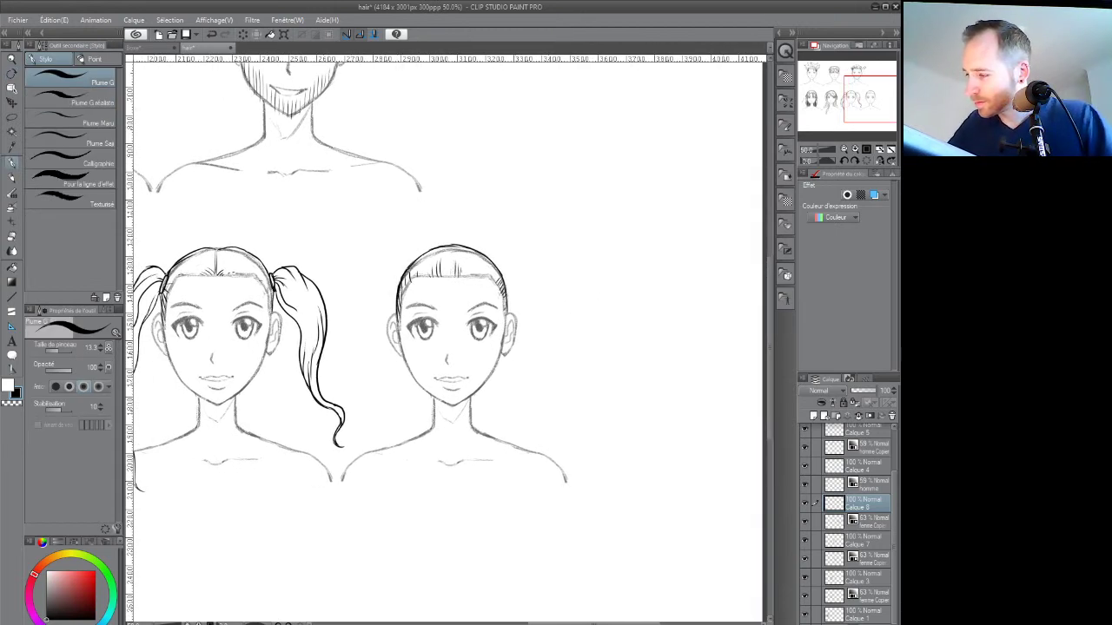
{"action": "left_click_drag", "start_coordinate": [435, 248], "coordinate": [424, 256]}
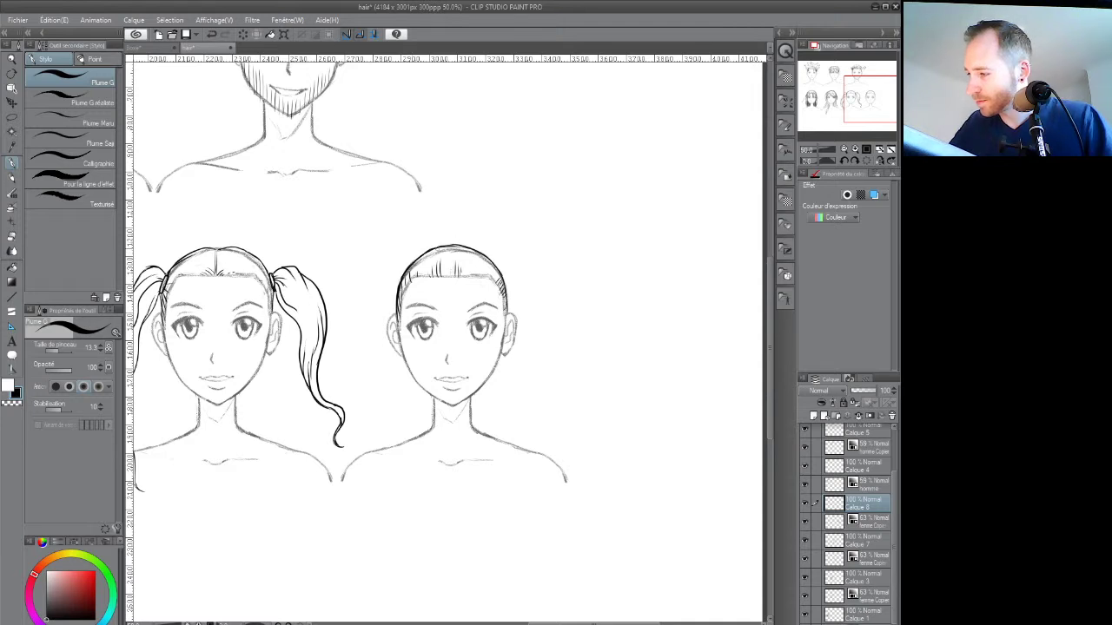
{"action": "left_click_drag", "start_coordinate": [494, 258], "coordinate": [507, 227]}
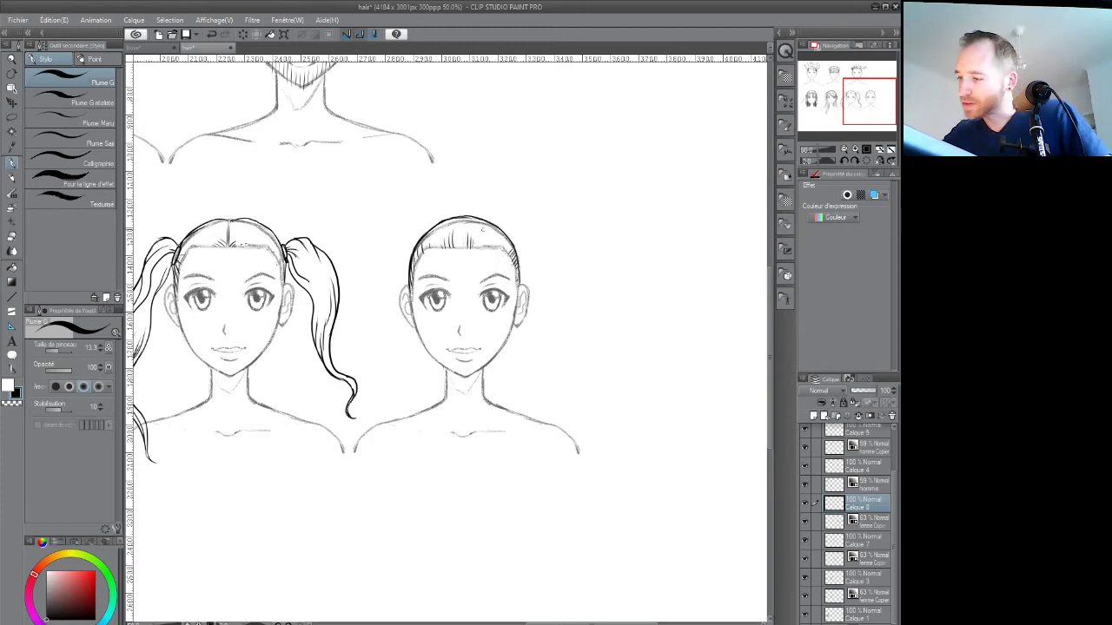
Fill the area between the fourth woman's hairline and crown with pulled-back strand lines, and reinforce the hairline at the temples
{"action": "left_click_drag", "start_coordinate": [478, 248], "coordinate": [481, 241]}
{"action": "mouse_move", "coordinate": [417, 264]}
{"action": "left_mouse_down"}
{"action": "mouse_move", "coordinate": [438, 244]}
{"action": "mouse_move", "coordinate": [507, 251]}
{"action": "left_mouse_up"}
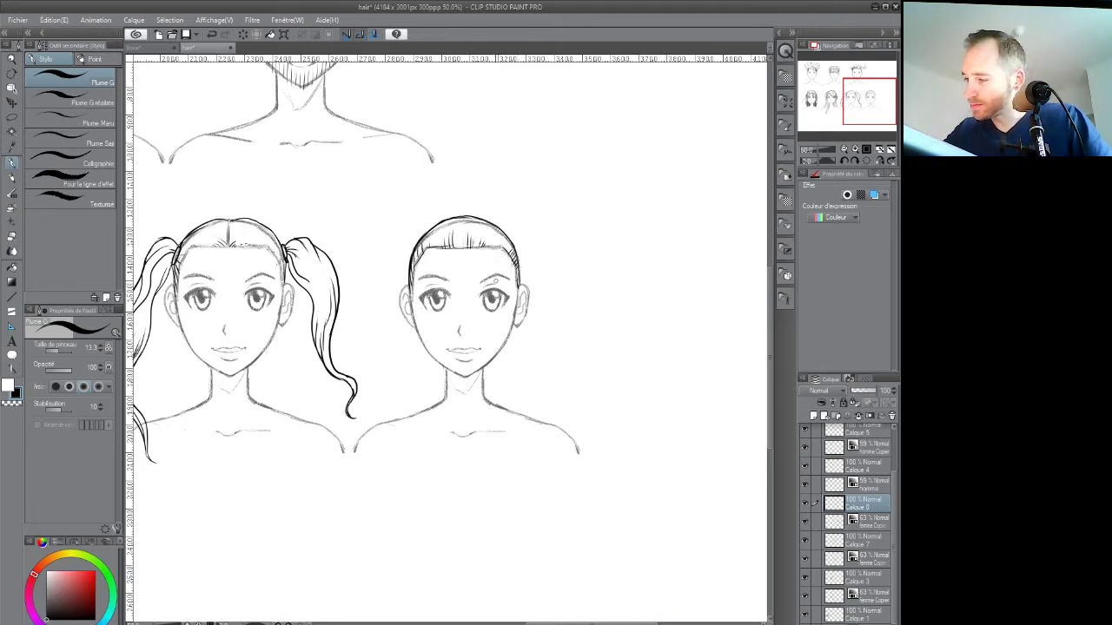
{"action": "left_click_drag", "start_coordinate": [412, 299], "coordinate": [415, 265]}
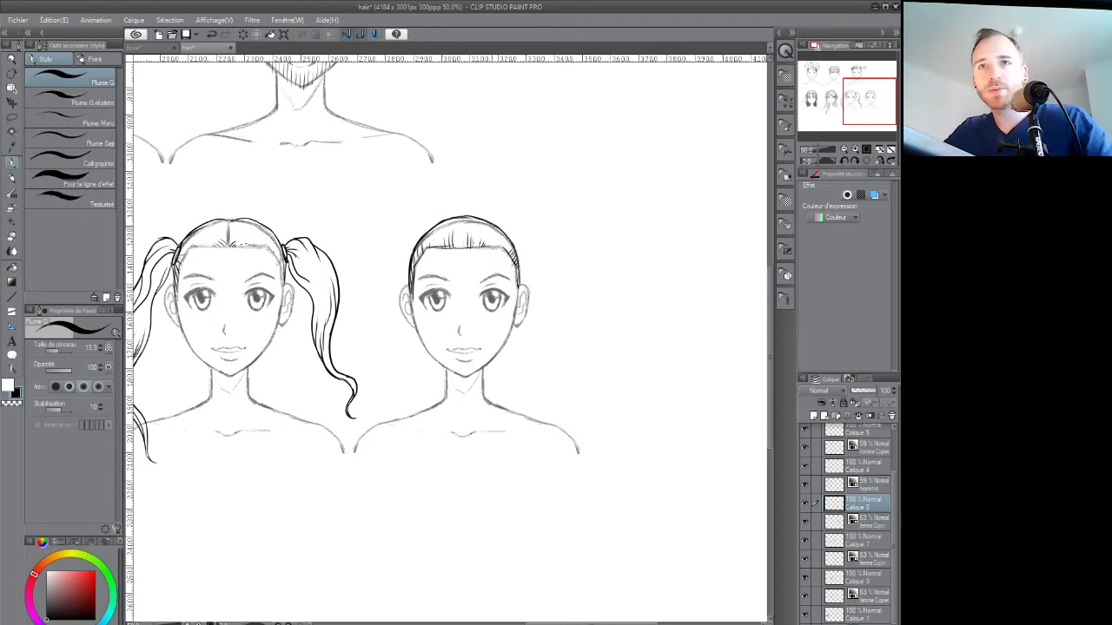
{"action": "mouse_move", "coordinate": [434, 248]}
{"action": "left_mouse_down"}
{"action": "mouse_move", "coordinate": [435, 229]}
{"action": "mouse_move", "coordinate": [463, 249]}
{"action": "mouse_move", "coordinate": [505, 250]}
{"action": "left_mouse_up"}
{"action": "left_click_drag", "start_coordinate": [438, 234], "coordinate": [447, 250]}
{"action": "mouse_move", "coordinate": [442, 223]}
{"action": "left_mouse_down"}
{"action": "mouse_move", "coordinate": [448, 247]}
{"action": "mouse_move", "coordinate": [492, 245]}
{"action": "left_mouse_up"}
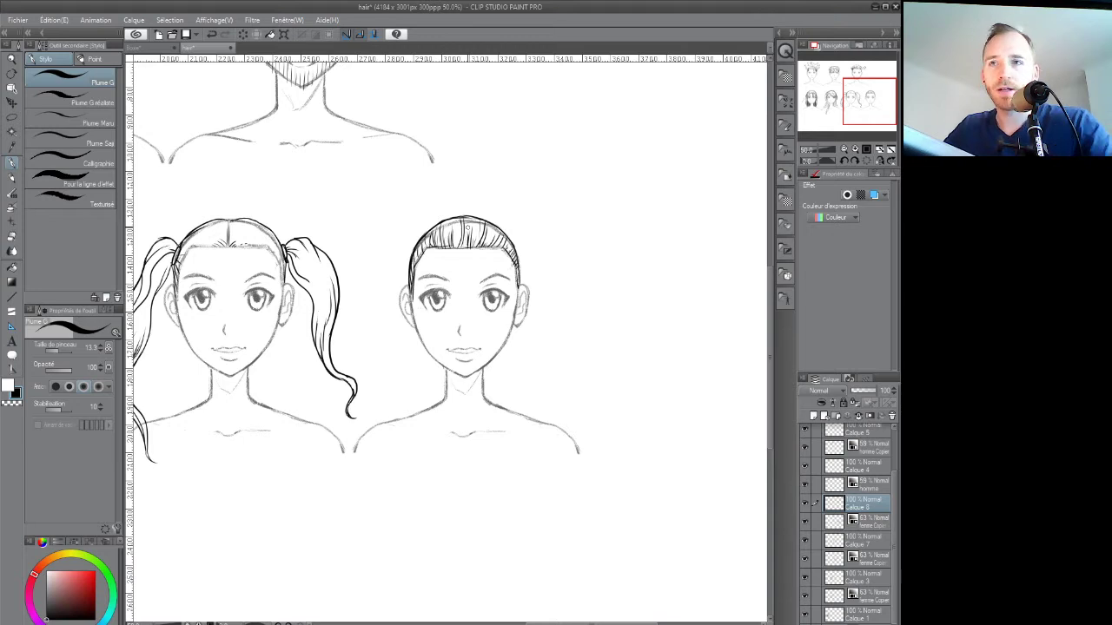
Draw a small knot with a rounded bun outline on the fourth woman's crown, and a wavy ponytail falling left of her neck
{"action": "left_click_drag", "start_coordinate": [509, 285], "coordinate": [513, 234]}
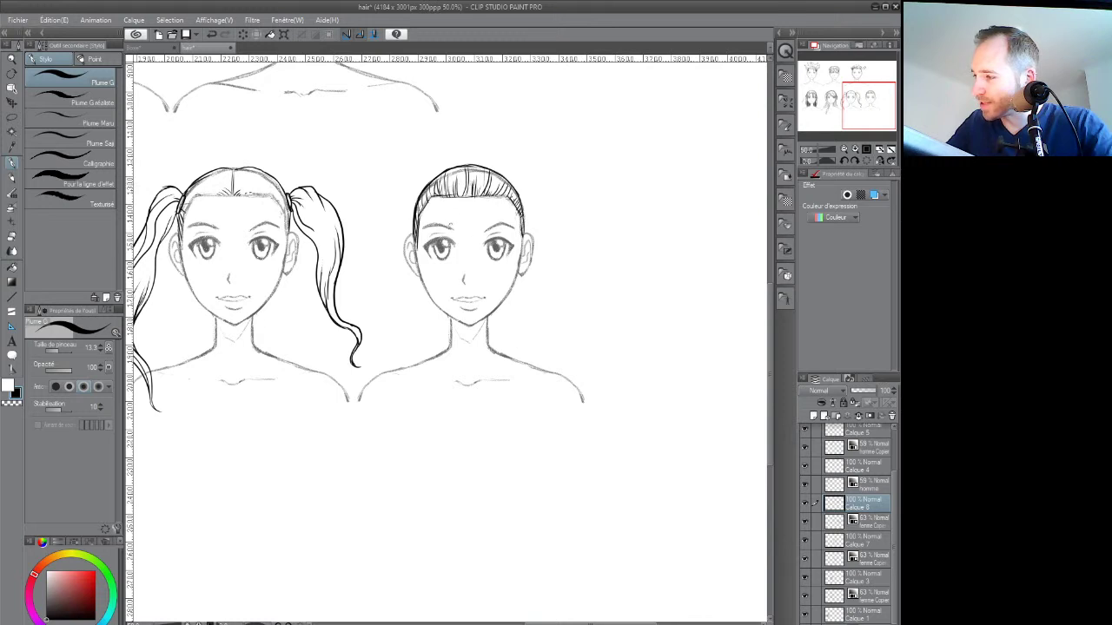
{"action": "mouse_move", "coordinate": [457, 163]}
{"action": "left_mouse_down"}
{"action": "mouse_move", "coordinate": [469, 164]}
{"action": "mouse_move", "coordinate": [464, 145]}
{"action": "mouse_move", "coordinate": [483, 165]}
{"action": "mouse_move", "coordinate": [449, 148]}
{"action": "mouse_move", "coordinate": [471, 147]}
{"action": "left_mouse_up"}
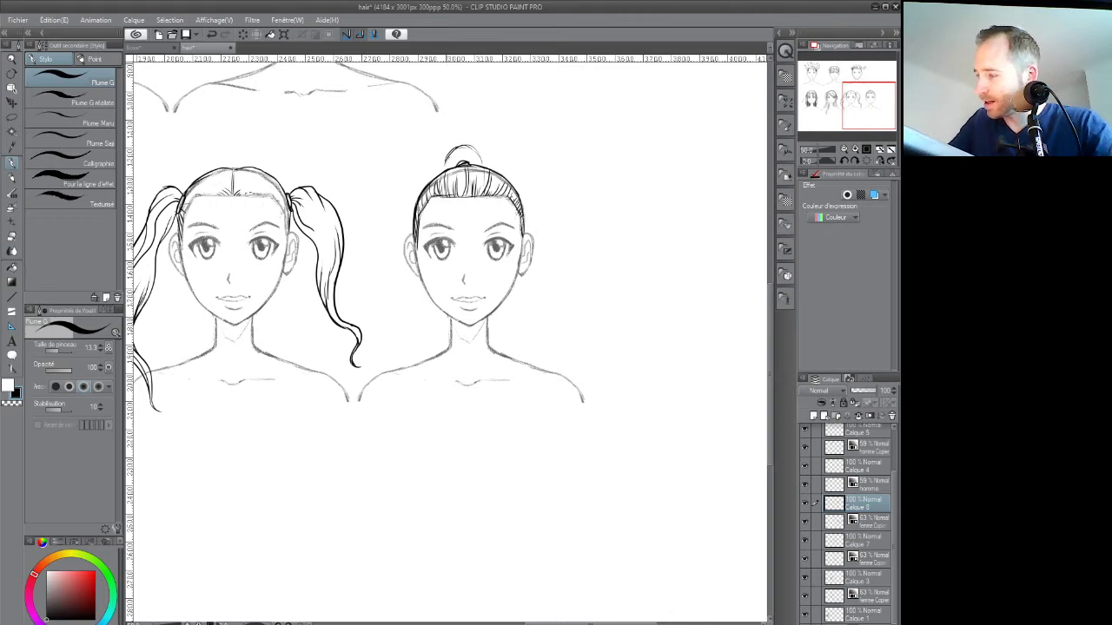
{"action": "mouse_move", "coordinate": [414, 276]}
{"action": "left_mouse_down"}
{"action": "mouse_move", "coordinate": [383, 330]}
{"action": "mouse_move", "coordinate": [405, 289]}
{"action": "mouse_move", "coordinate": [383, 330]}
{"action": "mouse_move", "coordinate": [382, 363]}
{"action": "mouse_move", "coordinate": [388, 371]}
{"action": "mouse_move", "coordinate": [388, 349]}
{"action": "mouse_move", "coordinate": [393, 370]}
{"action": "left_mouse_up"}
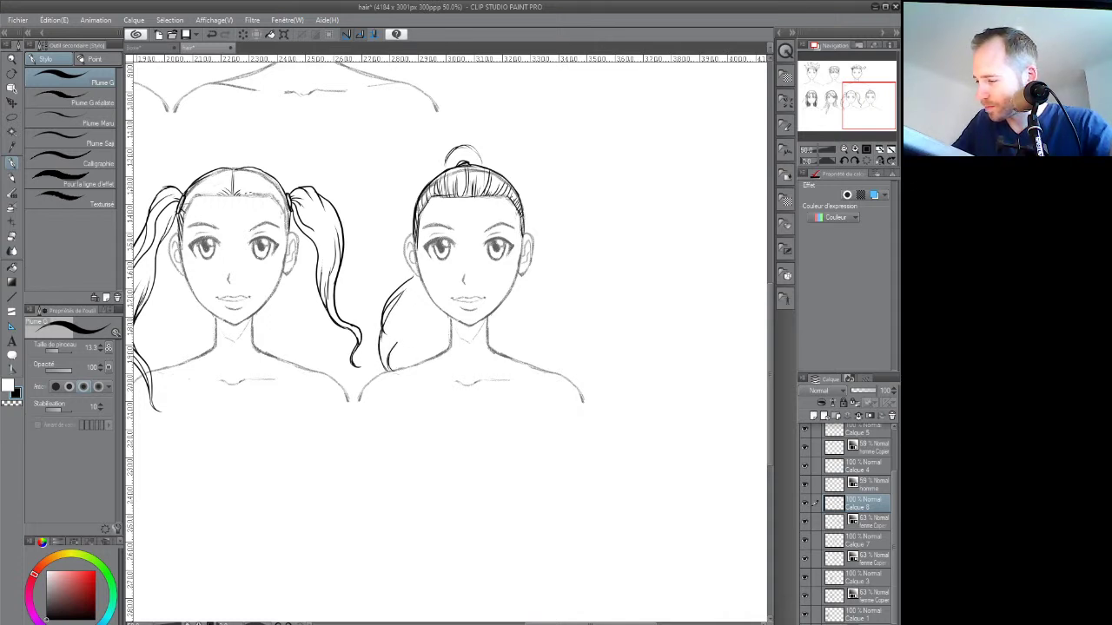
{"action": "mouse_move", "coordinate": [428, 308]}
{"action": "left_mouse_down"}
{"action": "mouse_move", "coordinate": [405, 359]}
{"action": "mouse_move", "coordinate": [434, 305]}
{"action": "left_mouse_up"}
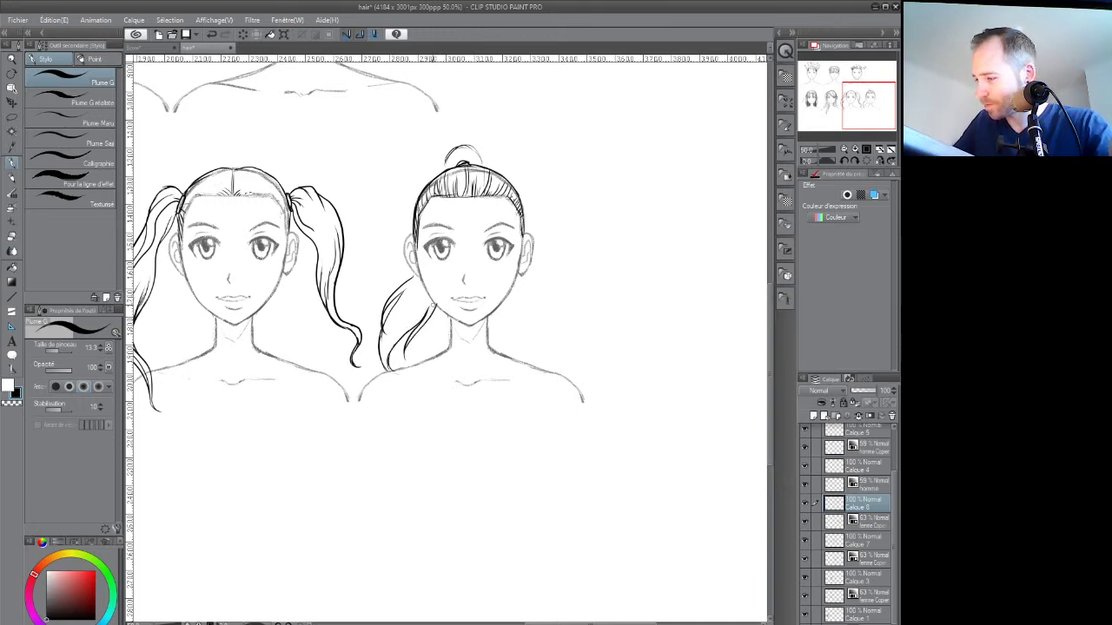
{"action": "left_click_drag", "start_coordinate": [519, 303], "coordinate": [499, 332]}
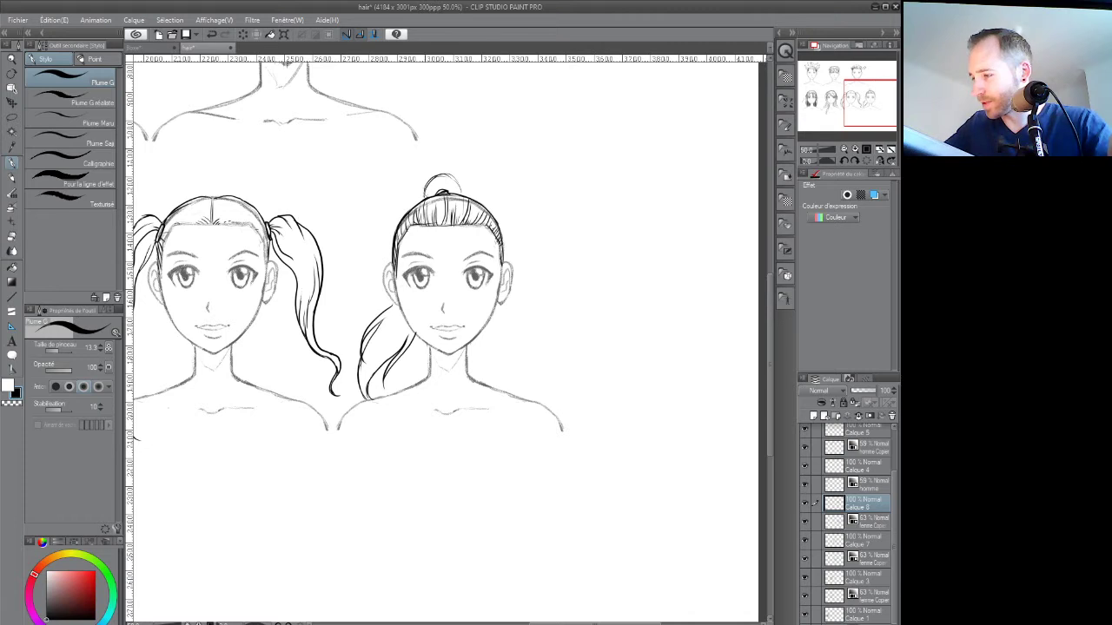
{"action": "left_click_drag", "start_coordinate": [425, 190], "coordinate": [444, 174]}
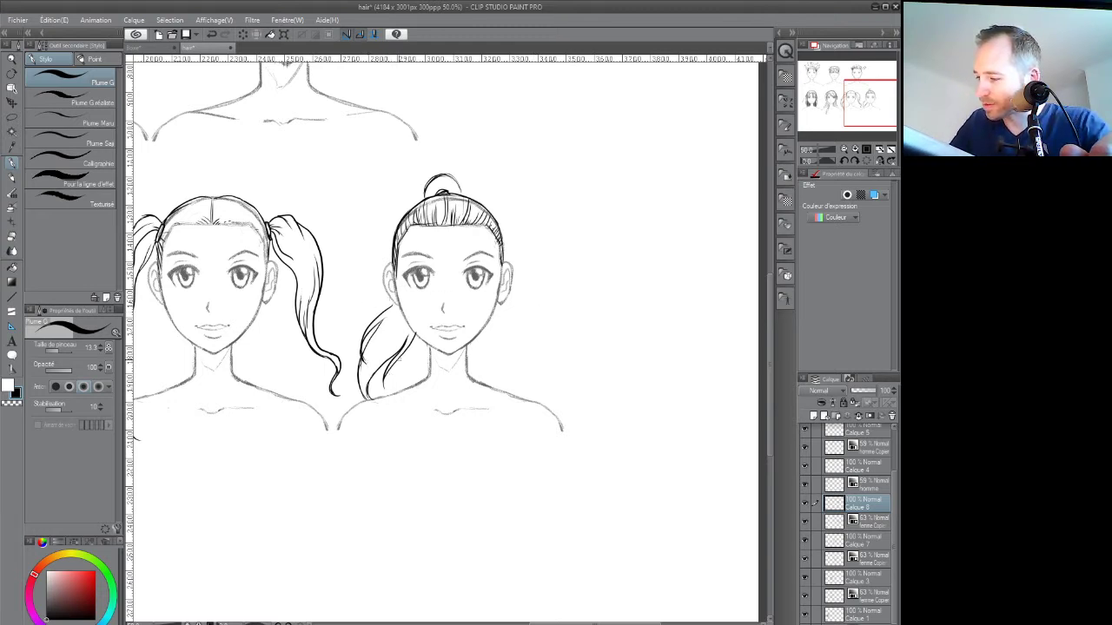
Try adding more strand lines along the inner edge of the wavy ponytail, and undo them
{"action": "left_click_drag", "start_coordinate": [382, 380], "coordinate": [388, 366]}
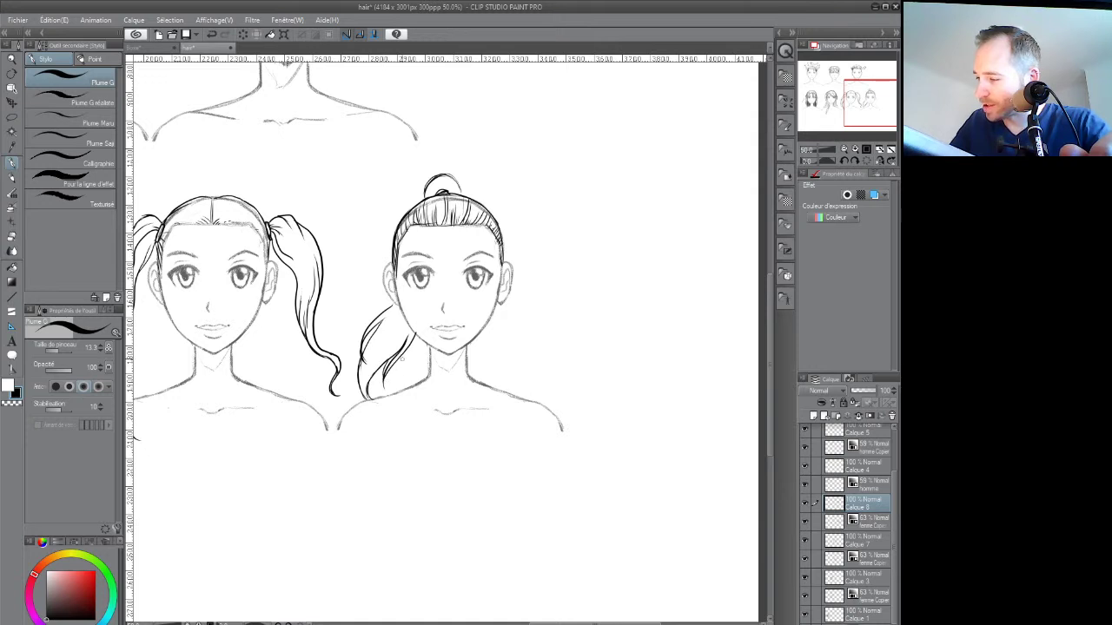
{"action": "left_click_drag", "start_coordinate": [385, 384], "coordinate": [422, 337]}
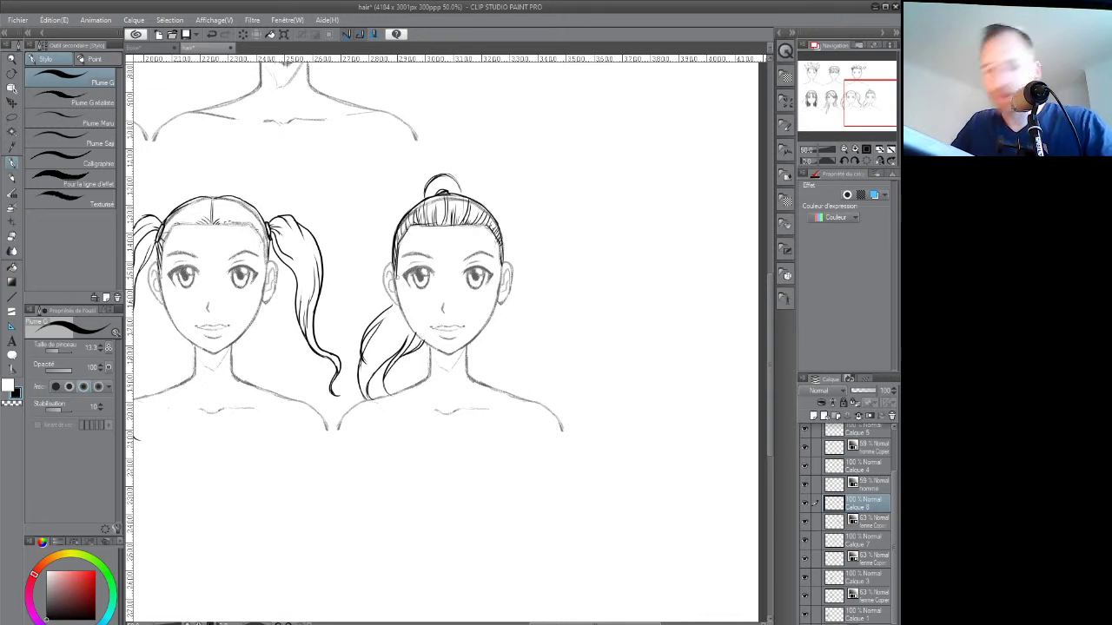
{"action": "key", "text": "e"}
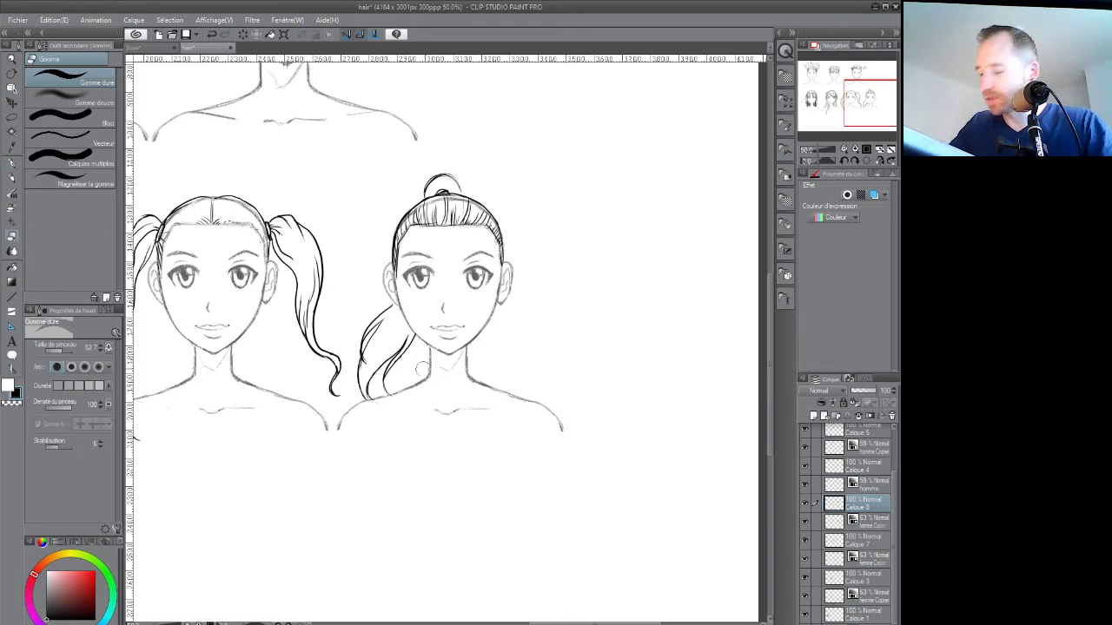
{"action": "key", "text": "p"}
{"action": "mouse_move", "coordinate": [571, 305]}
{"action": "left_mouse_down"}
{"action": "mouse_move", "coordinate": [507, 291]}
{"action": "mouse_move", "coordinate": [506, 303]}
{"action": "mouse_move", "coordinate": [495, 297]}
{"action": "mouse_move", "coordinate": [499, 328]}
{"action": "mouse_move", "coordinate": [491, 306]}
{"action": "left_mouse_up"}
{"action": "key", "text": "ctrl+z"}
{"action": "key", "text": "ctrl+z"}
{"action": "key", "text": "ctrl+z"}
{"action": "key", "text": "ctrl+z"}
{"action": "key", "text": "ctrl+z"}
{"action": "key", "text": "ctrl+z"}
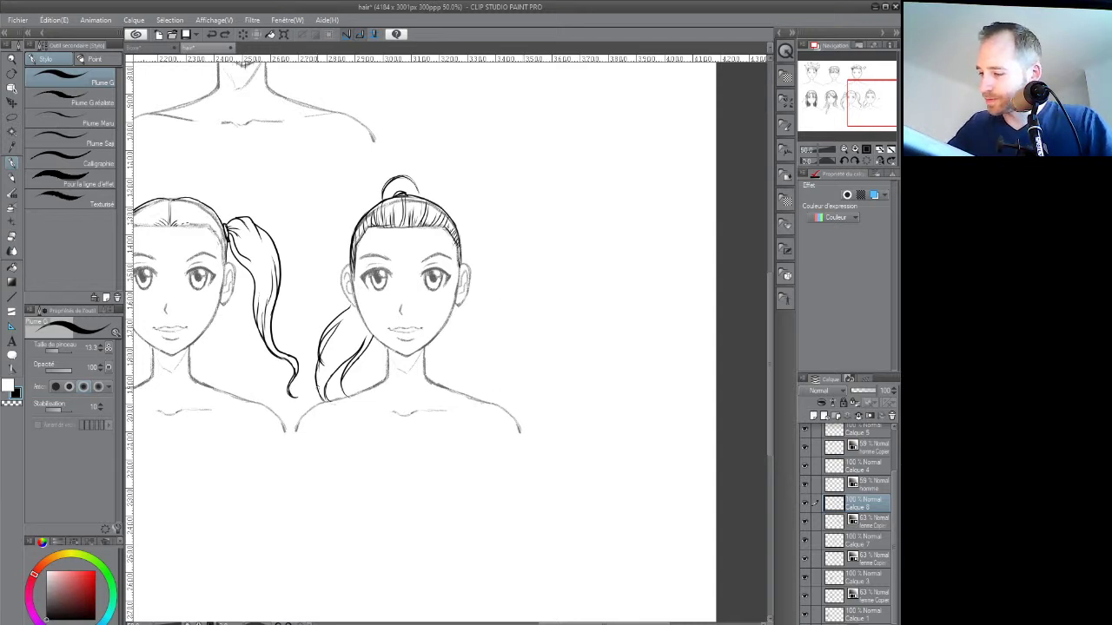
Erase the whole wavy ponytail beside the fourth woman's neck with the hard eraser
{"action": "key", "text": "e"}
{"action": "mouse_move", "coordinate": [322, 404]}
{"action": "left_mouse_down"}
{"action": "mouse_move", "coordinate": [323, 321]}
{"action": "mouse_move", "coordinate": [347, 395]}
{"action": "mouse_move", "coordinate": [331, 303]}
{"action": "mouse_move", "coordinate": [348, 367]}
{"action": "mouse_move", "coordinate": [336, 347]}
{"action": "mouse_move", "coordinate": [342, 303]}
{"action": "mouse_move", "coordinate": [354, 322]}
{"action": "mouse_move", "coordinate": [445, 324]}
{"action": "left_mouse_up"}
{"action": "key", "text": "p"}
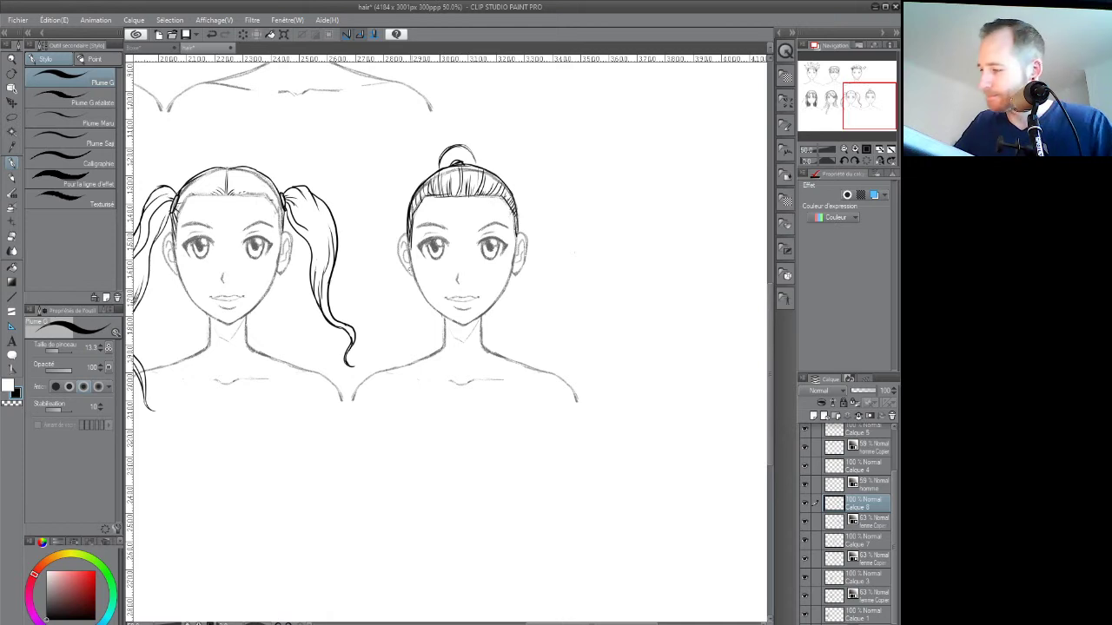
Draw a curly ponytail outline with scalloped edges between the fourth woman's left-side ear and shoulder
{"action": "mouse_move", "coordinate": [407, 275]}
{"action": "left_mouse_down"}
{"action": "mouse_move", "coordinate": [374, 320]}
{"action": "mouse_move", "coordinate": [376, 371]}
{"action": "mouse_move", "coordinate": [373, 358]}
{"action": "mouse_move", "coordinate": [397, 344]}
{"action": "mouse_move", "coordinate": [392, 358]}
{"action": "mouse_move", "coordinate": [425, 321]}
{"action": "mouse_move", "coordinate": [422, 337]}
{"action": "mouse_move", "coordinate": [439, 312]}
{"action": "left_mouse_up"}
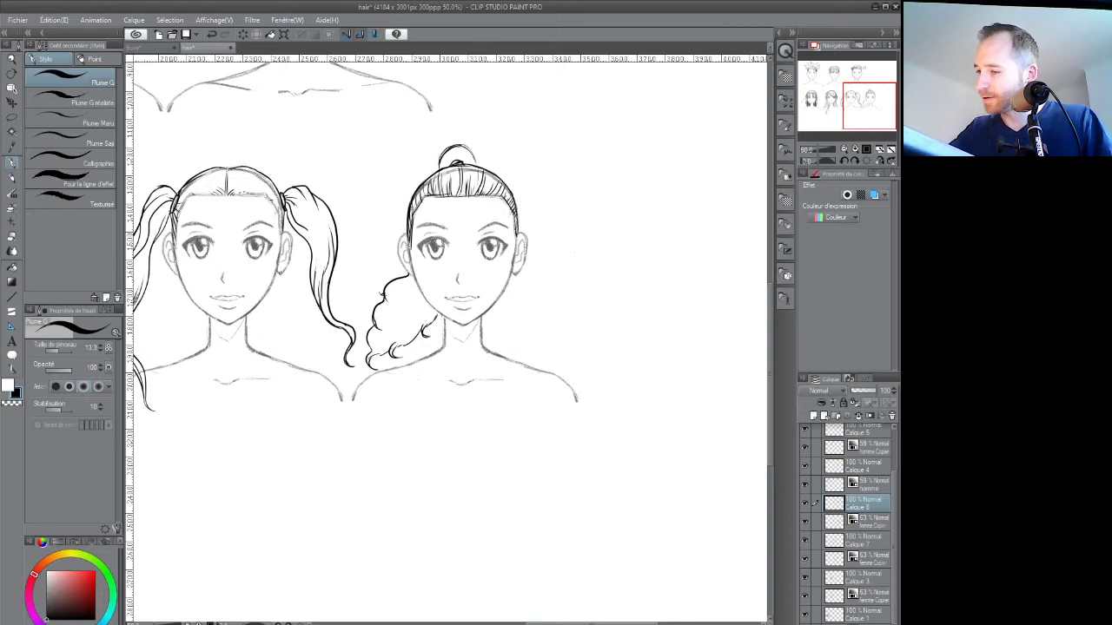
{"action": "key", "text": "e"}
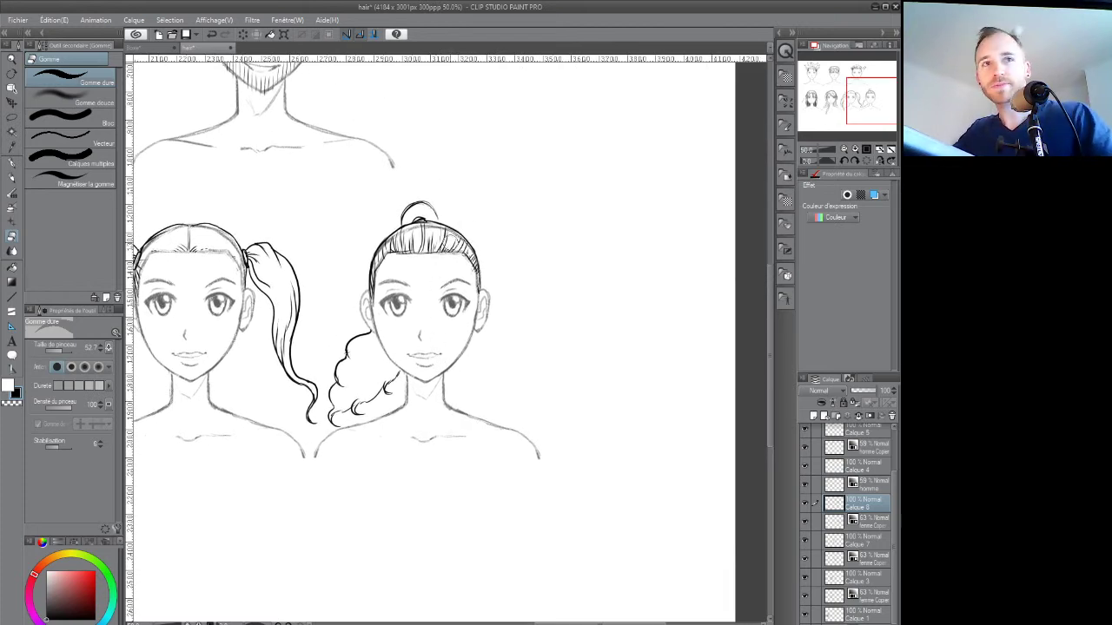
{"action": "key", "text": "p"}
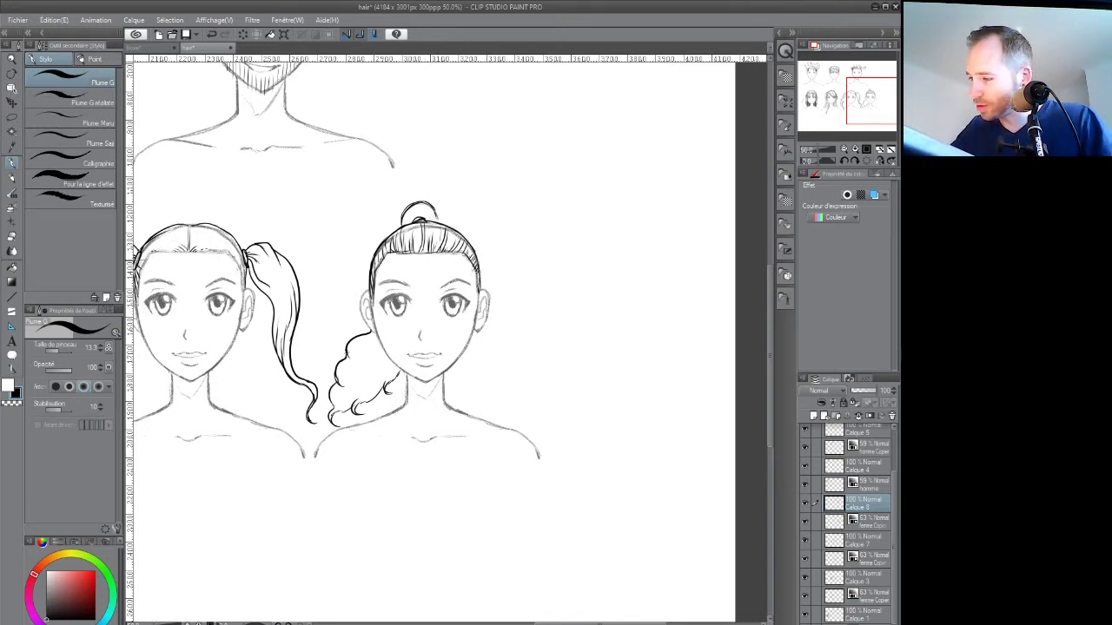
Draw straight, blunt-cut jagged strands at neck height on both sides of the fourth woman's neck
{"action": "mouse_move", "coordinate": [366, 335]}
{"action": "left_mouse_down"}
{"action": "mouse_move", "coordinate": [355, 356]}
{"action": "mouse_move", "coordinate": [374, 351]}
{"action": "mouse_move", "coordinate": [358, 386]}
{"action": "mouse_move", "coordinate": [379, 363]}
{"action": "mouse_move", "coordinate": [389, 383]}
{"action": "mouse_move", "coordinate": [476, 379]}
{"action": "left_mouse_up"}
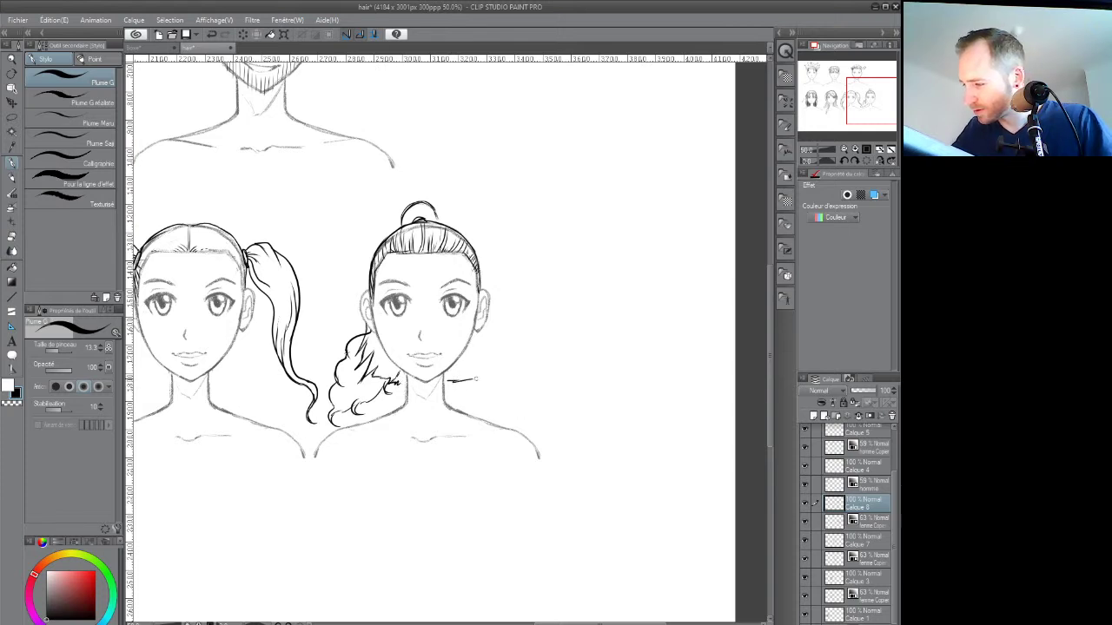
{"action": "left_click_drag", "start_coordinate": [487, 321], "coordinate": [493, 374]}
{"action": "left_click_drag", "start_coordinate": [377, 377], "coordinate": [407, 384]}
{"action": "left_click_drag", "start_coordinate": [367, 382], "coordinate": [394, 380]}
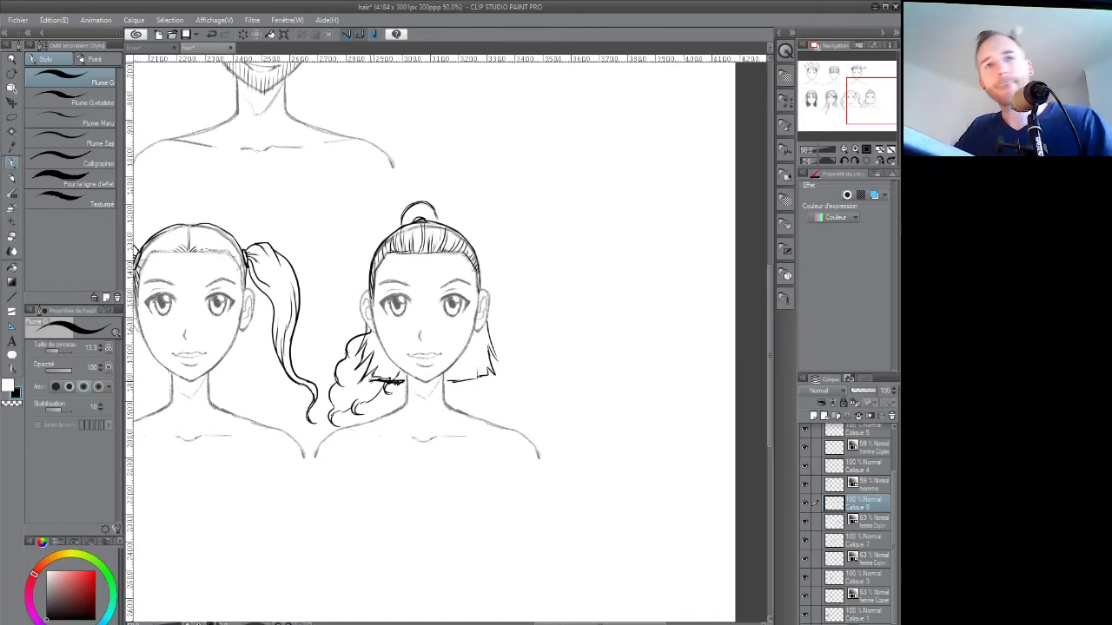
Erase the curly ponytail, the blunt-cut strands and the bun from the fourth woman with the hard eraser
{"action": "key", "text": "e"}
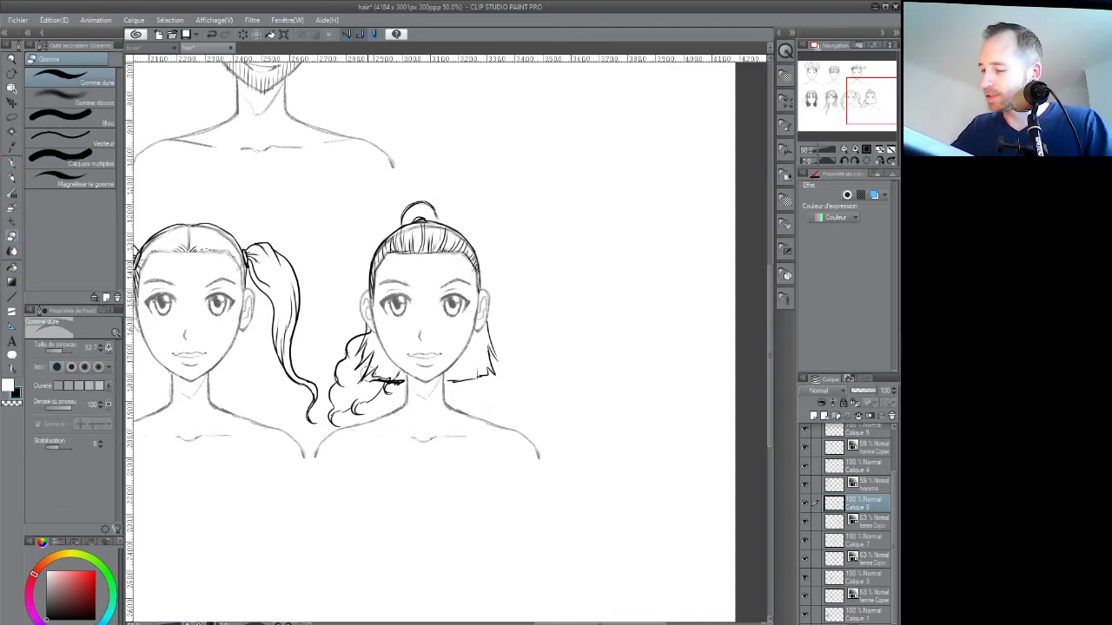
{"action": "mouse_move", "coordinate": [354, 323]}
{"action": "left_mouse_down"}
{"action": "mouse_move", "coordinate": [373, 380]}
{"action": "mouse_move", "coordinate": [396, 387]}
{"action": "mouse_move", "coordinate": [389, 377]}
{"action": "mouse_move", "coordinate": [388, 391]}
{"action": "mouse_move", "coordinate": [360, 337]}
{"action": "mouse_move", "coordinate": [356, 408]}
{"action": "mouse_move", "coordinate": [343, 347]}
{"action": "mouse_move", "coordinate": [334, 418]}
{"action": "left_mouse_up"}
{"action": "mouse_move", "coordinate": [417, 207]}
{"action": "left_mouse_down"}
{"action": "mouse_move", "coordinate": [393, 220]}
{"action": "mouse_move", "coordinate": [444, 220]}
{"action": "left_mouse_up"}
{"action": "left_click_drag", "start_coordinate": [489, 319], "coordinate": [474, 385]}
Draw a smooth ponytail tapering to a point left of the fourth woman's neck, plus a sample strand beside her head
{"action": "key", "text": "p"}
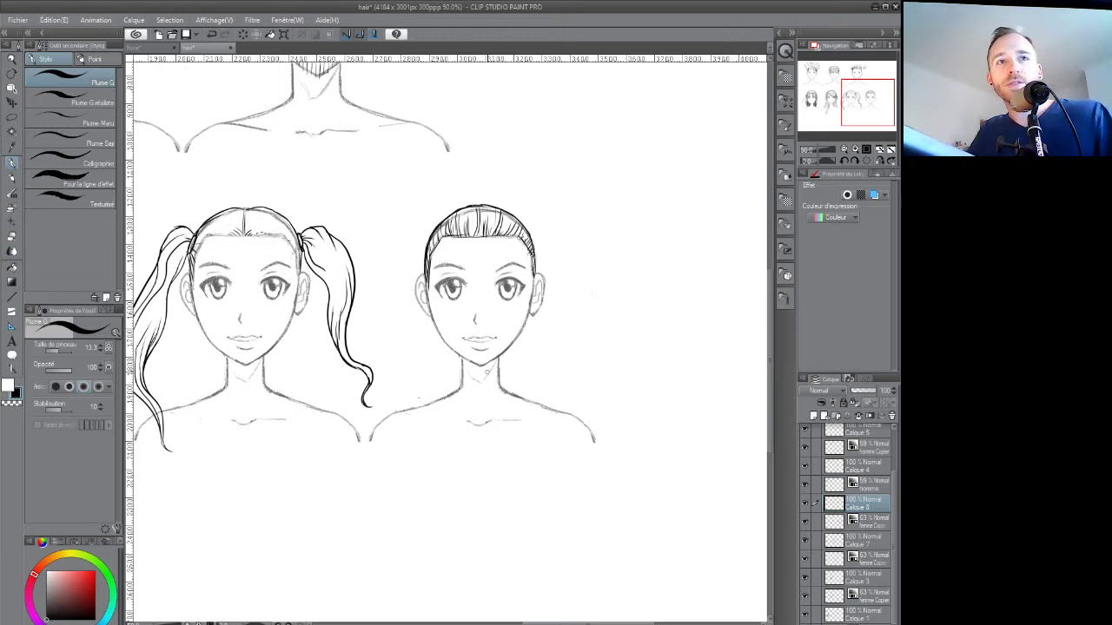
{"action": "mouse_move", "coordinate": [427, 318]}
{"action": "left_mouse_down"}
{"action": "mouse_move", "coordinate": [400, 340]}
{"action": "mouse_move", "coordinate": [388, 387]}
{"action": "left_mouse_up"}
{"action": "left_click_drag", "start_coordinate": [411, 347], "coordinate": [393, 403]}
{"action": "mouse_move", "coordinate": [398, 205]}
{"action": "left_mouse_down"}
{"action": "mouse_move", "coordinate": [376, 260]}
{"action": "mouse_move", "coordinate": [371, 240]}
{"action": "mouse_move", "coordinate": [396, 217]}
{"action": "mouse_move", "coordinate": [377, 281]}
{"action": "left_mouse_up"}
{"action": "mouse_move", "coordinate": [385, 230]}
{"action": "left_mouse_down"}
{"action": "mouse_move", "coordinate": [375, 249]}
{"action": "mouse_move", "coordinate": [418, 209]}
{"action": "left_mouse_up"}
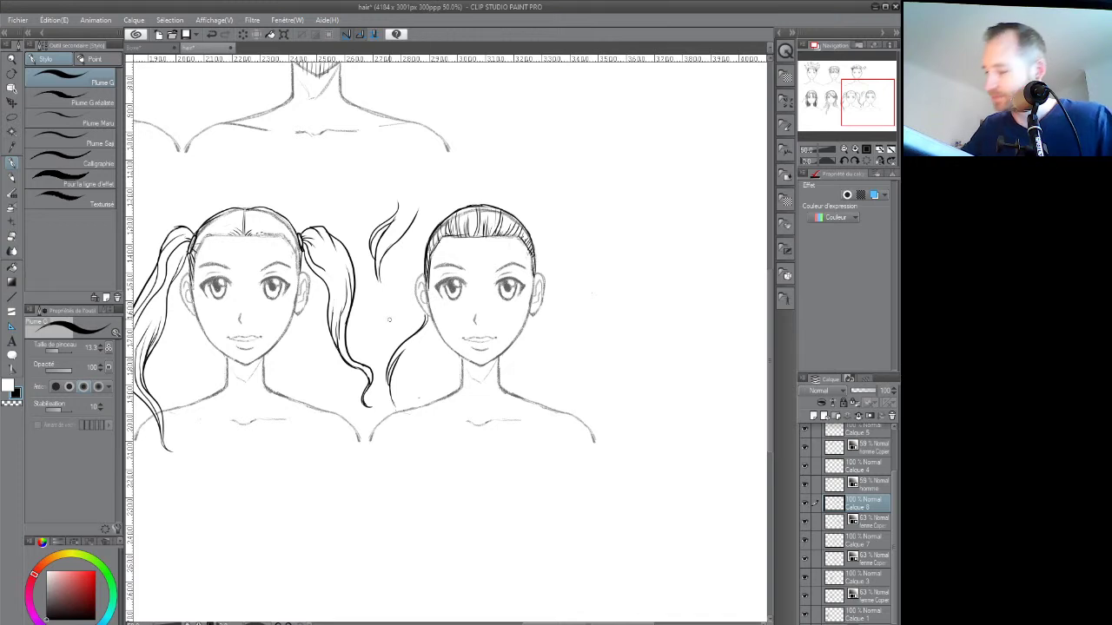
{"action": "mouse_move", "coordinate": [401, 411]}
{"action": "left_mouse_down"}
{"action": "mouse_move", "coordinate": [406, 380]}
{"action": "mouse_move", "coordinate": [450, 340]}
{"action": "mouse_move", "coordinate": [457, 376]}
{"action": "left_mouse_up"}
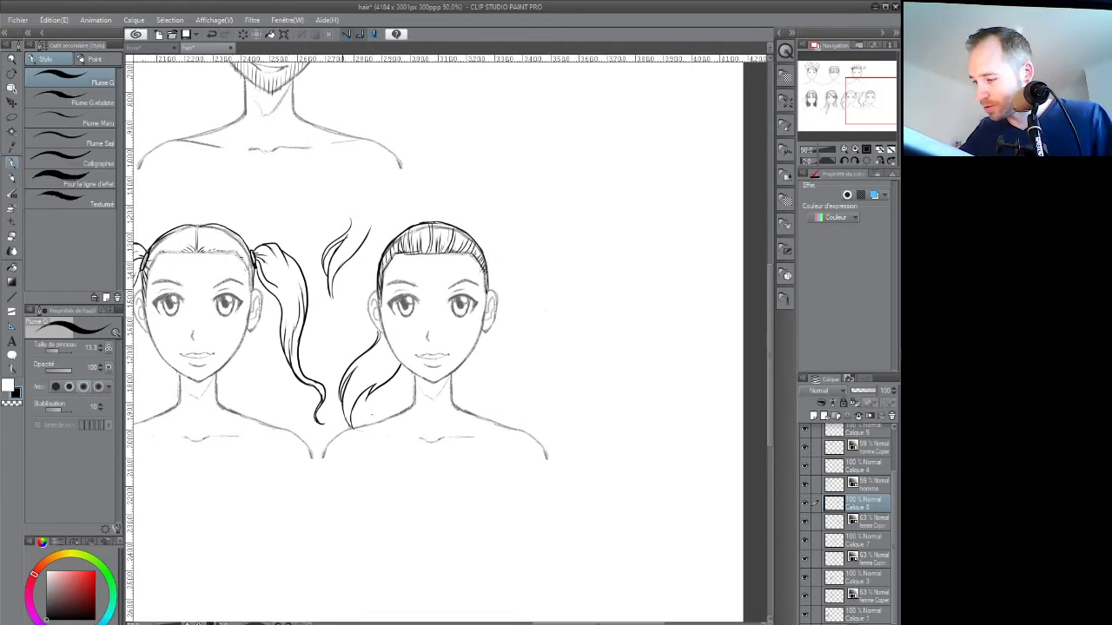
Erase the sample strand beside the fourth woman's head and clean up the tip of her ponytail
{"action": "key", "text": "e"}
{"action": "mouse_move", "coordinate": [336, 299]}
{"action": "left_mouse_down"}
{"action": "mouse_move", "coordinate": [328, 260]}
{"action": "mouse_move", "coordinate": [344, 231]}
{"action": "mouse_move", "coordinate": [356, 252]}
{"action": "mouse_move", "coordinate": [363, 227]}
{"action": "left_mouse_up"}
{"action": "left_click_drag", "start_coordinate": [361, 426], "coordinate": [349, 431]}
{"action": "key", "text": "p"}
{"action": "left_click_drag", "start_coordinate": [494, 329], "coordinate": [563, 383]}
{"action": "left_click", "coordinate": [483, 331], "text": "alt"}
{"action": "left_click", "coordinate": [484, 333], "text": "alt"}
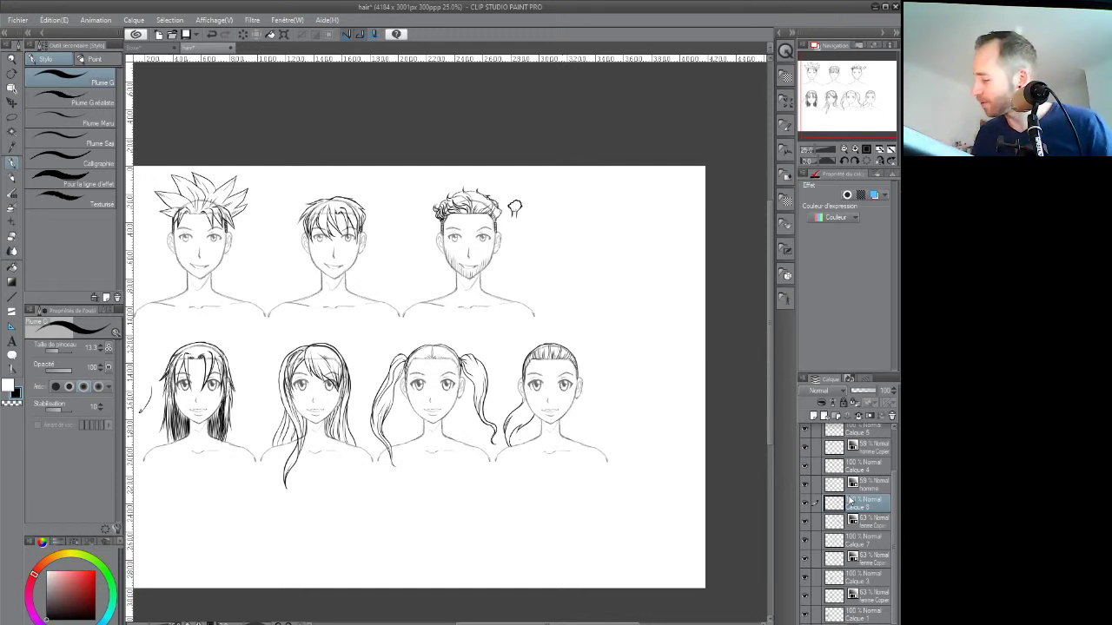
Delete the leftover layer directly below the original femme template layer
{"action": "scroll", "coordinate": [884, 469], "scroll_direction": "up", "scroll_amount": 2}
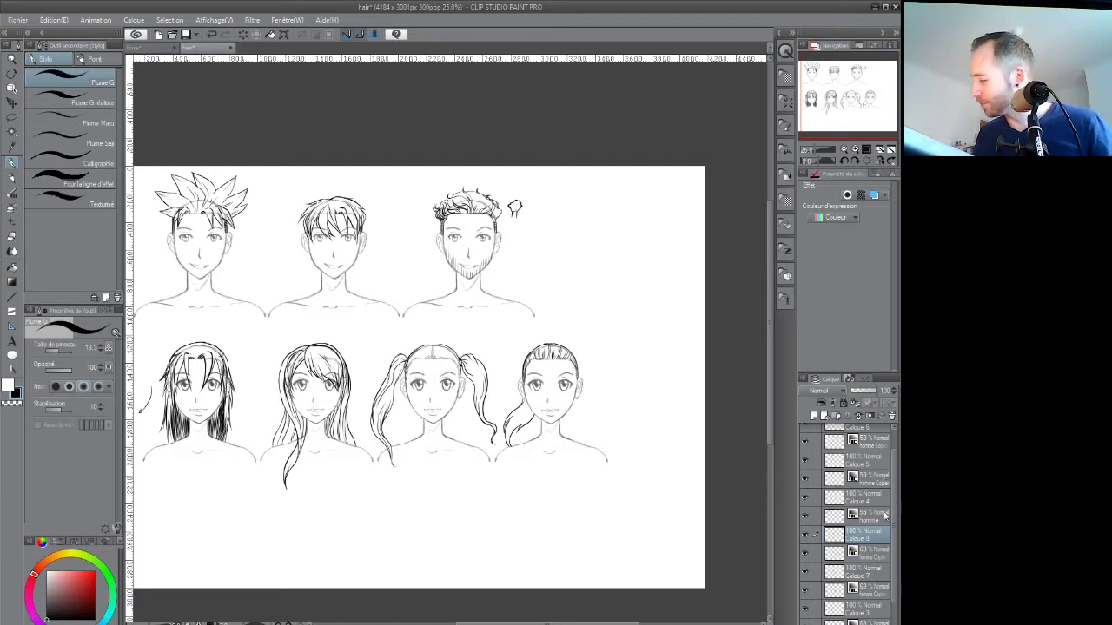
{"action": "scroll", "coordinate": [898, 585], "scroll_direction": "down", "scroll_amount": 3}
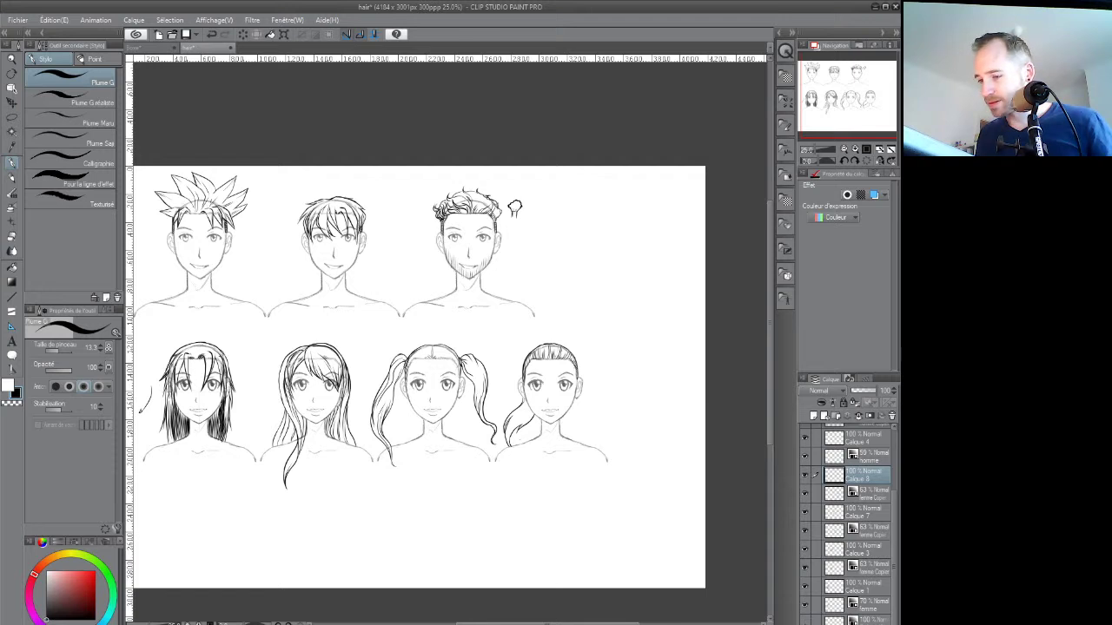
{"action": "left_click", "coordinate": [847, 620]}
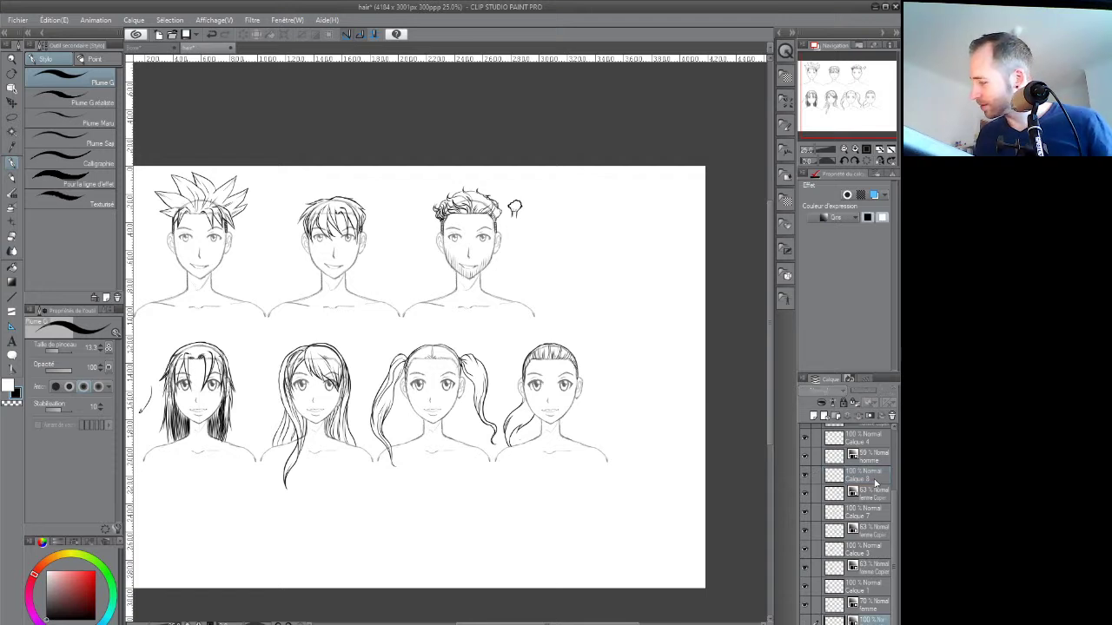
{"action": "left_click", "coordinate": [891, 417]}
Check the lowest layers by toggling their visibility, and select Calque 1, which holds the first woman's hair
{"action": "left_click", "coordinate": [806, 621]}
{"action": "left_click", "coordinate": [805, 621]}
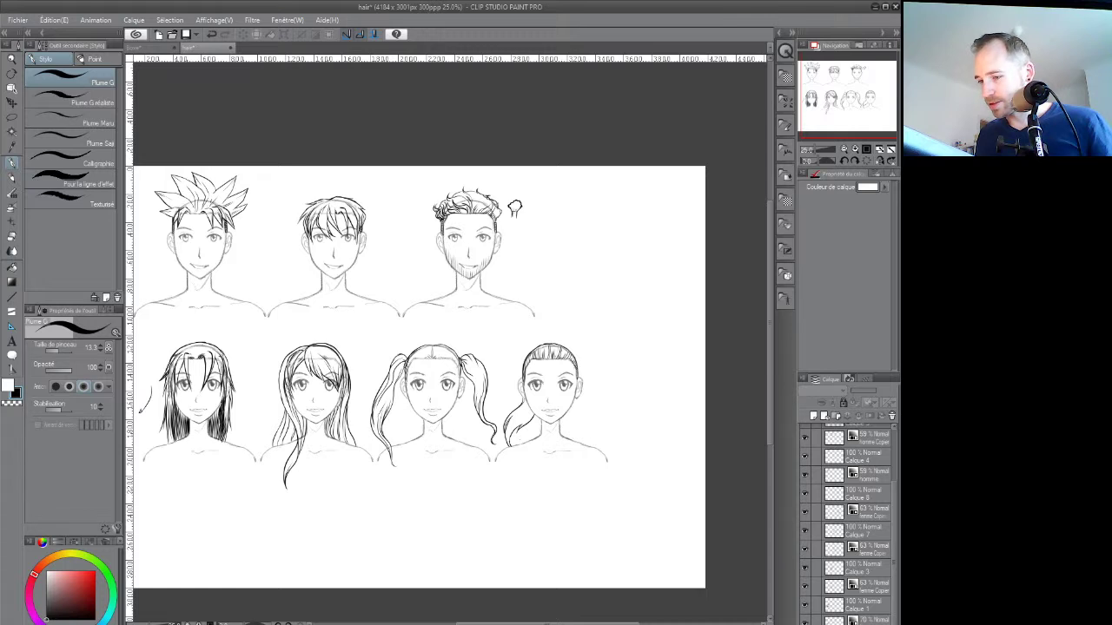
{"action": "left_click", "coordinate": [806, 621]}
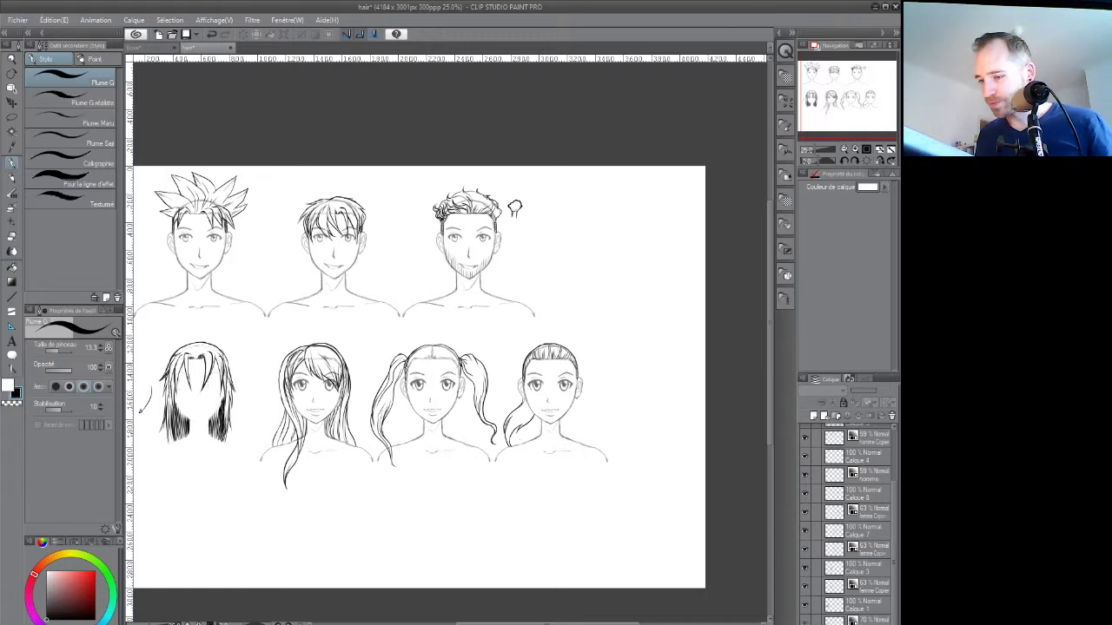
{"action": "left_click", "coordinate": [805, 621]}
{"action": "left_click", "coordinate": [841, 621]}
{"action": "left_click", "coordinate": [839, 607]}
{"action": "left_click", "coordinate": [806, 606]}
{"action": "left_click", "coordinate": [806, 605]}
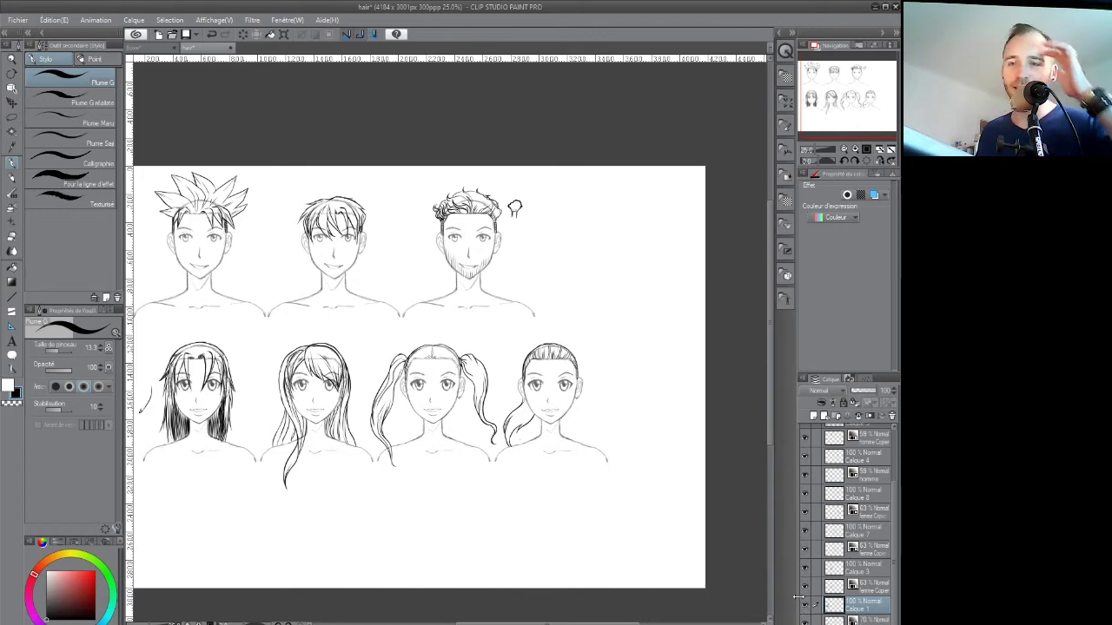
Erase the stray curved line beside the first woman's hair with the hard eraser
{"action": "scroll", "coordinate": [195, 404], "scroll_direction": "up", "scroll_amount": 1}
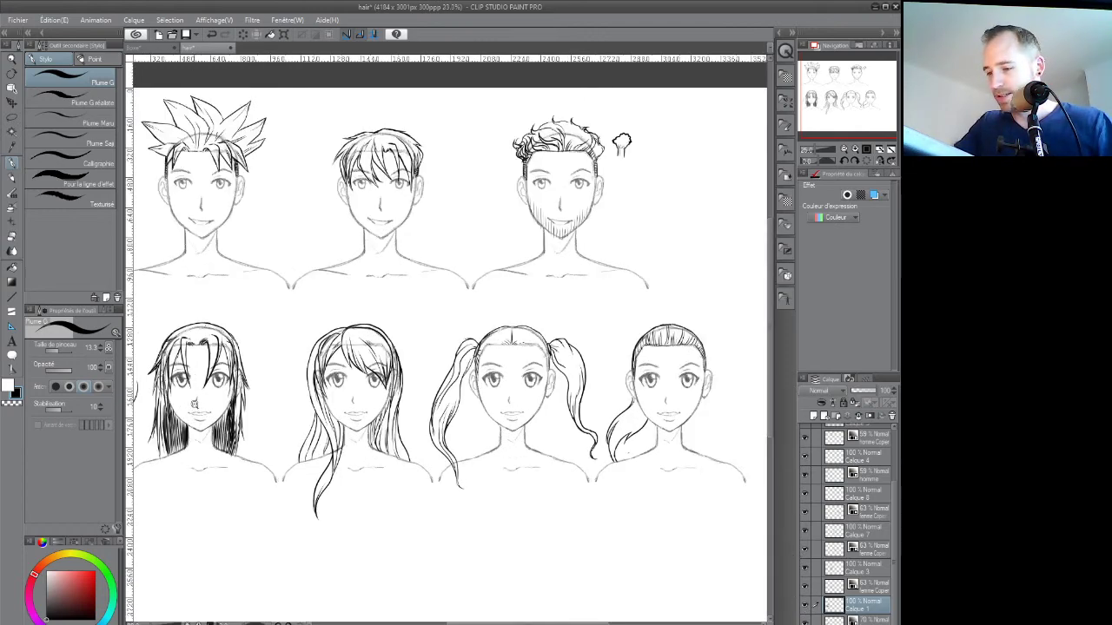
{"action": "scroll", "coordinate": [195, 404], "scroll_direction": "up", "scroll_amount": 1}
{"action": "left_click_drag", "start_coordinate": [202, 415], "coordinate": [333, 420]}
{"action": "key", "text": "e"}
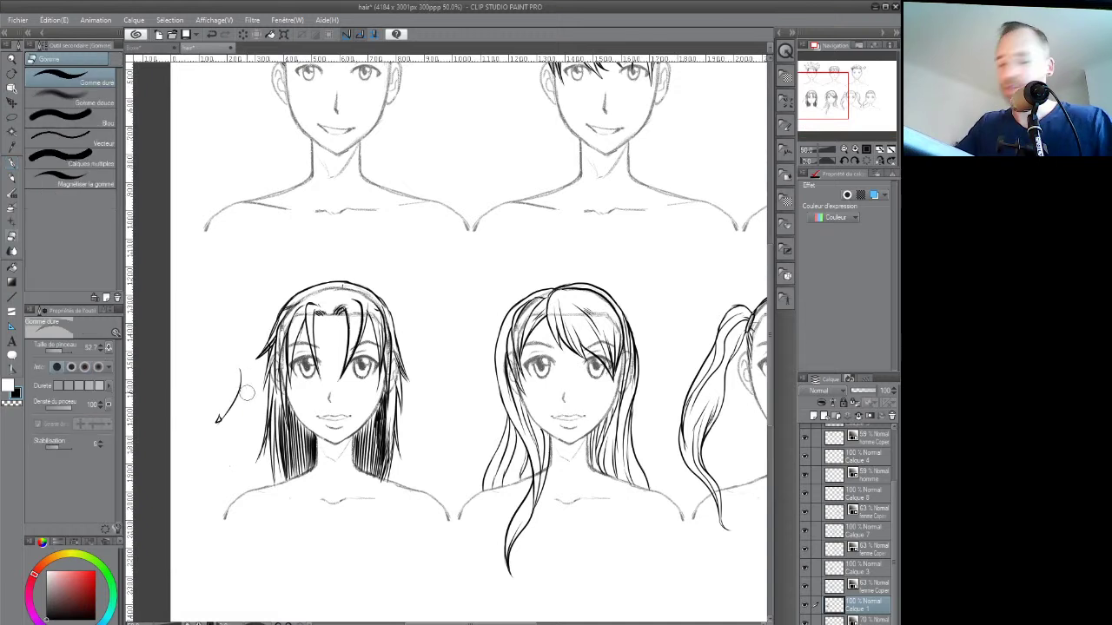
{"action": "left_click_drag", "start_coordinate": [240, 367], "coordinate": [209, 432]}
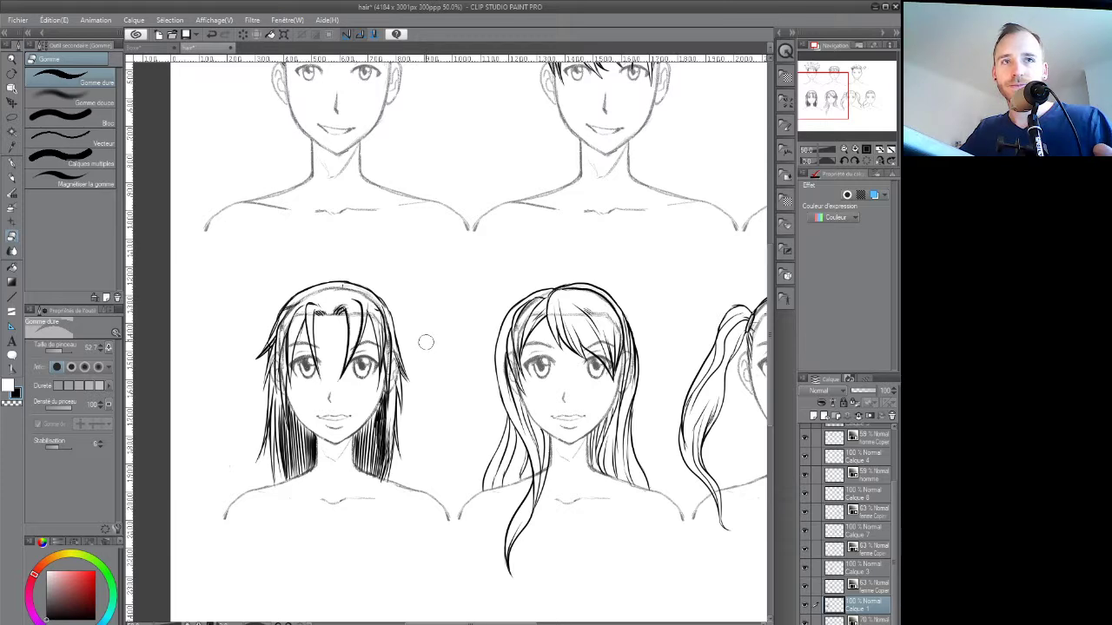
{"action": "left_click_drag", "start_coordinate": [394, 408], "coordinate": [429, 372]}
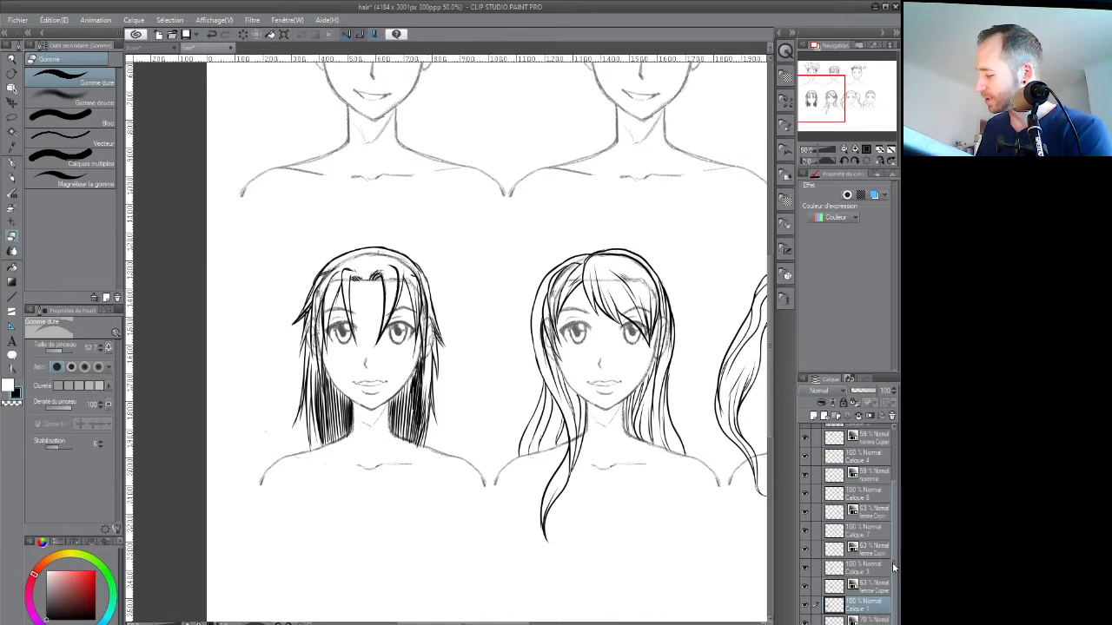
Toggle the visibility of the first woman's hair layer off and on to check its contents
{"action": "left_click", "coordinate": [806, 607]}
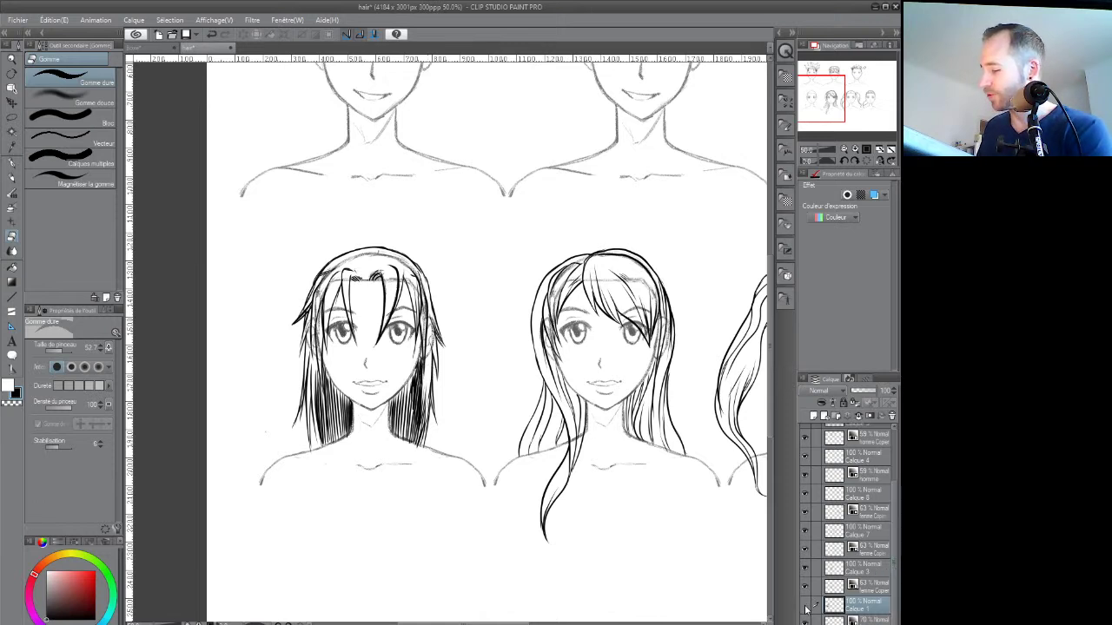
{"action": "left_click", "coordinate": [805, 608]}
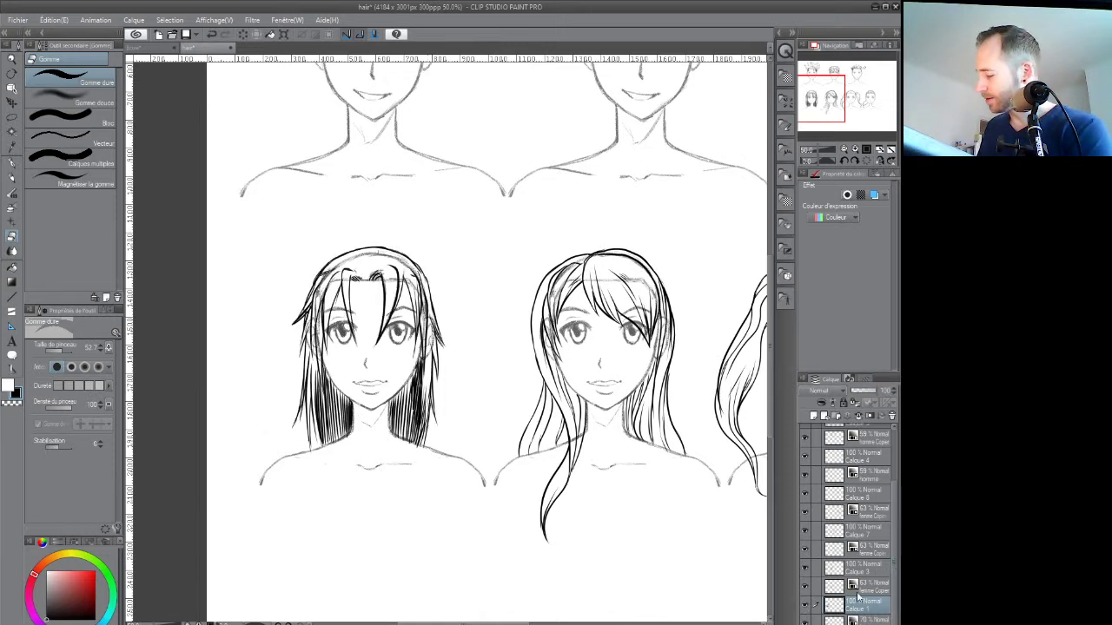
{"action": "left_click", "coordinate": [806, 608]}
{"action": "left_click", "coordinate": [805, 608]}
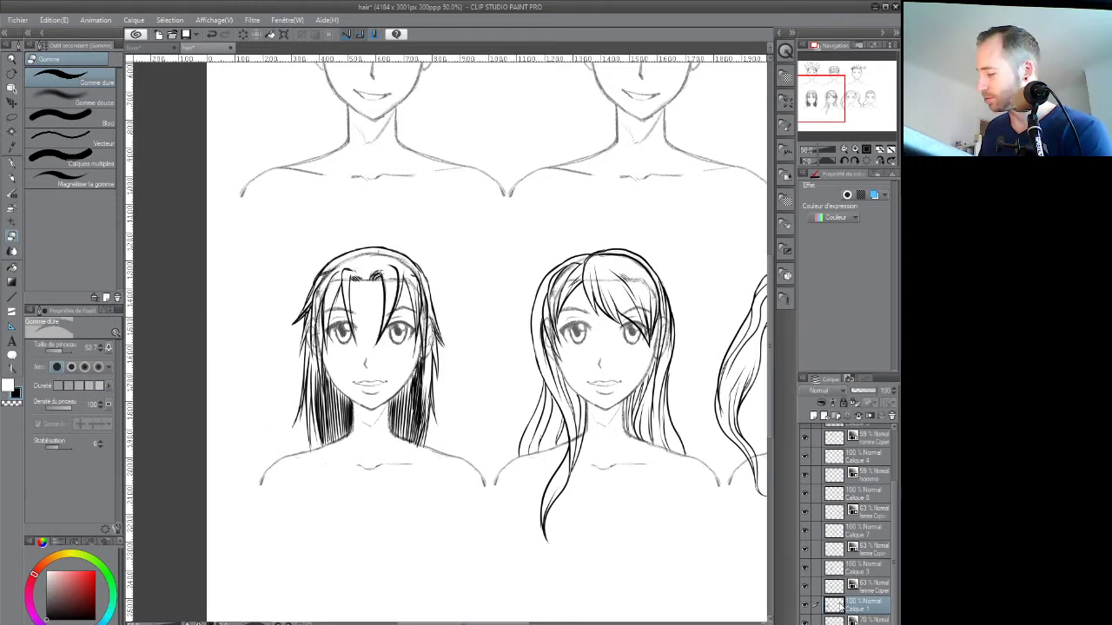
Set the G-pen brush size to 19.4 and fill the lower hair left of the first woman's neck with black
{"action": "key", "text": "p"}
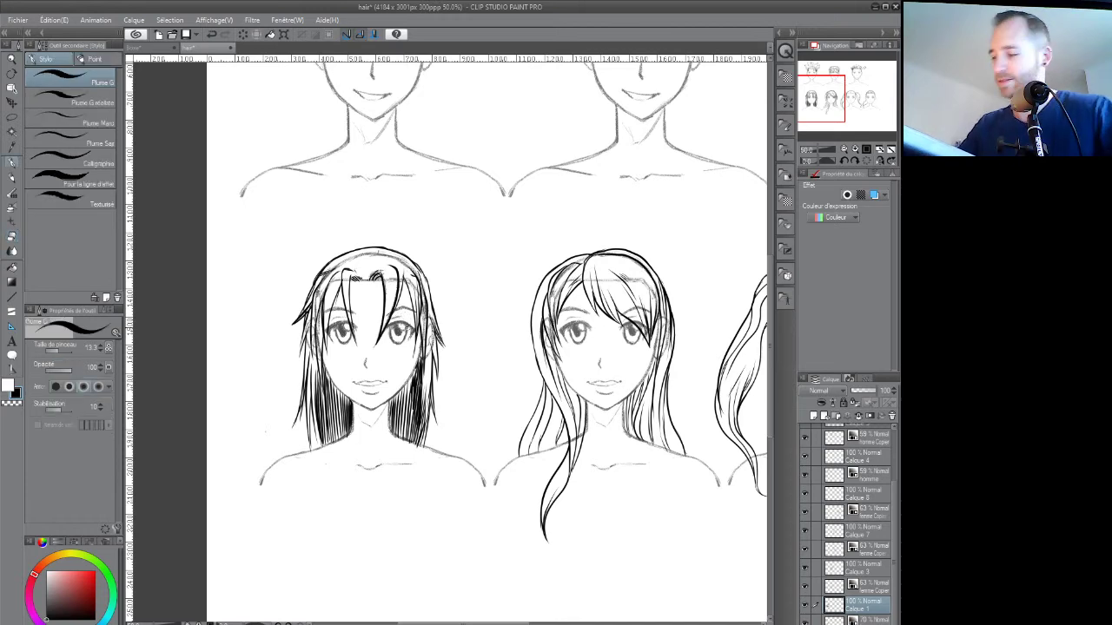
{"action": "left_click_drag", "start_coordinate": [58, 351], "coordinate": [59, 351]}
{"action": "left_click_drag", "start_coordinate": [381, 399], "coordinate": [388, 375]}
{"action": "left_click_drag", "start_coordinate": [327, 421], "coordinate": [333, 401]}
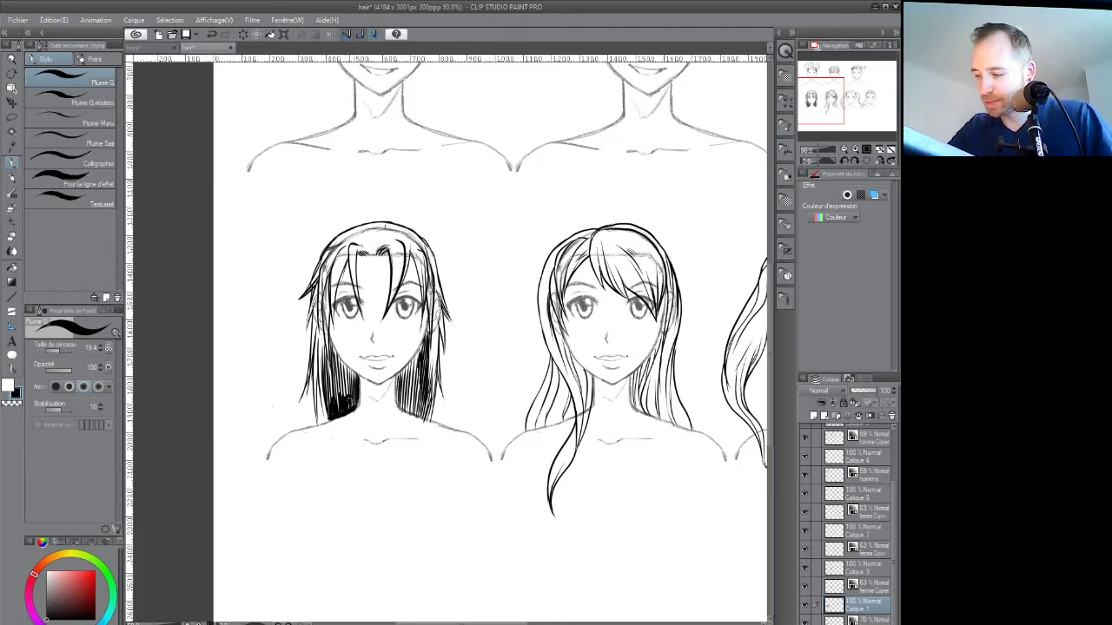
{"action": "mouse_move", "coordinate": [379, 379]}
{"action": "left_mouse_down"}
{"action": "mouse_move", "coordinate": [383, 418]}
{"action": "mouse_move", "coordinate": [358, 418]}
{"action": "left_mouse_up"}
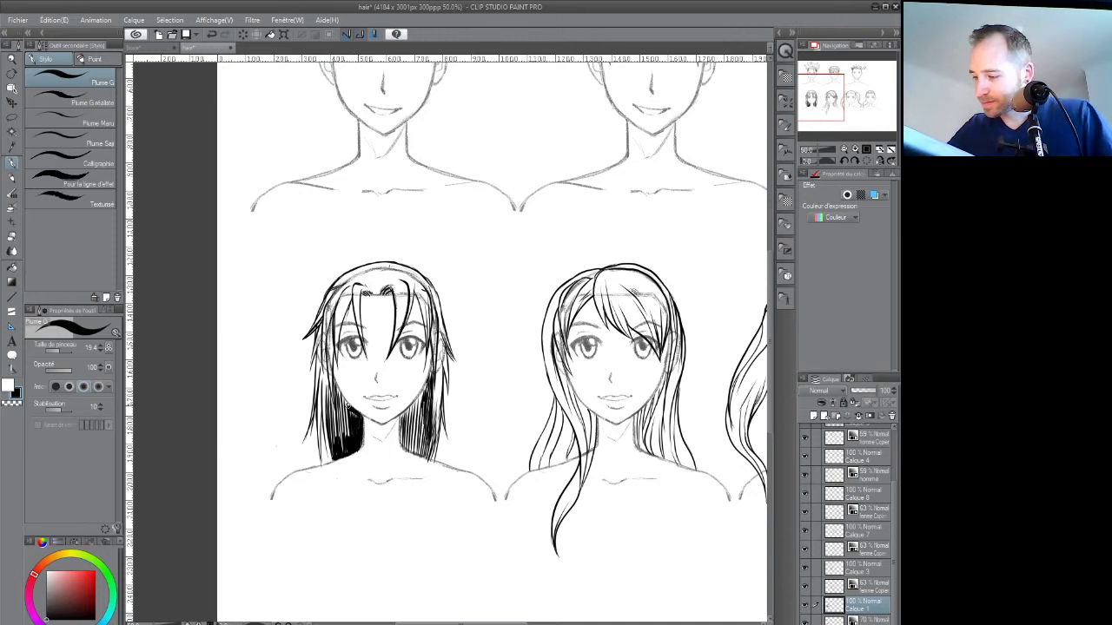
Darken the tips and outer gaps of the black hair left of the first woman's neck
{"action": "left_click_drag", "start_coordinate": [337, 389], "coordinate": [333, 374]}
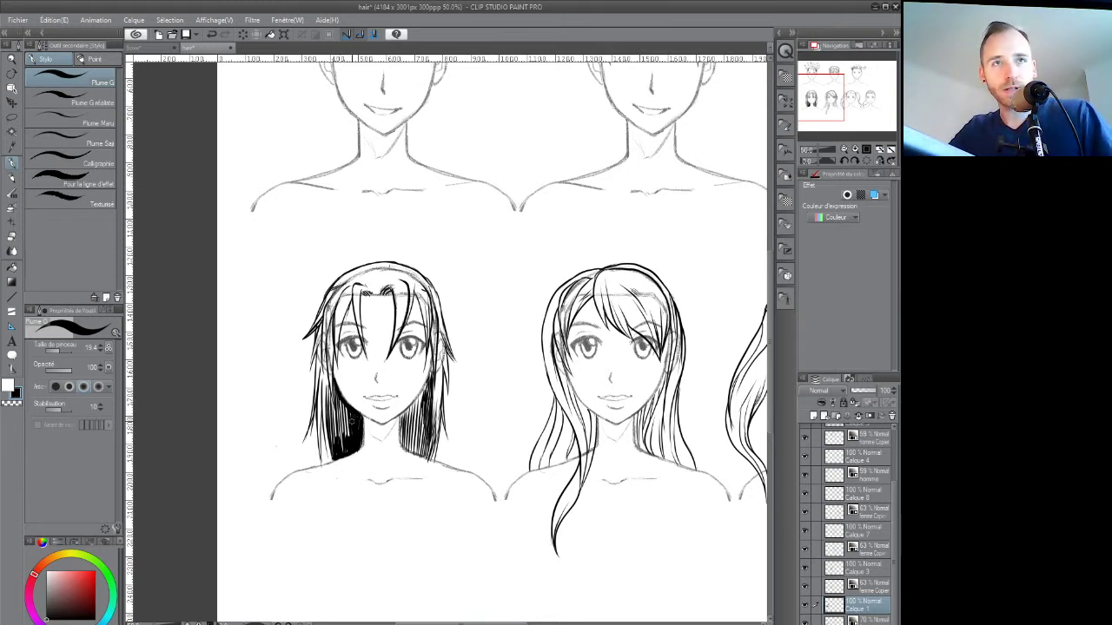
{"action": "left_click_drag", "start_coordinate": [392, 347], "coordinate": [406, 343]}
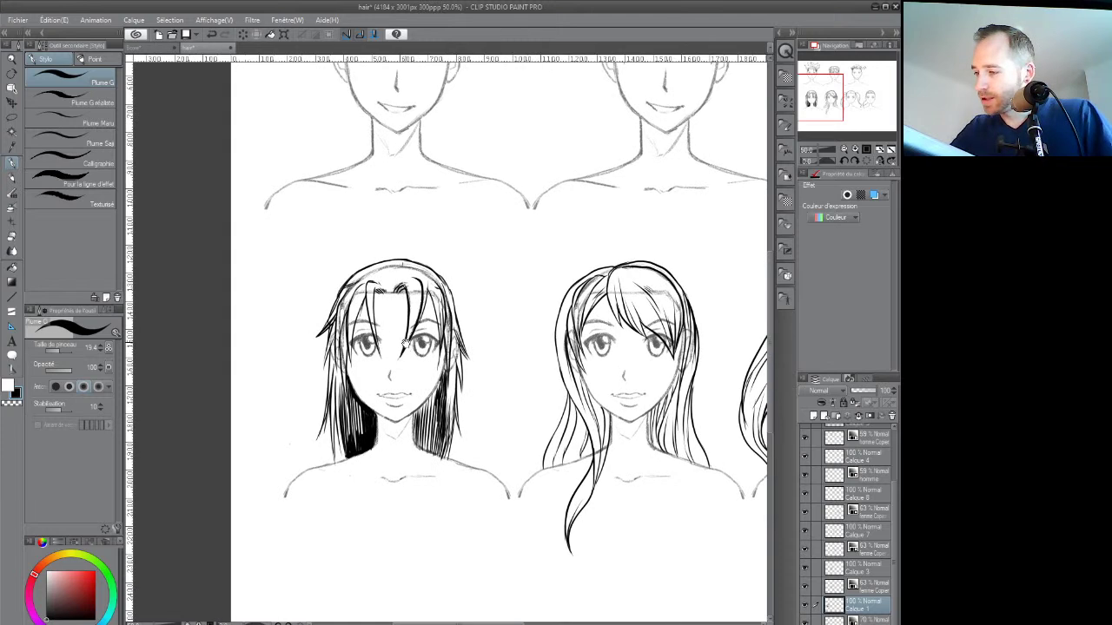
{"action": "left_click_drag", "start_coordinate": [345, 459], "coordinate": [343, 439]}
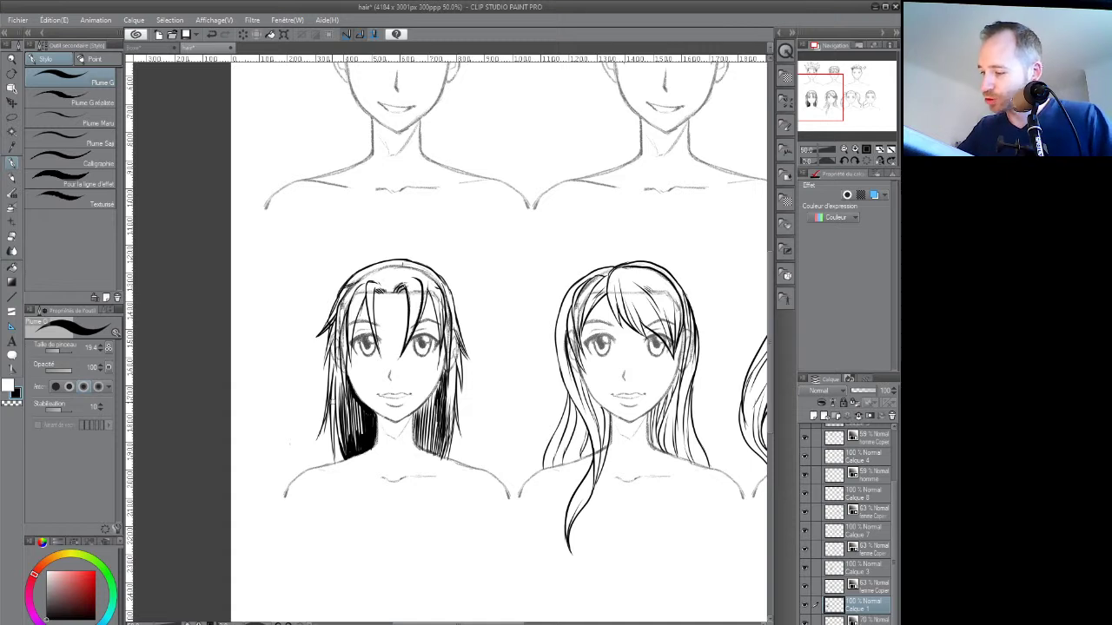
{"action": "mouse_move", "coordinate": [335, 463]}
{"action": "left_mouse_down"}
{"action": "mouse_move", "coordinate": [334, 400]}
{"action": "mouse_move", "coordinate": [233, 295]}
{"action": "mouse_move", "coordinate": [226, 254]}
{"action": "mouse_move", "coordinate": [267, 252]}
{"action": "left_mouse_up"}
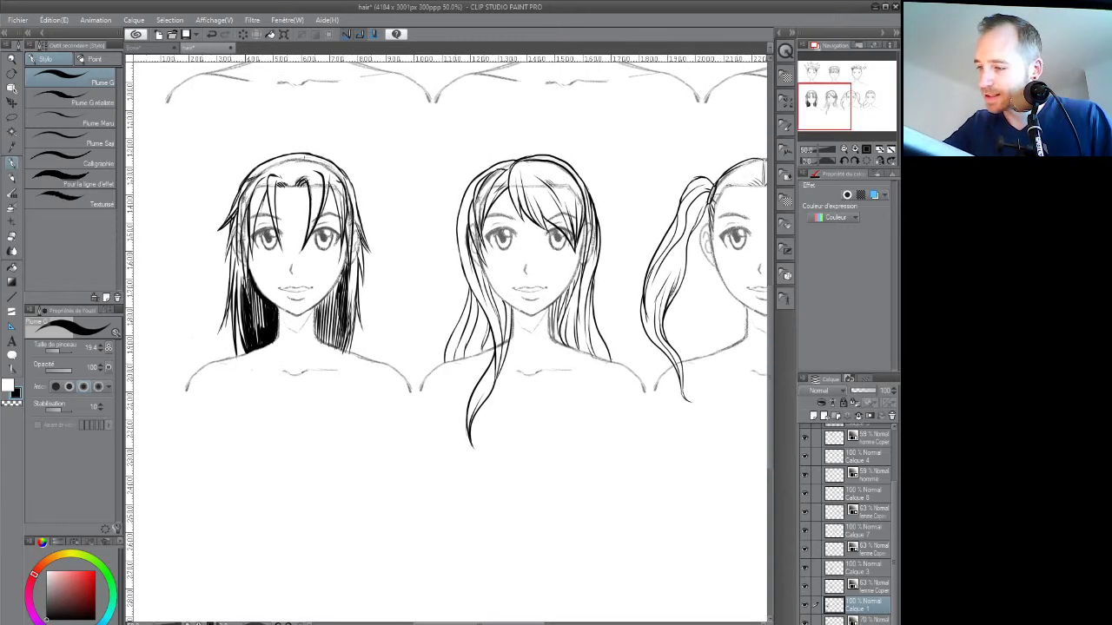
Extend the black fill up along the left side of the first woman's face and close its remaining white gaps
{"action": "left_click_drag", "start_coordinate": [249, 288], "coordinate": [246, 217]}
{"action": "left_click_drag", "start_coordinate": [248, 299], "coordinate": [241, 278]}
{"action": "left_click_drag", "start_coordinate": [259, 347], "coordinate": [247, 283]}
{"action": "left_click_drag", "start_coordinate": [265, 332], "coordinate": [259, 297]}
{"action": "mouse_move", "coordinate": [265, 328]}
{"action": "left_mouse_down"}
{"action": "mouse_move", "coordinate": [258, 295]}
{"action": "mouse_move", "coordinate": [295, 329]}
{"action": "left_mouse_up"}
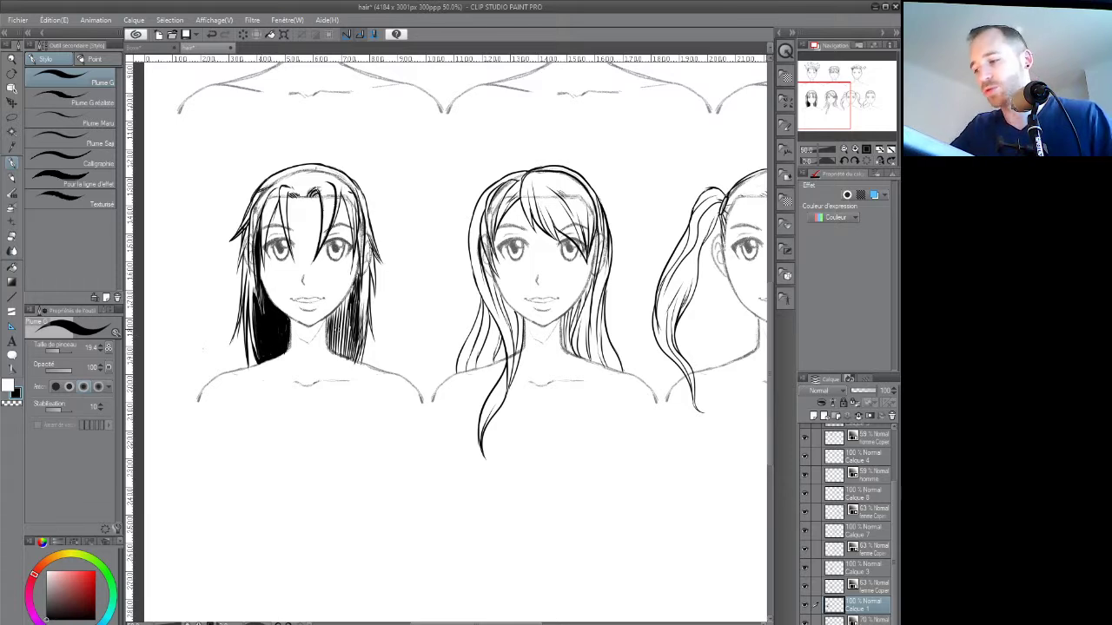
Fill the hair right of the first woman's neck with solid black up along her cheek
{"action": "mouse_move", "coordinate": [334, 347]}
{"action": "left_mouse_down"}
{"action": "mouse_move", "coordinate": [327, 316]}
{"action": "mouse_move", "coordinate": [358, 278]}
{"action": "left_mouse_up"}
{"action": "mouse_move", "coordinate": [340, 325]}
{"action": "left_mouse_down"}
{"action": "mouse_move", "coordinate": [351, 299]}
{"action": "mouse_move", "coordinate": [333, 339]}
{"action": "left_mouse_up"}
{"action": "mouse_move", "coordinate": [338, 332]}
{"action": "left_mouse_down"}
{"action": "mouse_move", "coordinate": [347, 317]}
{"action": "mouse_move", "coordinate": [339, 352]}
{"action": "mouse_move", "coordinate": [354, 347]}
{"action": "mouse_move", "coordinate": [374, 383]}
{"action": "mouse_move", "coordinate": [360, 385]}
{"action": "mouse_move", "coordinate": [366, 396]}
{"action": "left_mouse_up"}
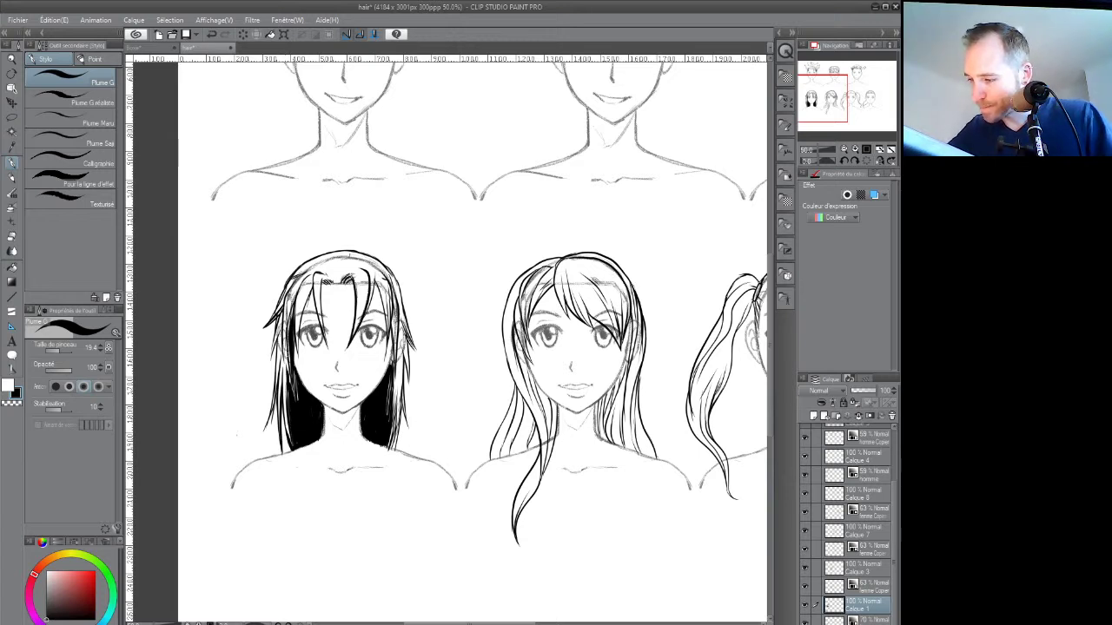
Thicken the outer strands on the left side of the first woman's hair, and undo the last stroke
{"action": "left_click_drag", "start_coordinate": [285, 349], "coordinate": [289, 379]}
{"action": "left_click_drag", "start_coordinate": [287, 339], "coordinate": [285, 378]}
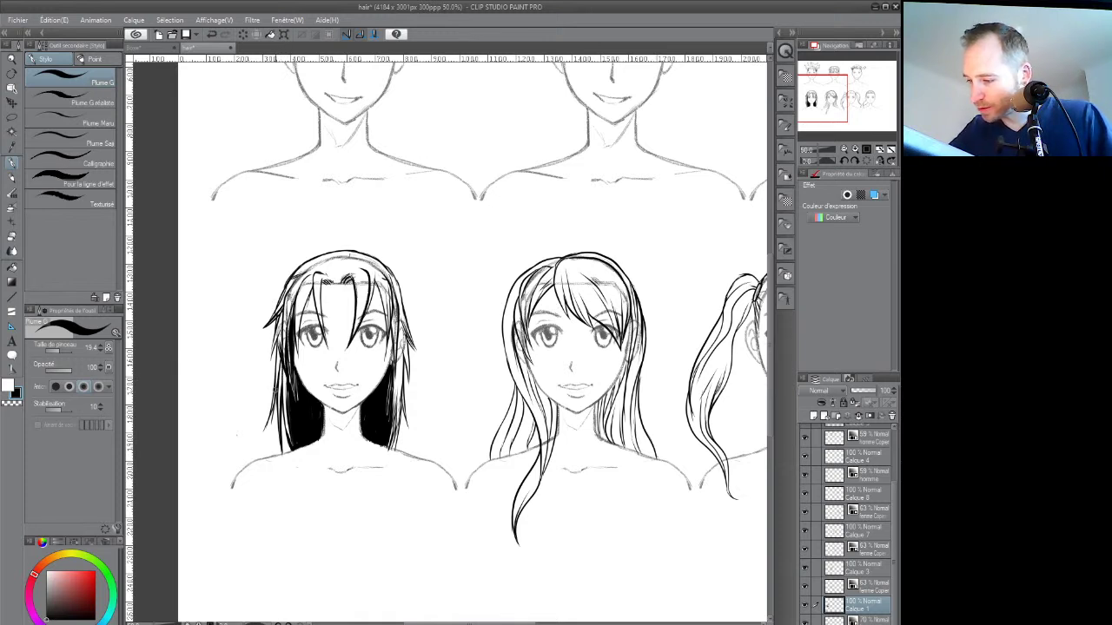
{"action": "left_click_drag", "start_coordinate": [275, 390], "coordinate": [271, 411]}
{"action": "mouse_move", "coordinate": [279, 360]}
{"action": "left_mouse_down"}
{"action": "mouse_move", "coordinate": [275, 394]}
{"action": "mouse_move", "coordinate": [274, 378]}
{"action": "left_mouse_up"}
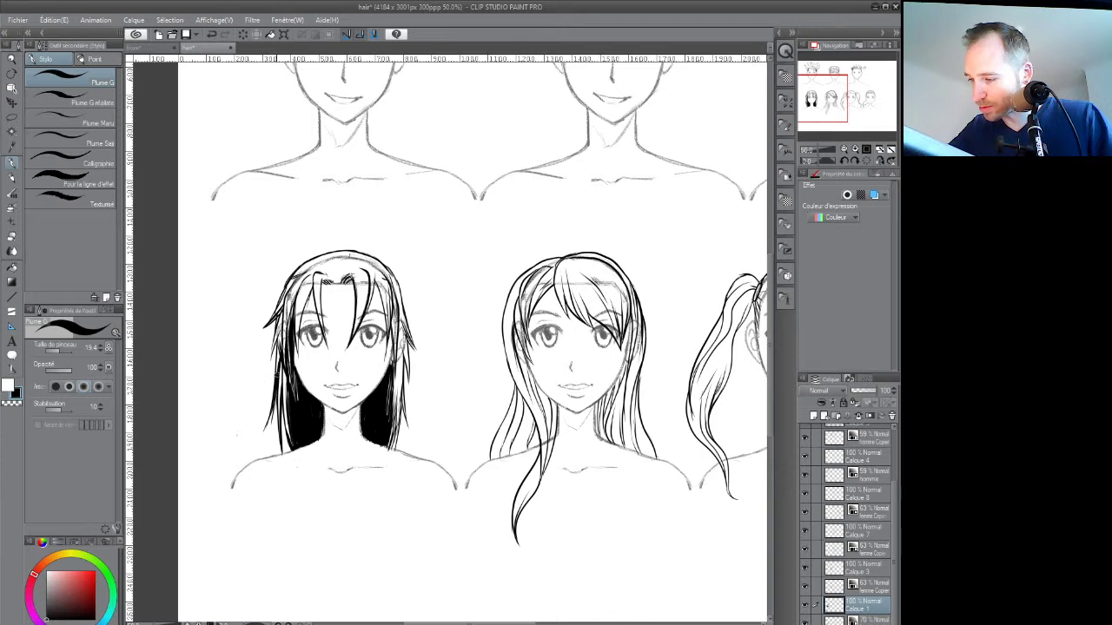
{"action": "key", "text": "ctrl+z"}
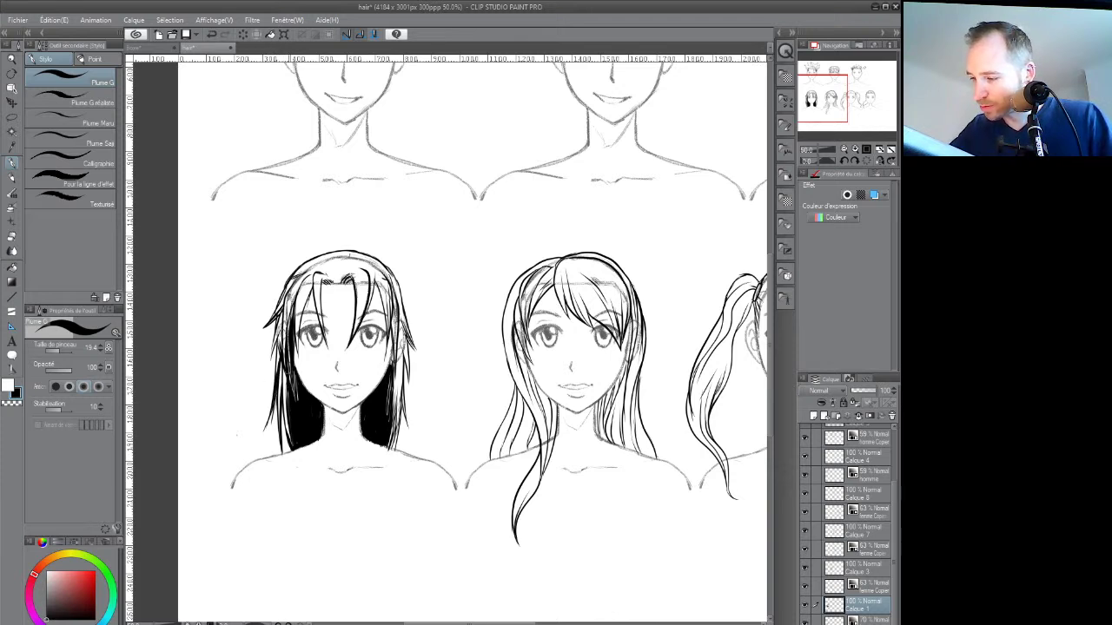
Darken the strands beside the left bang and temple of the first woman with solid black
{"action": "mouse_move", "coordinate": [284, 336]}
{"action": "left_mouse_down"}
{"action": "mouse_move", "coordinate": [281, 356]}
{"action": "mouse_move", "coordinate": [277, 336]}
{"action": "mouse_move", "coordinate": [290, 326]}
{"action": "mouse_move", "coordinate": [335, 353]}
{"action": "mouse_move", "coordinate": [337, 369]}
{"action": "left_mouse_up"}
{"action": "left_click_drag", "start_coordinate": [304, 451], "coordinate": [308, 351]}
{"action": "left_click_drag", "start_coordinate": [303, 389], "coordinate": [305, 333]}
{"action": "mouse_move", "coordinate": [304, 377]}
{"action": "left_mouse_down"}
{"action": "mouse_move", "coordinate": [300, 336]}
{"action": "mouse_move", "coordinate": [313, 334]}
{"action": "left_mouse_up"}
Try overlapping tapered strokes in the blank area left of the first woman's head, and undo them
{"action": "left_click_drag", "start_coordinate": [226, 400], "coordinate": [242, 315]}
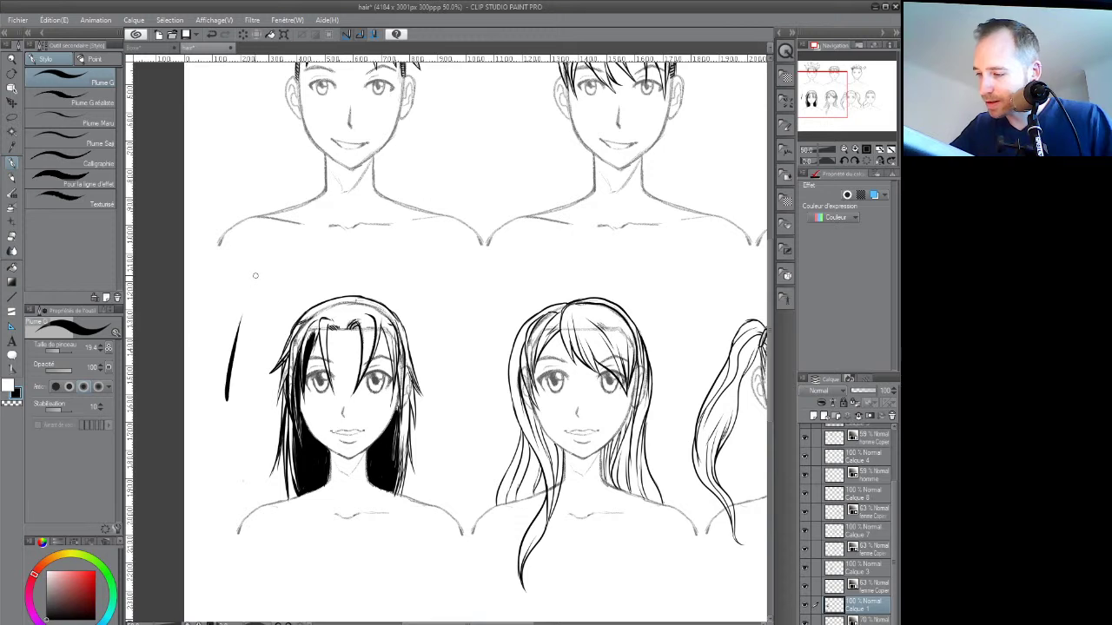
{"action": "left_click_drag", "start_coordinate": [230, 385], "coordinate": [245, 323]}
{"action": "left_click_drag", "start_coordinate": [229, 367], "coordinate": [243, 311]}
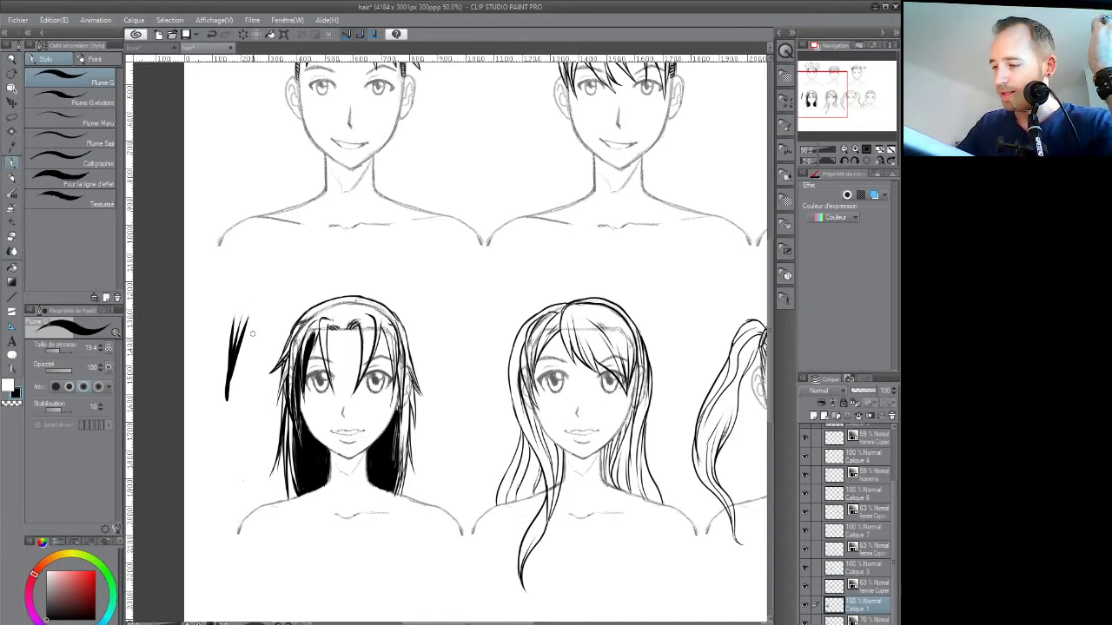
{"action": "left_click_drag", "start_coordinate": [239, 388], "coordinate": [247, 348]}
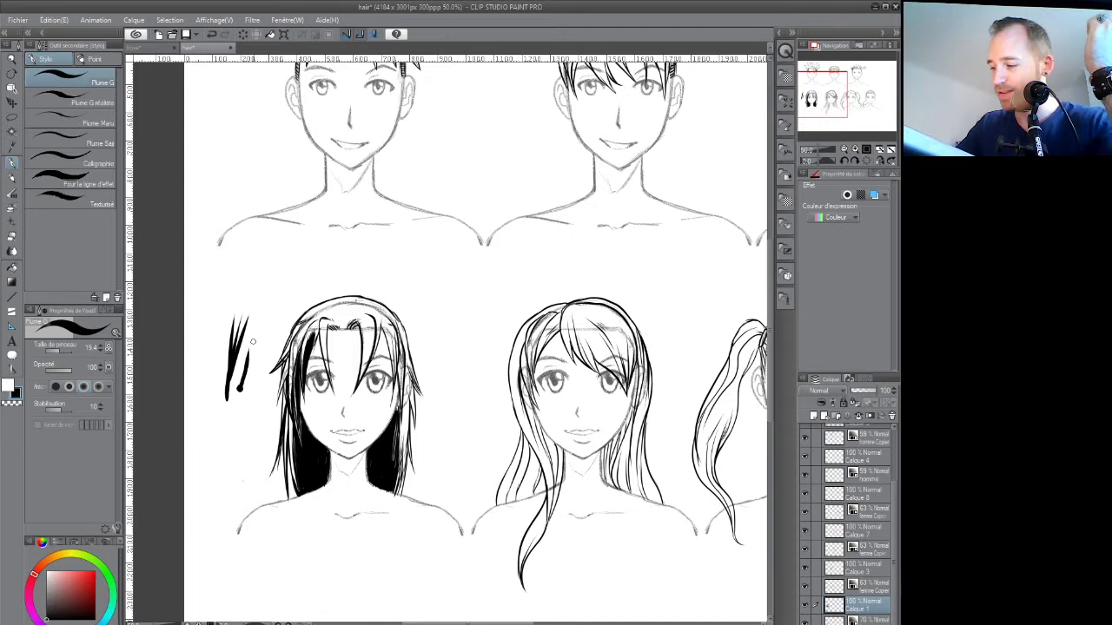
{"action": "key", "text": "ctrl+z"}
{"action": "key", "text": "ctrl+z"}
{"action": "key", "text": "ctrl+z"}
{"action": "key", "text": "ctrl+z"}
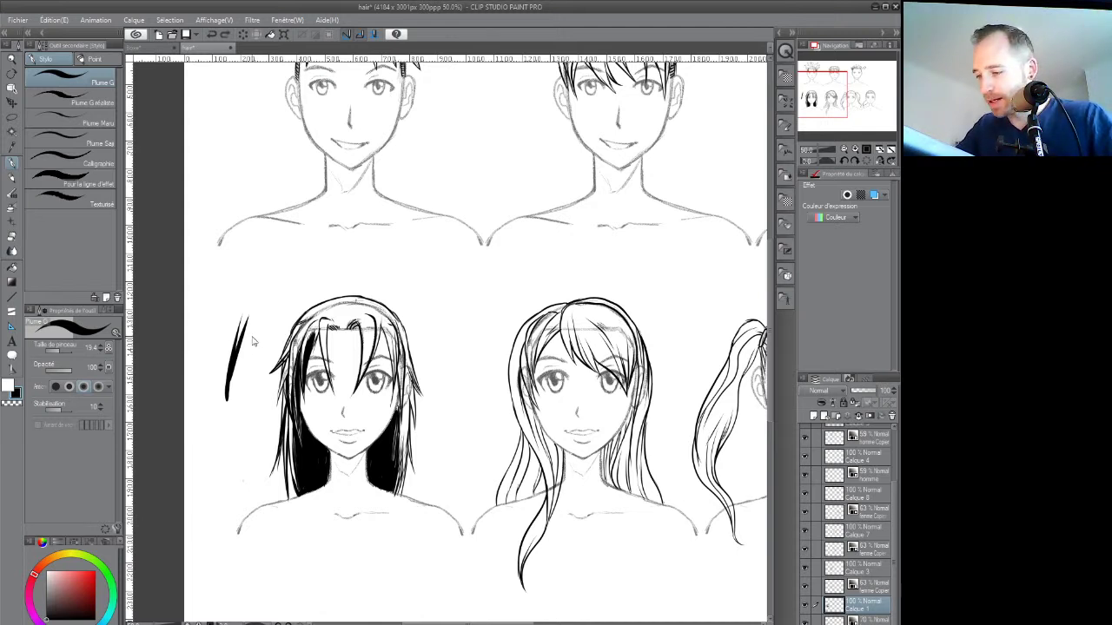
Blacken the small gap of hair at the first woman's forehead parting, between the two front bangs
{"action": "left_click_drag", "start_coordinate": [332, 387], "coordinate": [326, 319]}
{"action": "left_click_drag", "start_coordinate": [333, 326], "coordinate": [324, 319]}
{"action": "mouse_move", "coordinate": [338, 328]}
{"action": "left_mouse_down"}
{"action": "mouse_move", "coordinate": [315, 324]}
{"action": "mouse_move", "coordinate": [308, 299]}
{"action": "mouse_move", "coordinate": [325, 302]}
{"action": "mouse_move", "coordinate": [315, 290]}
{"action": "mouse_move", "coordinate": [332, 295]}
{"action": "left_mouse_up"}
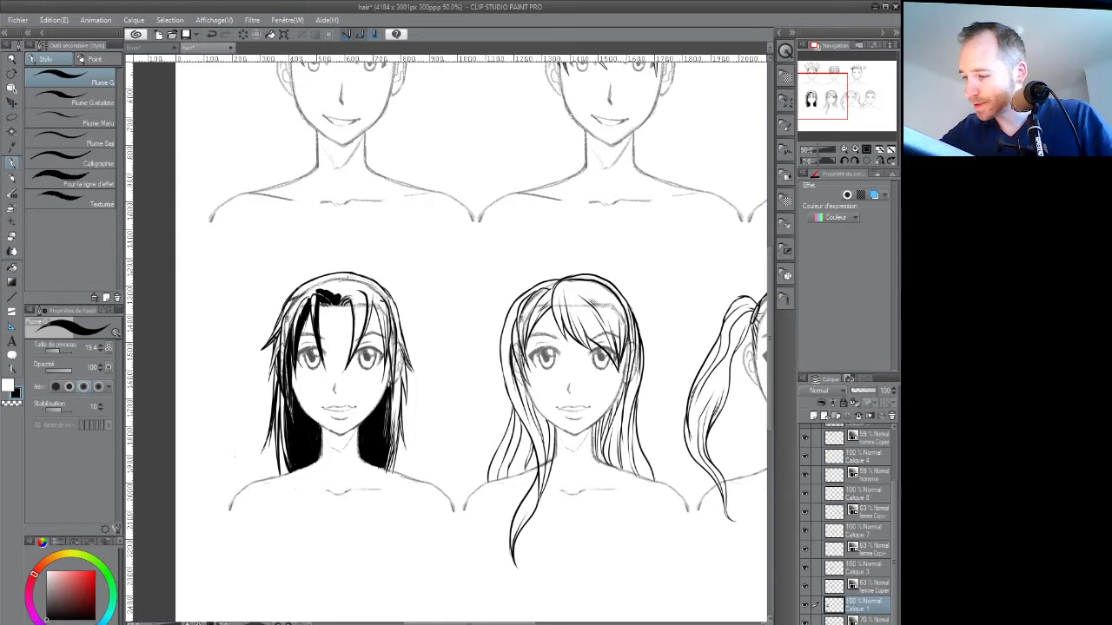
Draw a small sun left of the first woman's head with an arrow pointing at her hair to mark the light source
{"action": "mouse_move", "coordinate": [222, 288]}
{"action": "left_mouse_down"}
{"action": "mouse_move", "coordinate": [225, 274]}
{"action": "mouse_move", "coordinate": [231, 294]}
{"action": "mouse_move", "coordinate": [227, 275]}
{"action": "mouse_move", "coordinate": [245, 267]}
{"action": "left_mouse_up"}
{"action": "mouse_move", "coordinate": [227, 270]}
{"action": "left_mouse_down"}
{"action": "mouse_move", "coordinate": [211, 272]}
{"action": "mouse_move", "coordinate": [211, 304]}
{"action": "left_mouse_up"}
{"action": "left_click_drag", "start_coordinate": [226, 304], "coordinate": [226, 313]}
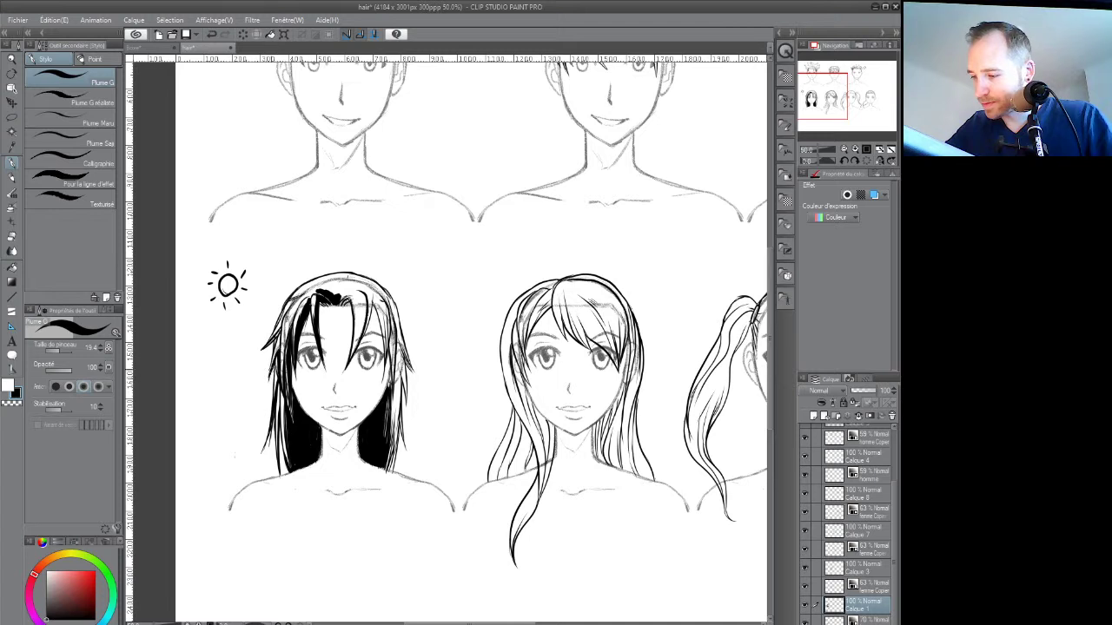
{"action": "left_click_drag", "start_coordinate": [251, 293], "coordinate": [264, 304]}
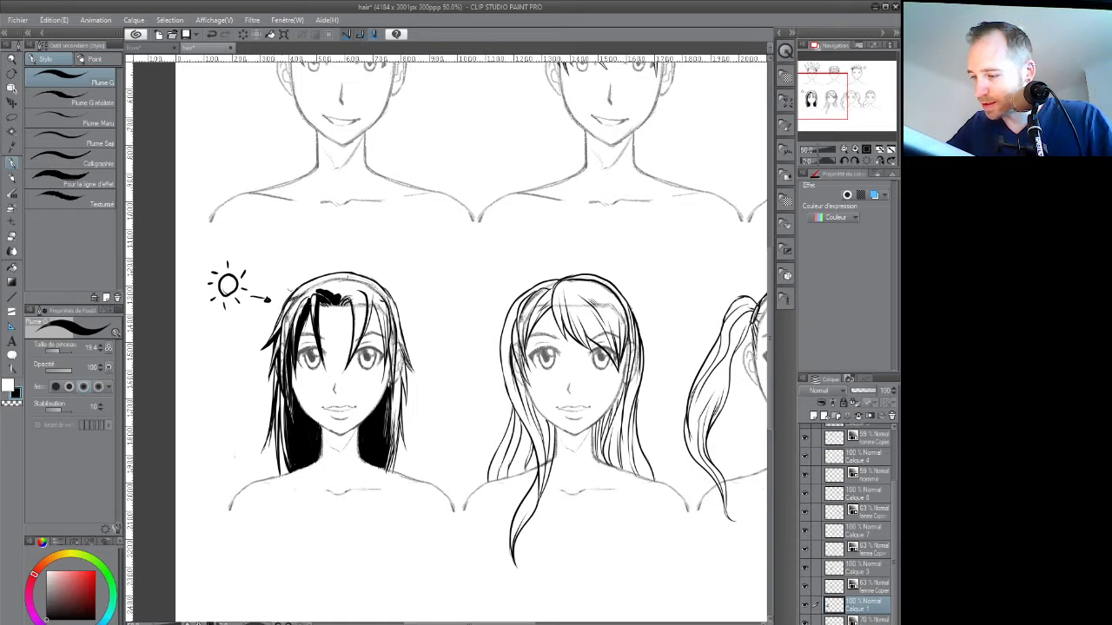
Lower the opacity of the first woman's head template layer to 28% and reselect her hair layer, Calque 1
{"action": "left_click", "coordinate": [805, 621]}
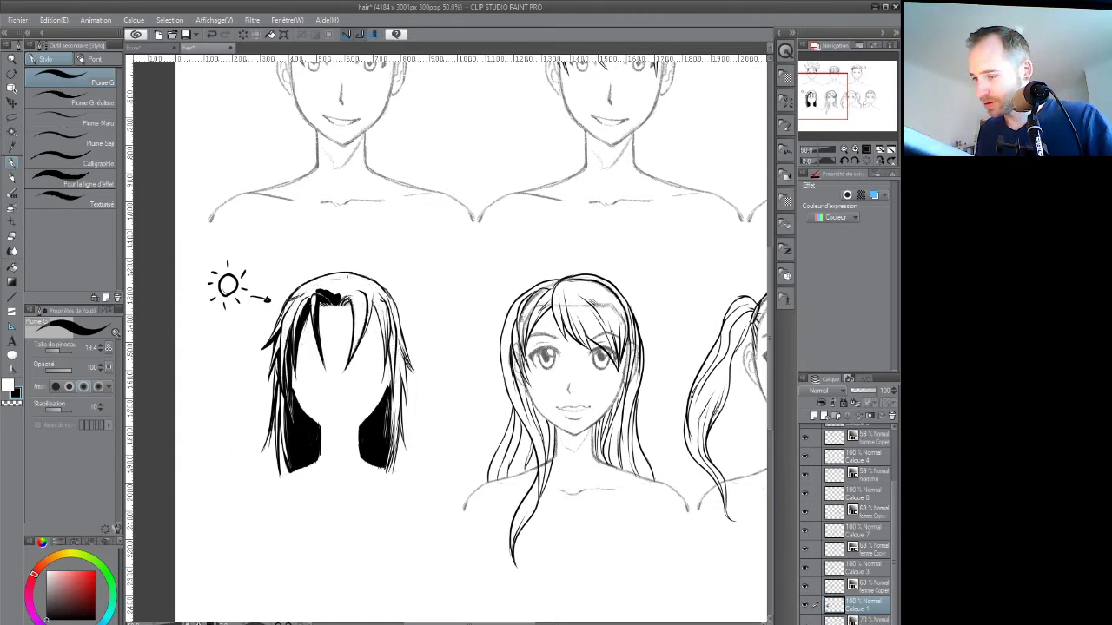
{"action": "key", "text": "ctrl+z"}
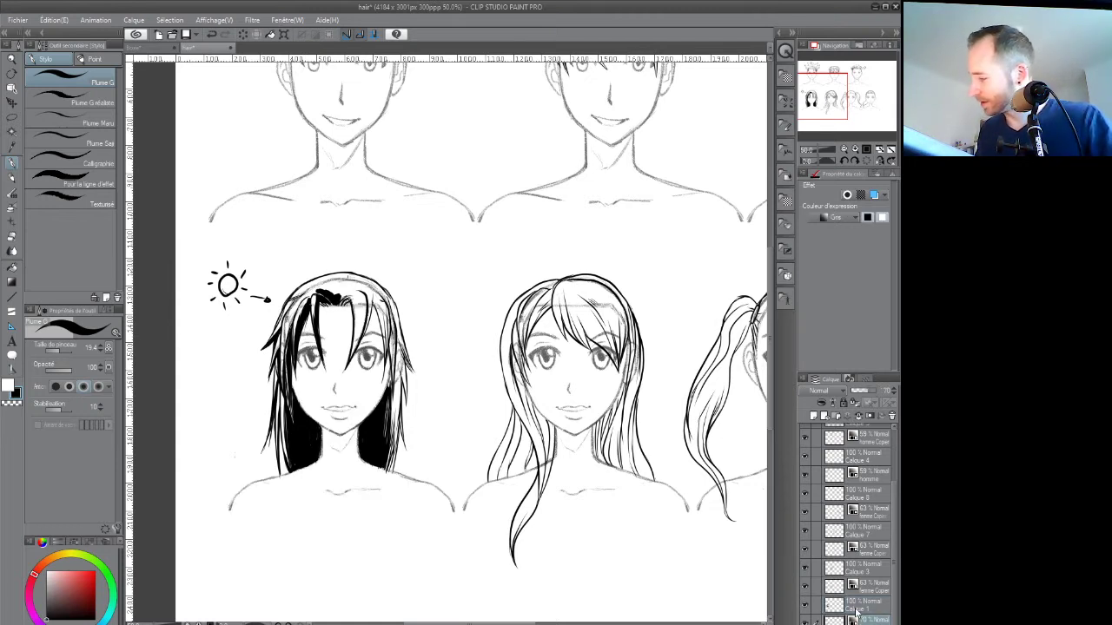
{"action": "left_click_drag", "start_coordinate": [866, 396], "coordinate": [859, 397]}
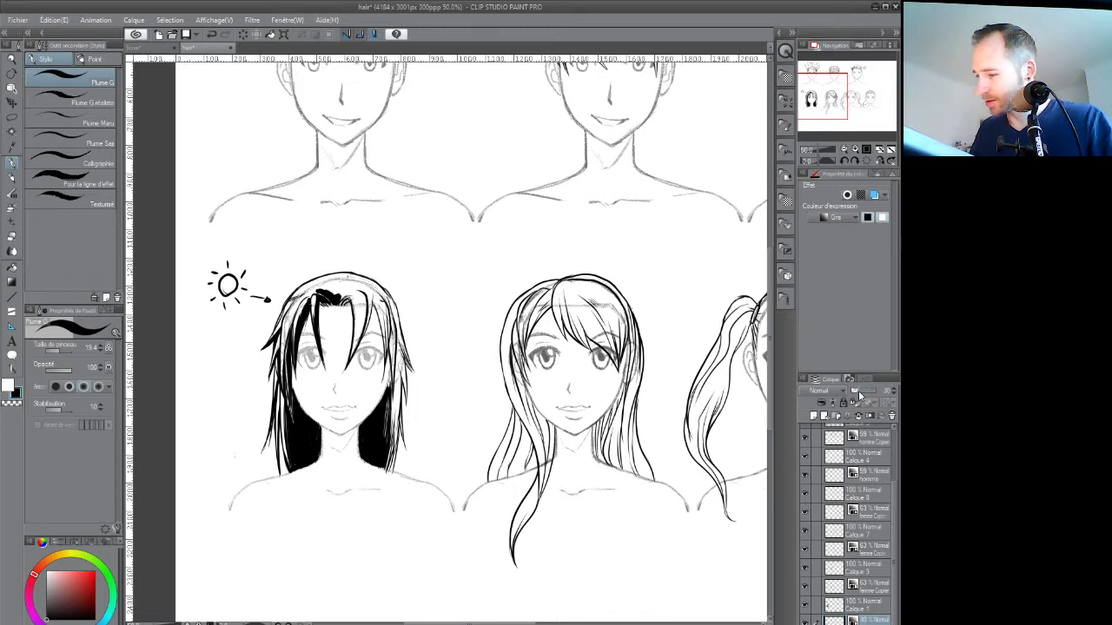
{"action": "left_click", "coordinate": [846, 603]}
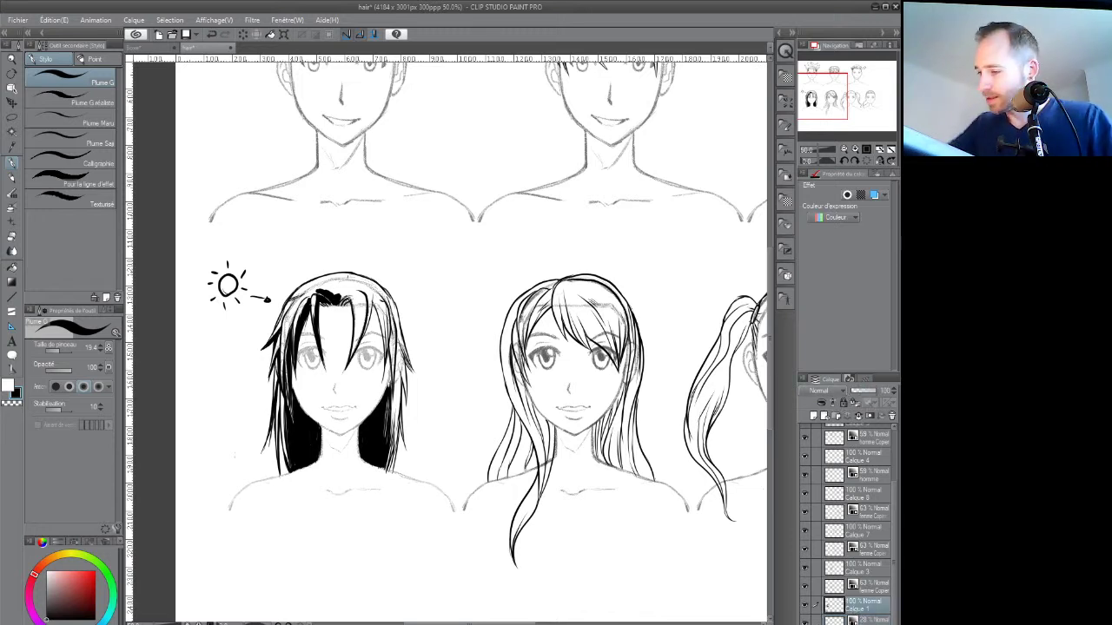
Blacken the first woman's upper left strands and fill her right front bang with solid black
{"action": "key", "text": "e"}
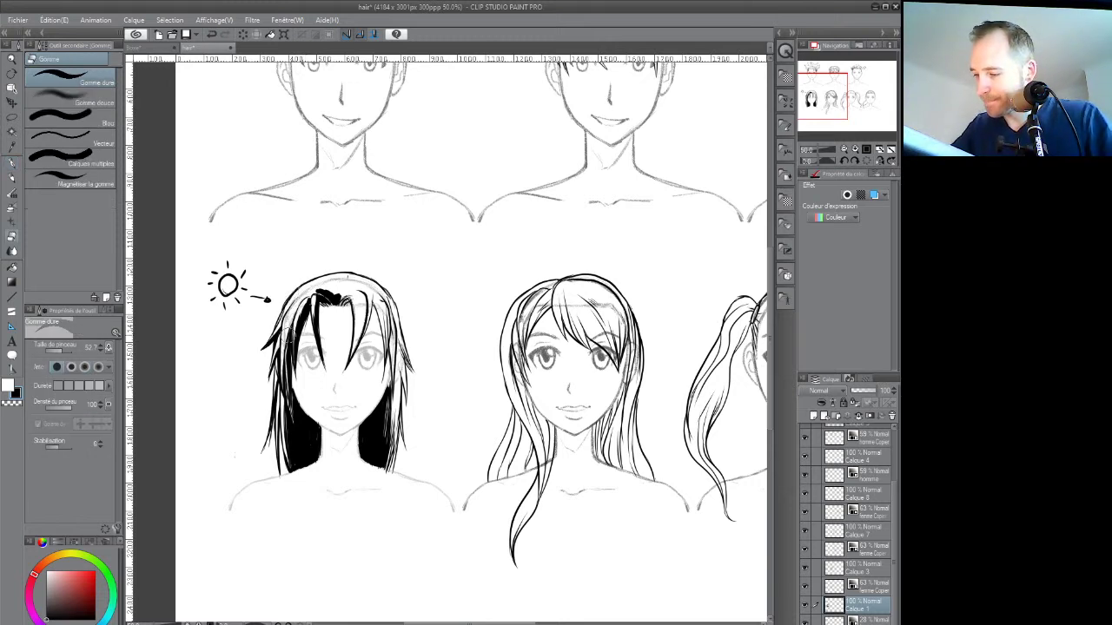
{"action": "key", "text": "p"}
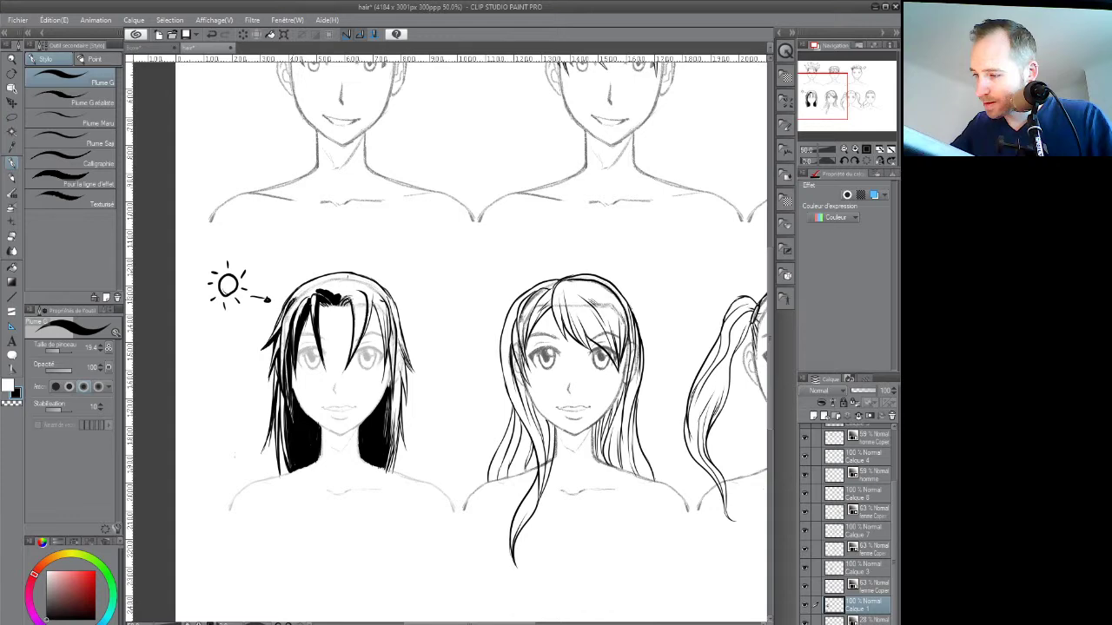
{"action": "left_click_drag", "start_coordinate": [348, 304], "coordinate": [318, 318]}
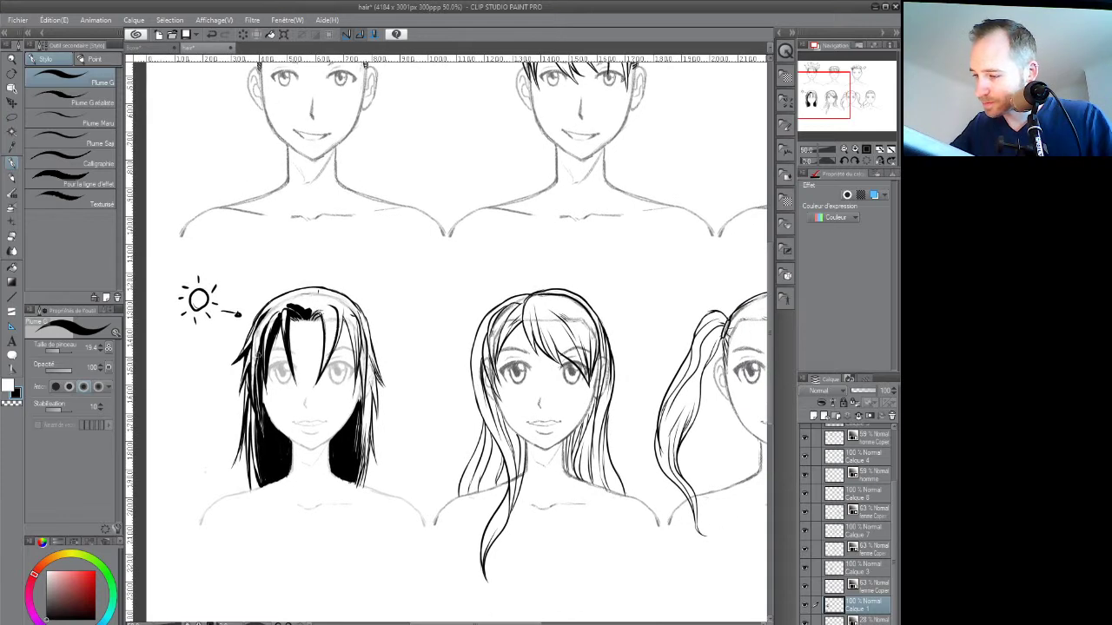
{"action": "mouse_move", "coordinate": [262, 340]}
{"action": "left_mouse_down"}
{"action": "mouse_move", "coordinate": [252, 374]}
{"action": "mouse_move", "coordinate": [259, 332]}
{"action": "left_mouse_up"}
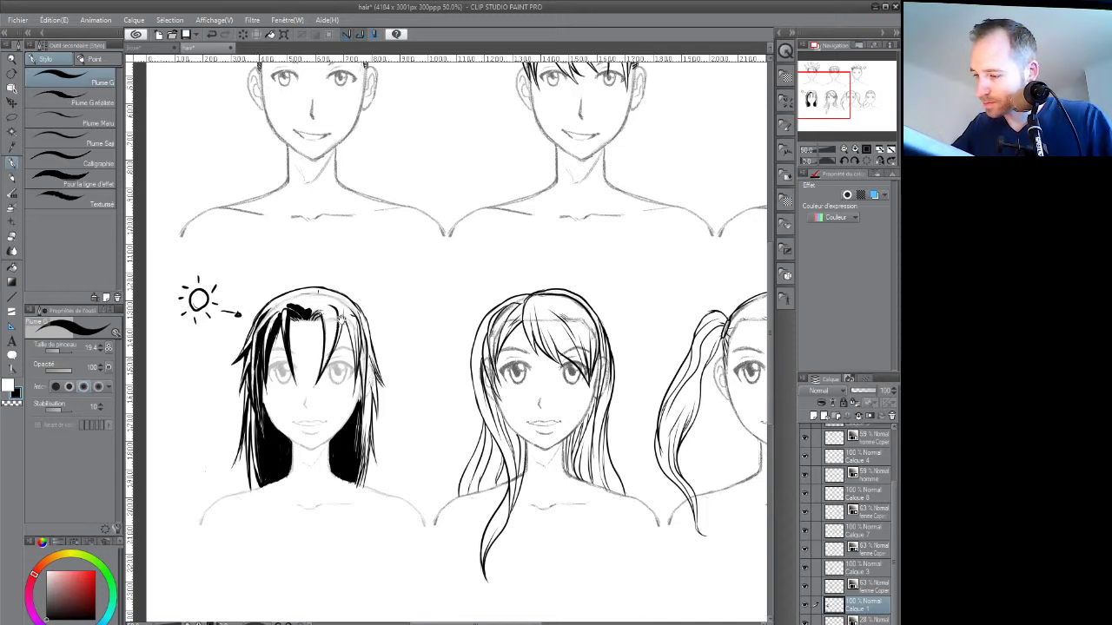
{"action": "left_click_drag", "start_coordinate": [343, 322], "coordinate": [314, 316]}
{"action": "mouse_move", "coordinate": [294, 362]}
{"action": "left_mouse_down"}
{"action": "mouse_move", "coordinate": [300, 300]}
{"action": "mouse_move", "coordinate": [308, 323]}
{"action": "left_mouse_up"}
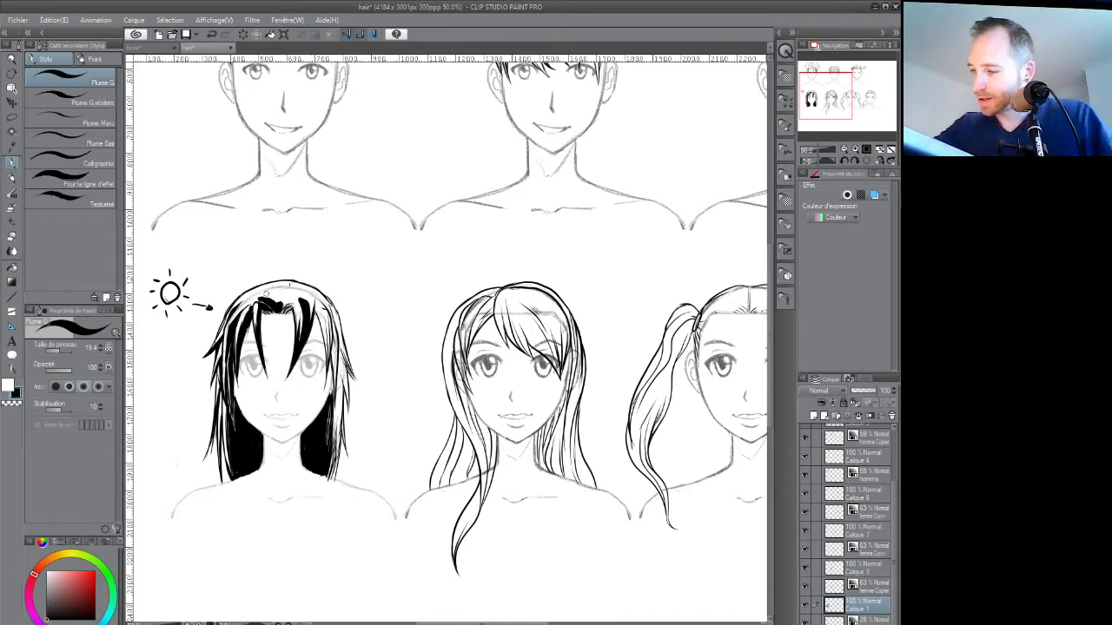
Fill the crown of the first woman's hair with black, leaving a jagged white highlight band above the bangs
{"action": "mouse_move", "coordinate": [242, 299]}
{"action": "left_mouse_down"}
{"action": "mouse_move", "coordinate": [256, 290]}
{"action": "mouse_move", "coordinate": [281, 302]}
{"action": "mouse_move", "coordinate": [318, 298]}
{"action": "mouse_move", "coordinate": [331, 307]}
{"action": "mouse_move", "coordinate": [316, 316]}
{"action": "mouse_move", "coordinate": [334, 325]}
{"action": "left_mouse_up"}
{"action": "key", "text": "e"}
{"action": "key", "text": "p"}
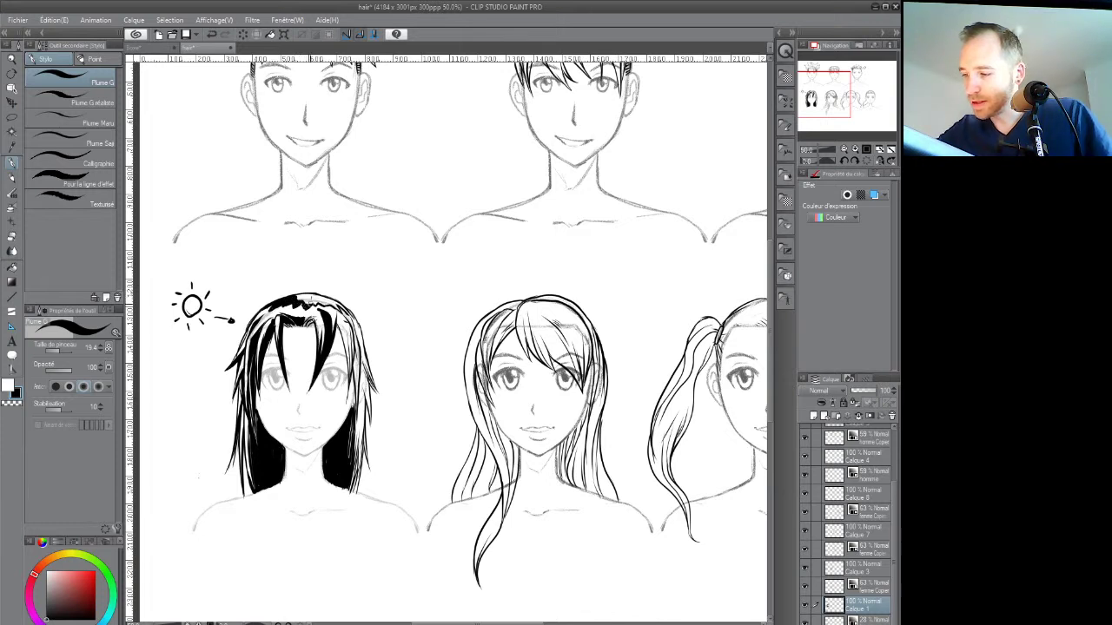
{"action": "left_click_drag", "start_coordinate": [304, 298], "coordinate": [354, 320]}
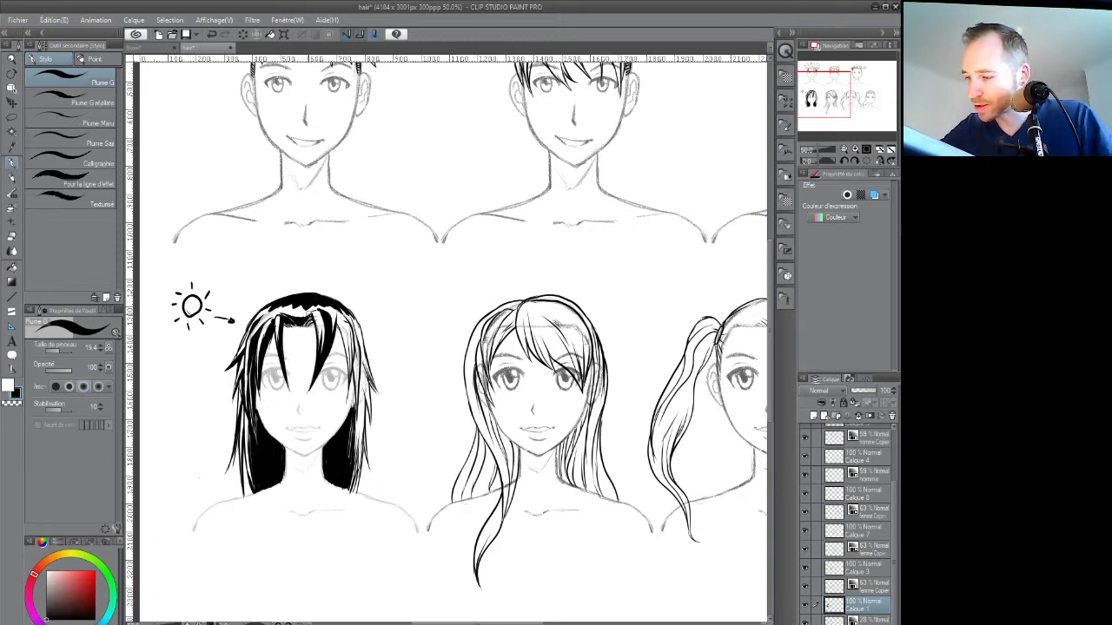
{"action": "left_click_drag", "start_coordinate": [304, 319], "coordinate": [321, 307]}
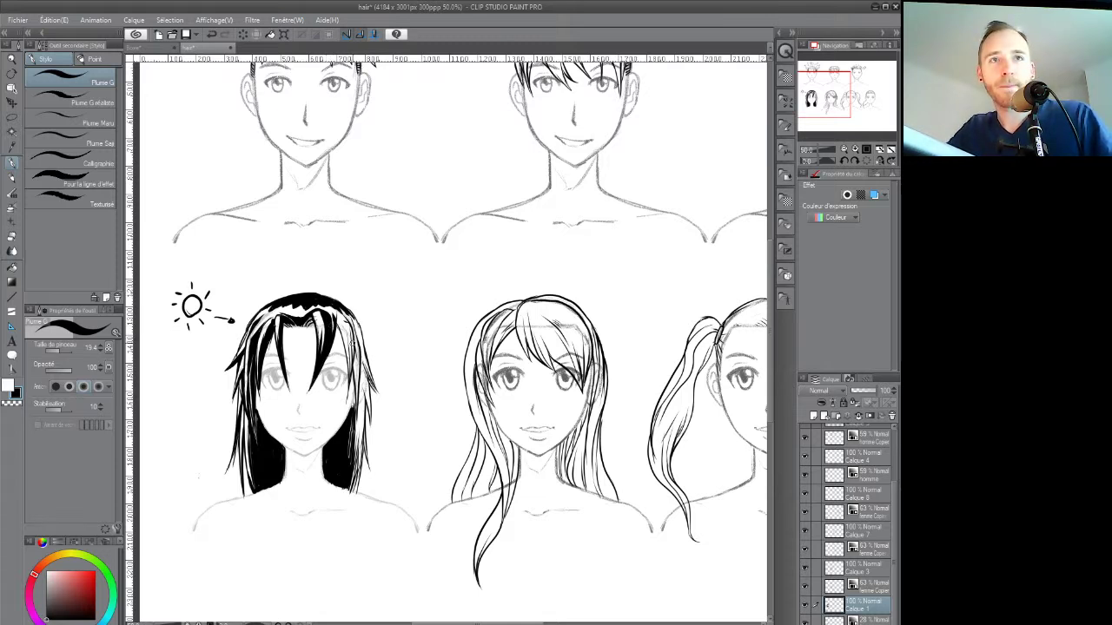
Blacken the hair along the first woman's right temple and sharpen the zigzag edge of the crown highlight
{"action": "left_click_drag", "start_coordinate": [350, 372], "coordinate": [344, 323]}
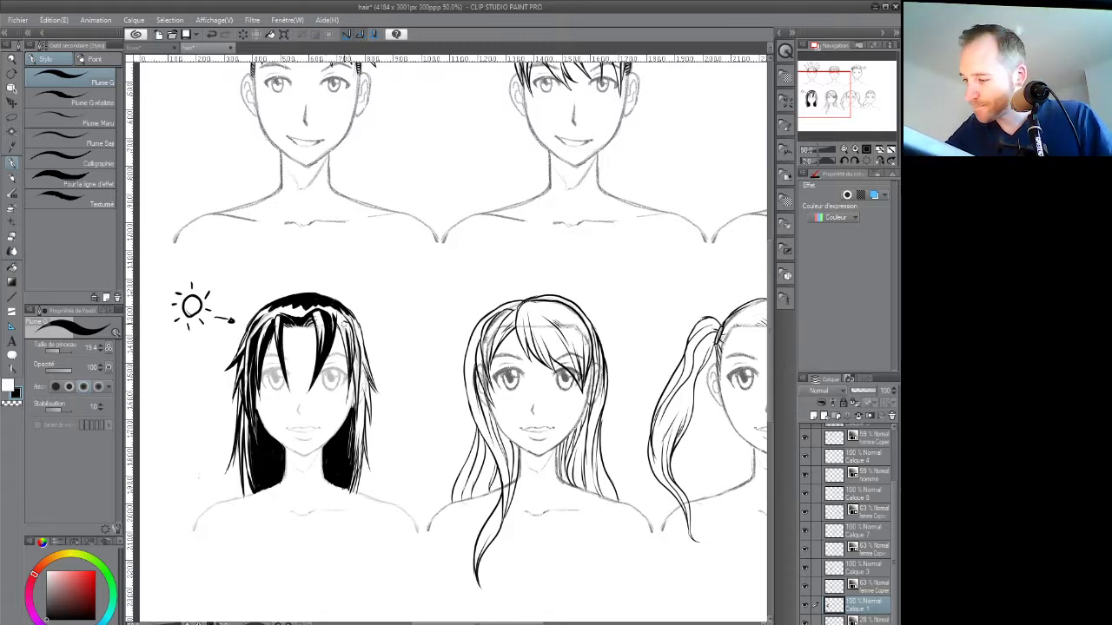
{"action": "scroll", "coordinate": [344, 323], "scroll_direction": "up", "scroll_amount": 2}
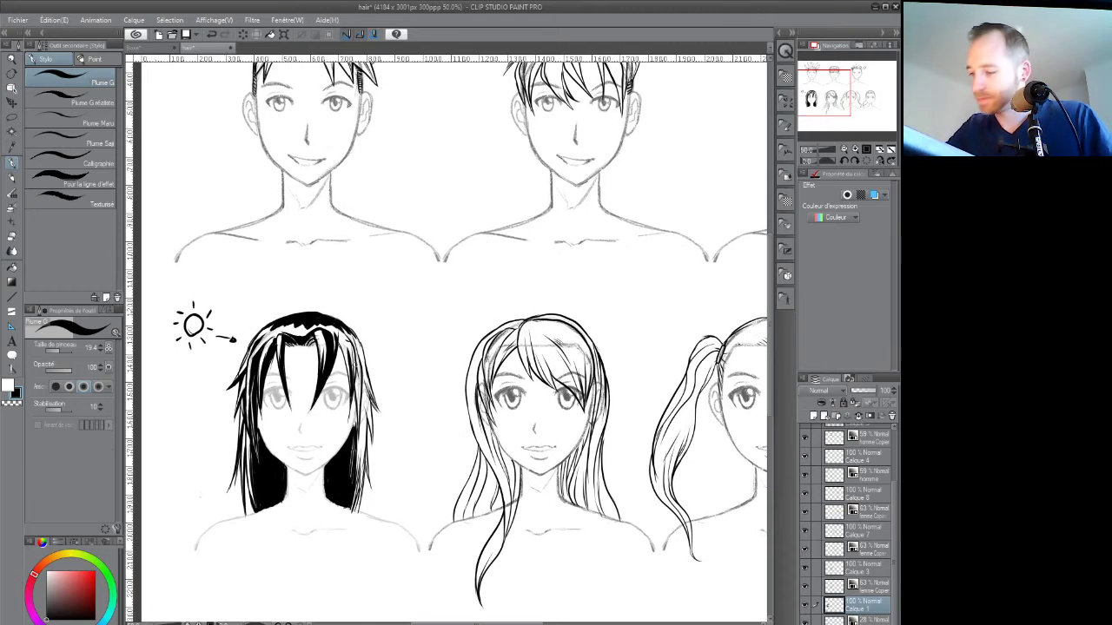
{"action": "left_click_drag", "start_coordinate": [355, 374], "coordinate": [341, 337]}
{"action": "left_click_drag", "start_coordinate": [350, 356], "coordinate": [339, 330]}
{"action": "left_click_drag", "start_coordinate": [359, 427], "coordinate": [359, 365]}
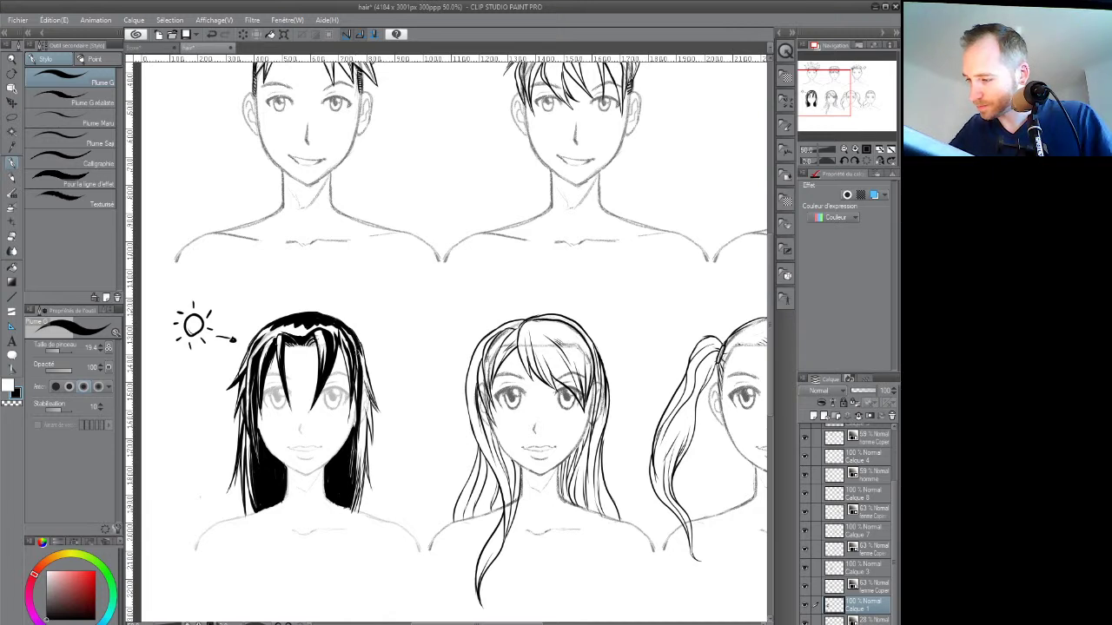
{"action": "left_click_drag", "start_coordinate": [296, 331], "coordinate": [299, 338]}
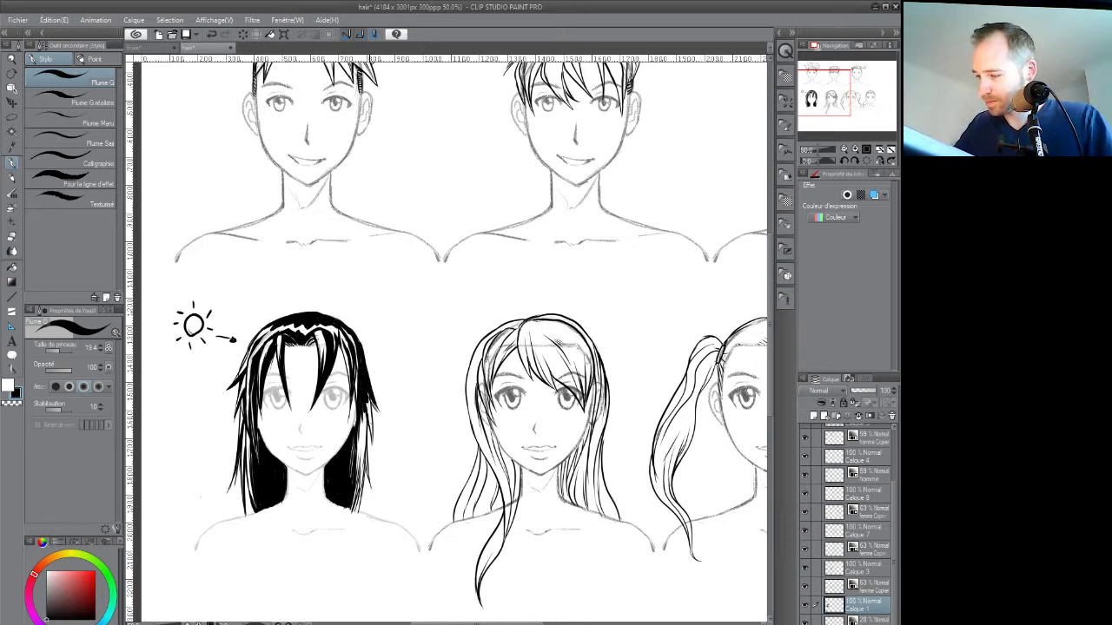
Fill the long strands right of the first woman's face with black from cheek to shoulder, keeping thin white glints
{"action": "left_click_drag", "start_coordinate": [369, 393], "coordinate": [363, 458]}
{"action": "left_click_drag", "start_coordinate": [362, 418], "coordinate": [360, 501]}
{"action": "left_click_drag", "start_coordinate": [365, 444], "coordinate": [369, 473]}
{"action": "left_click_drag", "start_coordinate": [362, 513], "coordinate": [359, 466]}
{"action": "mouse_move", "coordinate": [349, 504]}
{"action": "left_mouse_down"}
{"action": "mouse_move", "coordinate": [363, 513]}
{"action": "mouse_move", "coordinate": [357, 492]}
{"action": "left_mouse_up"}
{"action": "left_click_drag", "start_coordinate": [363, 515], "coordinate": [351, 432]}
{"action": "left_click_drag", "start_coordinate": [353, 477], "coordinate": [351, 443]}
{"action": "left_click_drag", "start_coordinate": [356, 380], "coordinate": [357, 390]}
{"action": "mouse_move", "coordinate": [392, 442]}
{"action": "left_mouse_down"}
{"action": "mouse_move", "coordinate": [411, 409]}
{"action": "mouse_move", "coordinate": [386, 391]}
{"action": "mouse_move", "coordinate": [385, 407]}
{"action": "left_mouse_up"}
{"action": "mouse_move", "coordinate": [387, 475]}
{"action": "left_mouse_down"}
{"action": "mouse_move", "coordinate": [386, 435]}
{"action": "mouse_move", "coordinate": [384, 454]}
{"action": "left_mouse_up"}
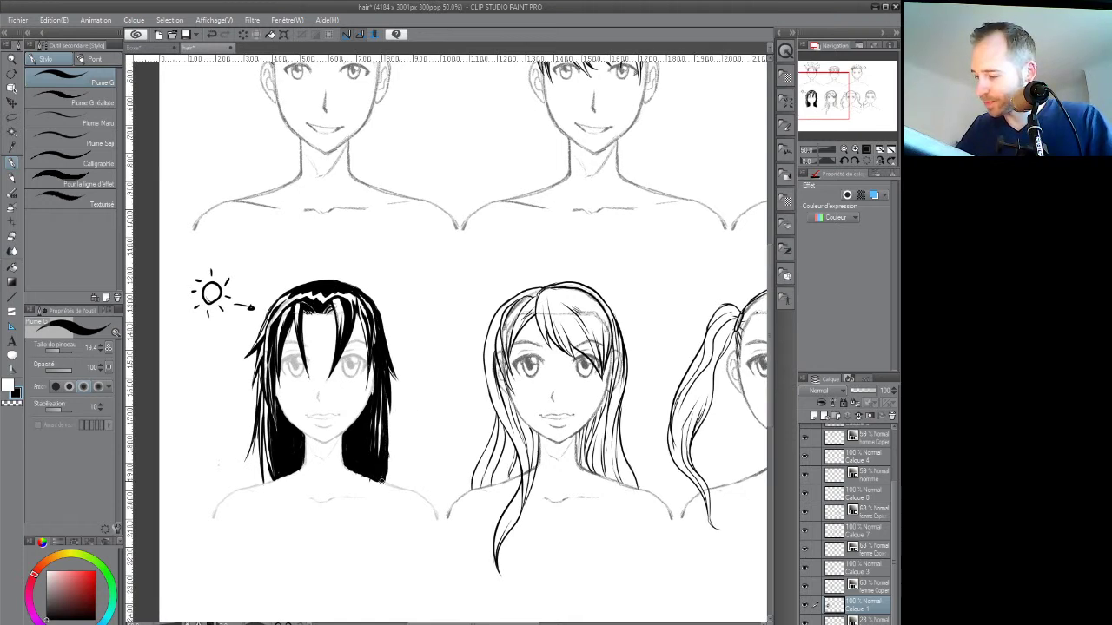
Thicken the outer edge of the first woman's right-hand hair and break up the crown highlight with black strands
{"action": "left_click_drag", "start_coordinate": [386, 485], "coordinate": [387, 446]}
{"action": "left_click_drag", "start_coordinate": [389, 448], "coordinate": [390, 373]}
{"action": "mouse_move", "coordinate": [394, 420]}
{"action": "left_mouse_down"}
{"action": "mouse_move", "coordinate": [393, 395]}
{"action": "mouse_move", "coordinate": [392, 414]}
{"action": "left_mouse_up"}
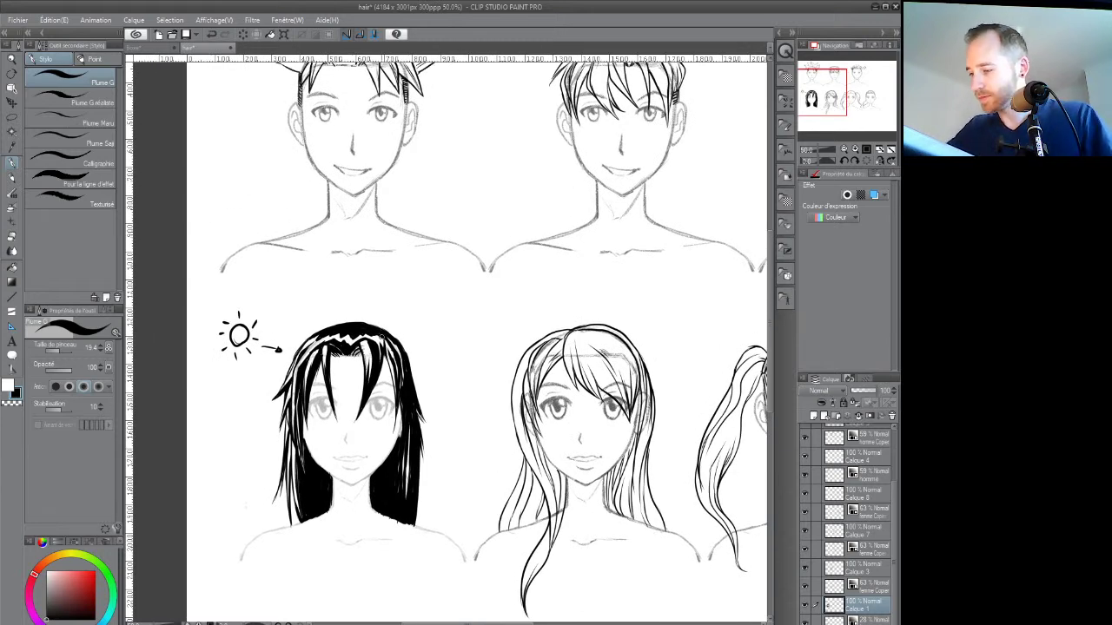
{"action": "mouse_move", "coordinate": [382, 338]}
{"action": "left_mouse_down"}
{"action": "mouse_move", "coordinate": [353, 338]}
{"action": "mouse_move", "coordinate": [361, 334]}
{"action": "left_mouse_up"}
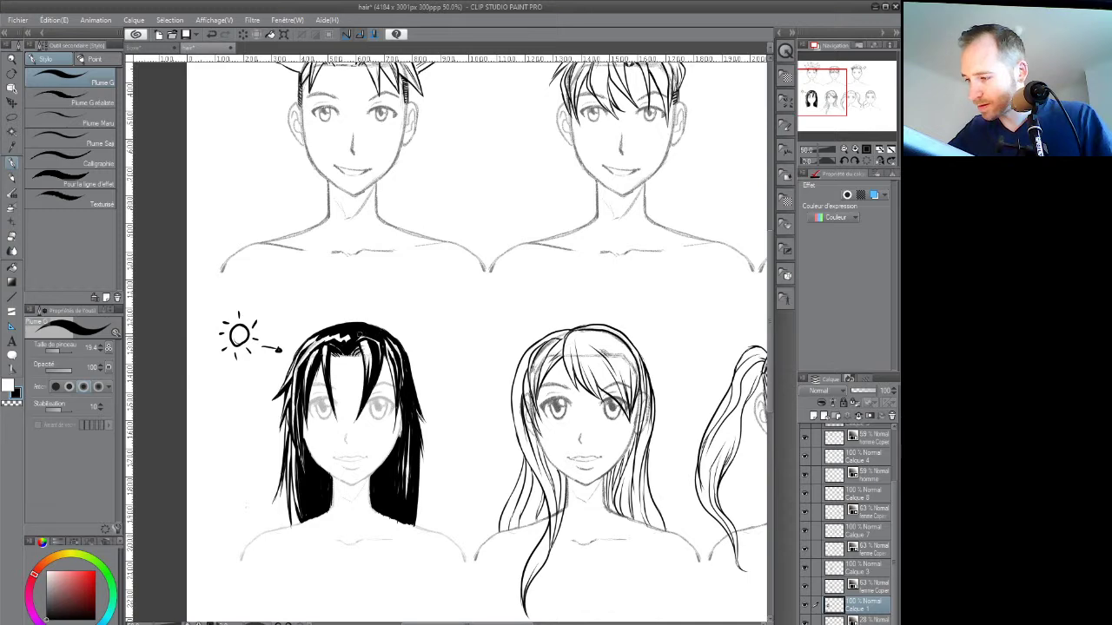
{"action": "mouse_move", "coordinate": [361, 365]}
{"action": "left_mouse_down"}
{"action": "mouse_move", "coordinate": [398, 363]}
{"action": "mouse_move", "coordinate": [373, 324]}
{"action": "mouse_move", "coordinate": [388, 337]}
{"action": "left_mouse_up"}
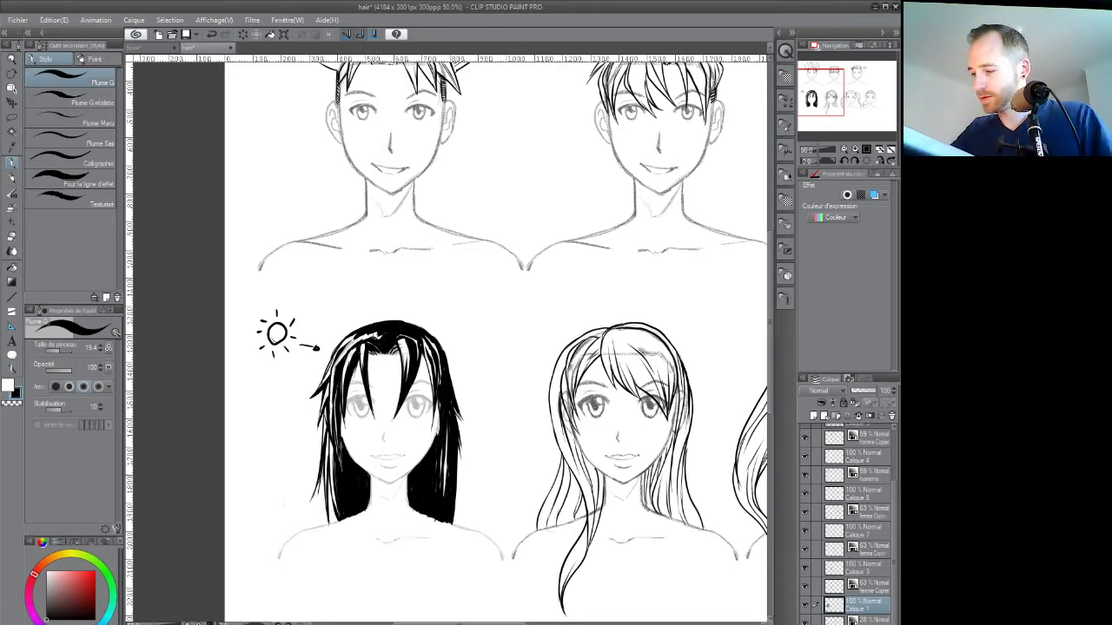
Flip the whole canvas horizontally to check the black hairstyle in mirror view
{"action": "scroll", "coordinate": [438, 364], "scroll_direction": "down", "scroll_amount": 2}
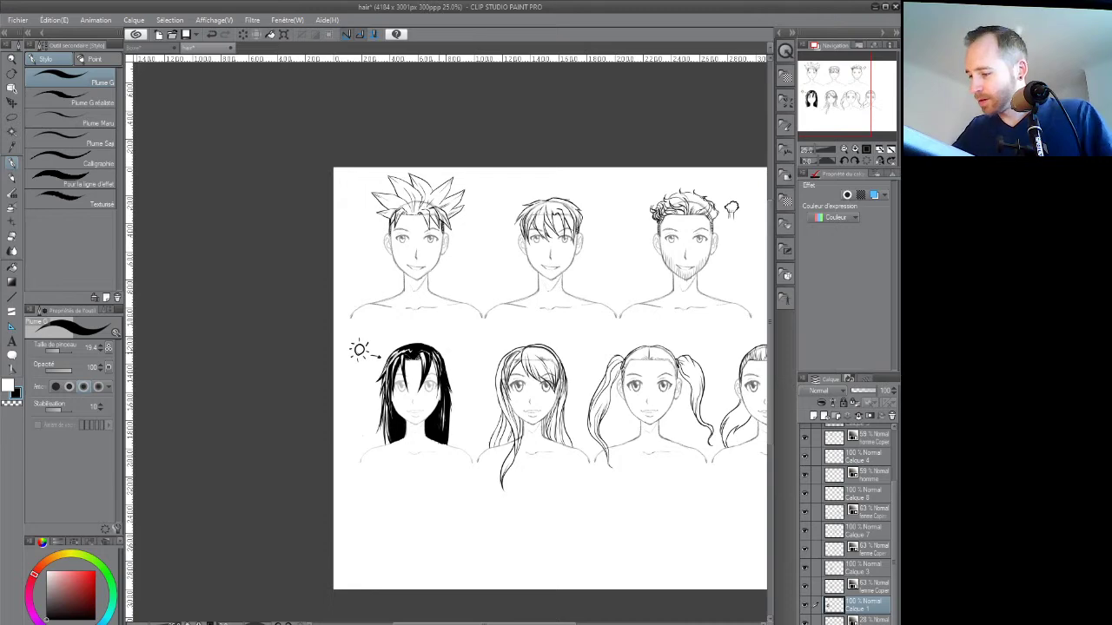
{"action": "scroll", "coordinate": [448, 379], "scroll_direction": "up", "scroll_amount": 1}
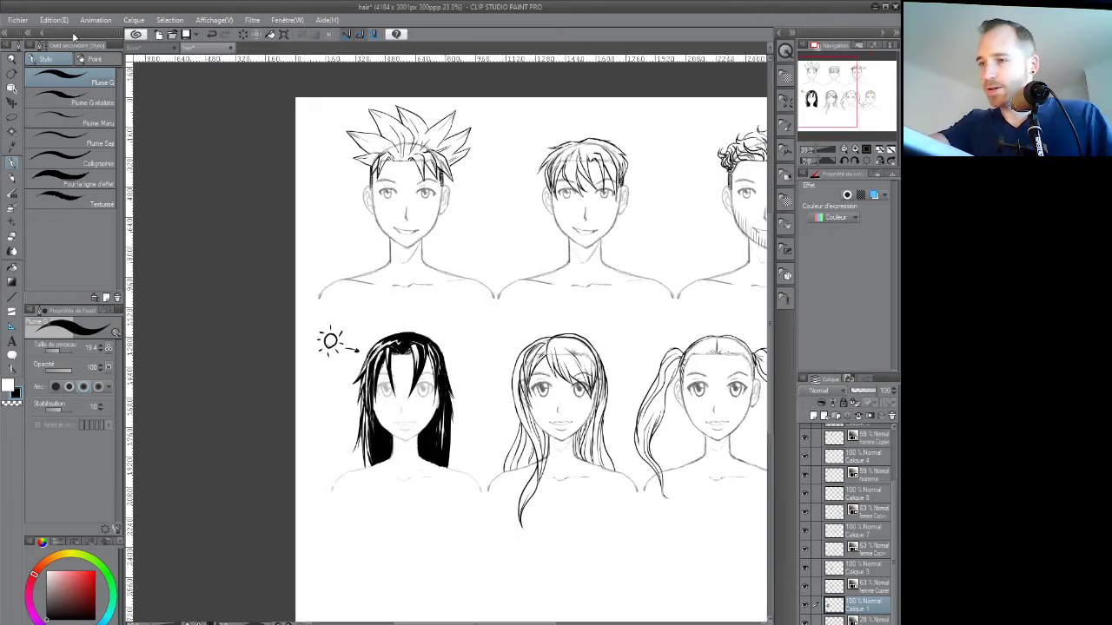
{"action": "left_click", "coordinate": [54, 19]}
{"action": "mouse_move", "coordinate": [246, 300]}
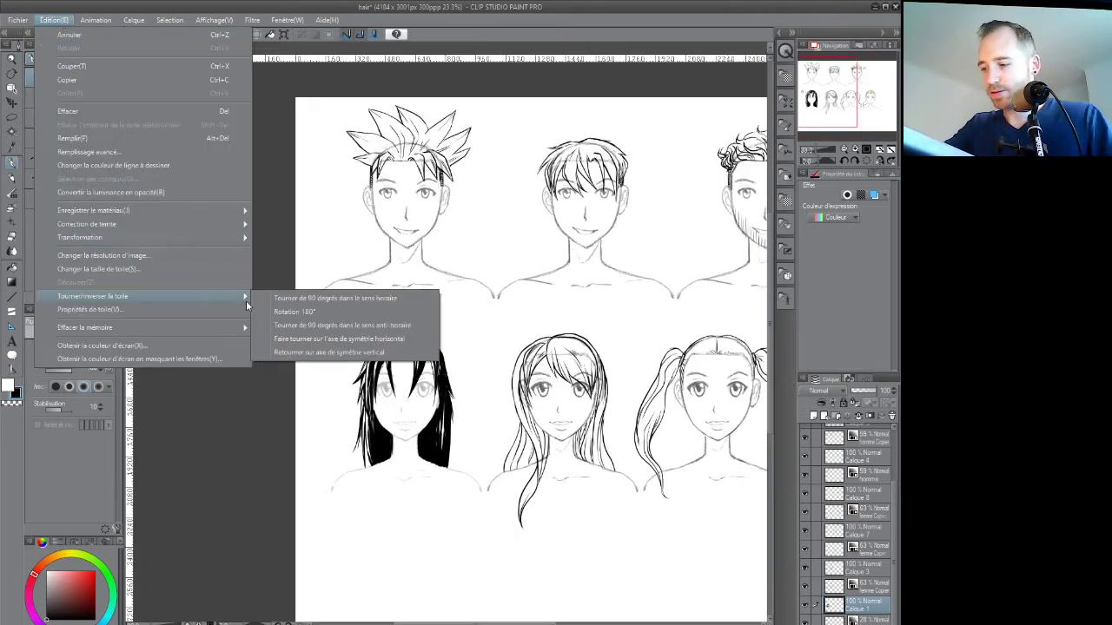
{"action": "left_click", "coordinate": [373, 337]}
{"action": "left_click_drag", "start_coordinate": [765, 340], "coordinate": [464, 327]}
{"action": "scroll", "coordinate": [461, 336], "scroll_direction": "up", "scroll_amount": 1}
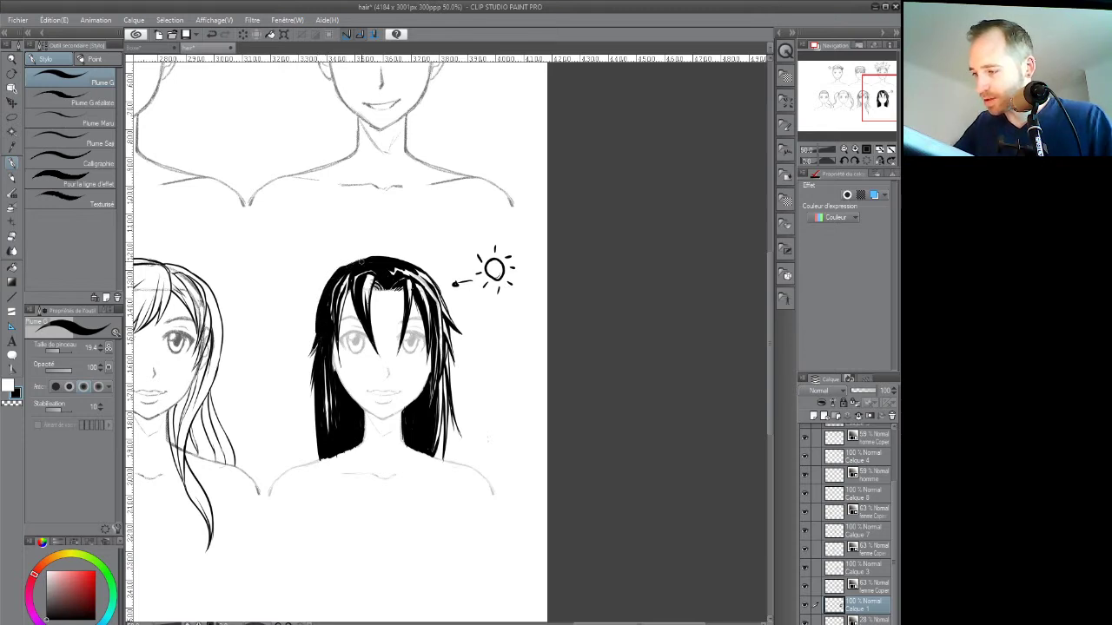
Round out the crown of the mirrored black hair, widen its left side with outer strands, and fill its lower right tips
{"action": "mouse_move", "coordinate": [340, 268]}
{"action": "left_mouse_down"}
{"action": "mouse_move", "coordinate": [402, 257]}
{"action": "mouse_move", "coordinate": [419, 266]}
{"action": "left_mouse_up"}
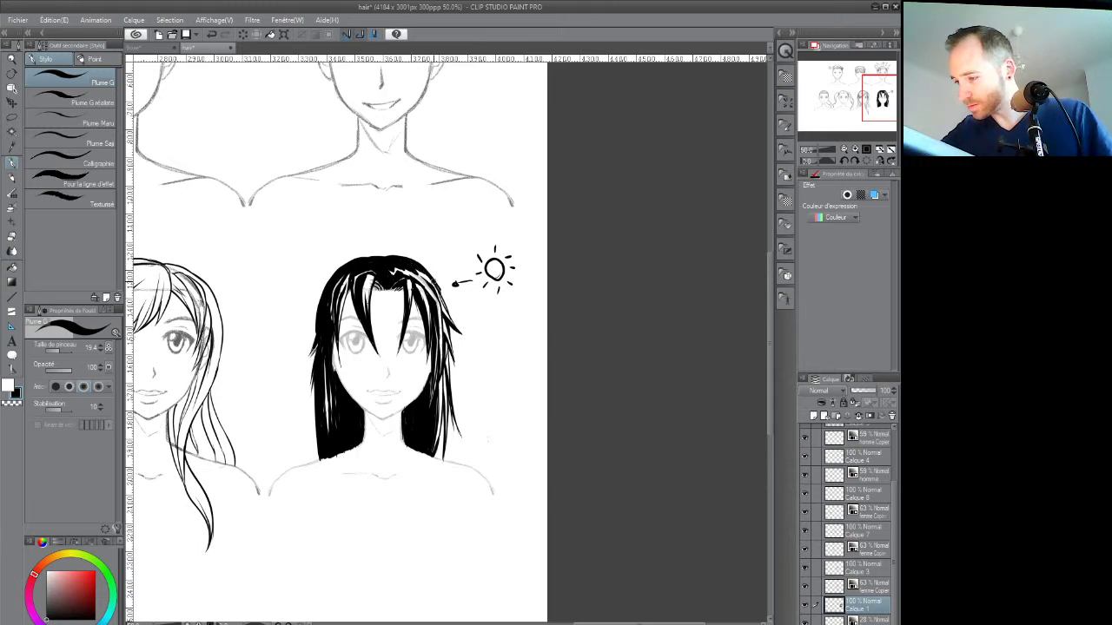
{"action": "left_click_drag", "start_coordinate": [320, 305], "coordinate": [305, 387]}
{"action": "left_click_drag", "start_coordinate": [314, 337], "coordinate": [306, 405]}
{"action": "left_click_drag", "start_coordinate": [317, 358], "coordinate": [315, 463]}
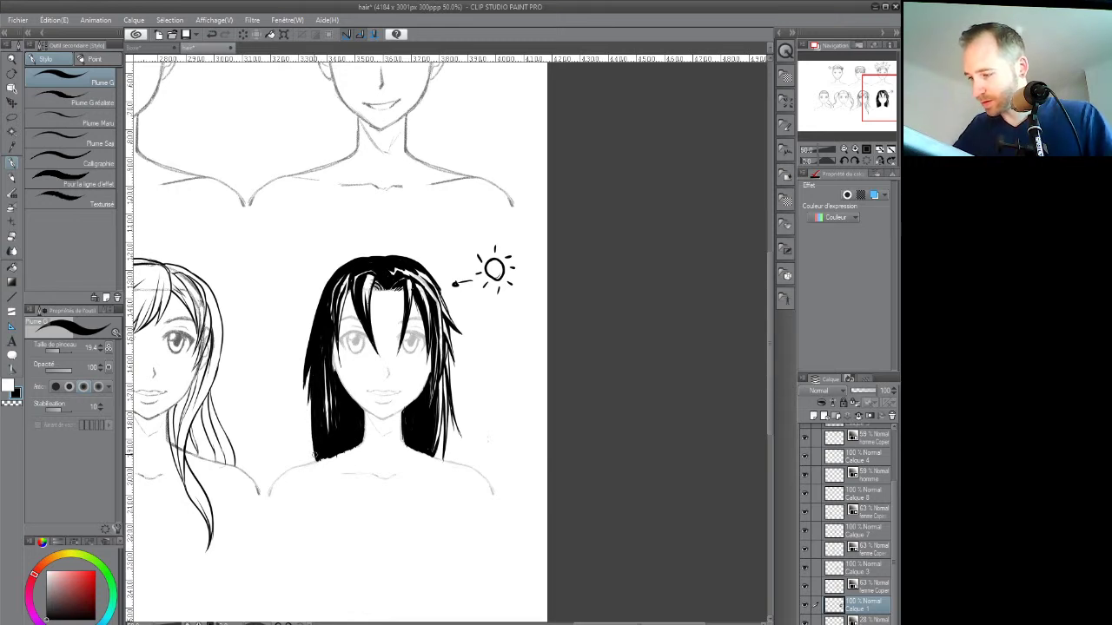
{"action": "left_click_drag", "start_coordinate": [436, 457], "coordinate": [443, 414]}
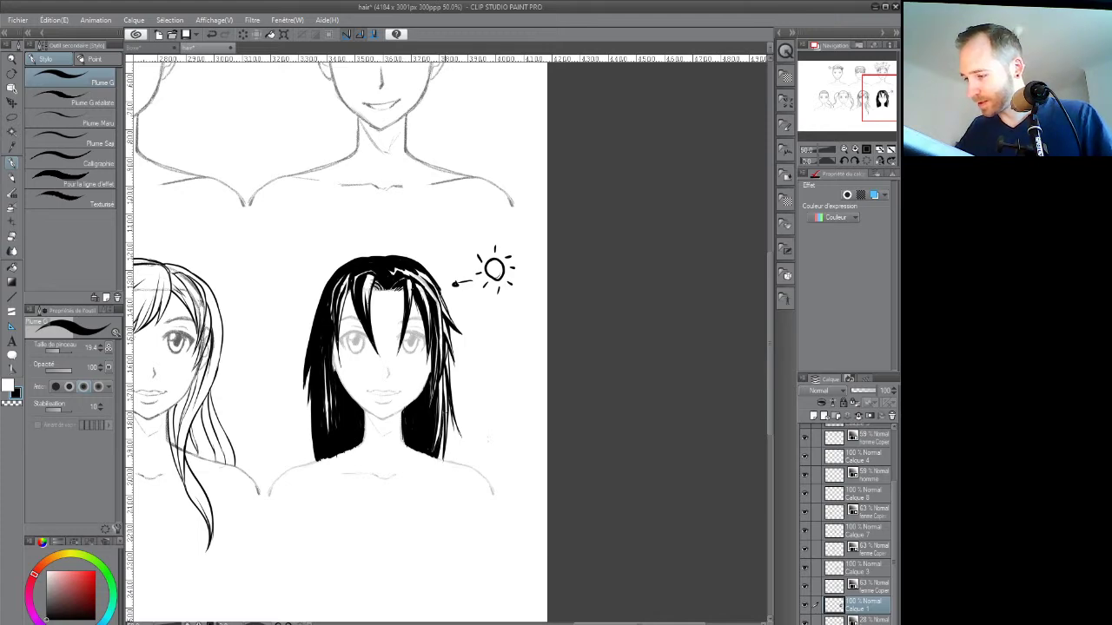
{"action": "scroll", "coordinate": [451, 426], "scroll_direction": "down", "scroll_amount": 1}
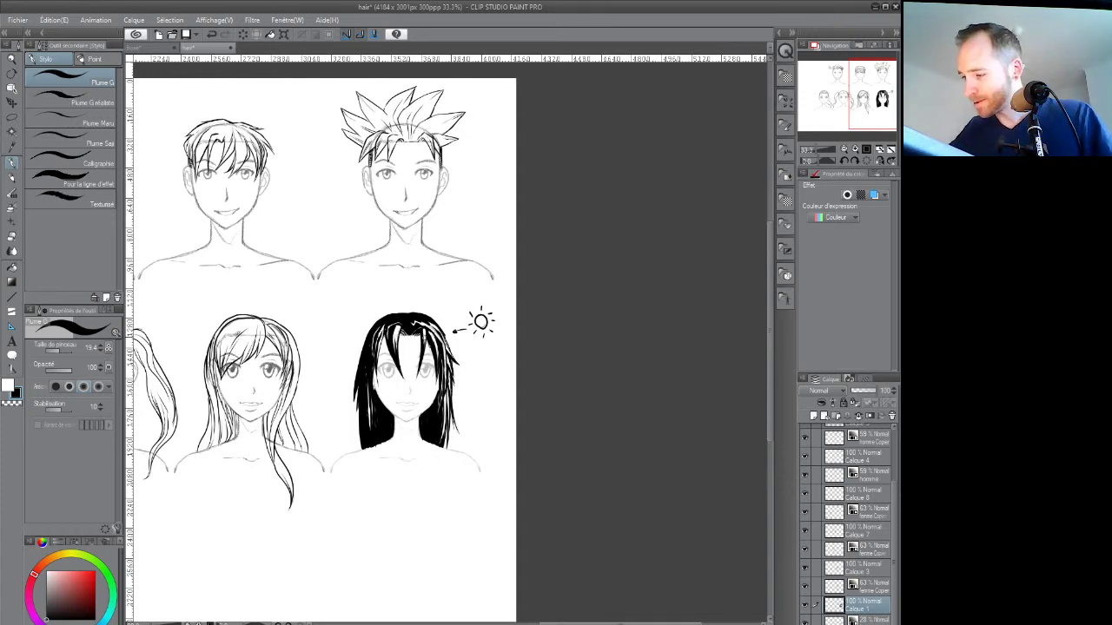
Draw thin white glints through the black hair left of the first woman's face and retouch the crown's upper-left edge
{"action": "scroll", "coordinate": [400, 378], "scroll_direction": "up", "scroll_amount": 1}
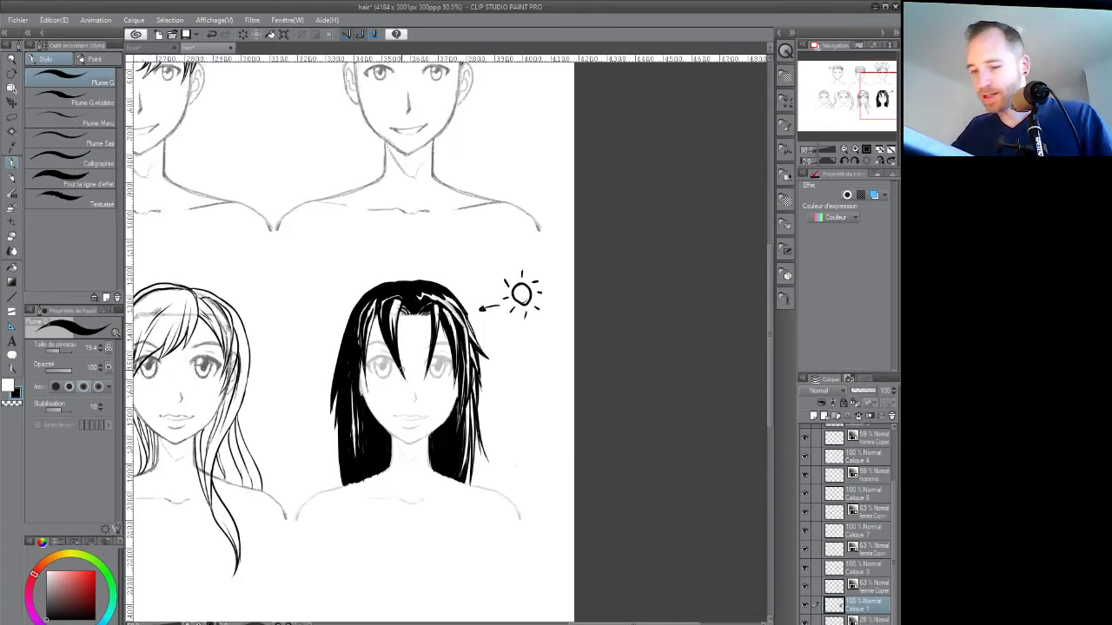
{"action": "key", "text": "x"}
{"action": "left_click_drag", "start_coordinate": [341, 399], "coordinate": [365, 309]}
{"action": "left_click_drag", "start_coordinate": [355, 372], "coordinate": [352, 351]}
{"action": "left_click_drag", "start_coordinate": [355, 333], "coordinate": [352, 354]}
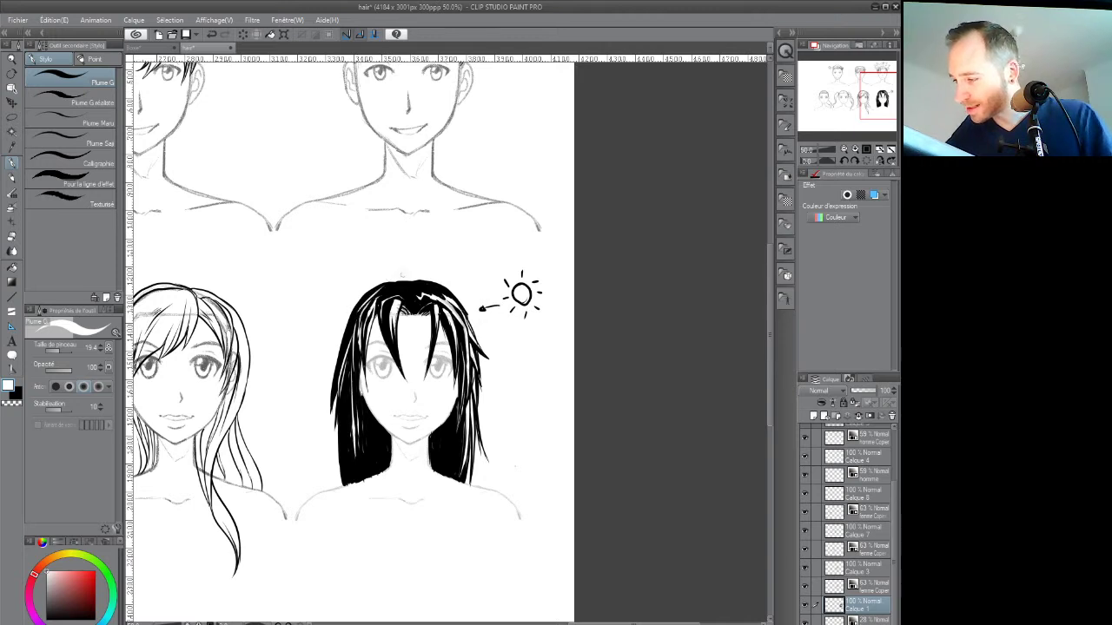
{"action": "key", "text": "x"}
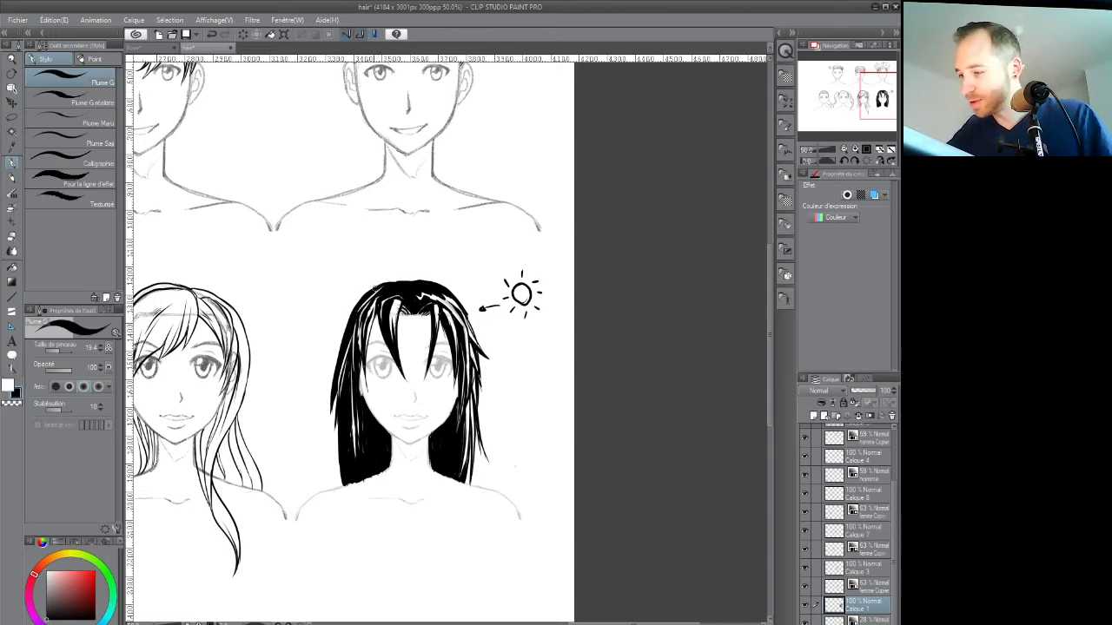
{"action": "left_click_drag", "start_coordinate": [379, 289], "coordinate": [374, 295]}
Add a long white glint down the lower black hair left of the first woman's face
{"action": "key", "text": "x"}
{"action": "key", "text": "x"}
{"action": "key", "text": "space"}
{"action": "mouse_move", "coordinate": [403, 433]}
{"action": "left_mouse_down"}
{"action": "mouse_move", "coordinate": [522, 358]}
{"action": "mouse_move", "coordinate": [562, 359]}
{"action": "left_mouse_up"}
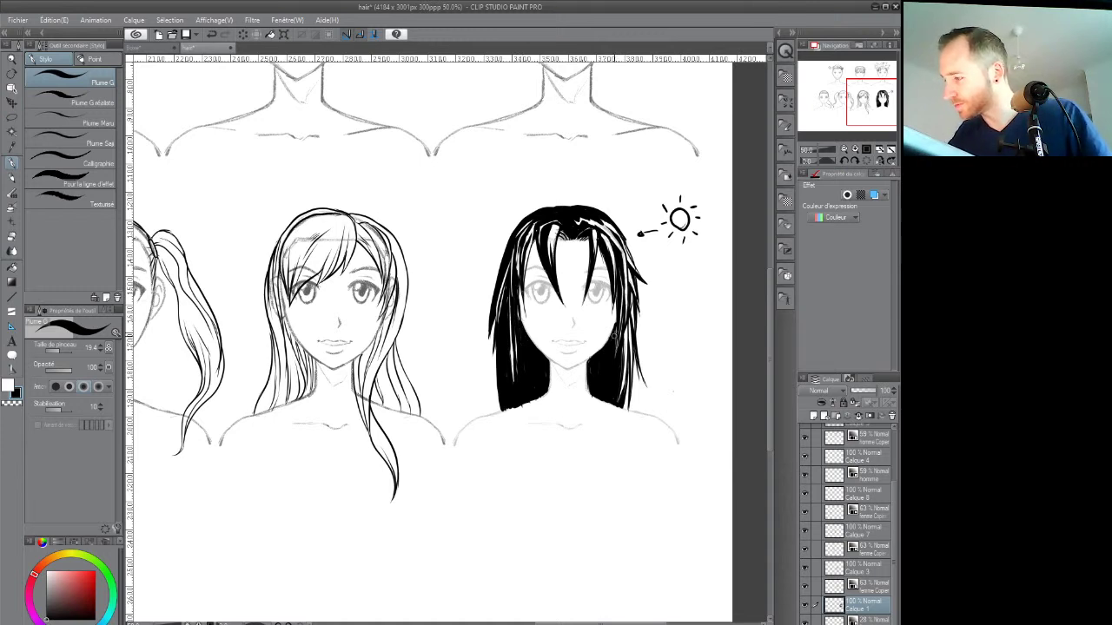
{"action": "key", "text": "x"}
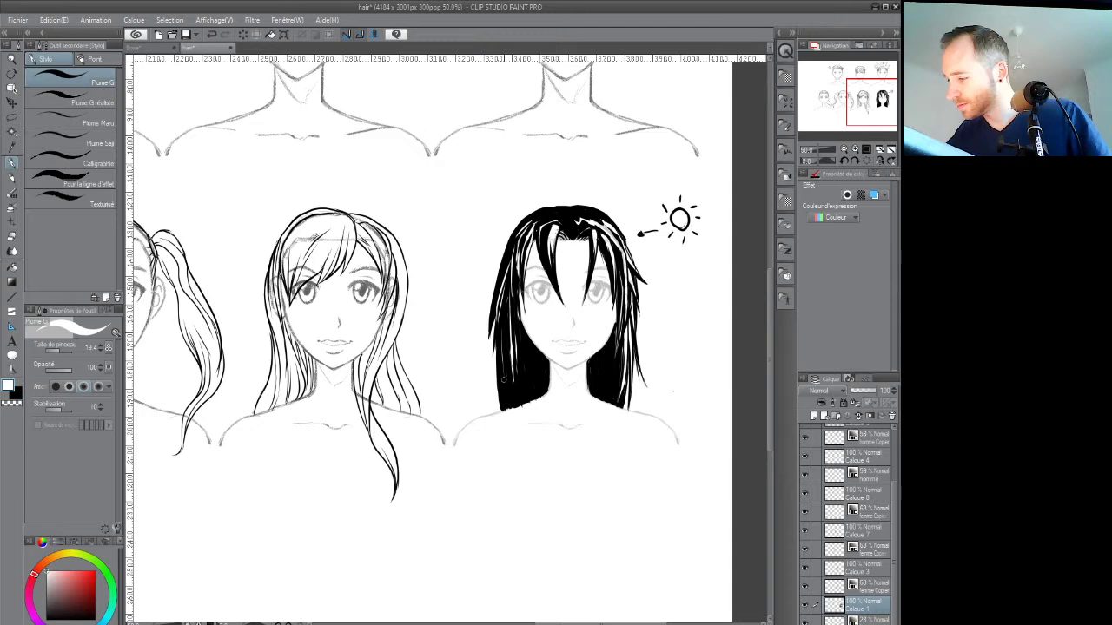
{"action": "left_click_drag", "start_coordinate": [505, 312], "coordinate": [507, 401]}
{"action": "left_click_drag", "start_coordinate": [577, 361], "coordinate": [508, 417]}
{"action": "left_click", "coordinate": [510, 418], "text": "alt"}
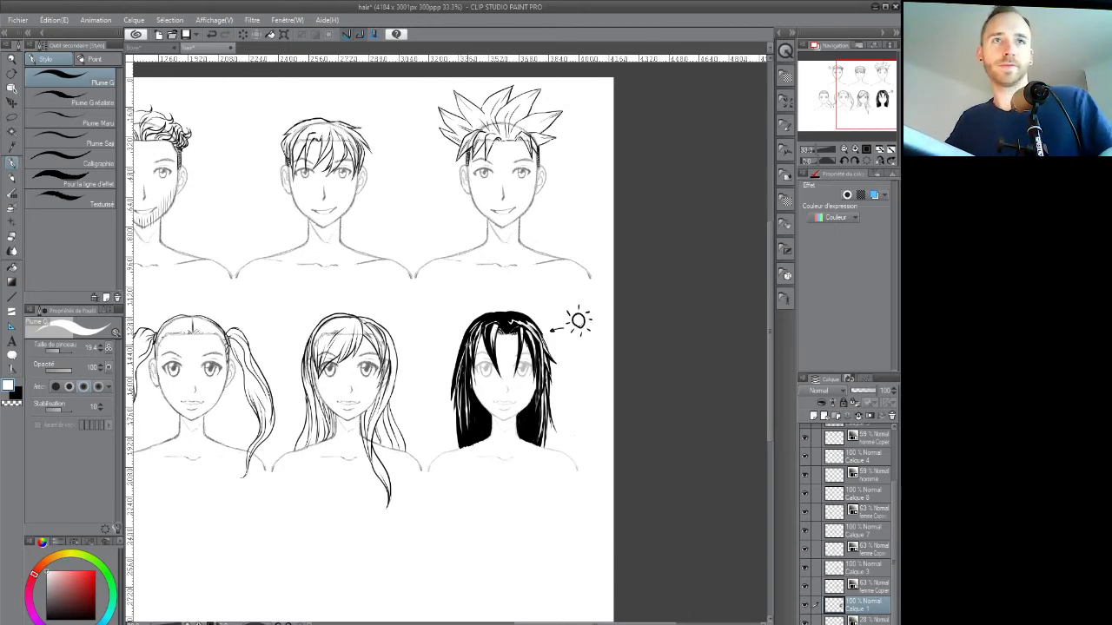
Flip the whole canvas horizontally back to its original orientation
{"action": "left_click_drag", "start_coordinate": [456, 343], "coordinate": [466, 356]}
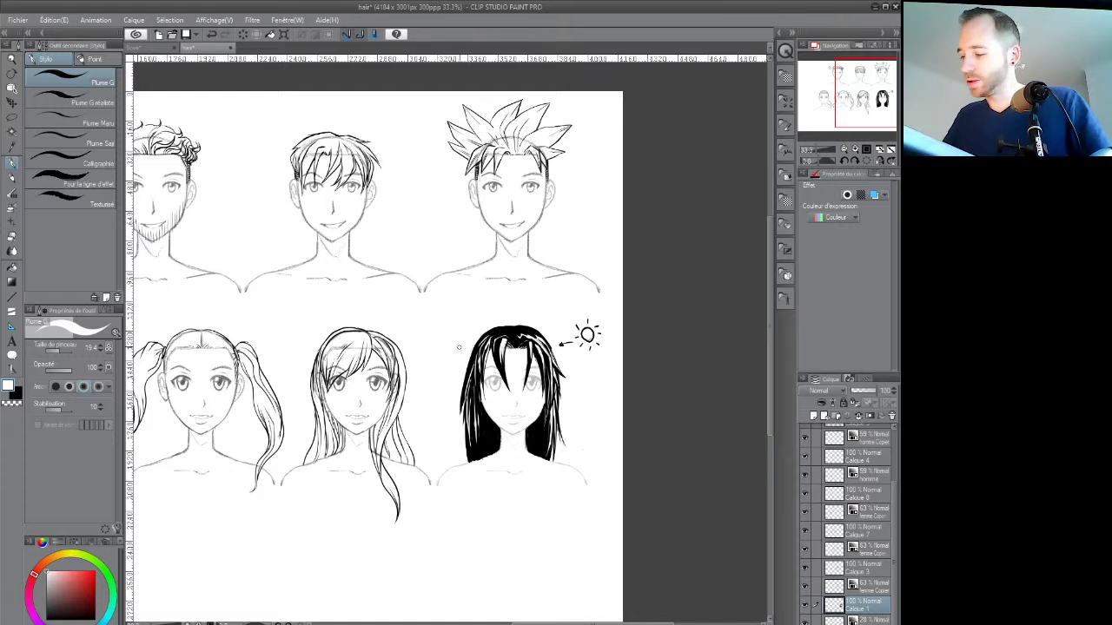
{"action": "left_click_drag", "start_coordinate": [461, 356], "coordinate": [468, 318]}
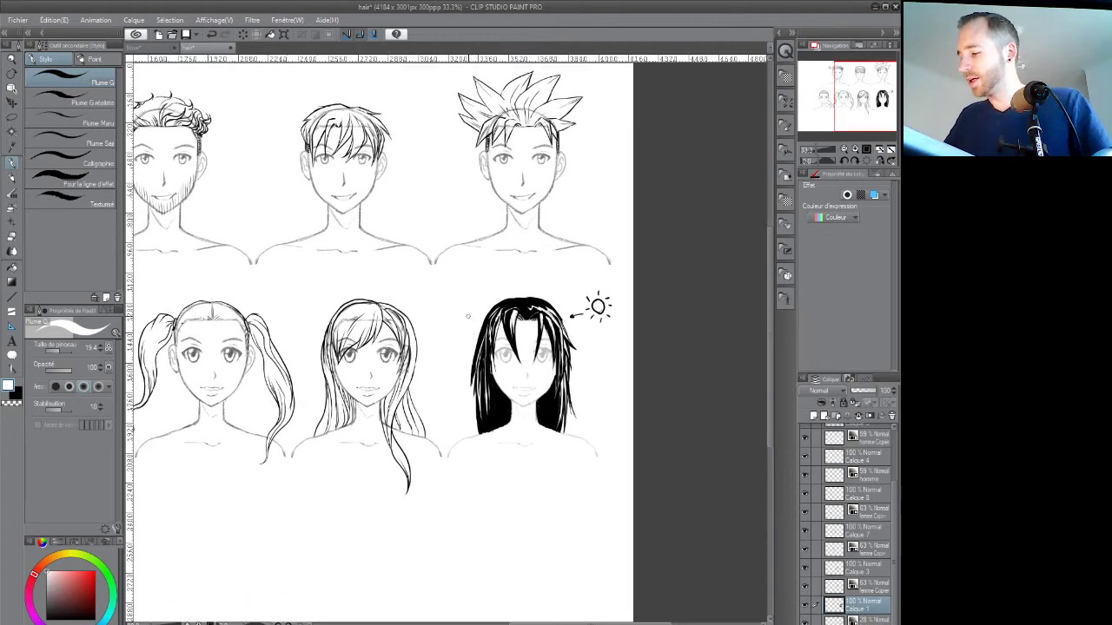
{"action": "left_click", "coordinate": [99, 21]}
{"action": "mouse_move", "coordinate": [173, 29]}
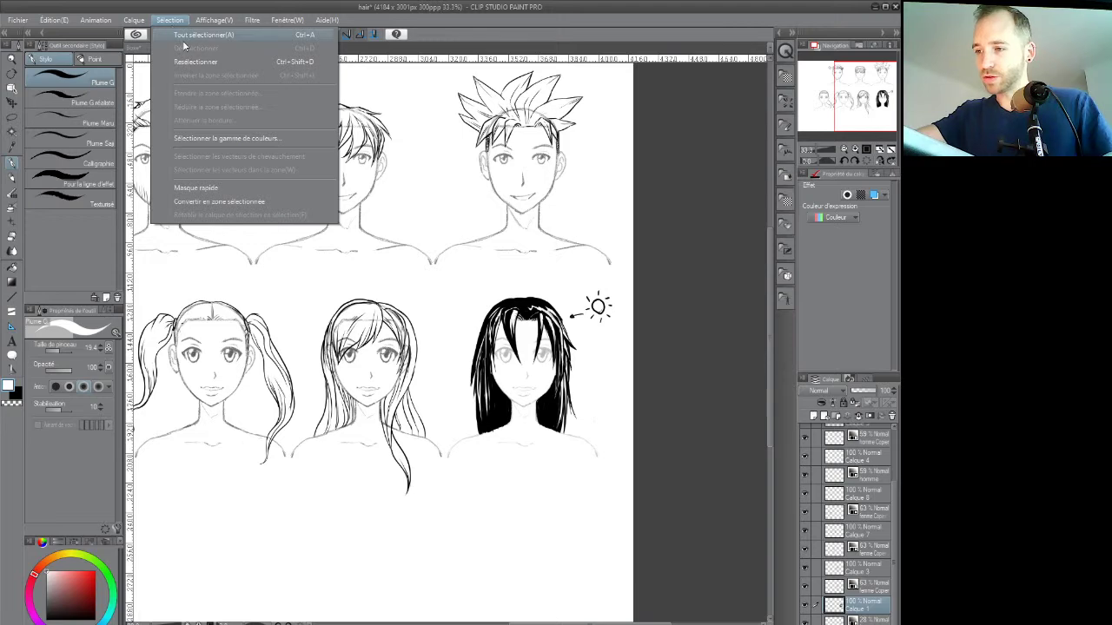
{"action": "mouse_move", "coordinate": [116, 27]}
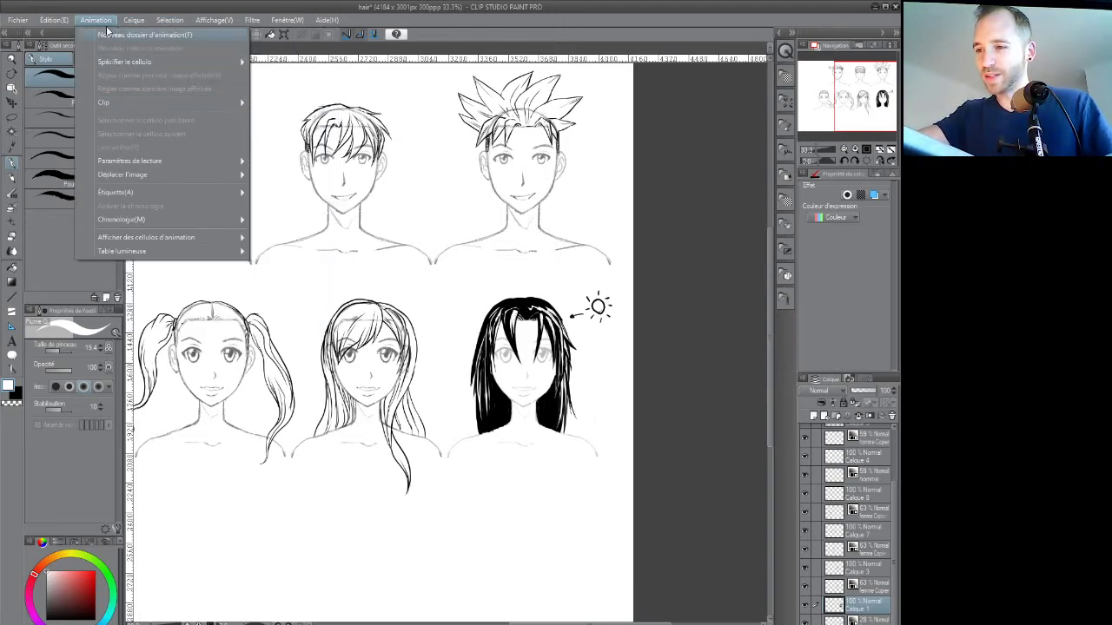
{"action": "mouse_move", "coordinate": [57, 23]}
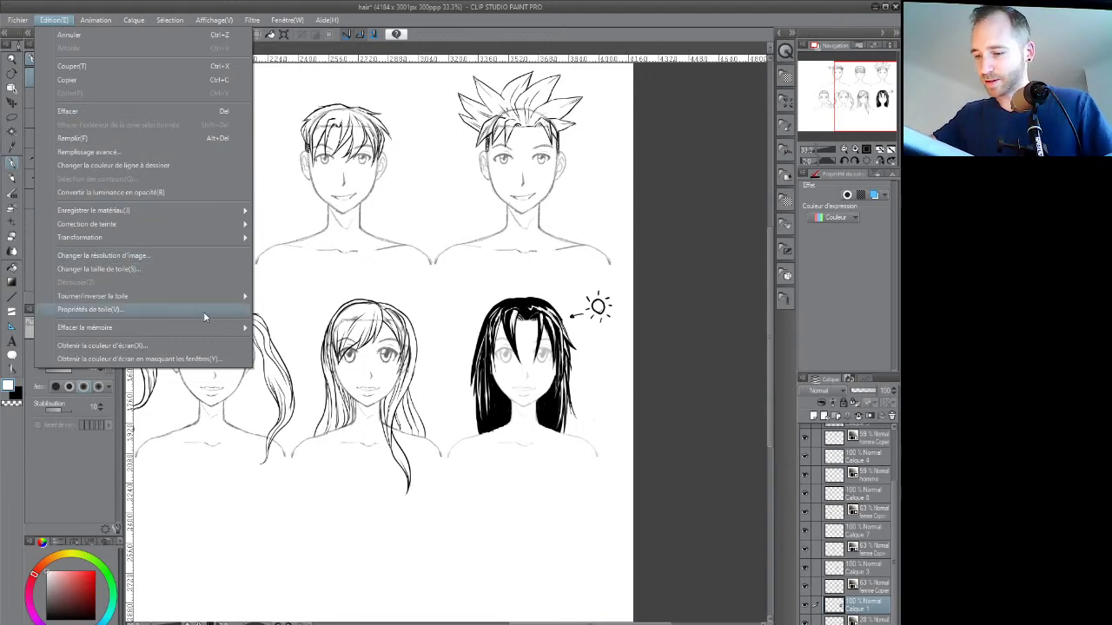
{"action": "mouse_move", "coordinate": [215, 298]}
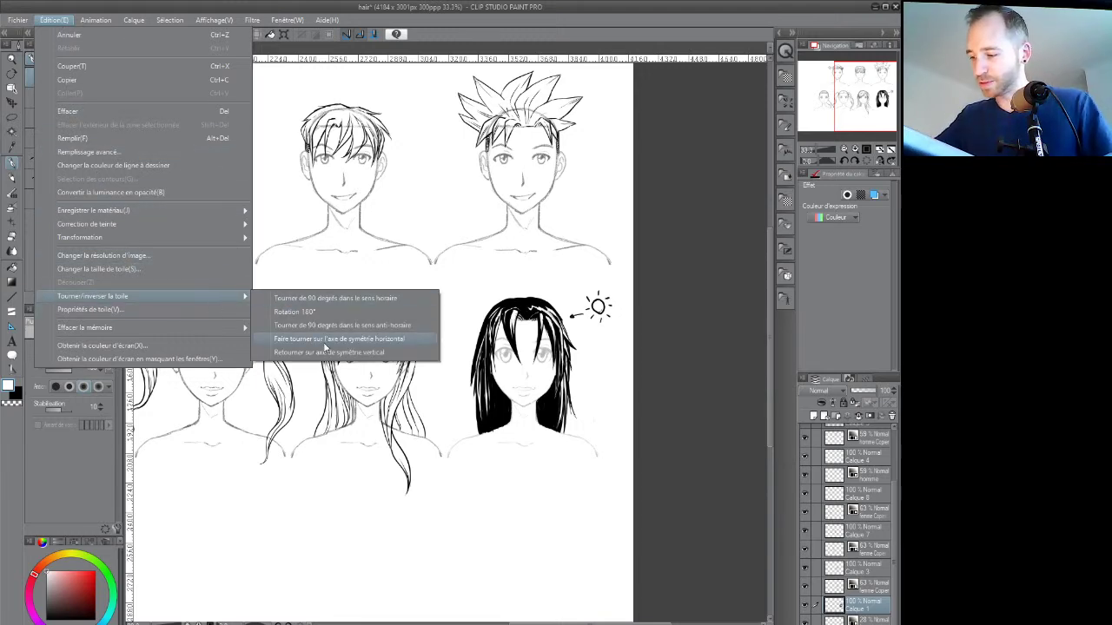
{"action": "left_click", "coordinate": [324, 340]}
Widen the outer left edge of the first woman's hair with black strands from temple to shoulder
{"action": "scroll", "coordinate": [567, 452], "scroll_direction": "up", "scroll_amount": 2}
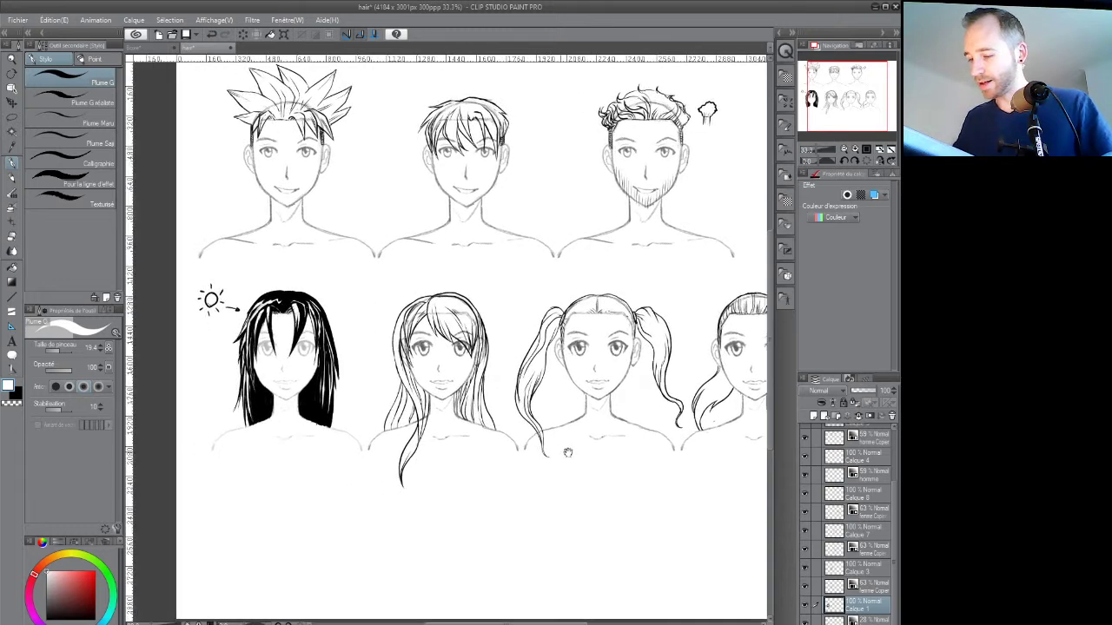
{"action": "scroll", "coordinate": [335, 434], "scroll_direction": "up", "scroll_amount": 1}
{"action": "left_click_drag", "start_coordinate": [340, 439], "coordinate": [387, 454]}
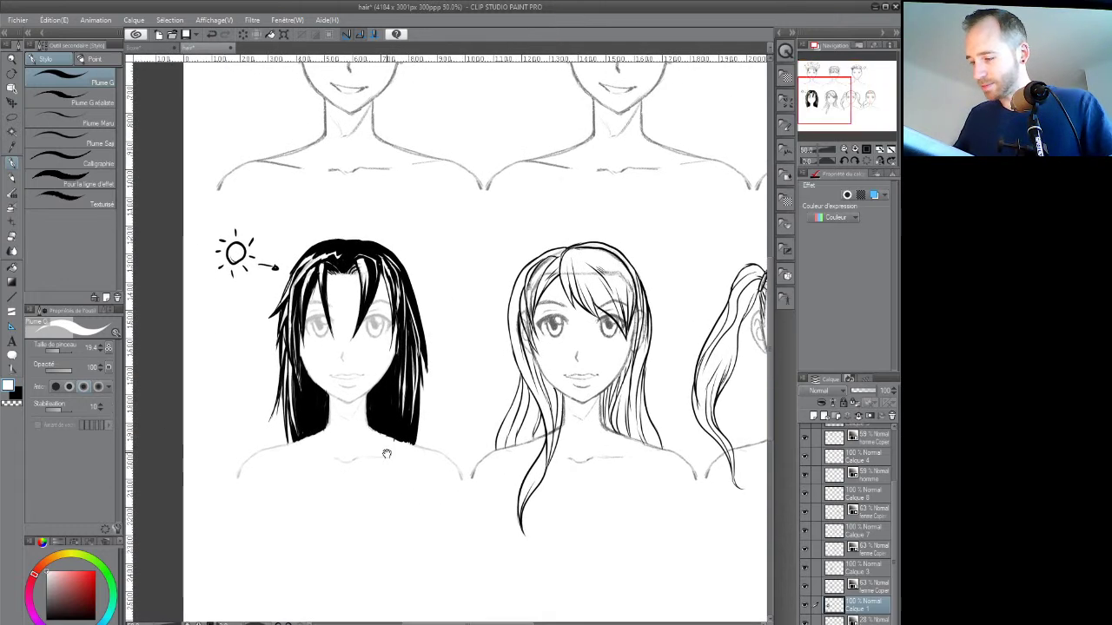
{"action": "key", "text": "p"}
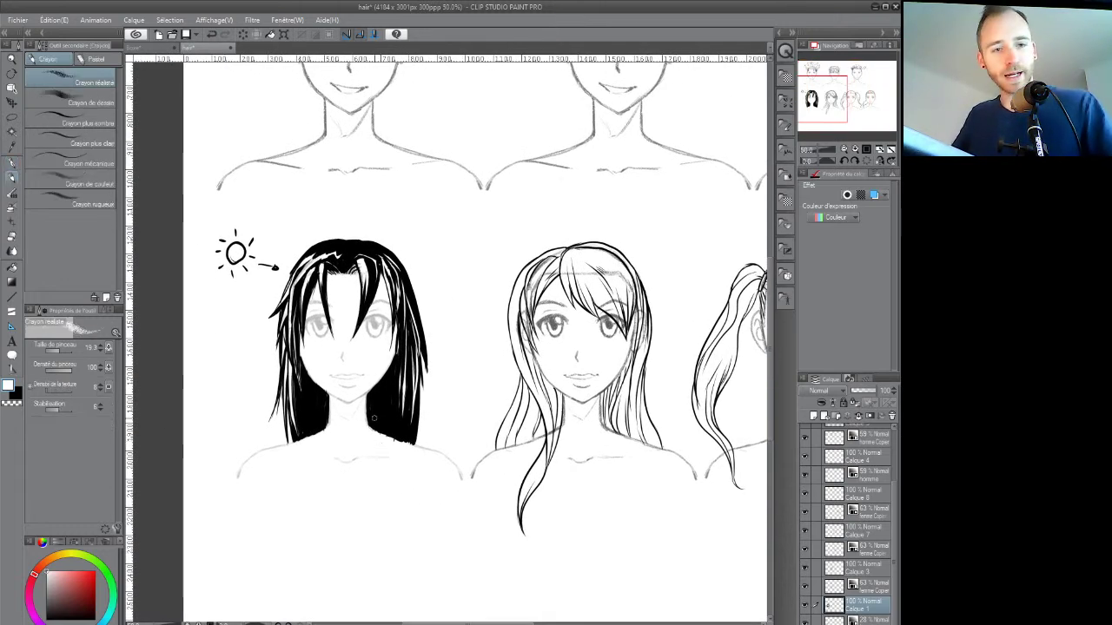
{"action": "key", "text": "p"}
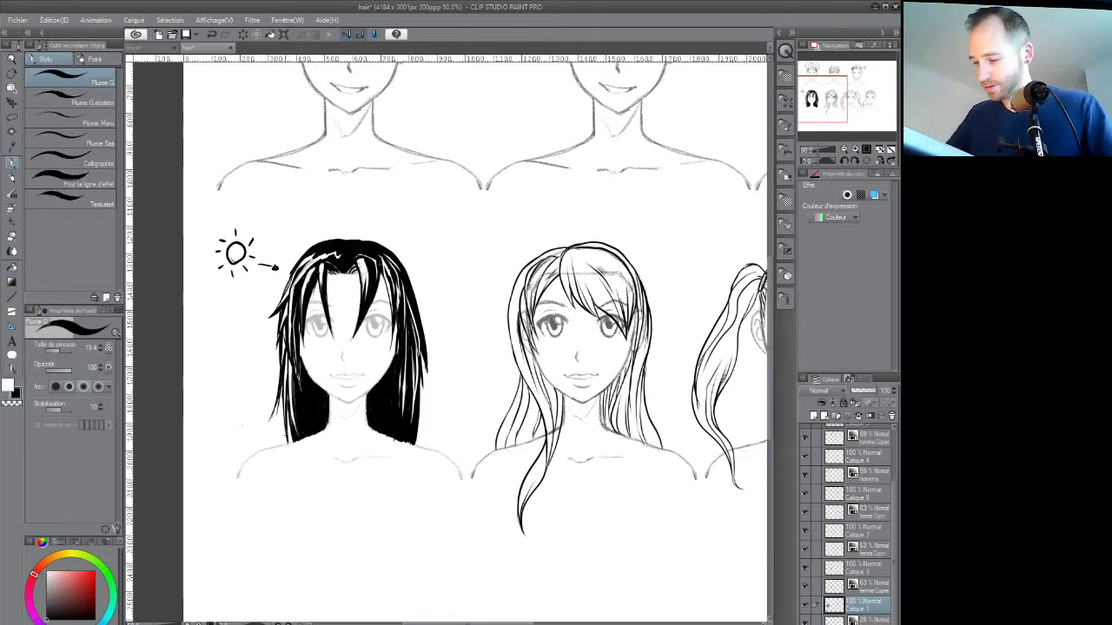
{"action": "mouse_move", "coordinate": [290, 417]}
{"action": "left_mouse_down"}
{"action": "mouse_move", "coordinate": [292, 446]}
{"action": "mouse_move", "coordinate": [279, 405]}
{"action": "mouse_move", "coordinate": [285, 443]}
{"action": "left_mouse_up"}
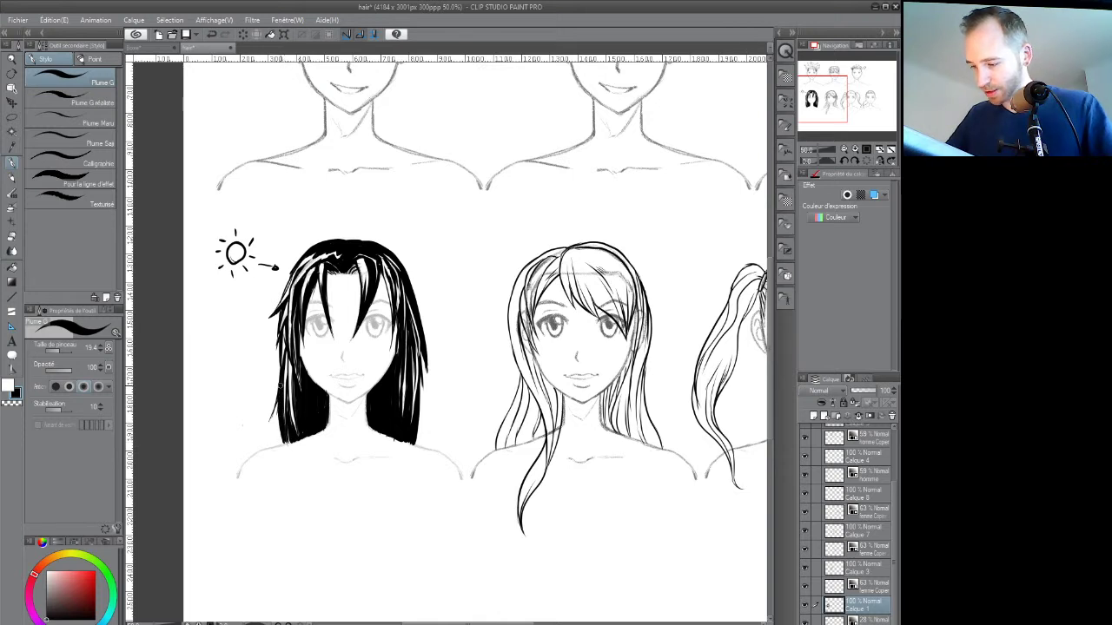
{"action": "mouse_move", "coordinate": [280, 347]}
{"action": "left_mouse_down"}
{"action": "mouse_move", "coordinate": [277, 393]}
{"action": "mouse_move", "coordinate": [278, 351]}
{"action": "mouse_move", "coordinate": [278, 379]}
{"action": "left_mouse_up"}
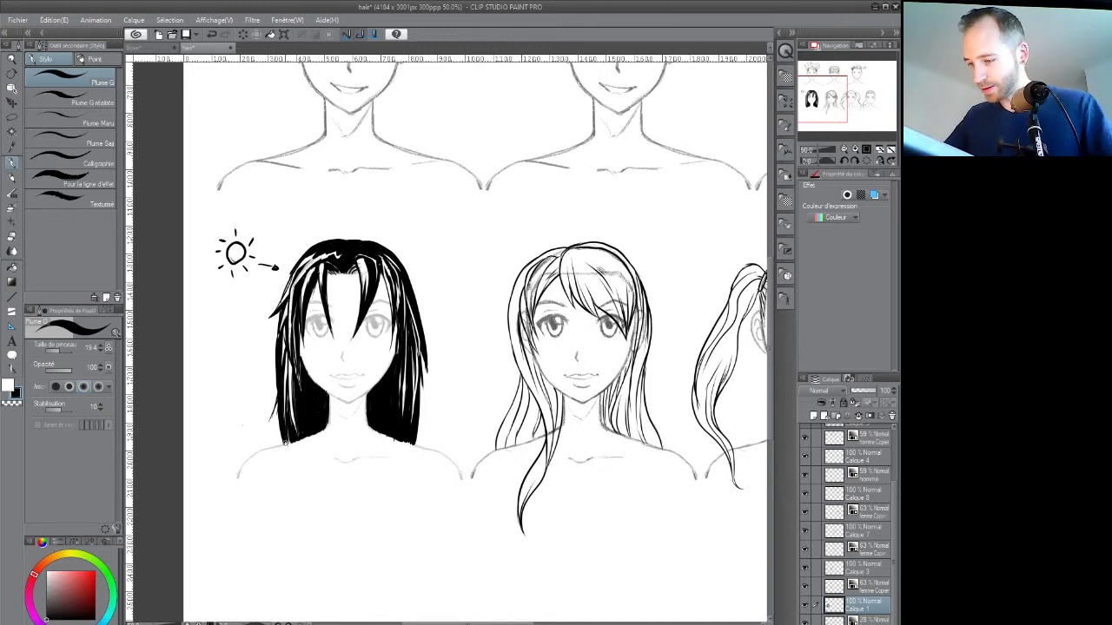
{"action": "left_click_drag", "start_coordinate": [276, 386], "coordinate": [290, 276]}
{"action": "left_click_drag", "start_coordinate": [499, 407], "coordinate": [442, 407]}
{"action": "scroll", "coordinate": [410, 399], "scroll_direction": "down", "scroll_amount": 1}
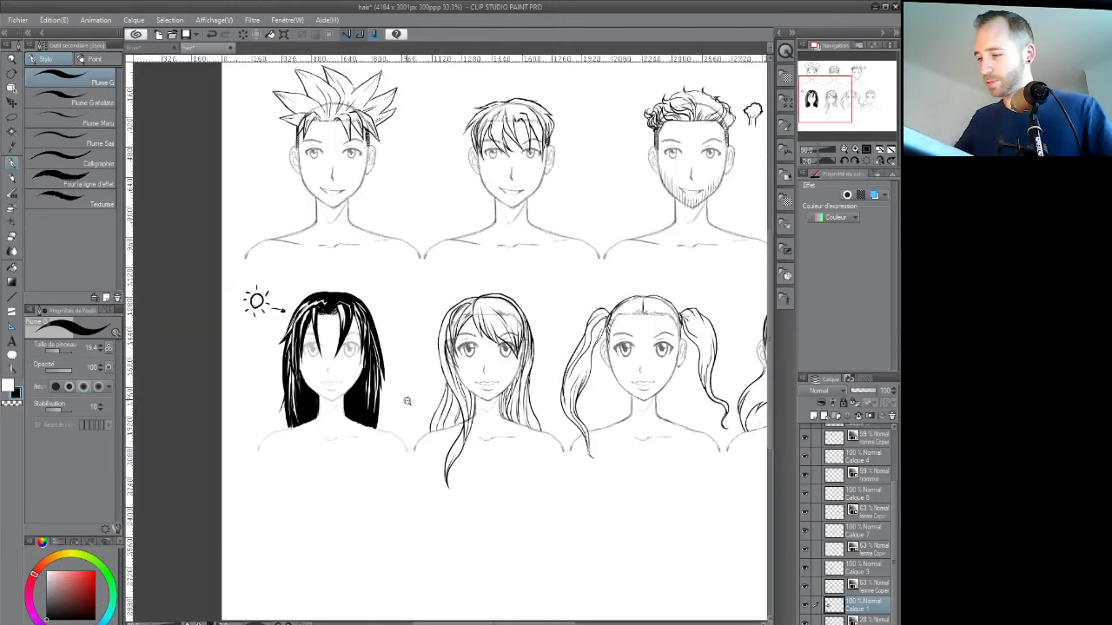
Set the opacity of the first woman's head template layer to 100%
{"action": "left_click", "coordinate": [869, 620]}
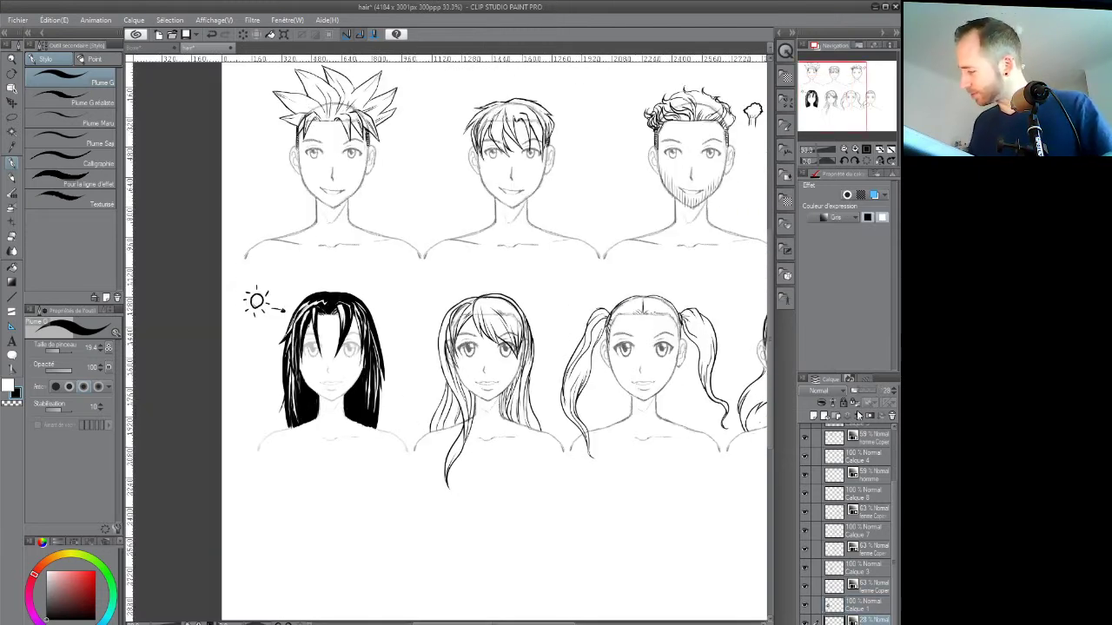
{"action": "left_click", "coordinate": [879, 393]}
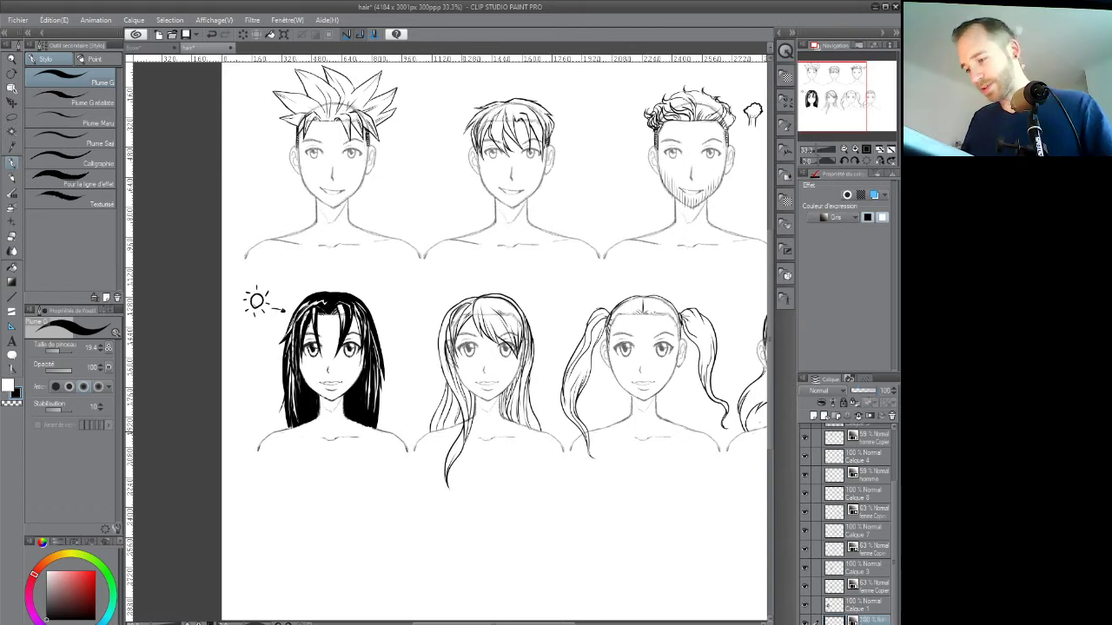
{"action": "left_click_drag", "start_coordinate": [462, 417], "coordinate": [407, 477]}
{"action": "left_click_drag", "start_coordinate": [501, 470], "coordinate": [443, 433]}
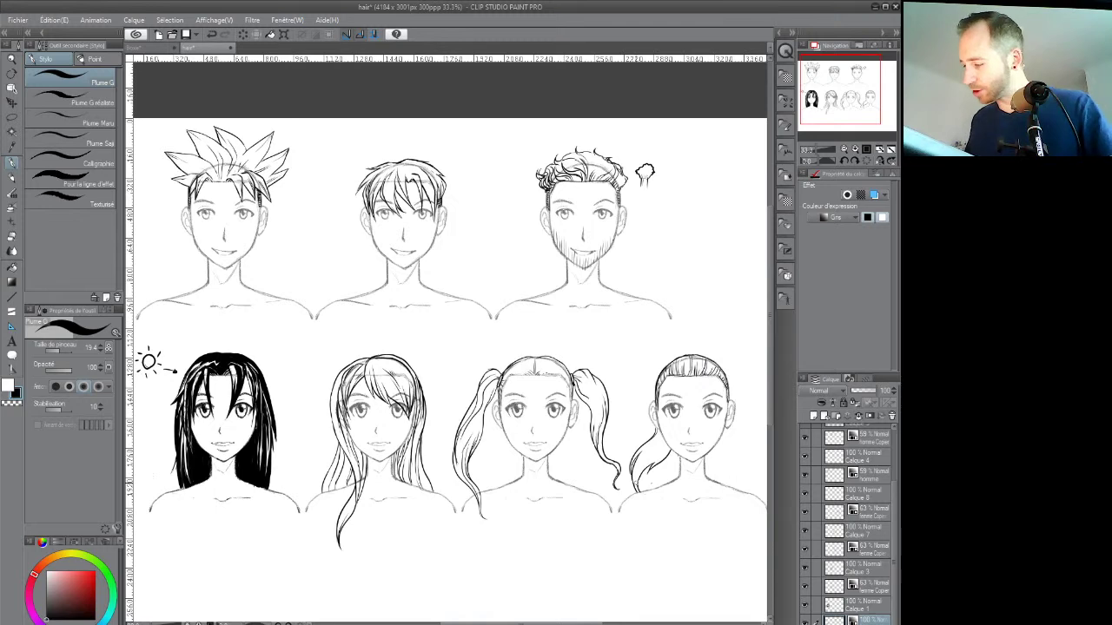
{"action": "left_click_drag", "start_coordinate": [457, 389], "coordinate": [439, 454]}
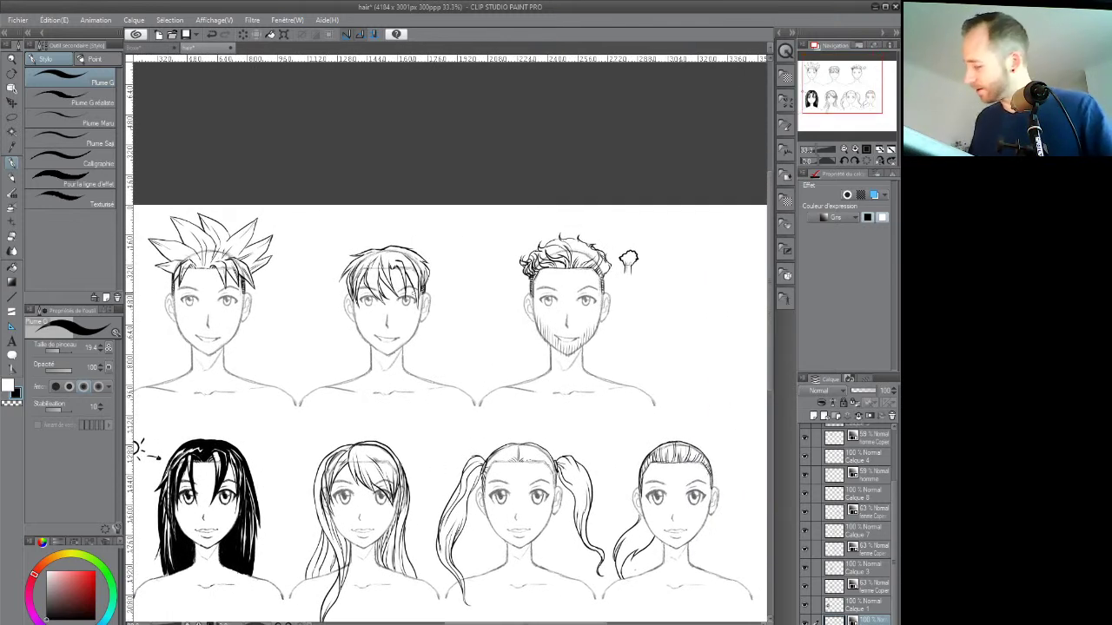
Toggle layer visibility to identify the bearded man's curly hair layer, and select layer Calque 6
{"action": "left_click_drag", "start_coordinate": [895, 530], "coordinate": [897, 479]}
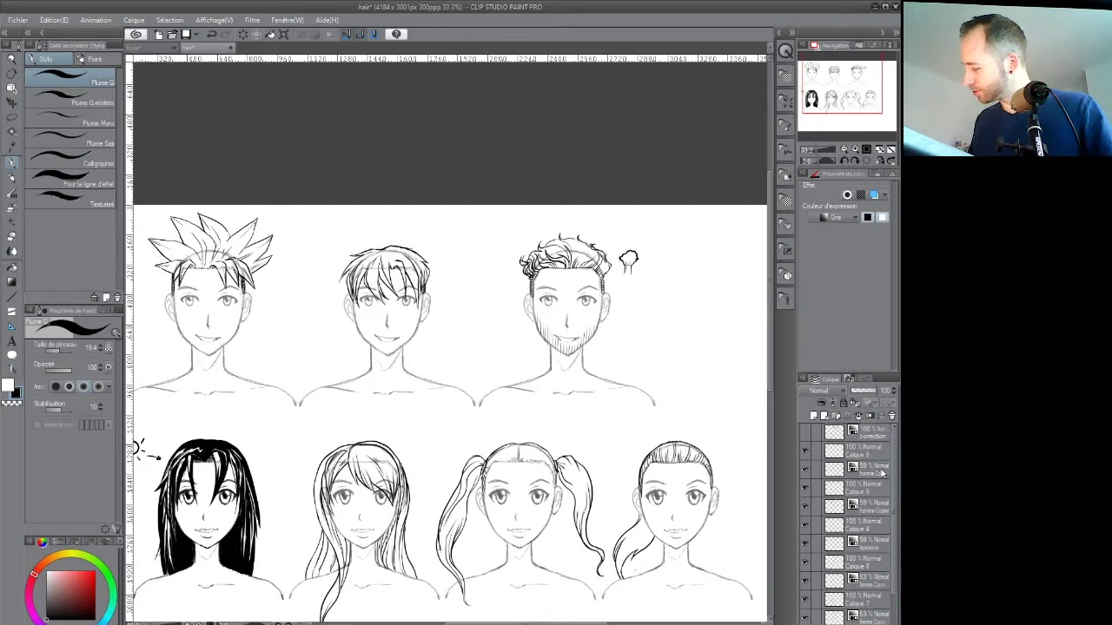
{"action": "left_click", "coordinate": [806, 506]}
{"action": "left_click", "coordinate": [805, 507]}
{"action": "left_click", "coordinate": [847, 491]}
{"action": "left_click", "coordinate": [805, 489]}
{"action": "left_click", "coordinate": [806, 490]}
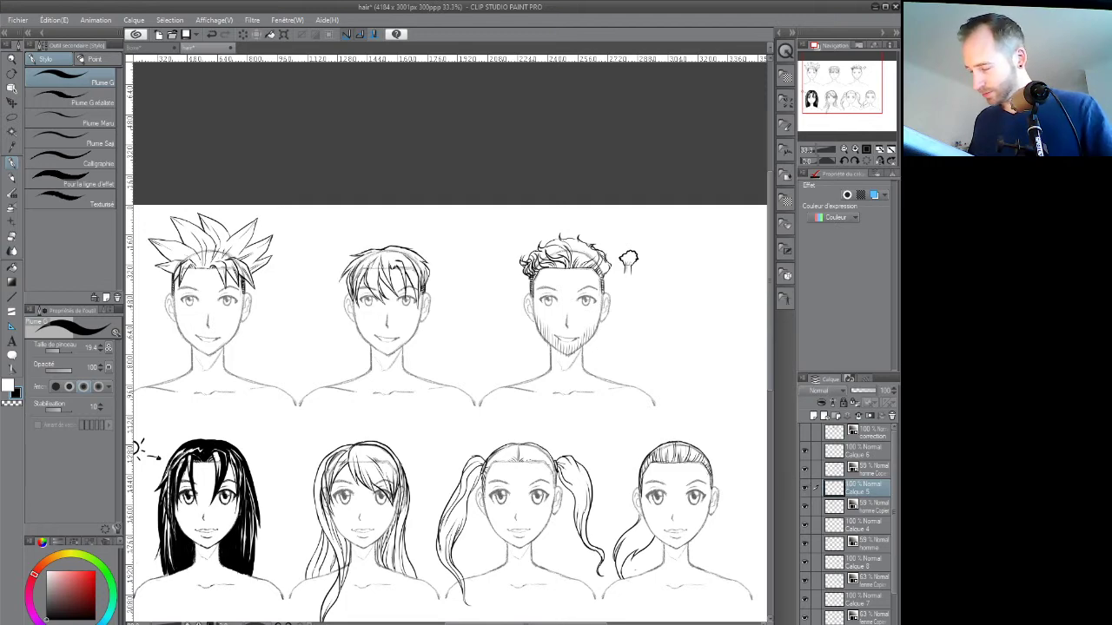
{"action": "left_click_drag", "start_coordinate": [646, 461], "coordinate": [556, 455]}
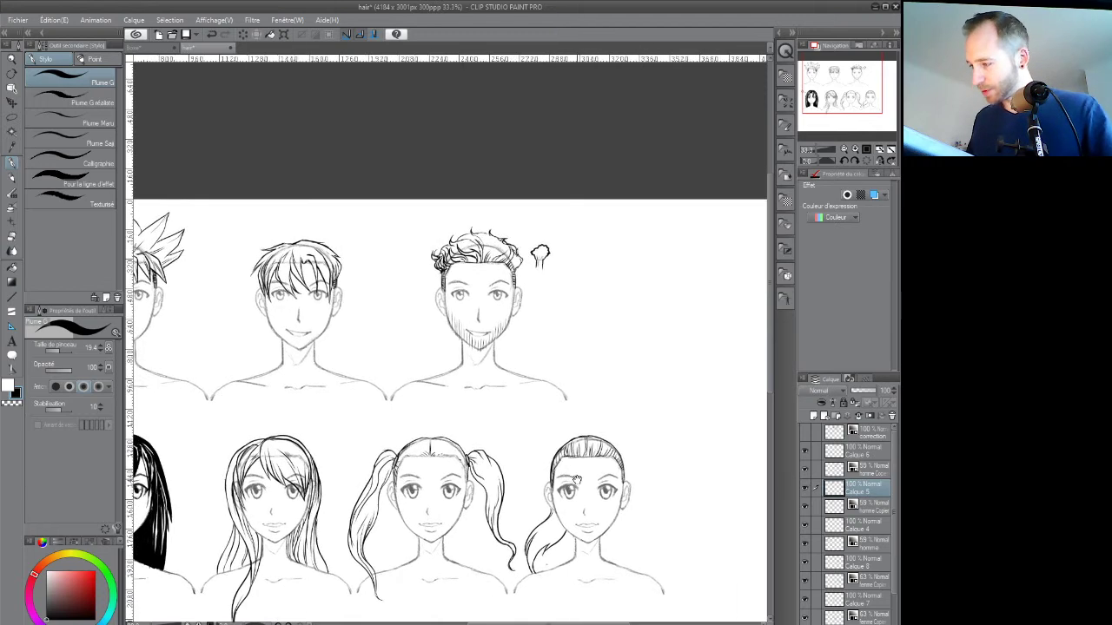
{"action": "left_click", "coordinate": [864, 451]}
{"action": "left_click", "coordinate": [805, 451]}
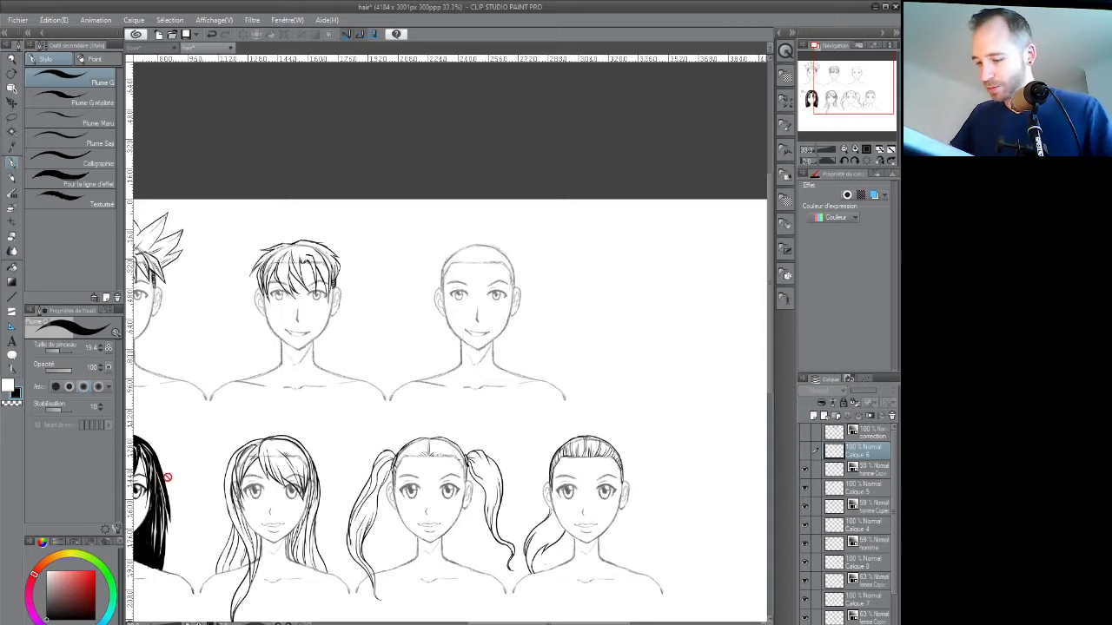
{"action": "left_click", "coordinate": [806, 451]}
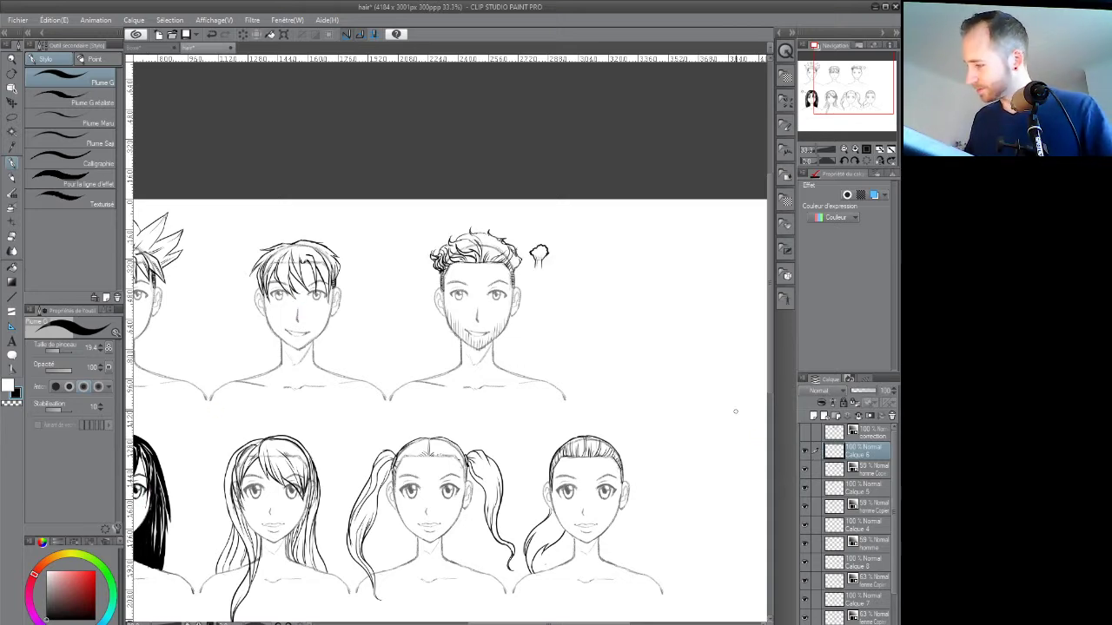
Set the bearded man's head template layer to 100% opacity and reselect layer Calque 6
{"action": "scroll", "coordinate": [509, 276], "scroll_direction": "up", "scroll_amount": 2}
{"action": "left_click_drag", "start_coordinate": [612, 383], "coordinate": [579, 384]}
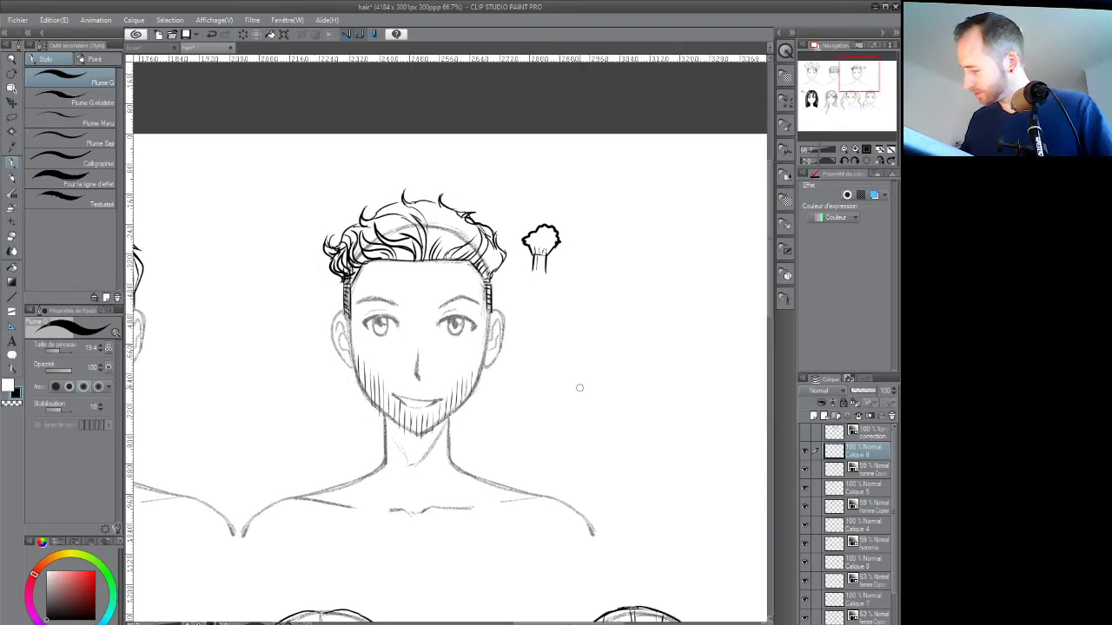
{"action": "left_click", "coordinate": [863, 470]}
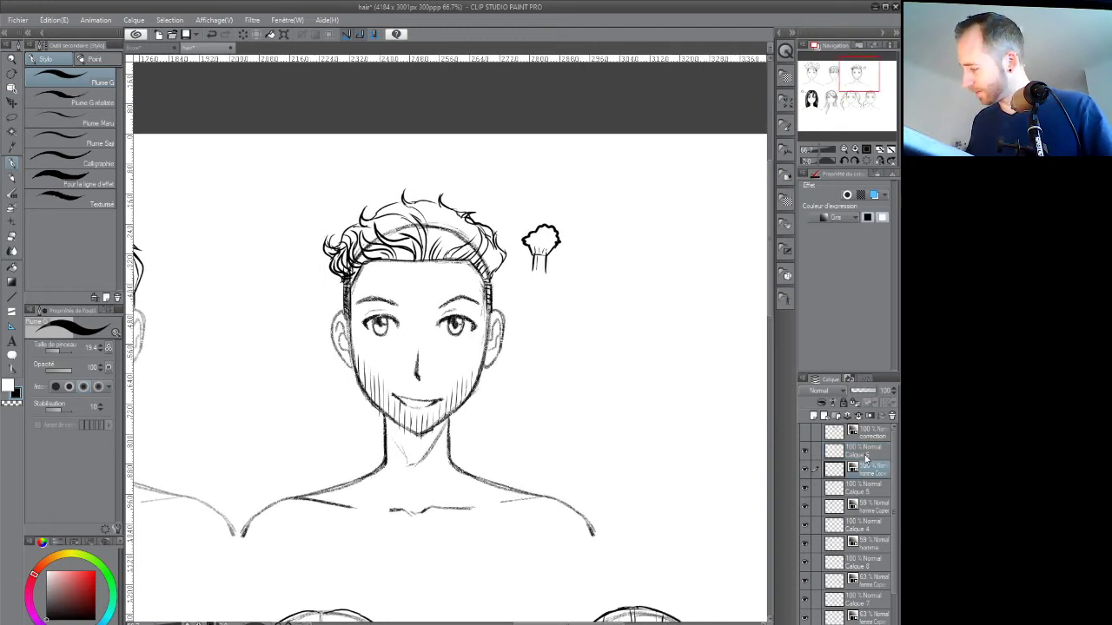
{"action": "left_click", "coordinate": [865, 453]}
Fill the curls on the left side of the bearded man's hair with solid black using the Plume G pen
{"action": "left_click_drag", "start_coordinate": [559, 336], "coordinate": [532, 376]}
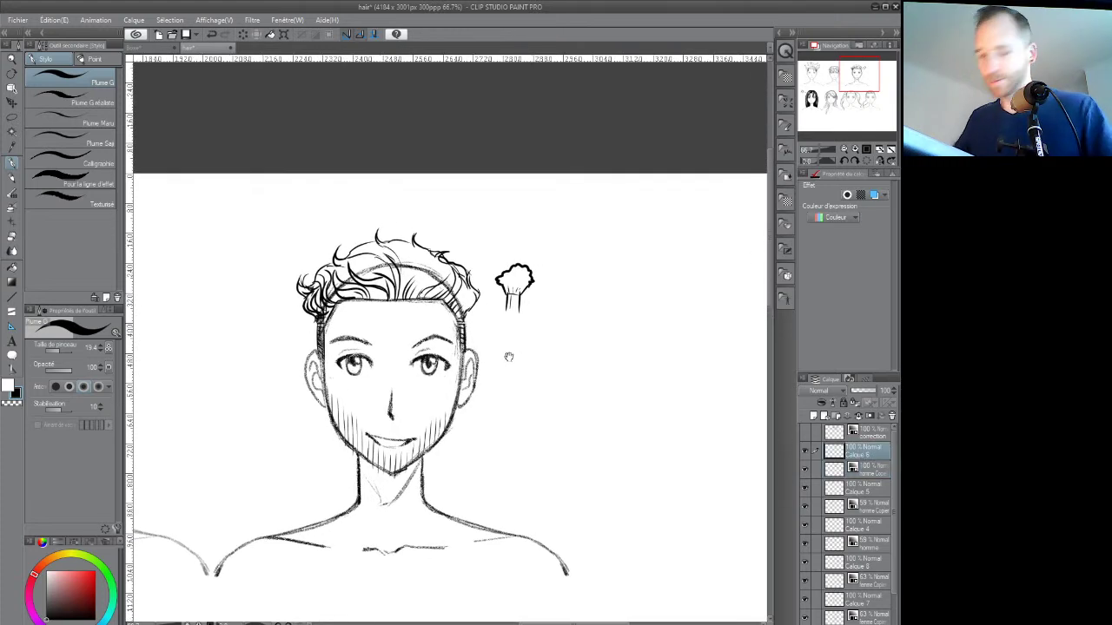
{"action": "key", "text": "p"}
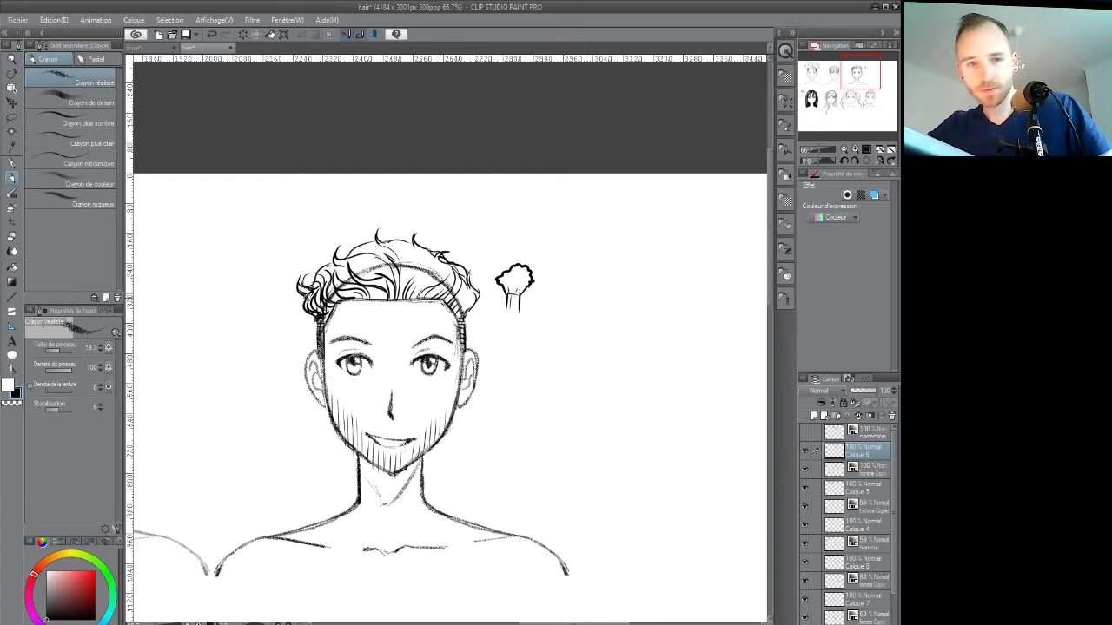
{"action": "key", "text": "p"}
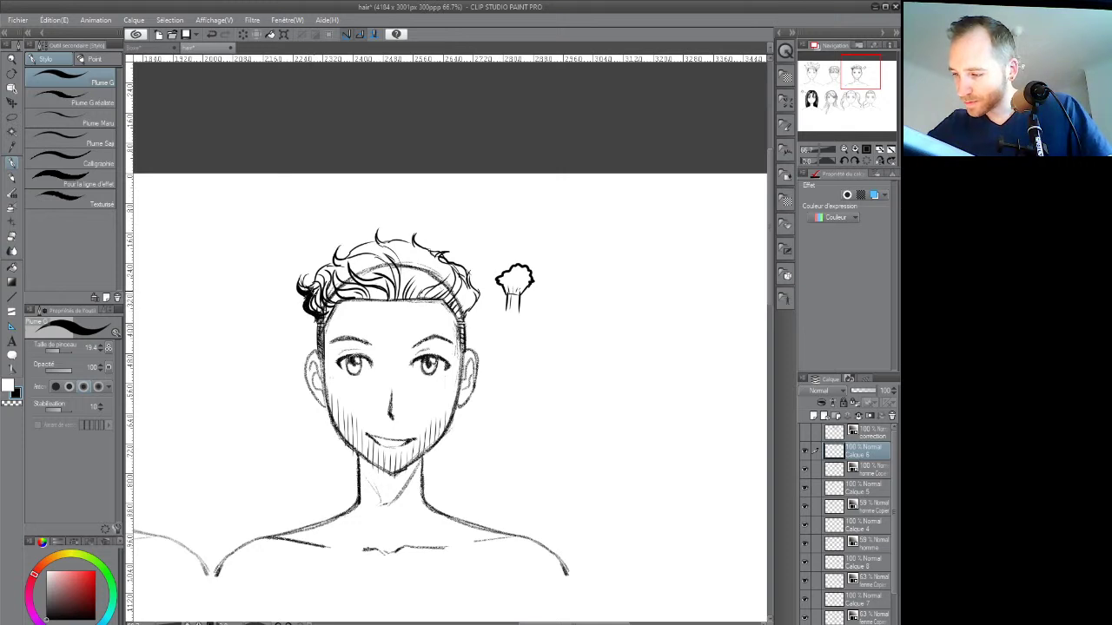
{"action": "left_click_drag", "start_coordinate": [315, 307], "coordinate": [330, 316]}
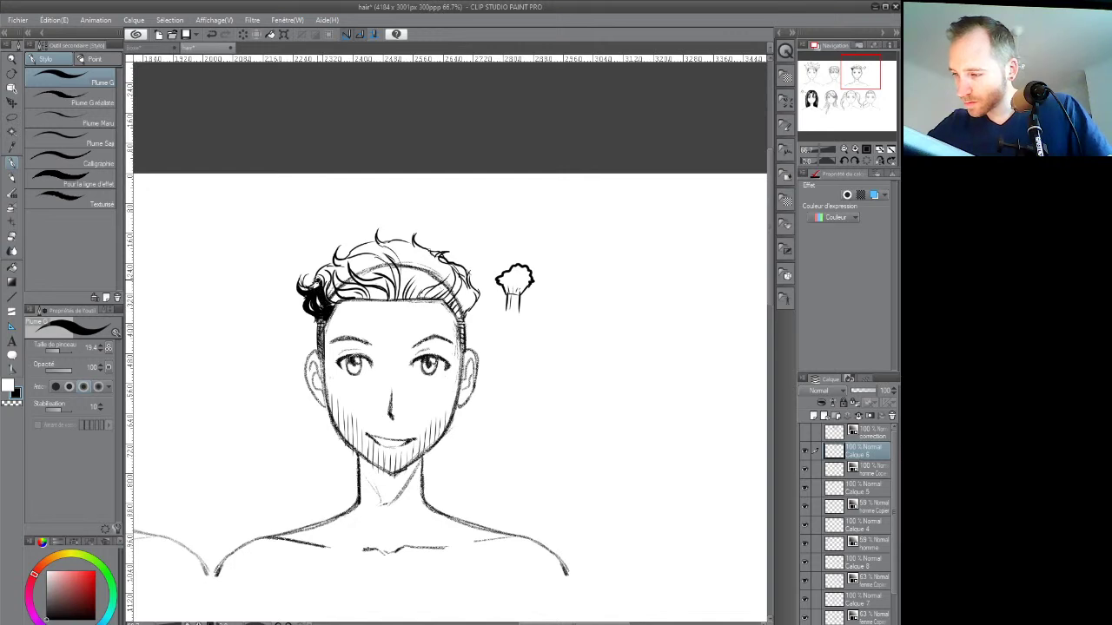
{"action": "left_click_drag", "start_coordinate": [323, 276], "coordinate": [329, 269]}
{"action": "mouse_move", "coordinate": [326, 309]}
{"action": "left_mouse_down"}
{"action": "mouse_move", "coordinate": [351, 289]}
{"action": "mouse_move", "coordinate": [332, 271]}
{"action": "left_mouse_up"}
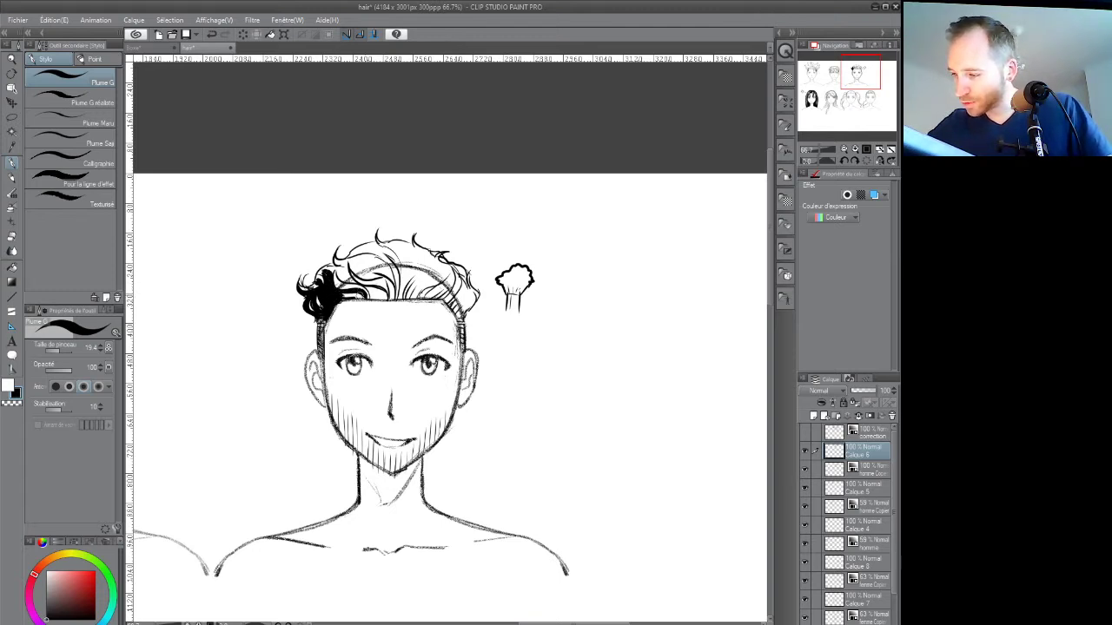
{"action": "mouse_move", "coordinate": [363, 302]}
{"action": "left_mouse_down"}
{"action": "mouse_move", "coordinate": [368, 283]}
{"action": "mouse_move", "coordinate": [344, 265]}
{"action": "mouse_move", "coordinate": [349, 286]}
{"action": "left_mouse_up"}
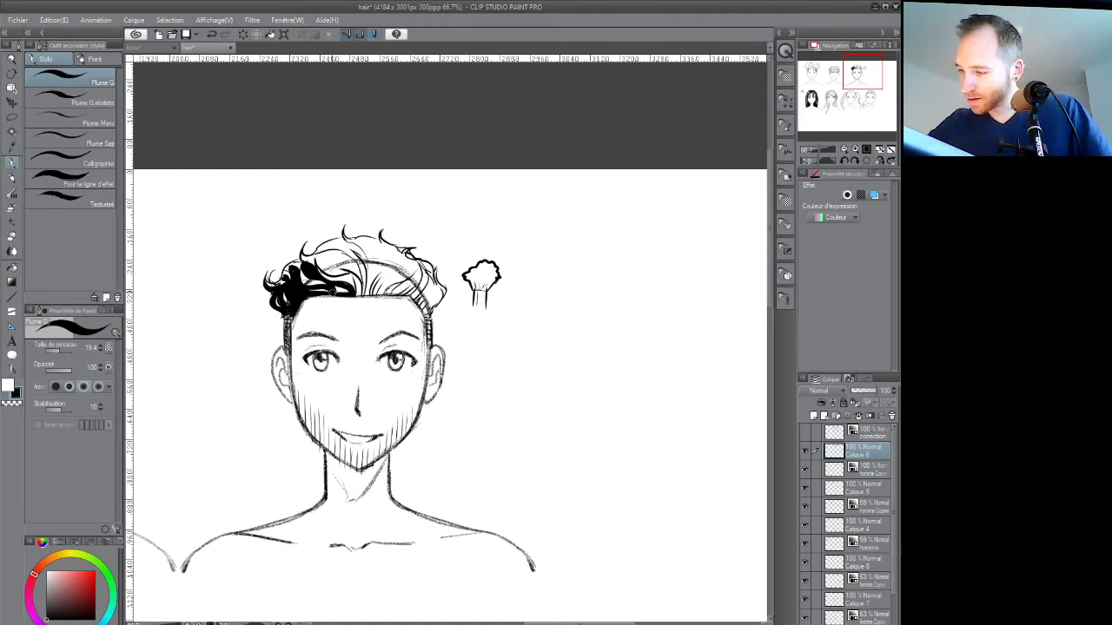
Blacken the middle and right-hand curls of the bearded man's hair, leaving thin white highlights between the strands
{"action": "scroll", "coordinate": [363, 261], "scroll_direction": "down", "scroll_amount": 1}
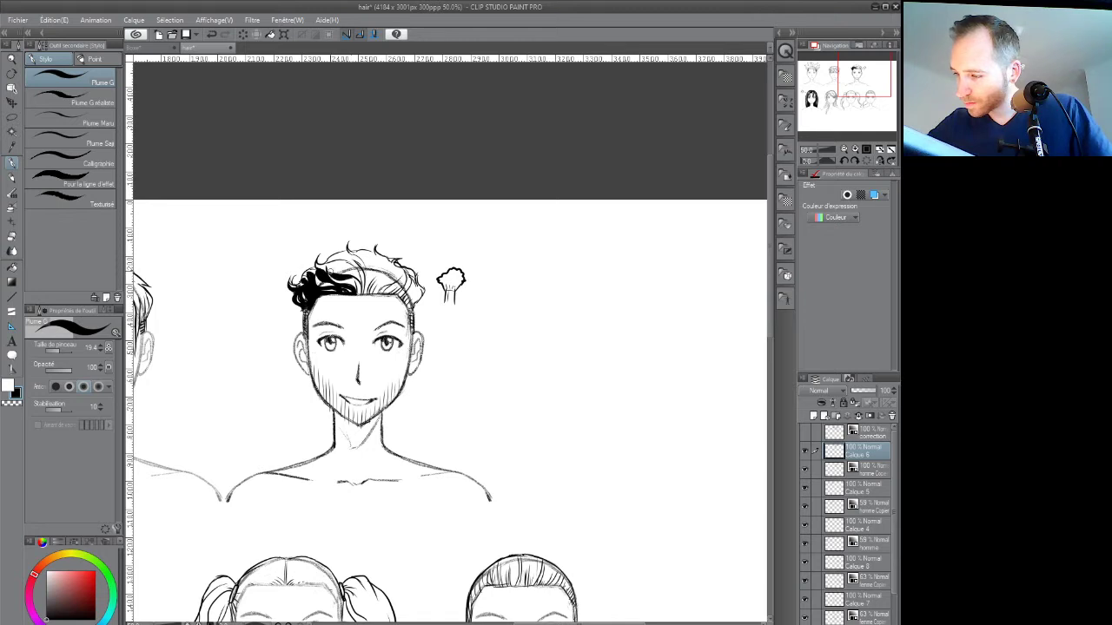
{"action": "mouse_move", "coordinate": [321, 271]}
{"action": "left_mouse_down"}
{"action": "mouse_move", "coordinate": [349, 274]}
{"action": "mouse_move", "coordinate": [346, 265]}
{"action": "mouse_move", "coordinate": [325, 263]}
{"action": "mouse_move", "coordinate": [360, 278]}
{"action": "mouse_move", "coordinate": [346, 245]}
{"action": "mouse_move", "coordinate": [364, 293]}
{"action": "mouse_move", "coordinate": [363, 280]}
{"action": "left_mouse_up"}
{"action": "left_click_drag", "start_coordinate": [370, 289], "coordinate": [363, 278]}
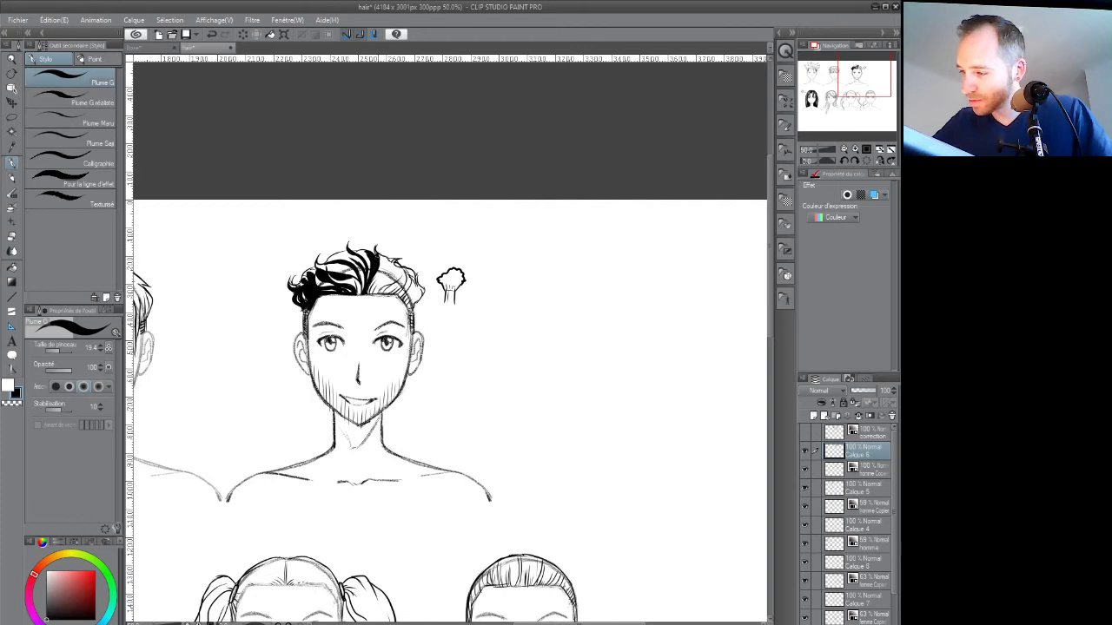
{"action": "left_click_drag", "start_coordinate": [379, 297], "coordinate": [370, 279]}
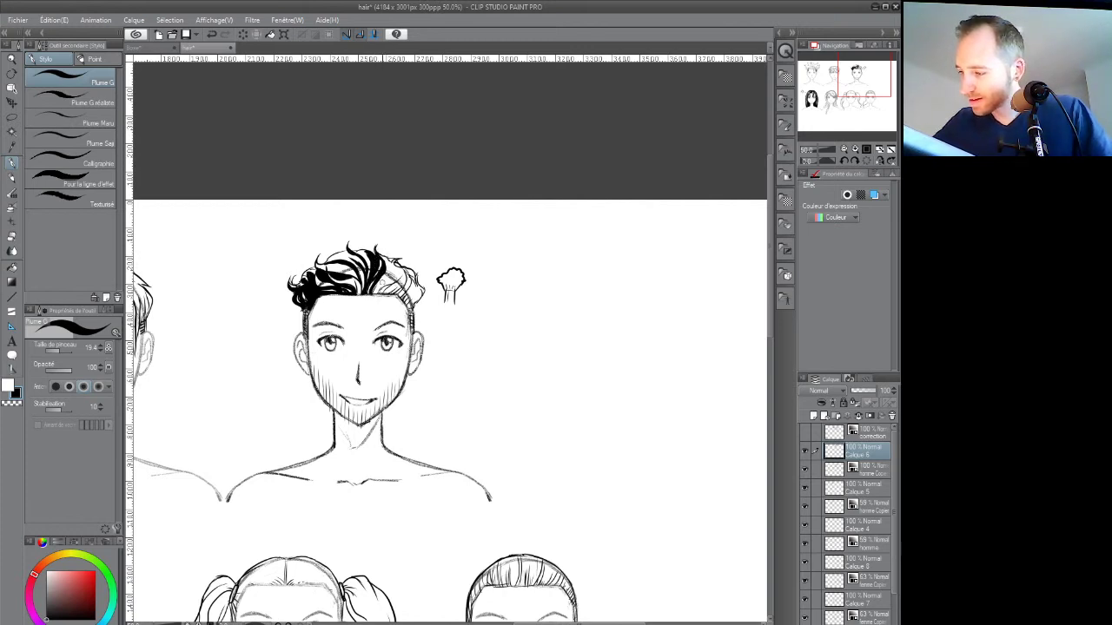
{"action": "mouse_move", "coordinate": [383, 296]}
{"action": "left_mouse_down"}
{"action": "mouse_move", "coordinate": [374, 281]}
{"action": "mouse_move", "coordinate": [396, 279]}
{"action": "mouse_move", "coordinate": [401, 265]}
{"action": "mouse_move", "coordinate": [377, 253]}
{"action": "mouse_move", "coordinate": [420, 294]}
{"action": "left_mouse_up"}
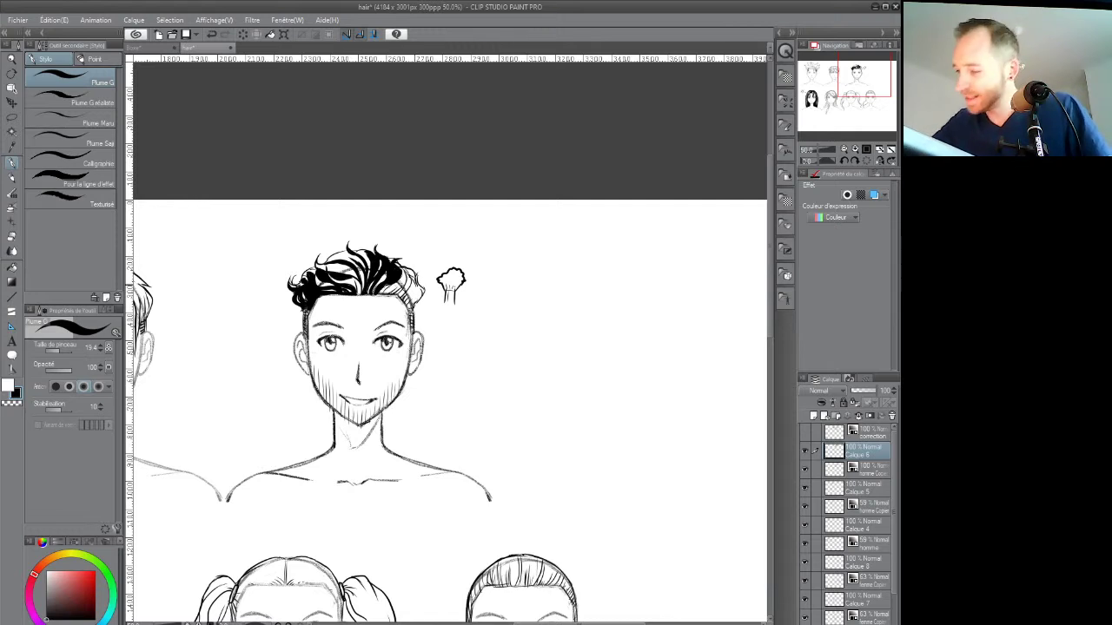
{"action": "left_click_drag", "start_coordinate": [378, 292], "coordinate": [398, 286]}
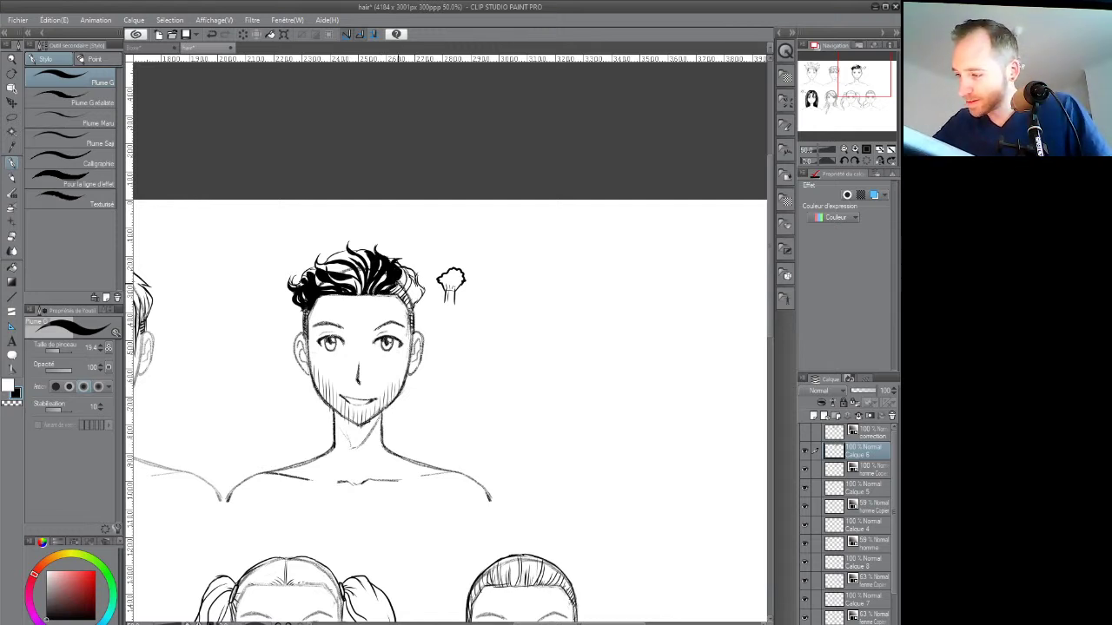
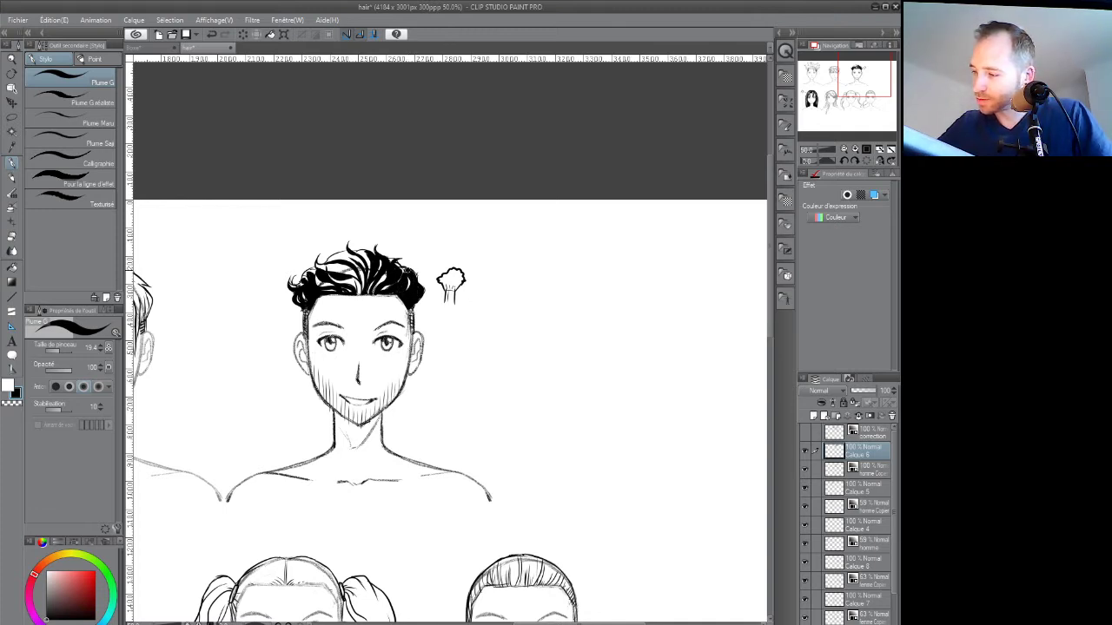
{"action": "scroll", "coordinate": [416, 325], "scroll_direction": "down", "scroll_amount": 2}
{"action": "mouse_move", "coordinate": [430, 384]}
{"action": "left_mouse_down"}
{"action": "mouse_move", "coordinate": [531, 317]}
{"action": "mouse_move", "coordinate": [519, 330]}
{"action": "left_mouse_up"}
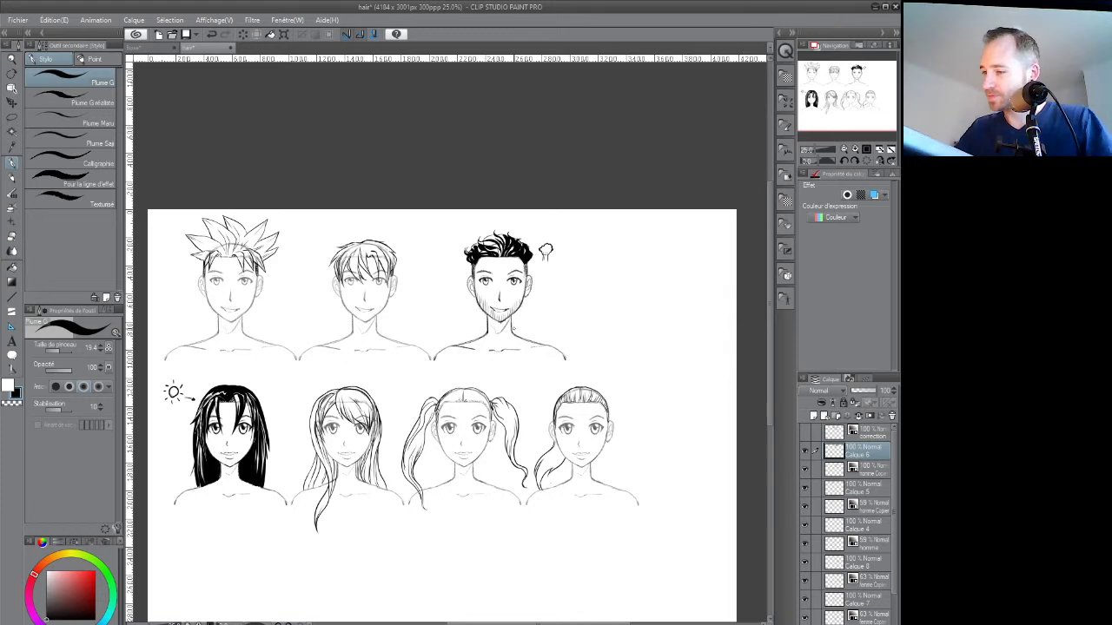
{"action": "left_click_drag", "start_coordinate": [505, 328], "coordinate": [527, 328]}
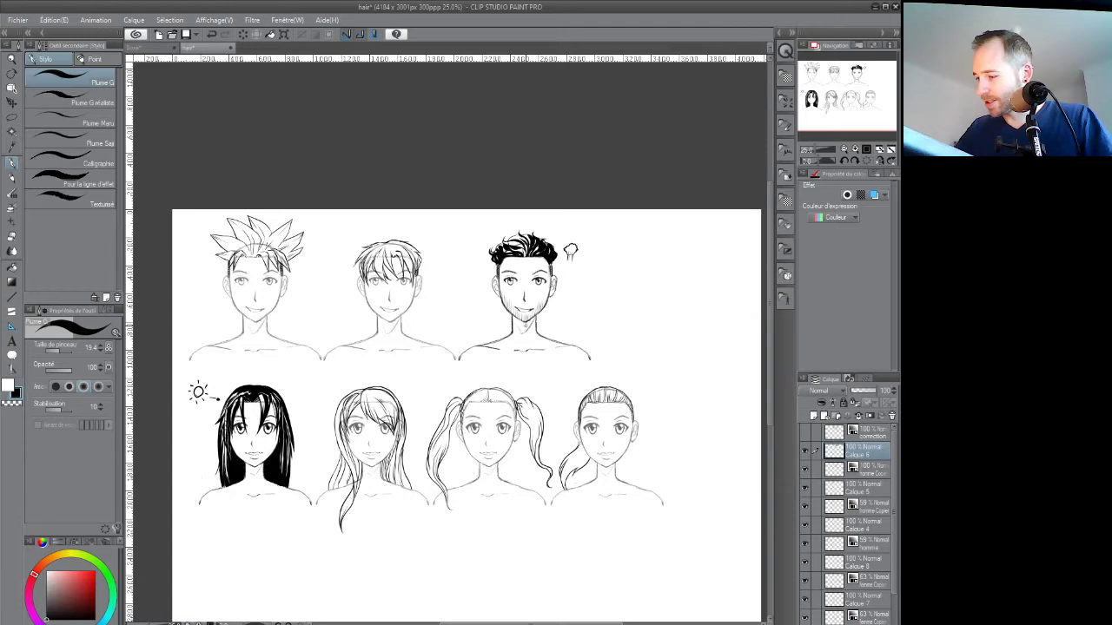
{"action": "left_click_drag", "start_coordinate": [513, 377], "coordinate": [458, 344]}
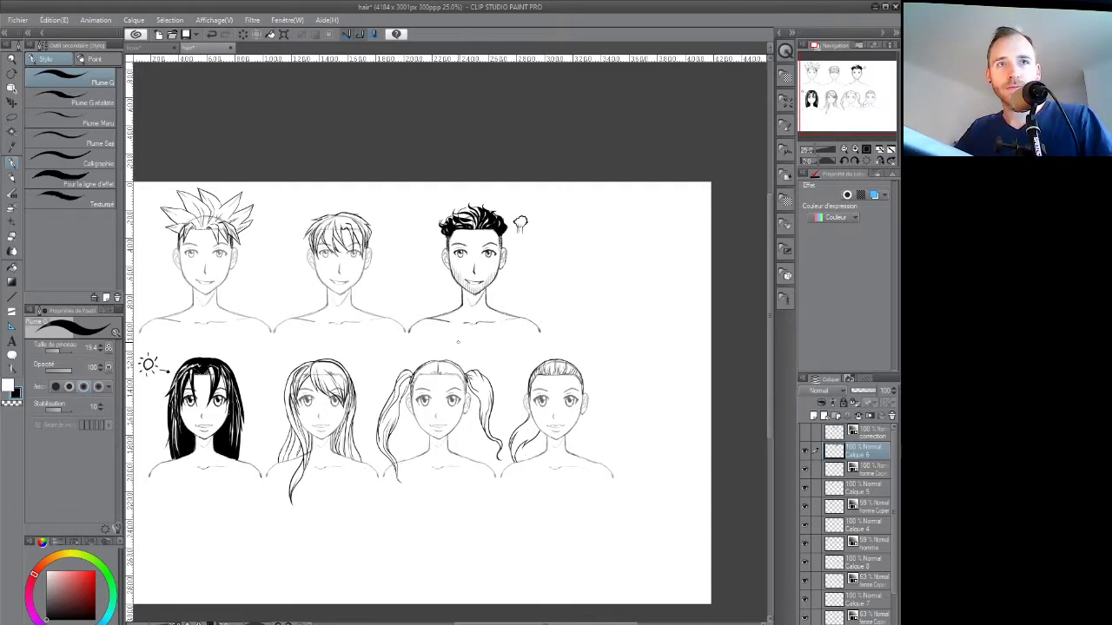
{"action": "left_click_drag", "start_coordinate": [470, 372], "coordinate": [477, 363]}
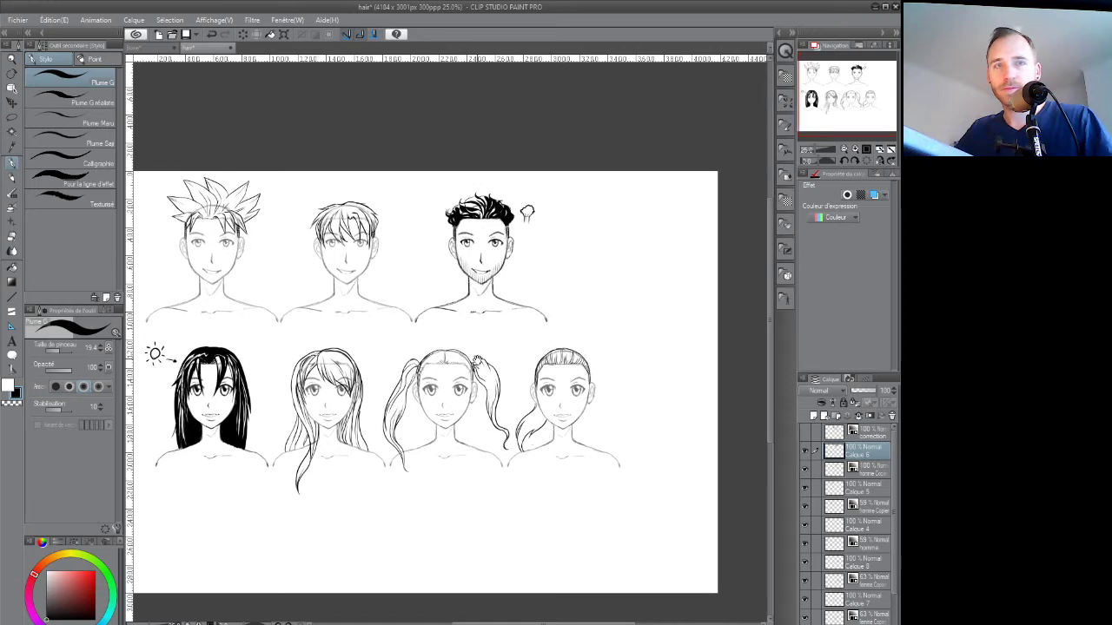
Toggle layer visibility to identify the pigtails hair layer, and select layer Calque 7
{"action": "scroll", "coordinate": [461, 421], "scroll_direction": "up", "scroll_amount": 3}
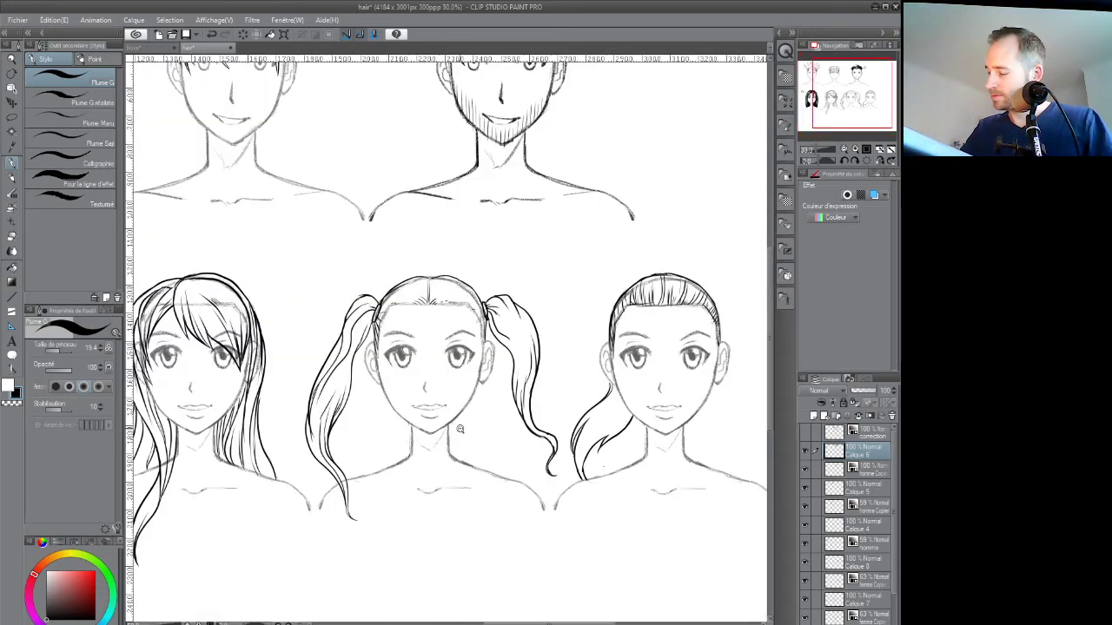
{"action": "left_click_drag", "start_coordinate": [892, 495], "coordinate": [893, 499]}
{"action": "scroll", "coordinate": [806, 473], "scroll_direction": "down", "scroll_amount": 3}
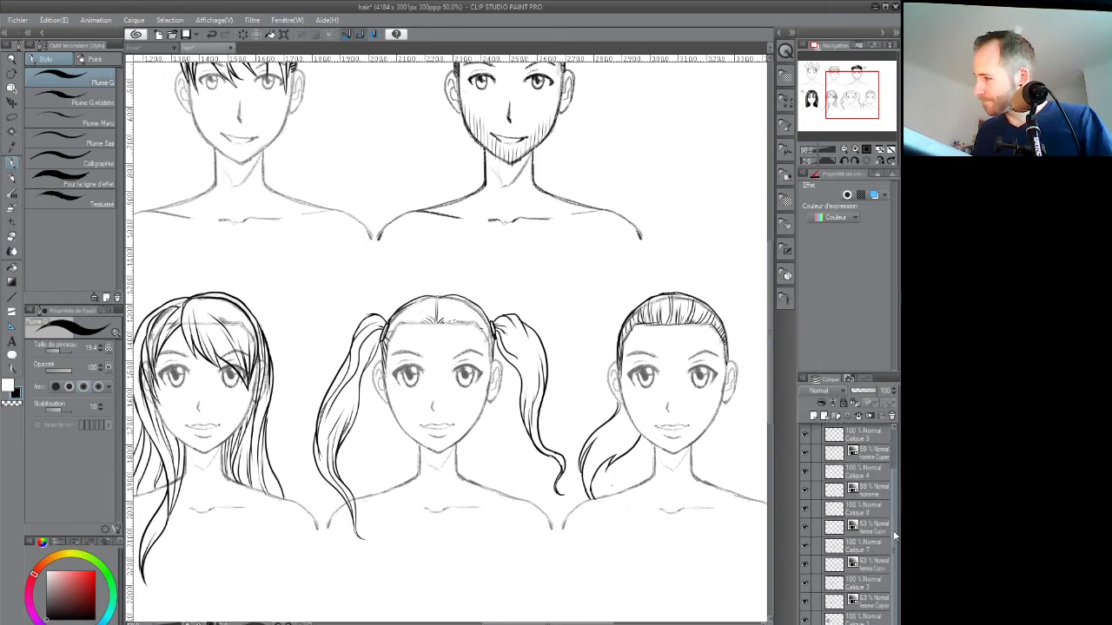
{"action": "left_click", "coordinate": [805, 499]}
{"action": "left_click", "coordinate": [805, 498]}
{"action": "left_click", "coordinate": [806, 535]}
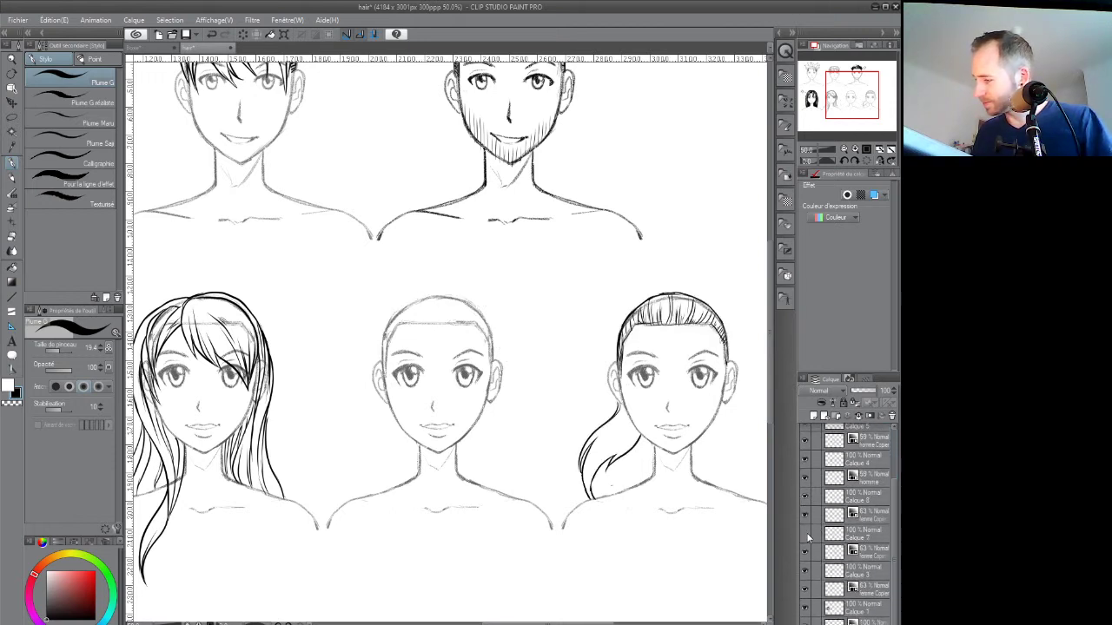
{"action": "left_click", "coordinate": [806, 532]}
{"action": "left_click", "coordinate": [809, 530]}
{"action": "left_click", "coordinate": [807, 530]}
{"action": "left_click", "coordinate": [807, 532]}
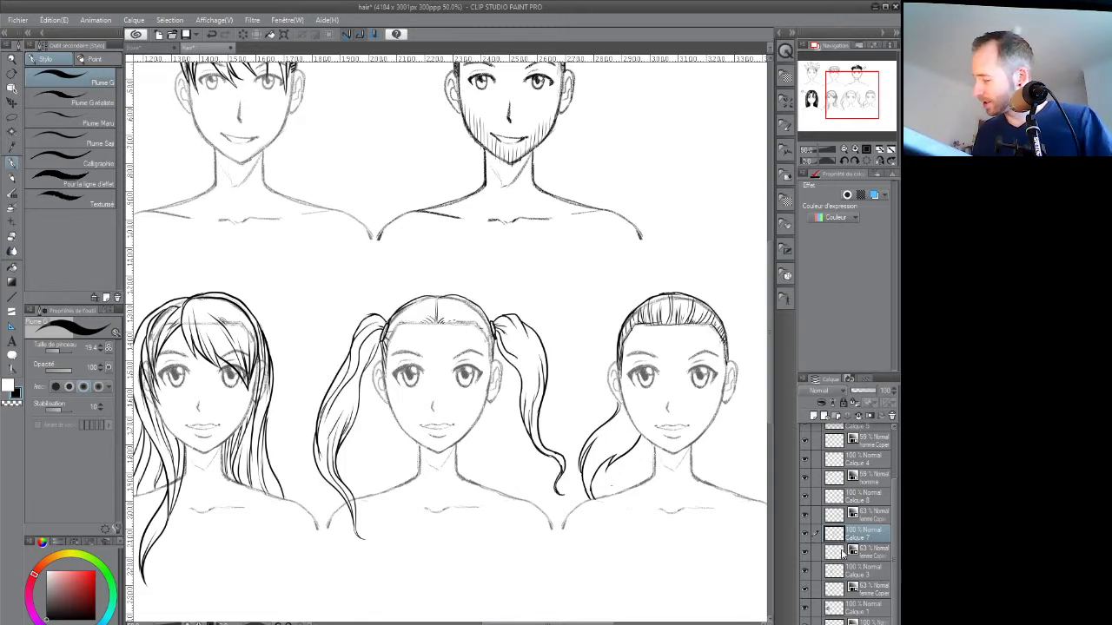
Look through the basic monochrome screentones in the material library and highlight the 70.0-line 5% circle tone
{"action": "left_click", "coordinate": [786, 122]}
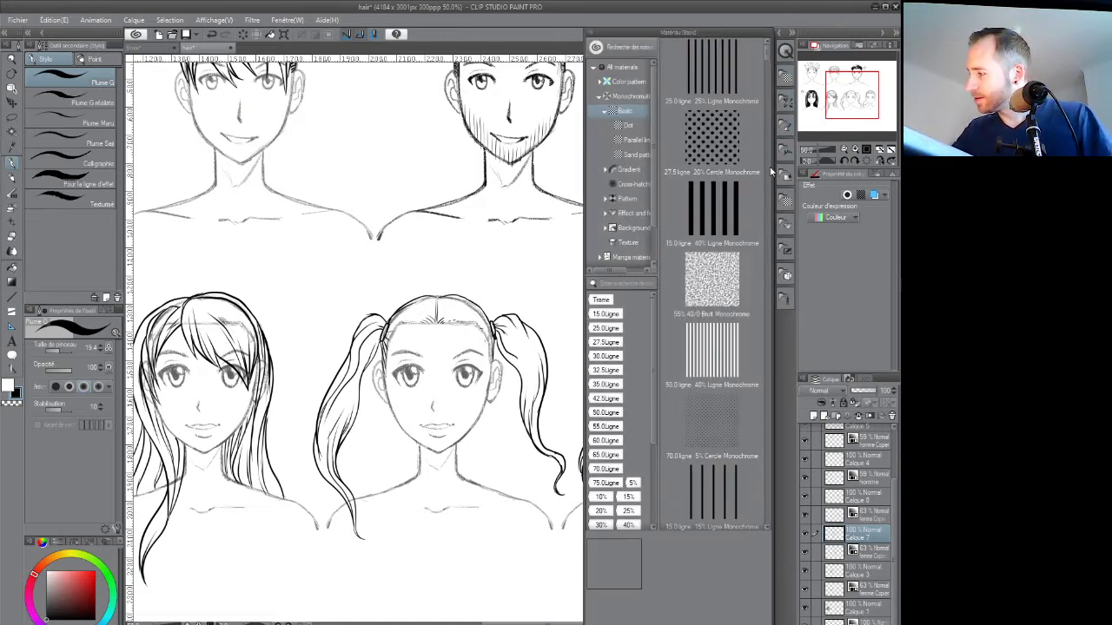
{"action": "left_click", "coordinate": [694, 424]}
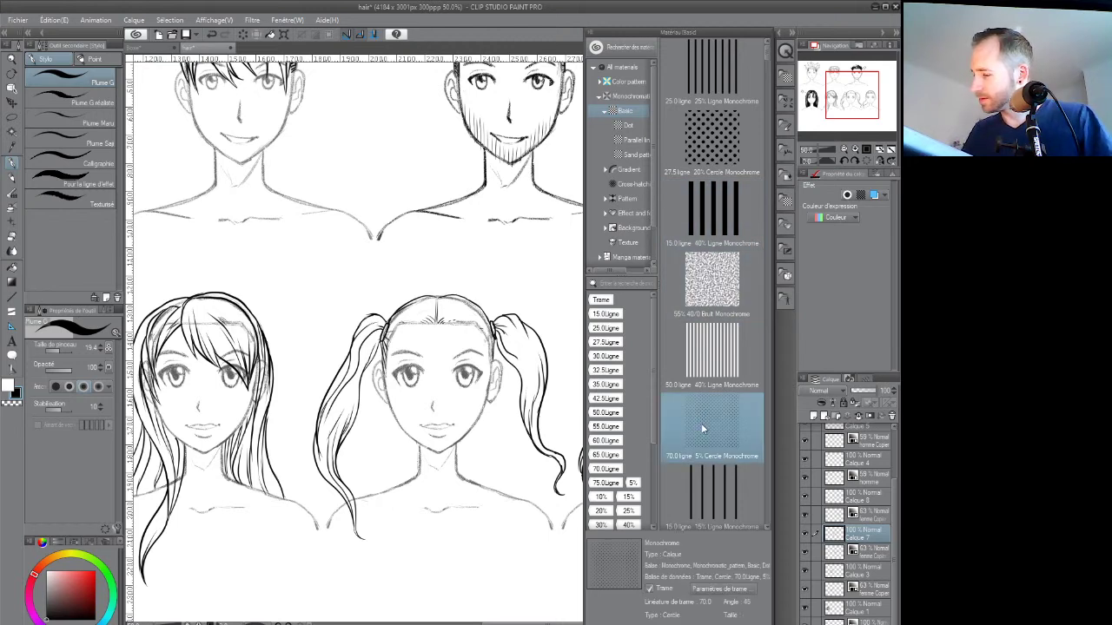
{"action": "left_click", "coordinate": [786, 80]}
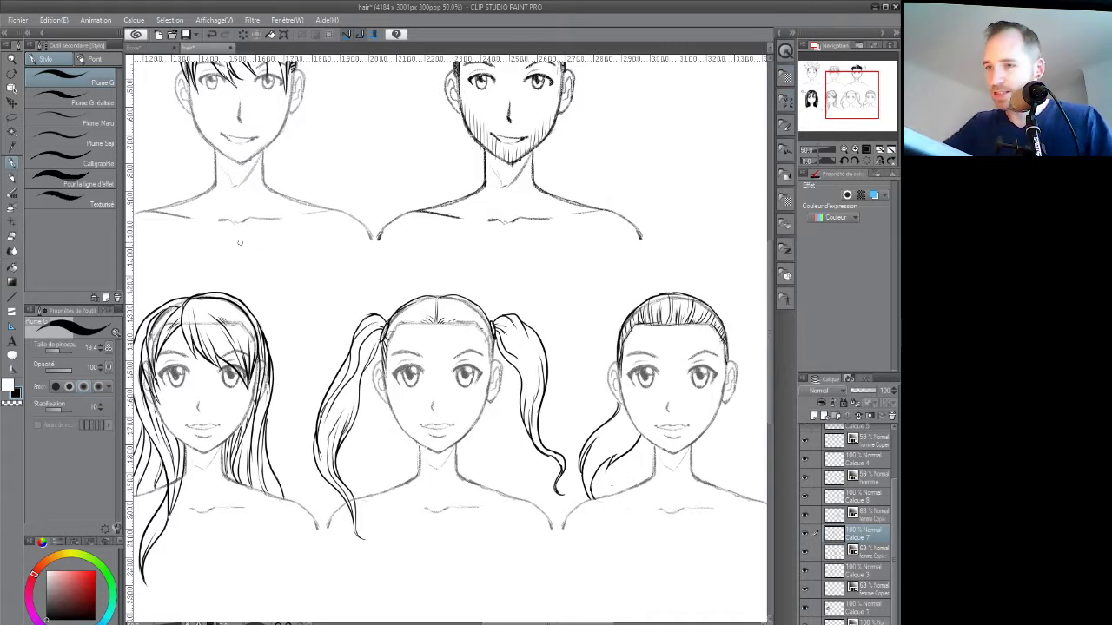
Auto-select the inside of both pigtails on layer Calque 7, and try adding the hair on the crown to the selection
{"action": "key", "text": "m"}
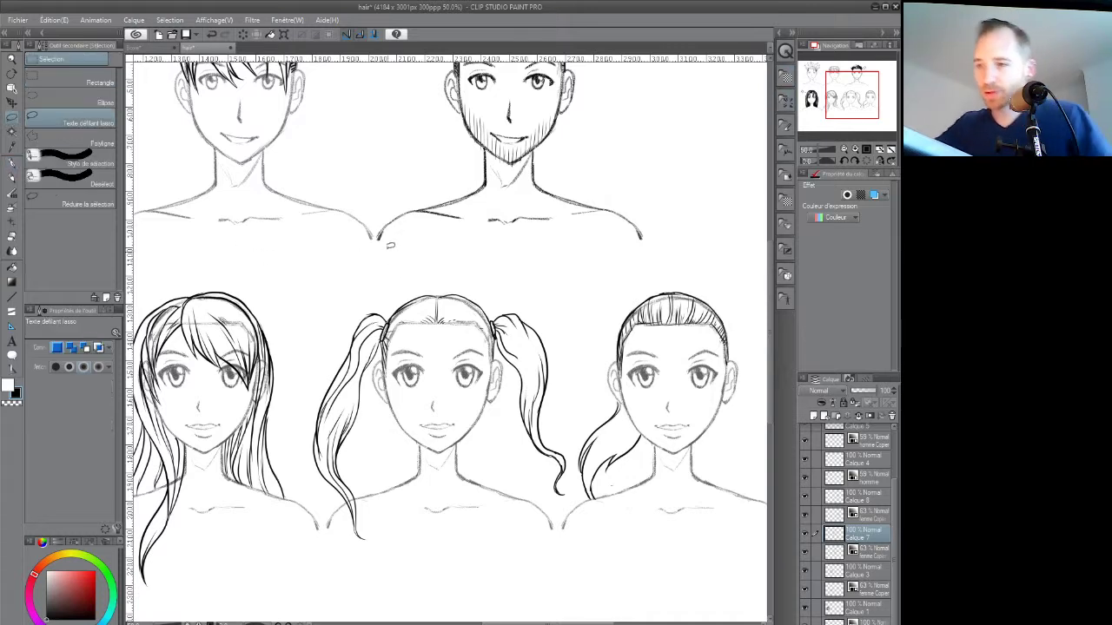
{"action": "left_click", "coordinate": [13, 132]}
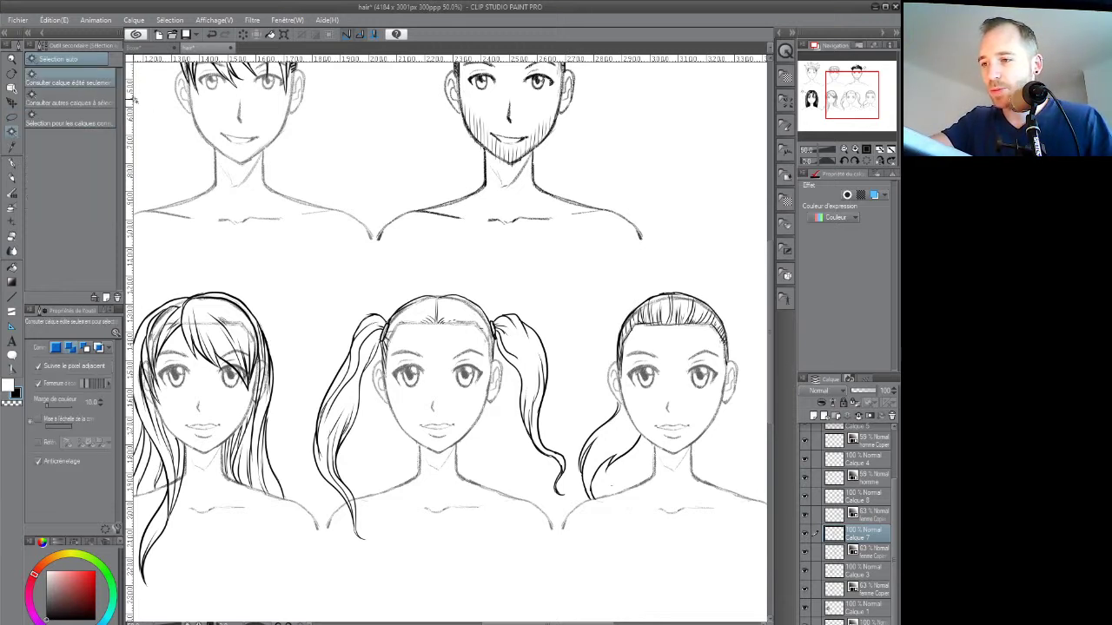
{"action": "left_click", "coordinate": [805, 532]}
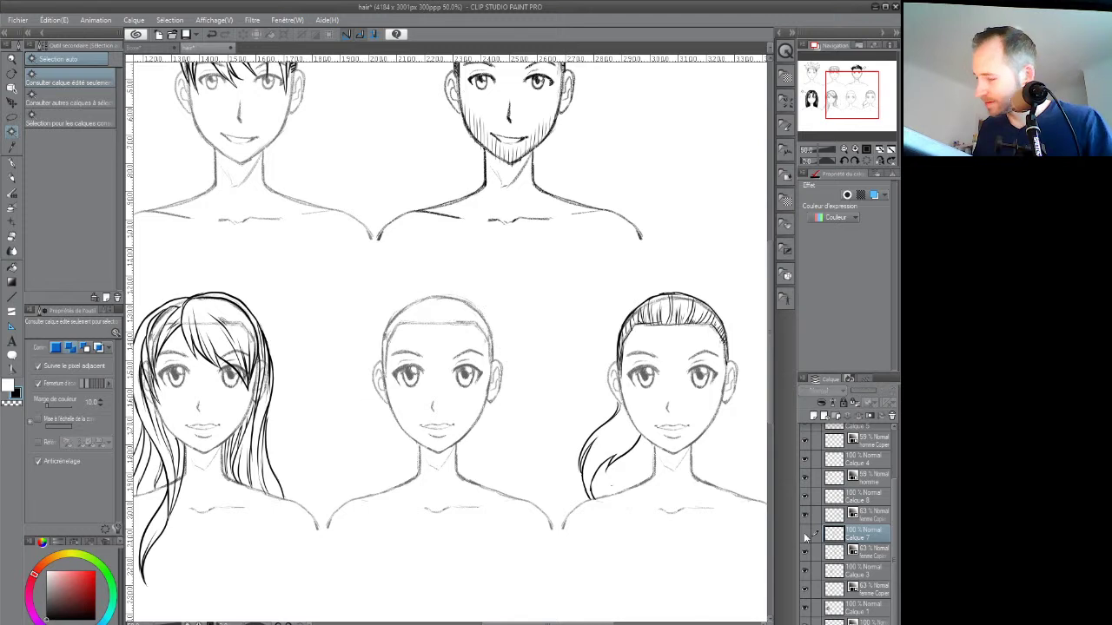
{"action": "left_click", "coordinate": [804, 533]}
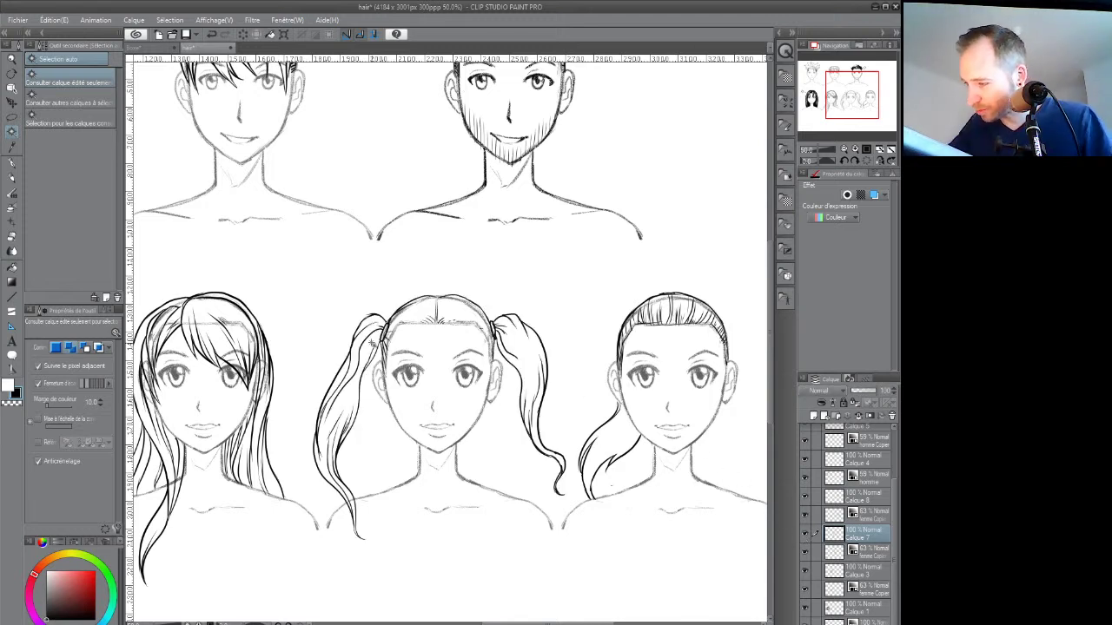
{"action": "left_click", "coordinate": [374, 344]}
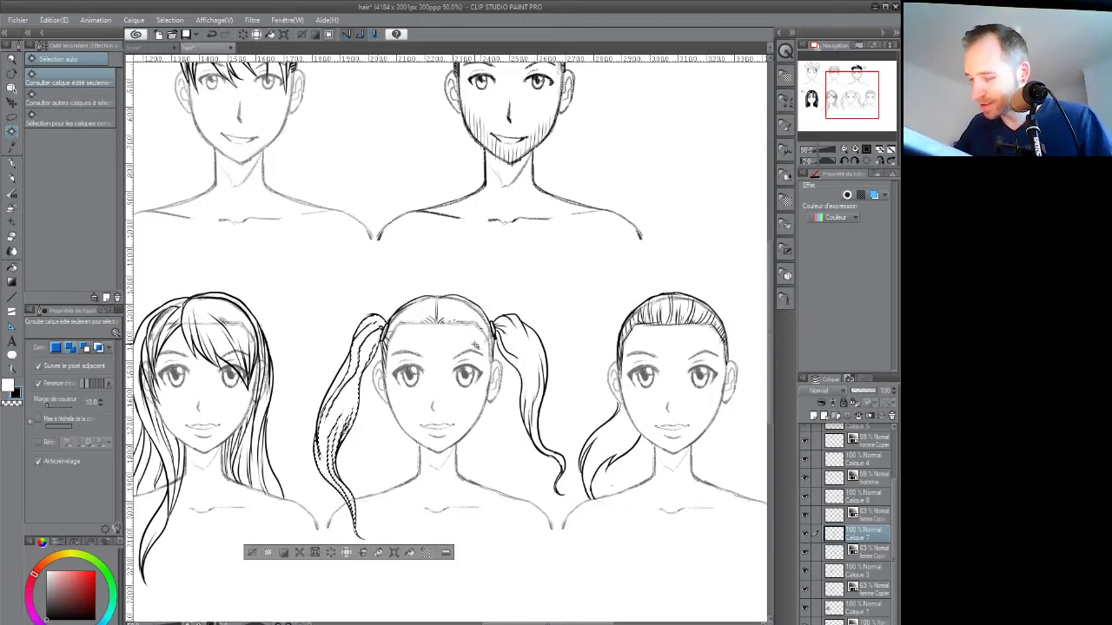
{"action": "left_click", "coordinate": [518, 346], "text": "shift"}
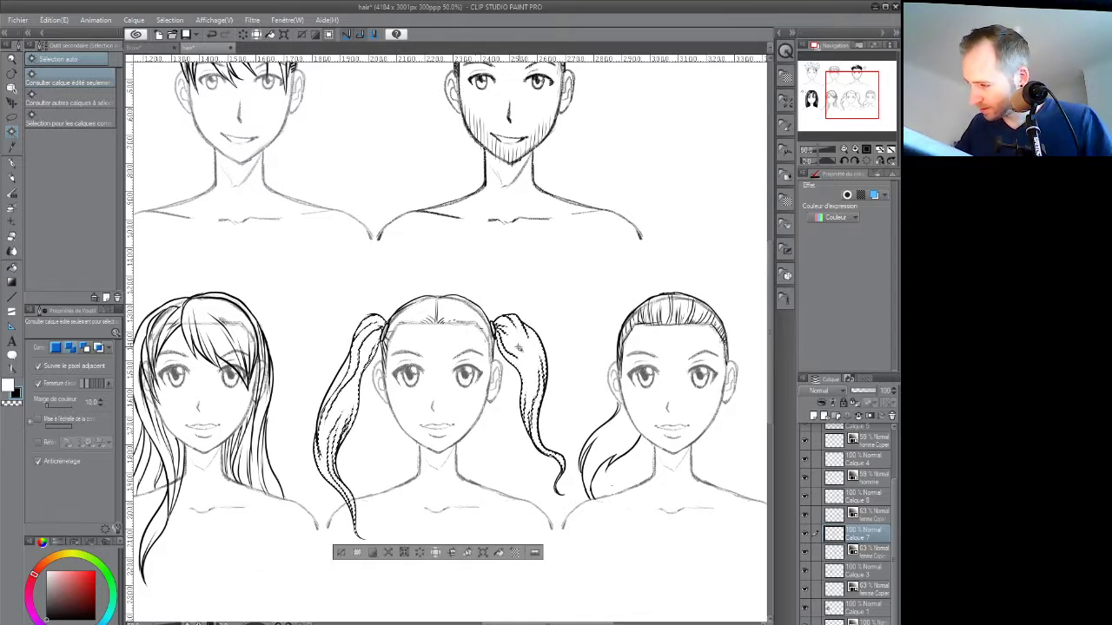
{"action": "left_click", "coordinate": [461, 311], "text": "shift"}
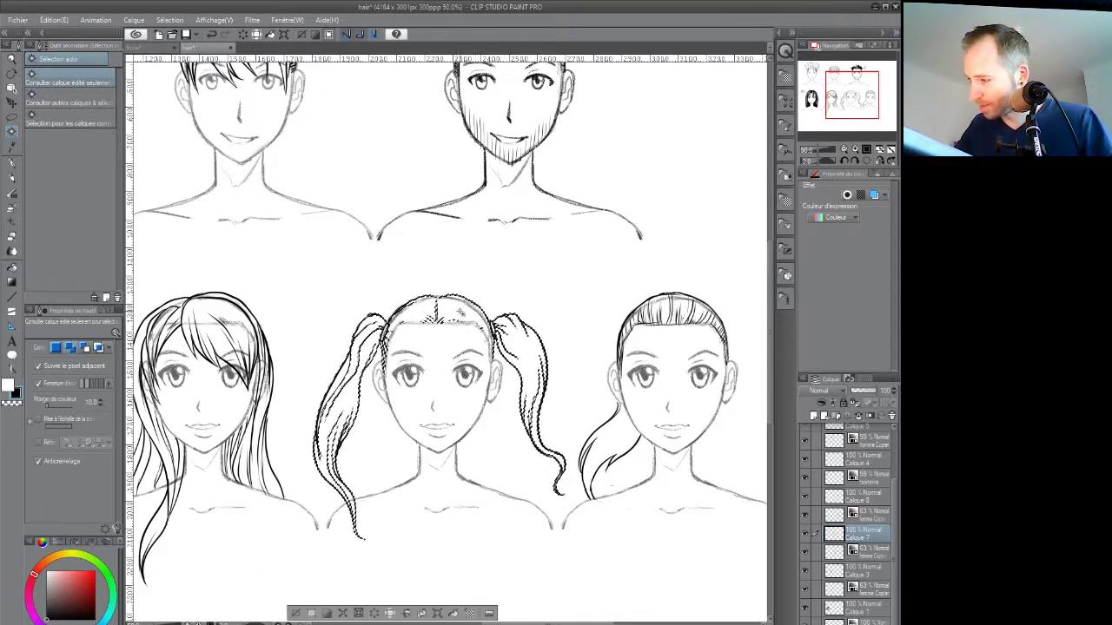
Open the settings for a new screentone based on the current pigtail selection
{"action": "scroll", "coordinate": [585, 463], "scroll_direction": "down", "scroll_amount": 2}
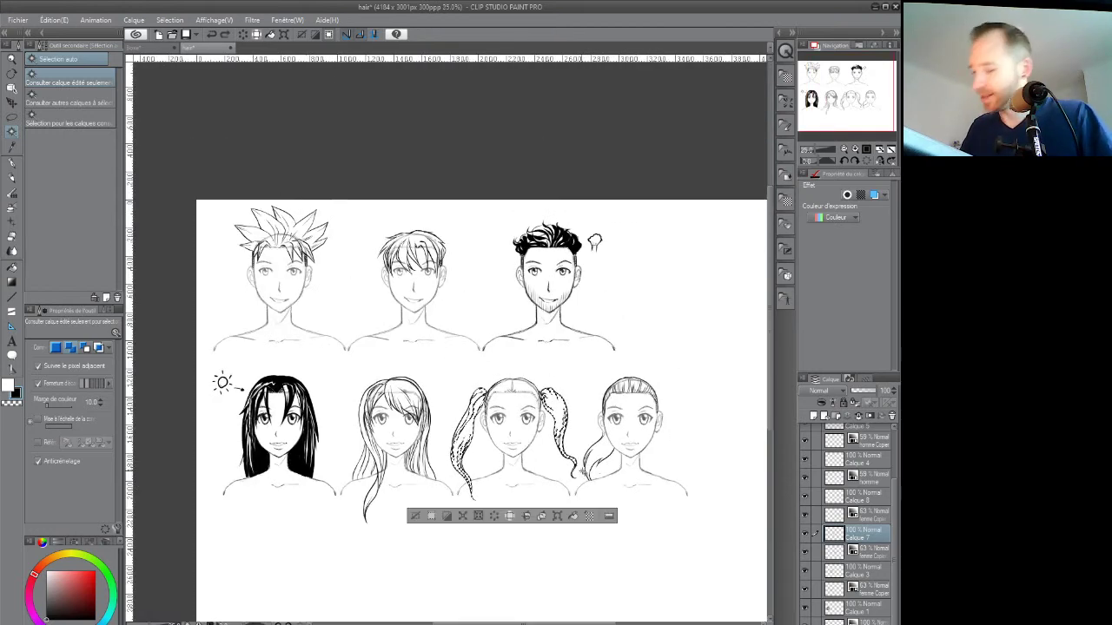
{"action": "scroll", "coordinate": [580, 449], "scroll_direction": "up", "scroll_amount": 2}
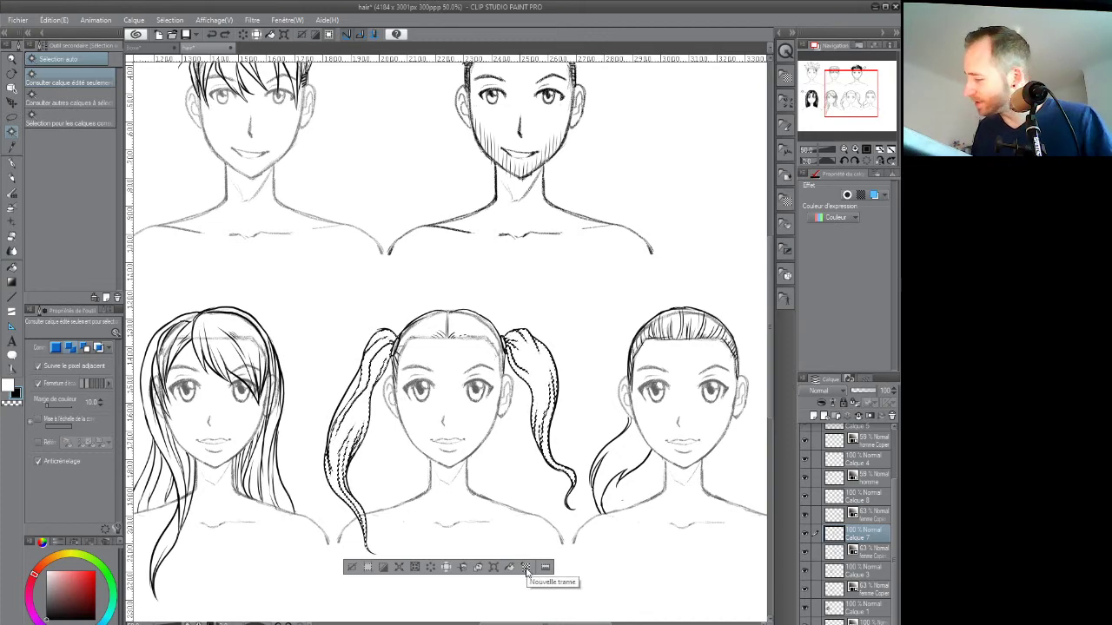
{"action": "left_click", "coordinate": [527, 570]}
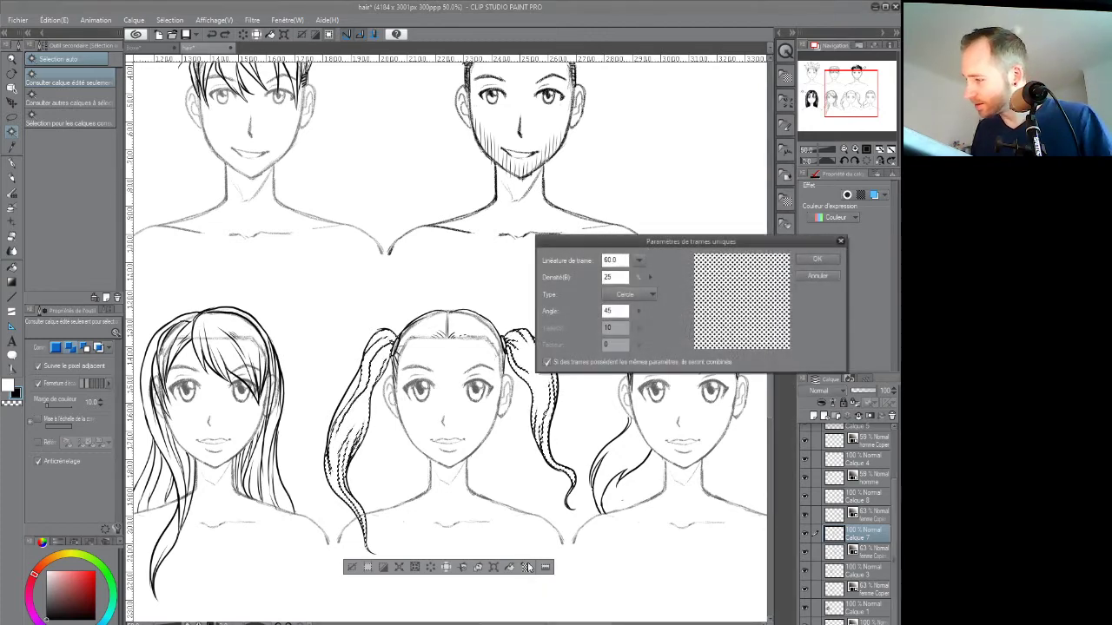
{"action": "left_click_drag", "start_coordinate": [707, 234], "coordinate": [477, 157]}
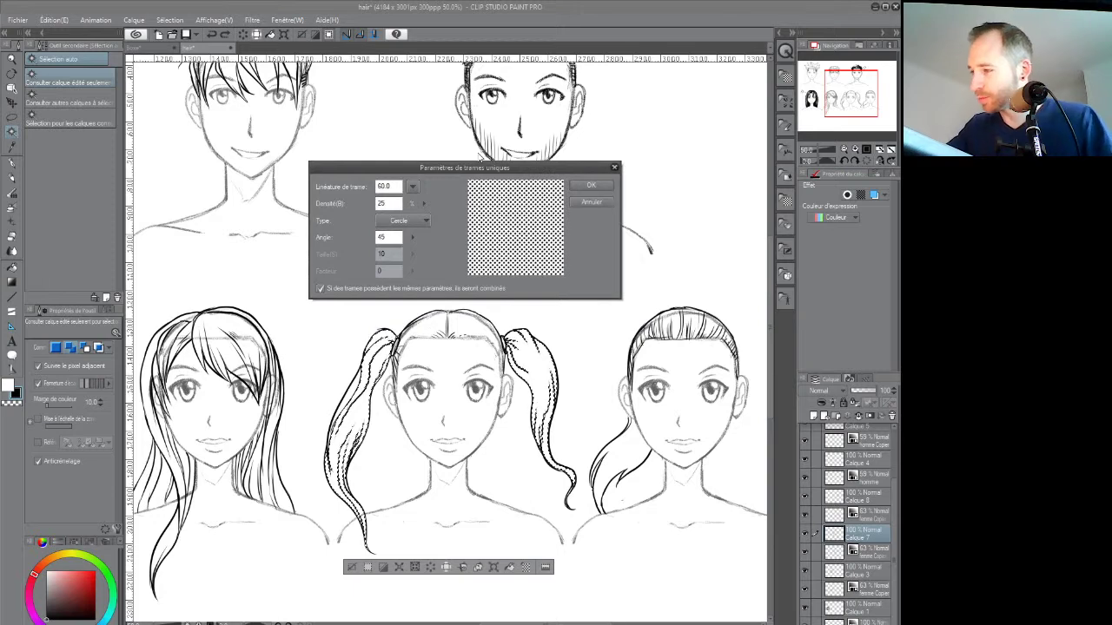
Try the Shuriken, Diamant, Pelles, Croix, Astérisque and Carotte dot types for the new screentone
{"action": "left_click", "coordinate": [431, 222]}
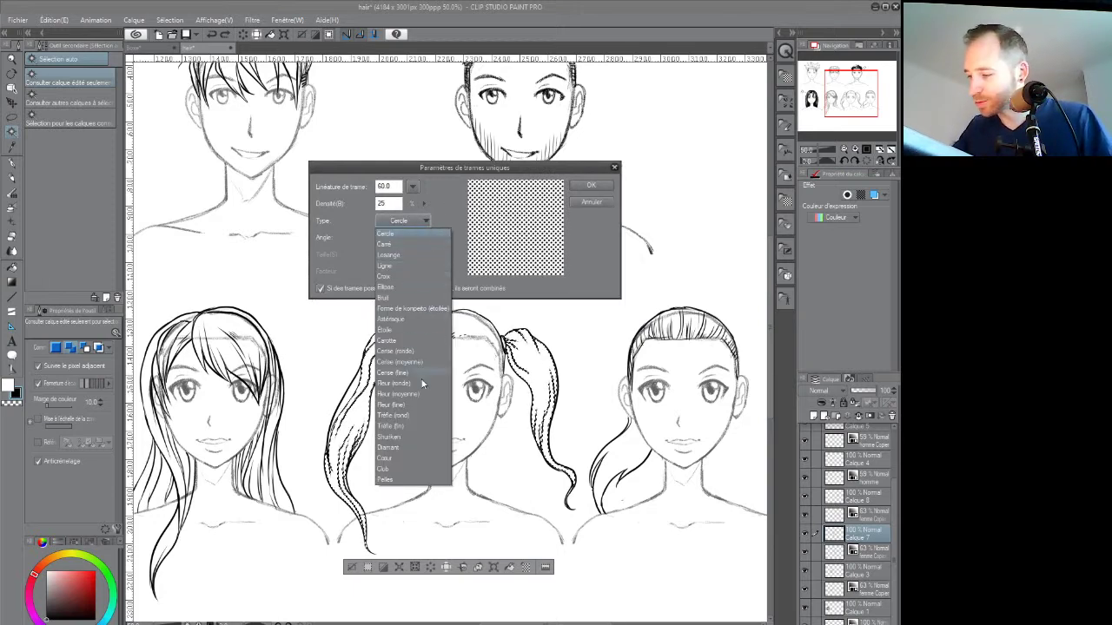
{"action": "left_click", "coordinate": [415, 437]}
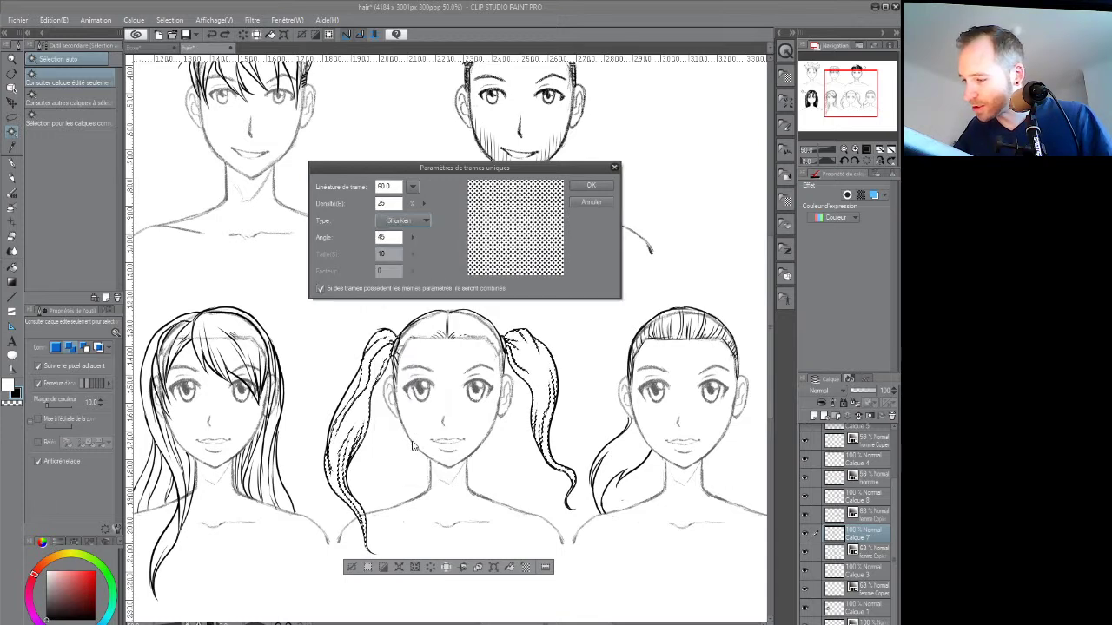
{"action": "left_click", "coordinate": [425, 219]}
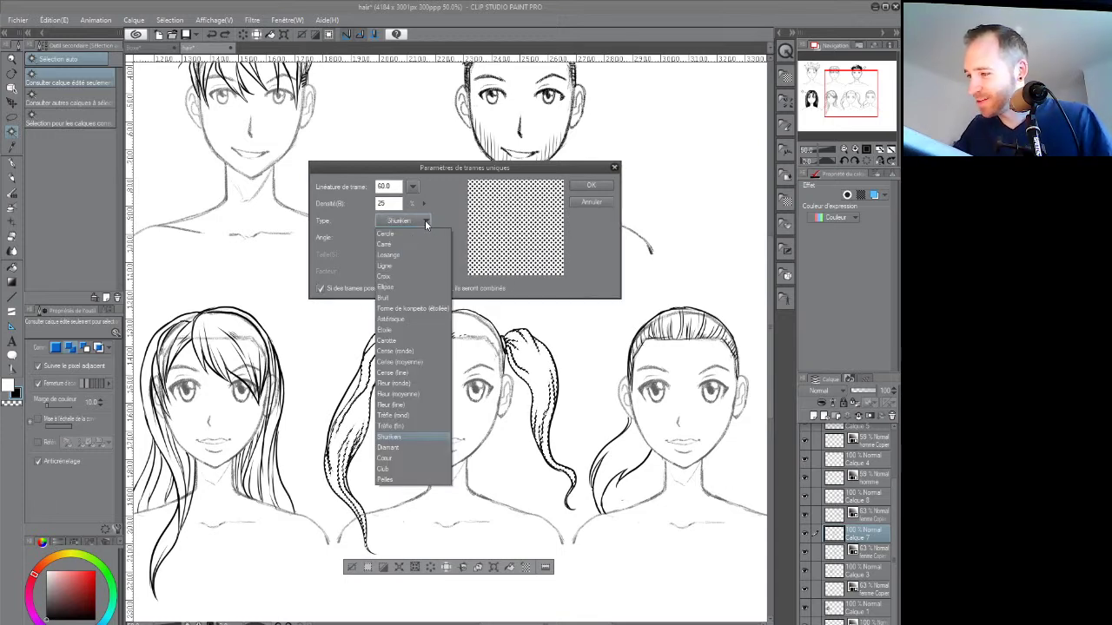
{"action": "left_click", "coordinate": [402, 445]}
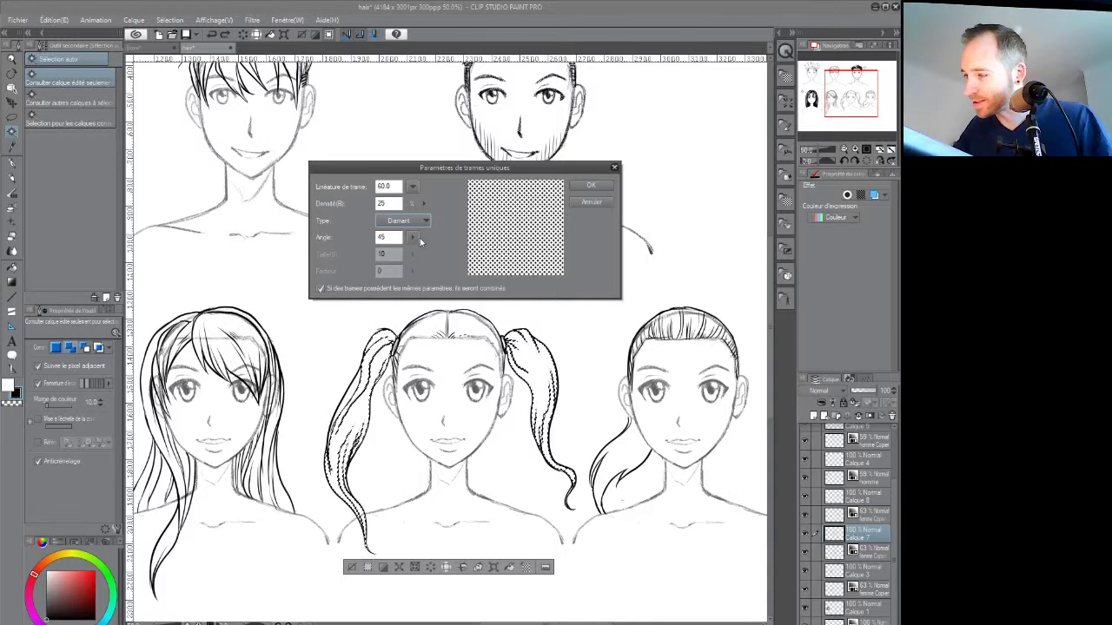
{"action": "left_click", "coordinate": [421, 220]}
{"action": "left_click", "coordinate": [402, 480]}
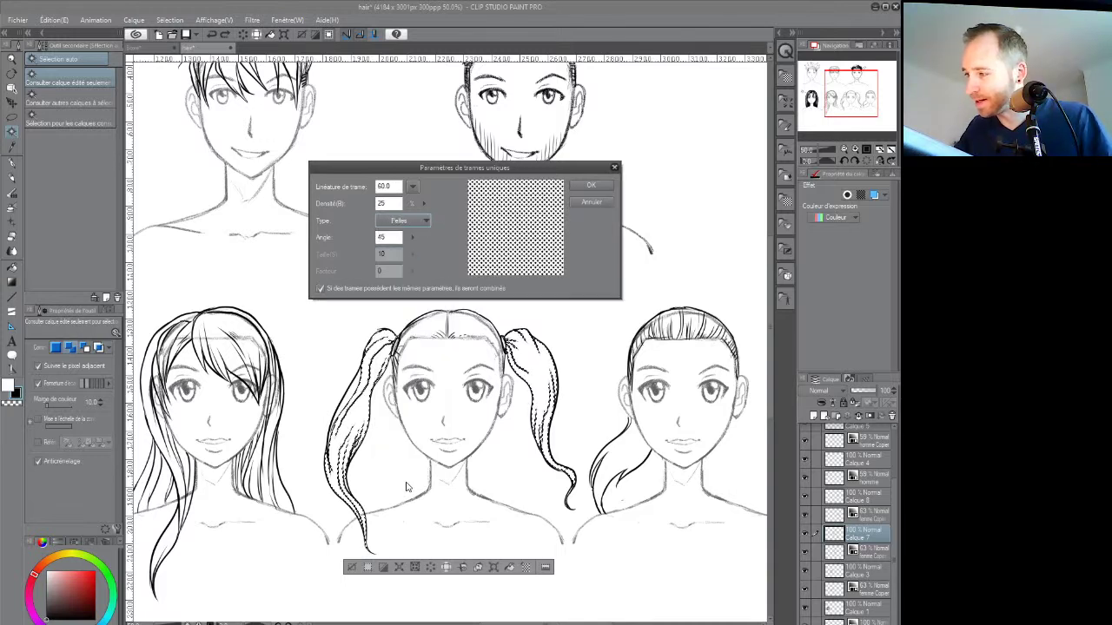
{"action": "left_click", "coordinate": [425, 223]}
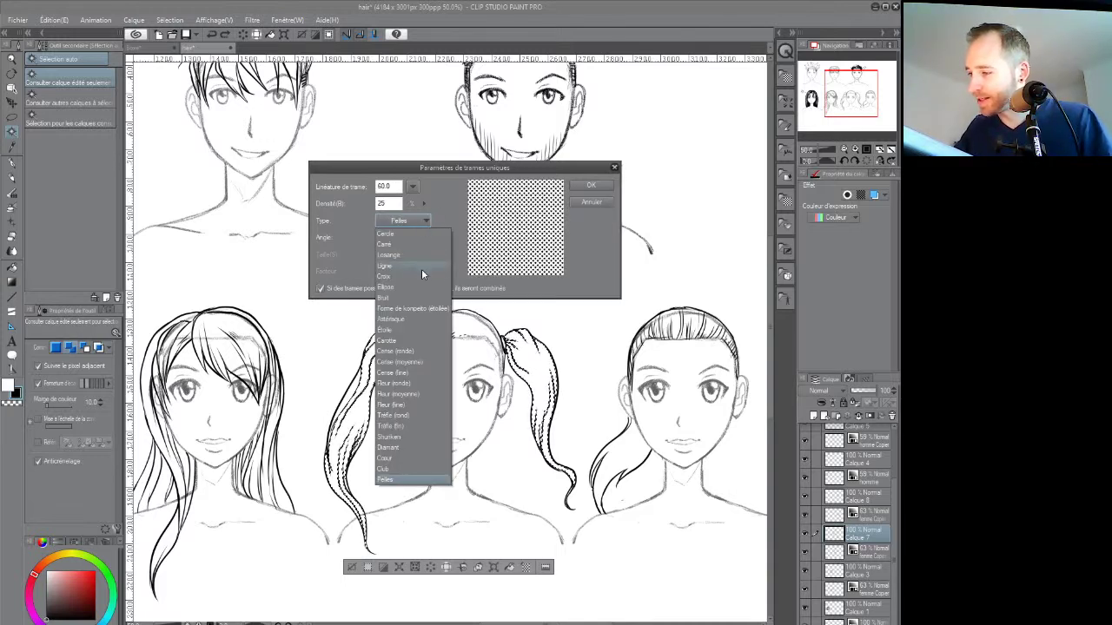
{"action": "left_click", "coordinate": [422, 274]}
{"action": "left_click", "coordinate": [424, 221]}
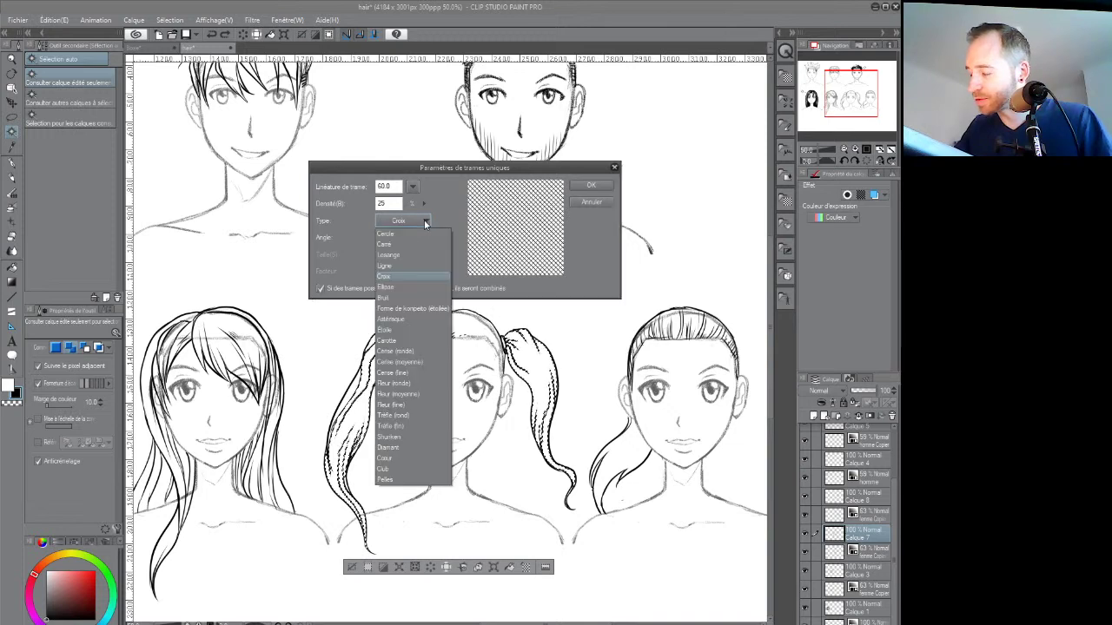
{"action": "left_click", "coordinate": [421, 320]}
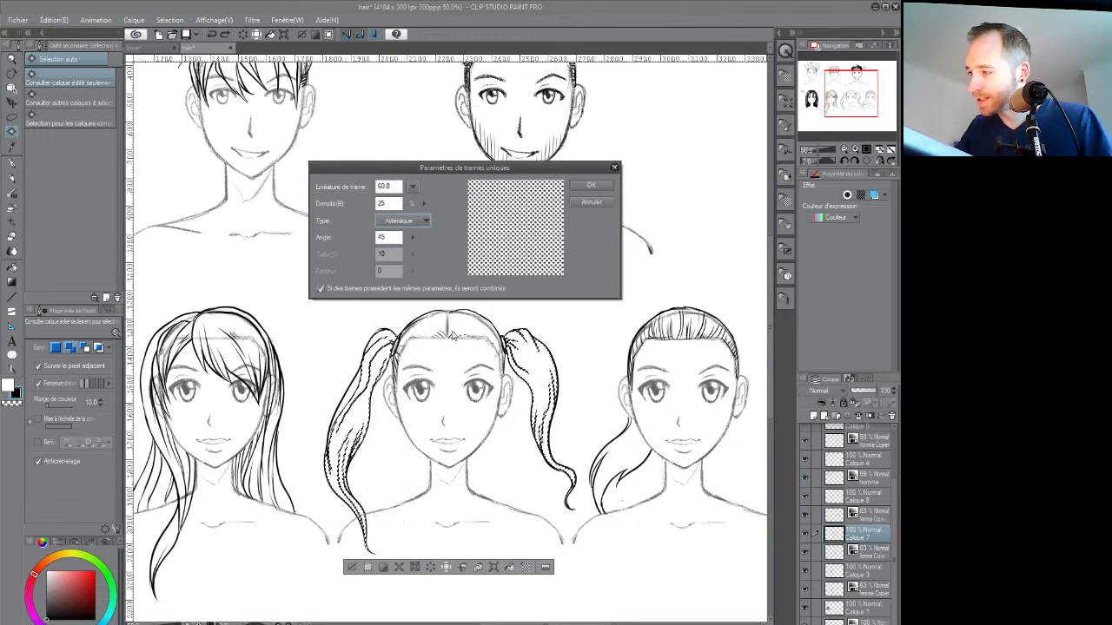
{"action": "left_click", "coordinate": [426, 221]}
{"action": "left_click", "coordinate": [415, 341]}
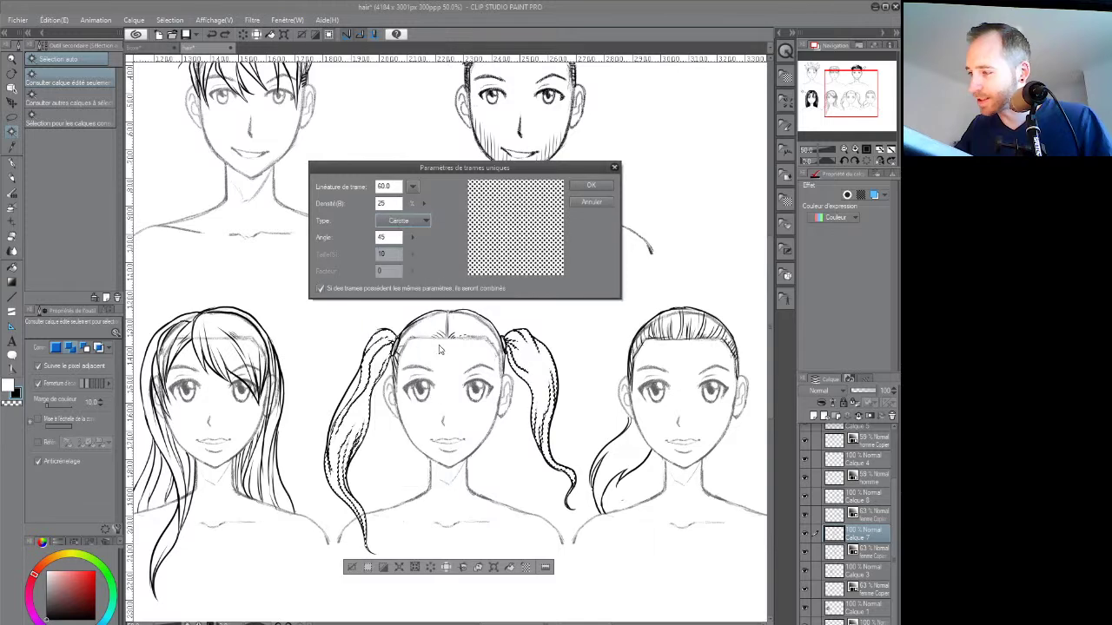
Choose the Cercle dot type and apply the screentone to the pigtails at 60.0 lines, 25% density and a 45° angle
{"action": "left_click", "coordinate": [426, 221]}
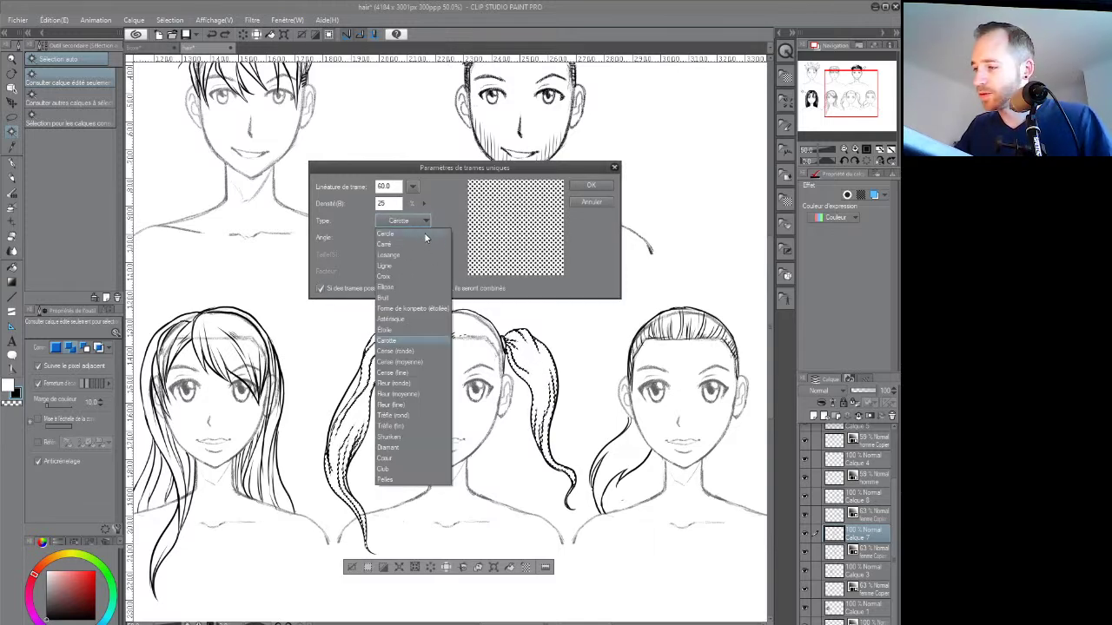
{"action": "left_click", "coordinate": [424, 233]}
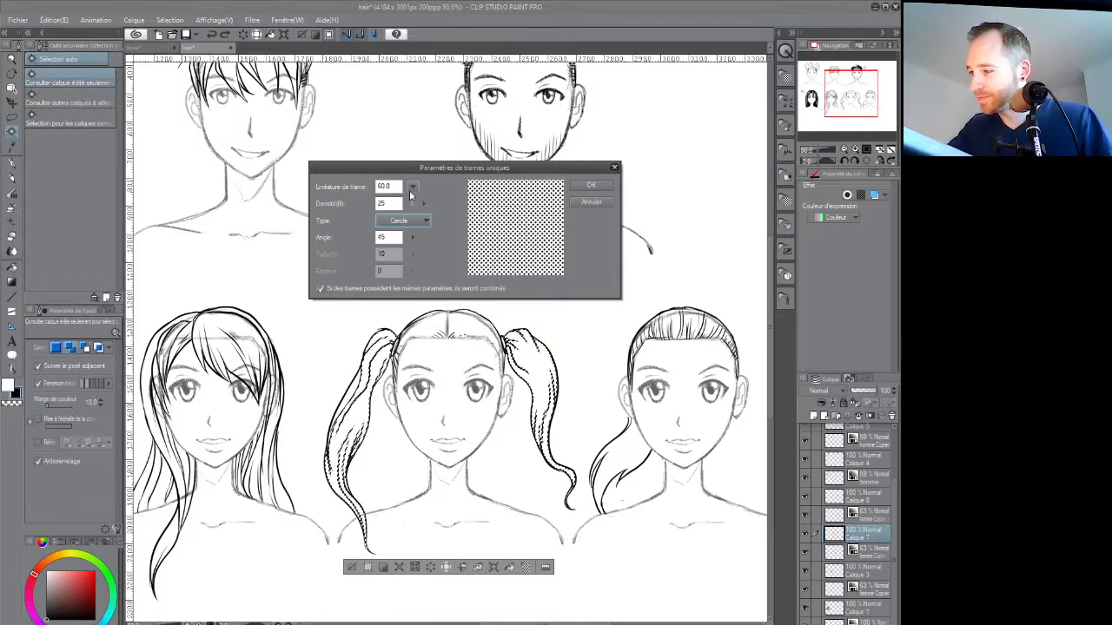
{"action": "left_click", "coordinate": [589, 189]}
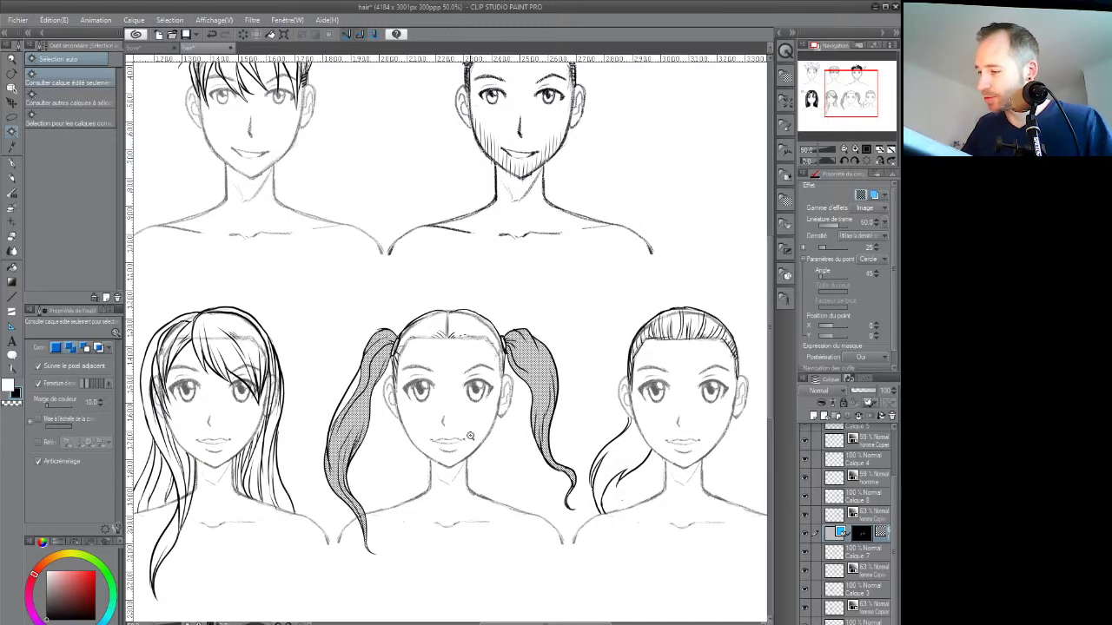
Extend the screentone with the Plume G pen along the left pigtail's edge and over all the hair on the woman's crown
{"action": "scroll", "coordinate": [471, 436], "scroll_direction": "up", "scroll_amount": 1}
{"action": "left_click_drag", "start_coordinate": [471, 445], "coordinate": [425, 458]}
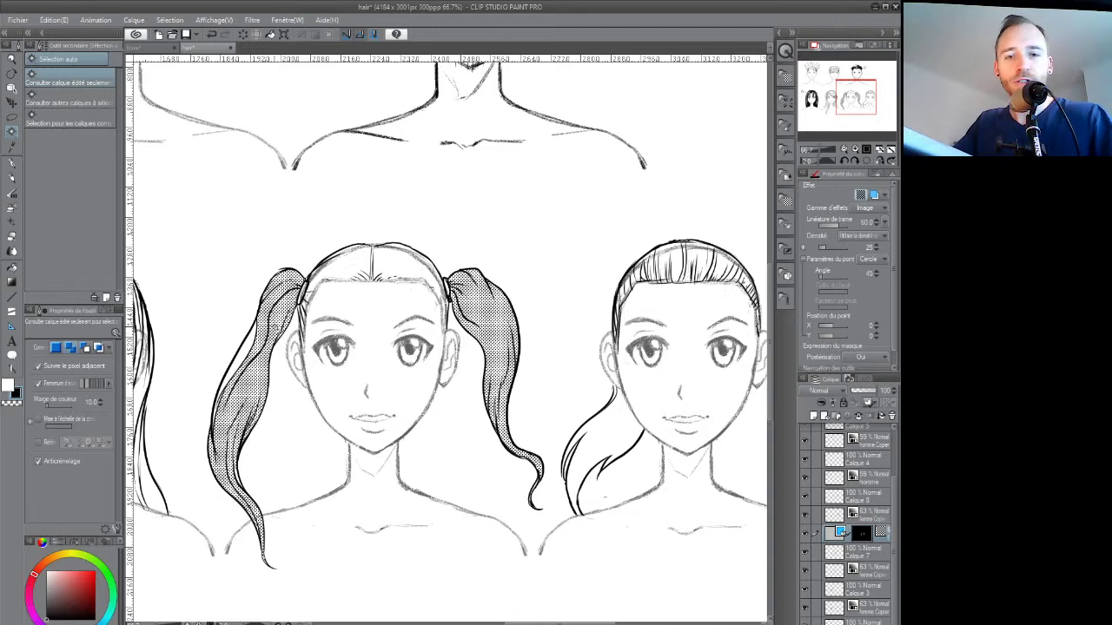
{"action": "key", "text": "p"}
{"action": "left_click_drag", "start_coordinate": [219, 392], "coordinate": [244, 351]}
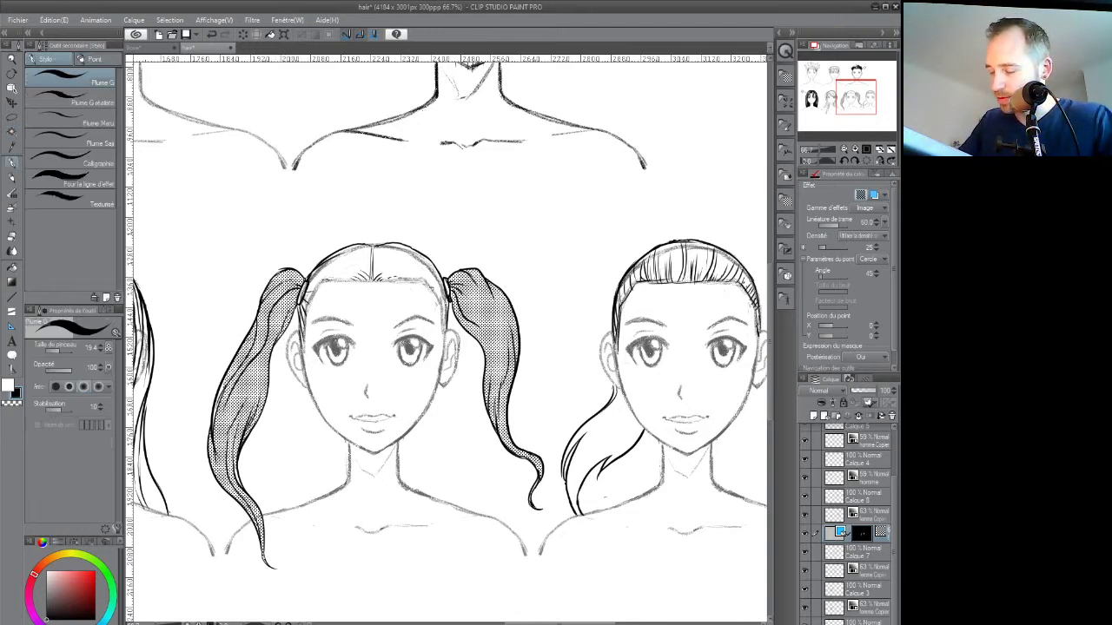
{"action": "left_click_drag", "start_coordinate": [219, 404], "coordinate": [210, 444]}
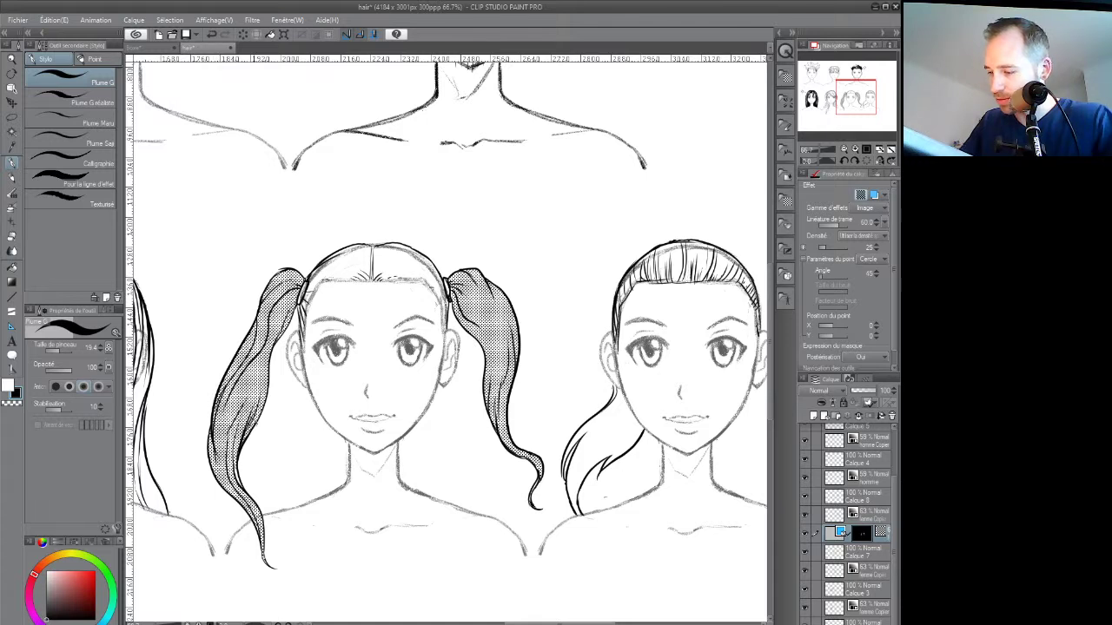
{"action": "mouse_move", "coordinate": [304, 301]}
{"action": "left_mouse_down"}
{"action": "mouse_move", "coordinate": [299, 339]}
{"action": "mouse_move", "coordinate": [319, 278]}
{"action": "mouse_move", "coordinate": [368, 278]}
{"action": "left_mouse_up"}
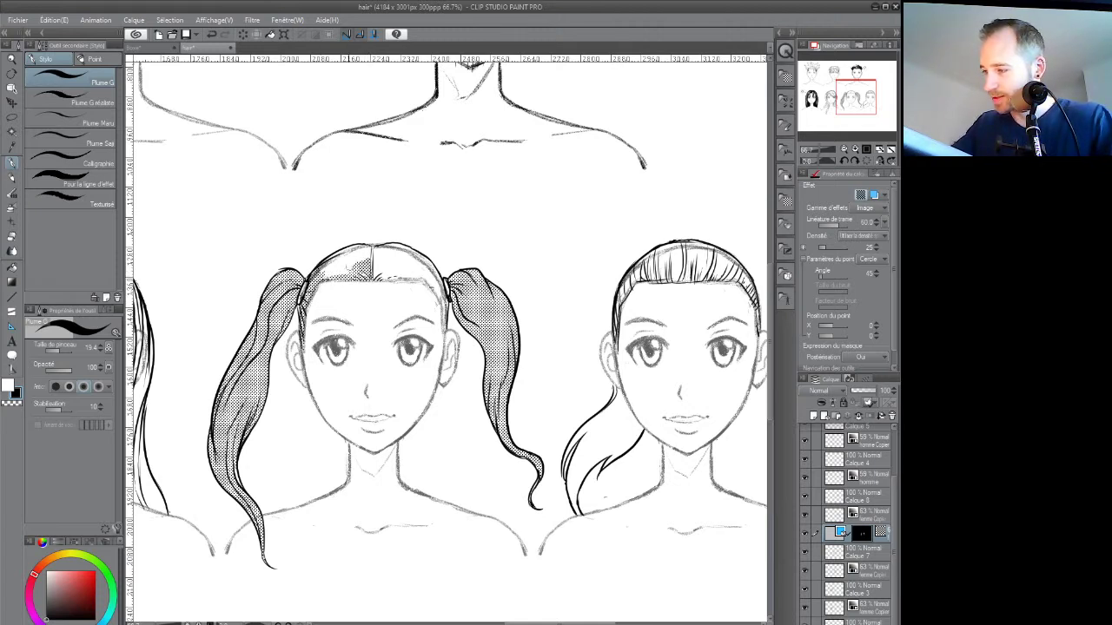
{"action": "mouse_move", "coordinate": [344, 266]}
{"action": "left_mouse_down"}
{"action": "mouse_move", "coordinate": [318, 279]}
{"action": "mouse_move", "coordinate": [346, 252]}
{"action": "mouse_move", "coordinate": [341, 266]}
{"action": "mouse_move", "coordinate": [351, 257]}
{"action": "mouse_move", "coordinate": [372, 278]}
{"action": "mouse_move", "coordinate": [400, 248]}
{"action": "left_mouse_up"}
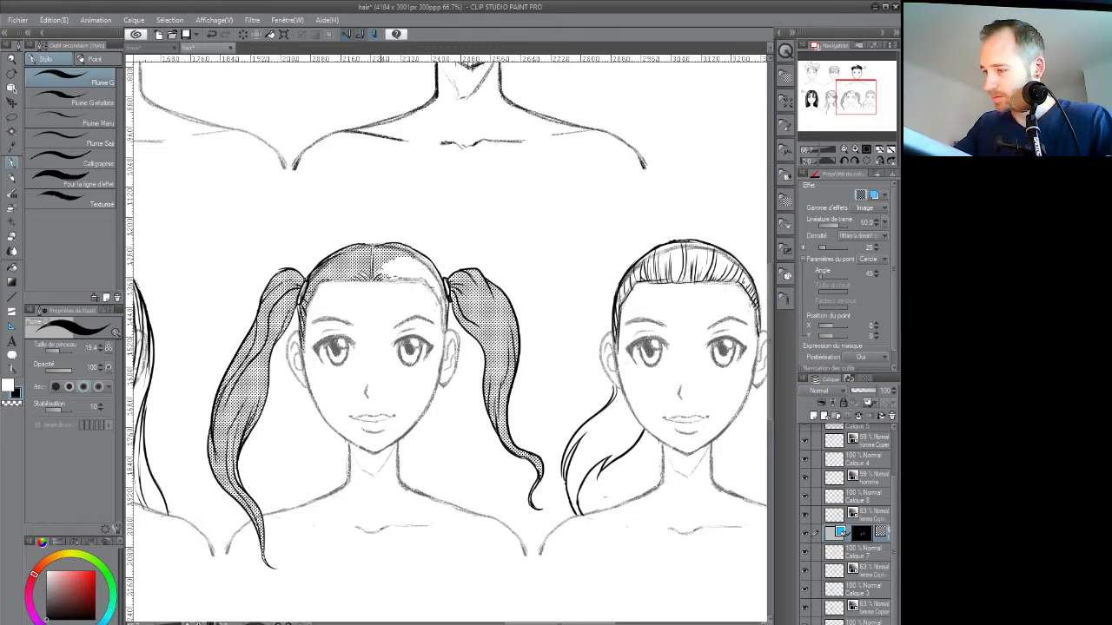
{"action": "mouse_move", "coordinate": [389, 278]}
{"action": "left_mouse_down"}
{"action": "mouse_move", "coordinate": [414, 272]}
{"action": "mouse_move", "coordinate": [384, 266]}
{"action": "mouse_move", "coordinate": [415, 260]}
{"action": "left_mouse_up"}
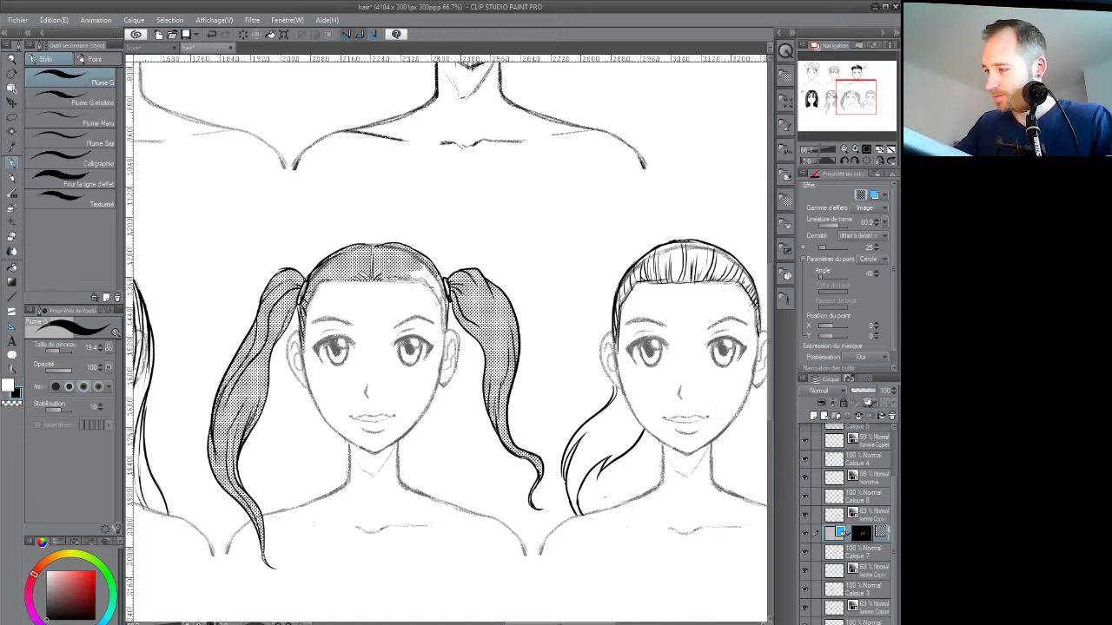
{"action": "left_click_drag", "start_coordinate": [429, 297], "coordinate": [440, 278]}
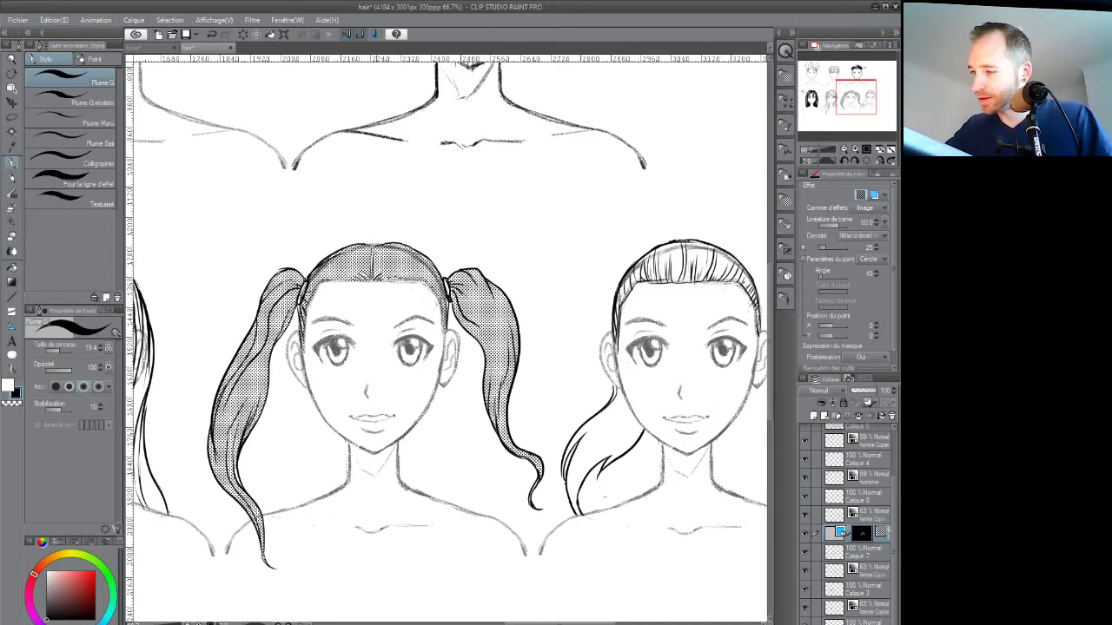
{"action": "key", "text": "ctrl+minus"}
{"action": "key", "text": "ctrl+minus"}
{"action": "left_click_drag", "start_coordinate": [515, 400], "coordinate": [453, 346]}
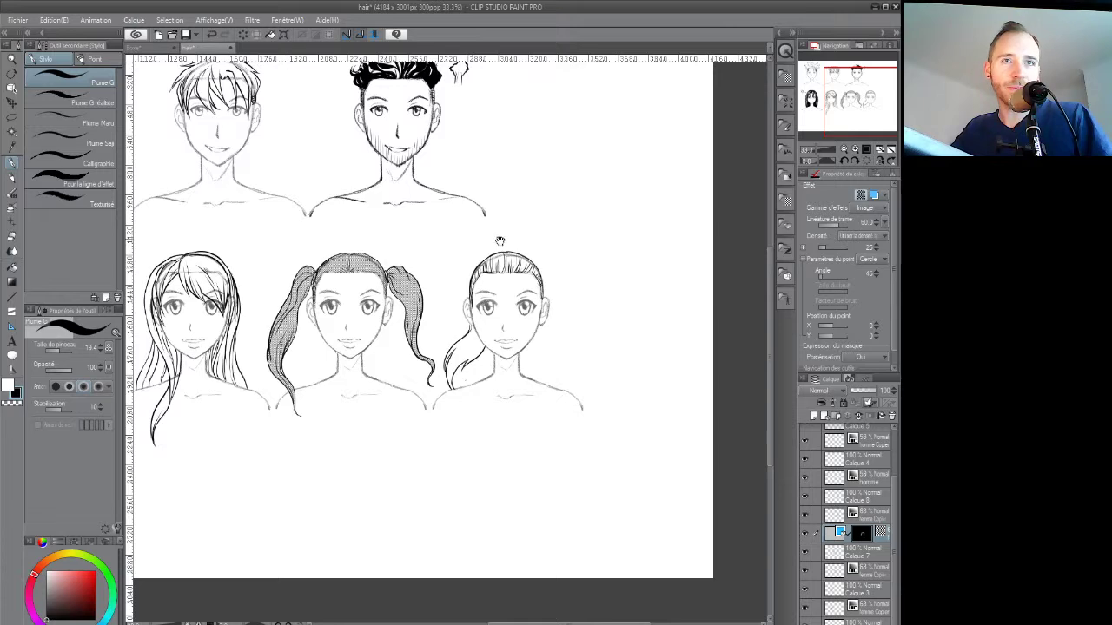
{"action": "left_click_drag", "start_coordinate": [437, 330], "coordinate": [465, 362]}
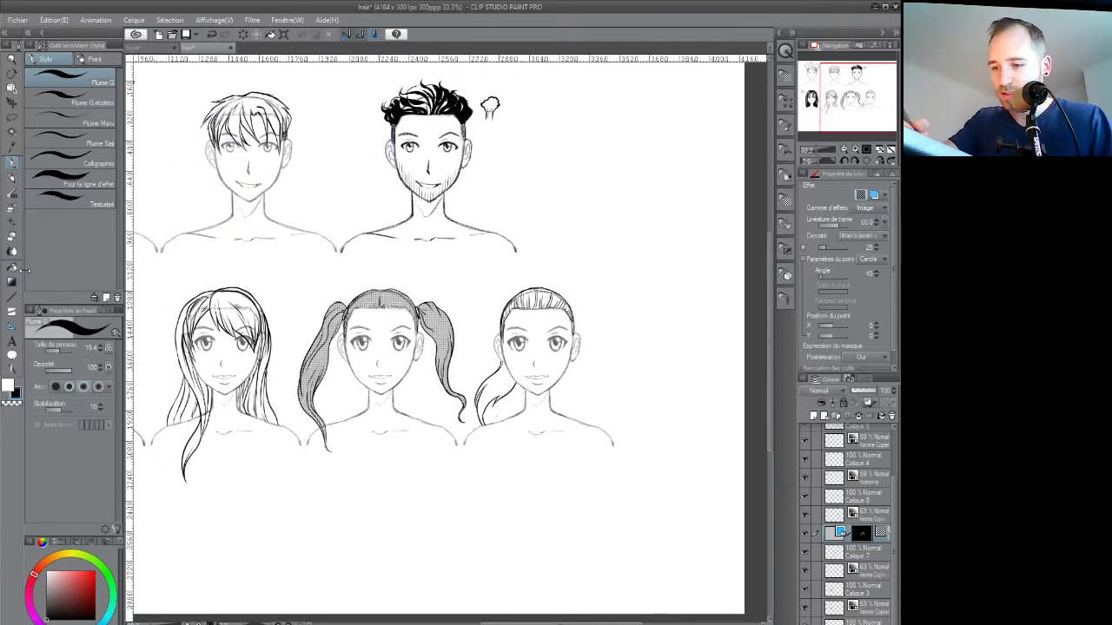
{"action": "left_click", "coordinate": [14, 279]}
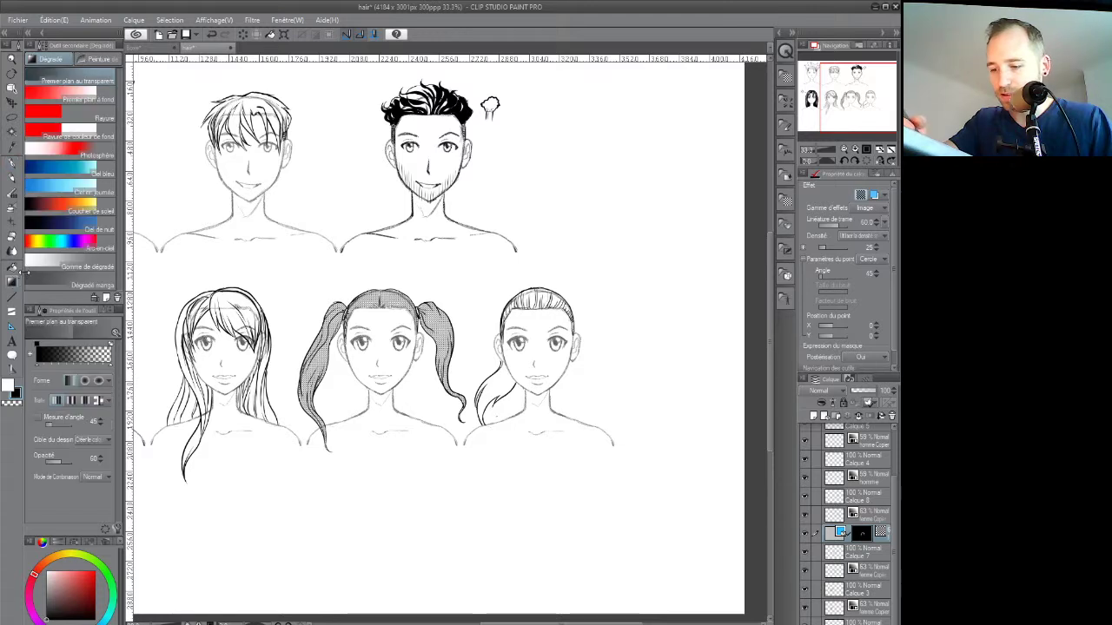
{"action": "left_click", "coordinate": [13, 326]}
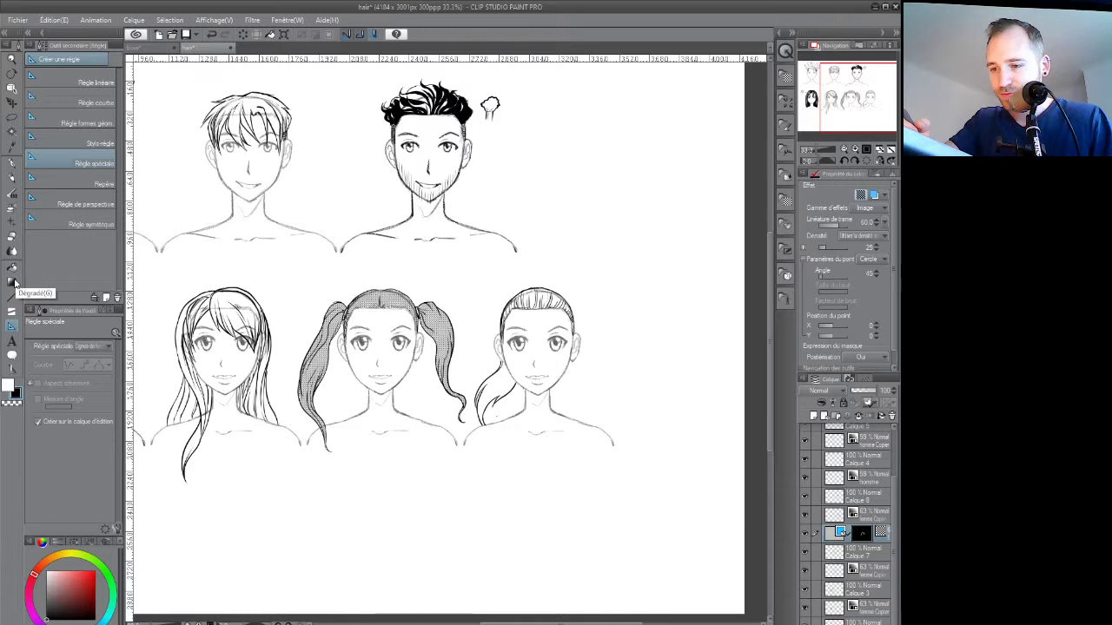
Change the pigtail screentone's fill to a gradient with the Objet tool and run it from the crown down towards the collarbone
{"action": "left_click", "coordinate": [11, 87]}
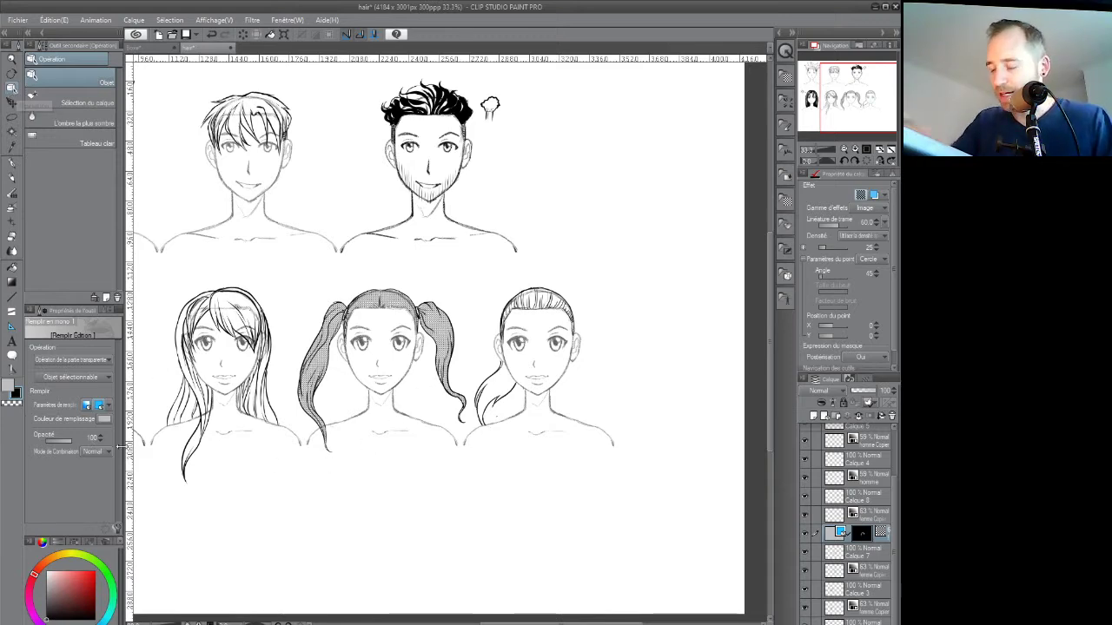
{"action": "scroll", "coordinate": [401, 414], "scroll_direction": "up", "scroll_amount": 1}
{"action": "scroll", "coordinate": [401, 414], "scroll_direction": "up", "scroll_amount": 1}
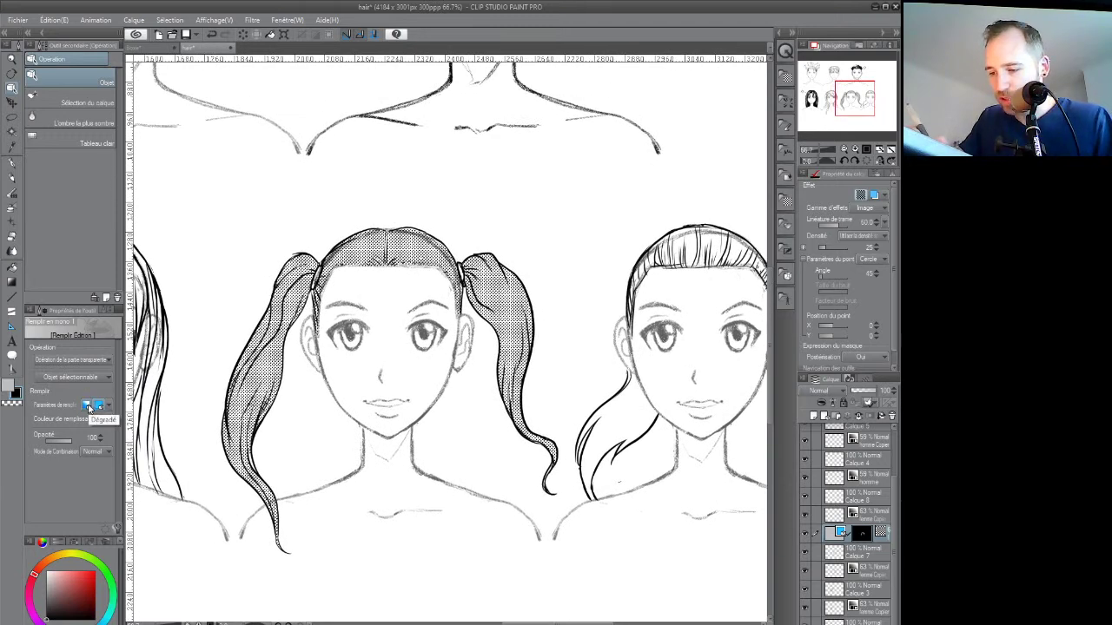
{"action": "left_click", "coordinate": [87, 404]}
{"action": "left_click_drag", "start_coordinate": [390, 548], "coordinate": [421, 513]}
{"action": "scroll", "coordinate": [449, 515], "scroll_direction": "down", "scroll_amount": 3}
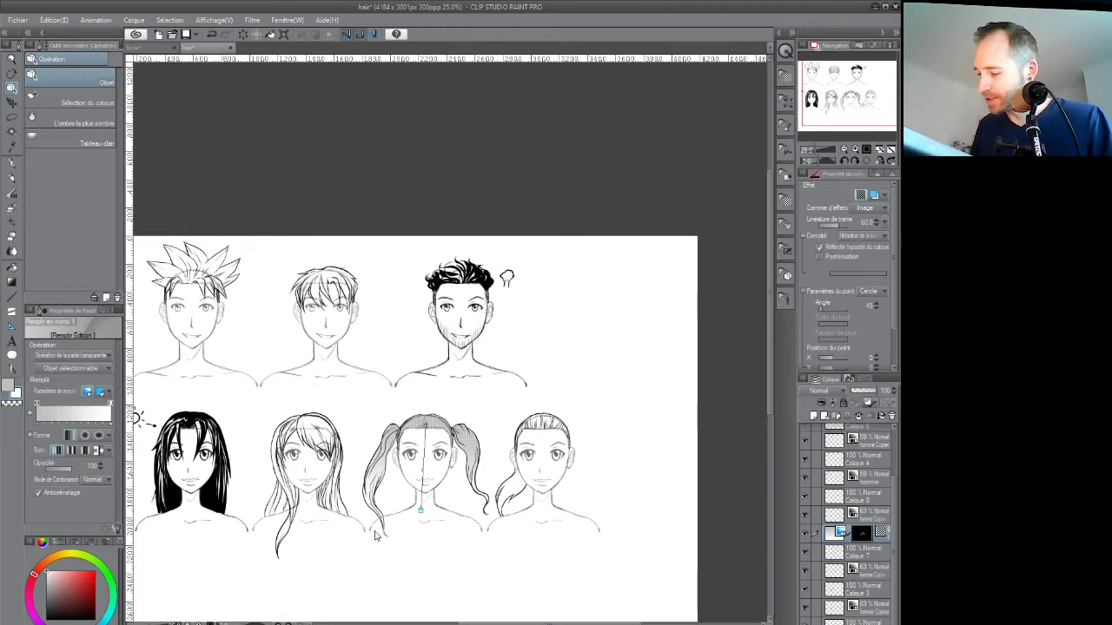
{"action": "left_click_drag", "start_coordinate": [497, 472], "coordinate": [437, 394]}
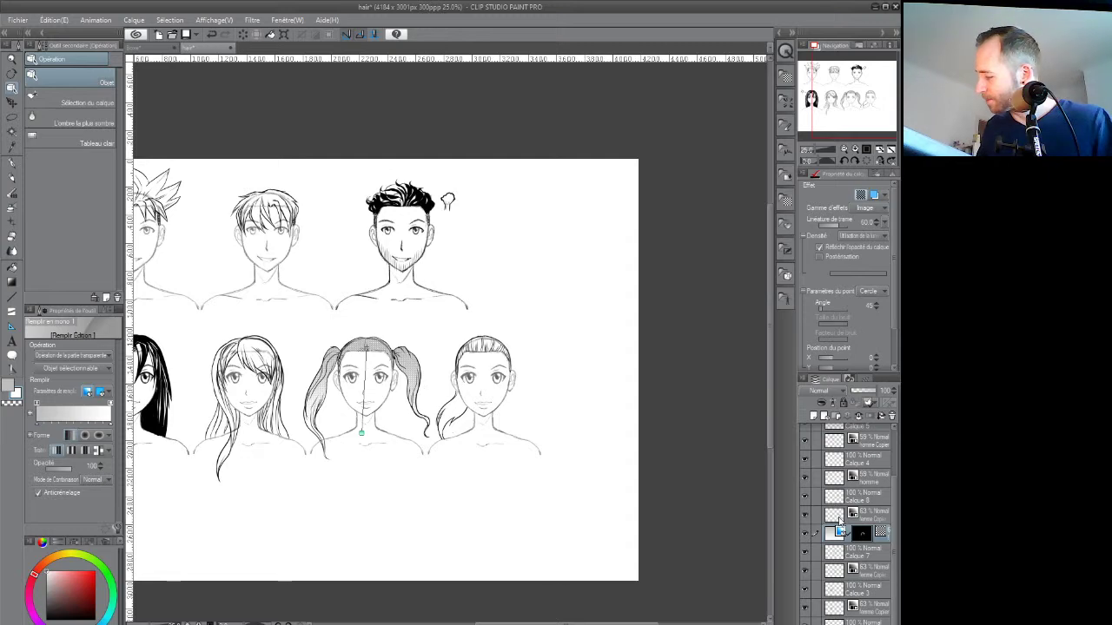
Reduce the Gomme dure eraser's size and erase a thin highlight out of the screentone on the left half of the crown
{"action": "scroll", "coordinate": [401, 400], "scroll_direction": "up", "scroll_amount": 2}
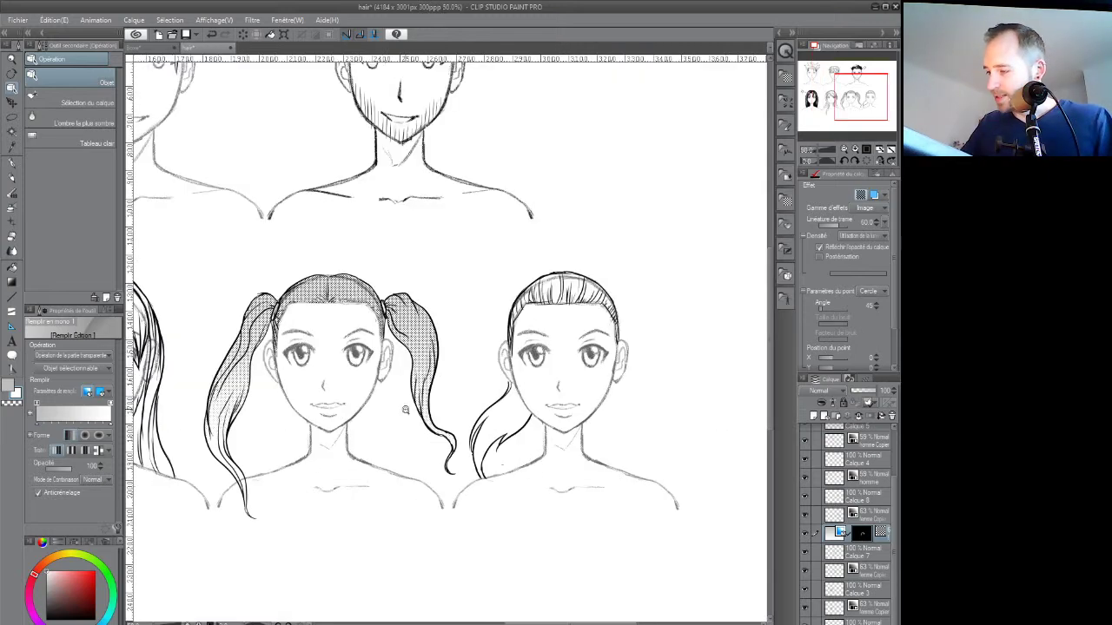
{"action": "key", "text": "e"}
{"action": "scroll", "coordinate": [409, 317], "scroll_direction": "up", "scroll_amount": 1}
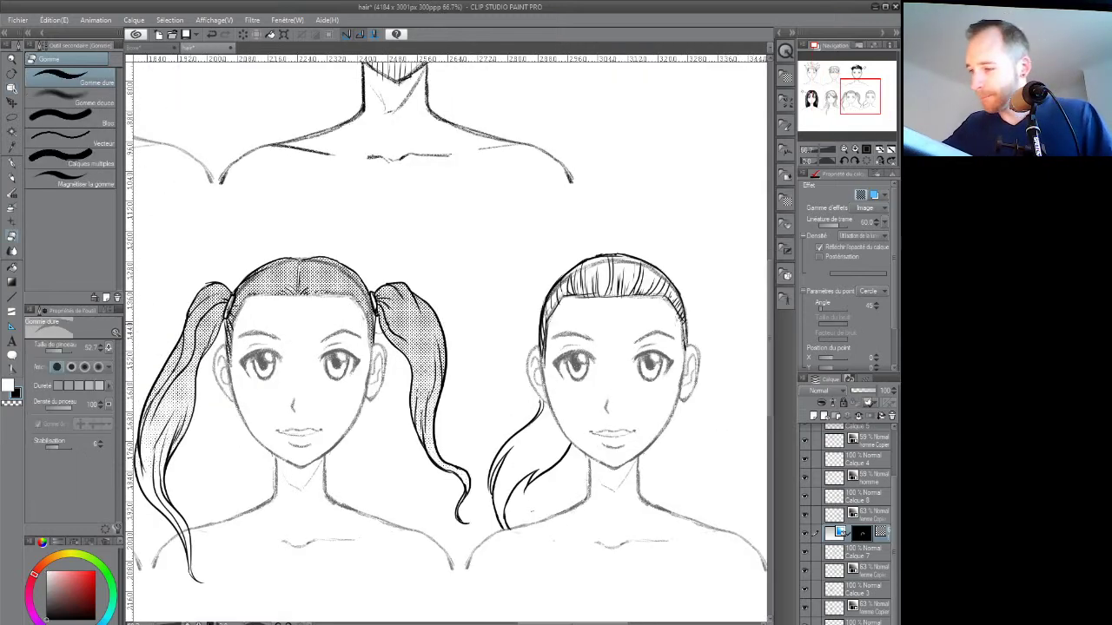
{"action": "left_click_drag", "start_coordinate": [60, 350], "coordinate": [56, 351]}
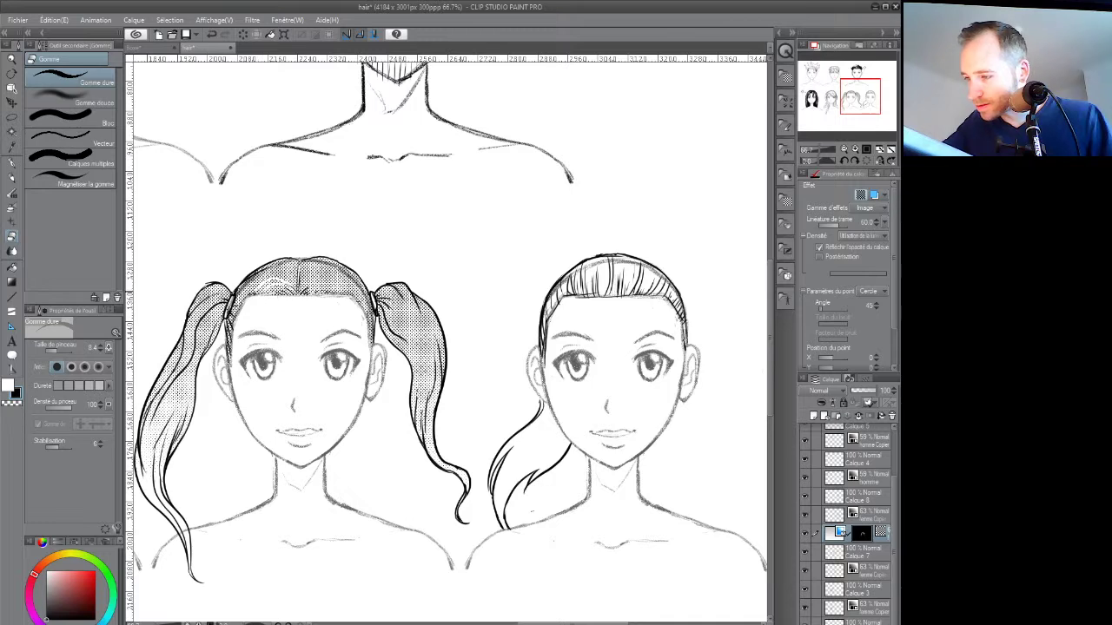
{"action": "scroll", "coordinate": [355, 288], "scroll_direction": "down", "scroll_amount": 2}
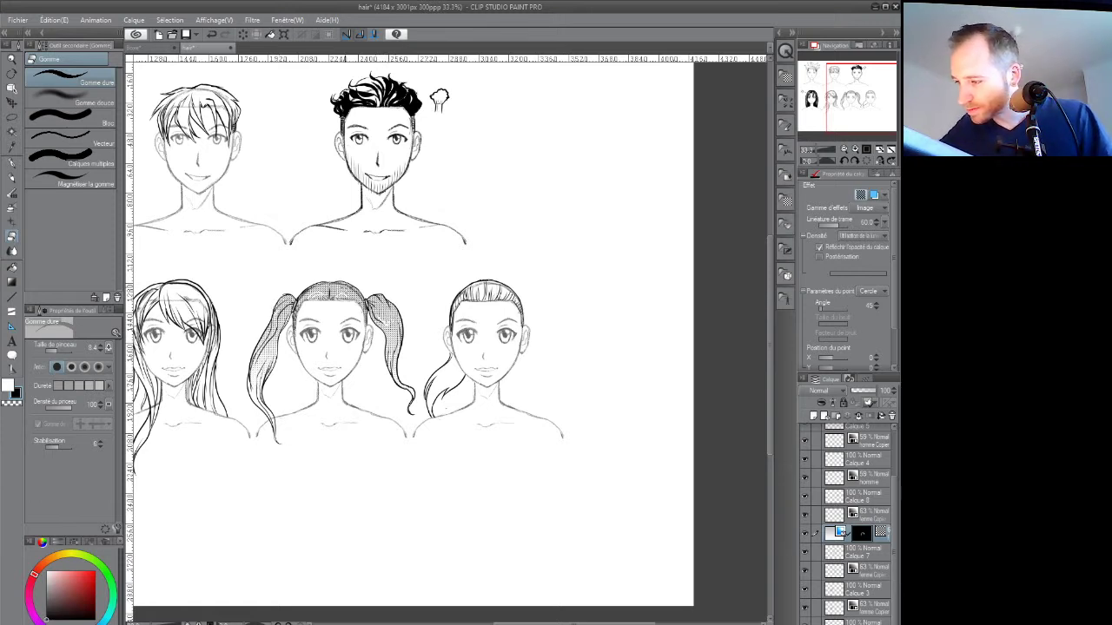
Try re-aiming the pigtail screentone's gradient from the crown down to the collarbone, and undo the last adjustment
{"action": "scroll", "coordinate": [376, 312], "scroll_direction": "down", "scroll_amount": 4}
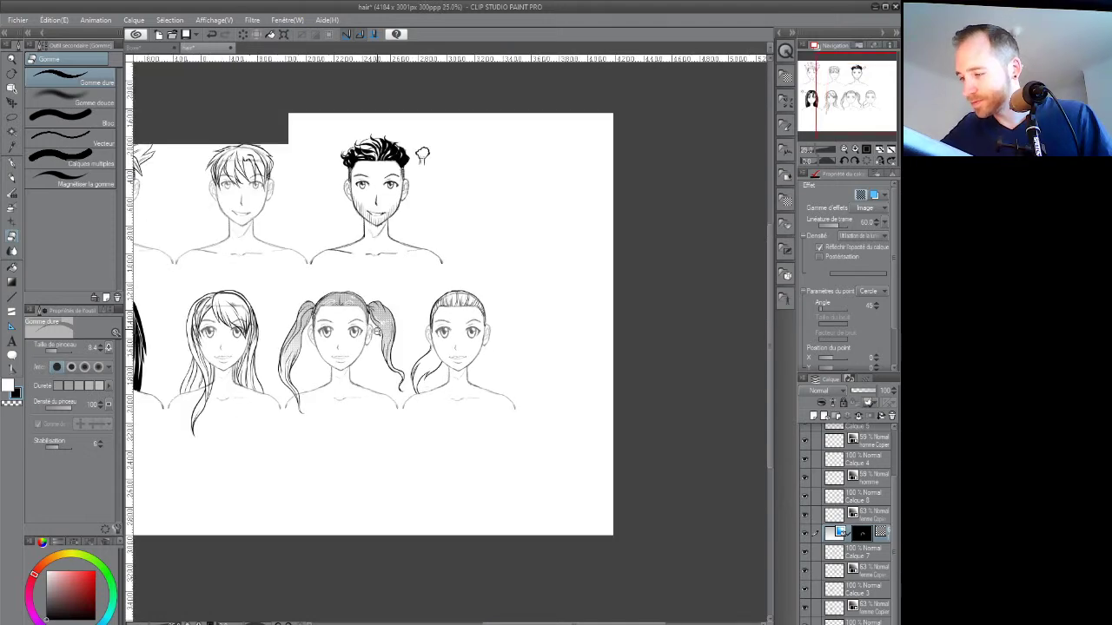
{"action": "scroll", "coordinate": [384, 306], "scroll_direction": "up", "scroll_amount": 4}
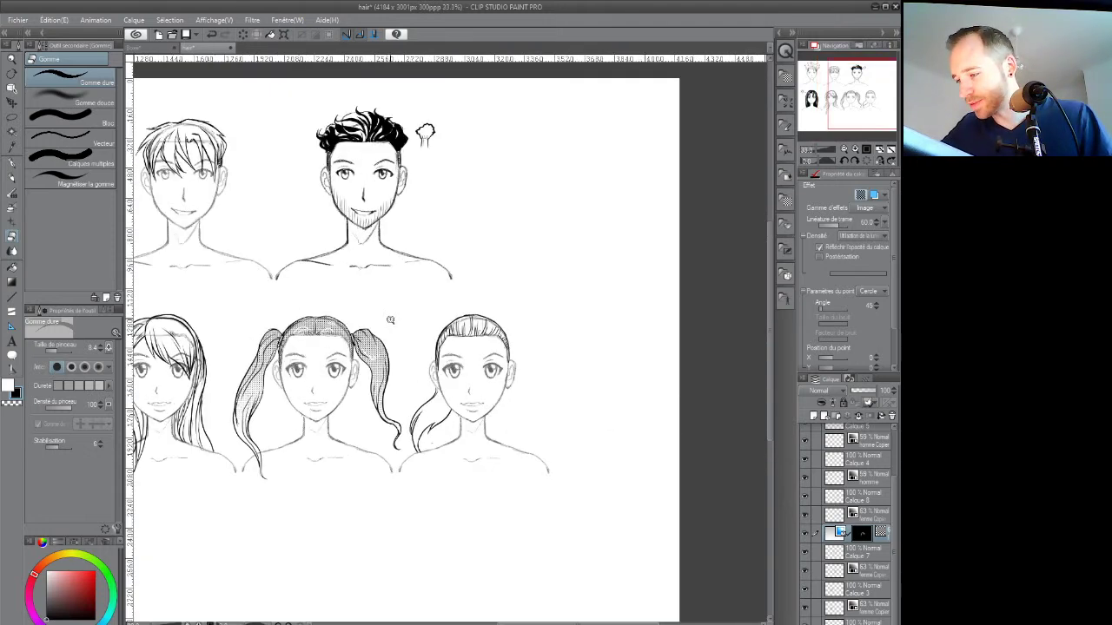
{"action": "left_click_drag", "start_coordinate": [278, 337], "coordinate": [270, 506]}
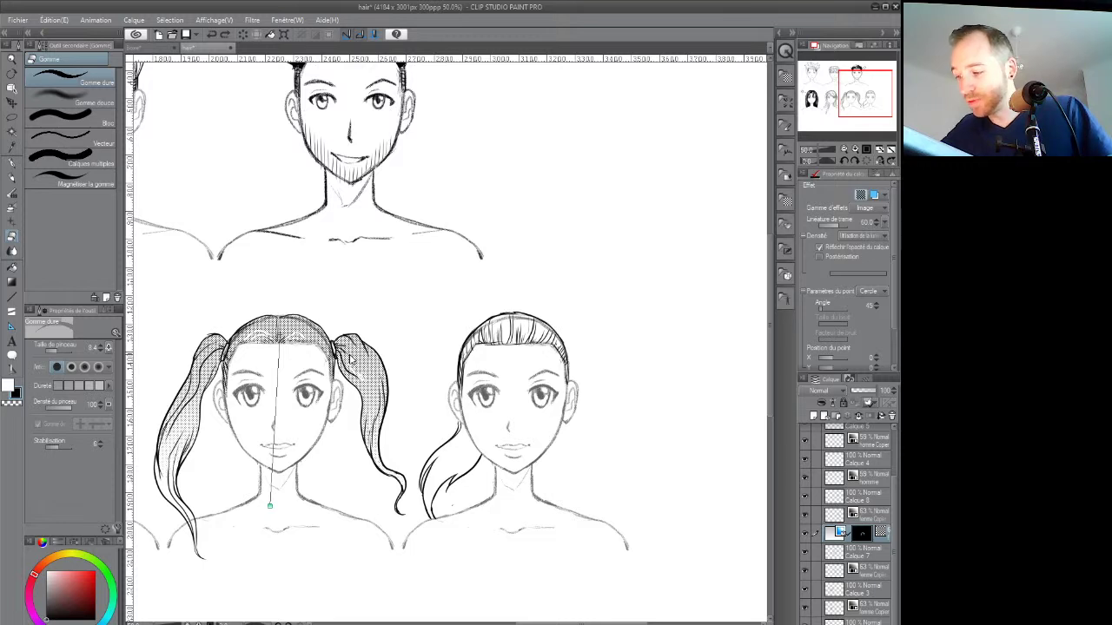
{"action": "left_click_drag", "start_coordinate": [270, 506], "coordinate": [258, 522]}
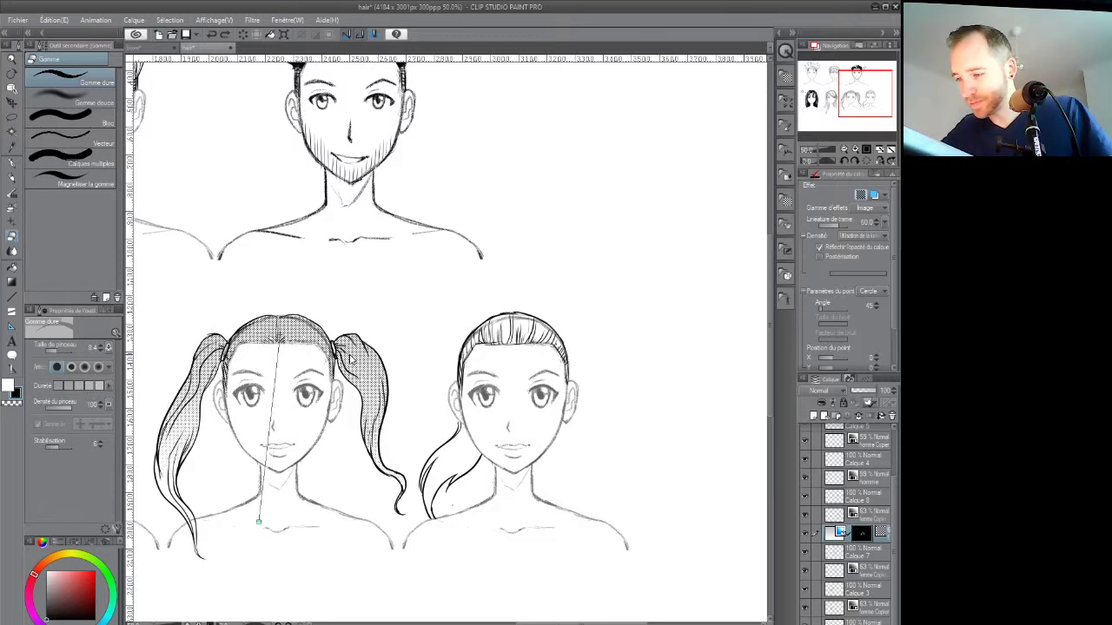
{"action": "key", "text": "ctrl+z"}
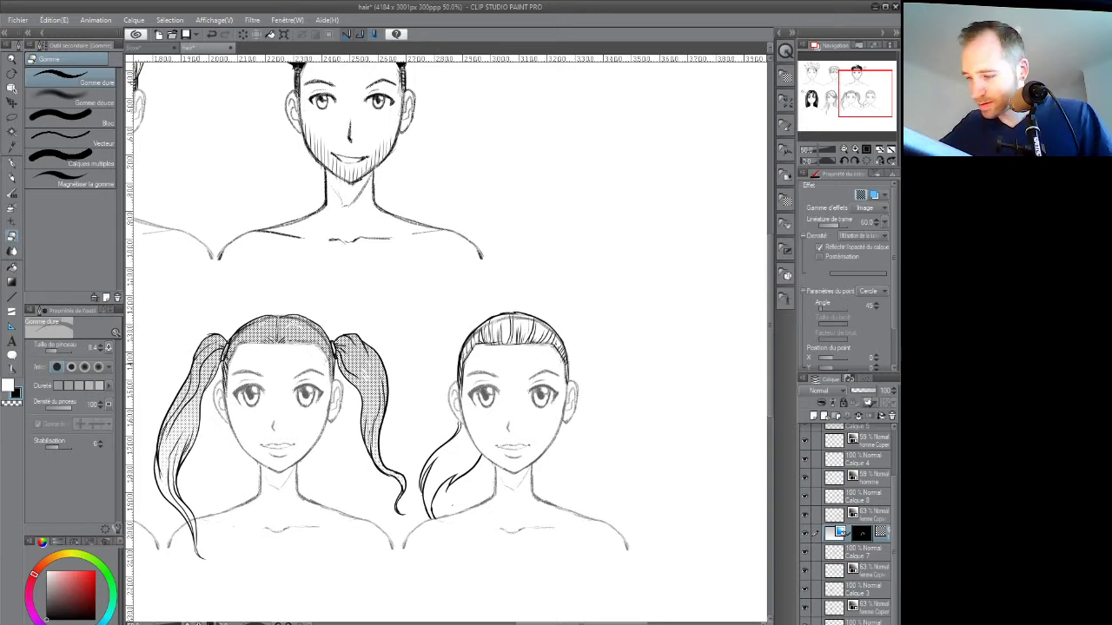
{"action": "scroll", "coordinate": [424, 426], "scroll_direction": "down", "scroll_amount": 4}
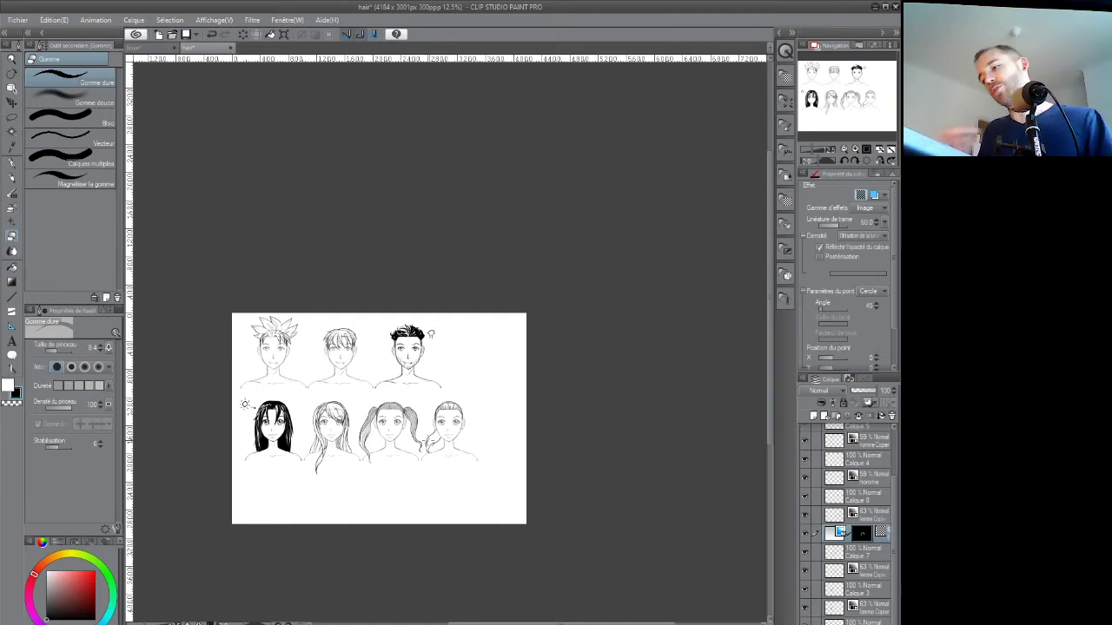
{"action": "scroll", "coordinate": [449, 502], "scroll_direction": "up", "scroll_amount": 4}
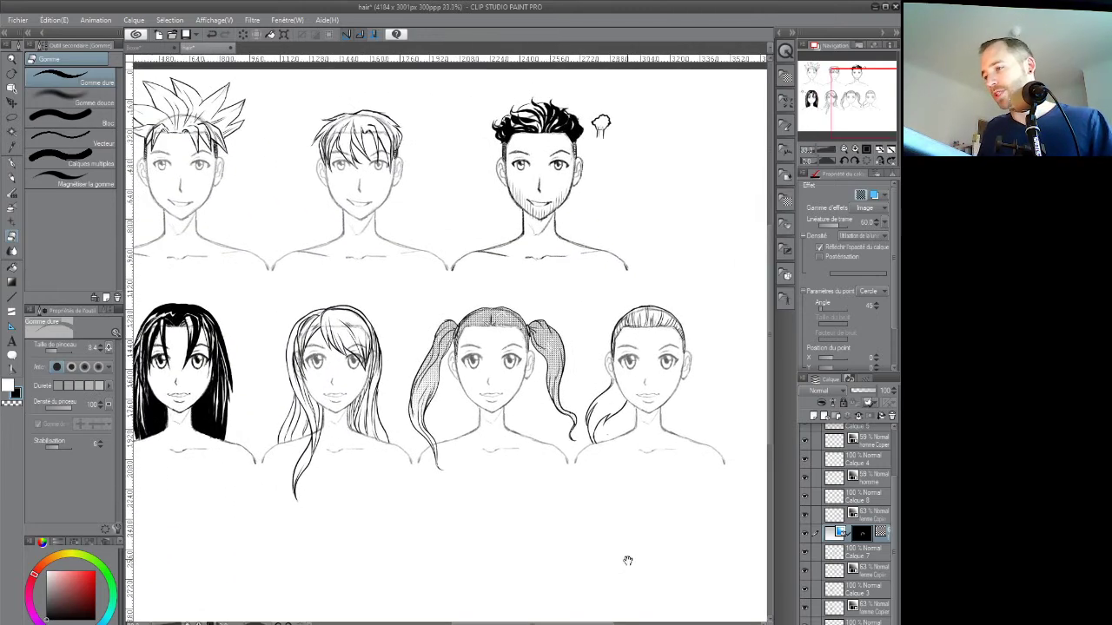
{"action": "left_click_drag", "start_coordinate": [537, 532], "coordinate": [556, 545]}
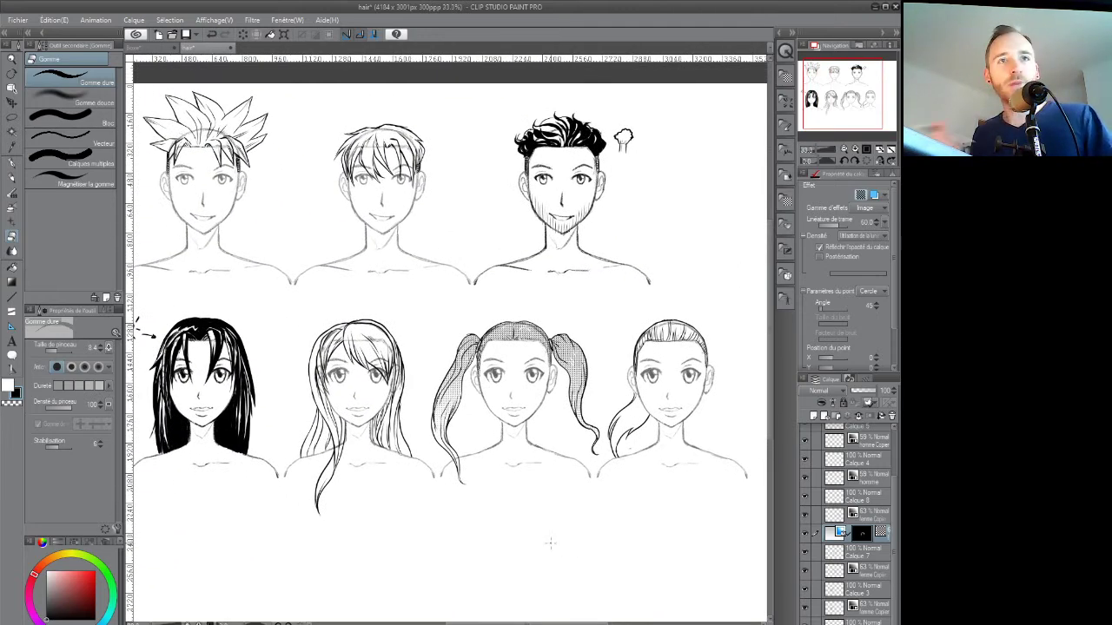